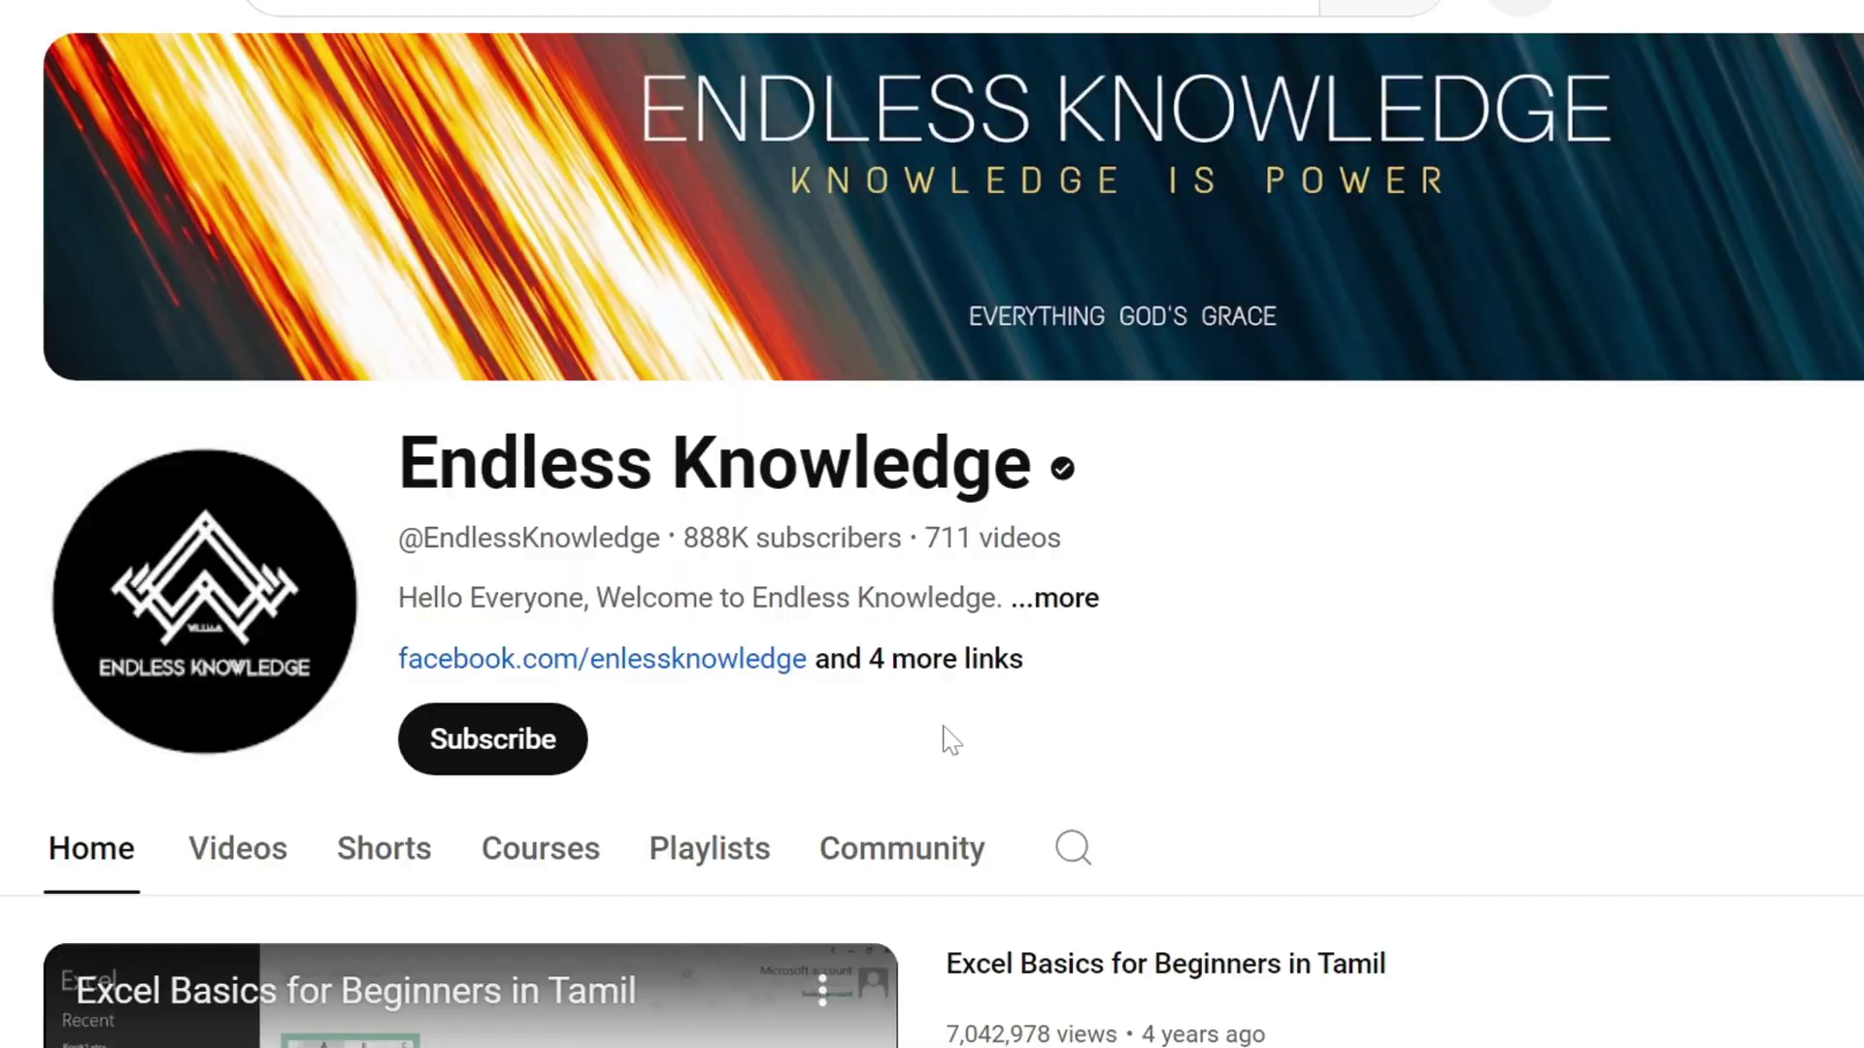
- Subscribe to the Endless Knowledge channel and choose a notification option for it
click(581, 755)
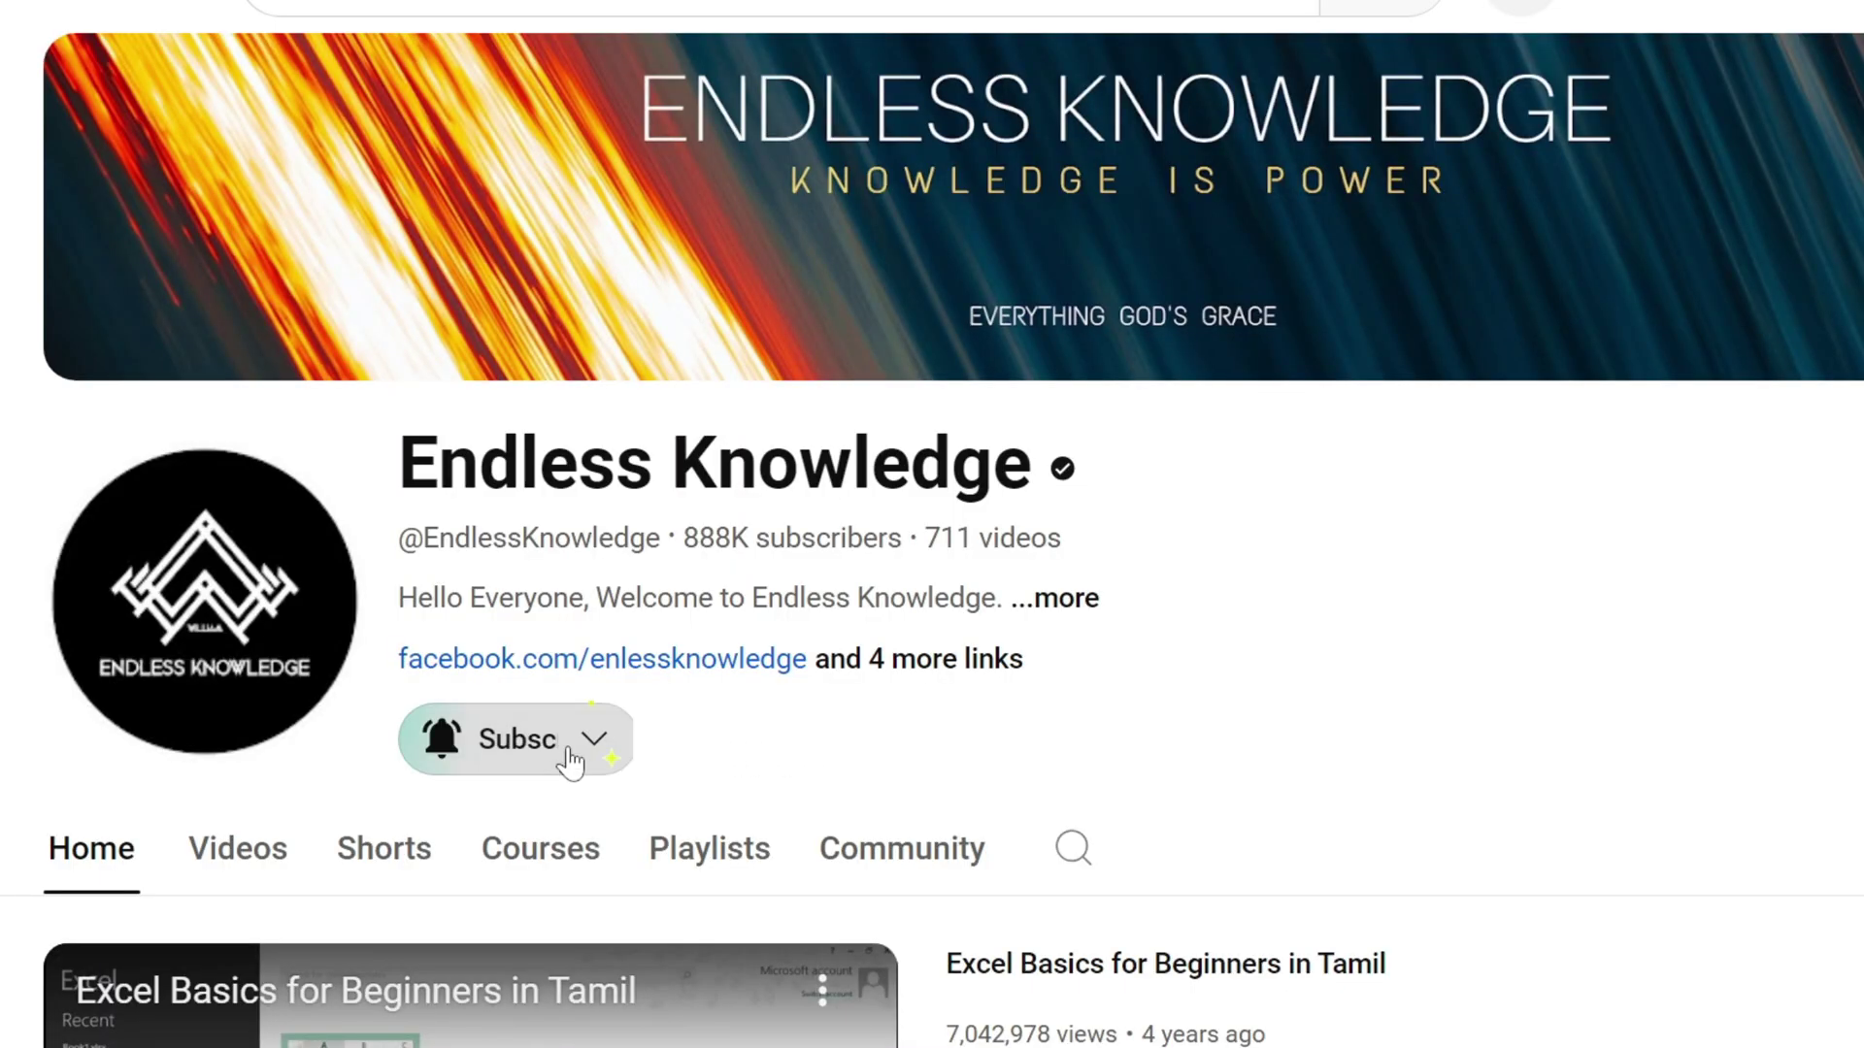
click(656, 743)
click(644, 823)
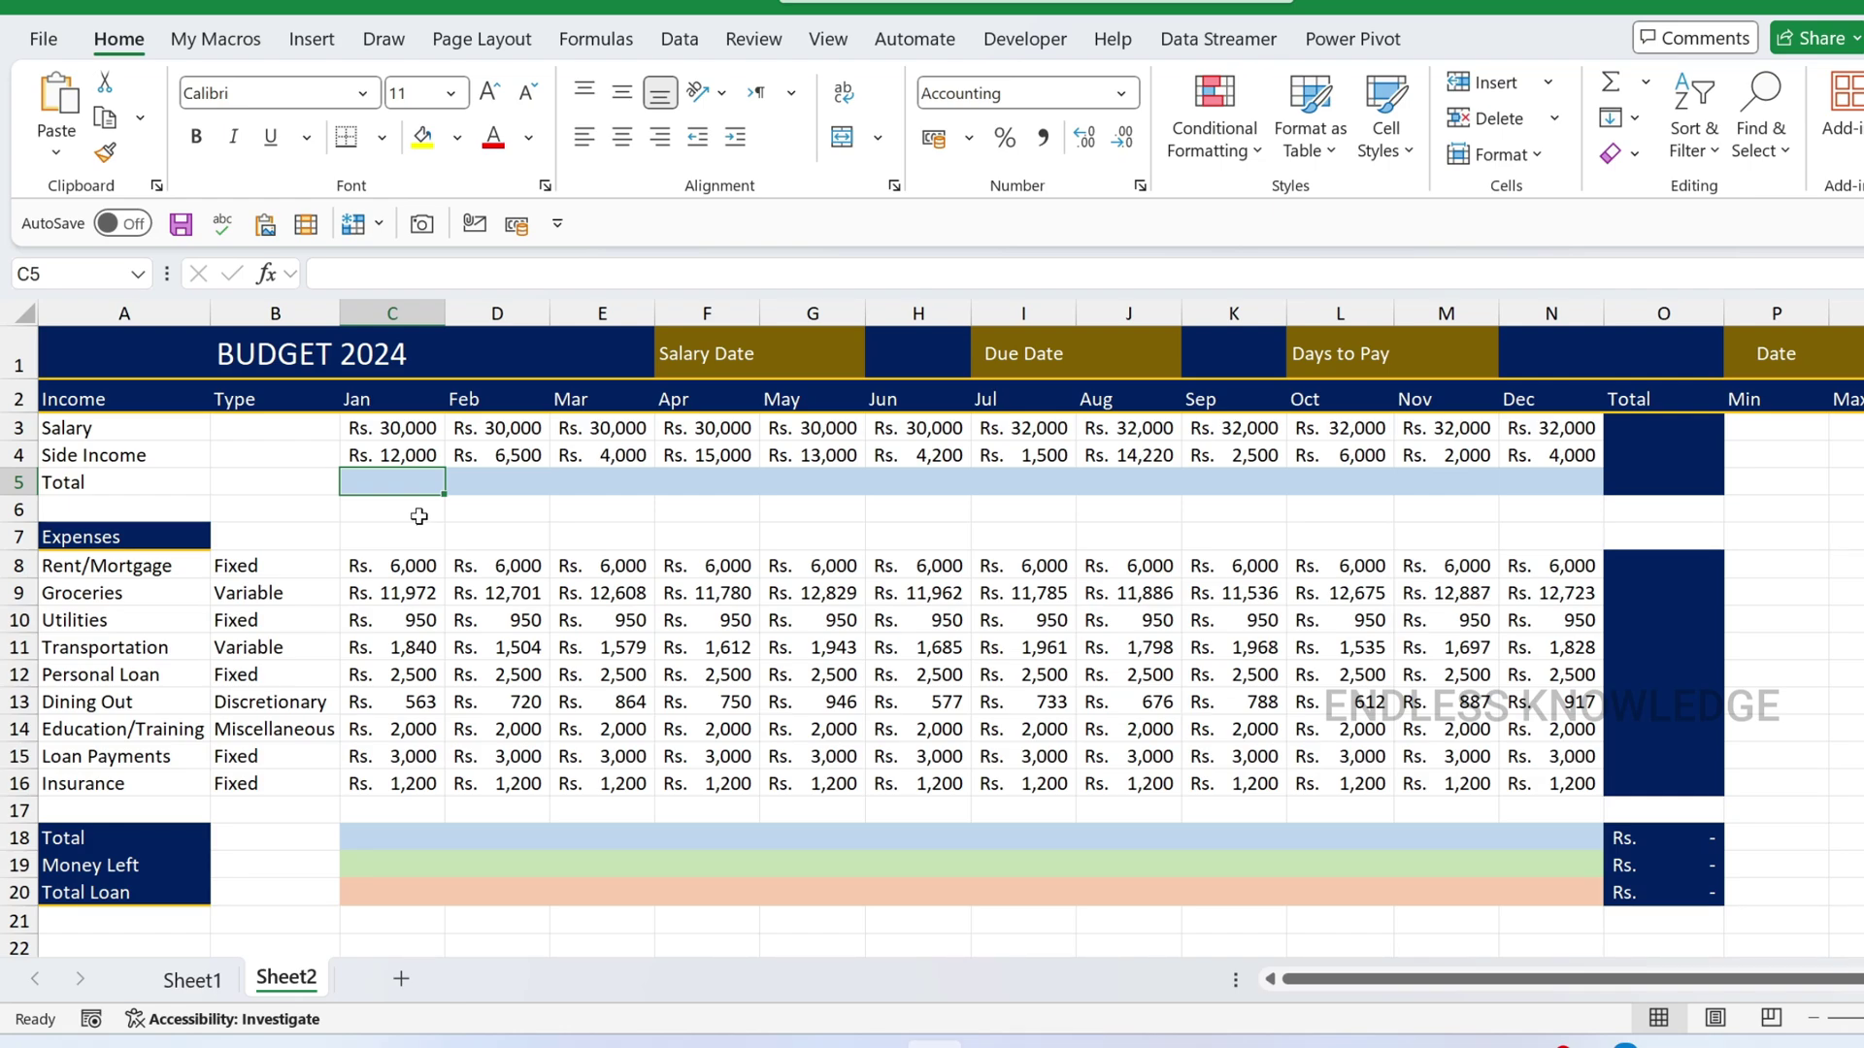
- Review the overall layout of the BUDGET 2024 table and its Salary and Side Income rows
drag(166, 350, 1832, 886)
click(386, 492)
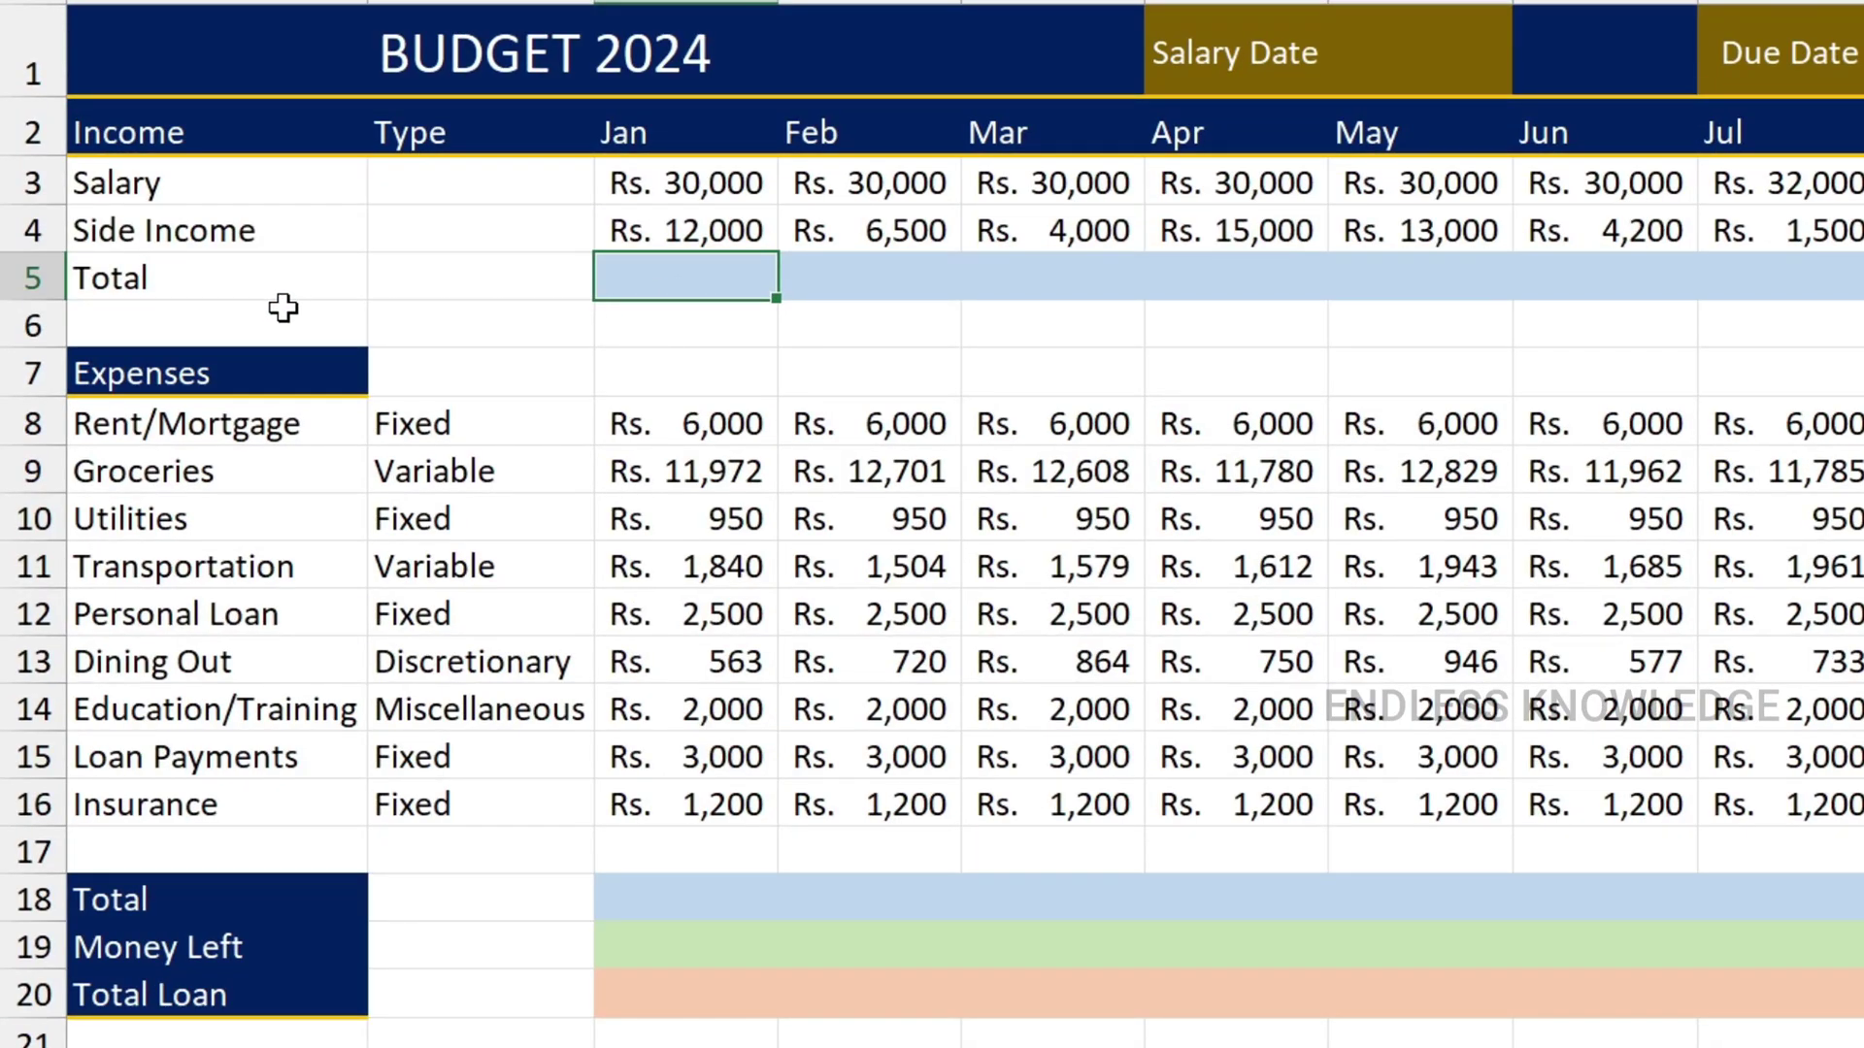
drag(261, 191, 275, 233)
click(333, 172)
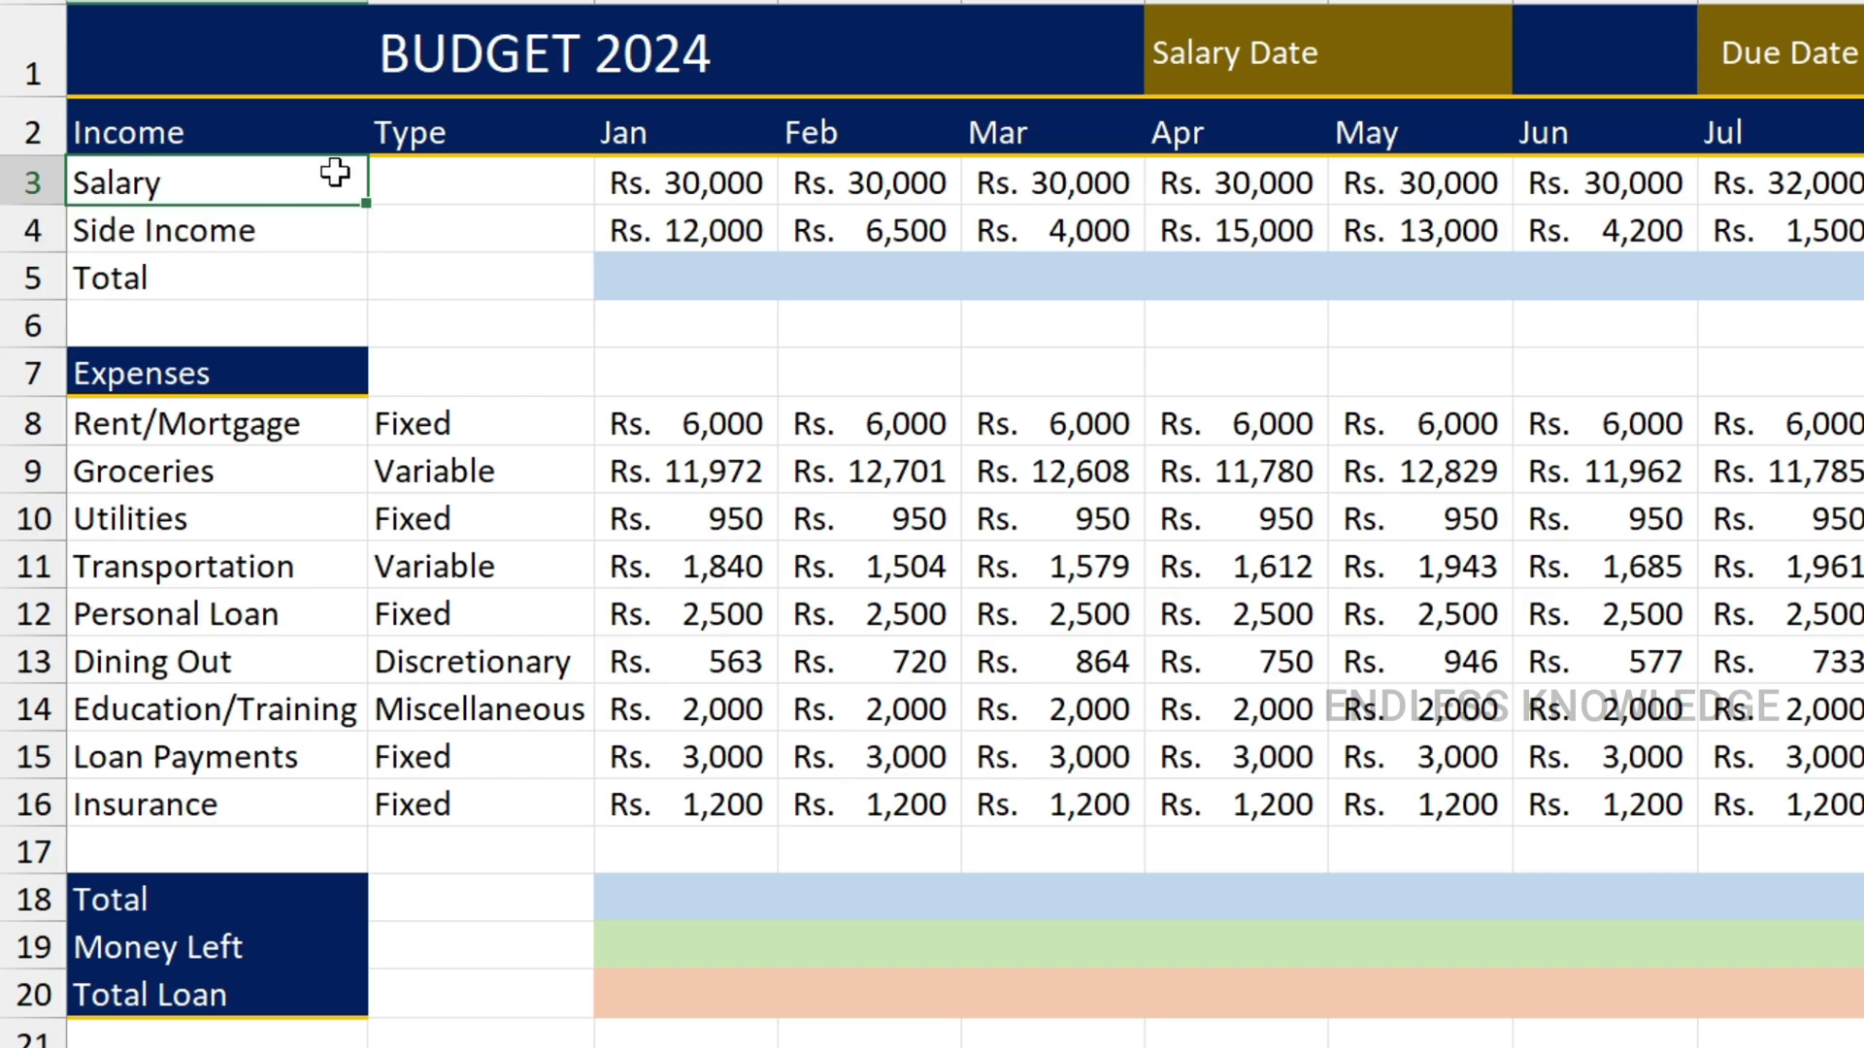
click(327, 227)
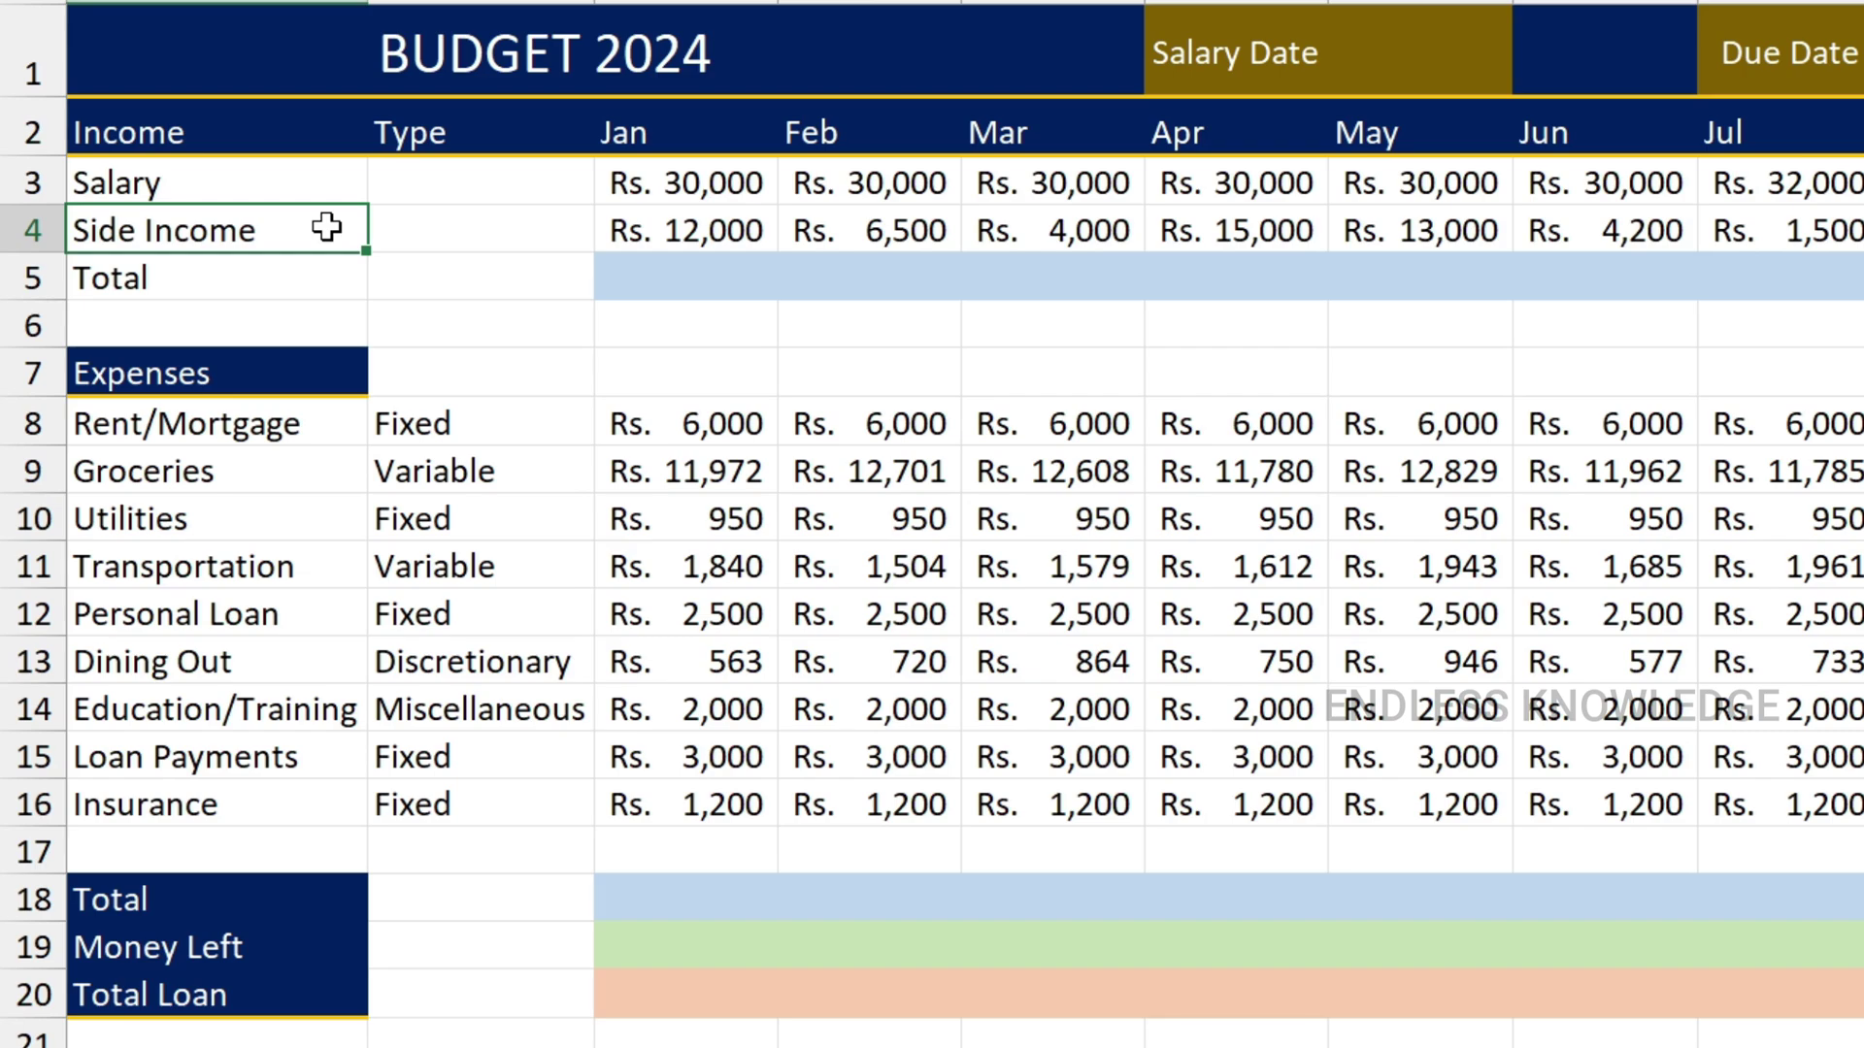
- Insert a blank row above the income Total row and delete it again
click(33, 277)
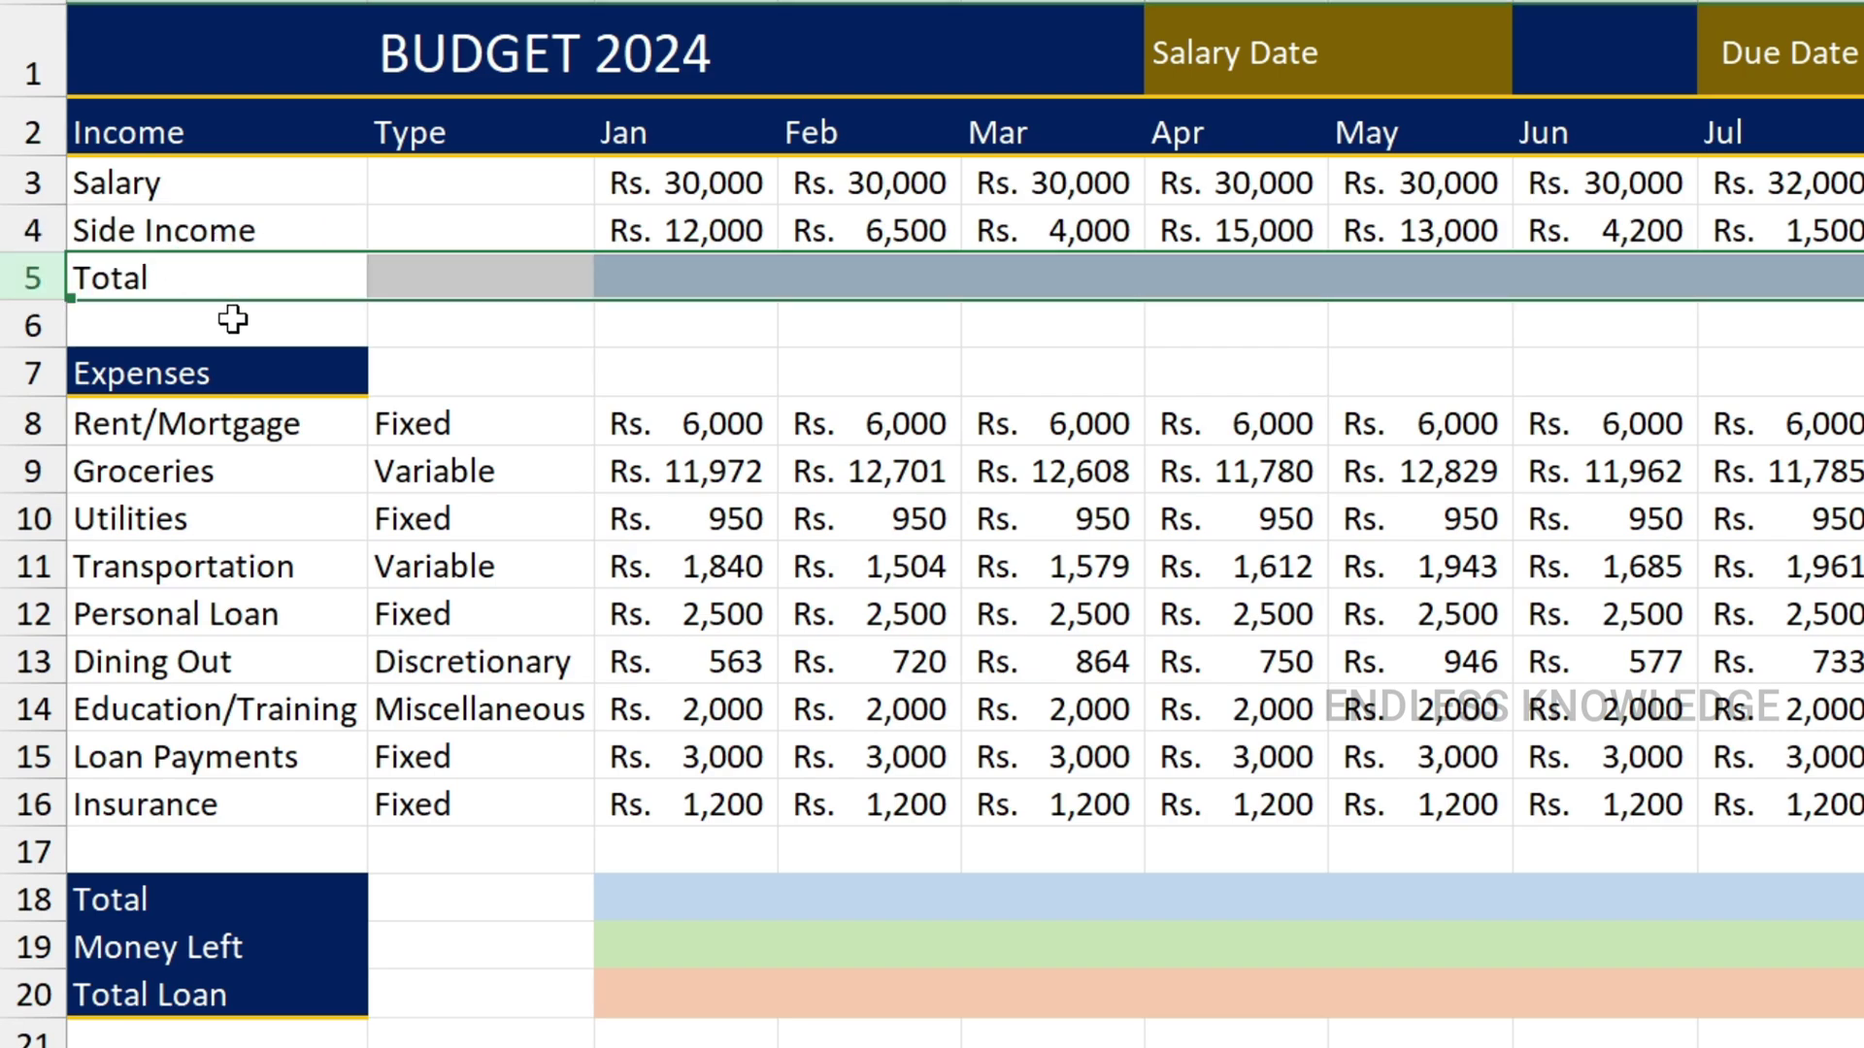
key(ctrl+shift+plus)
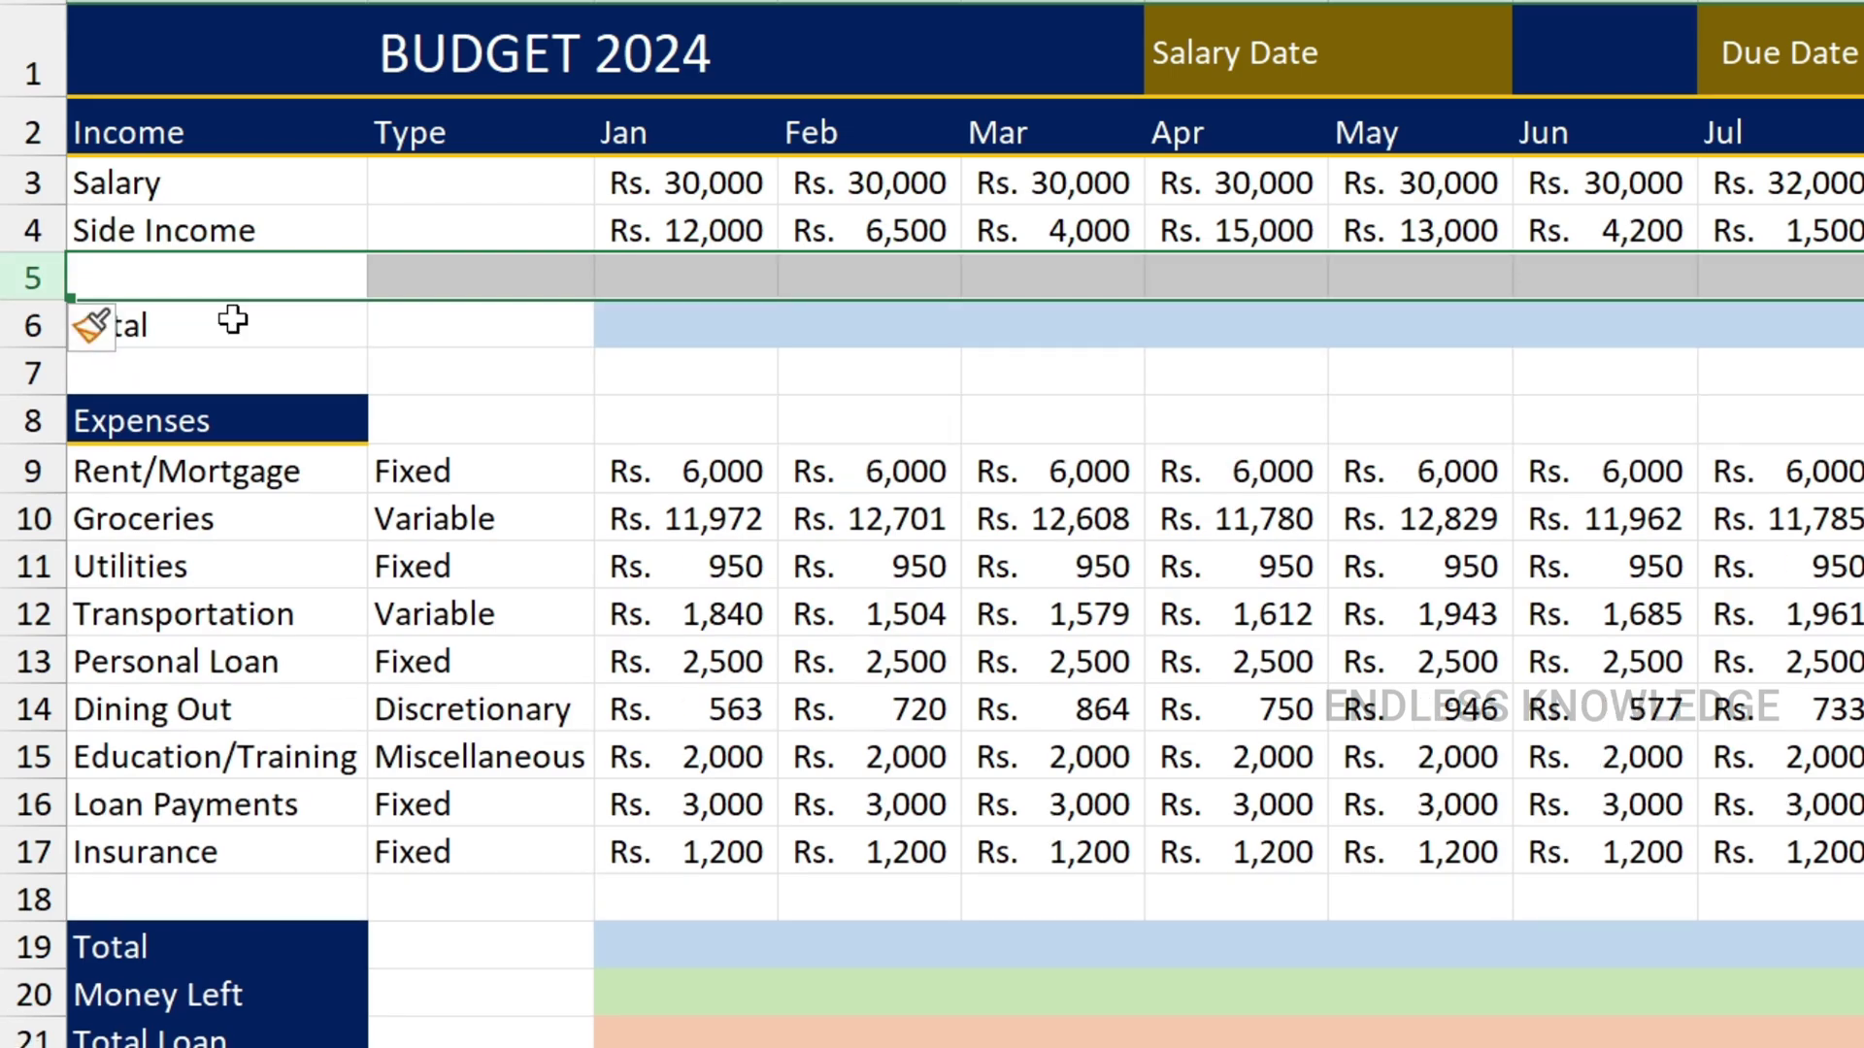
key(ctrl+minus)
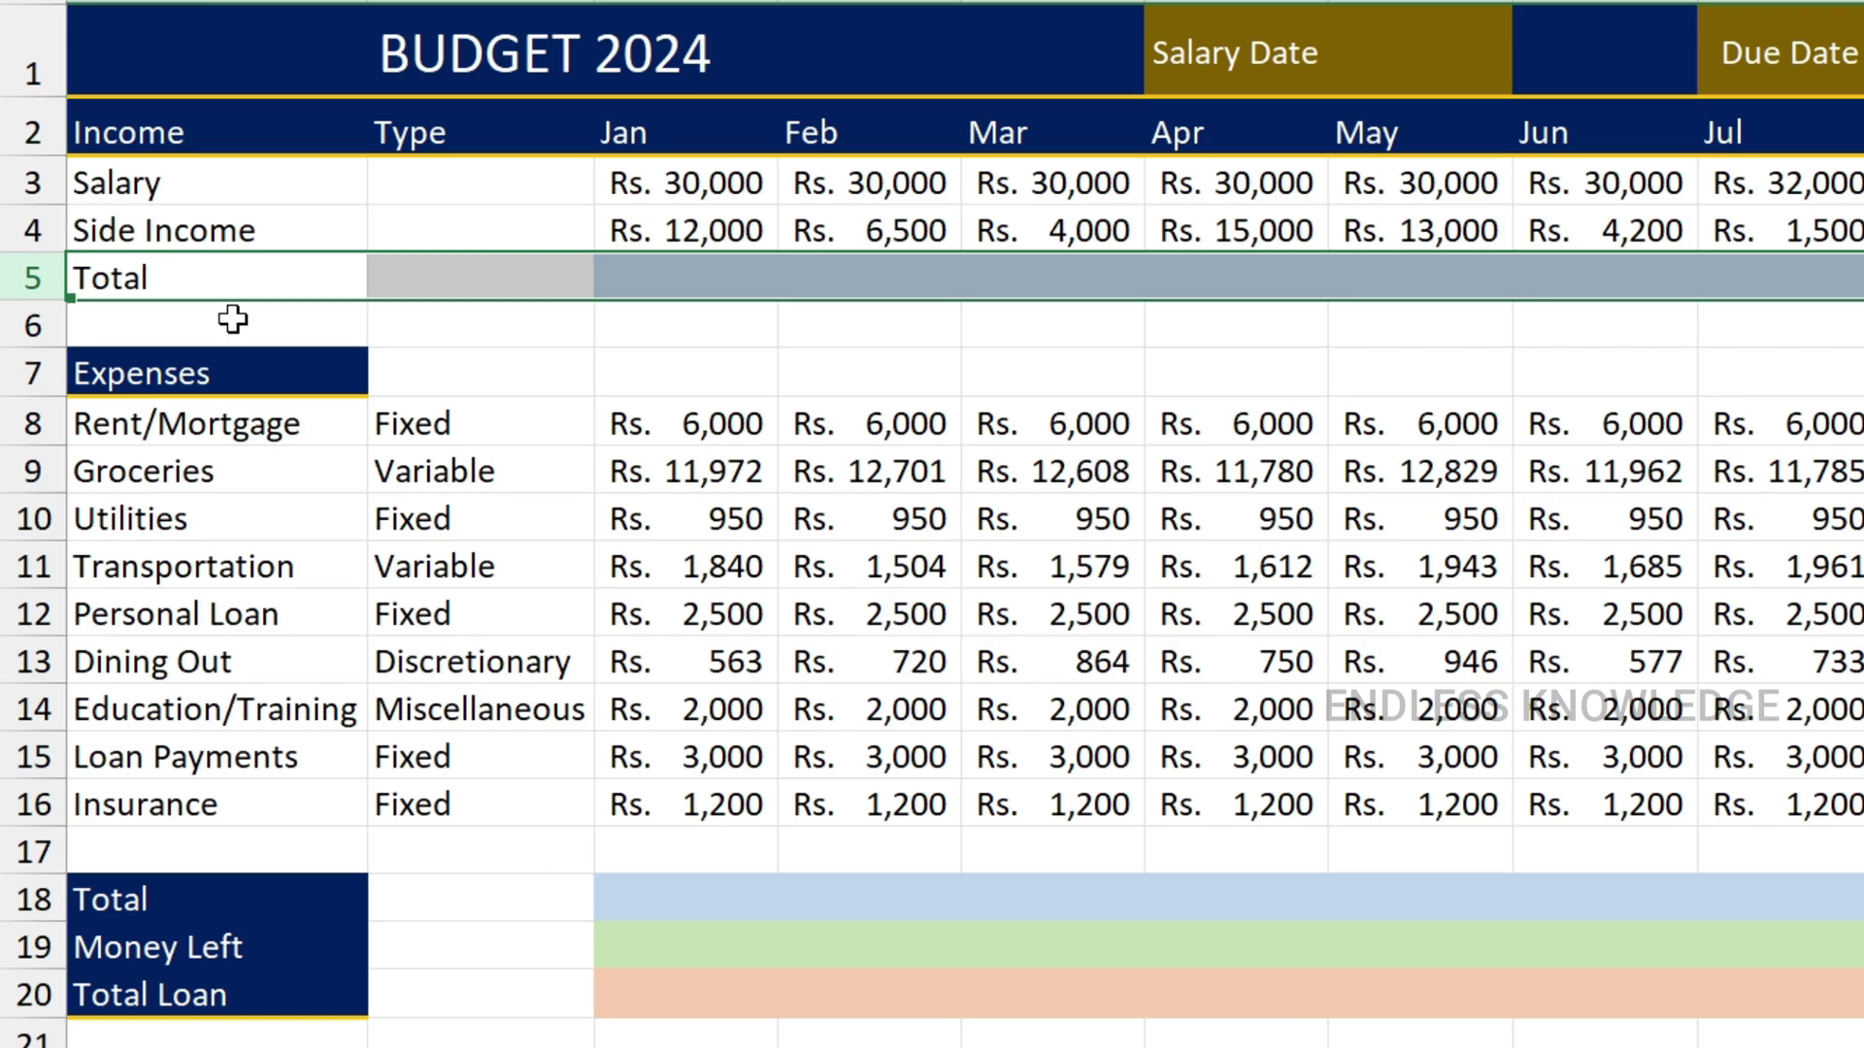
- Review the expense categories from Rent/Mortgage to Insurance together with their entries in the Type column
click(282, 452)
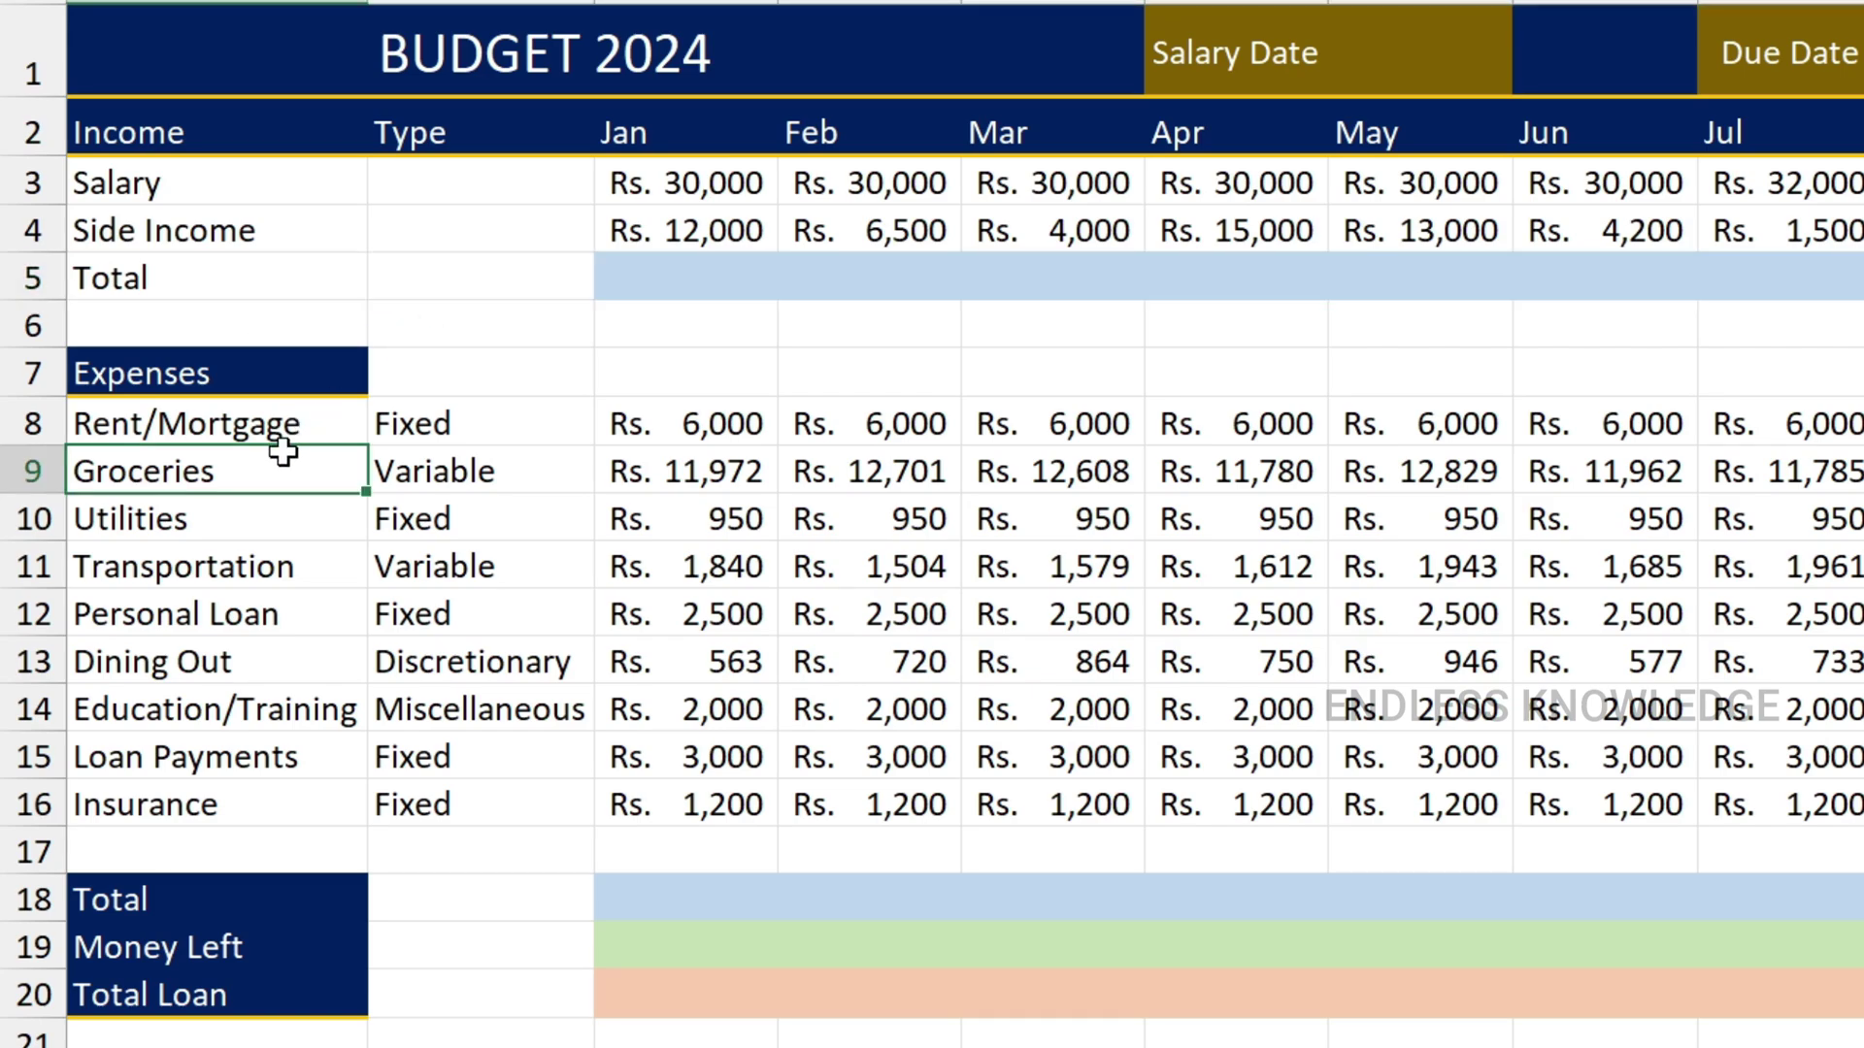
drag(281, 424, 242, 845)
drag(528, 428, 492, 800)
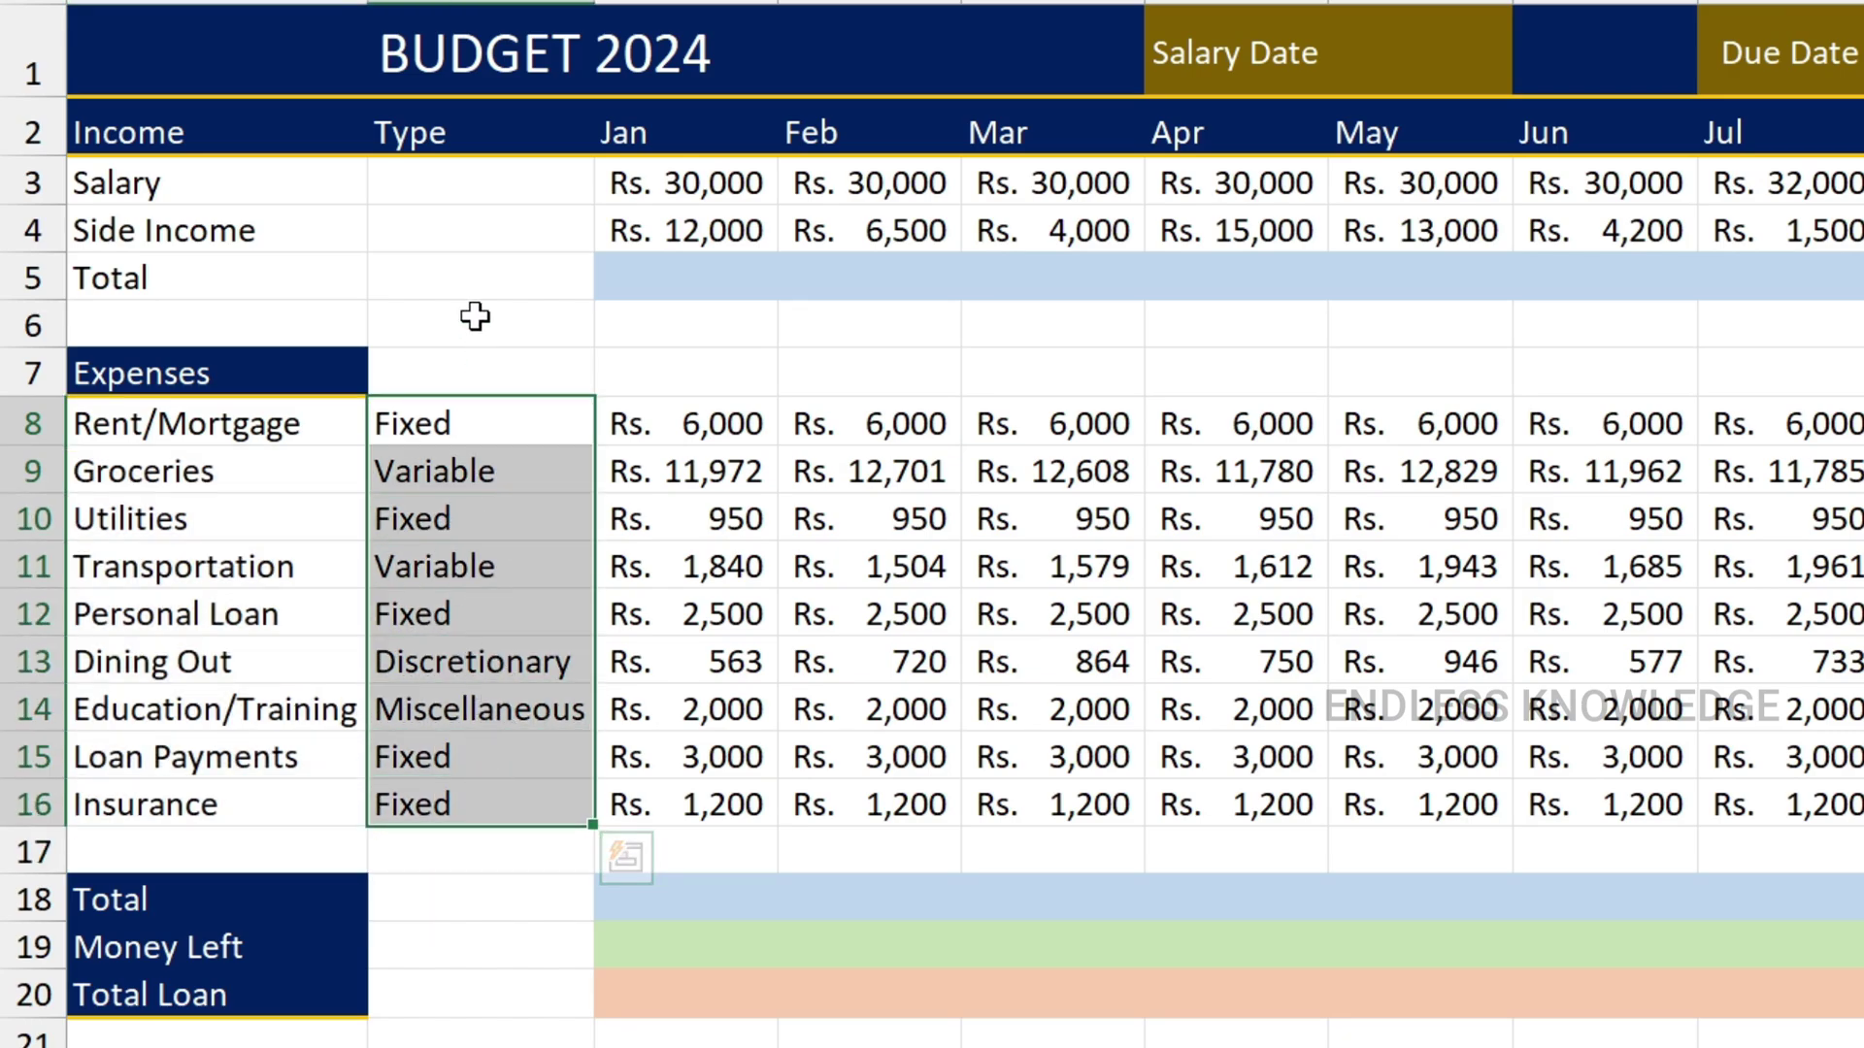
drag(529, 123, 537, 794)
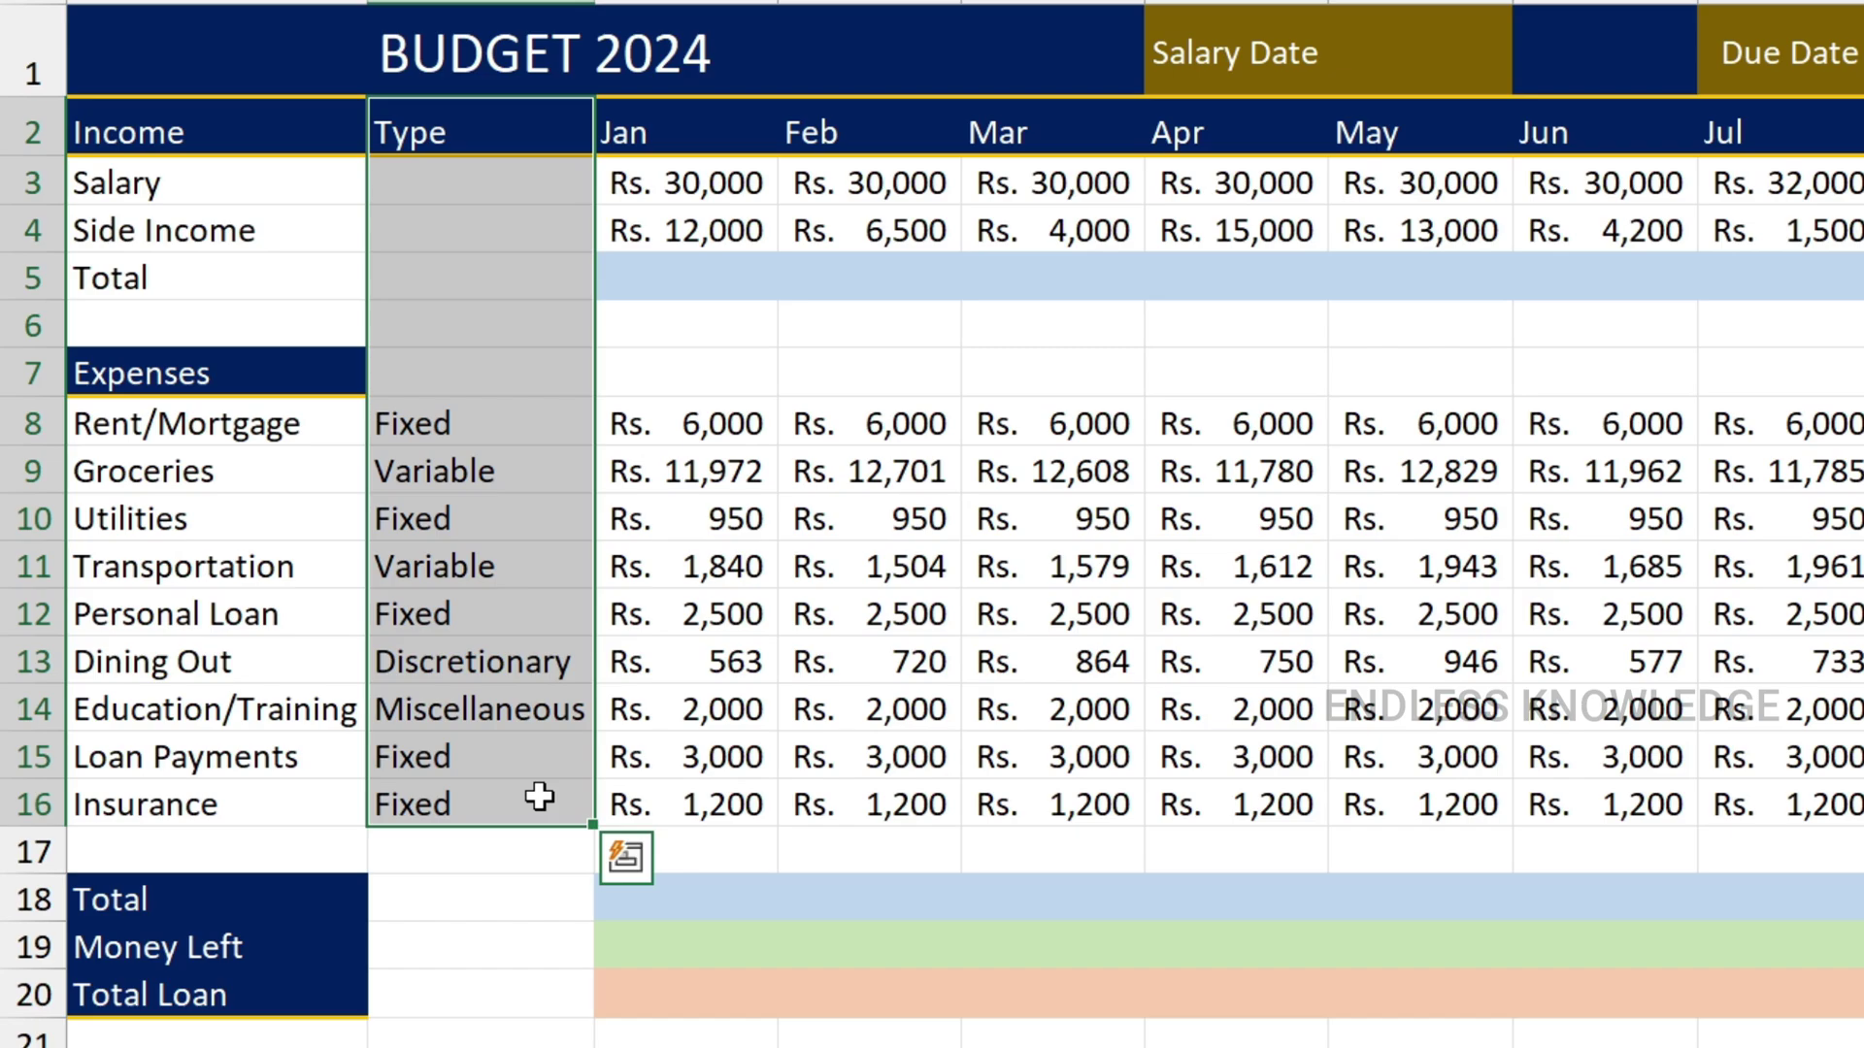
click(535, 516)
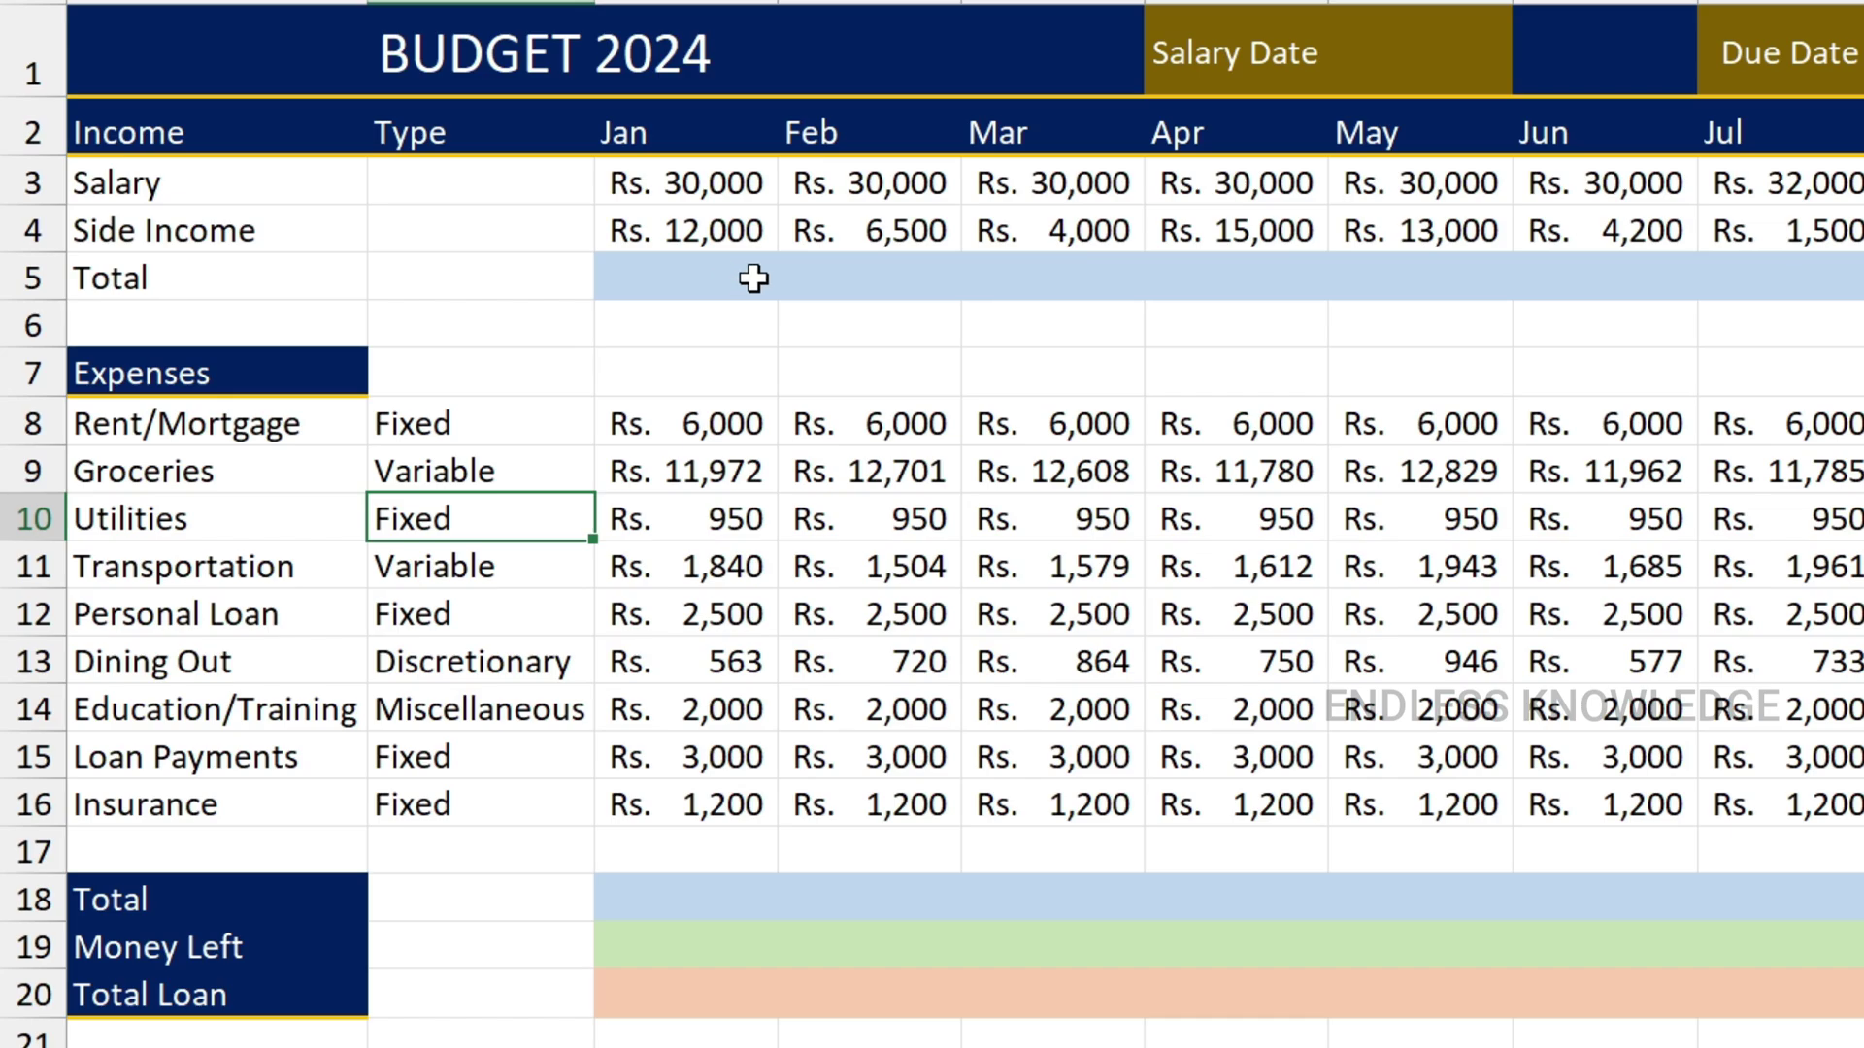
click(1232, 183)
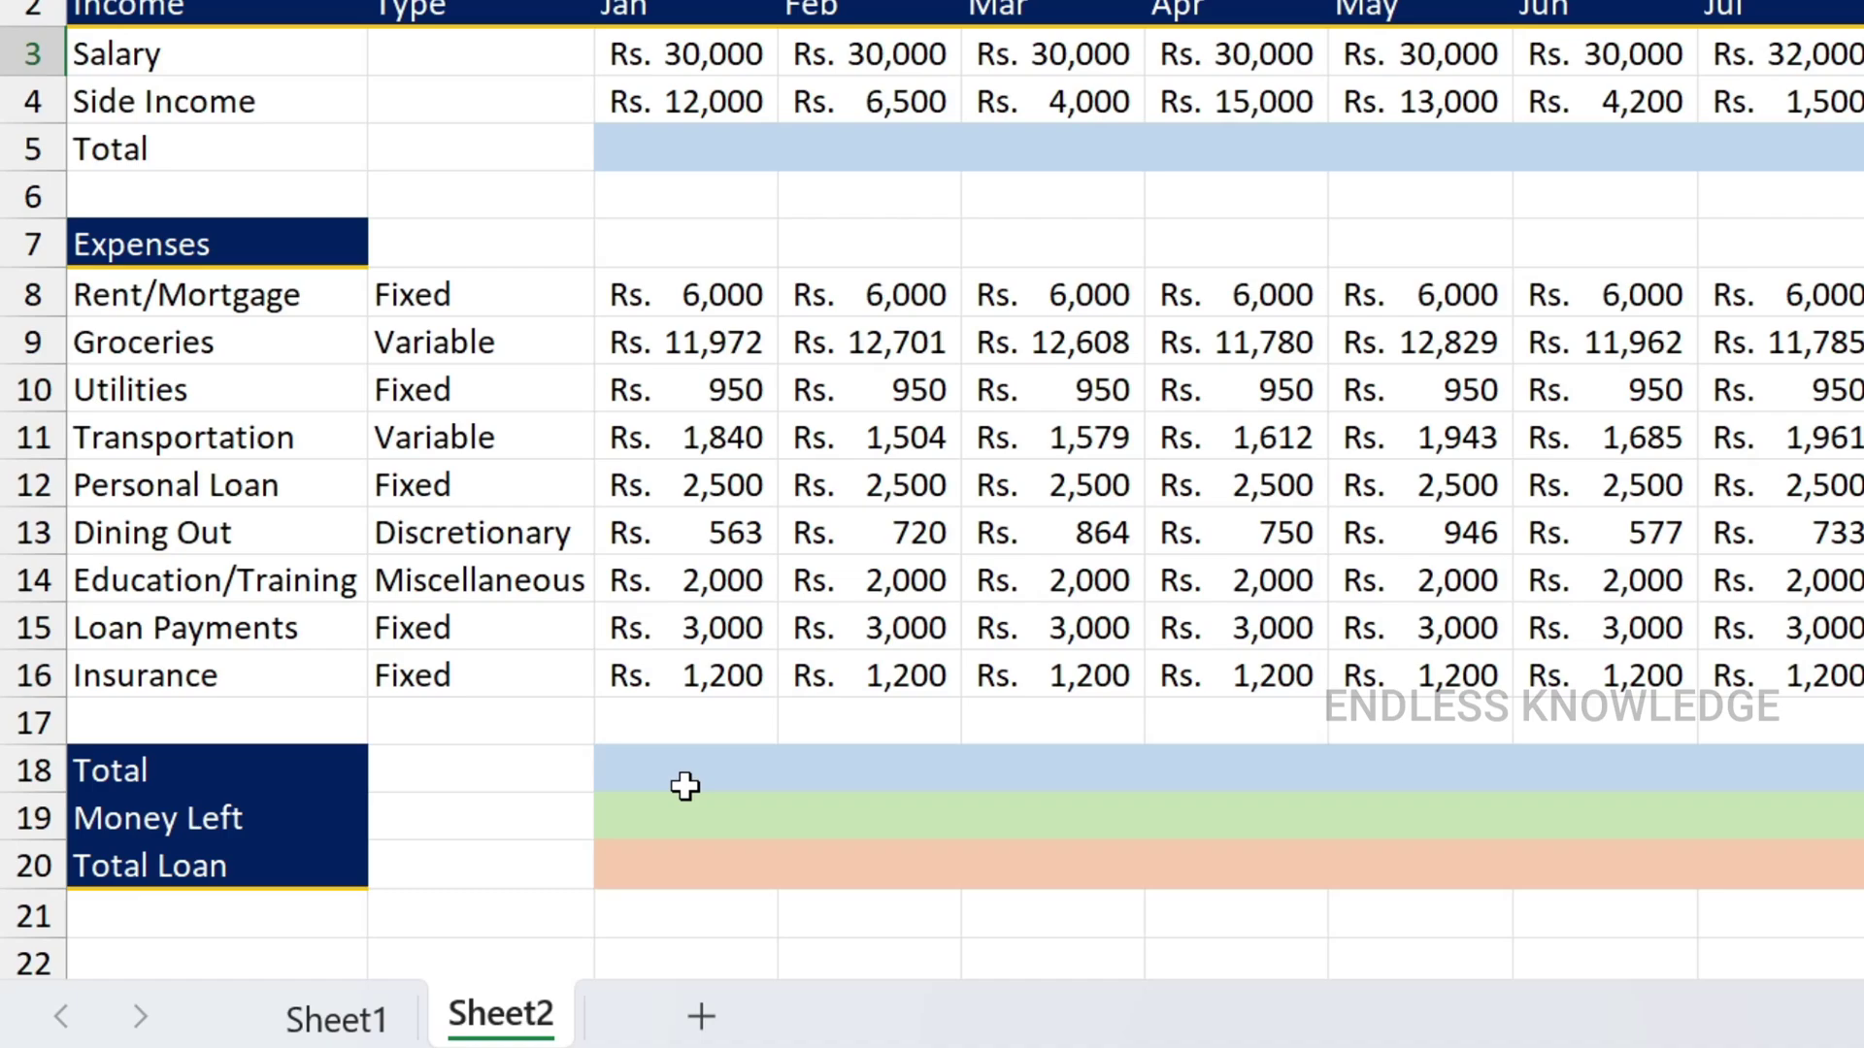
- Examine the cells for Total, Money Left and Total Loan, Min and Max, Salary Date, Due Date and Days to Pay
click(682, 786)
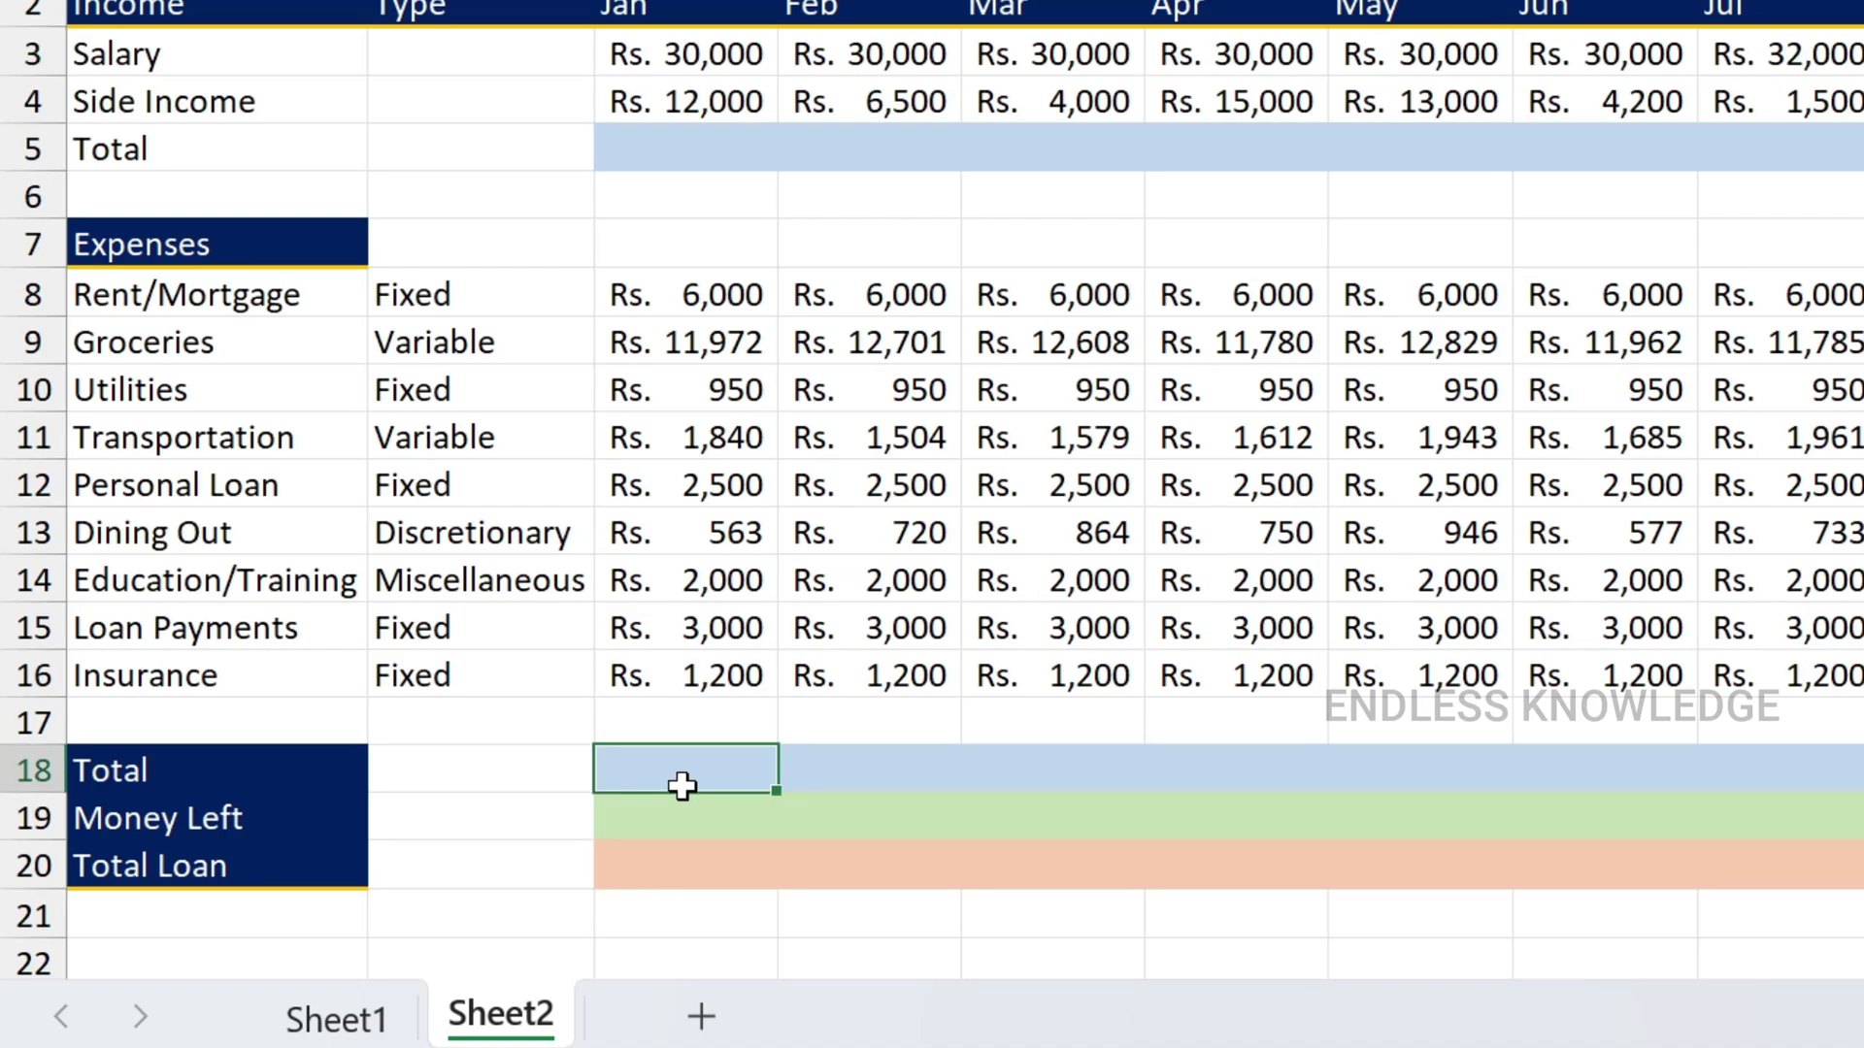
click(686, 828)
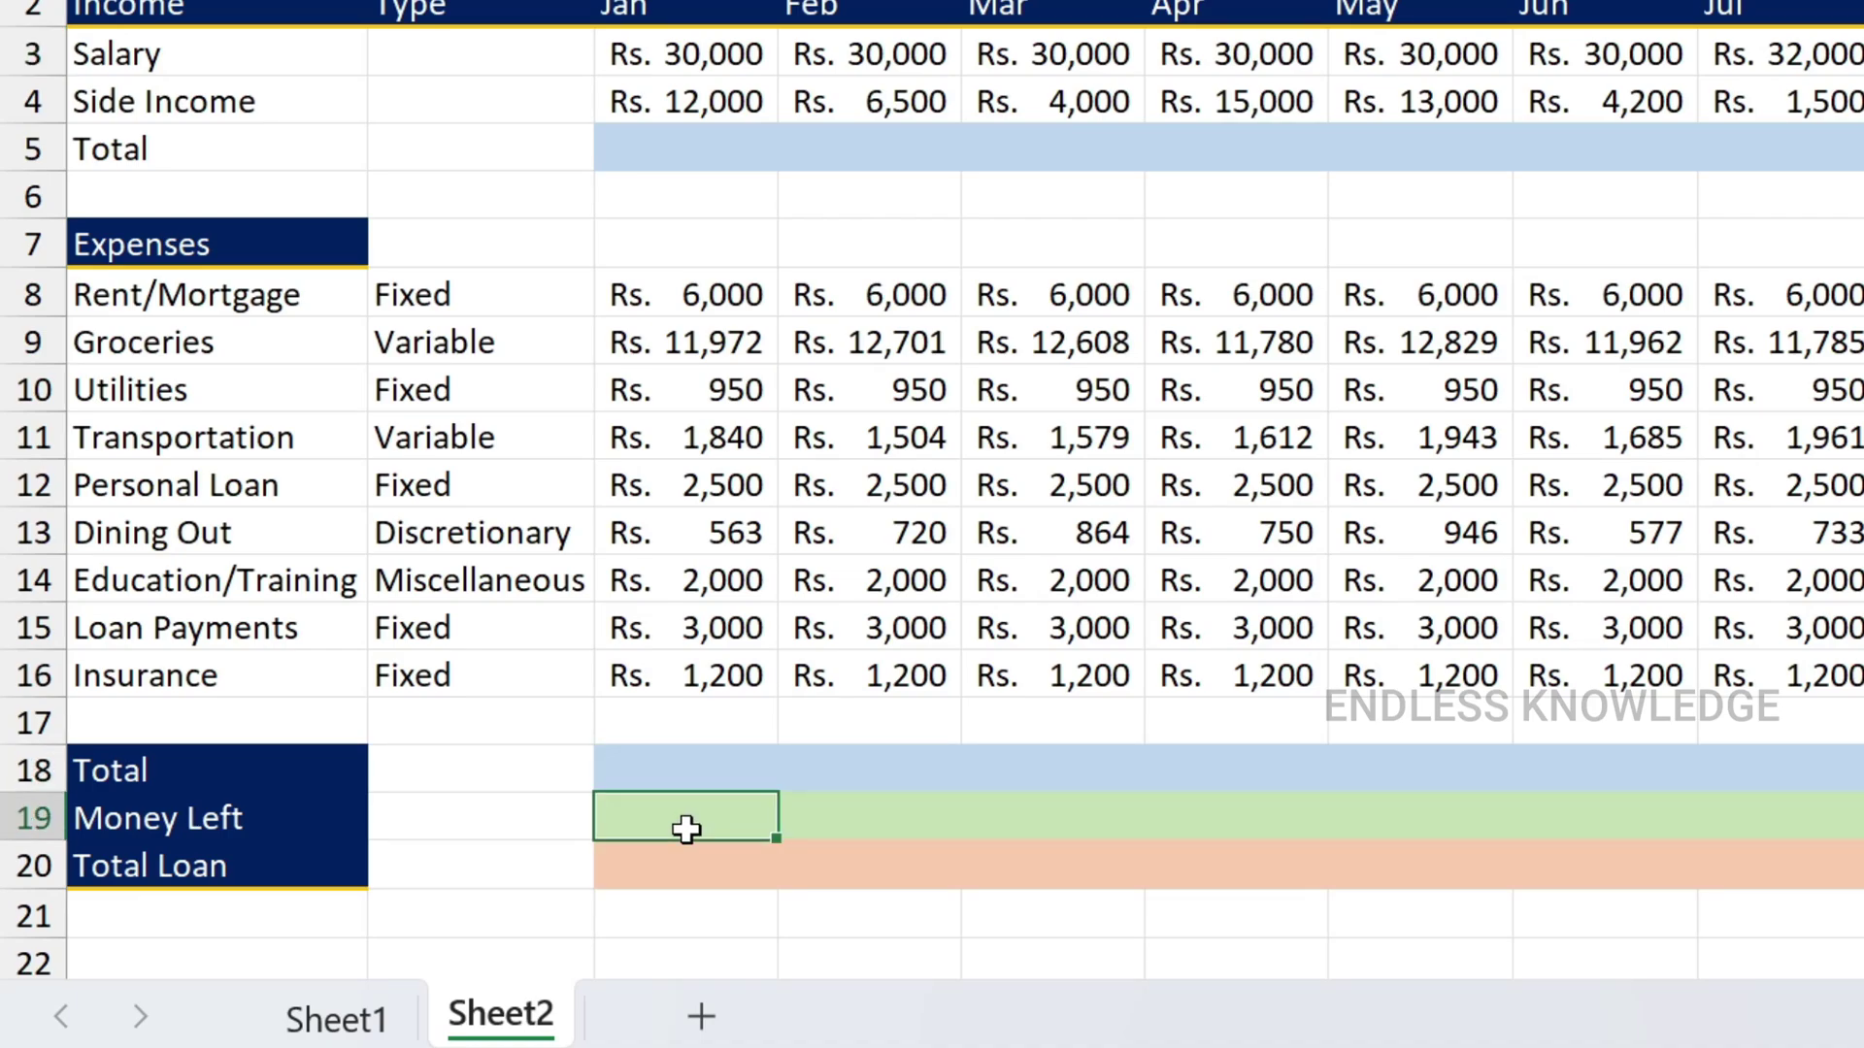
click(691, 875)
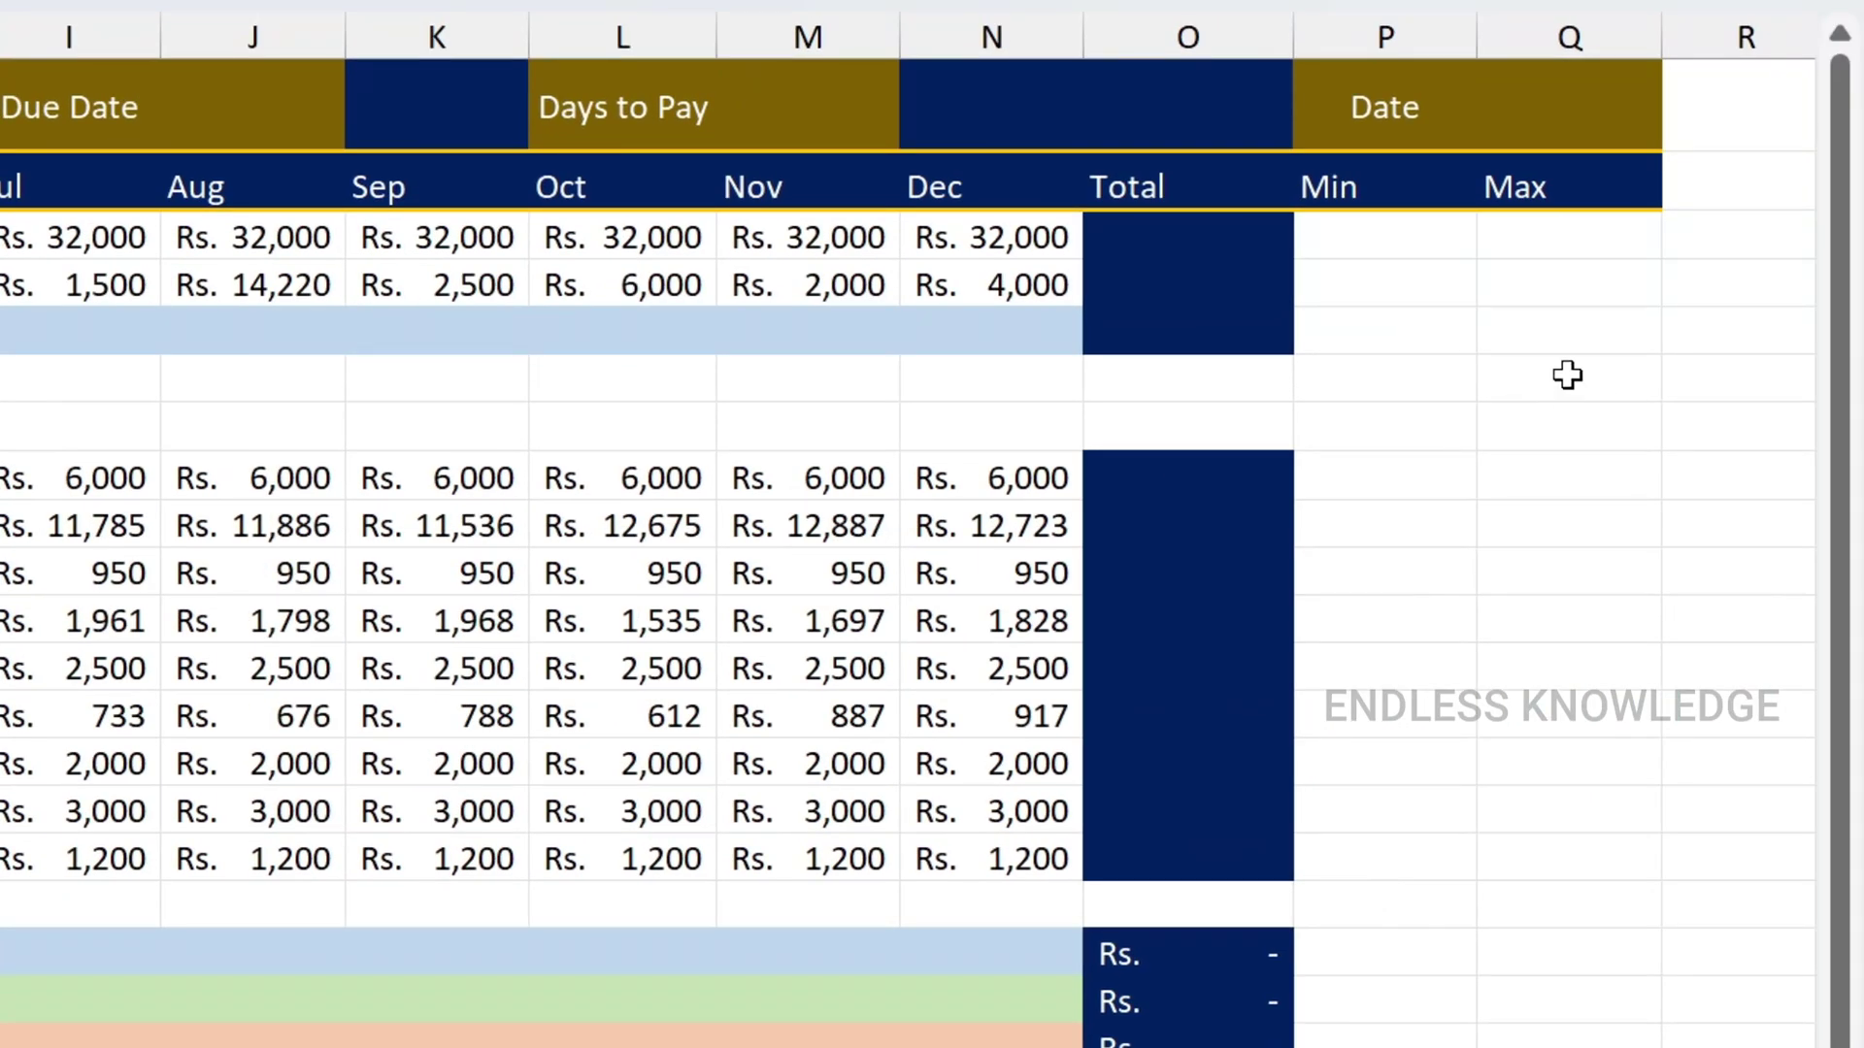
click(1414, 252)
click(1600, 251)
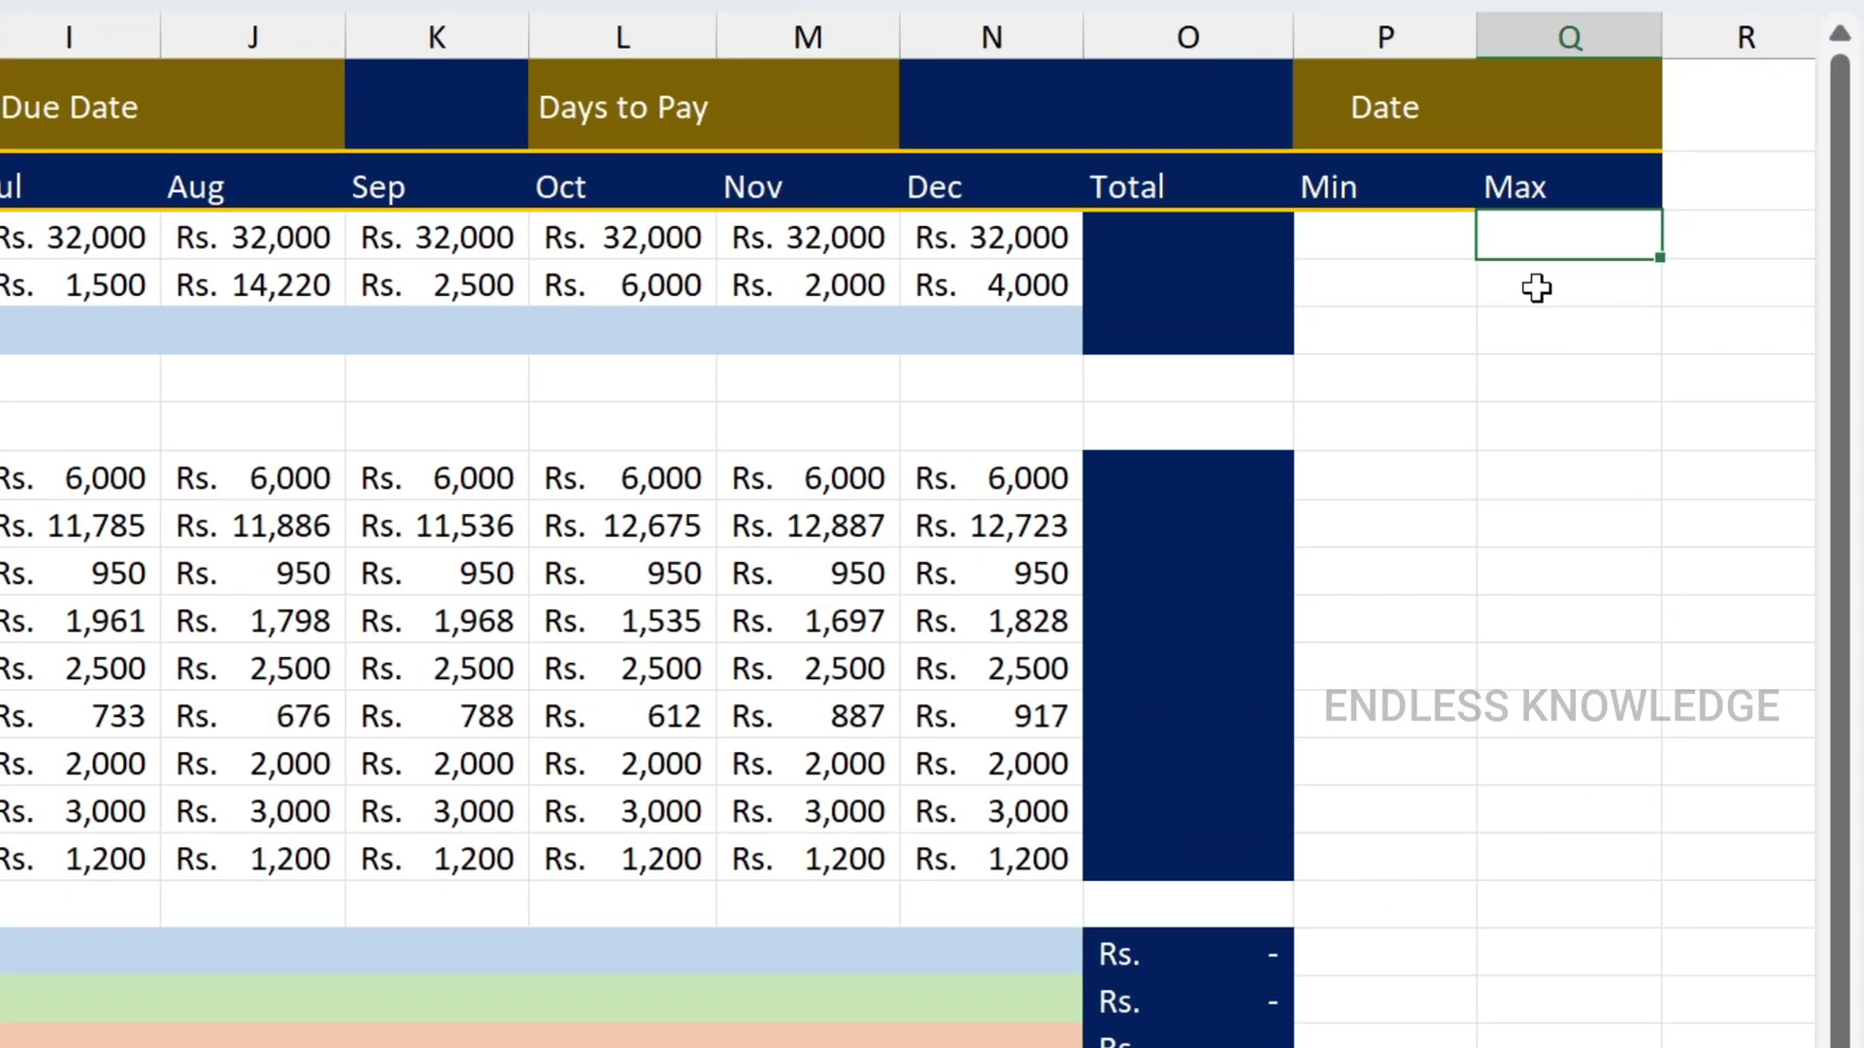
click(1535, 122)
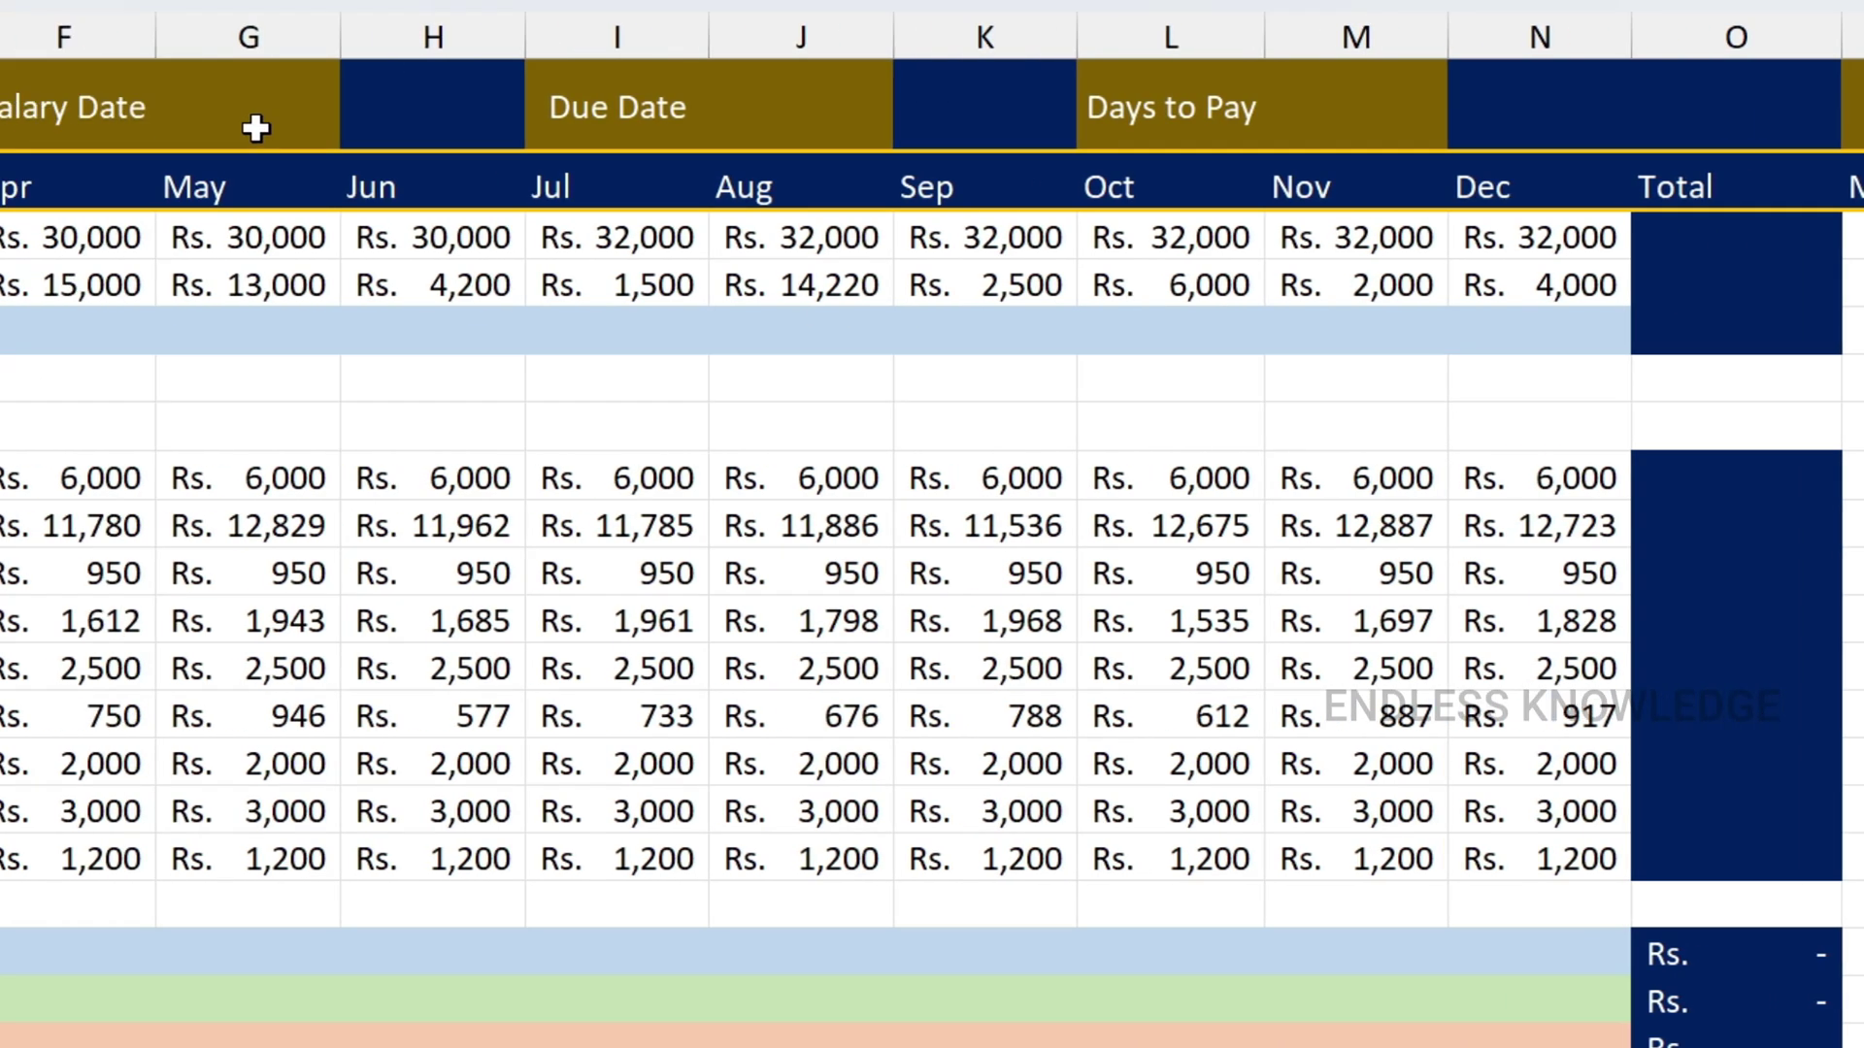
click(446, 126)
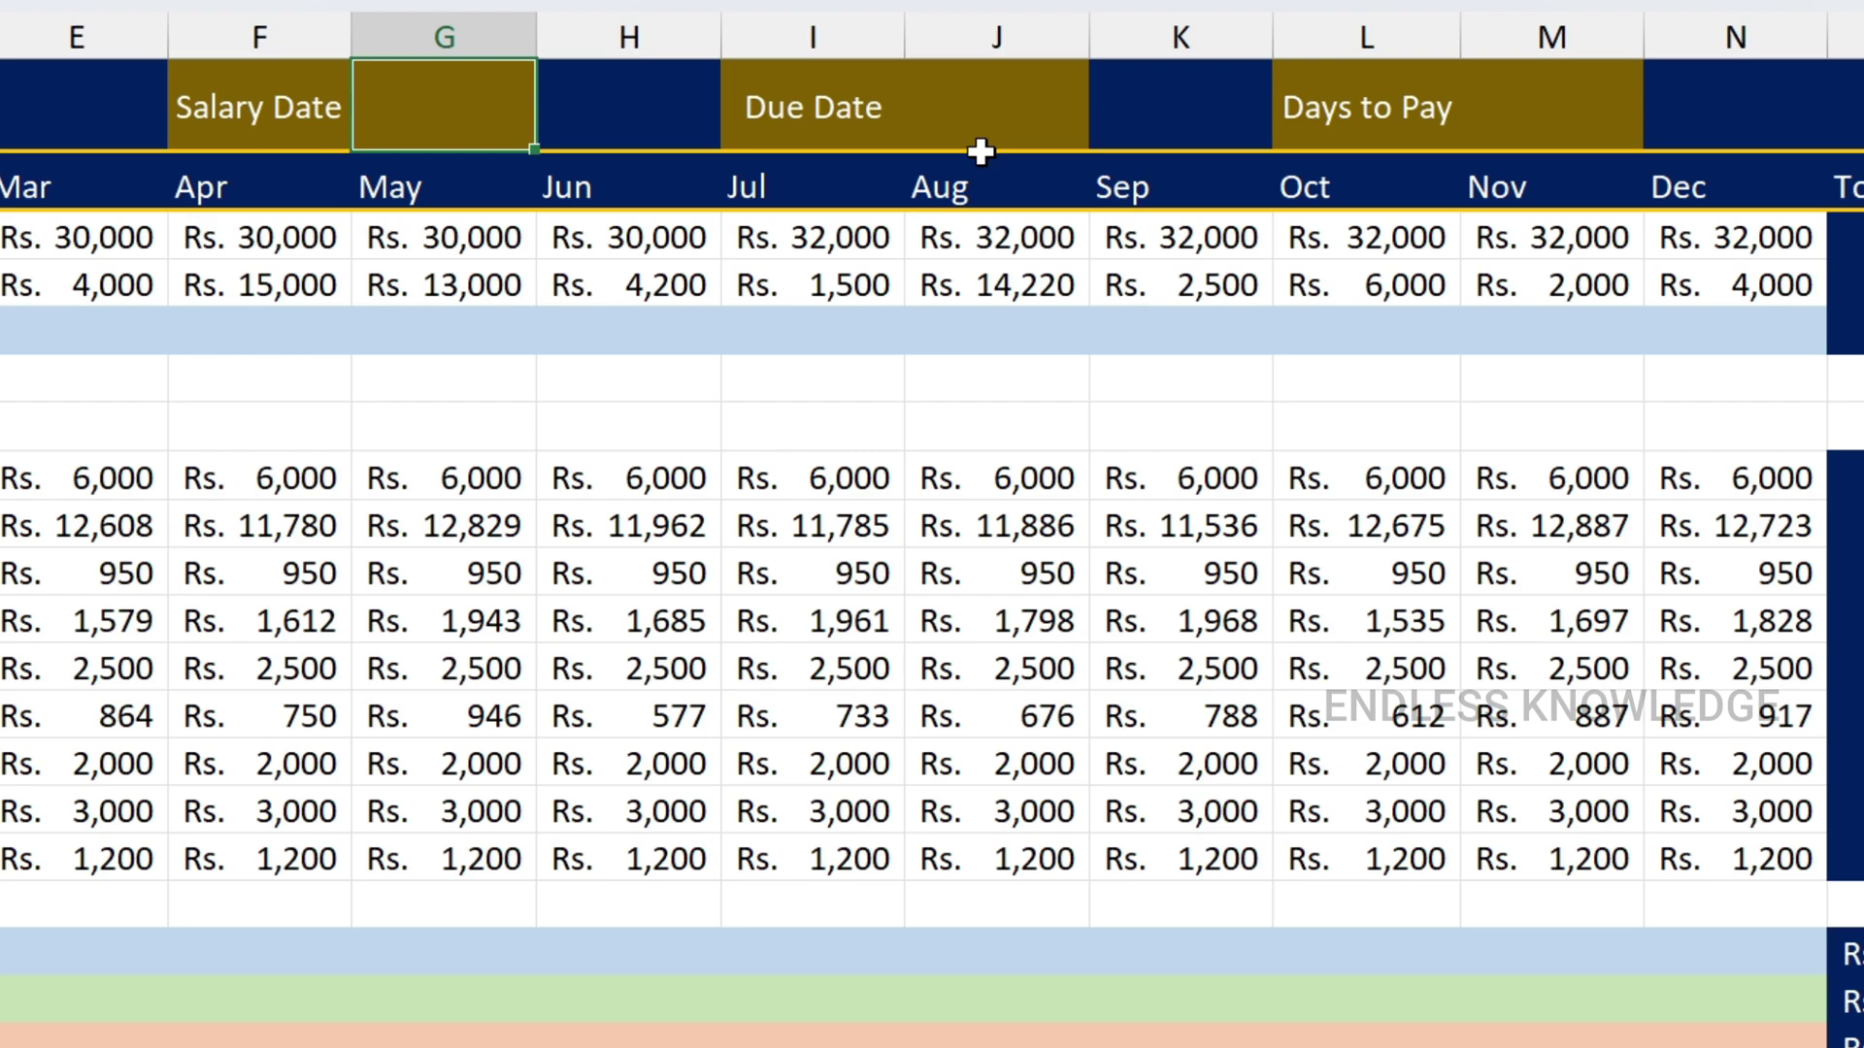
click(1004, 113)
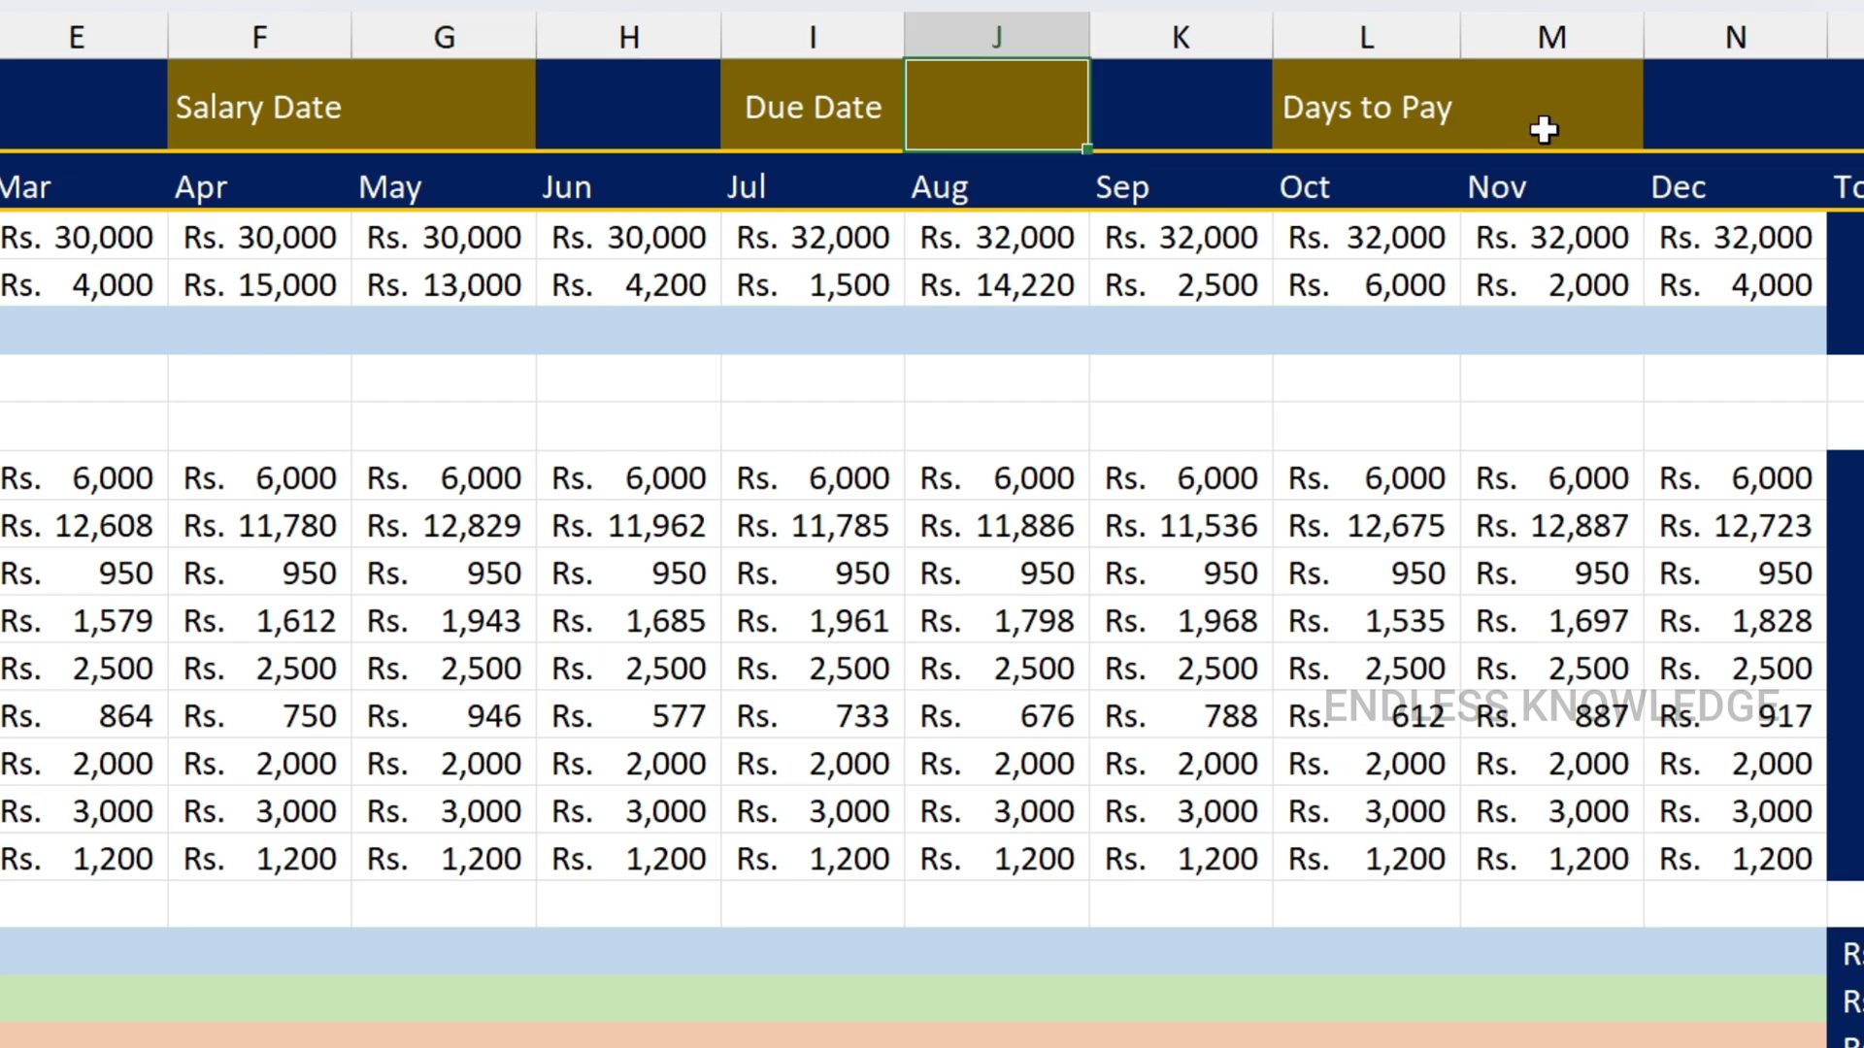
click(1591, 112)
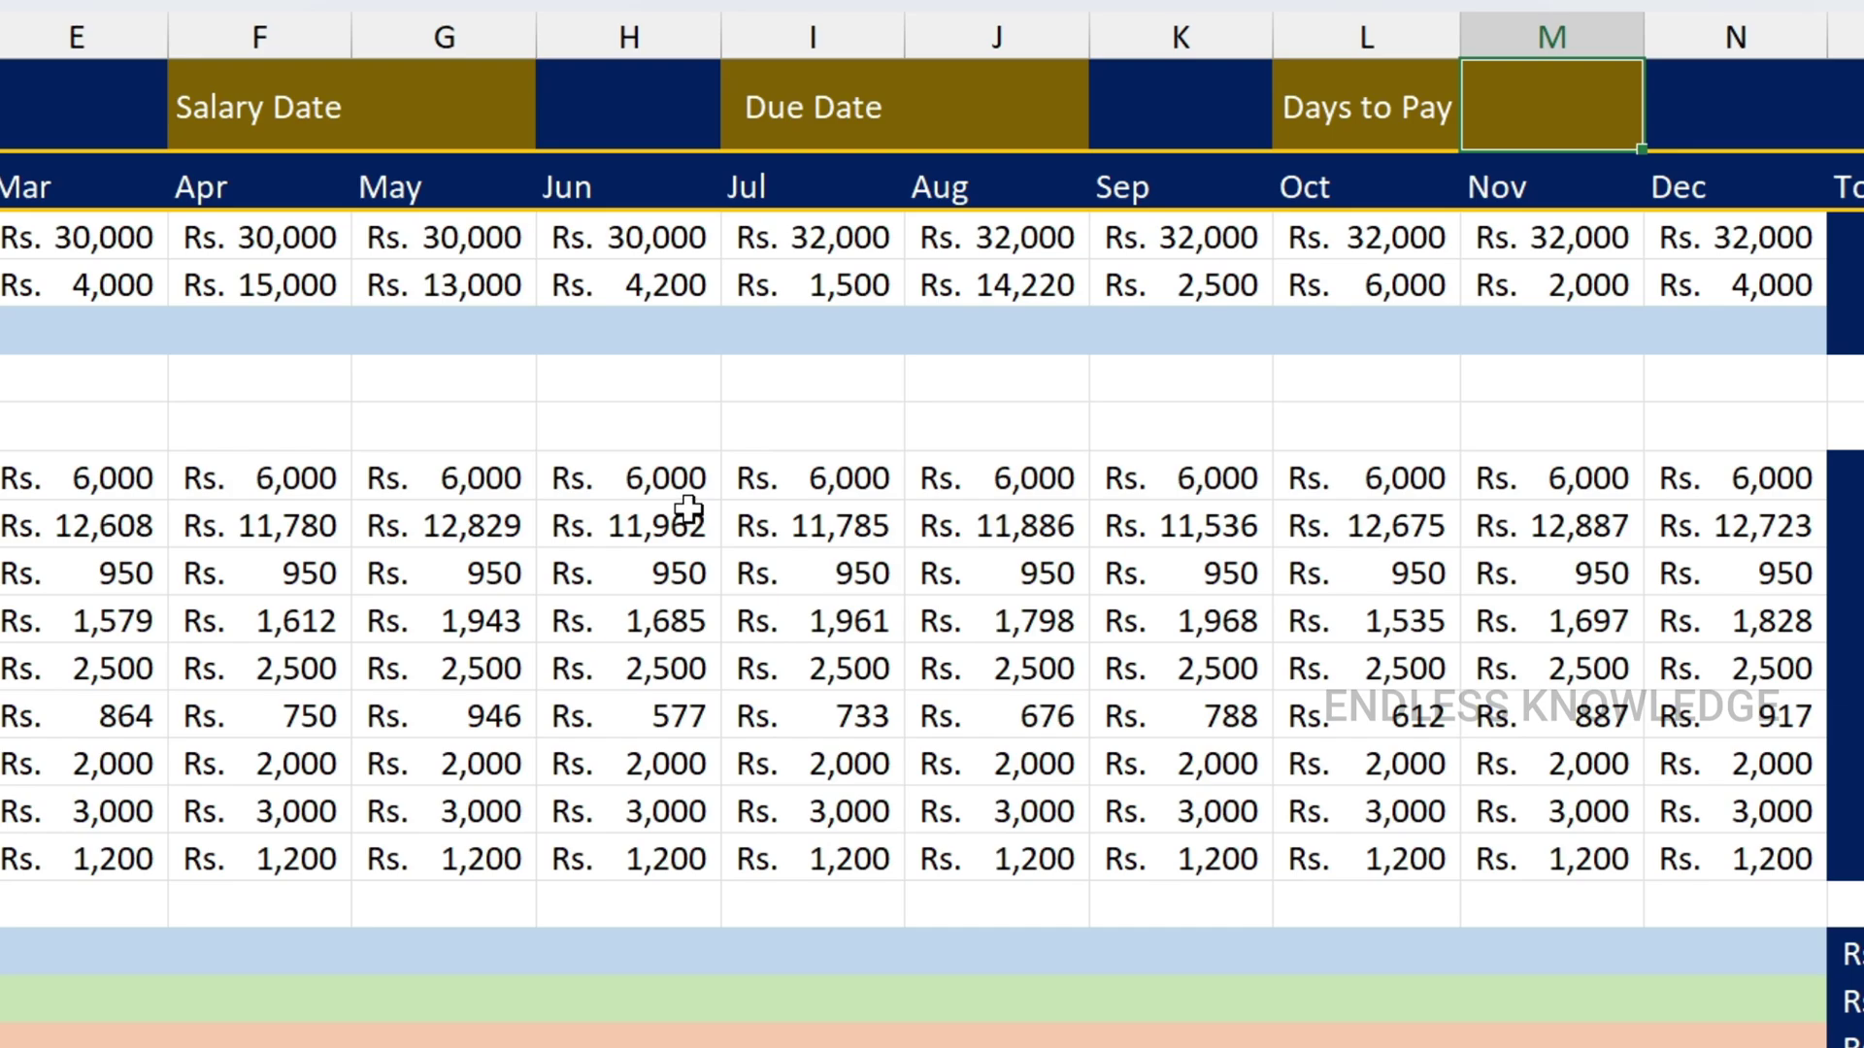
- Total January's income in C5 with a SUM formula over C3:C4
scroll(516, 512, left, 4)
click(710, 330)
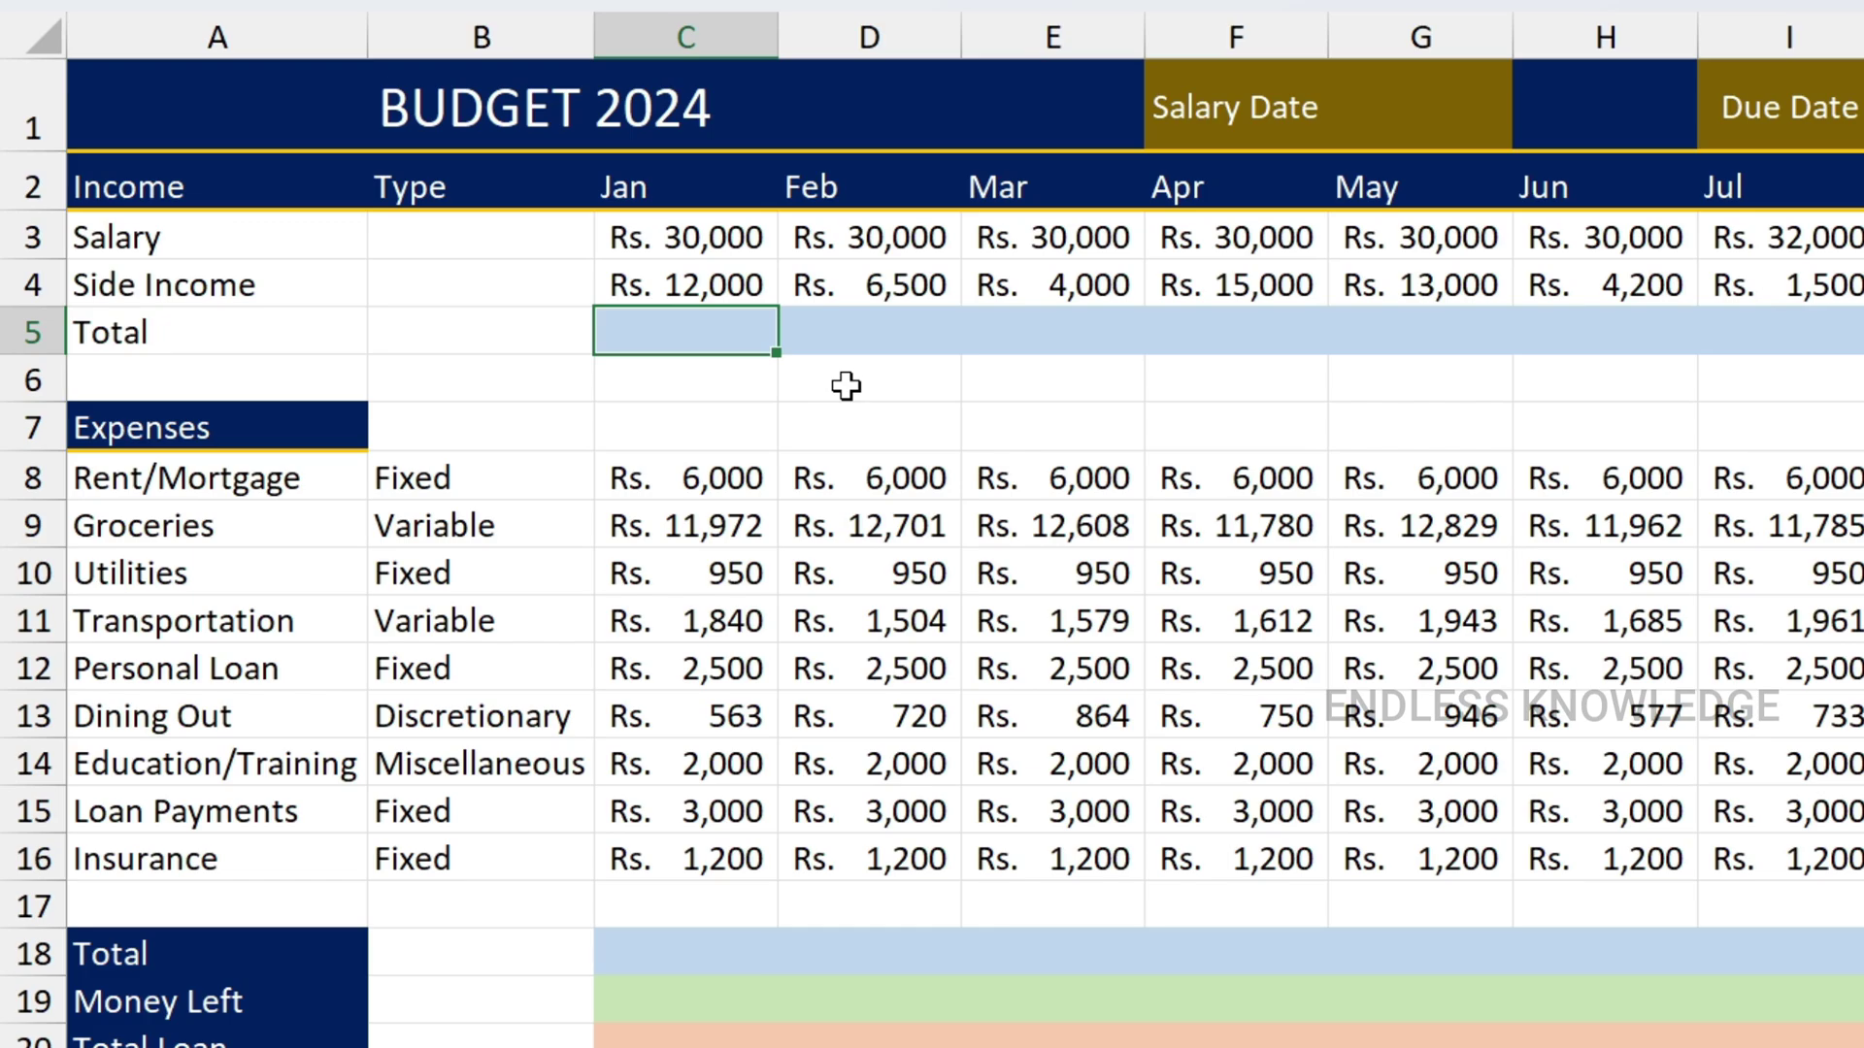
text(=sum)
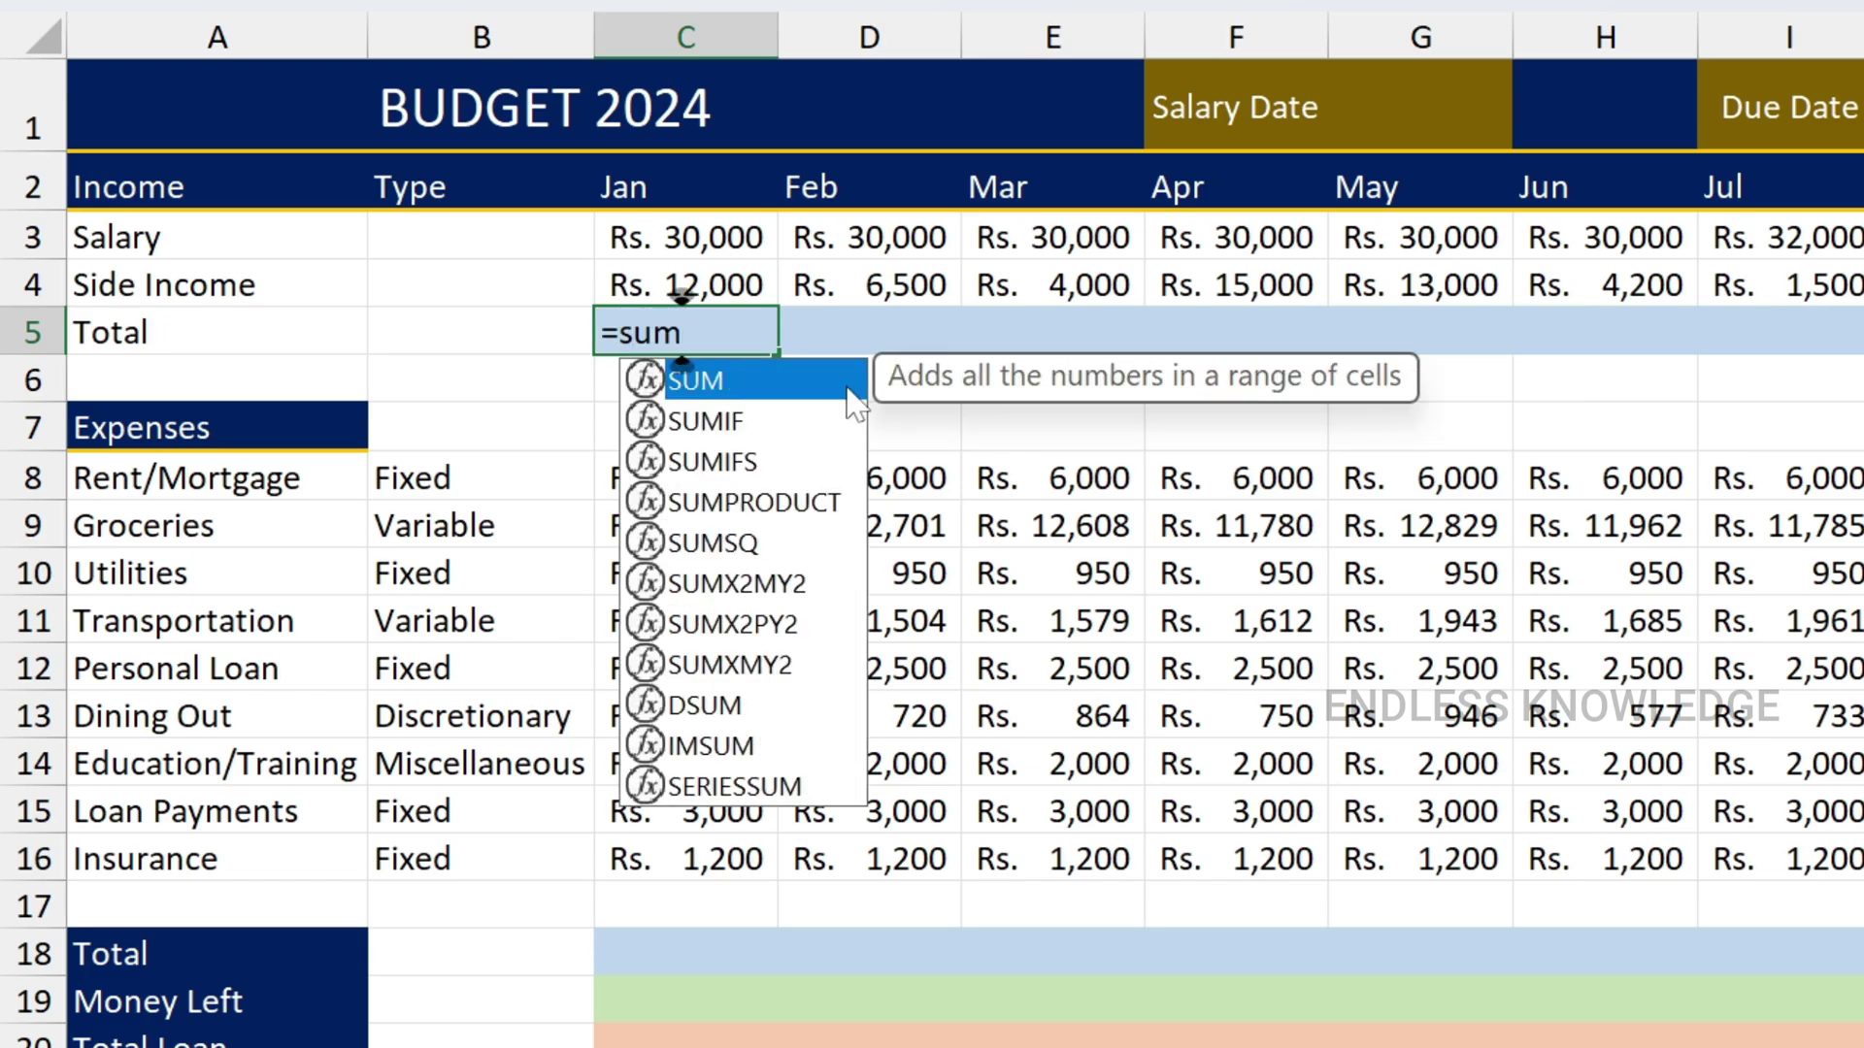
double_click(848, 388)
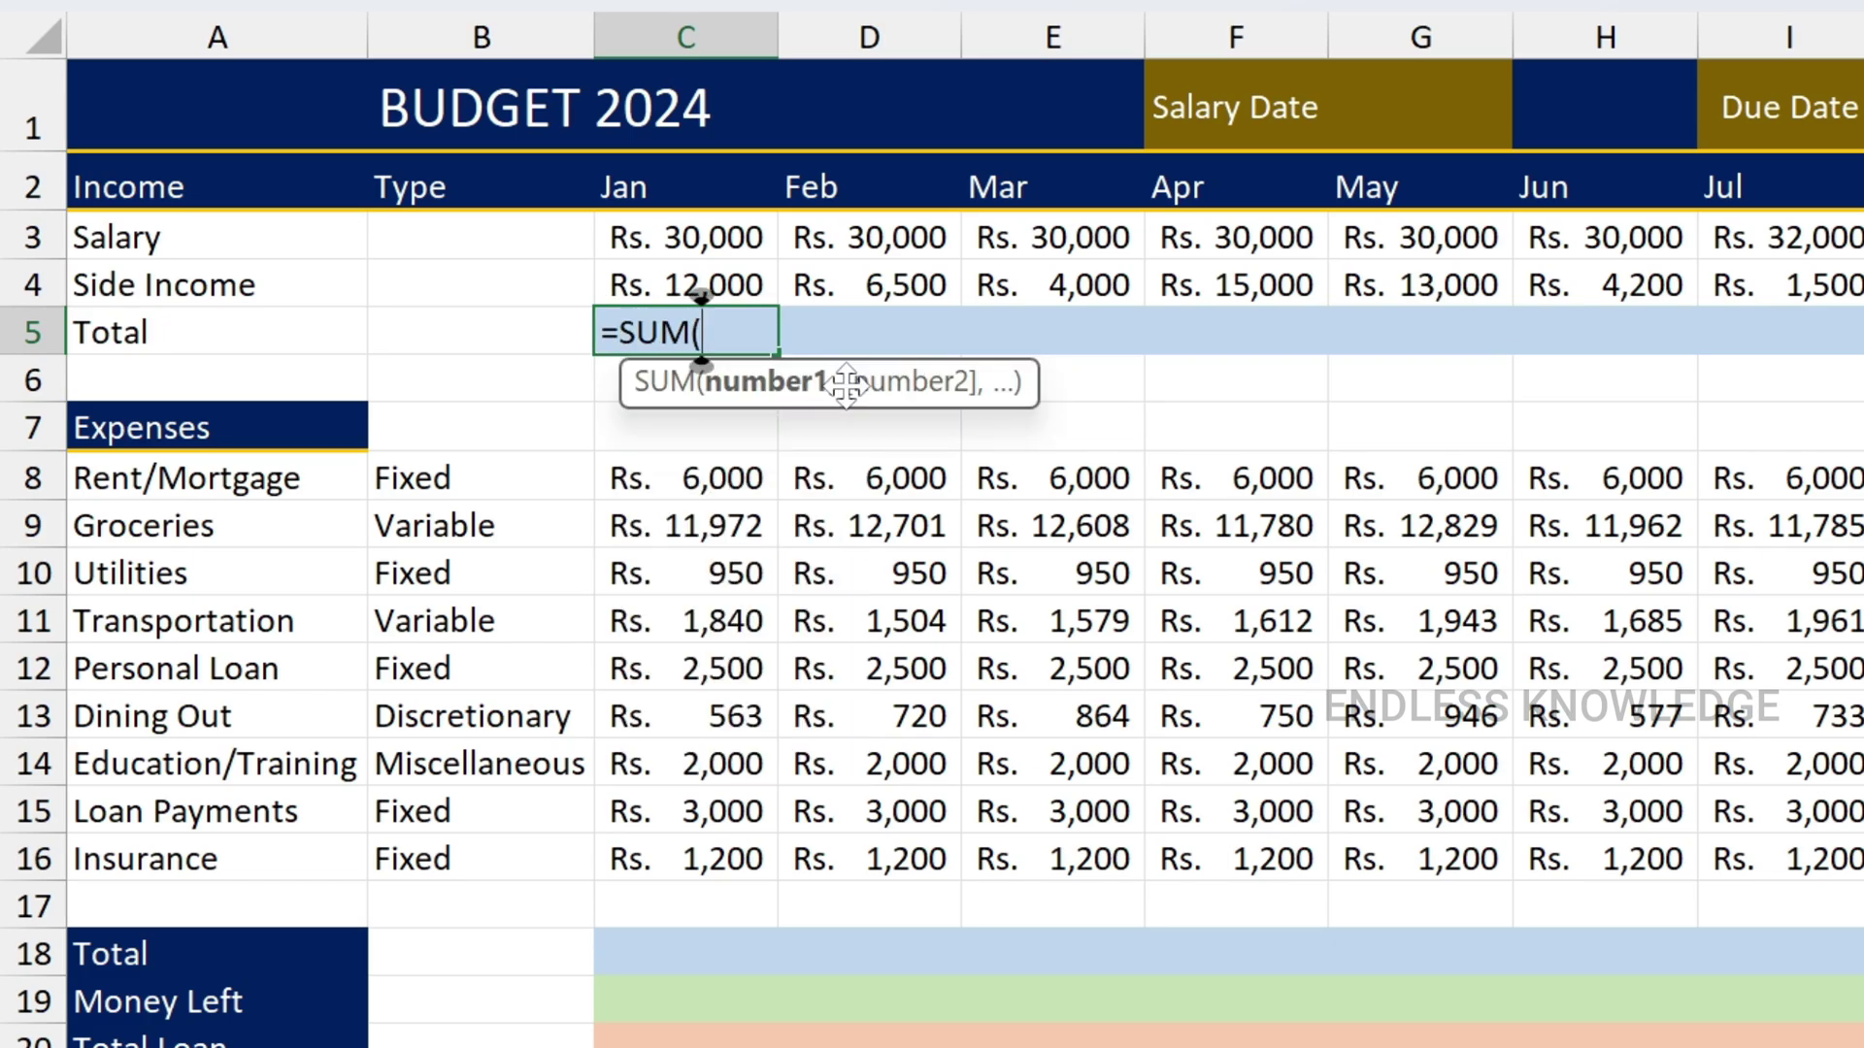
drag(720, 239, 716, 284)
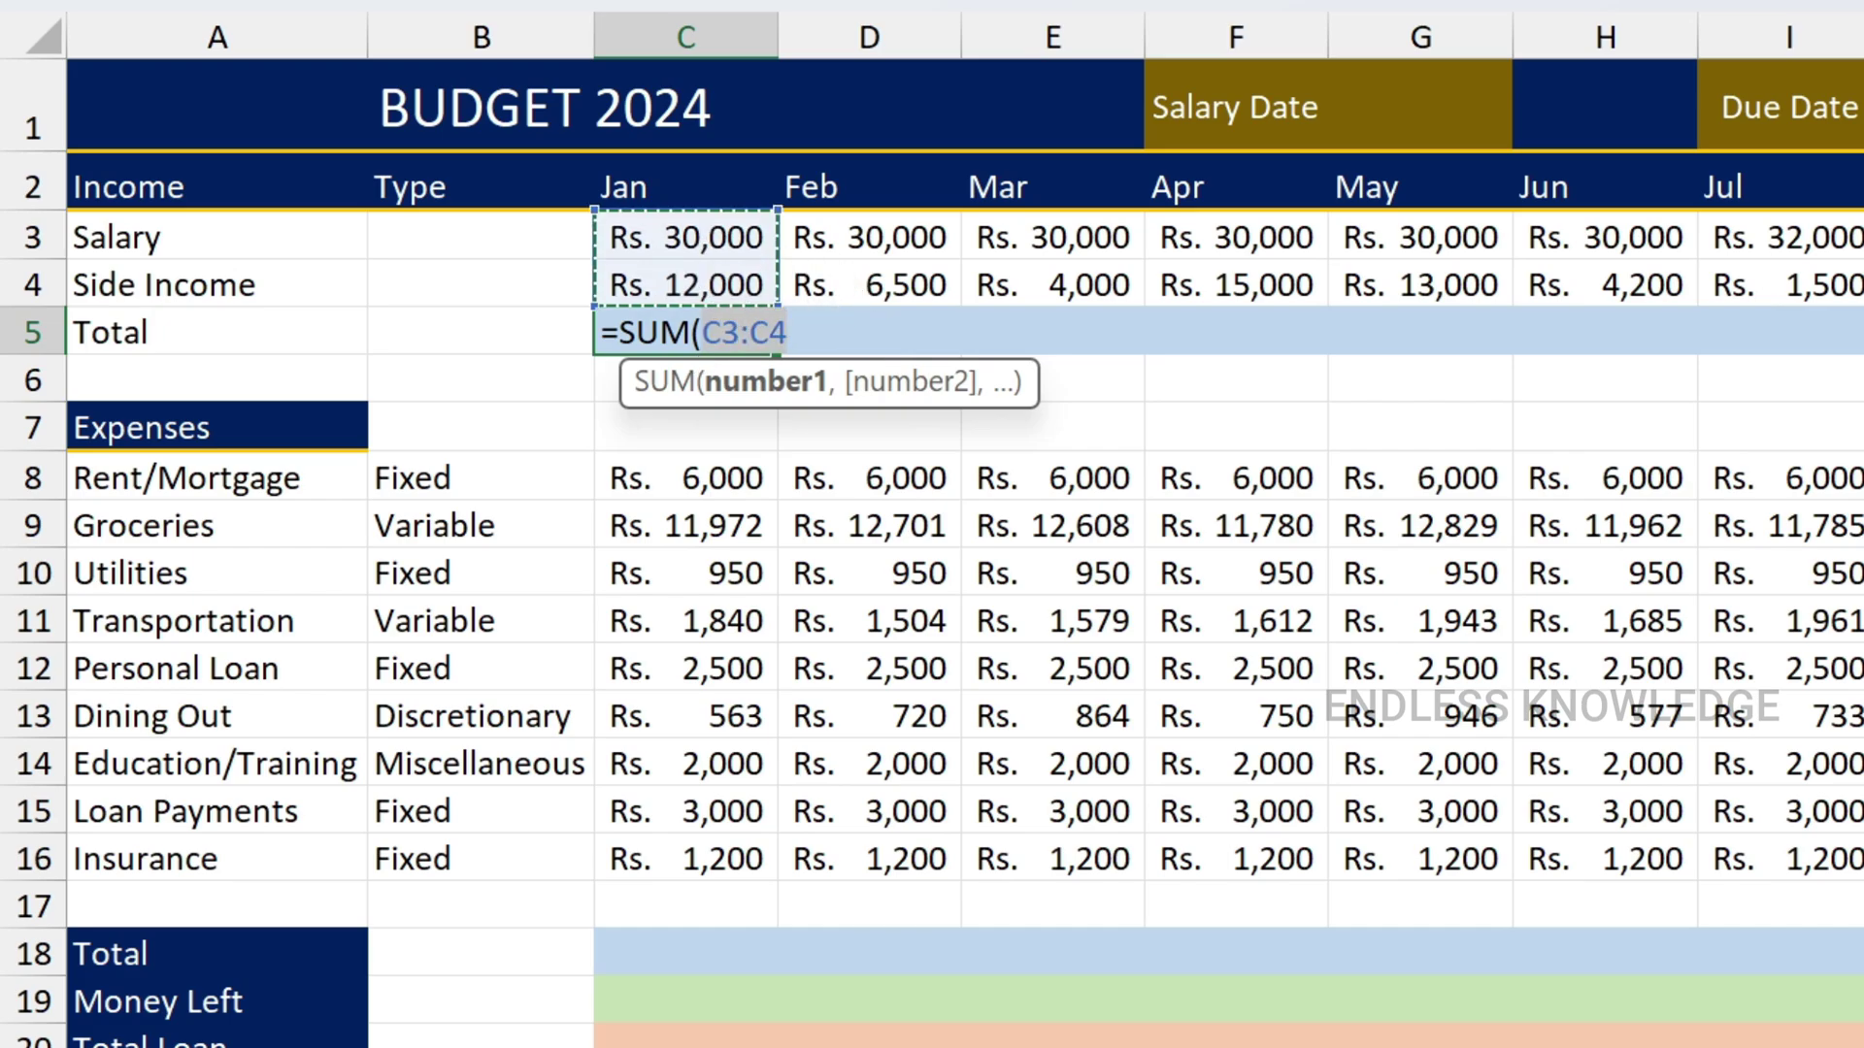
key(Return)
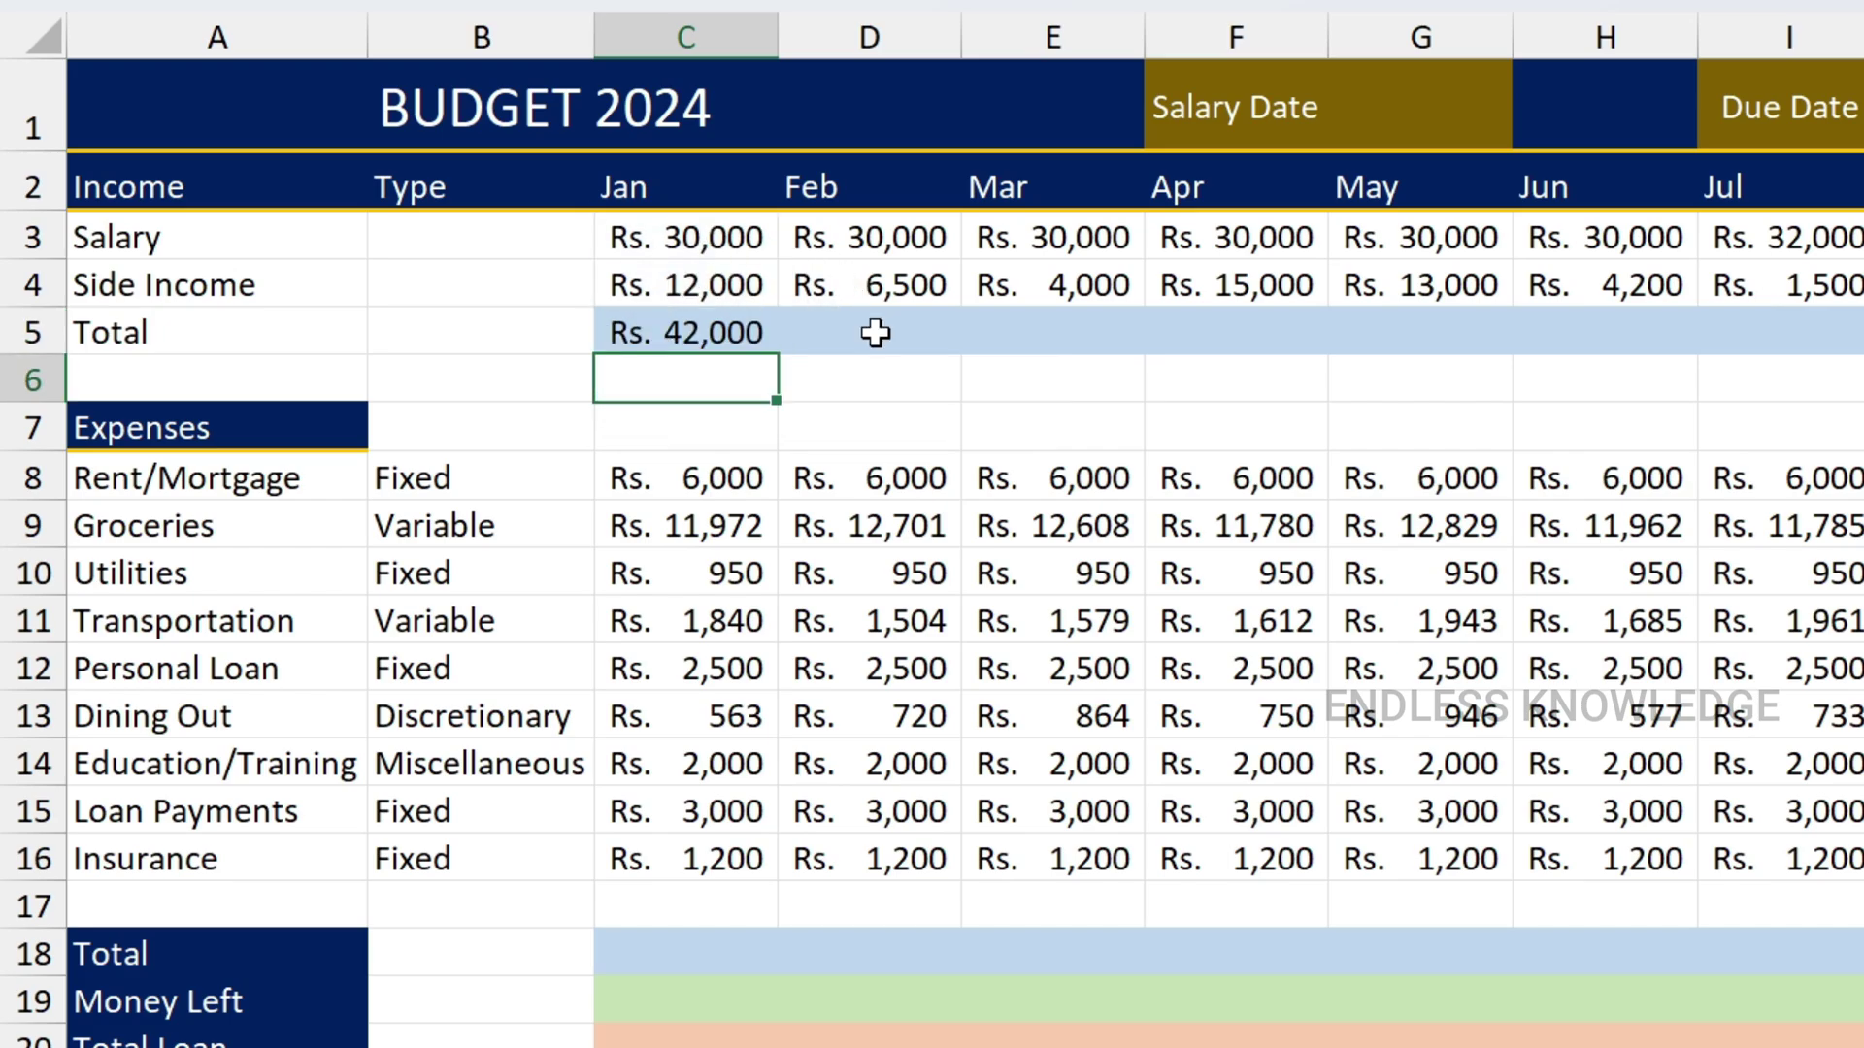
- Total February's income in D5 using AutoSum over D3:D4
click(876, 333)
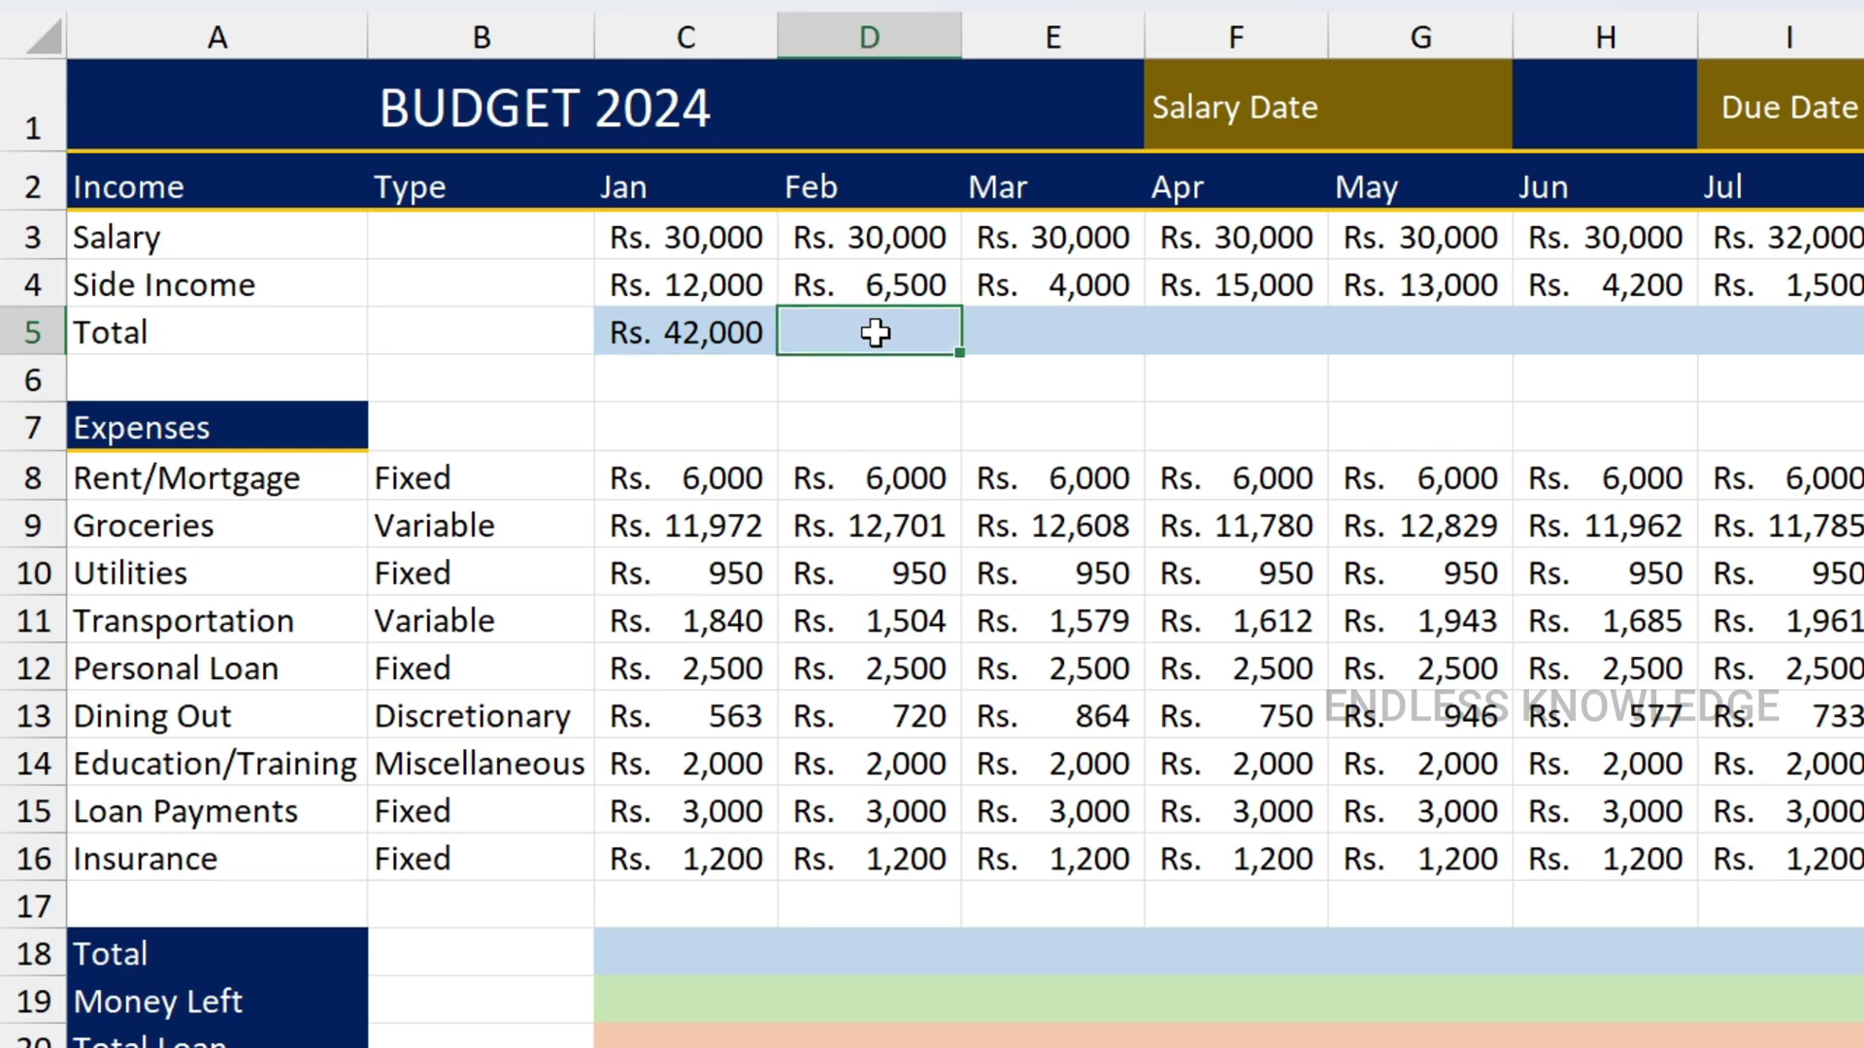
key(alt+equal)
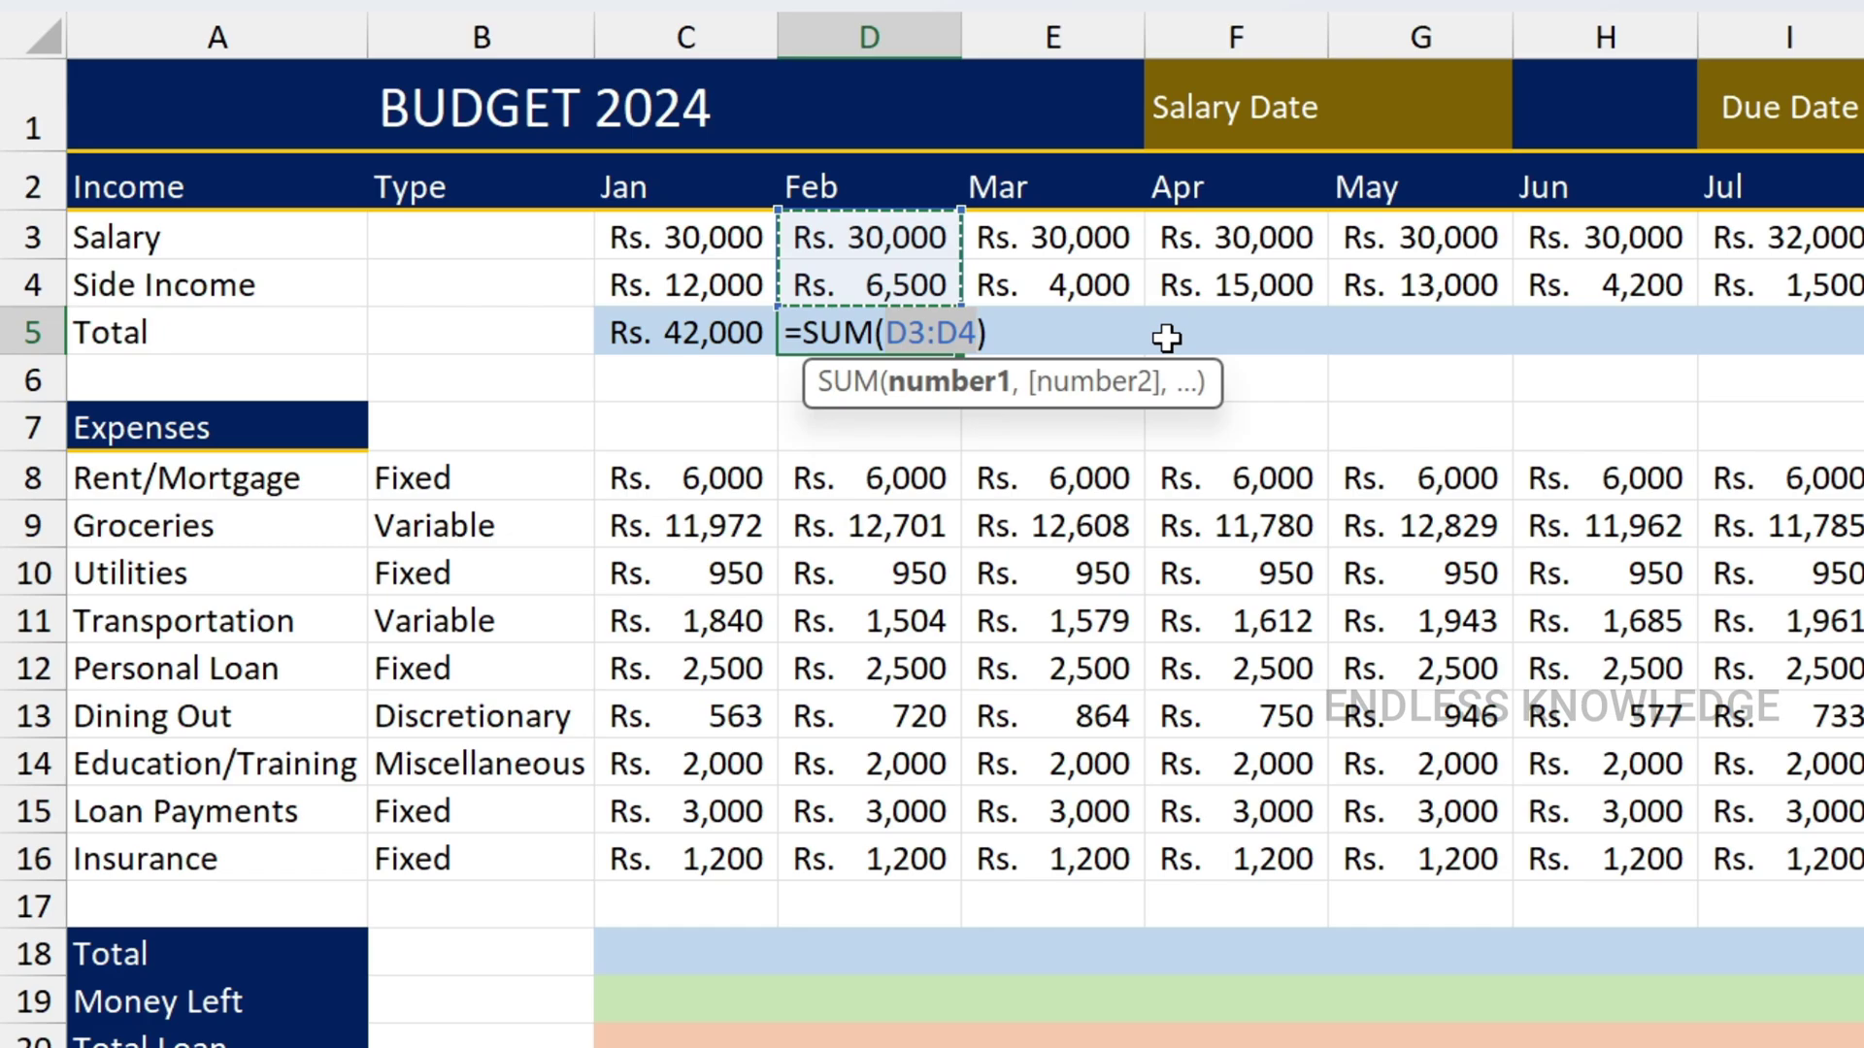
key(Return)
- Fill February's income total formula across row 5 through December in N5 and check the copied formulas
click(949, 333)
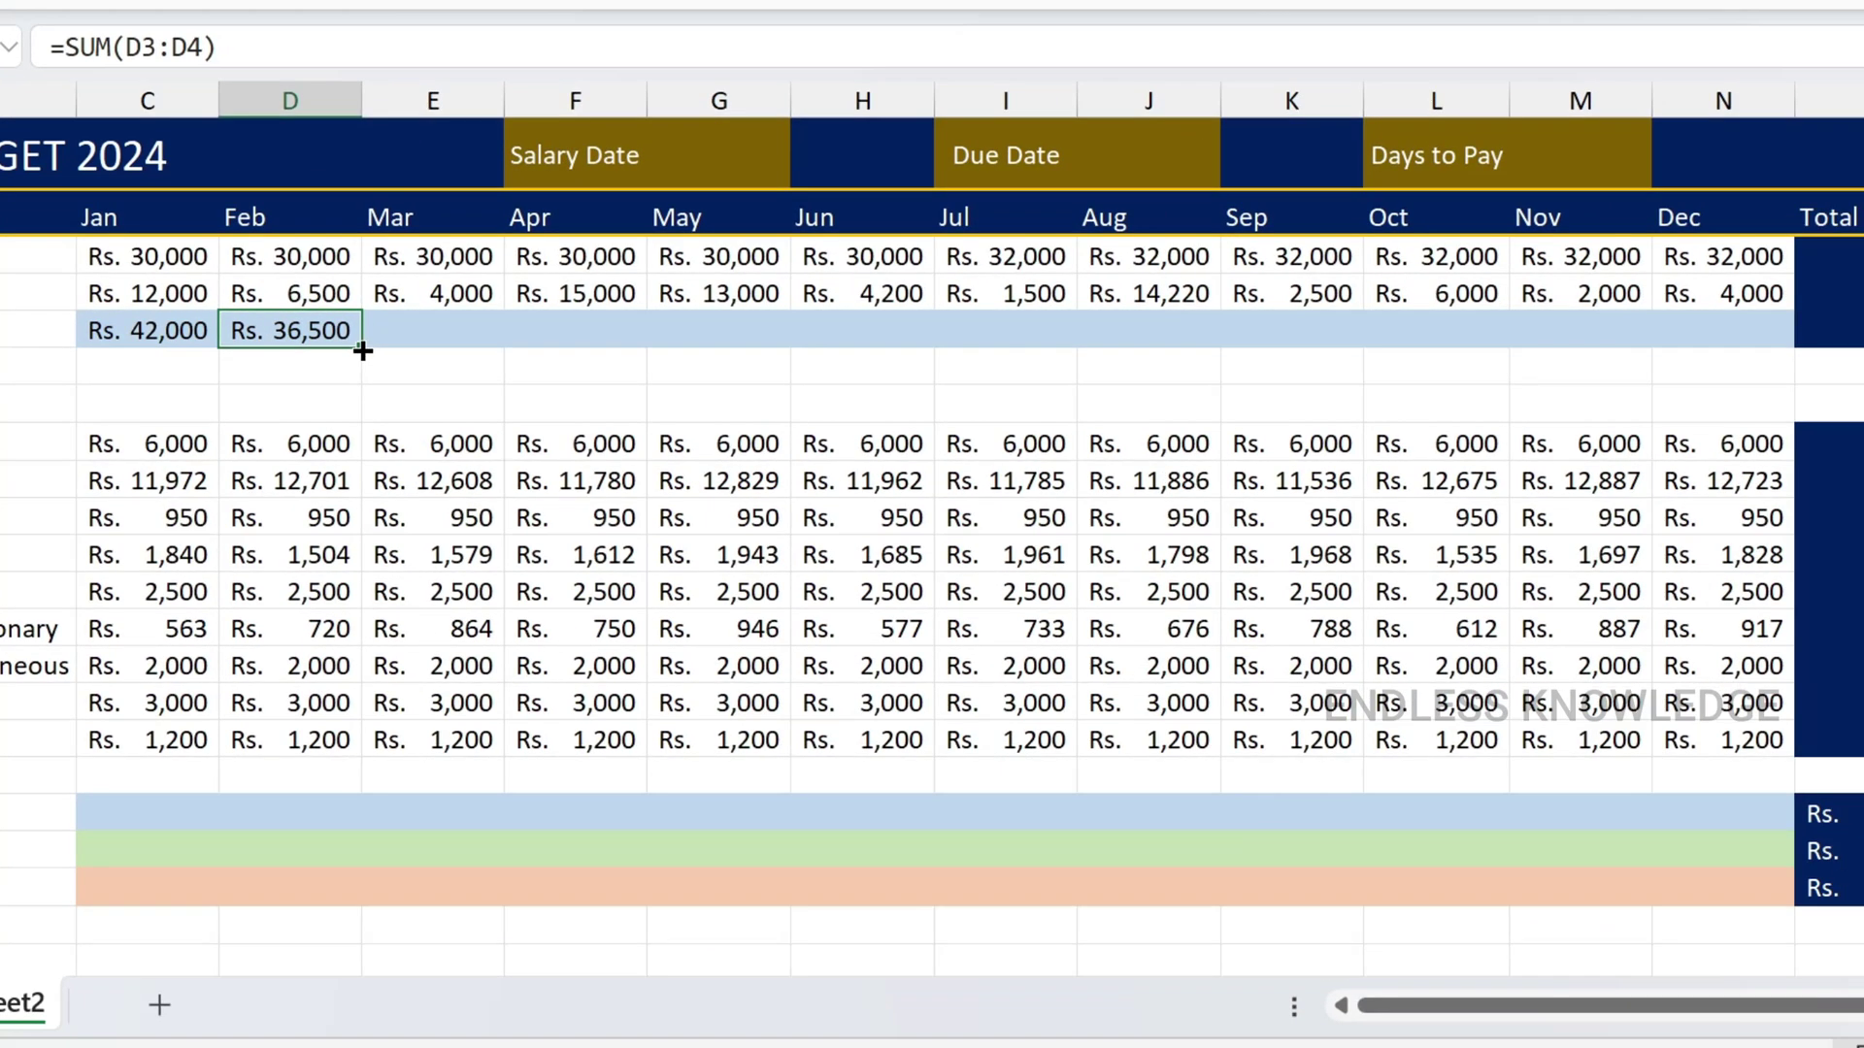
drag(962, 357, 1863, 377)
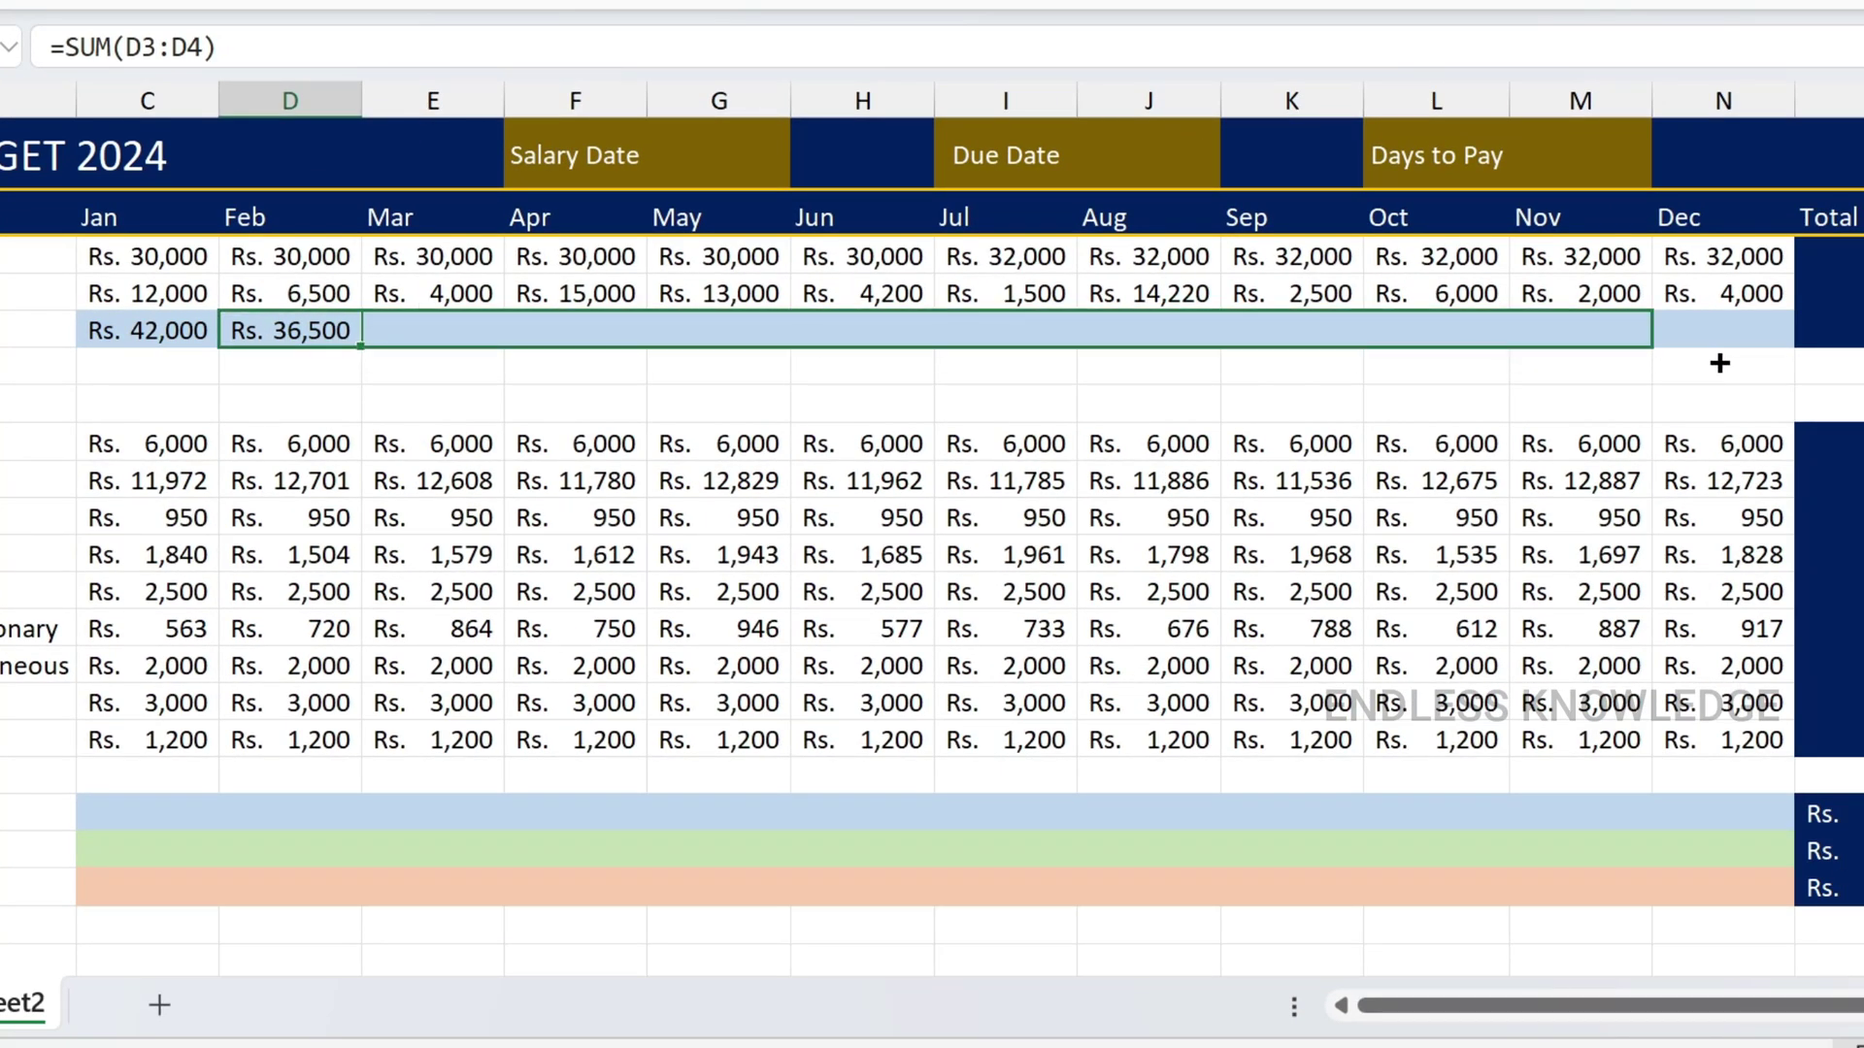
drag(1719, 363, 1759, 355)
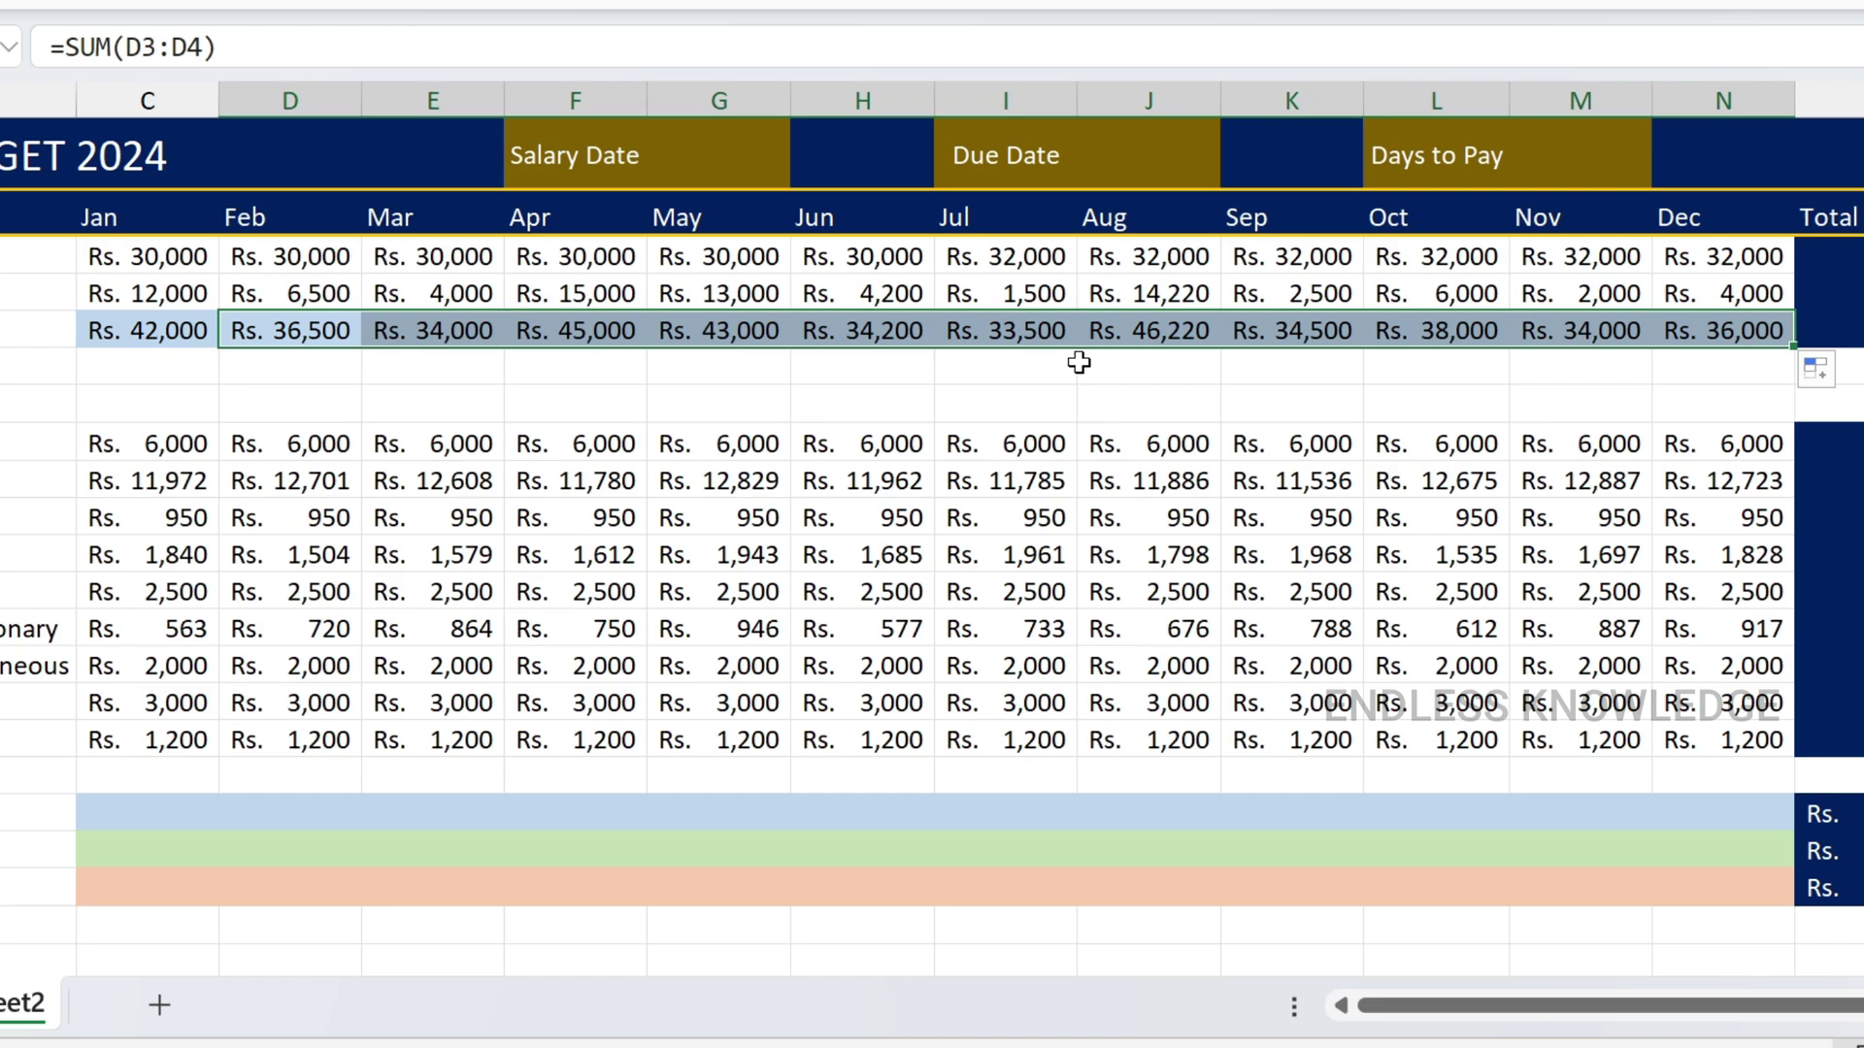
click(988, 334)
click(1670, 335)
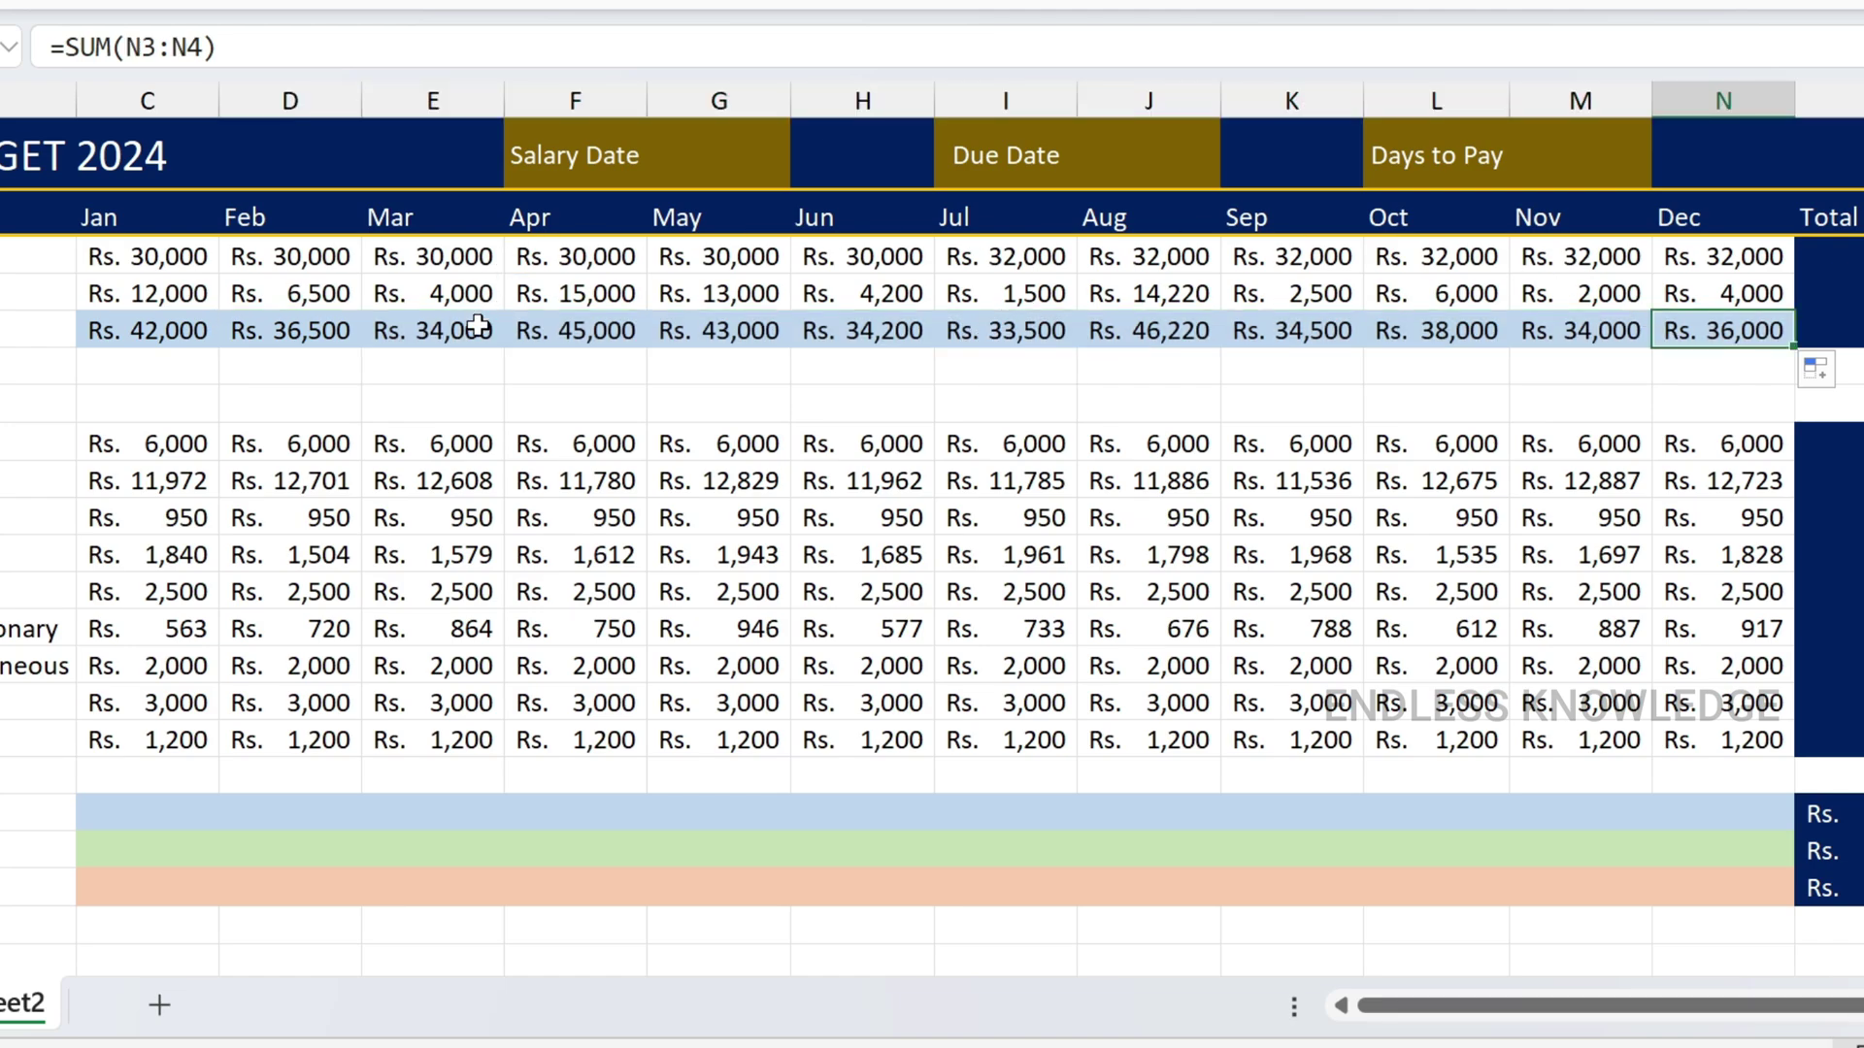
- Total January's expenses in C18 using AutoSum over C8:C16 and fill the formula across row 18 through December in N18
click(114, 824)
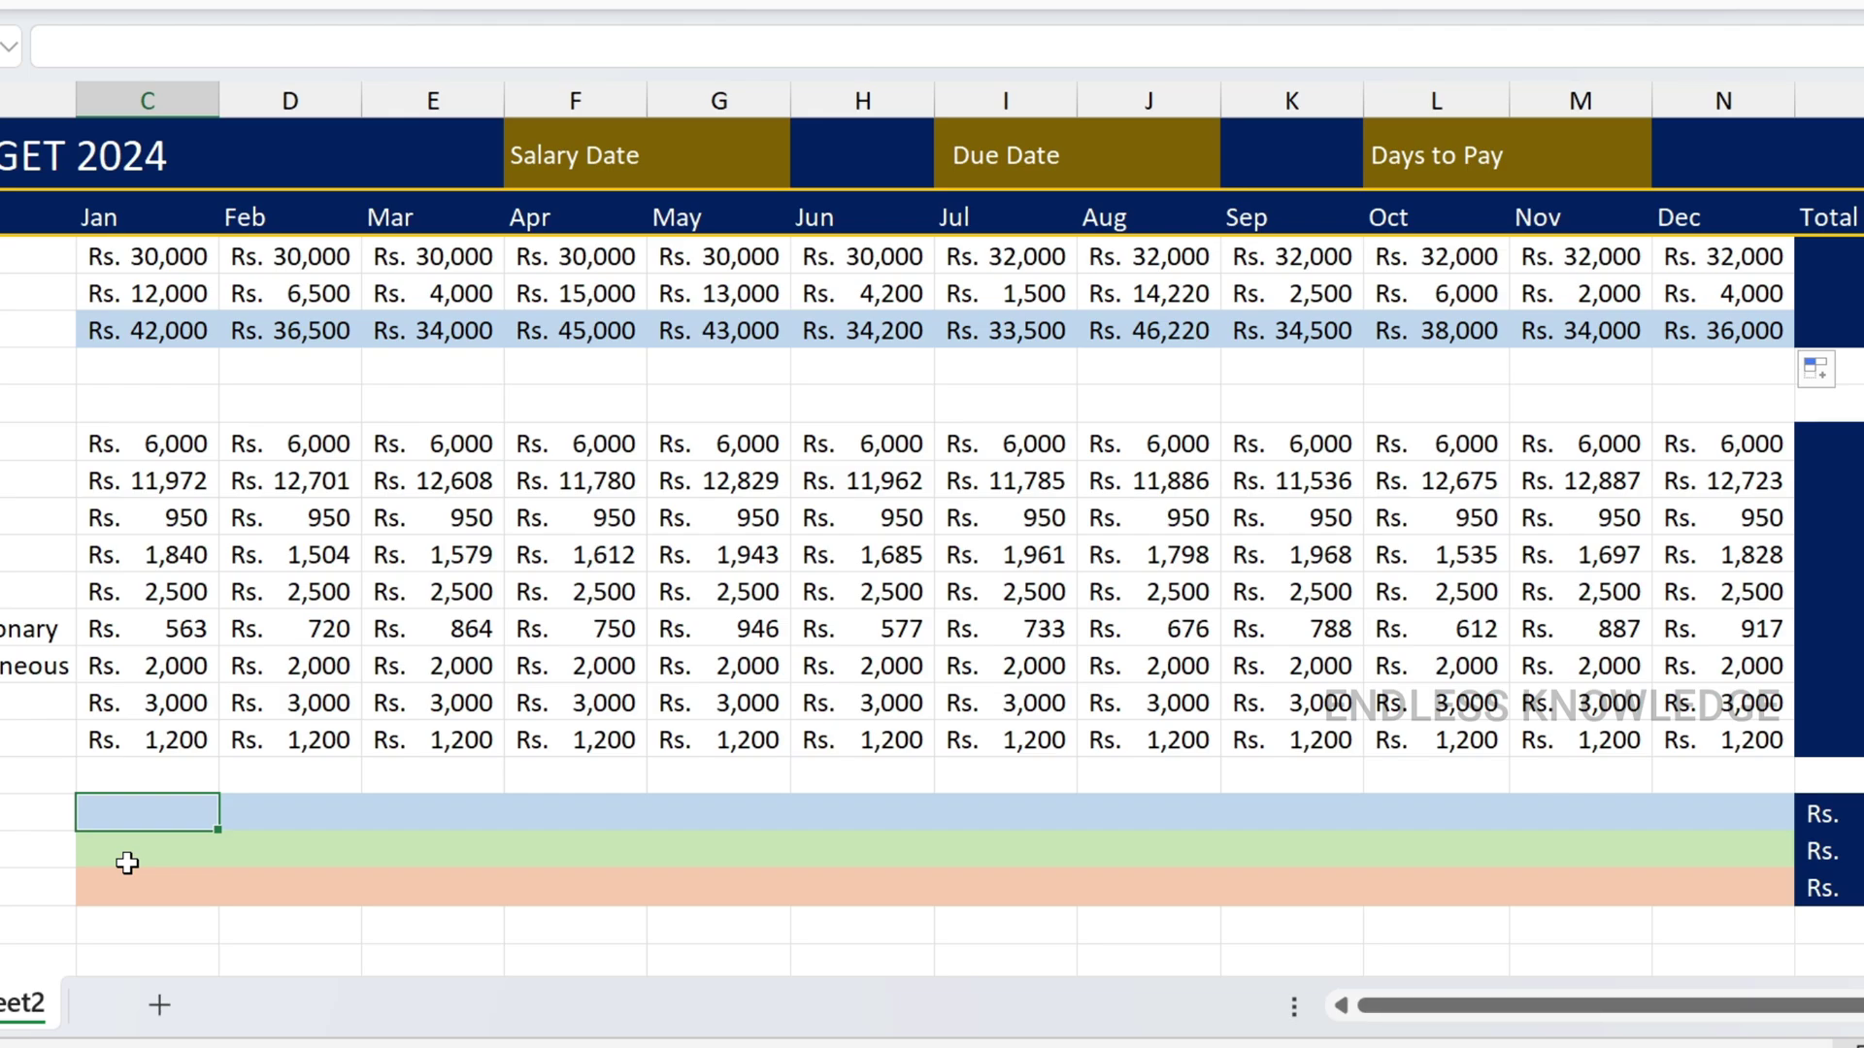
key(alt+equal)
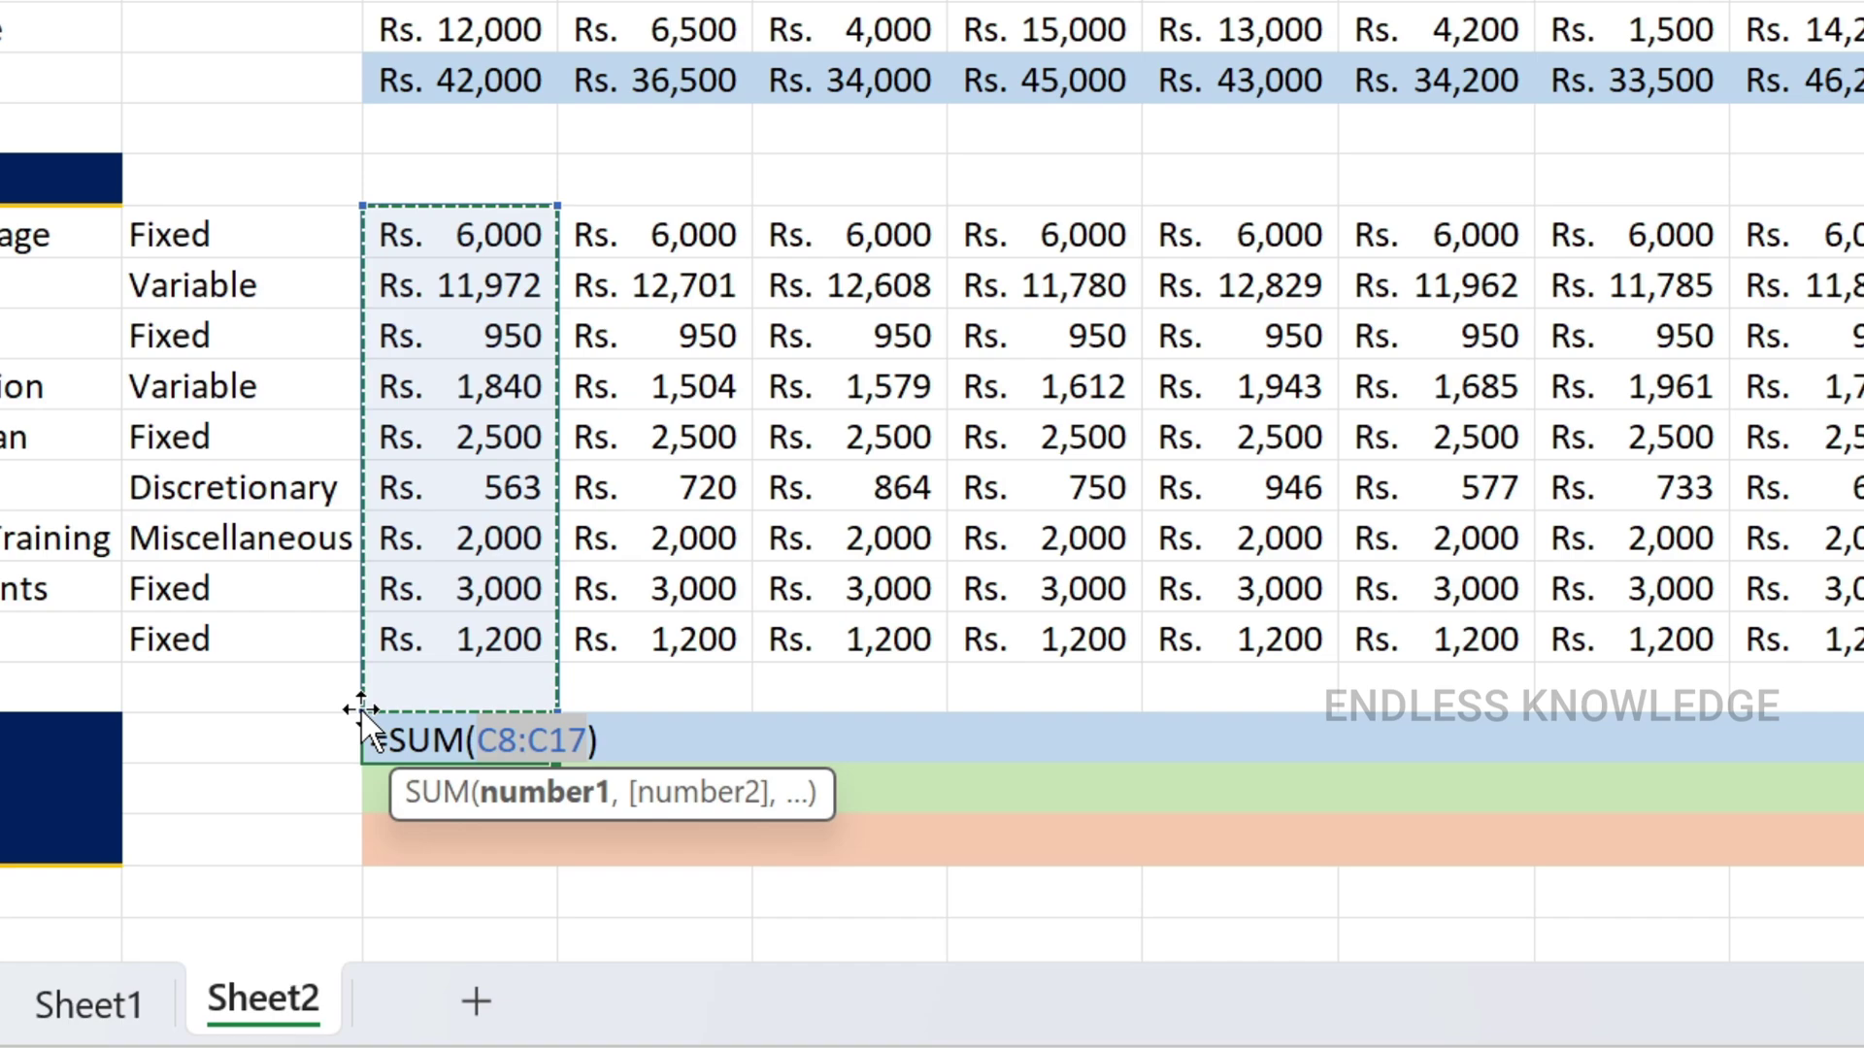
drag(362, 709, 365, 664)
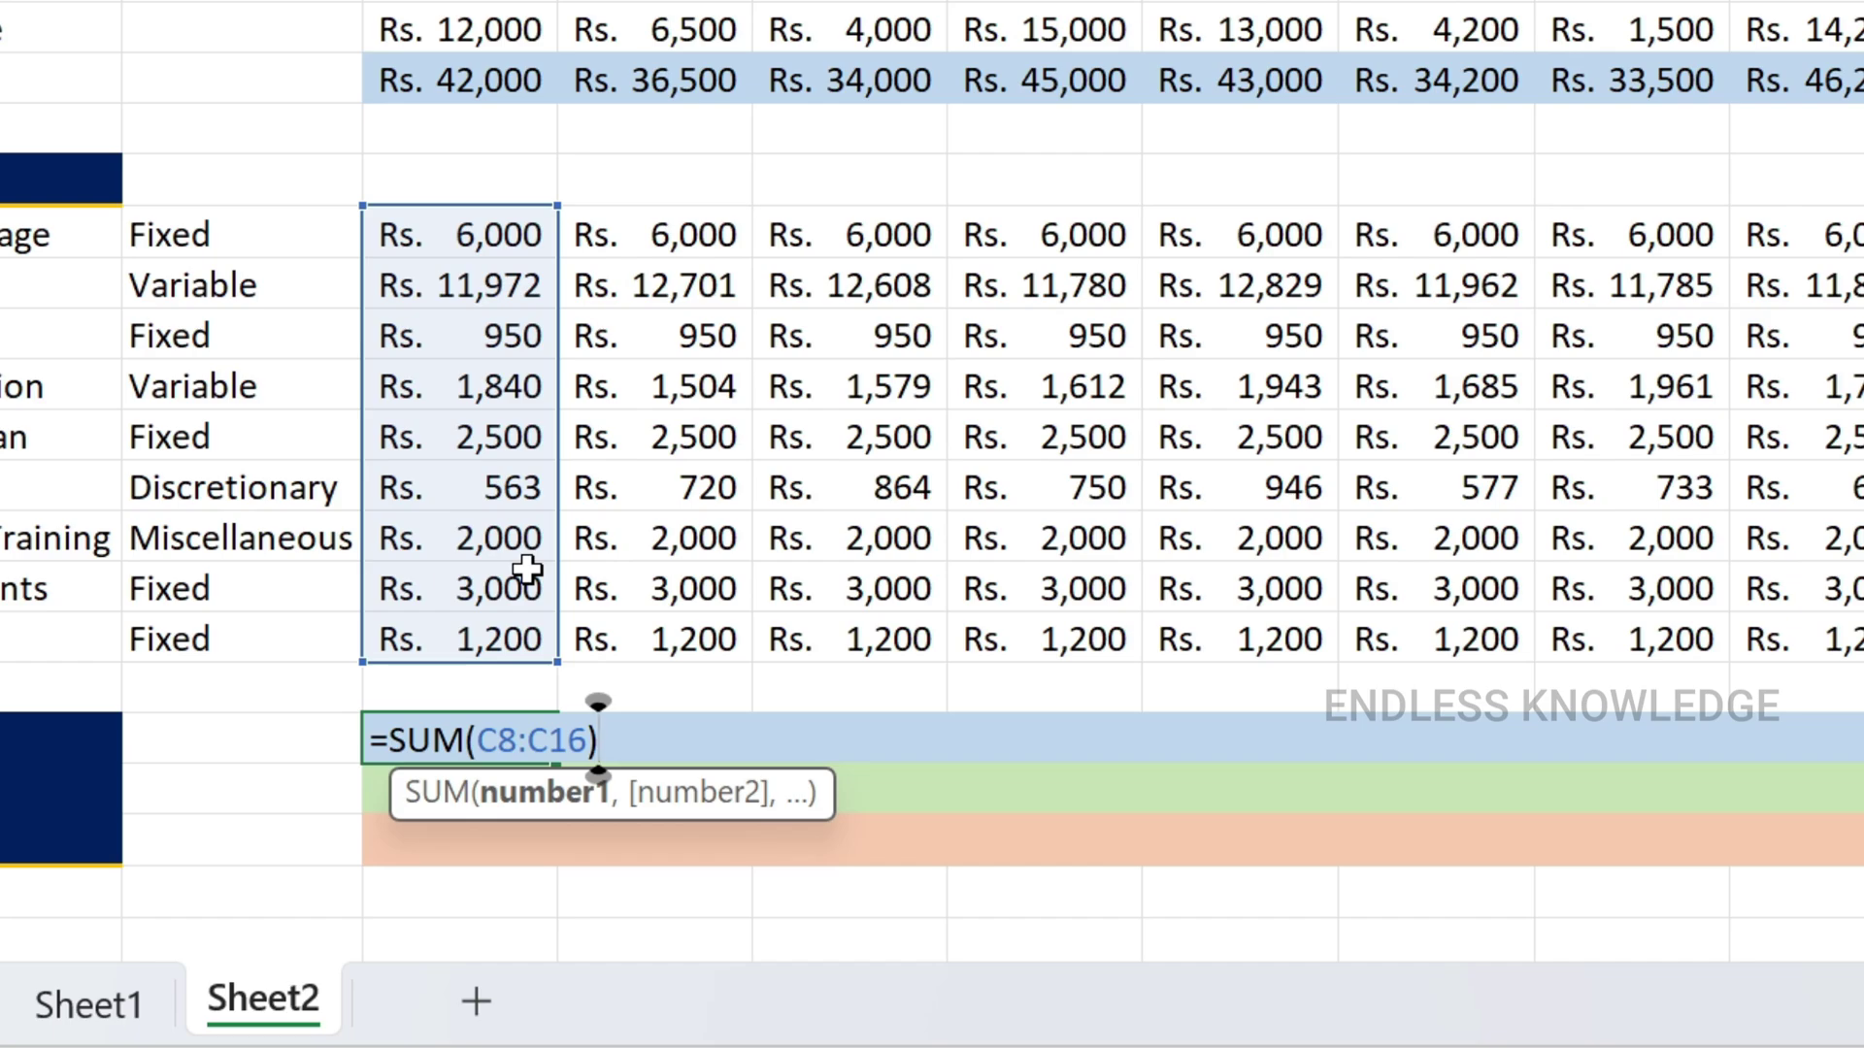
key(Return)
click(200, 827)
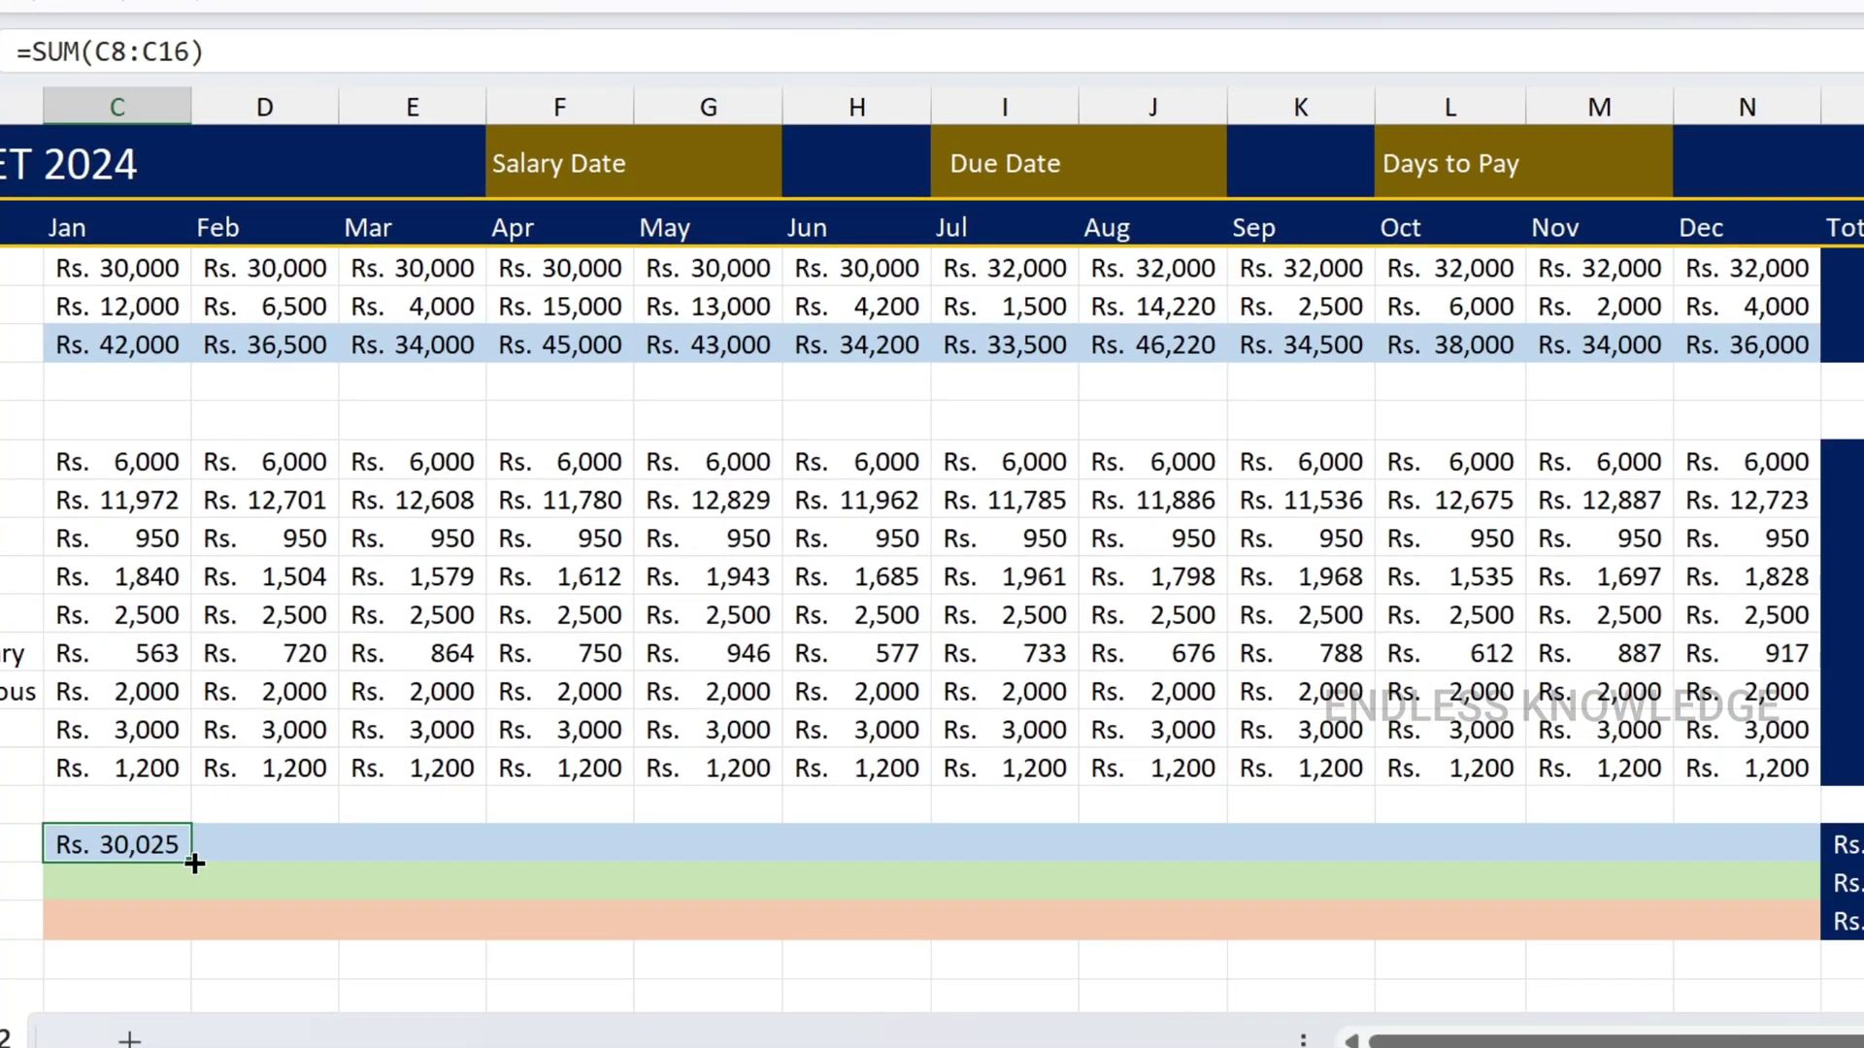
drag(194, 864, 1777, 862)
click(1776, 844)
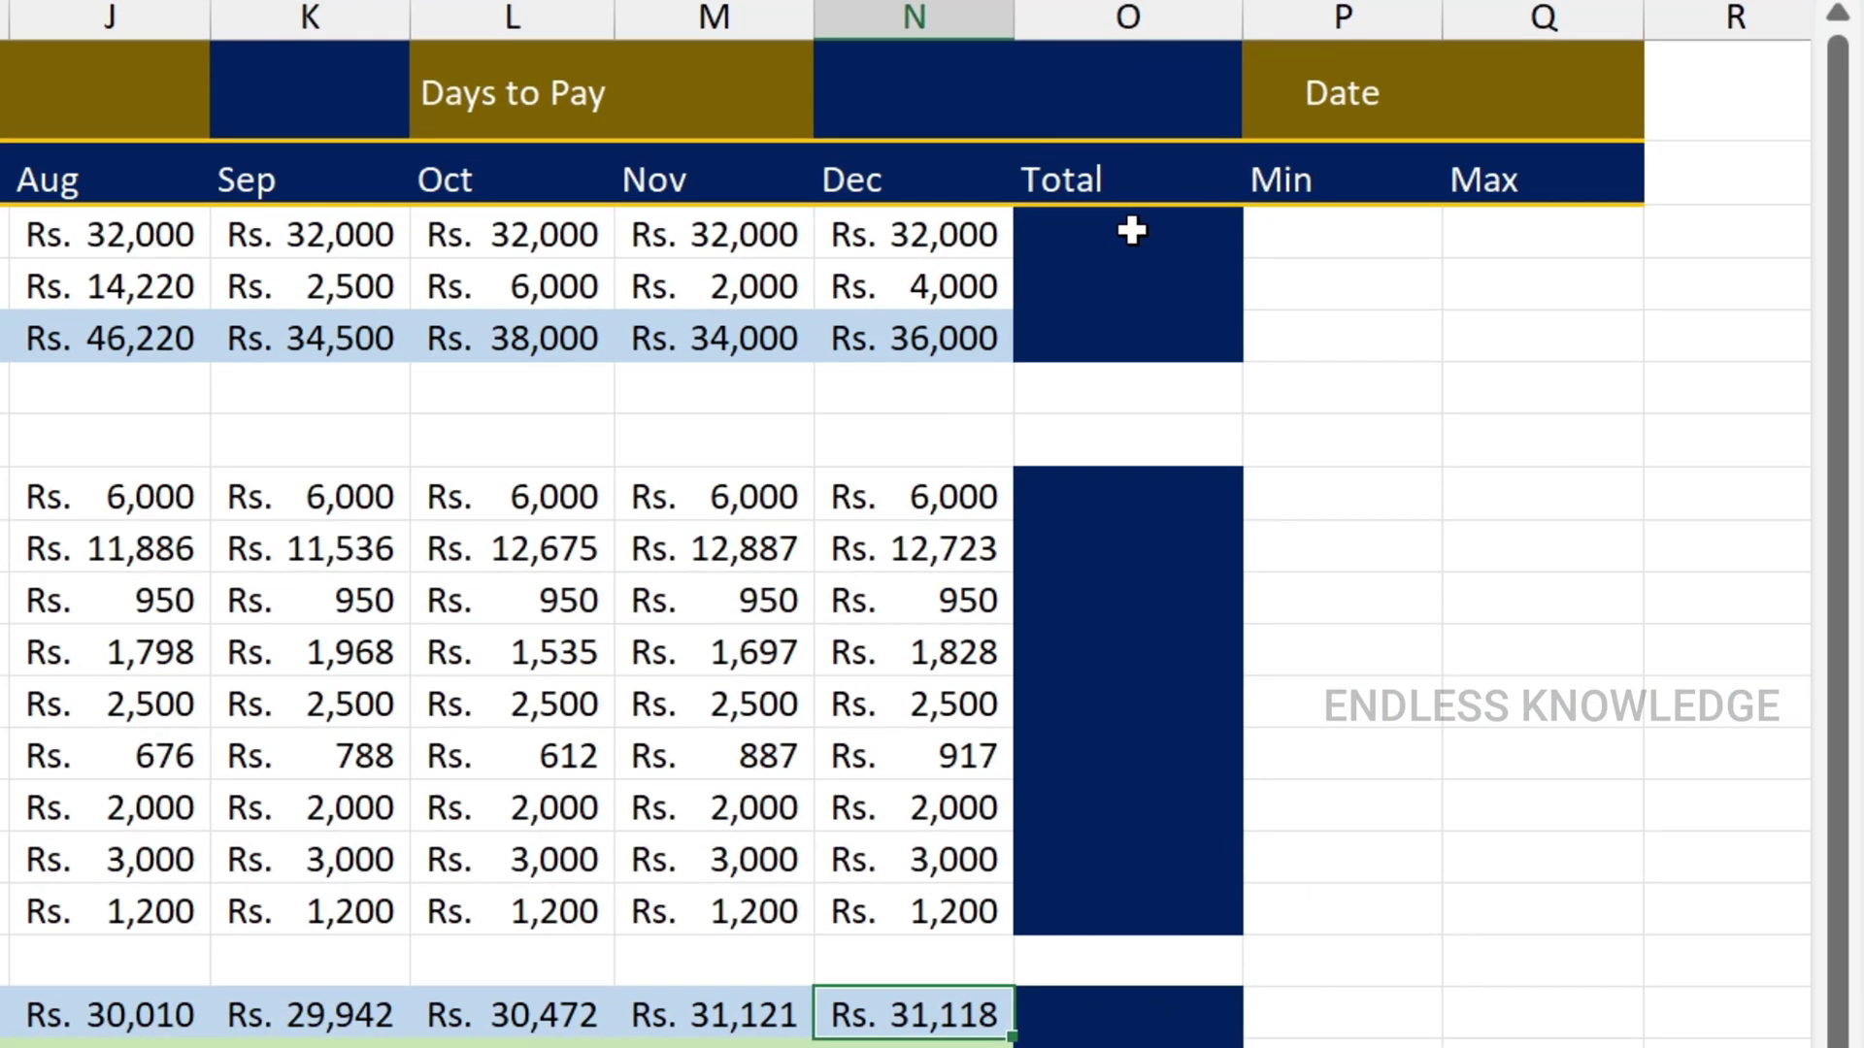
- Total the yearly salary in O3 using AutoSum over C3:N3 and fill the formula down the Total column to O20
click(1849, 268)
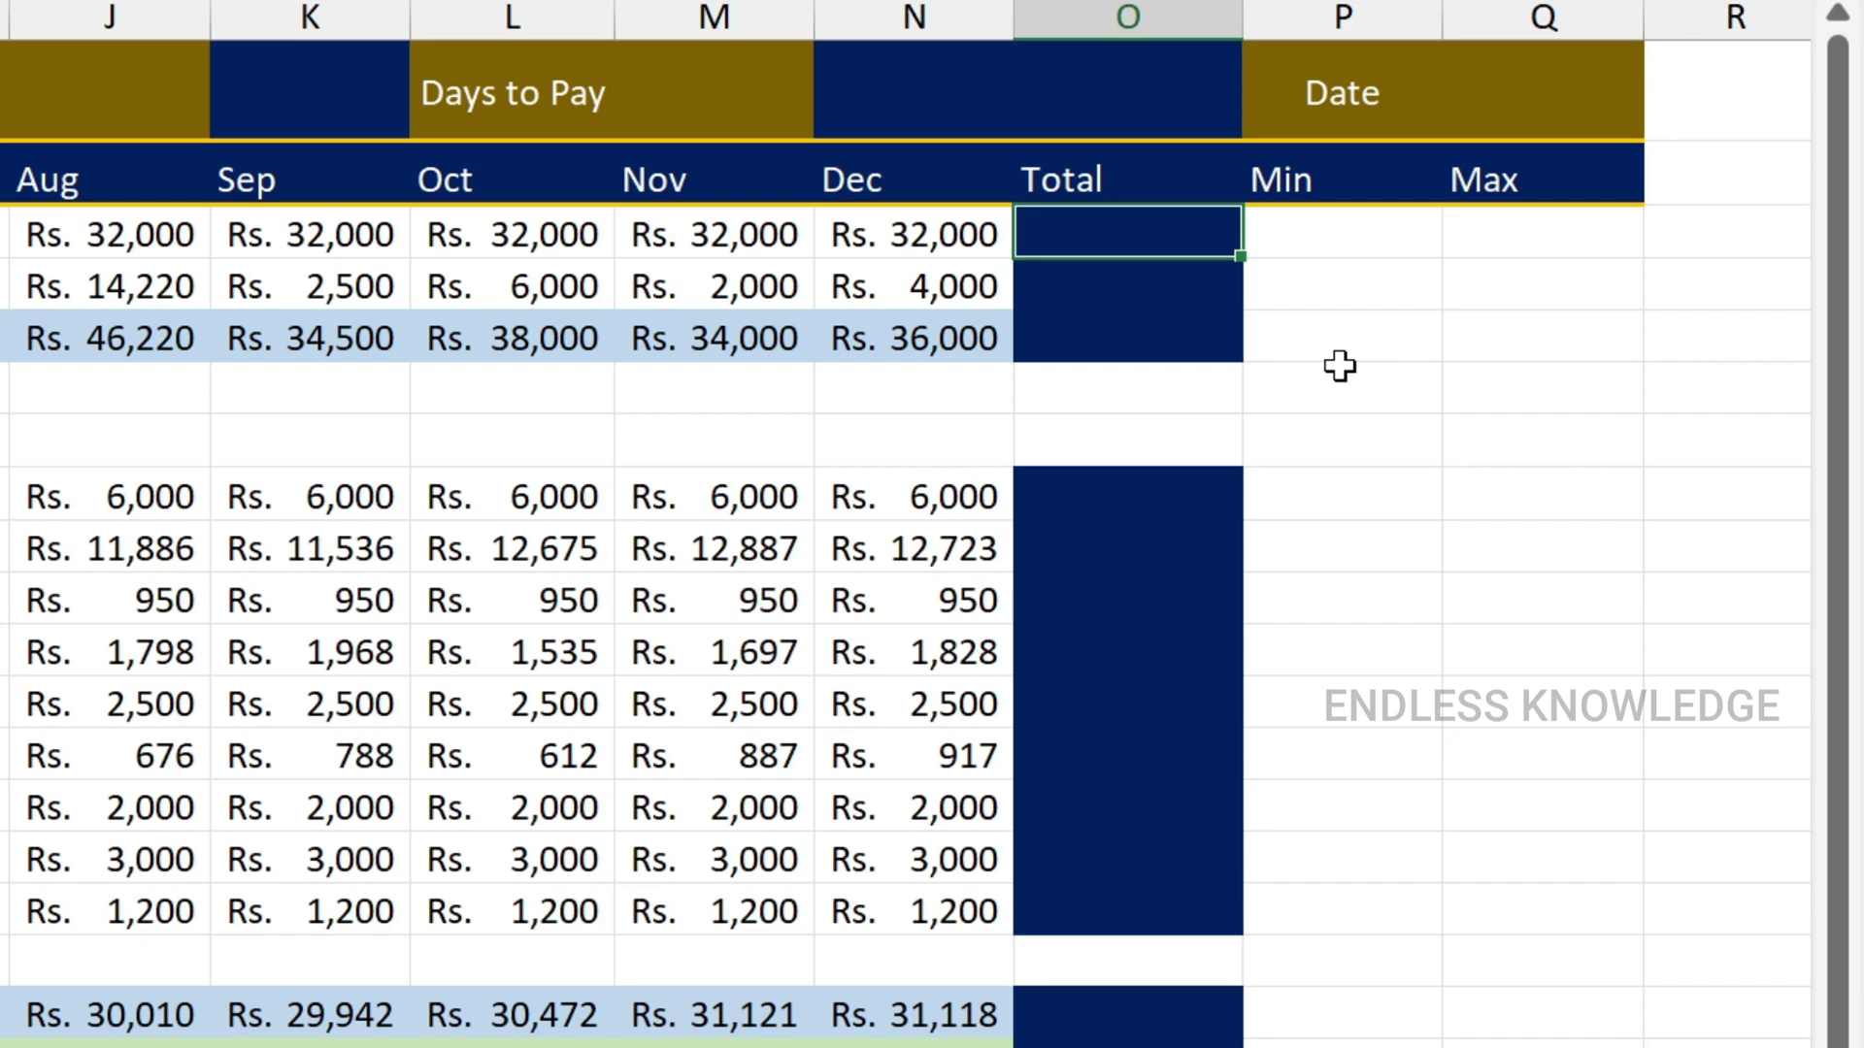
key(alt+equal)
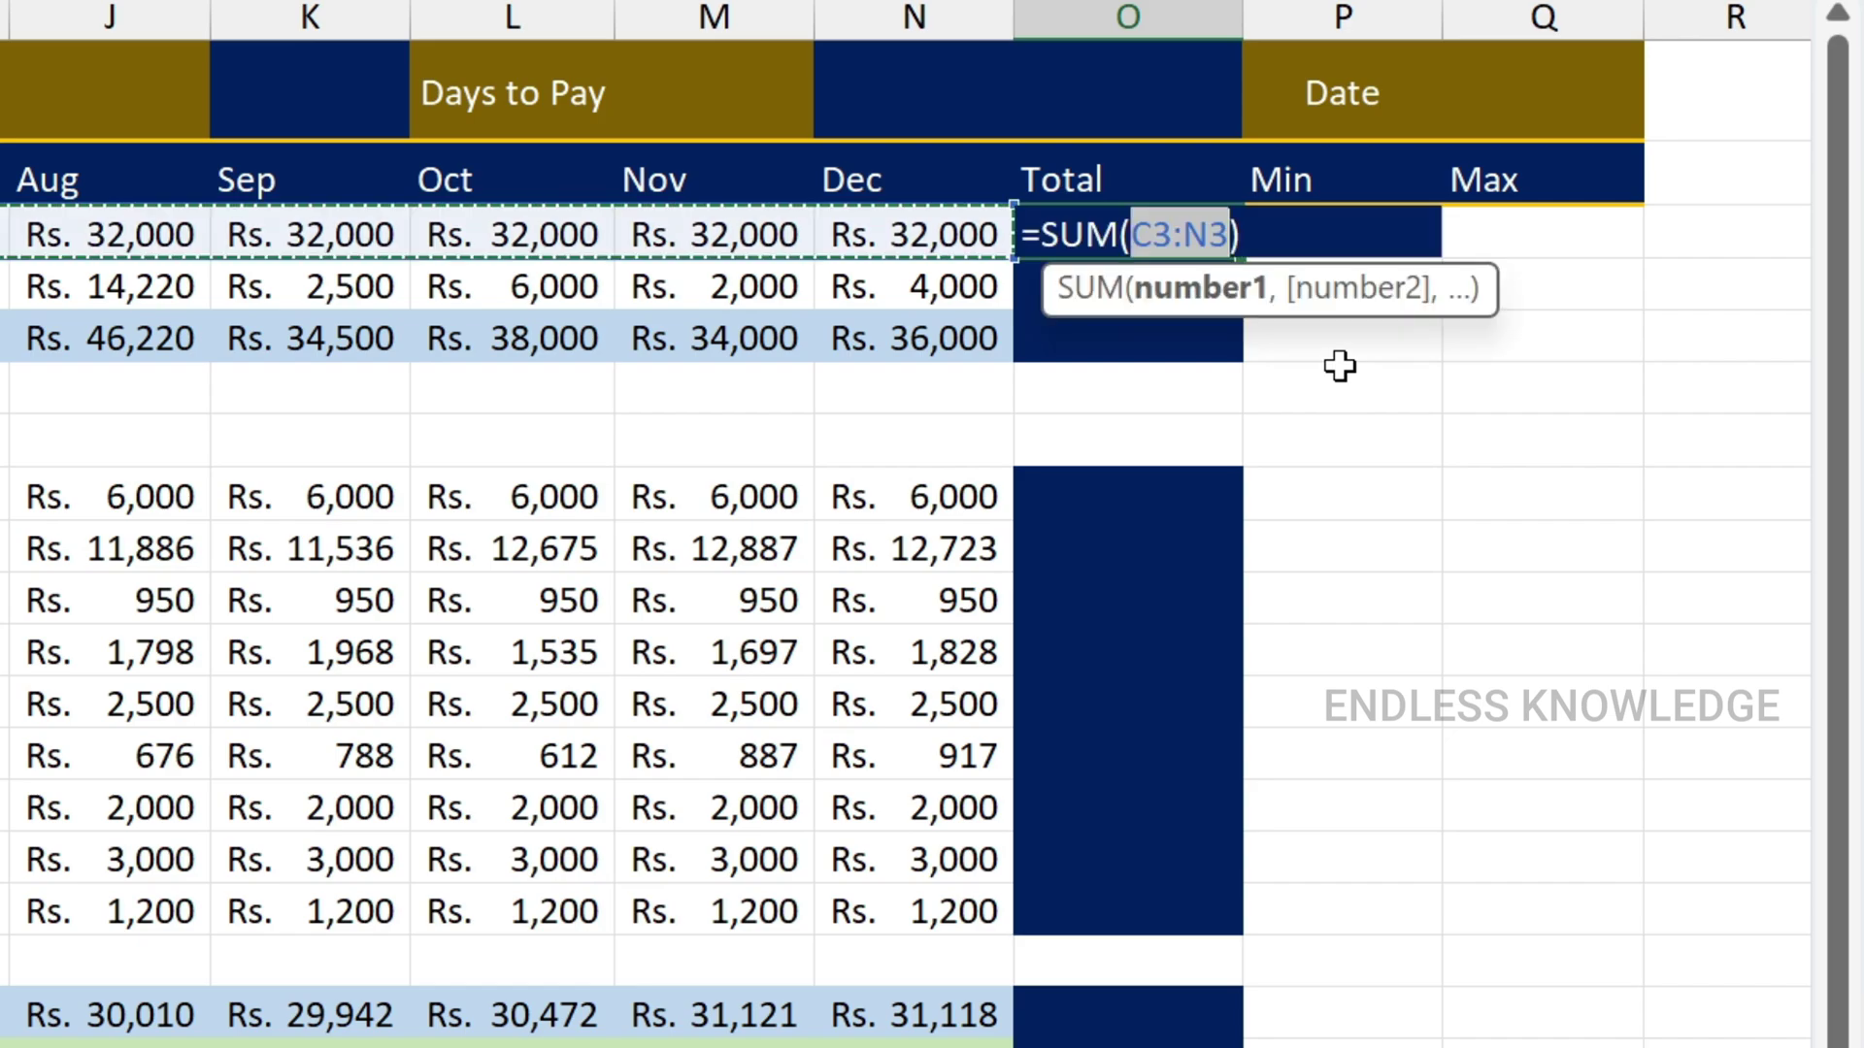
key(Return)
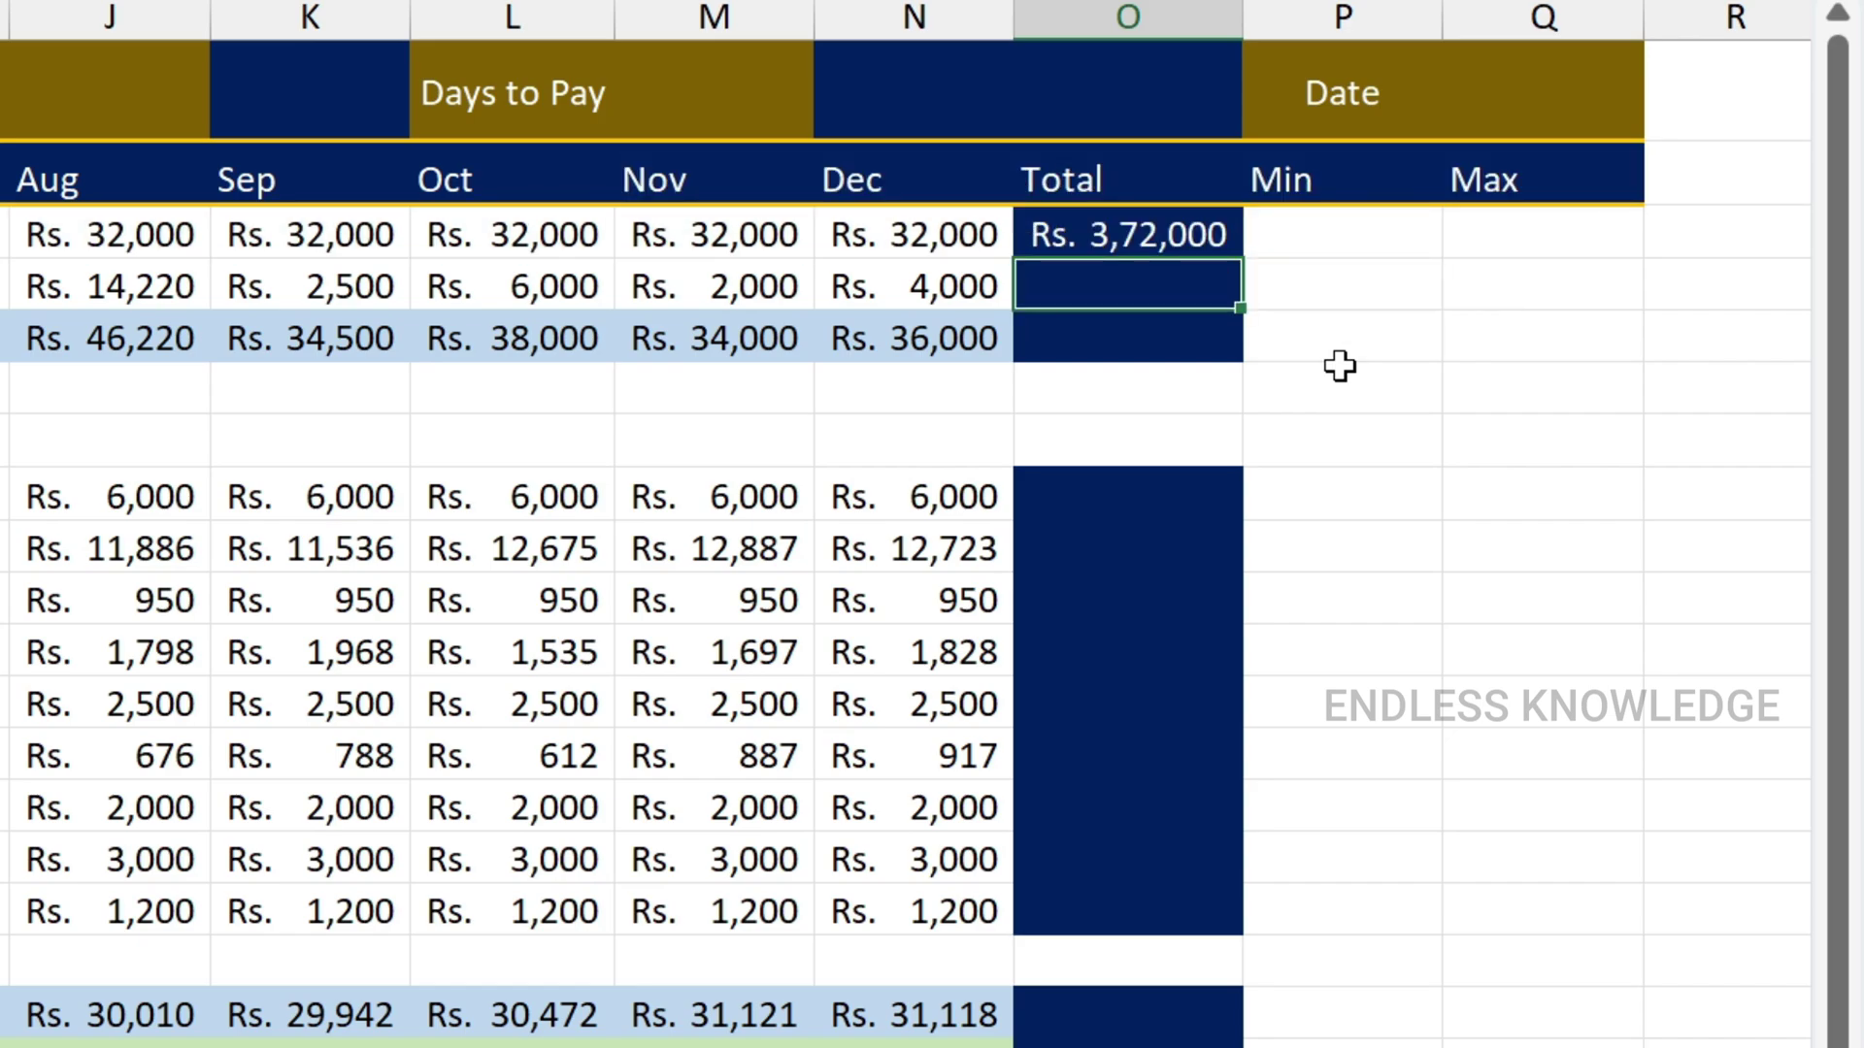
click(1173, 187)
click(1204, 235)
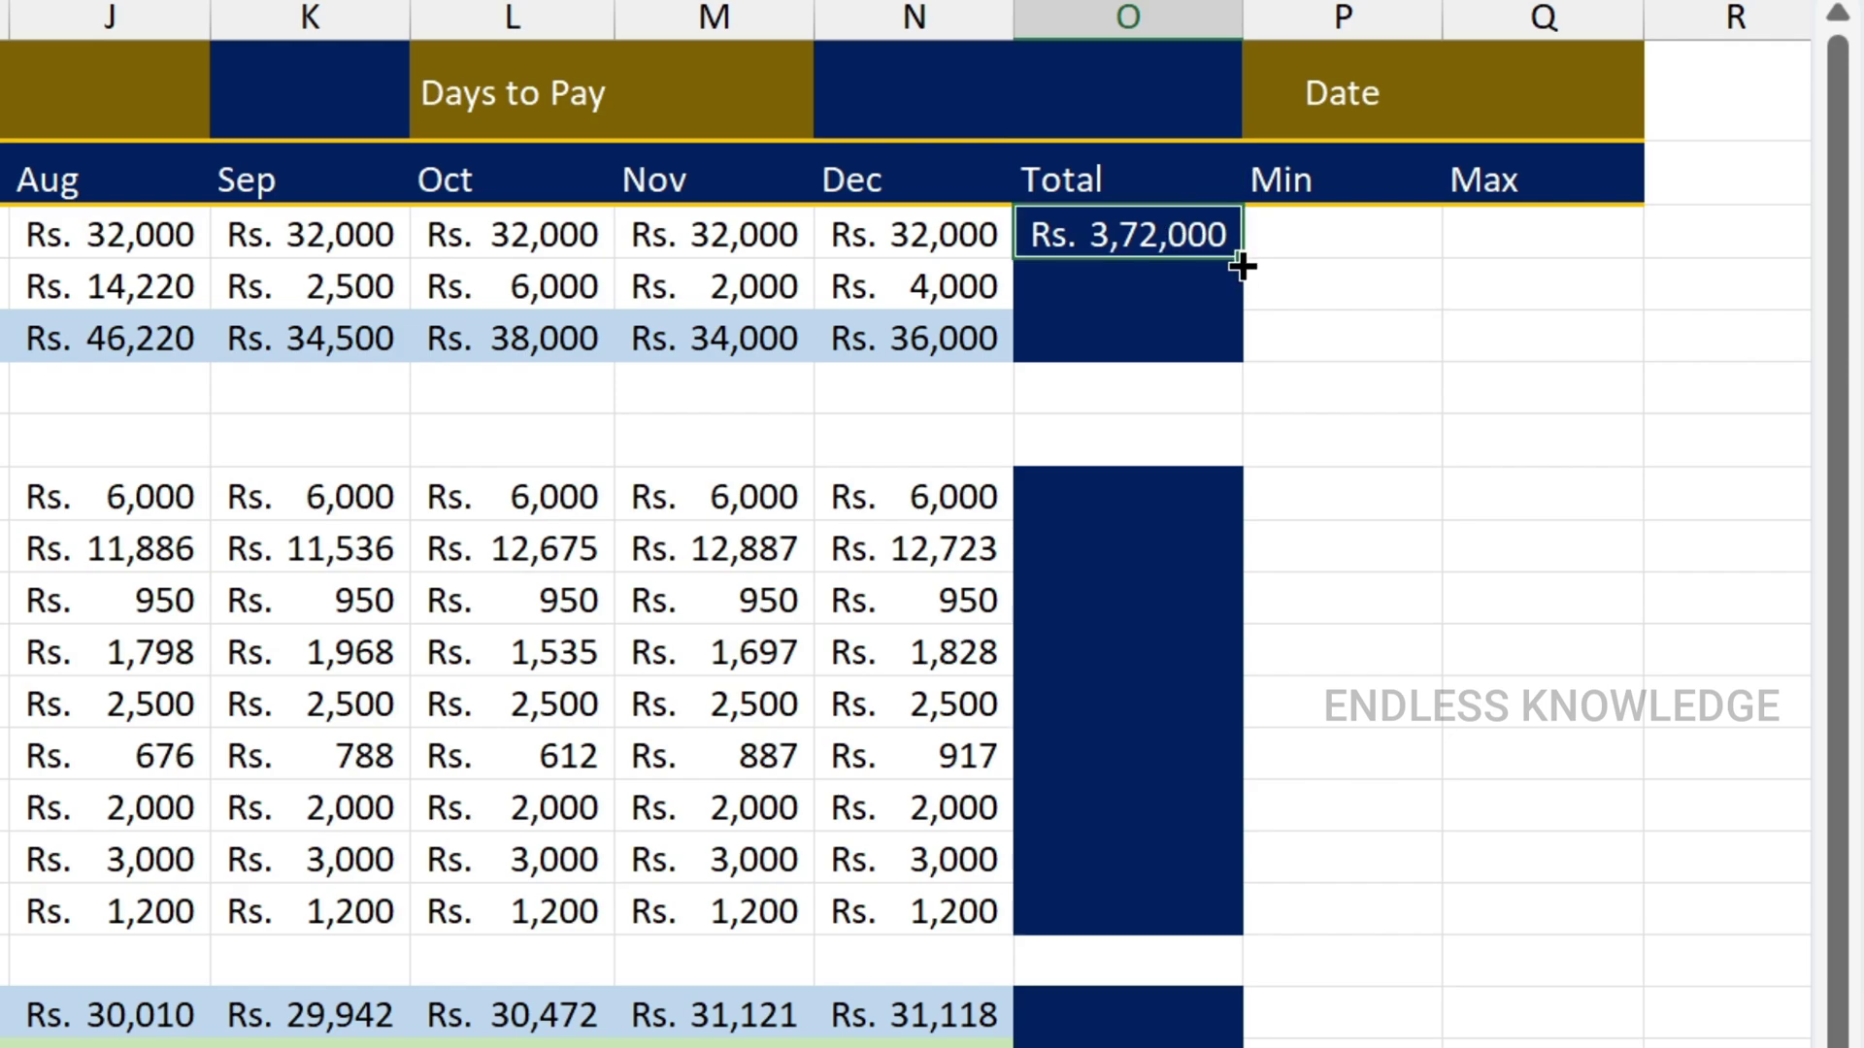
drag(1239, 260, 1161, 940)
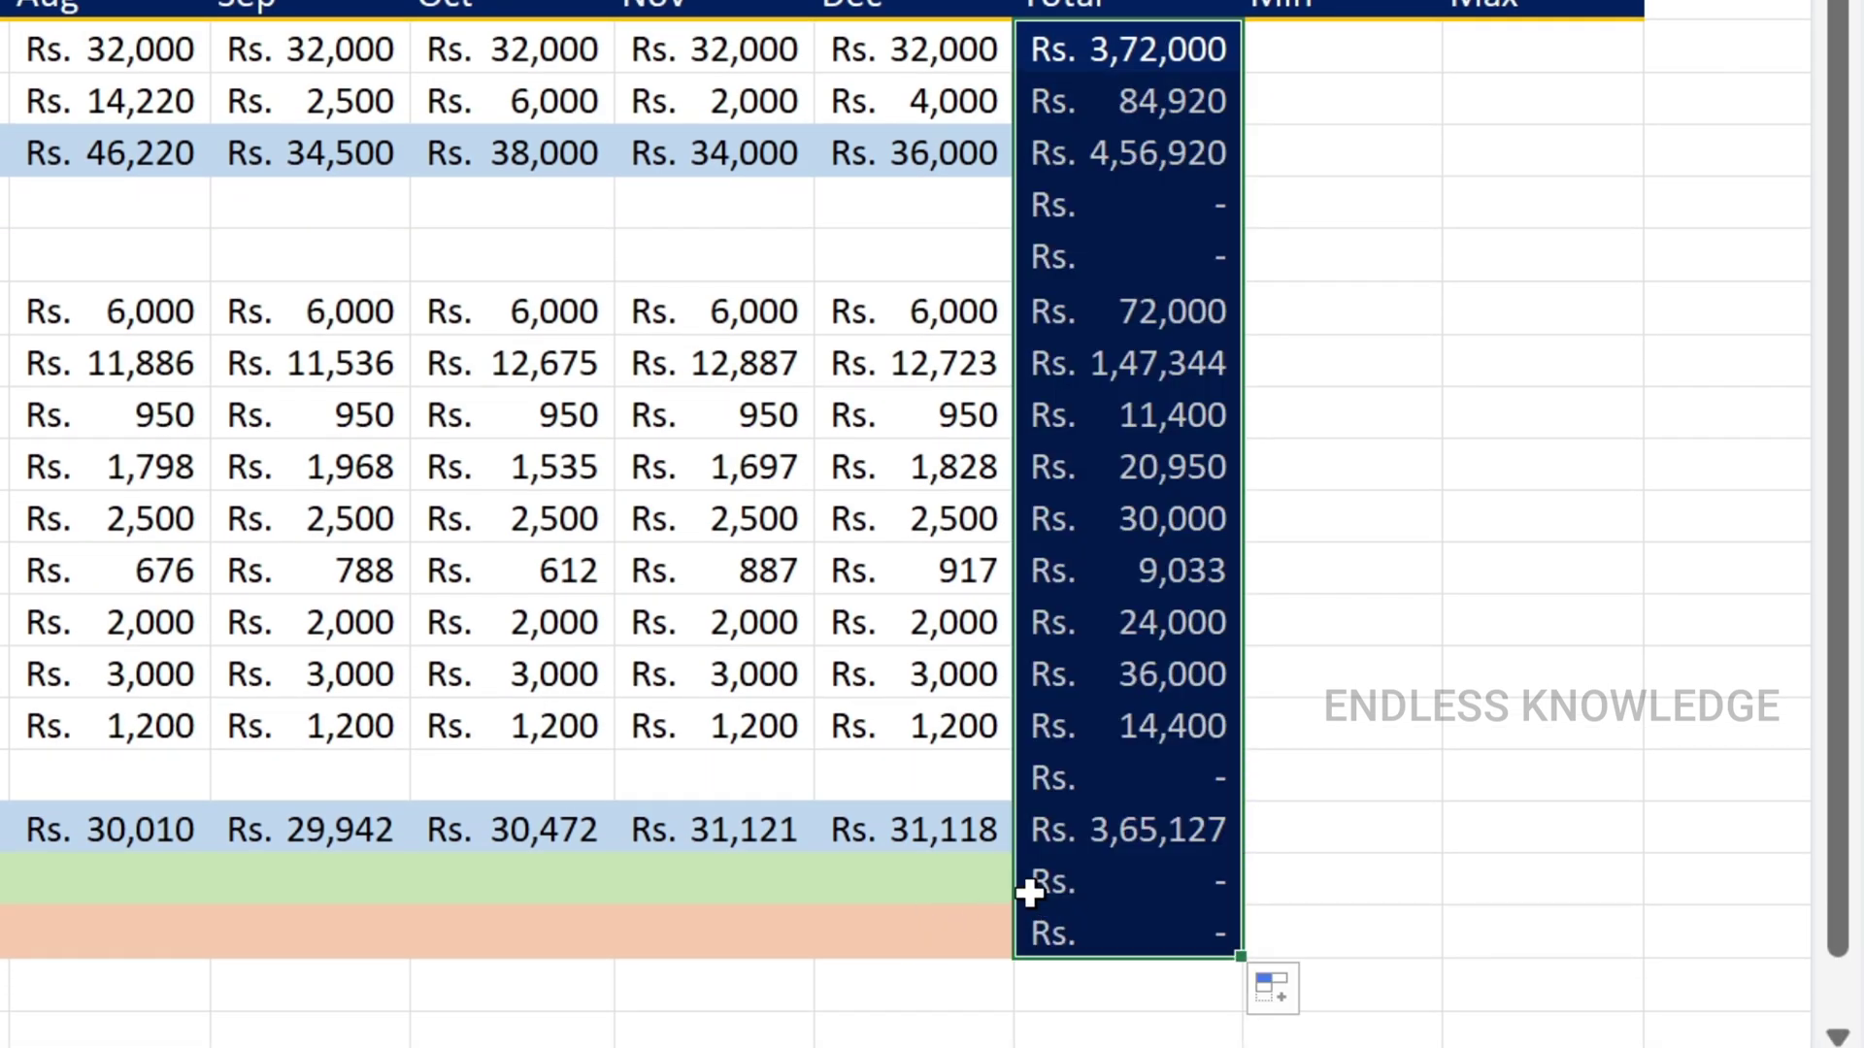
- Delete the unneeded totals in O6, O7 and O17 and strip those cells' formatting with the Clean Formats macro
click(1124, 773)
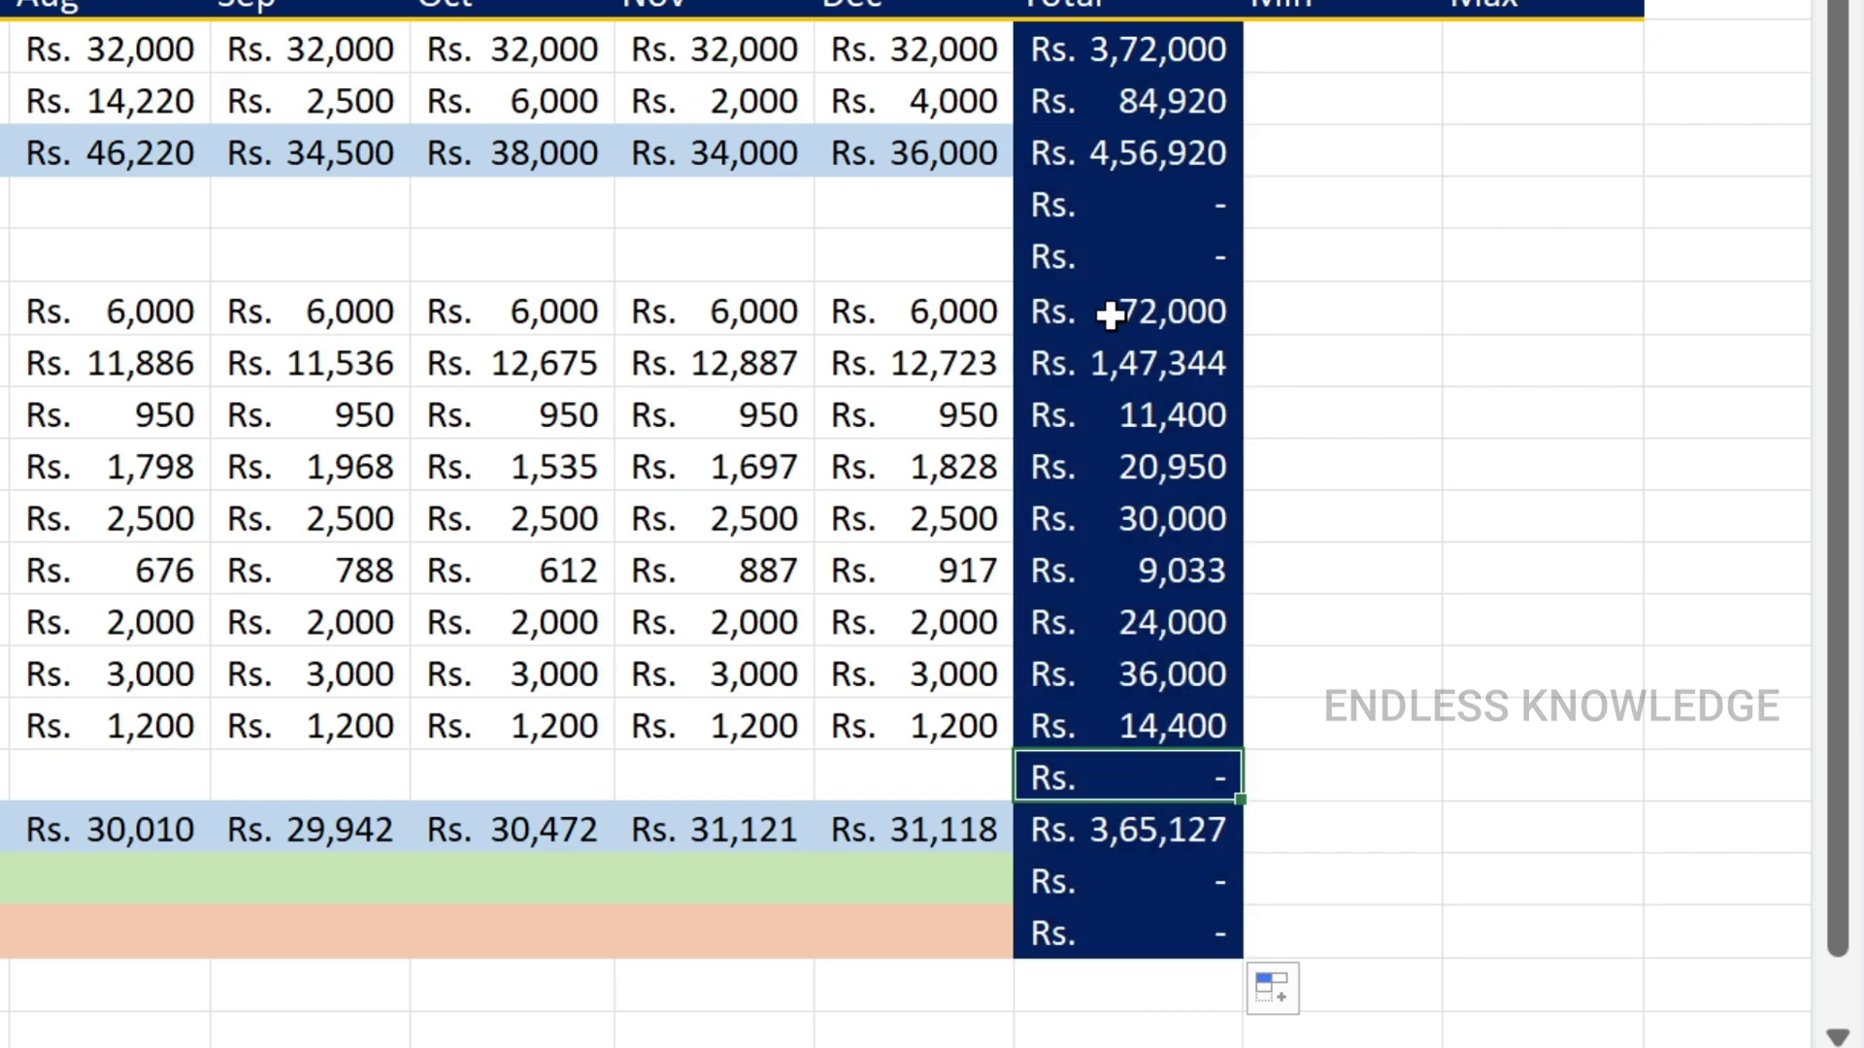
ctrl+click(1144, 206)
ctrl+click(1141, 256)
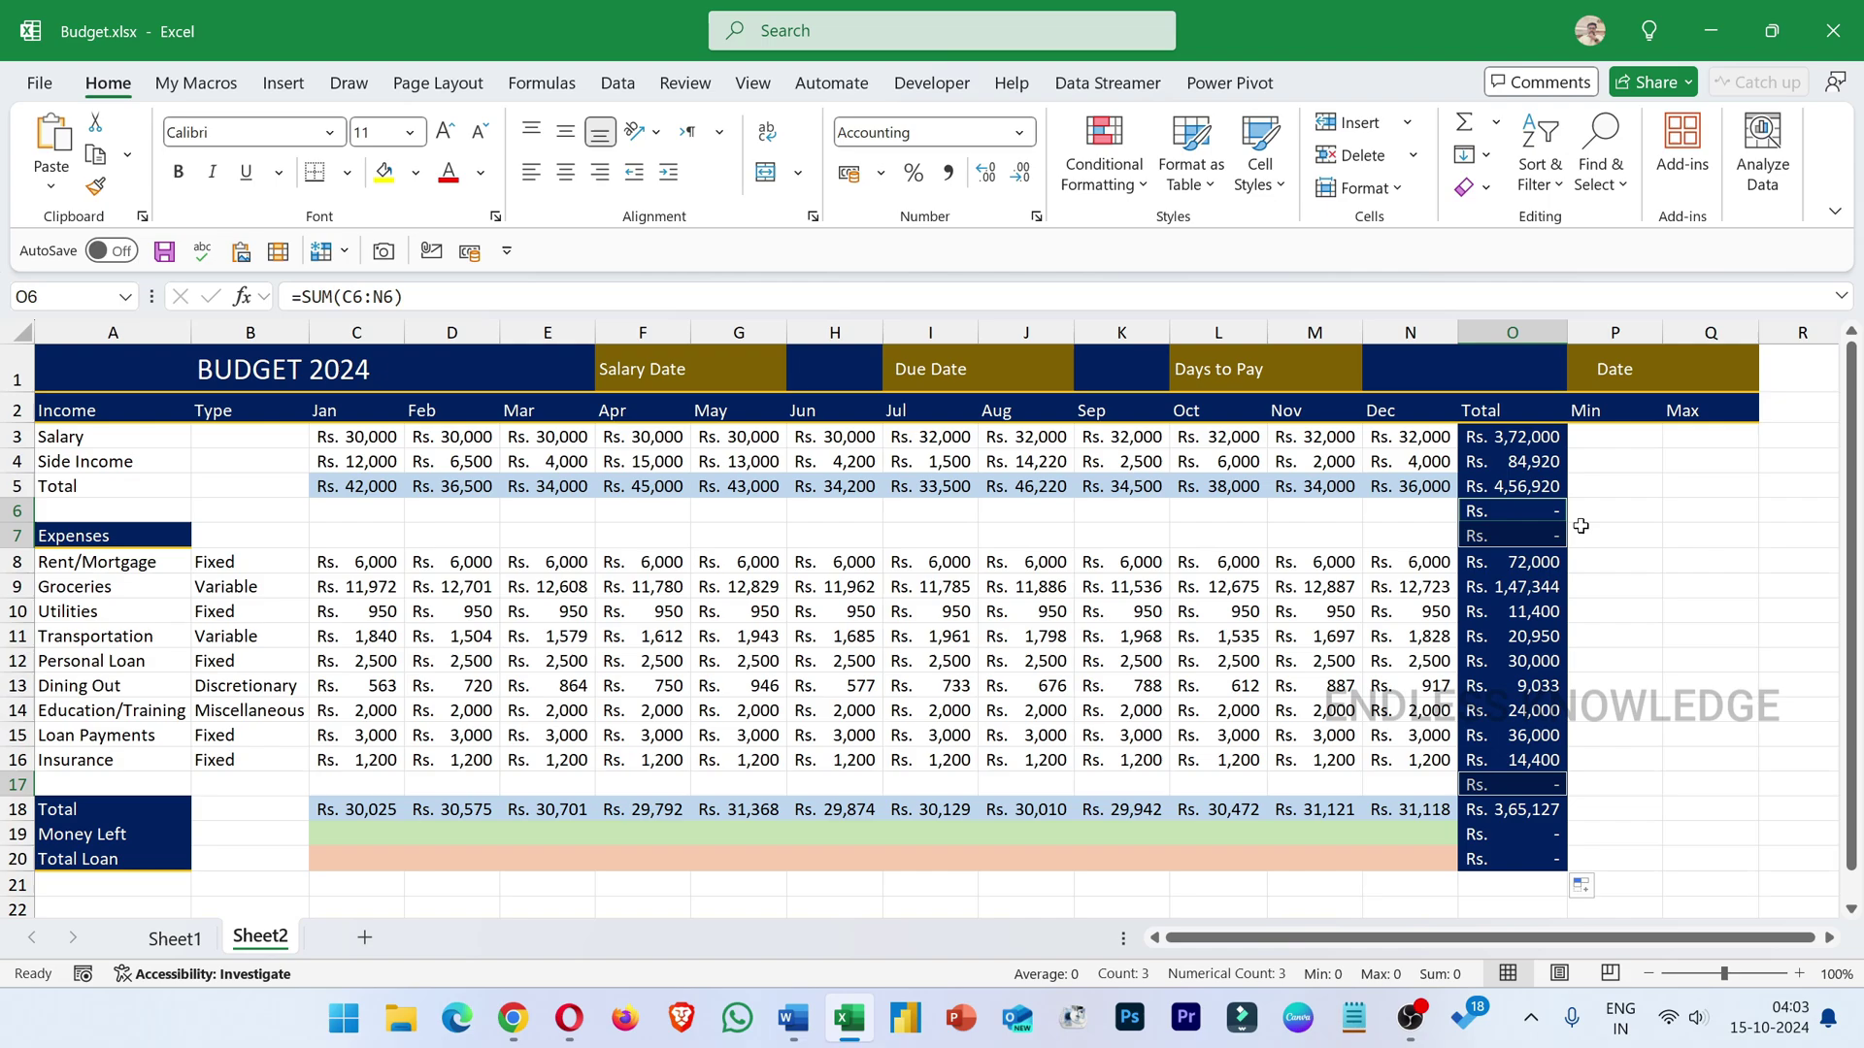
key(Delete)
click(196, 83)
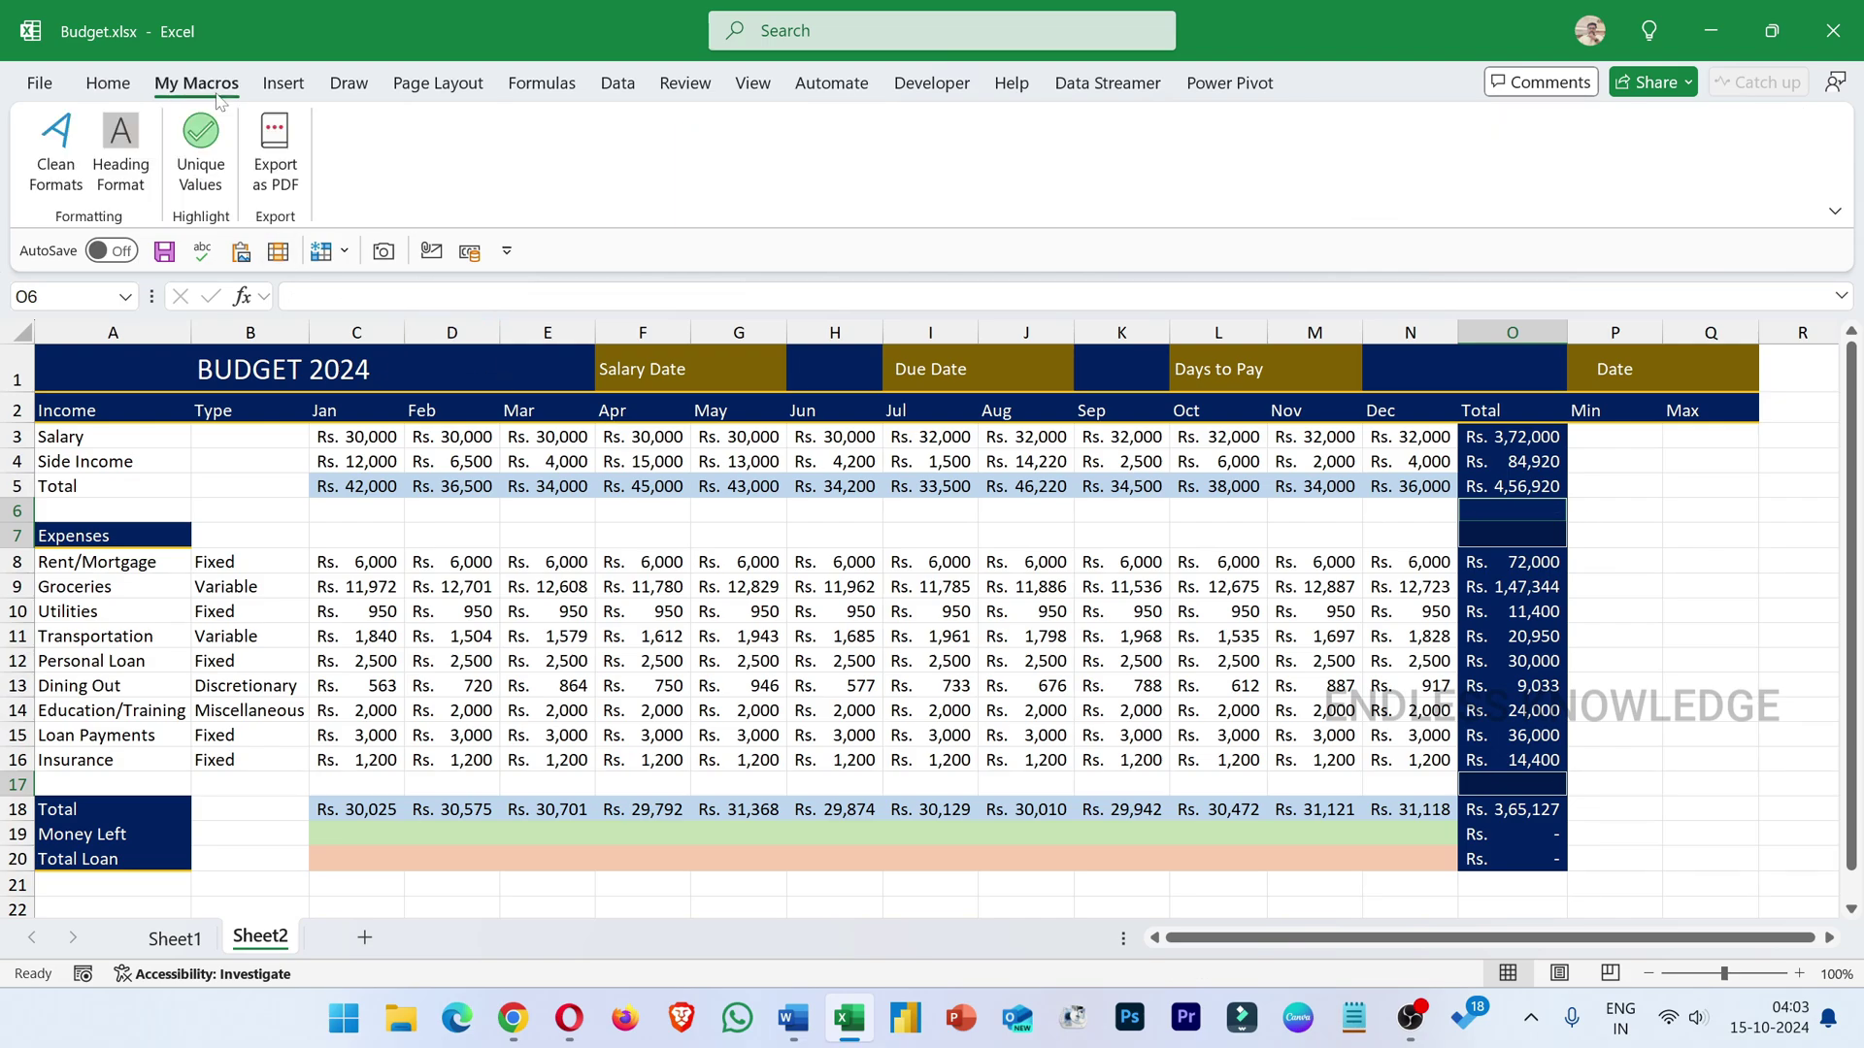
click(75, 173)
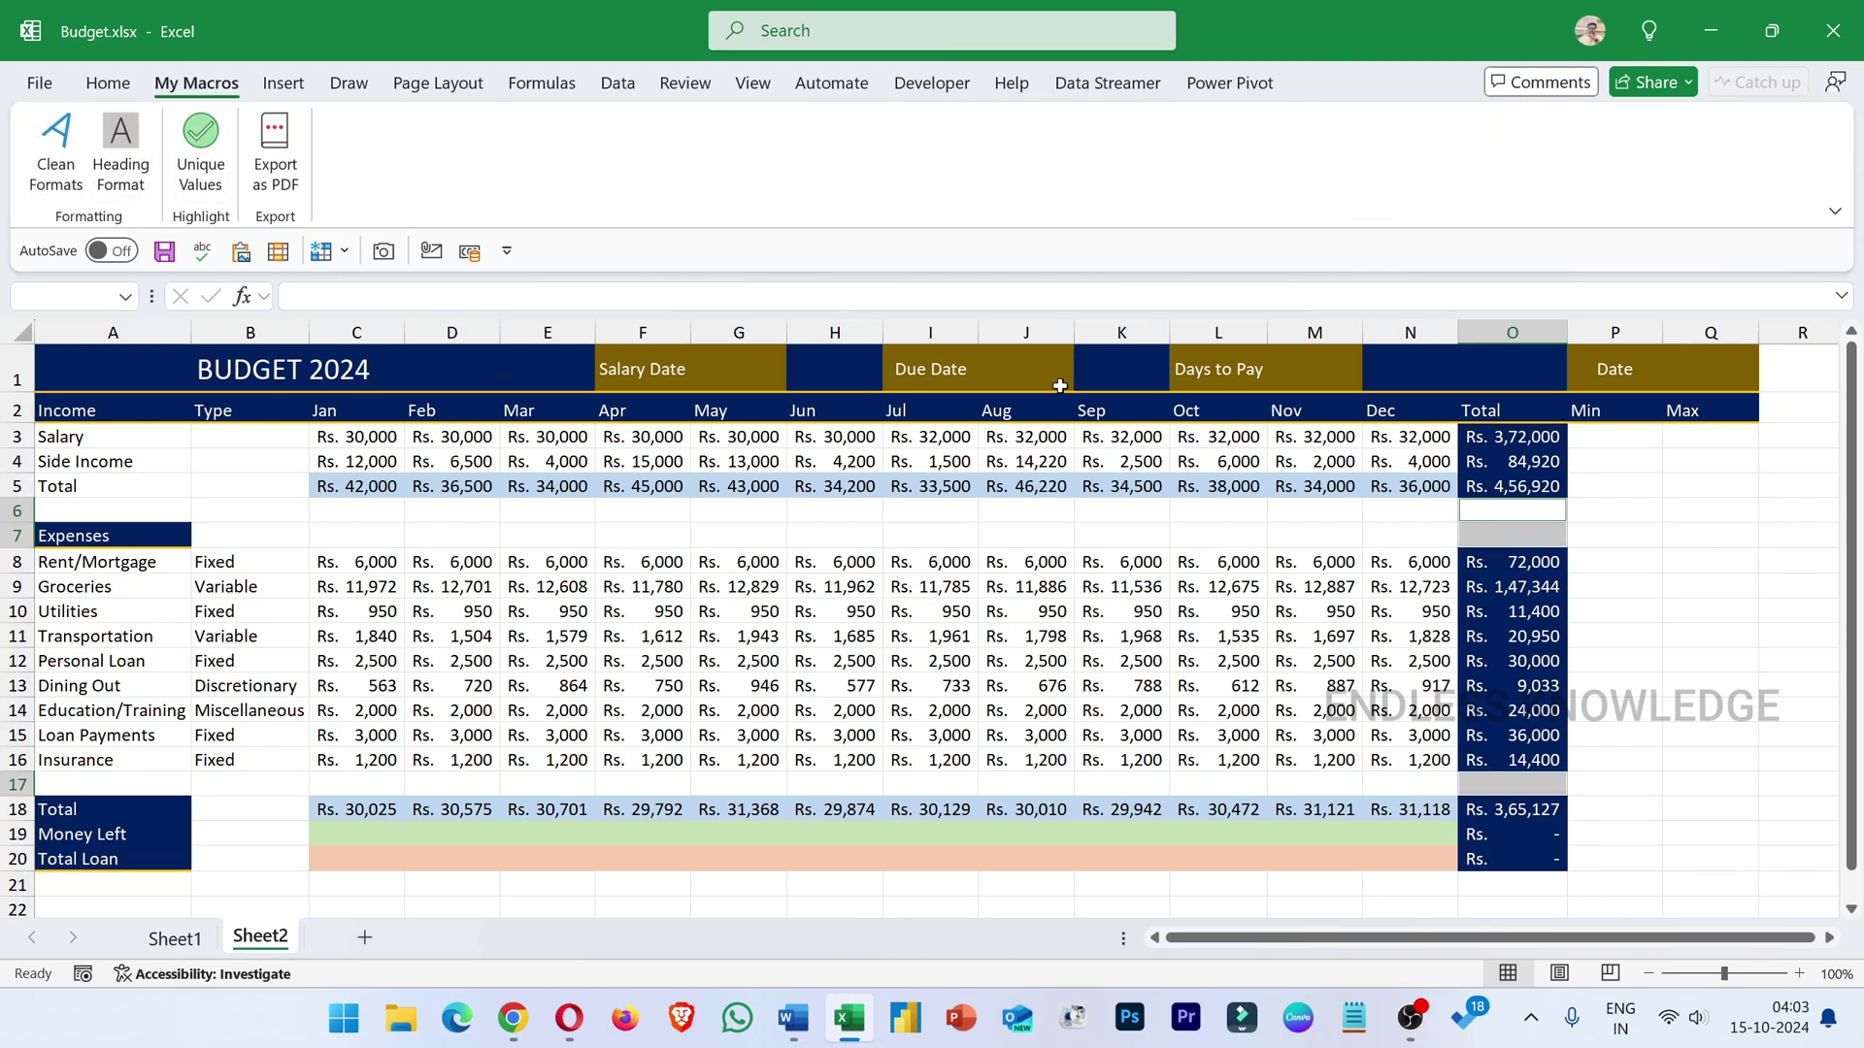
click(1580, 565)
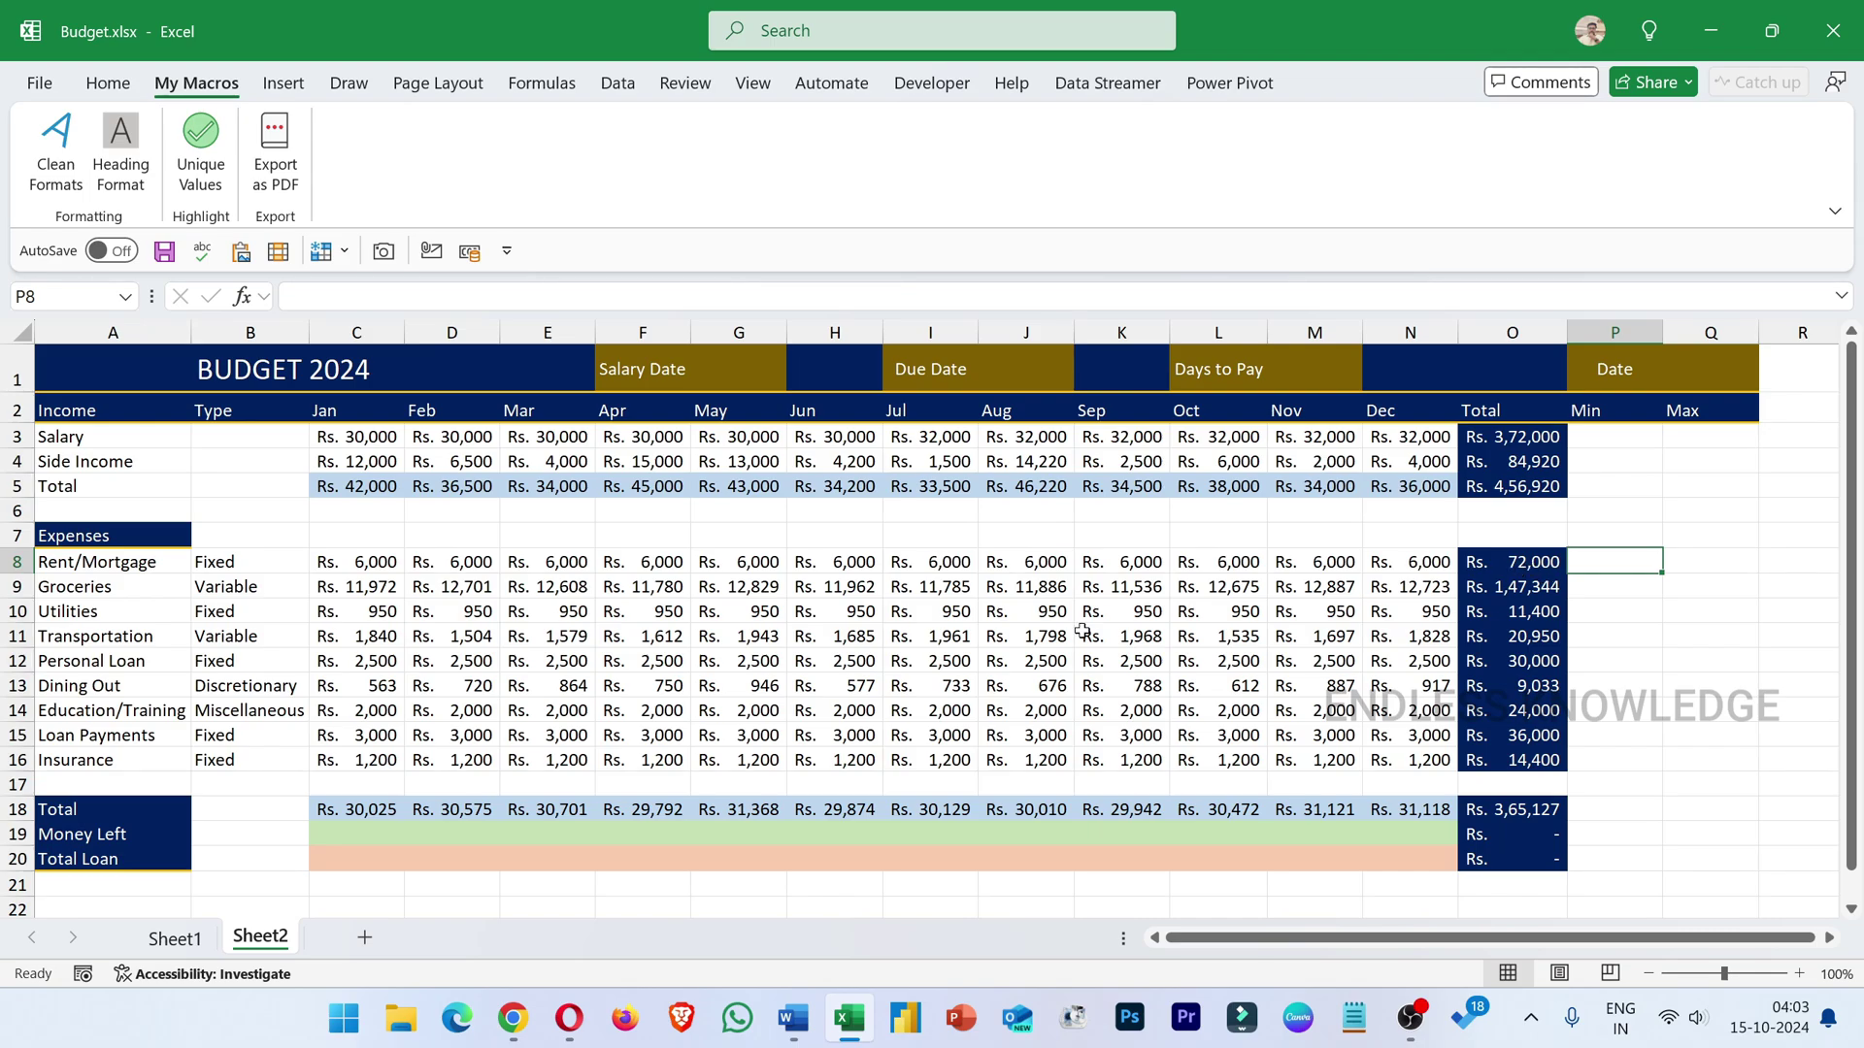
- Calculate January's Money Left in C19 with the formula =C5-C18
click(371, 838)
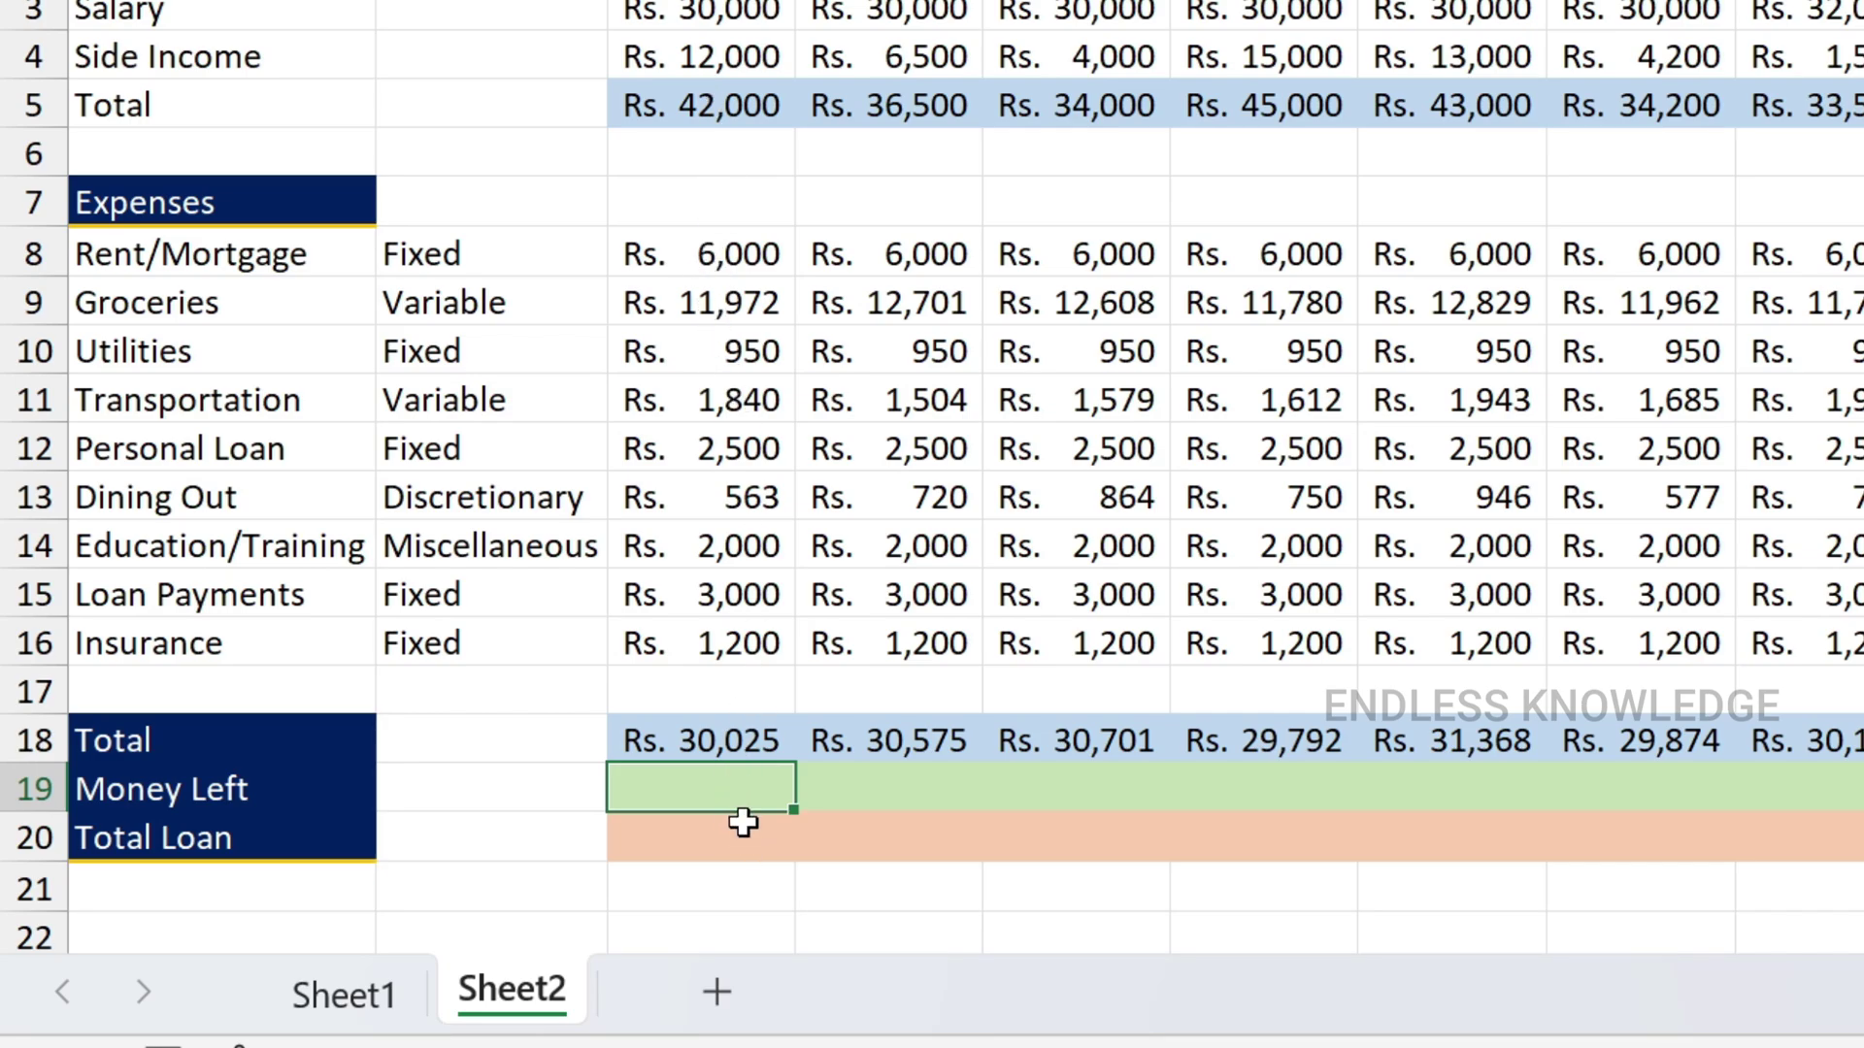
text(=)
click(704, 110)
text(-)
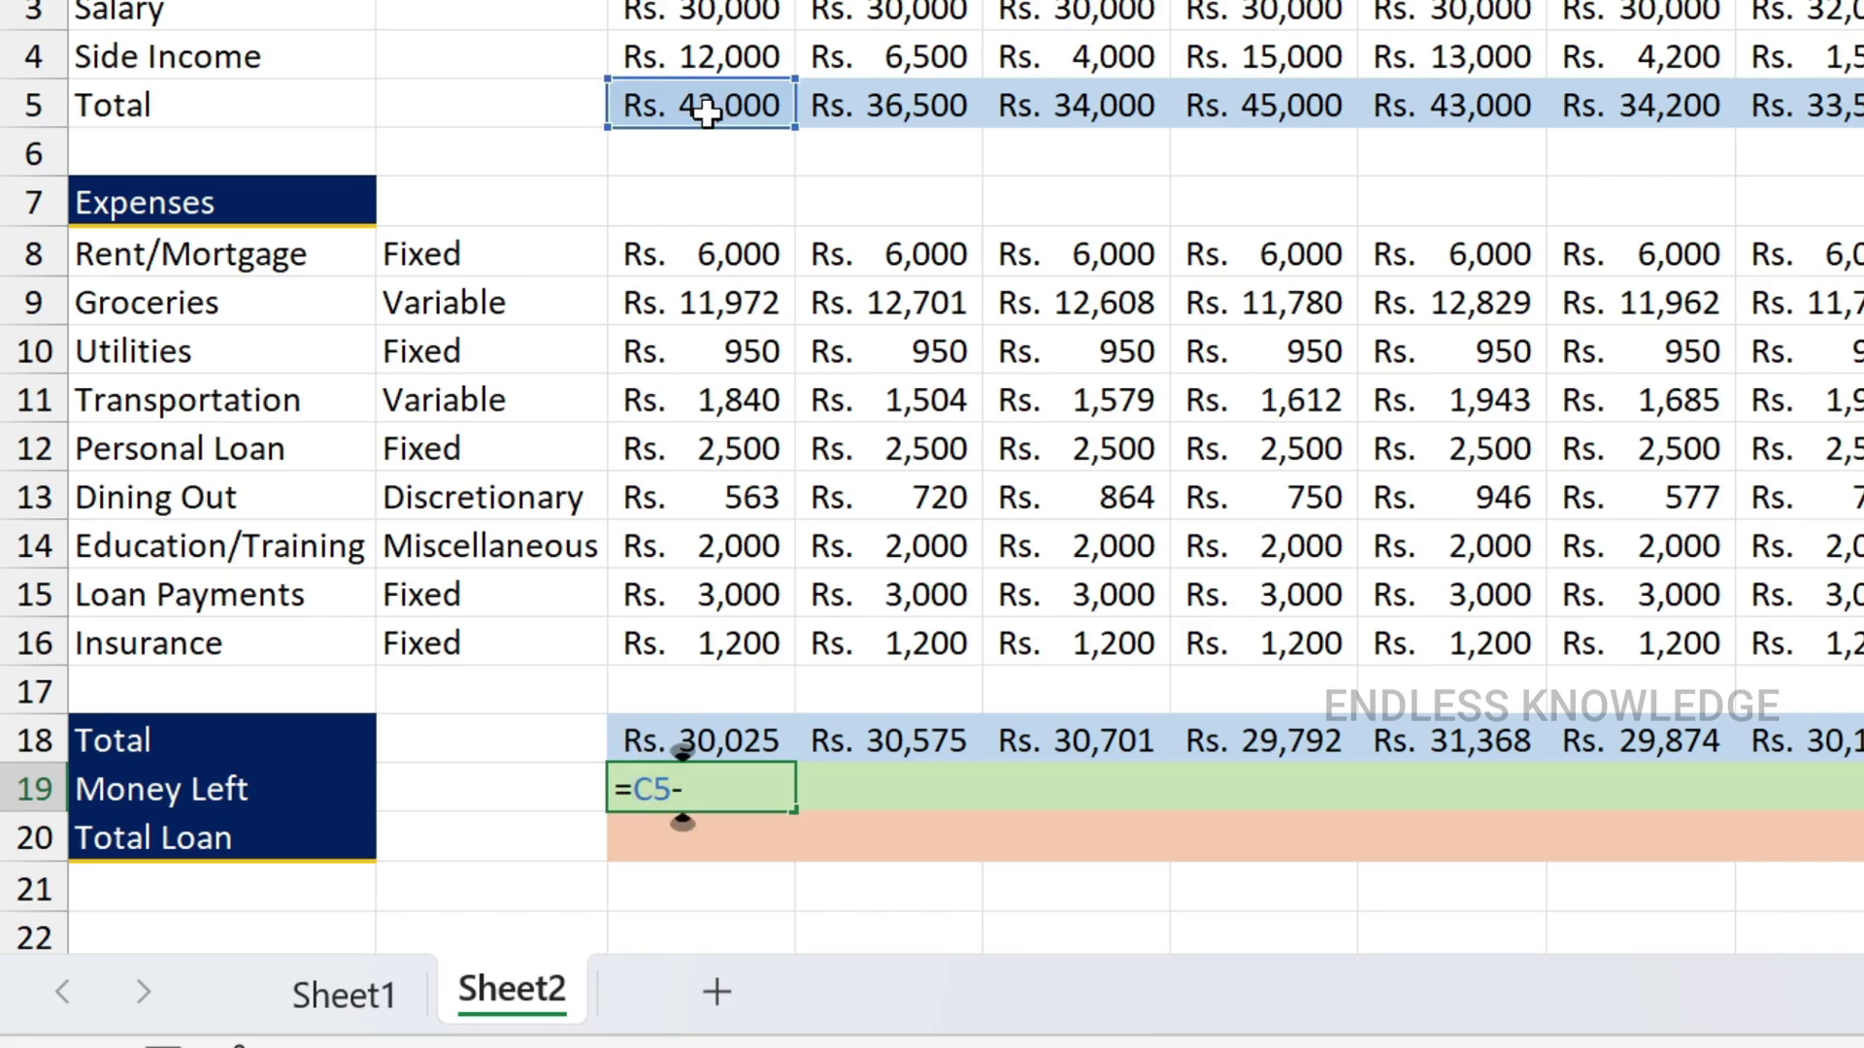
click(733, 738)
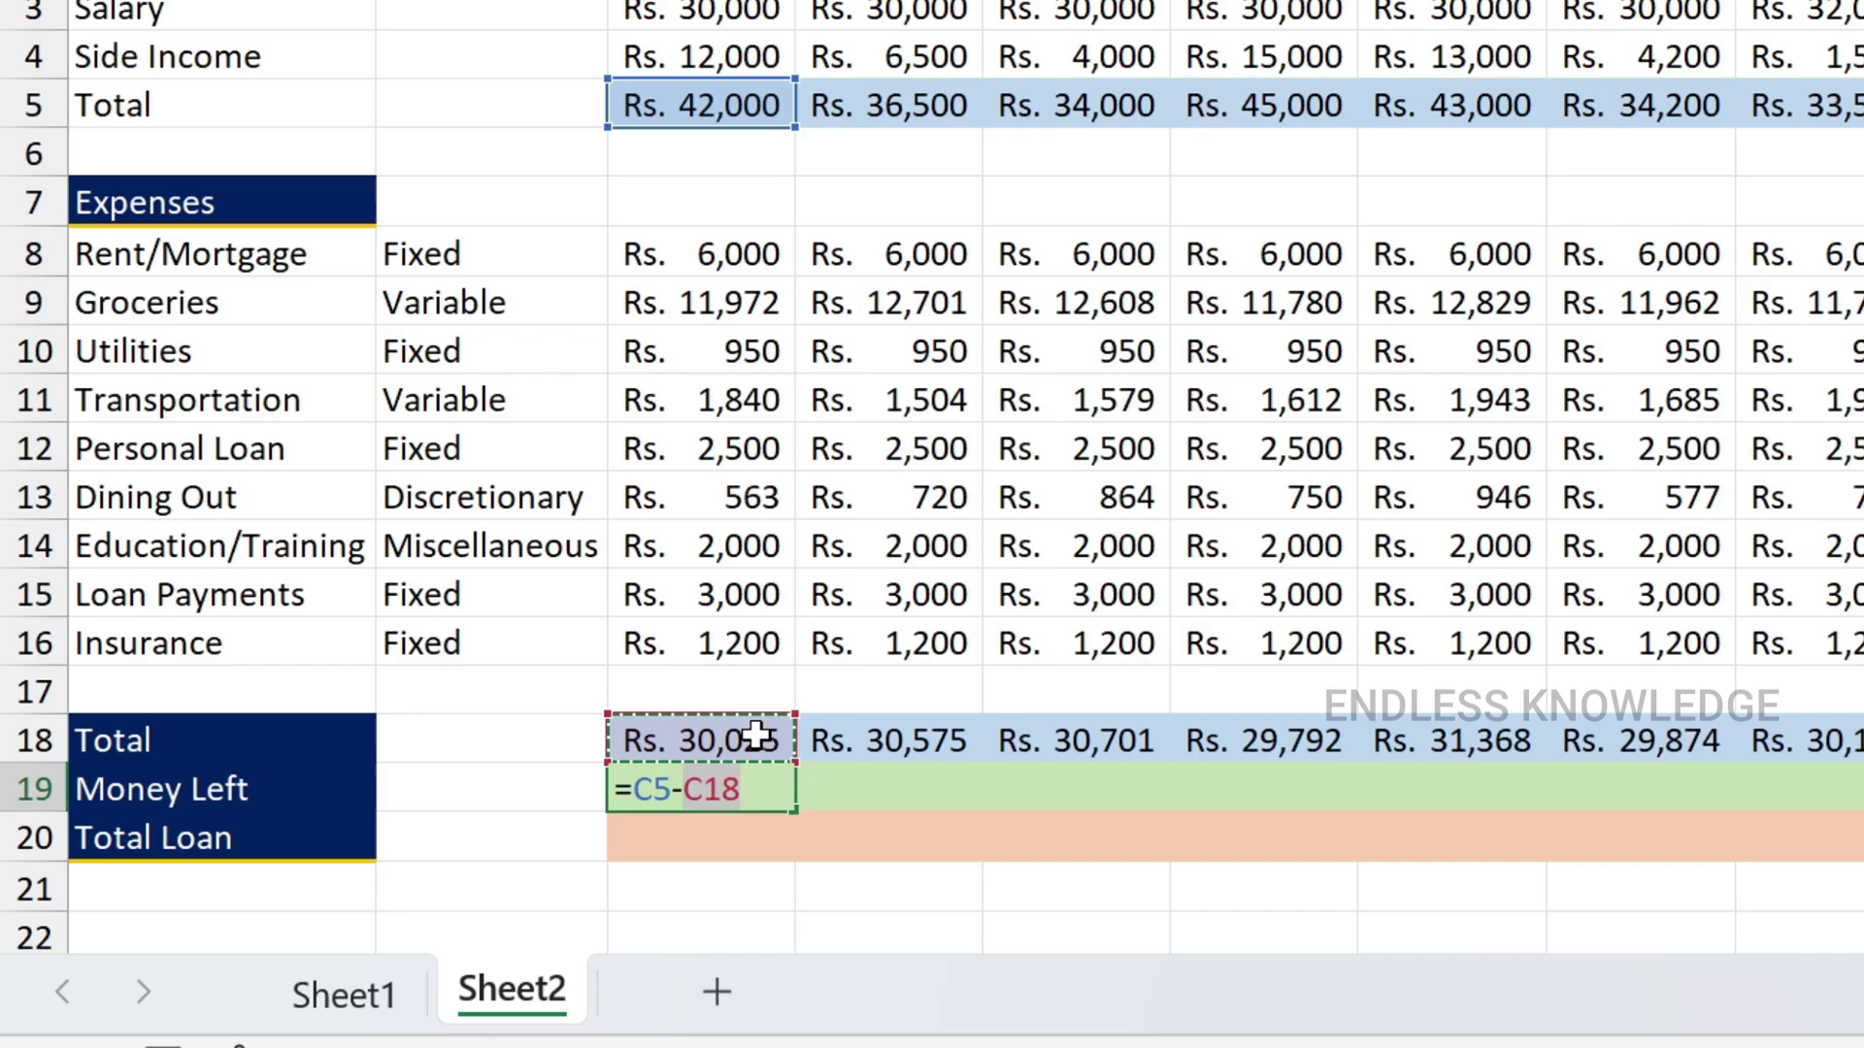
key(Return)
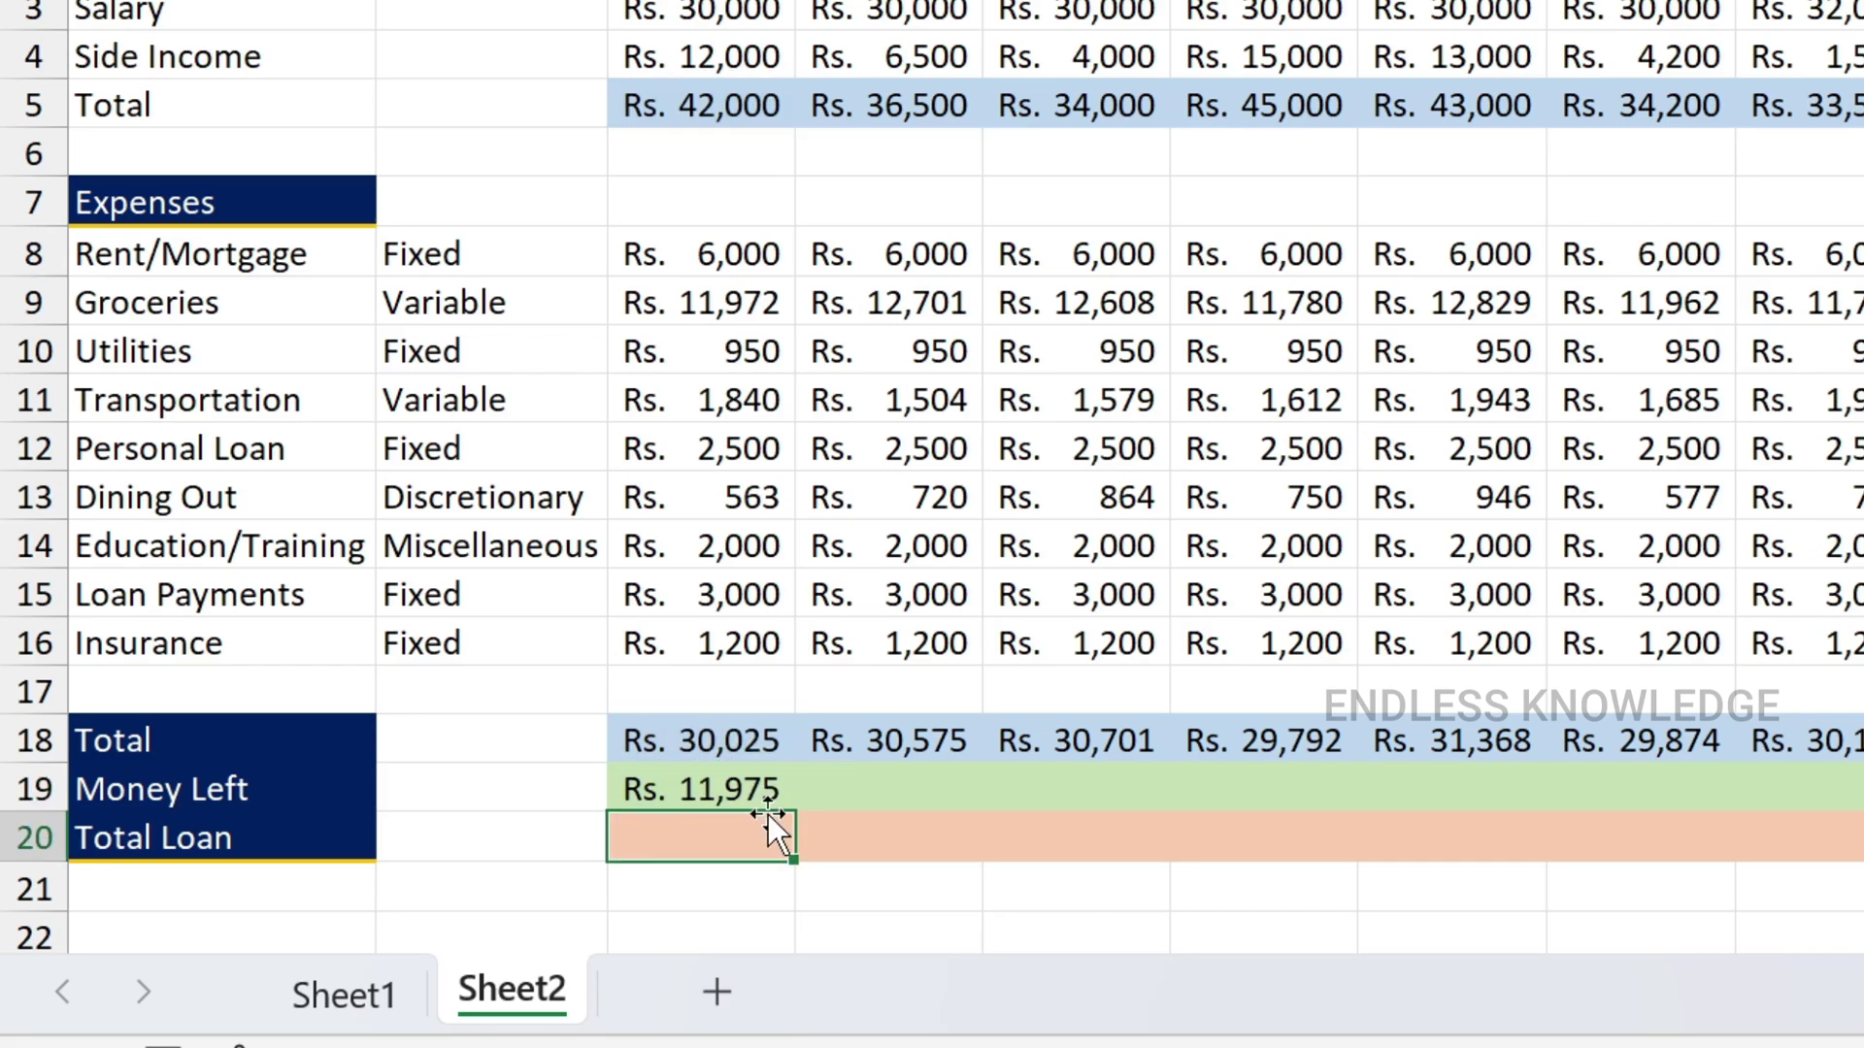
- Fill January's Money Left formula across row 19 through December in N19
click(723, 784)
click(796, 817)
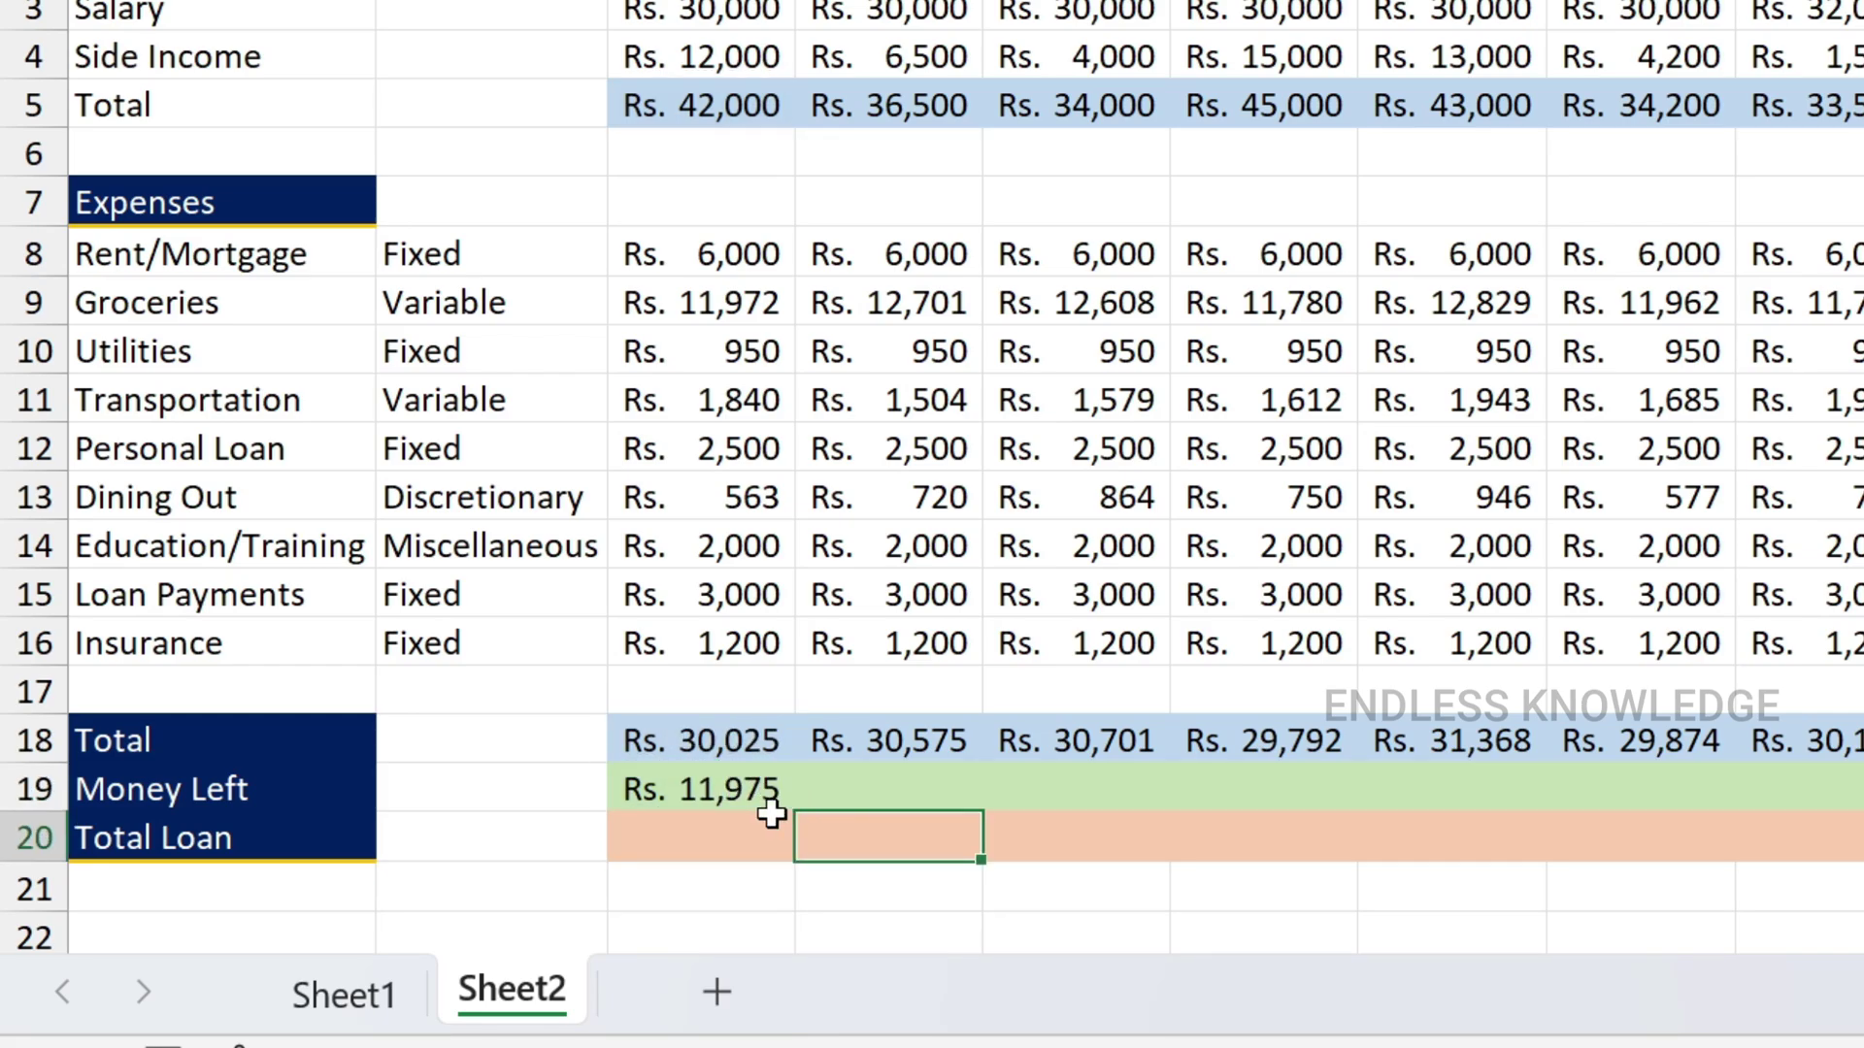
click(761, 807)
drag(792, 809, 1863, 805)
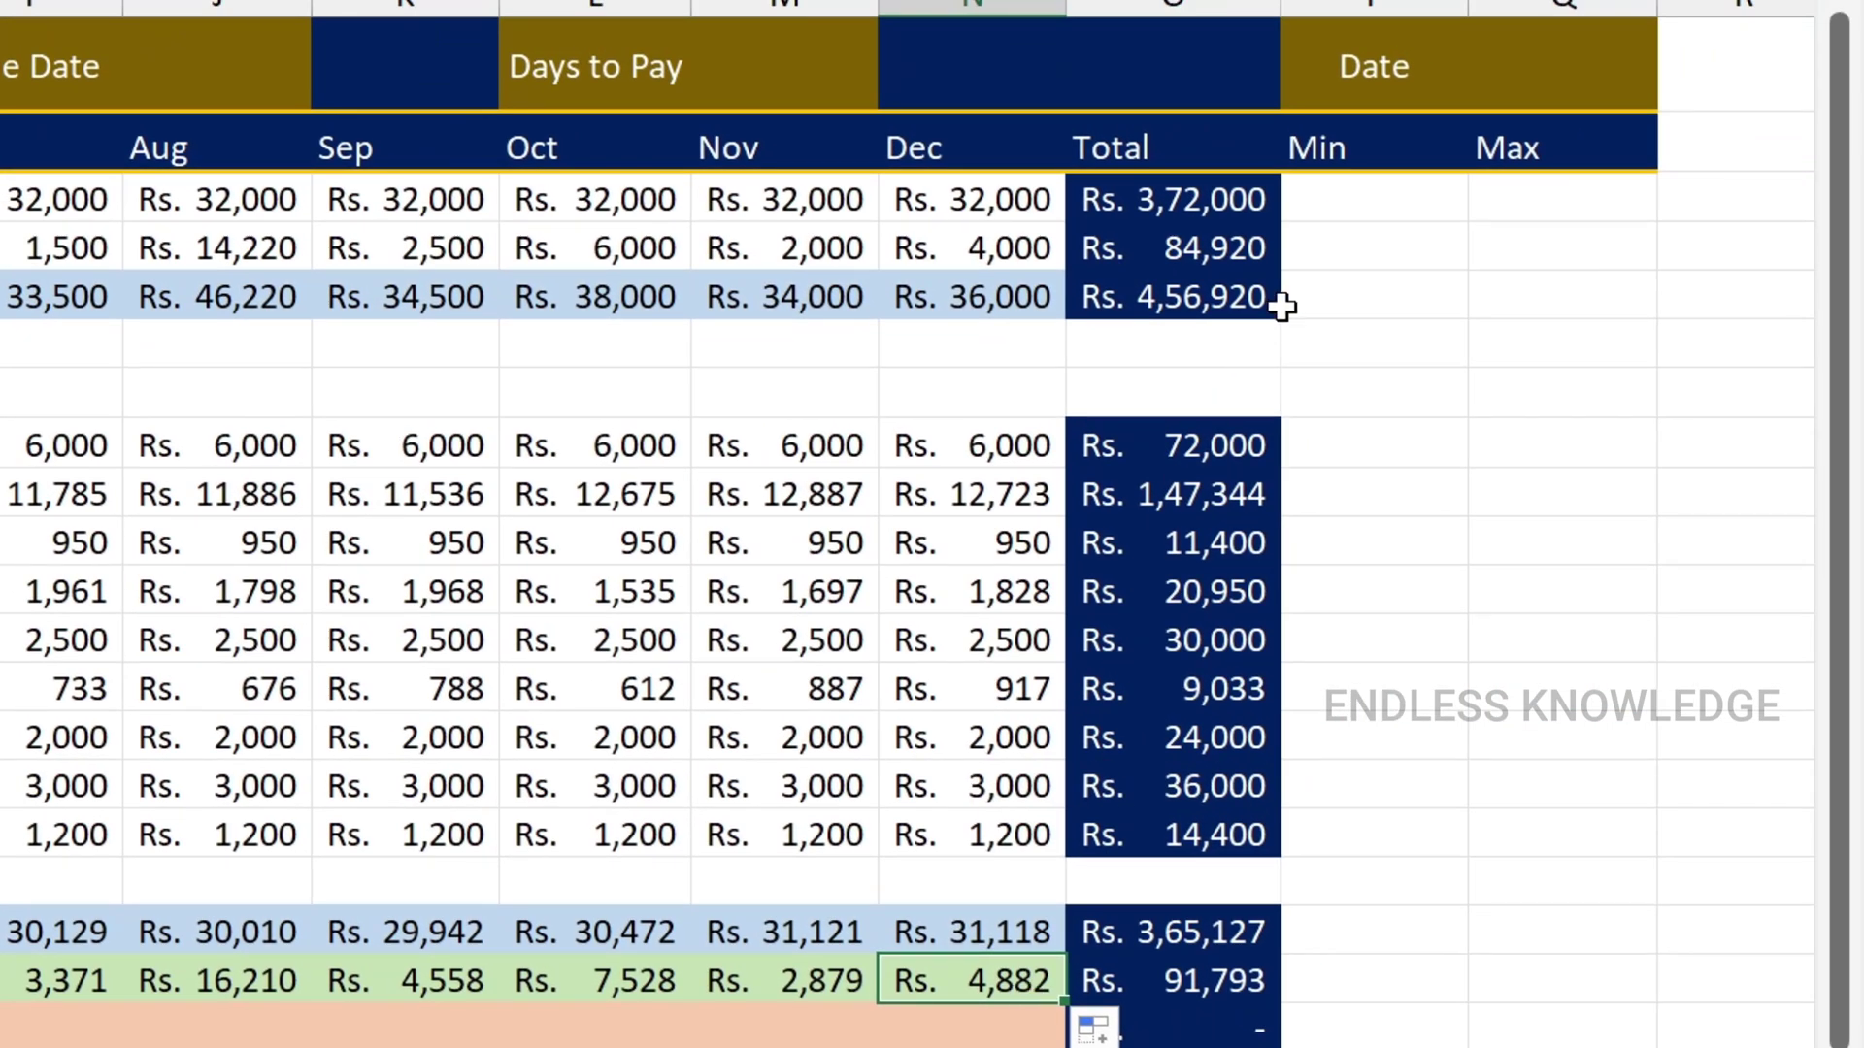
click(1740, 10)
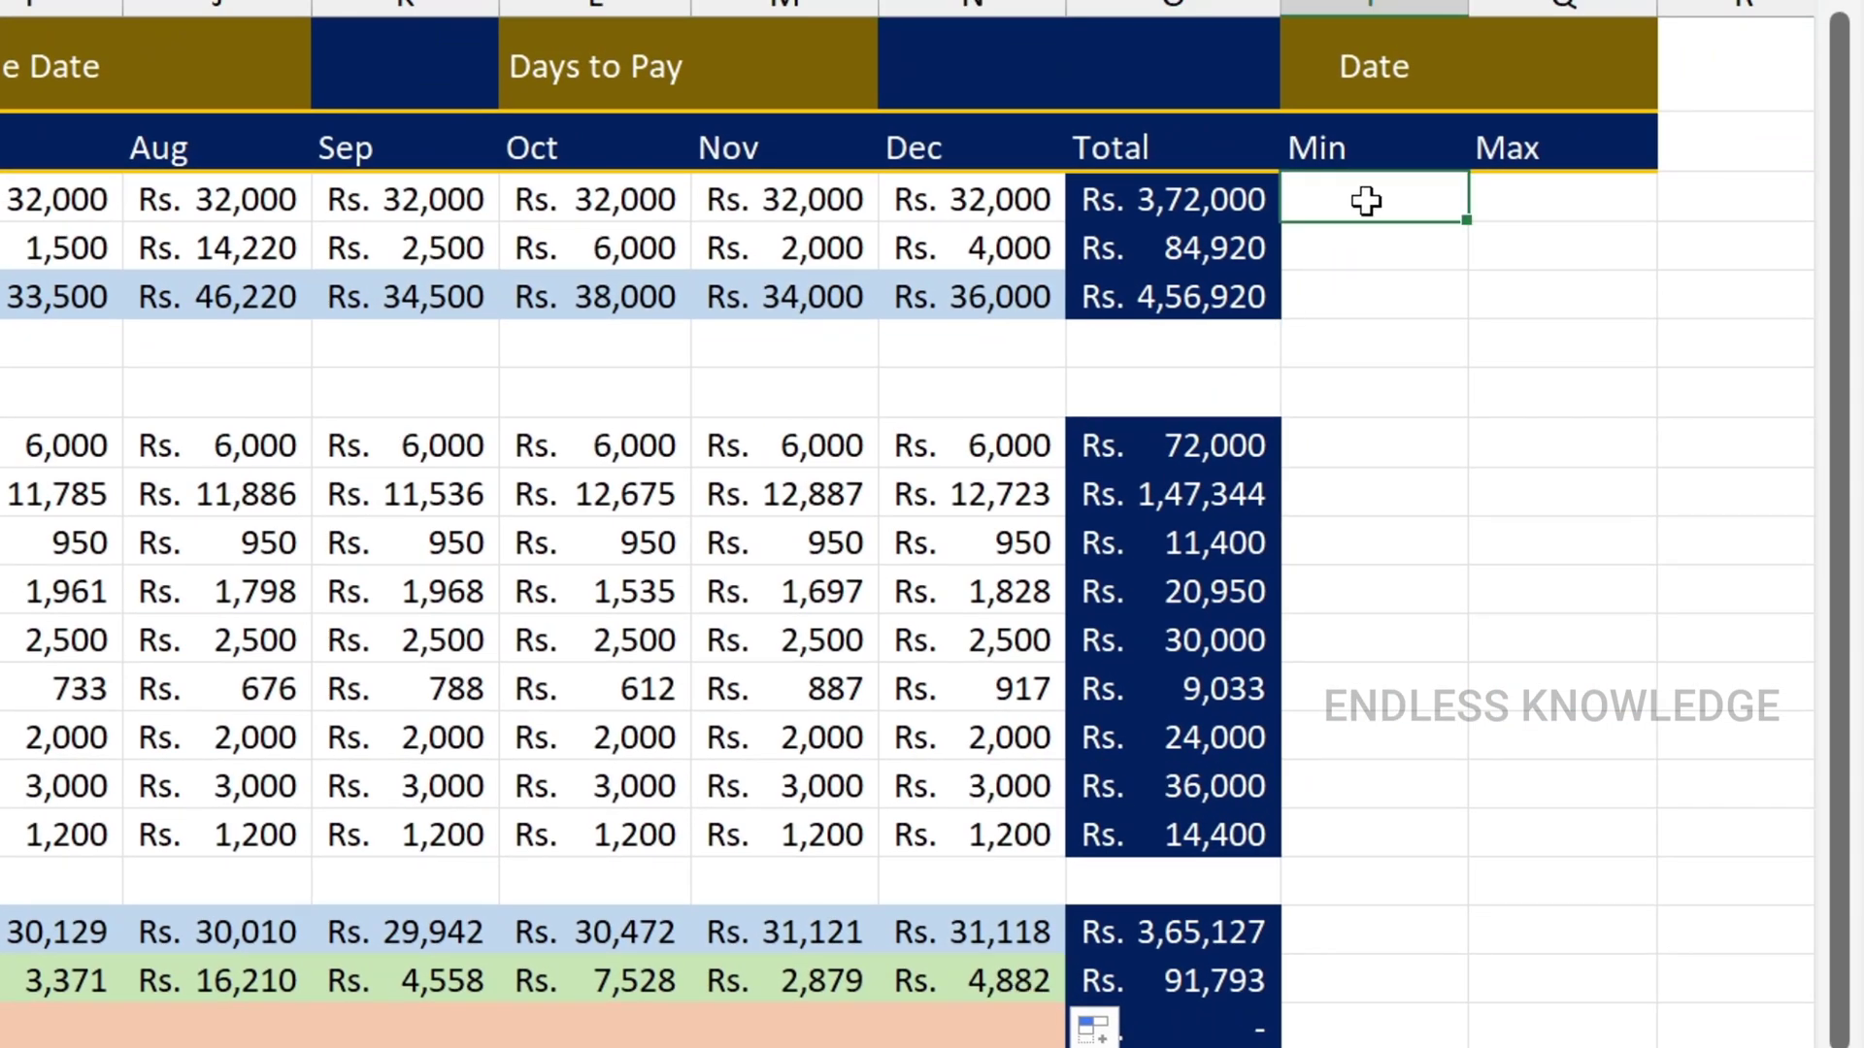
click(1524, 204)
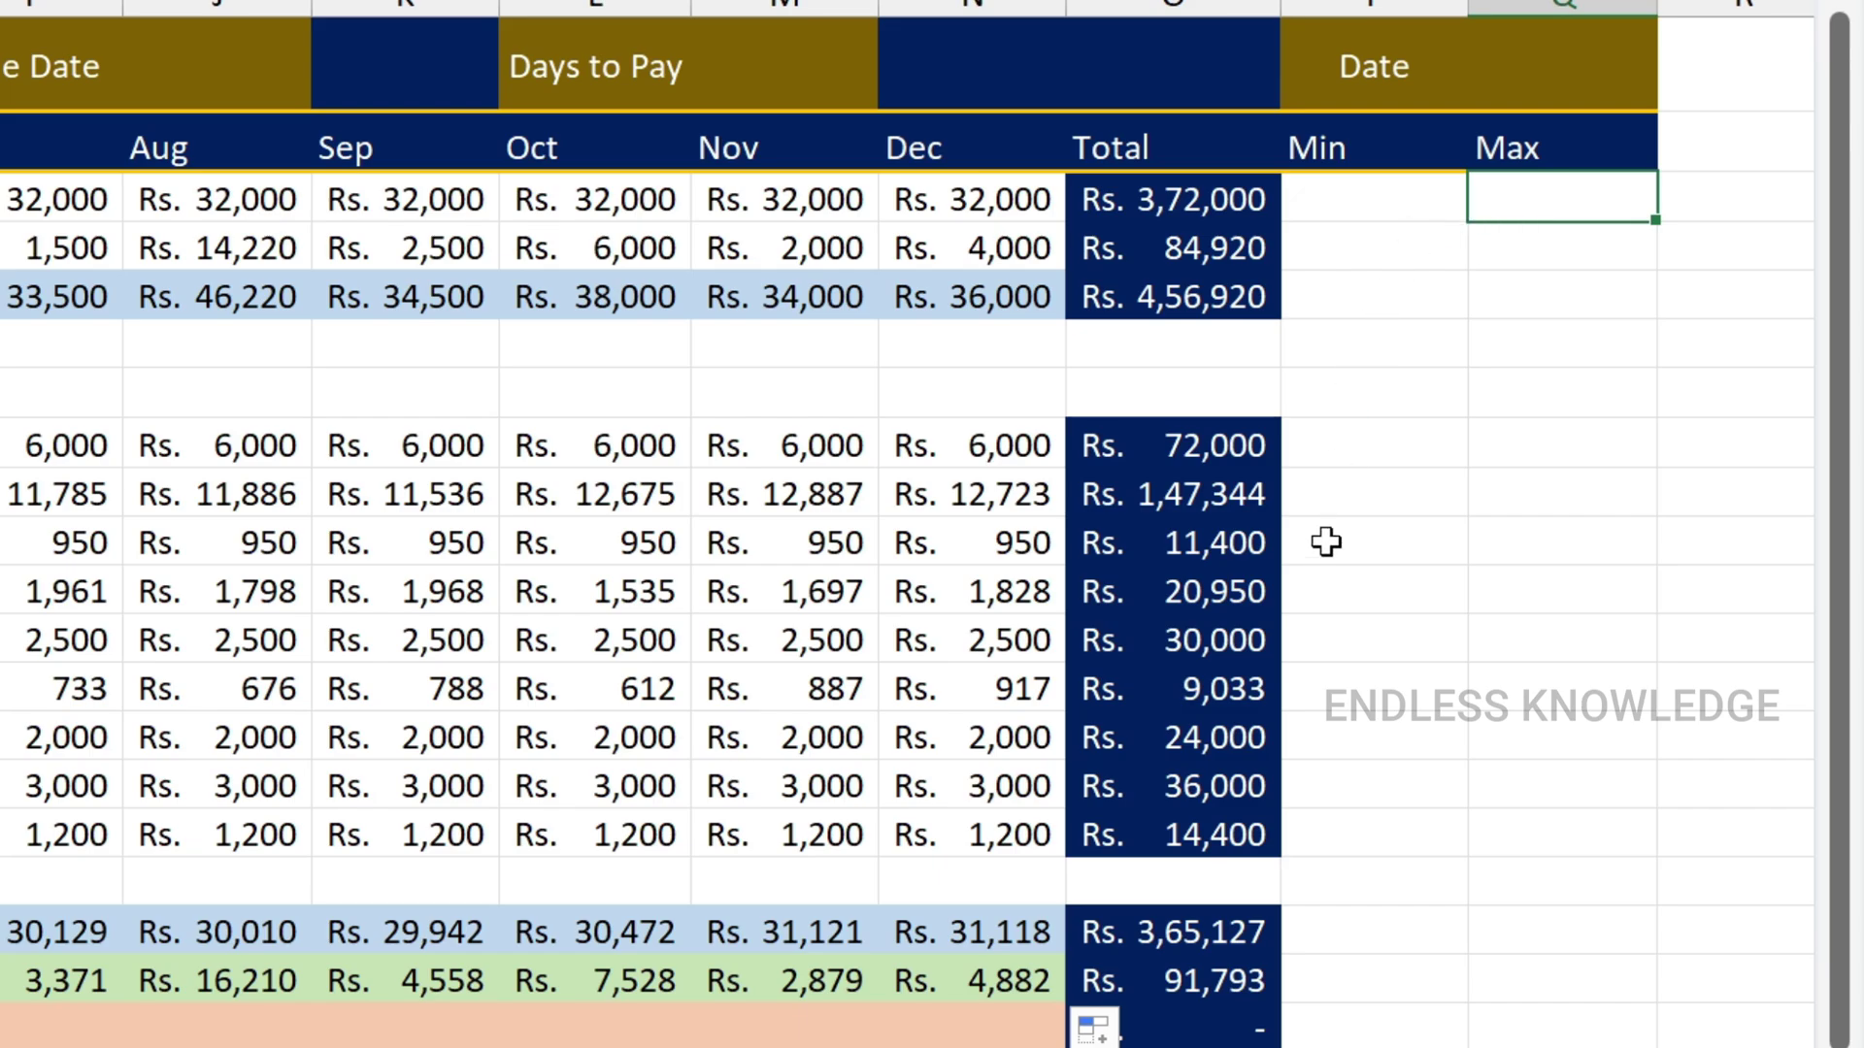
click(1344, 189)
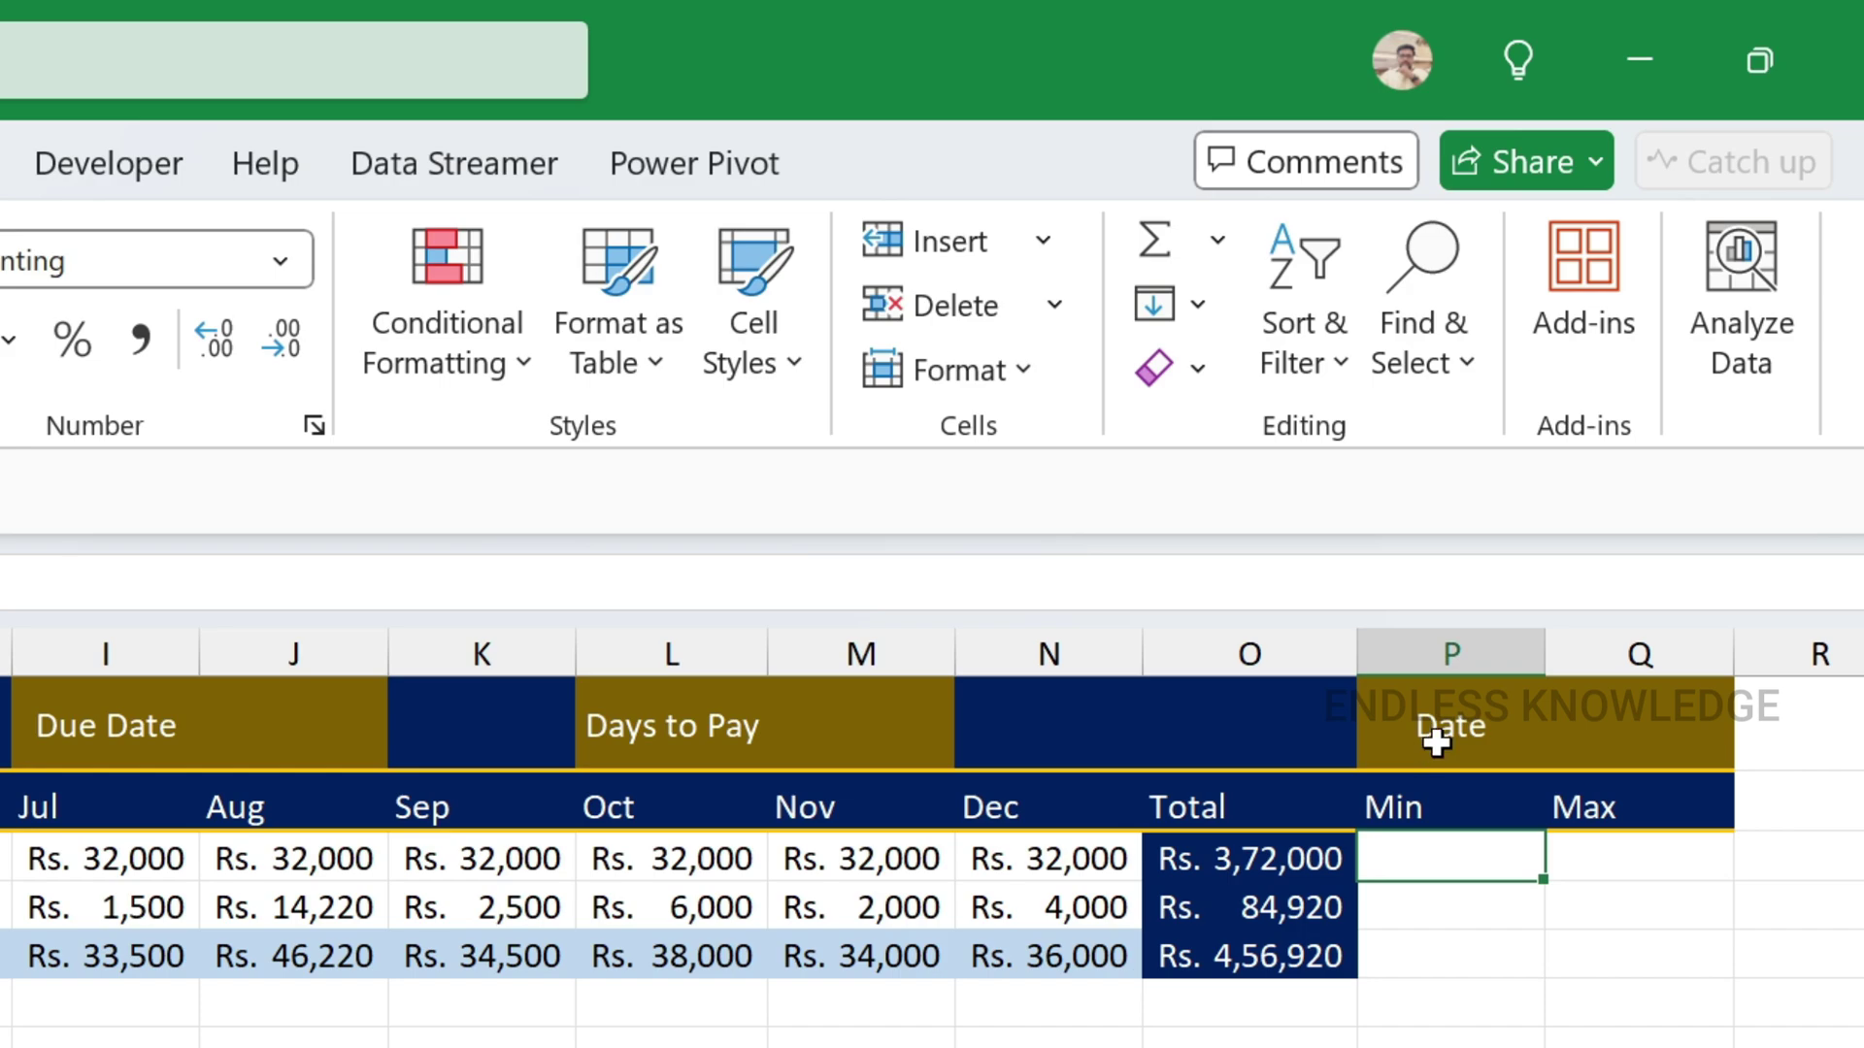
click(1216, 239)
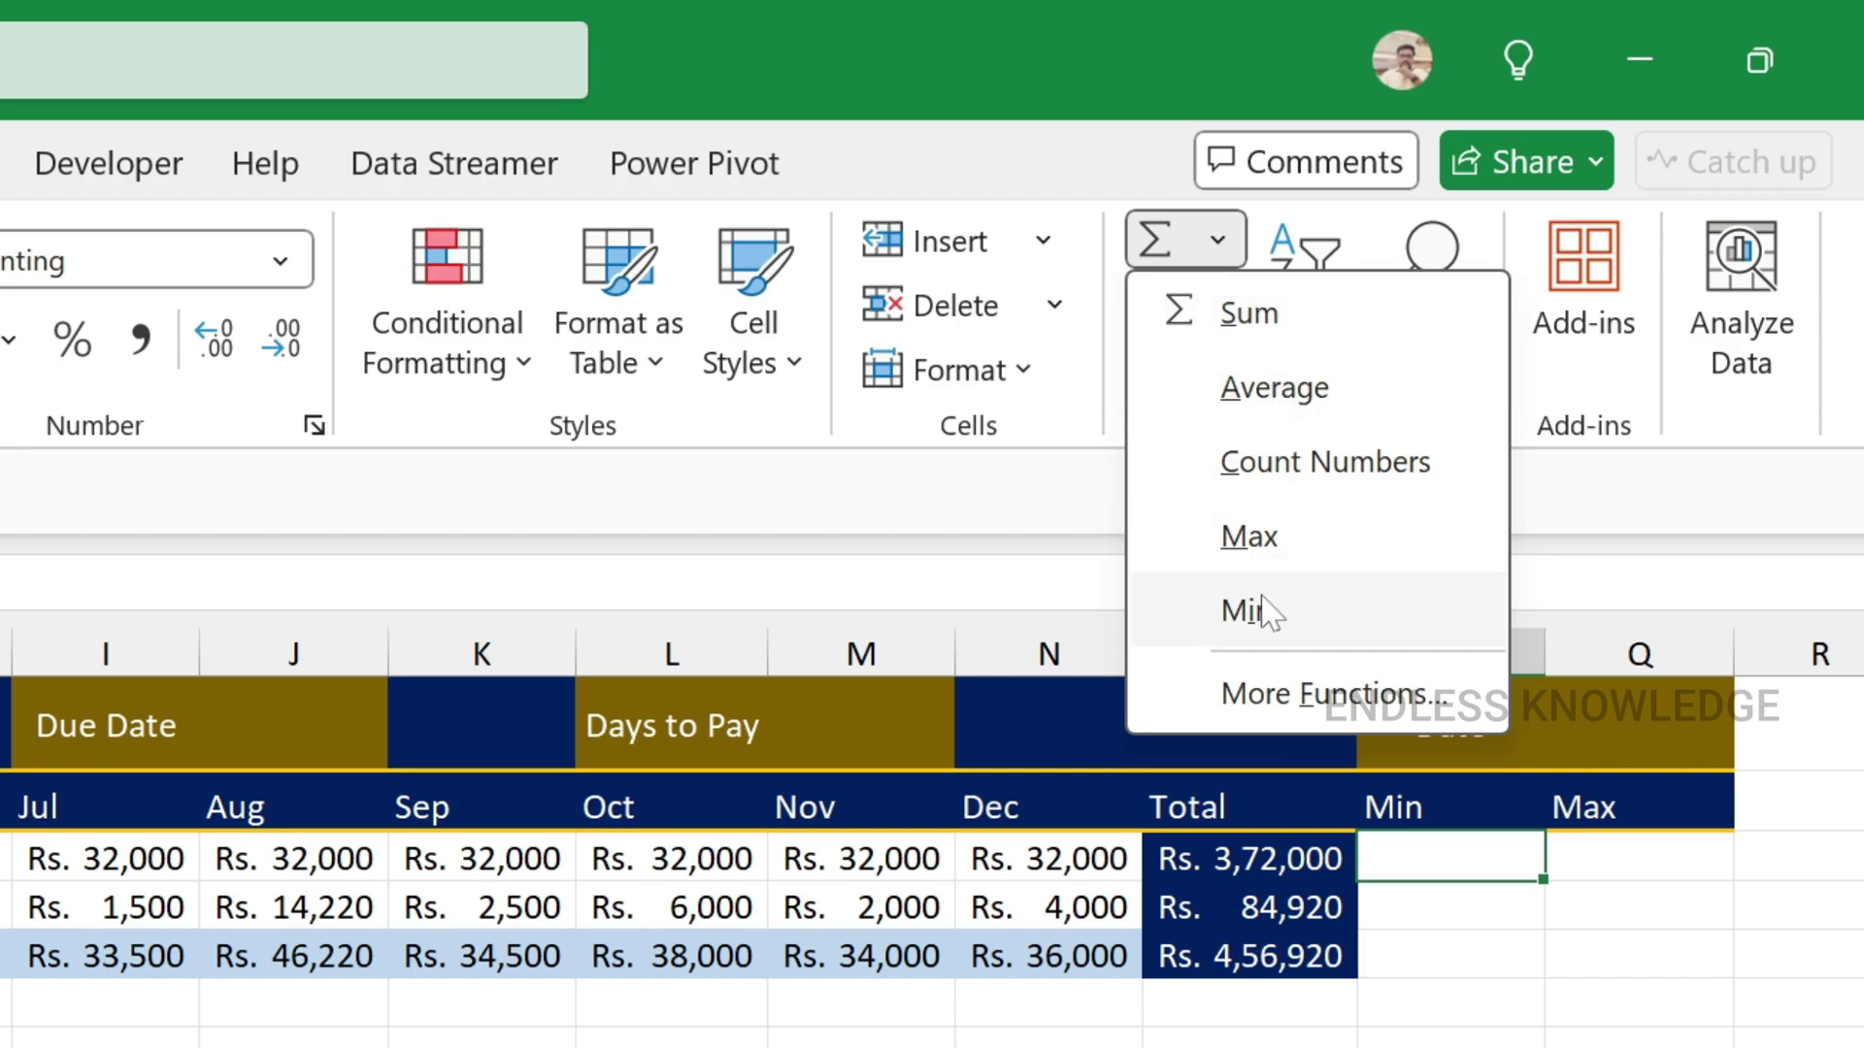
- Find the lowest monthly salary in P3 with the formula =MIN(C3:N3)
click(1435, 835)
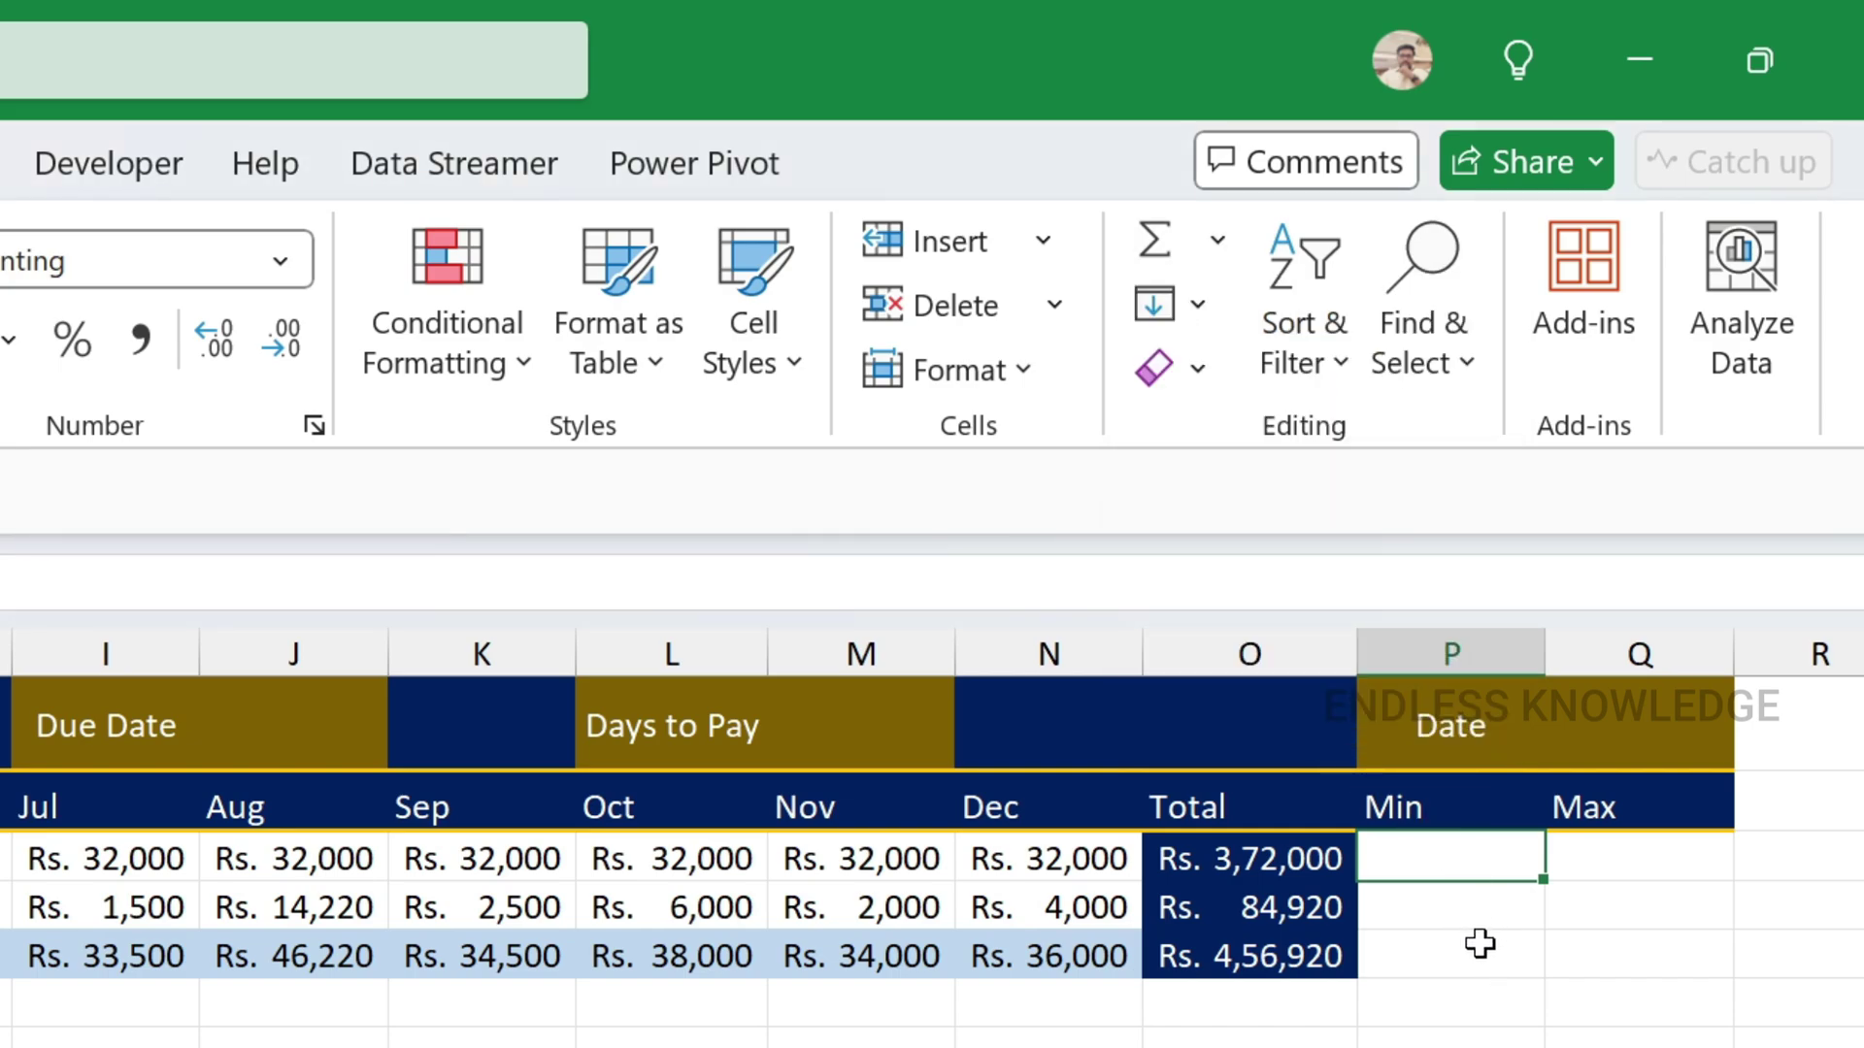
text(=min)
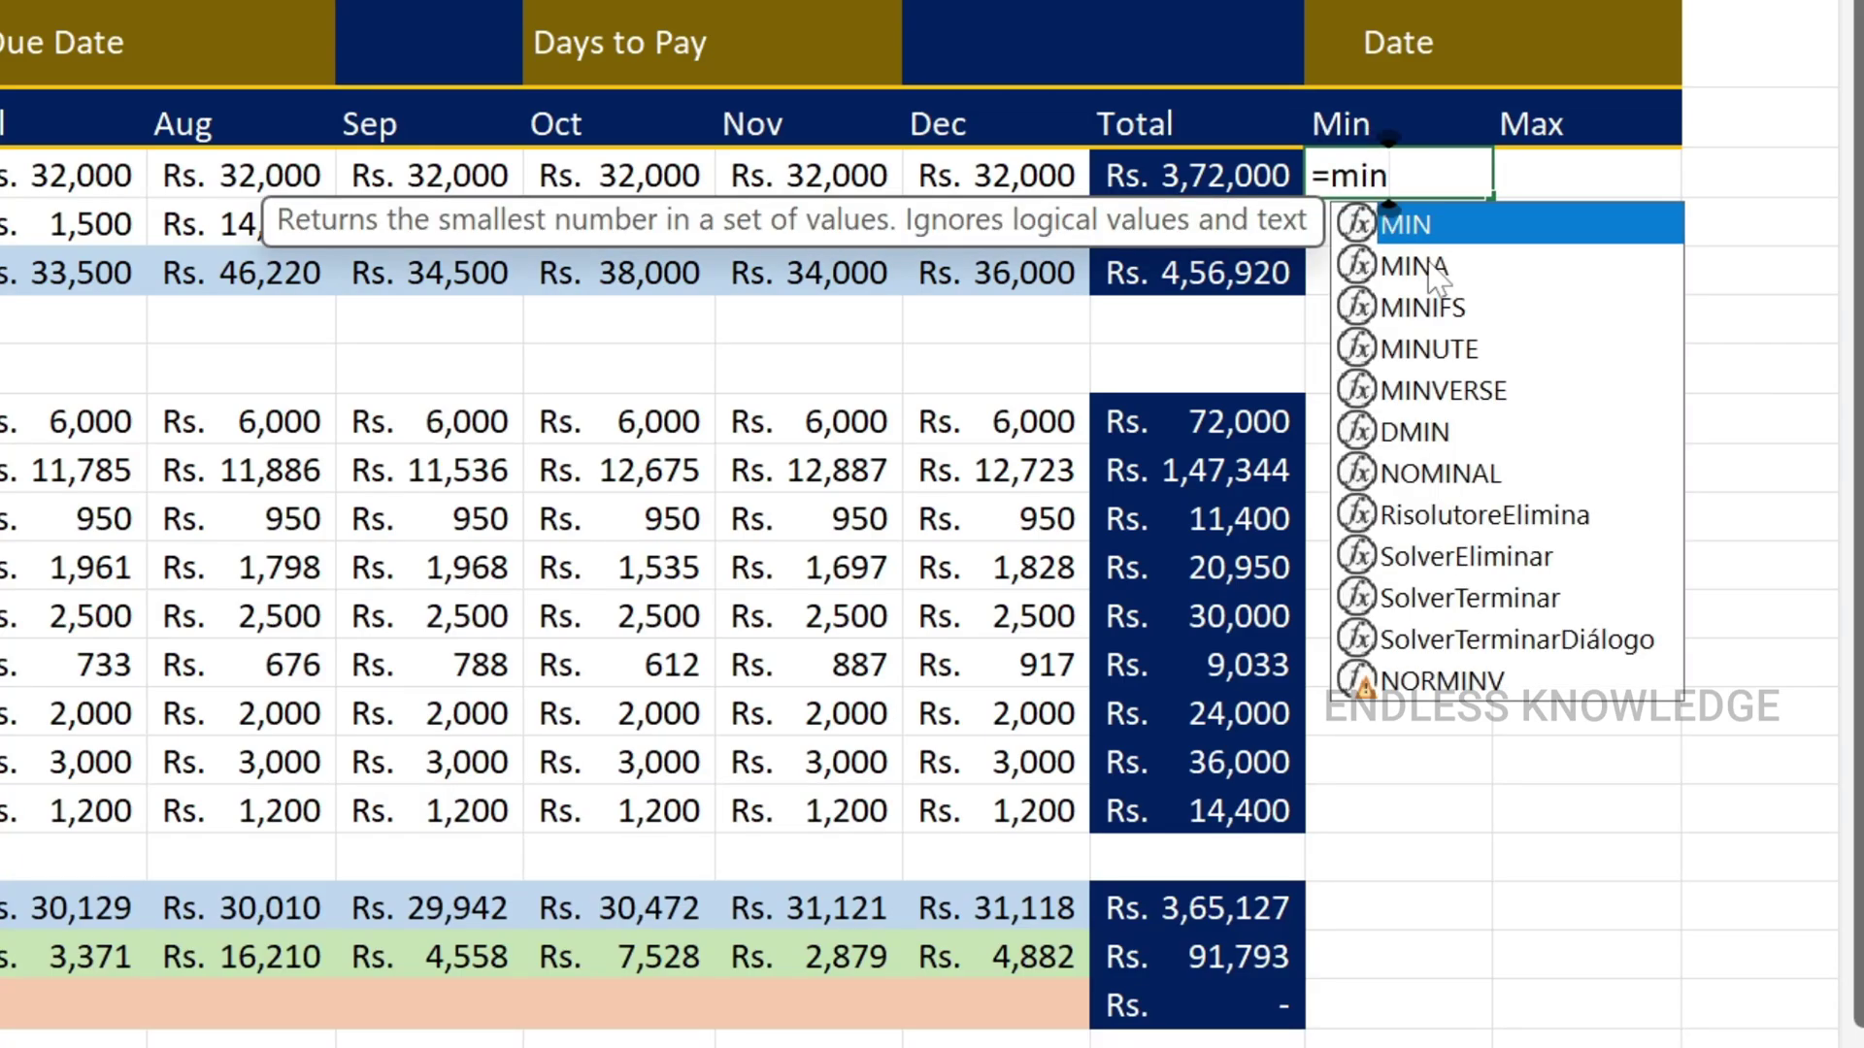
key(Tab)
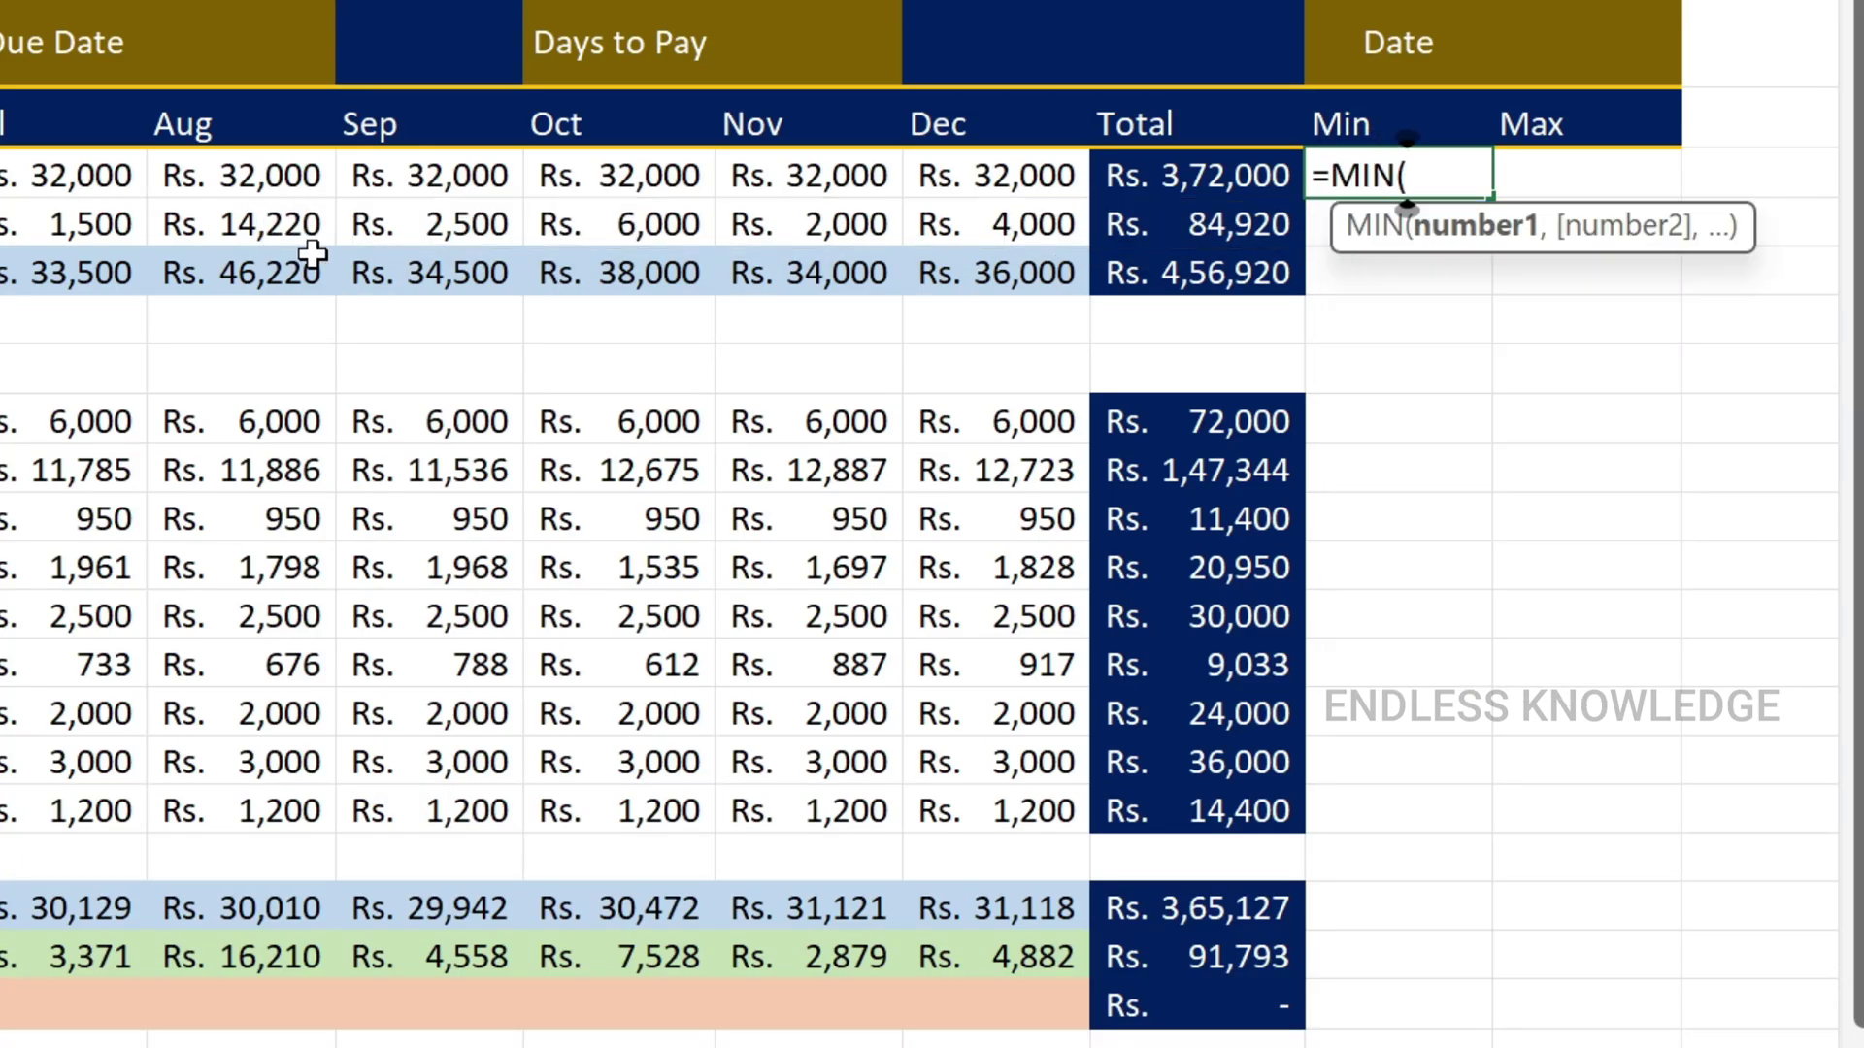
drag(4, 175, 1067, 183)
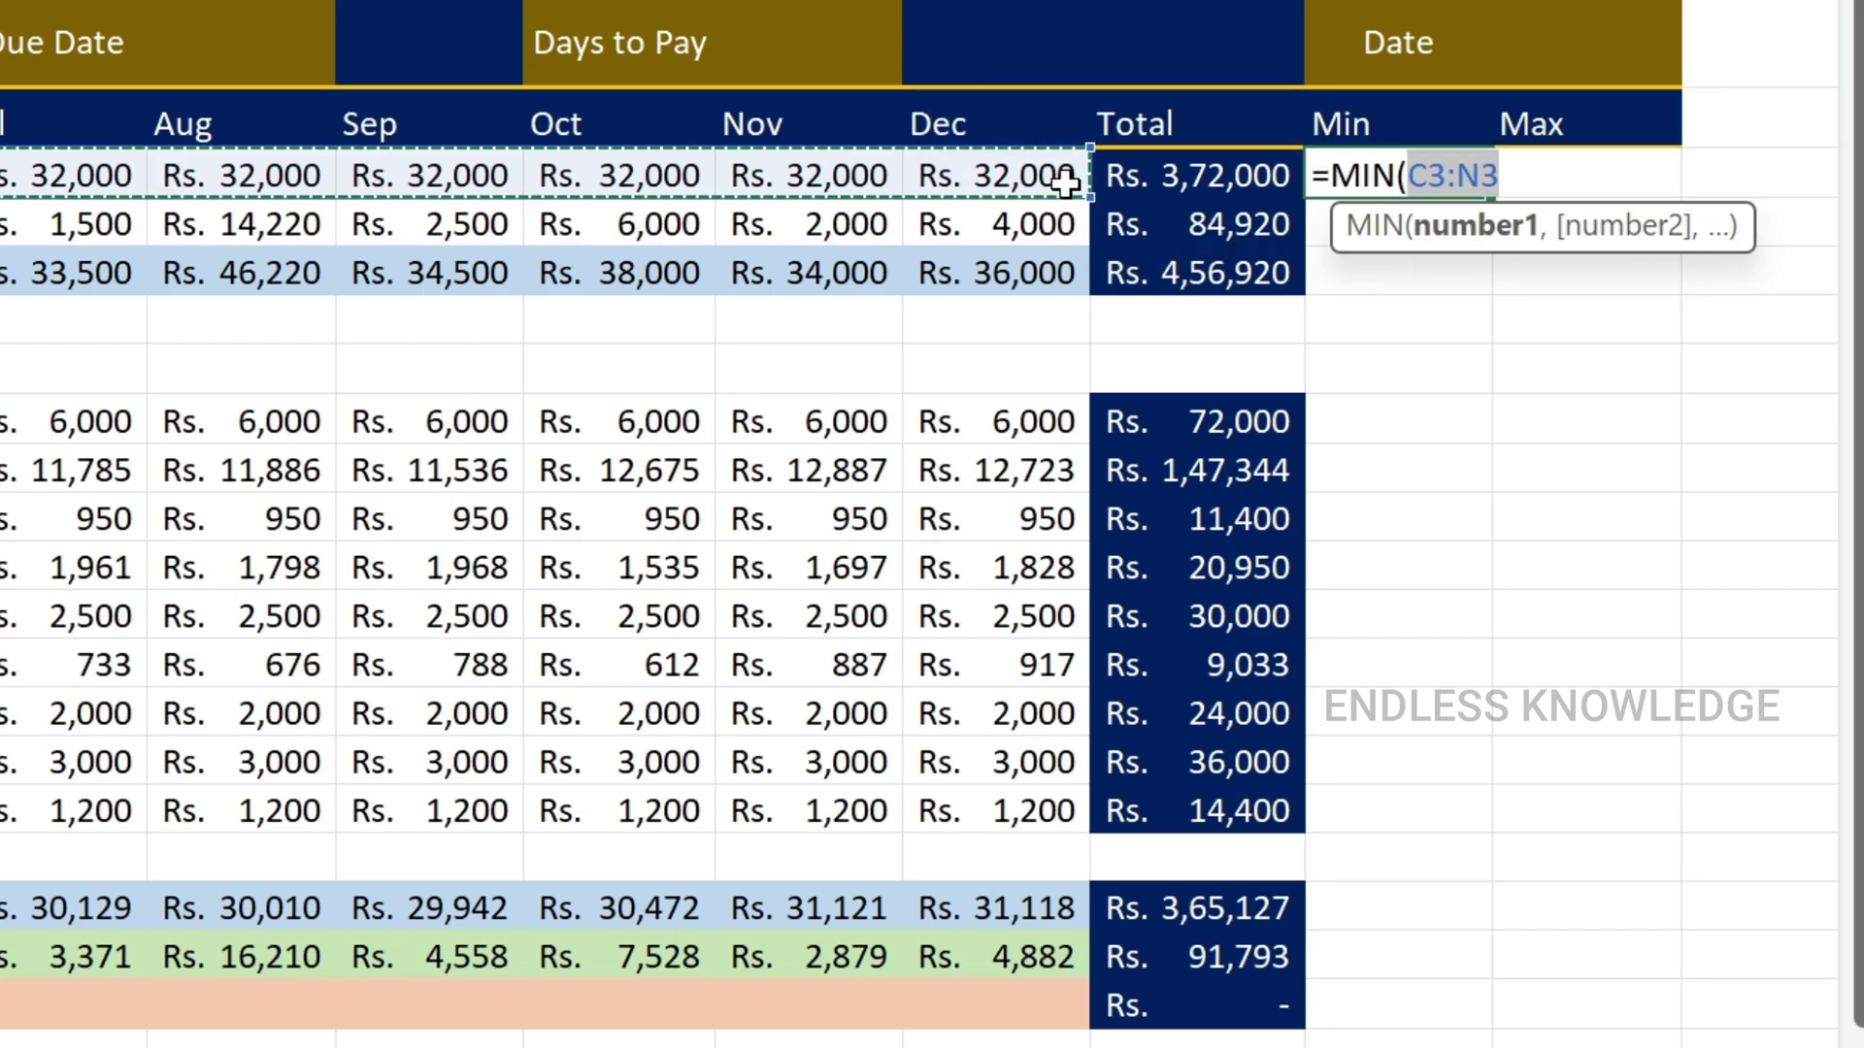
text())
key(Return)
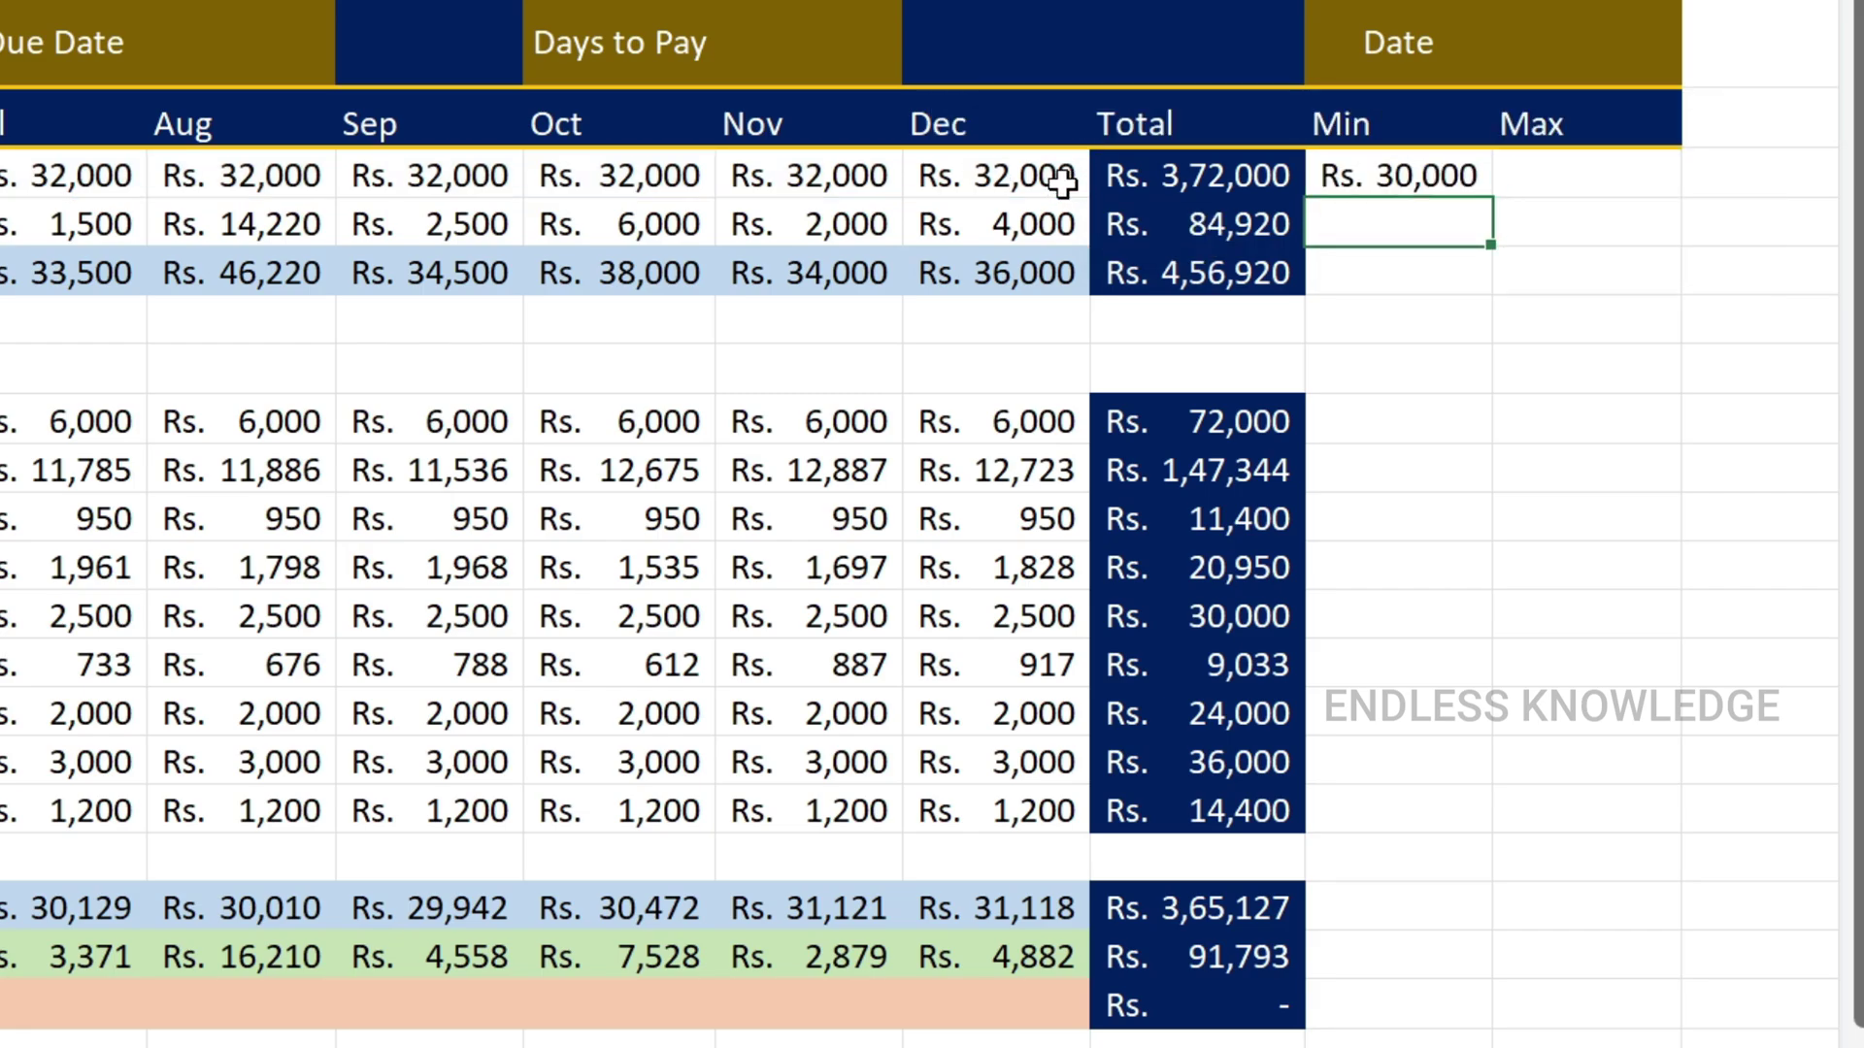
- Fill the MIN formula down from P3 to P20 and delete the unneeded results in P6, P7 and P17
click(1470, 176)
drag(1490, 197, 1372, 1009)
drag(1367, 326, 1365, 376)
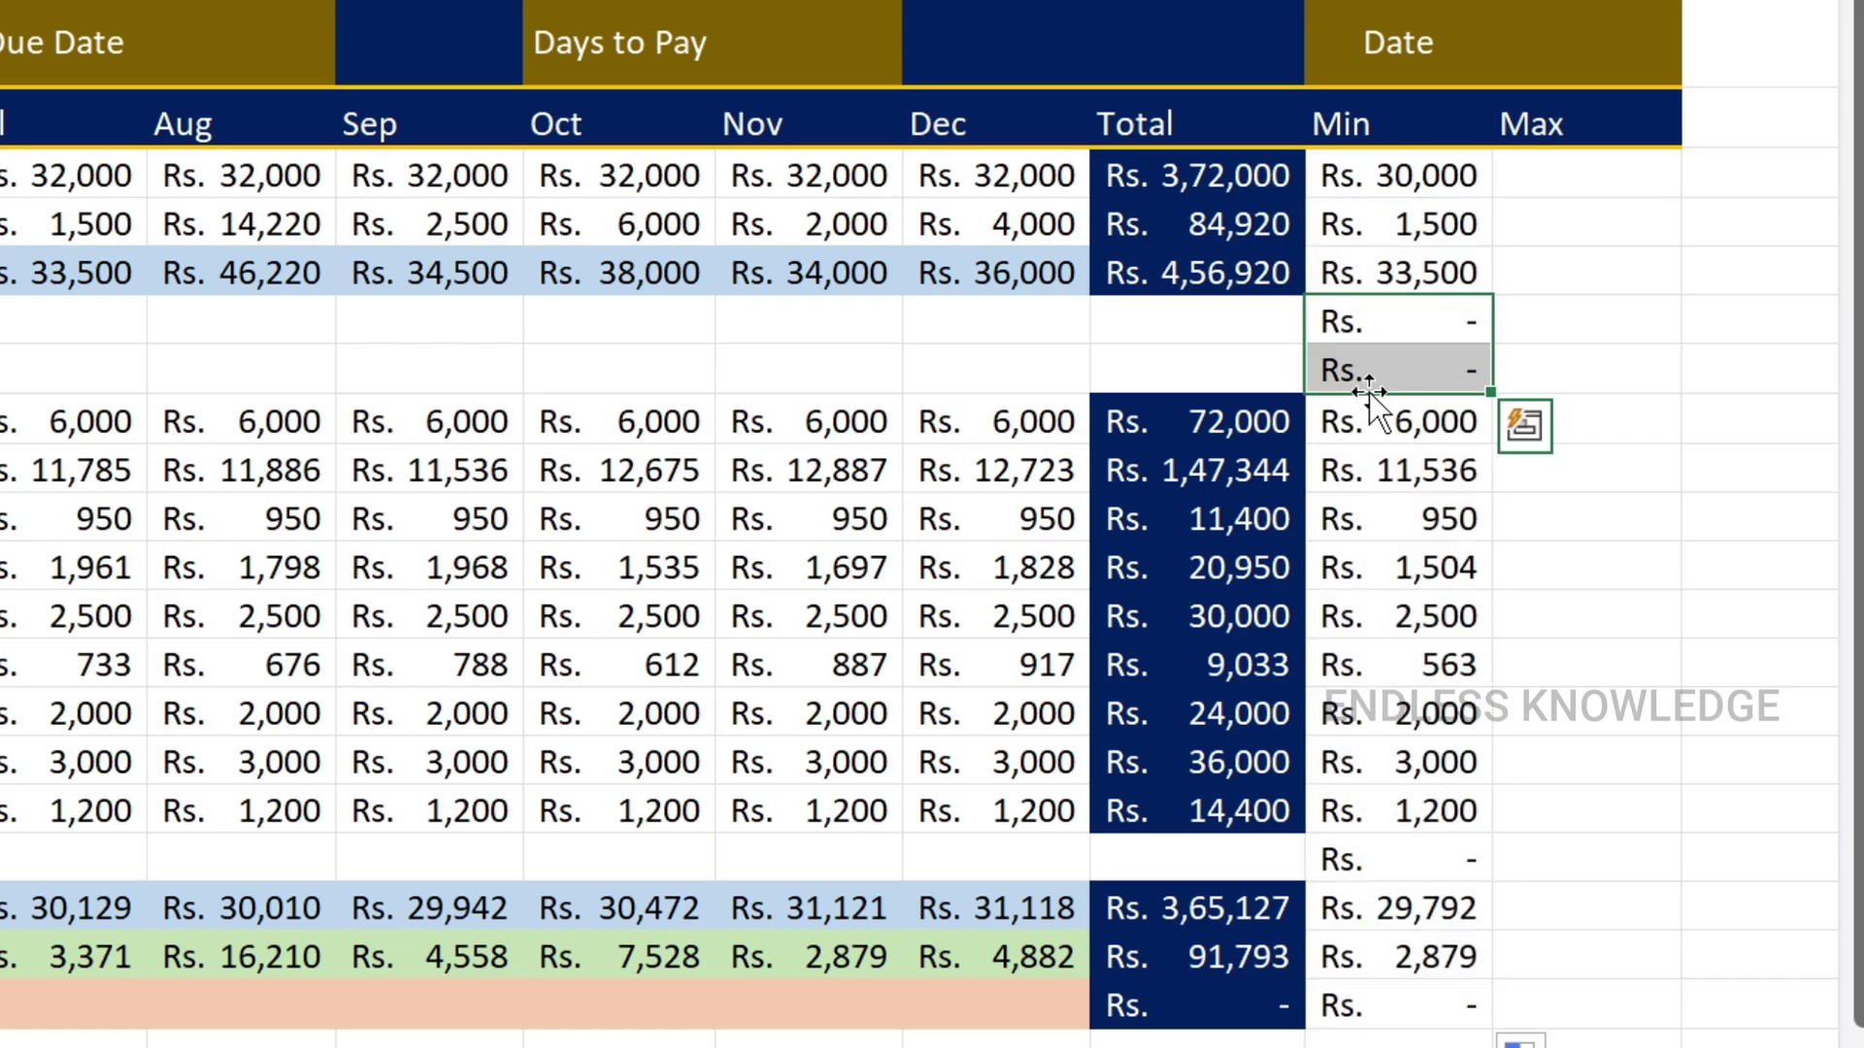
ctrl+click(1357, 854)
key(Delete)
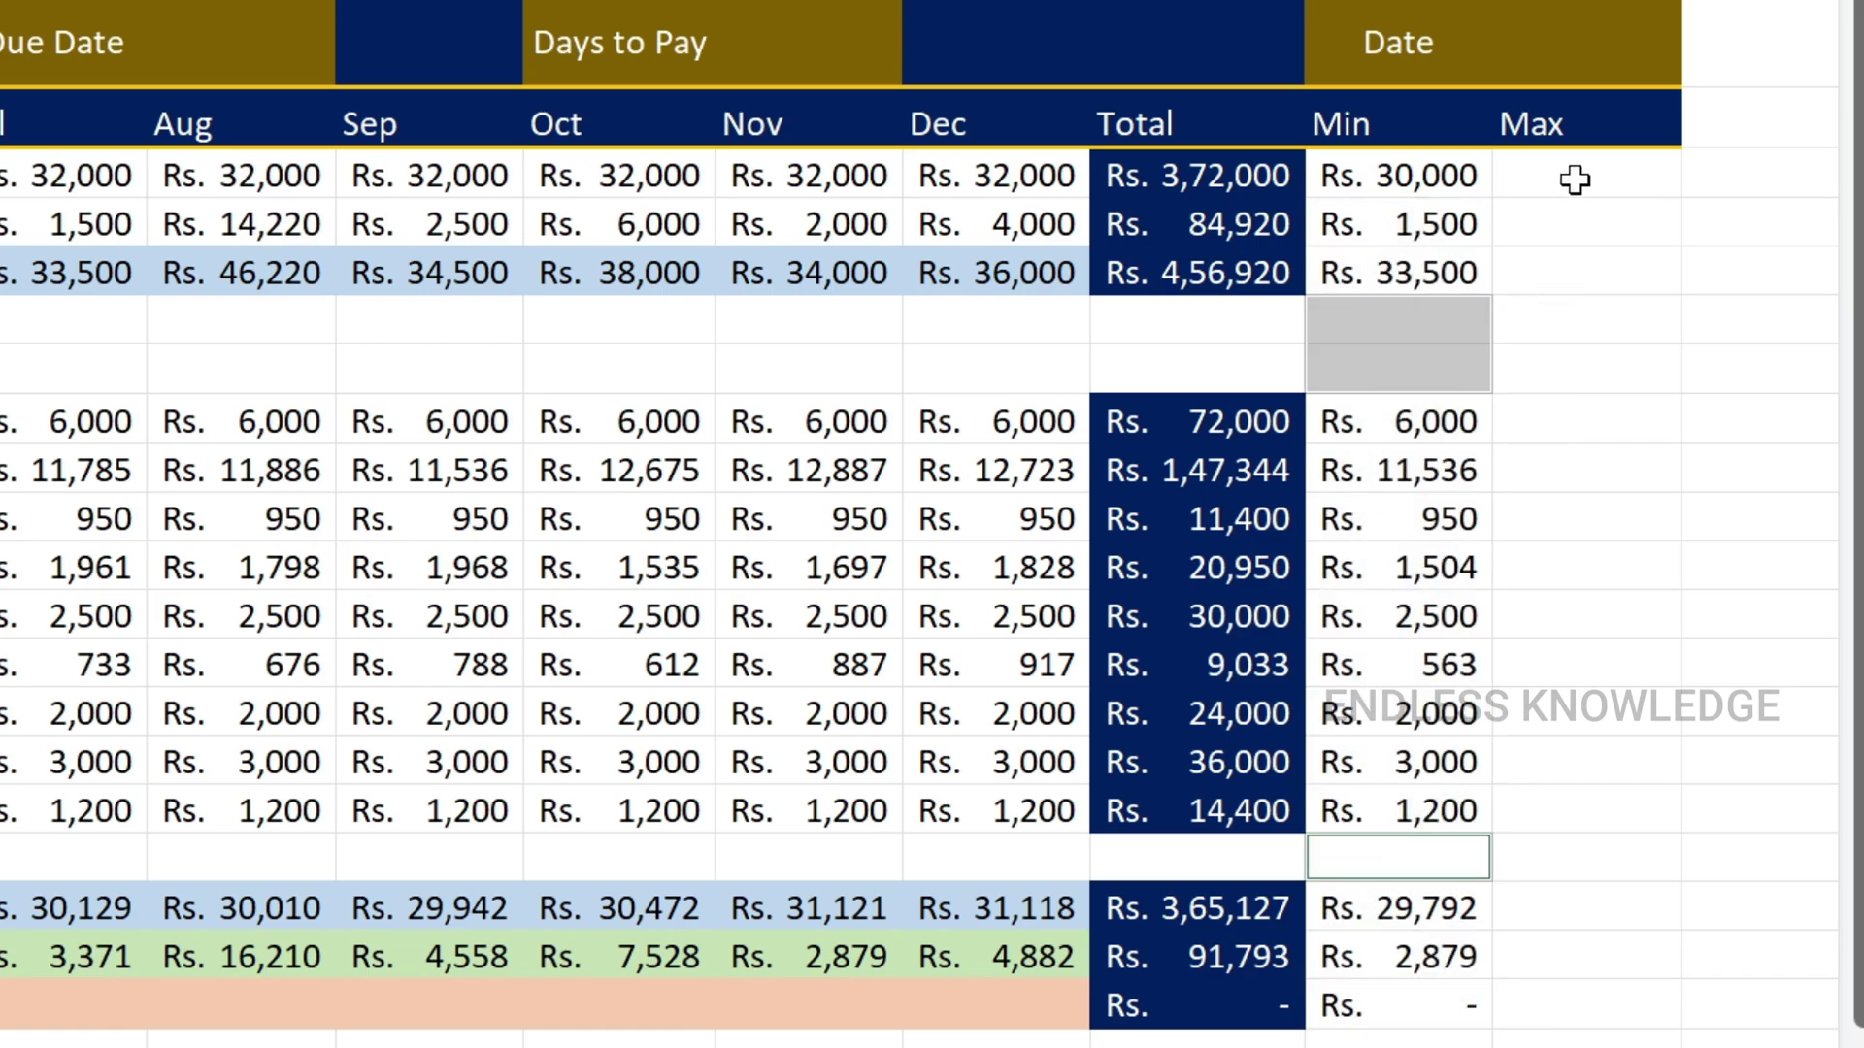
- Find the highest monthly salary in Q3 with a MAX formula over C3:N3
click(1576, 178)
text(=m)
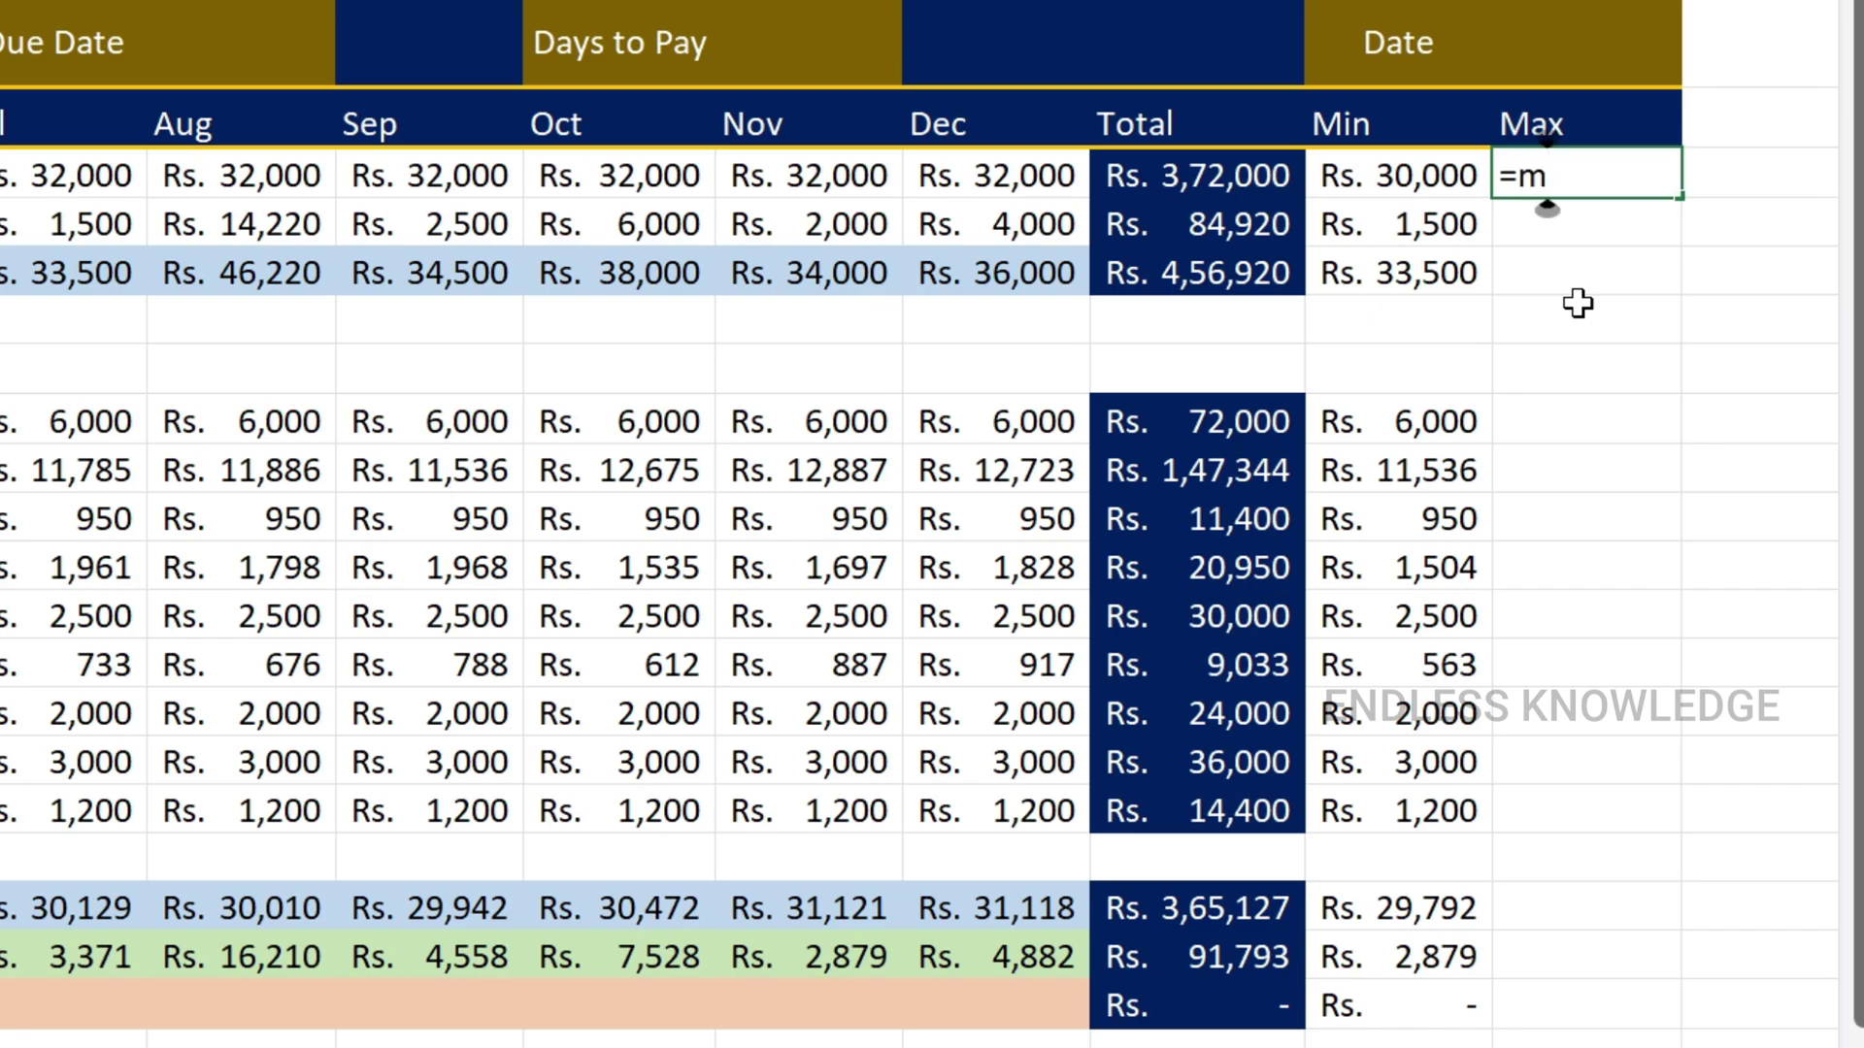
text(ax)
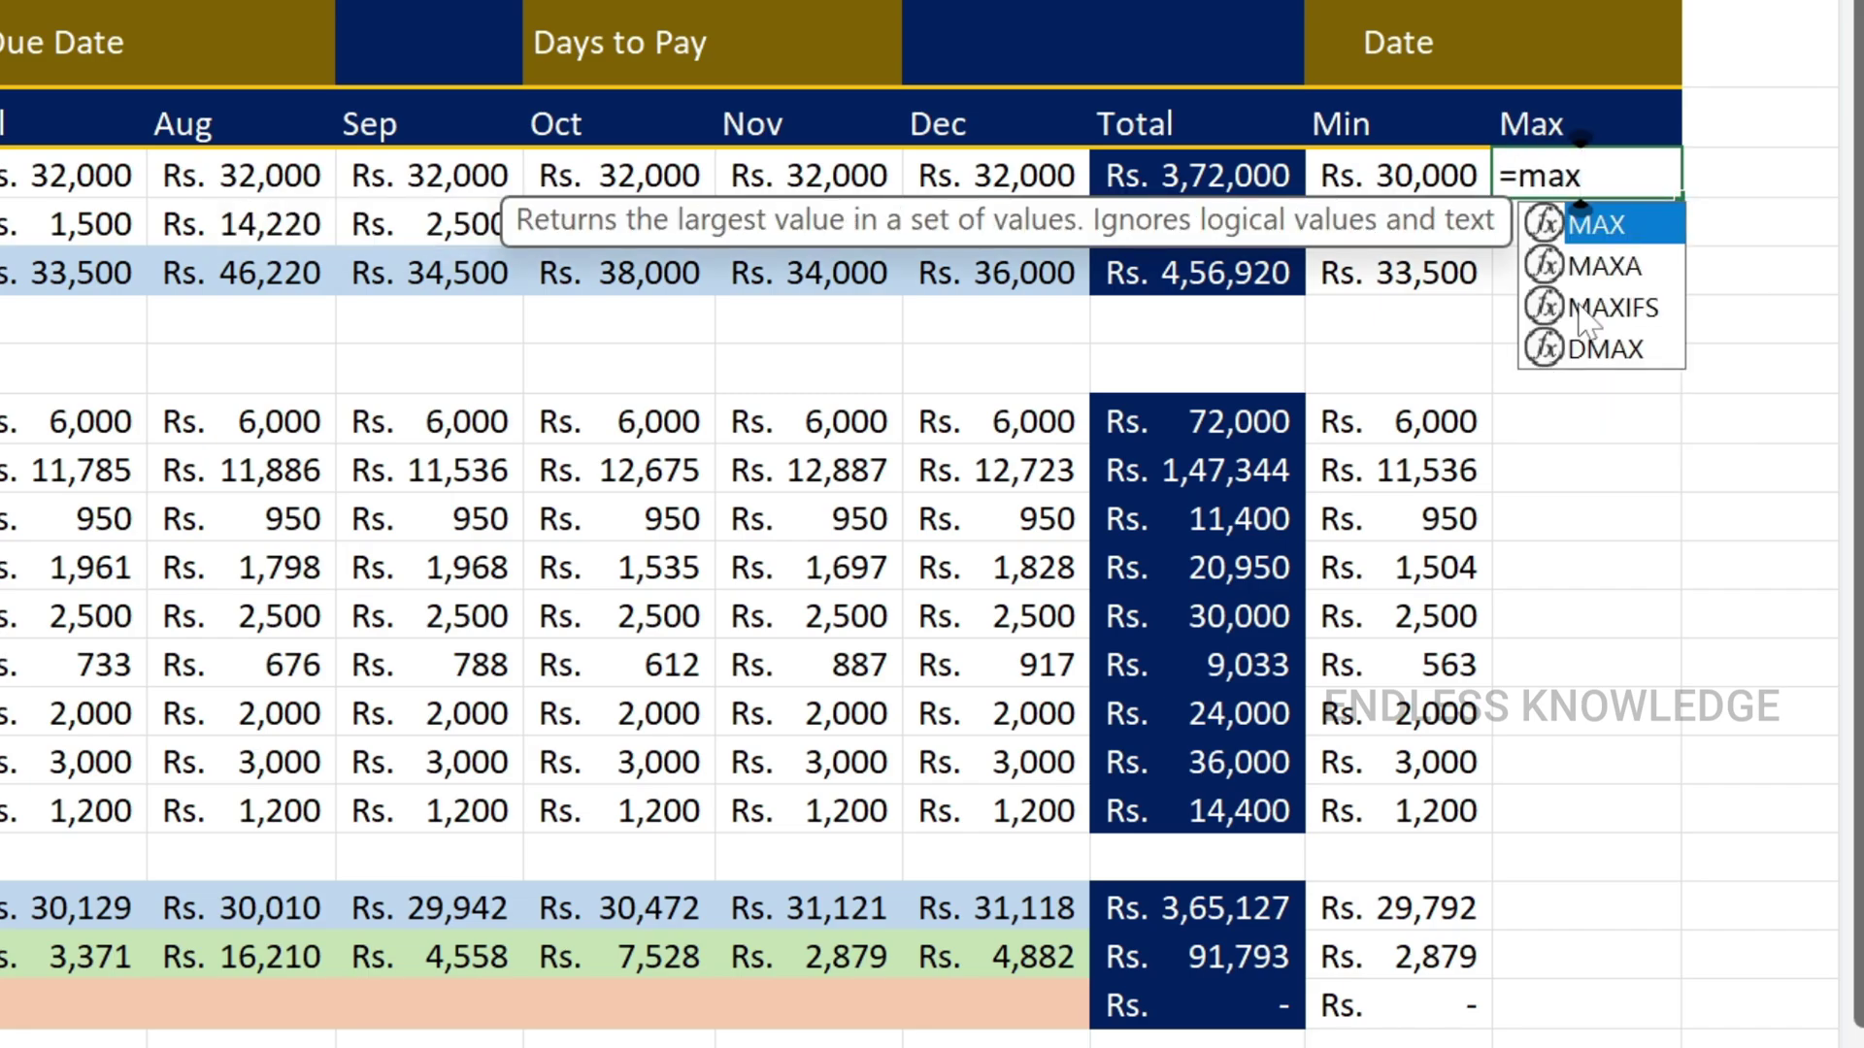
key(Tab)
drag(2, 175, 1009, 182)
key(Return)
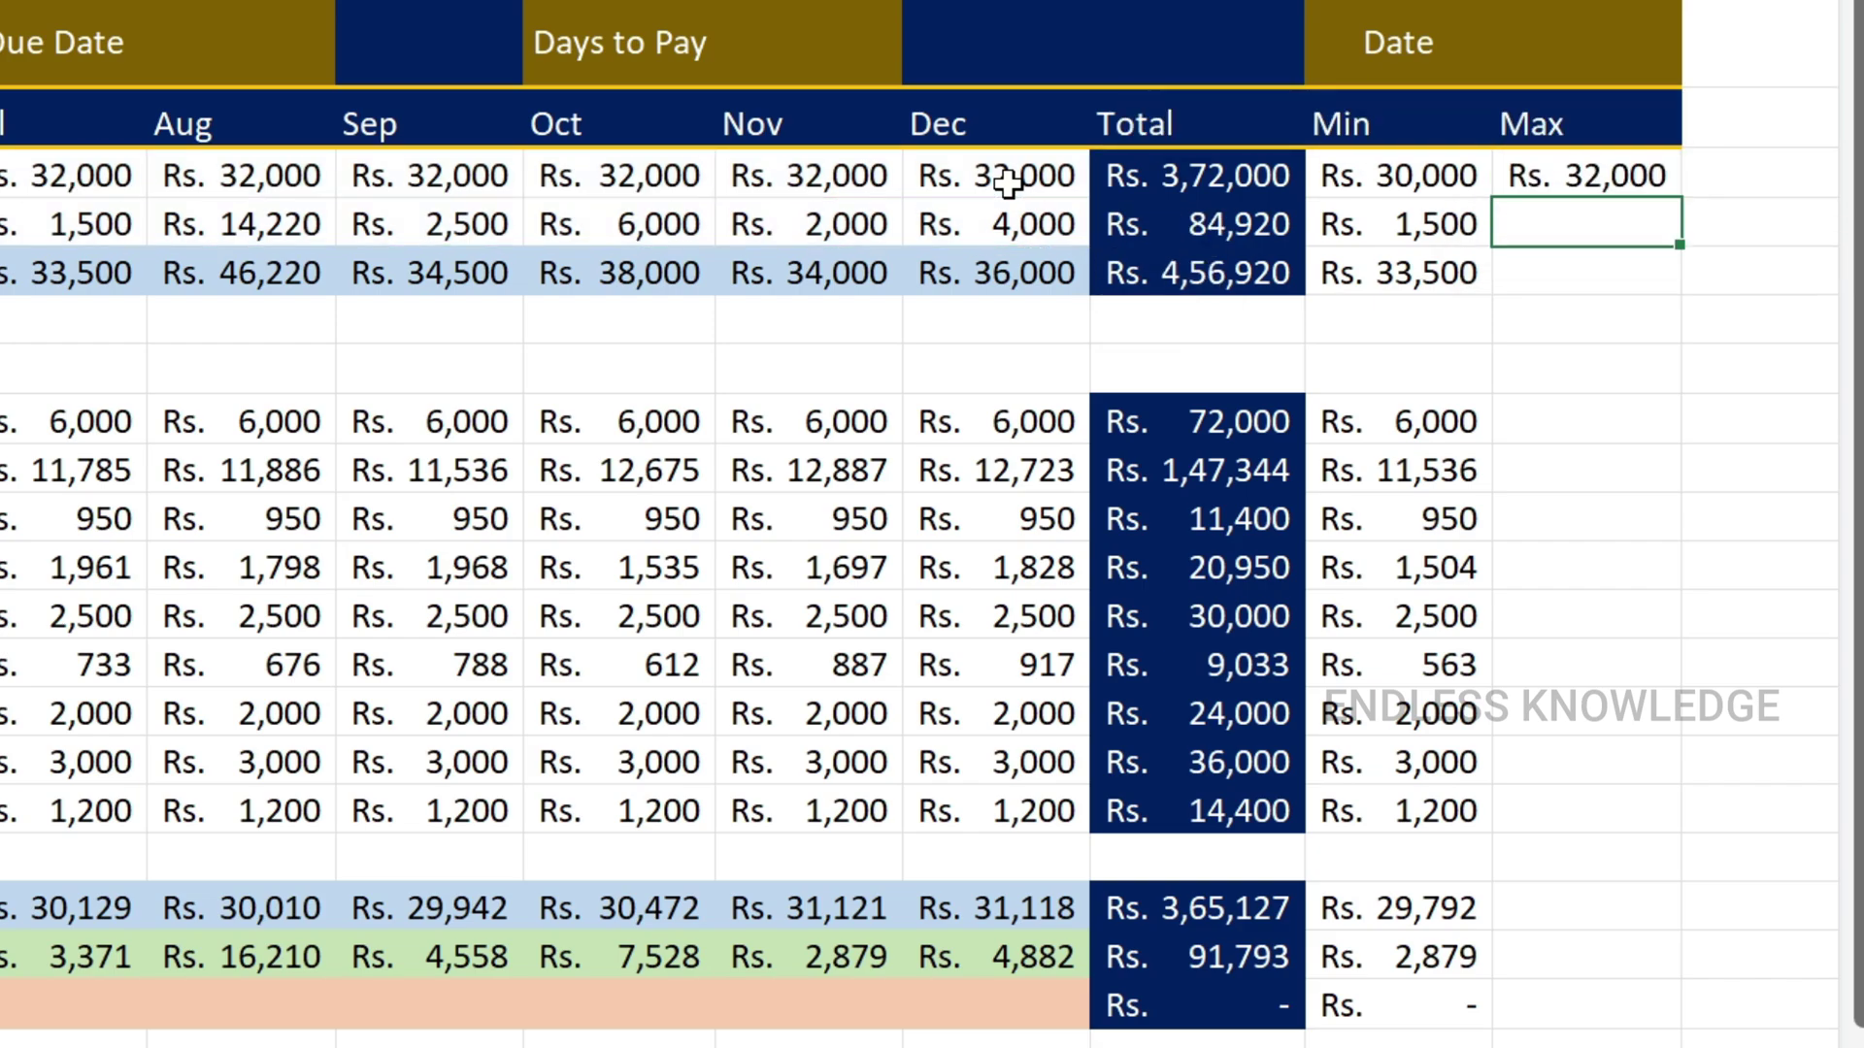
- Fill the MAX formula down from Q3 to Q20 and delete the unneeded results in Q6, Q7 and Q17
click(1640, 189)
drag(1677, 197, 1670, 1014)
drag(1563, 321, 1581, 358)
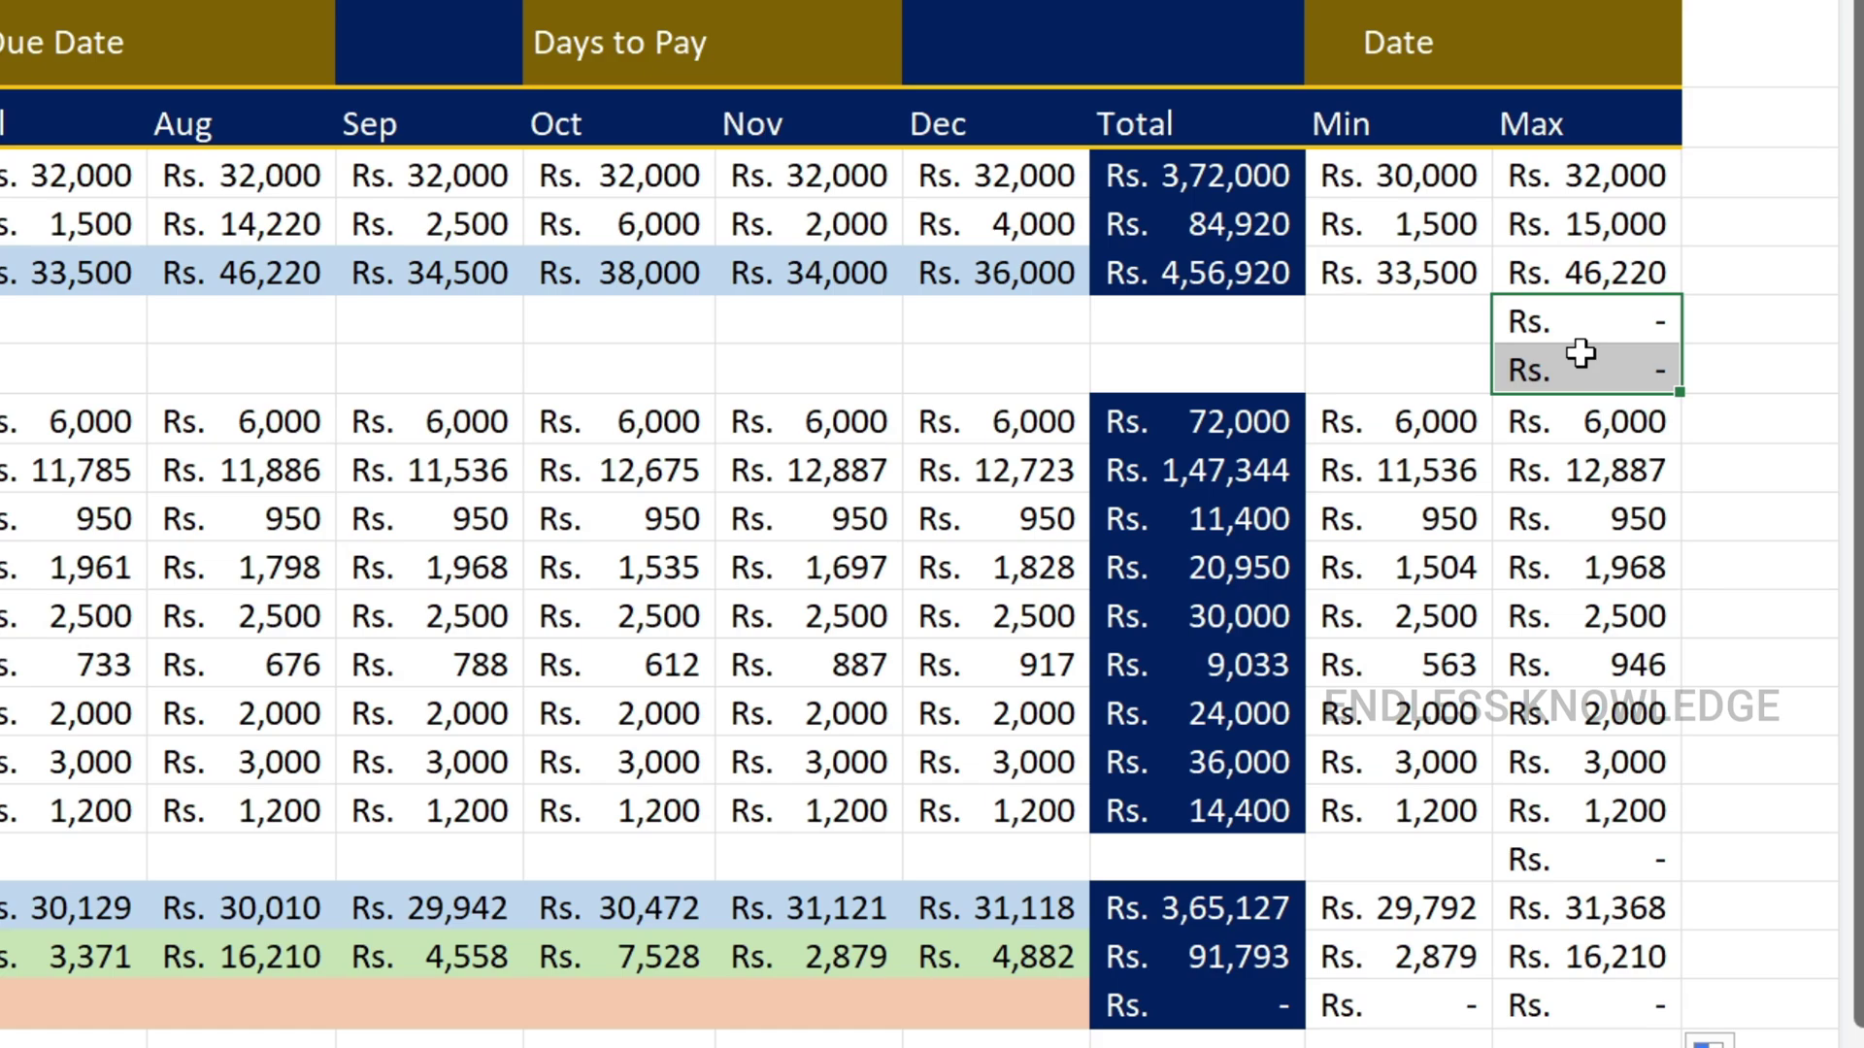
ctrl+click(1502, 861)
key(Delete)
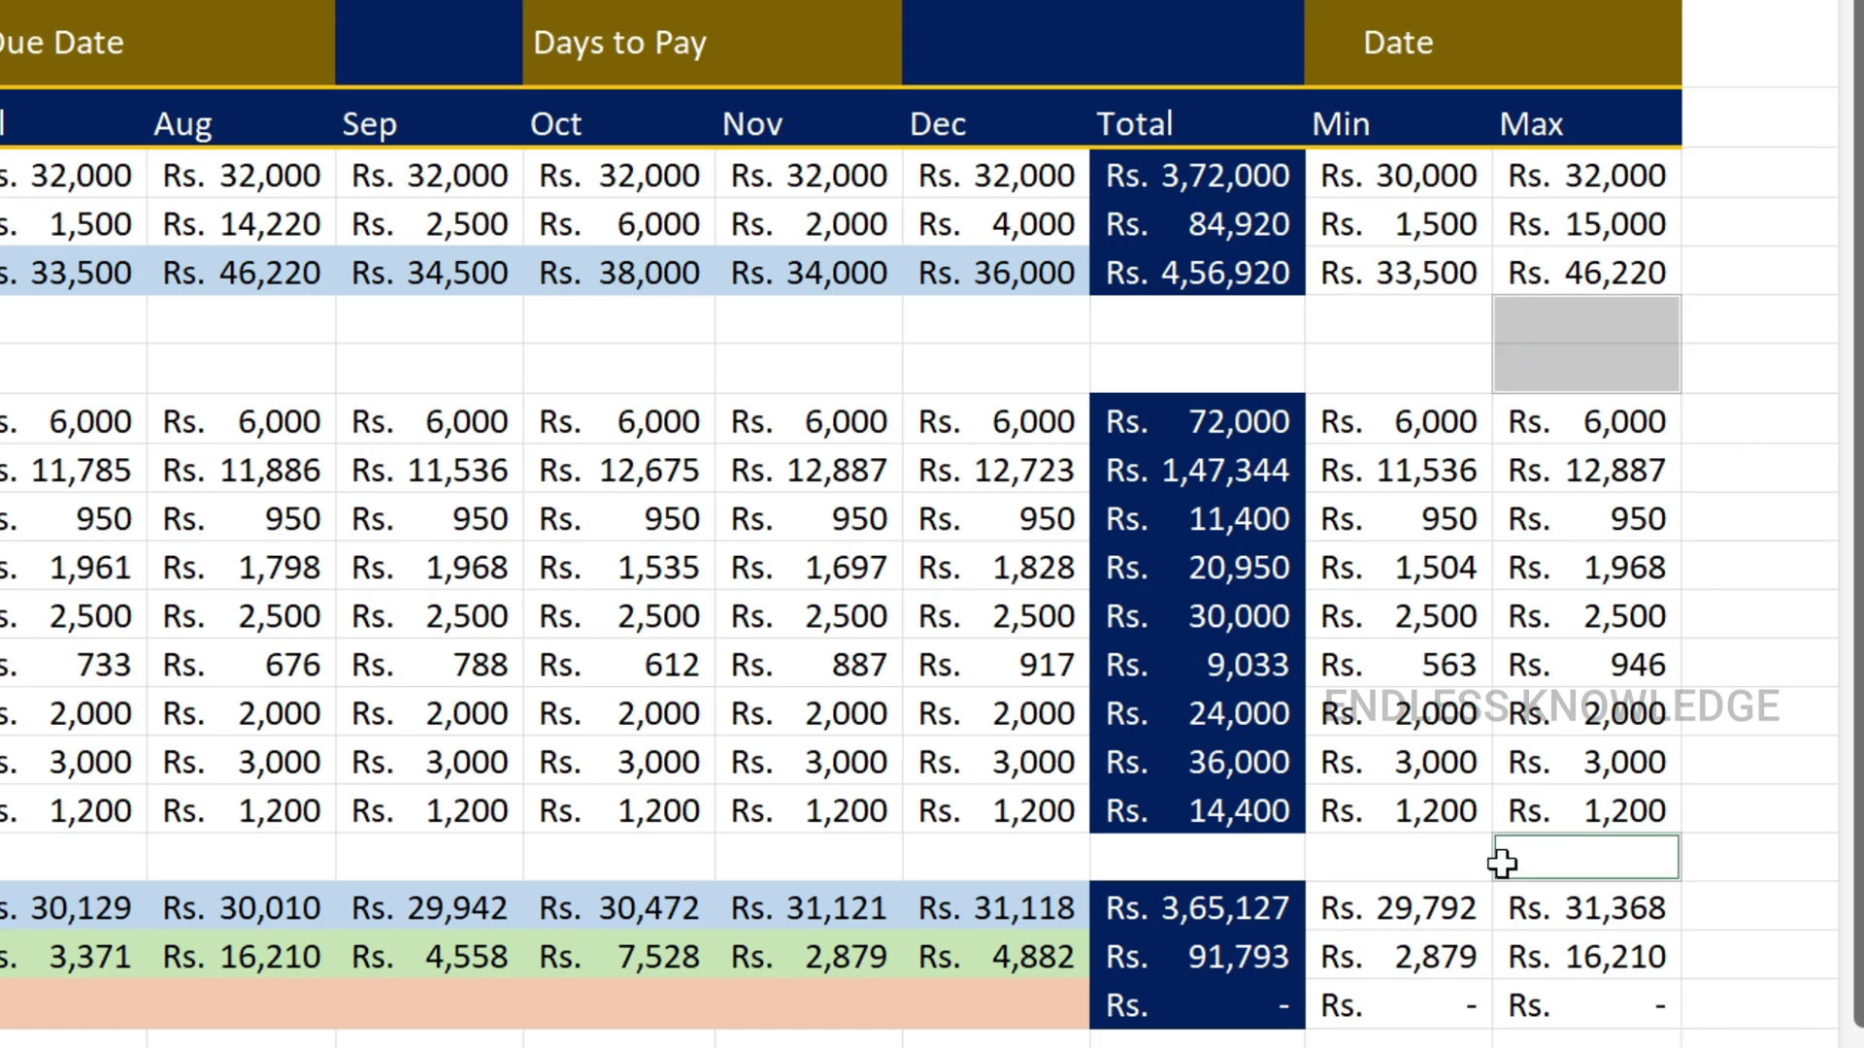
- Compare the Min and Max results for Salary, Side Income and Groceries
click(1418, 171)
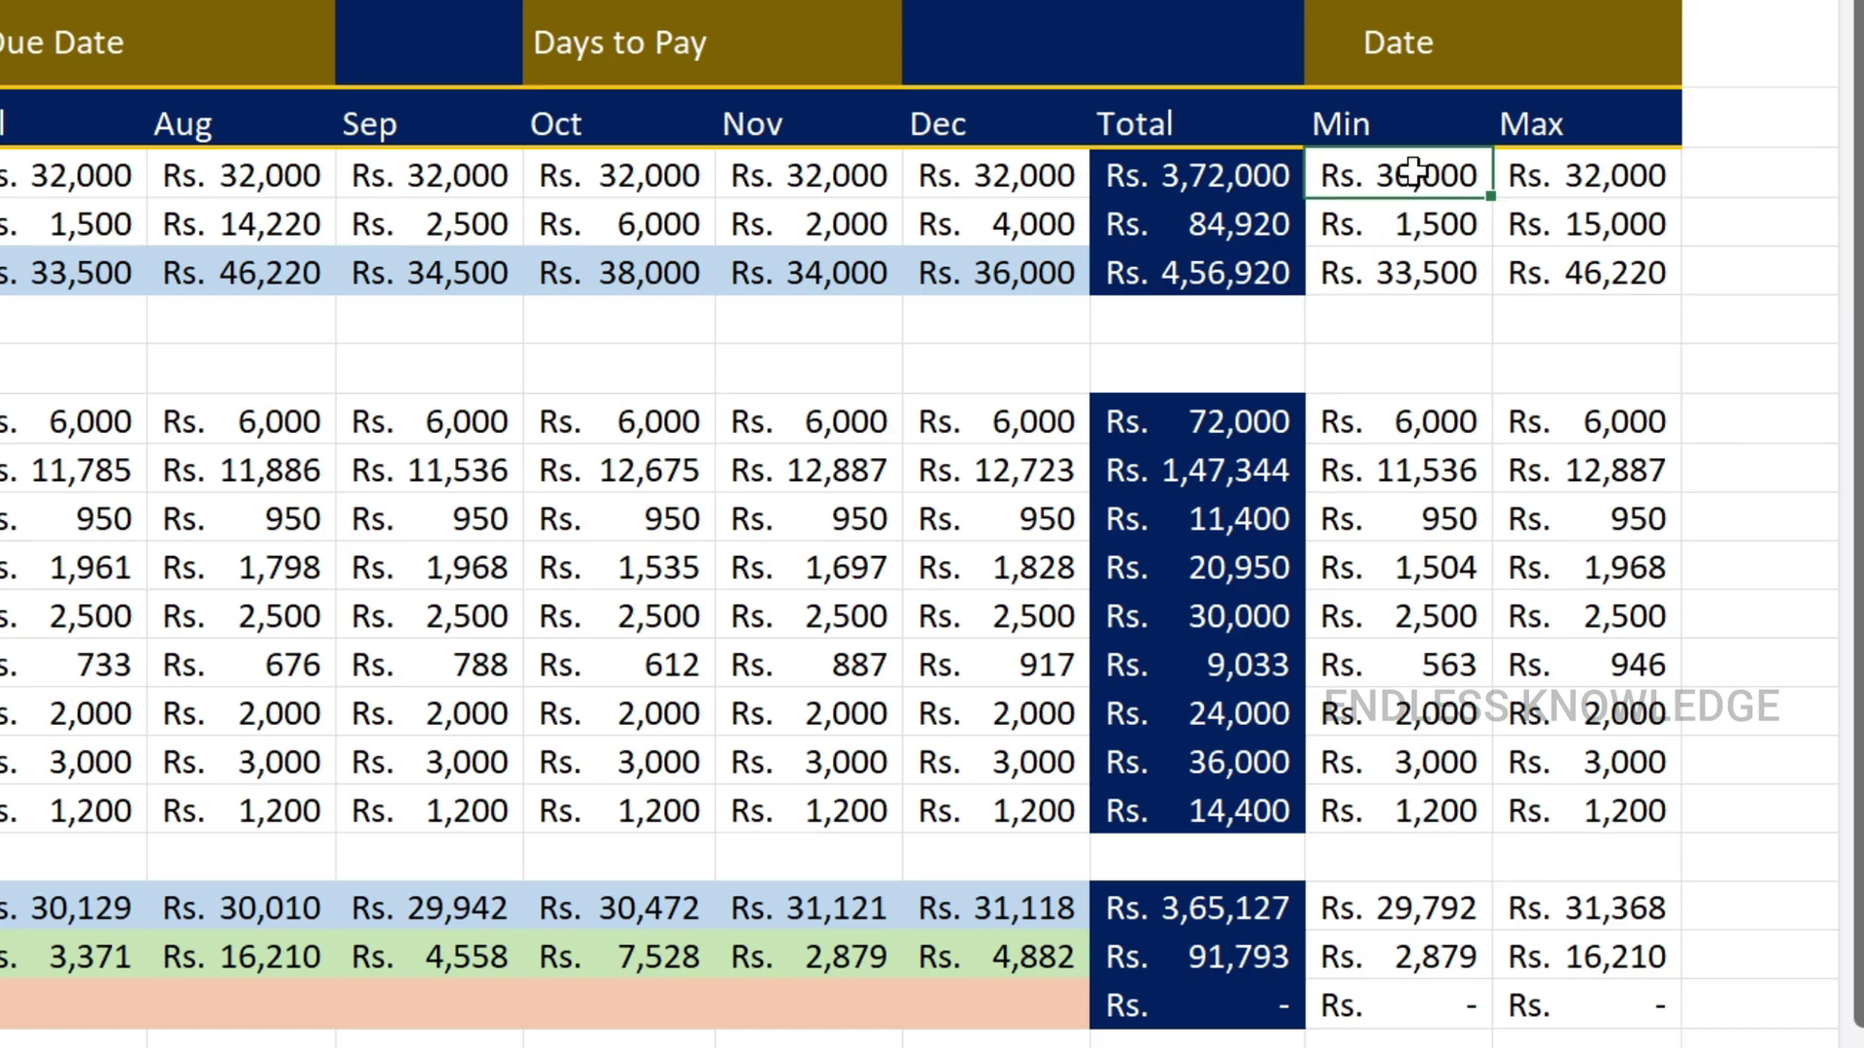
click(1627, 167)
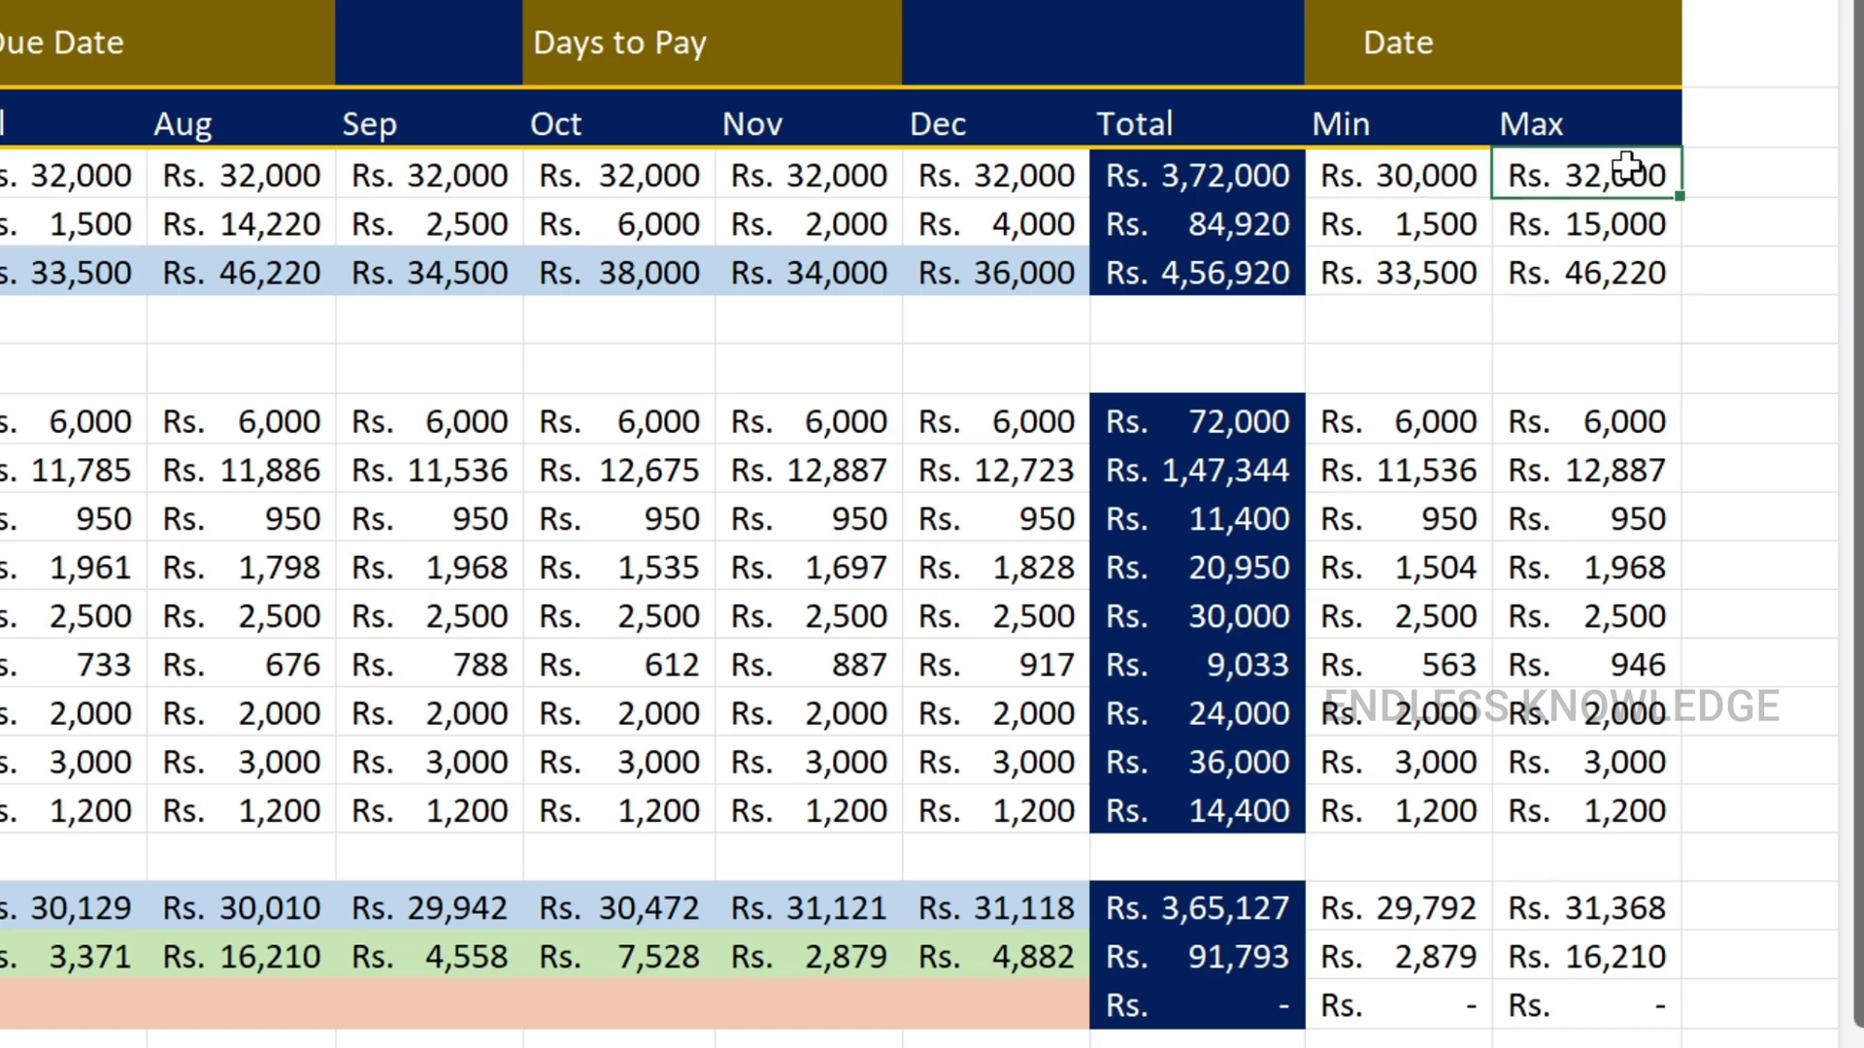
click(1413, 221)
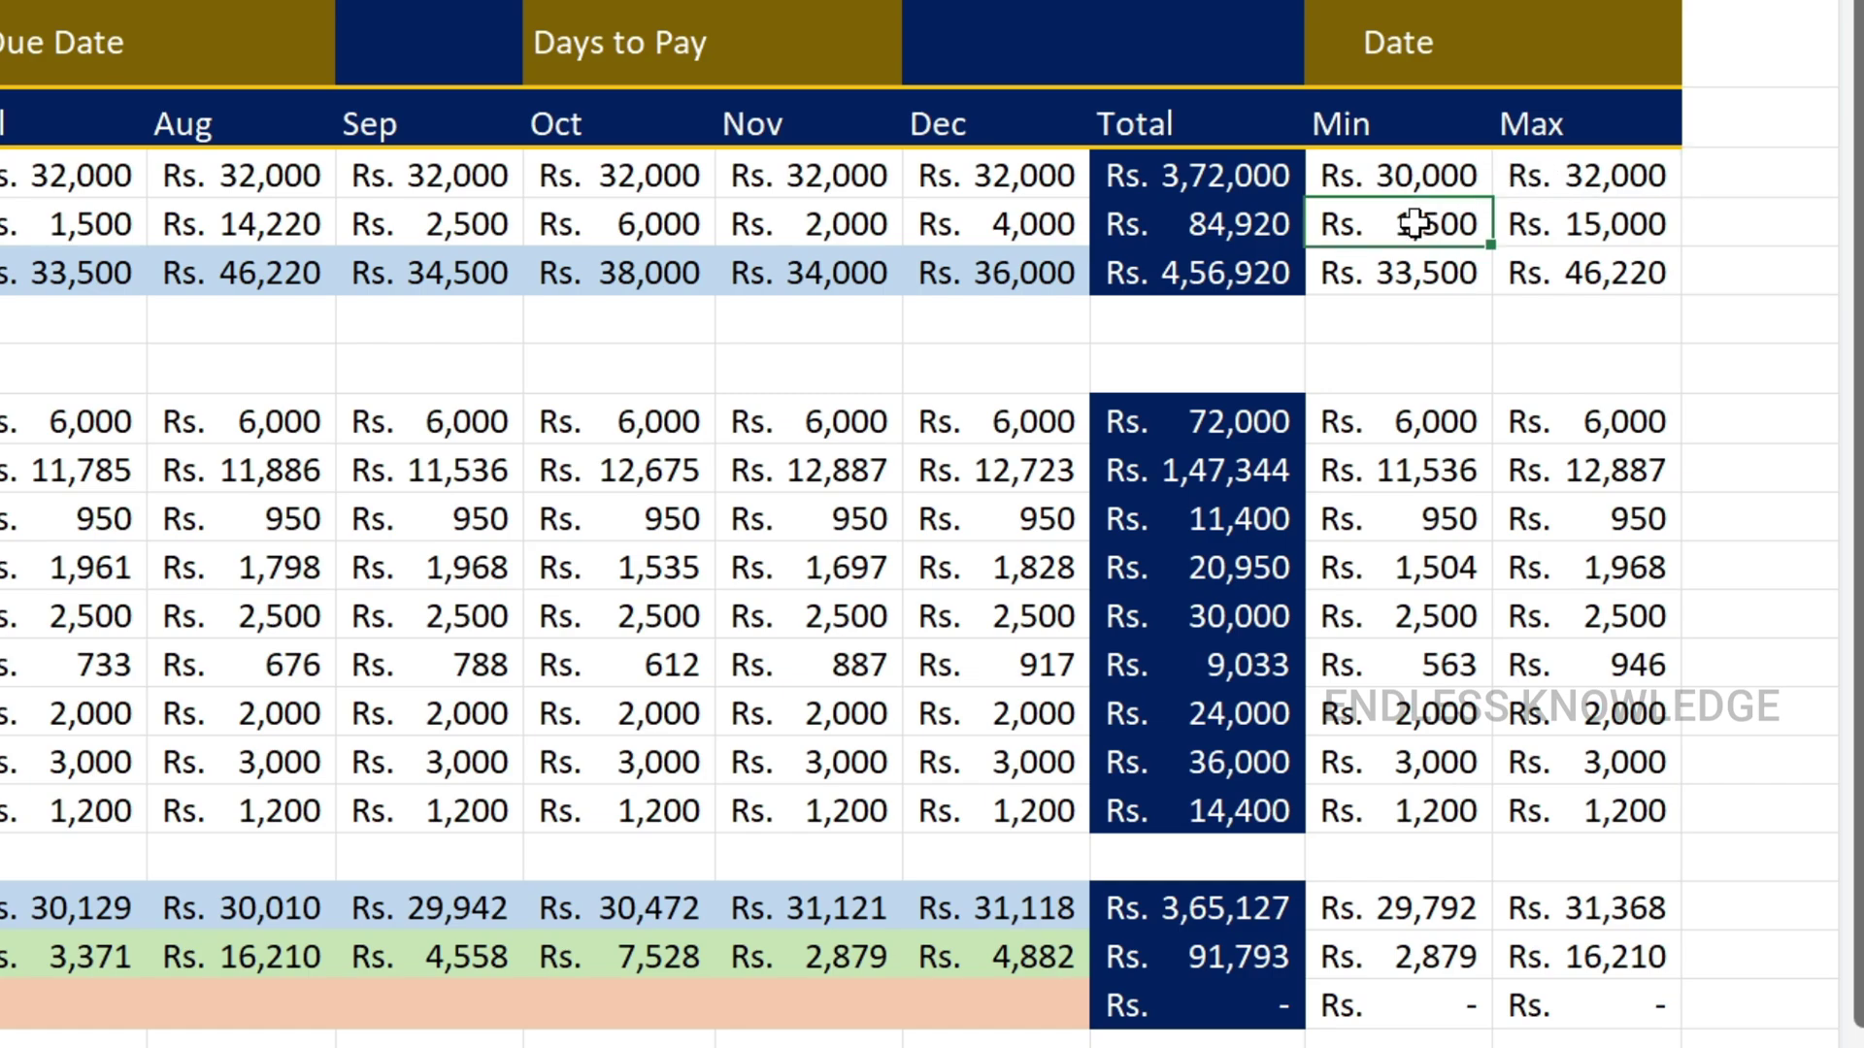
click(1587, 241)
click(1433, 471)
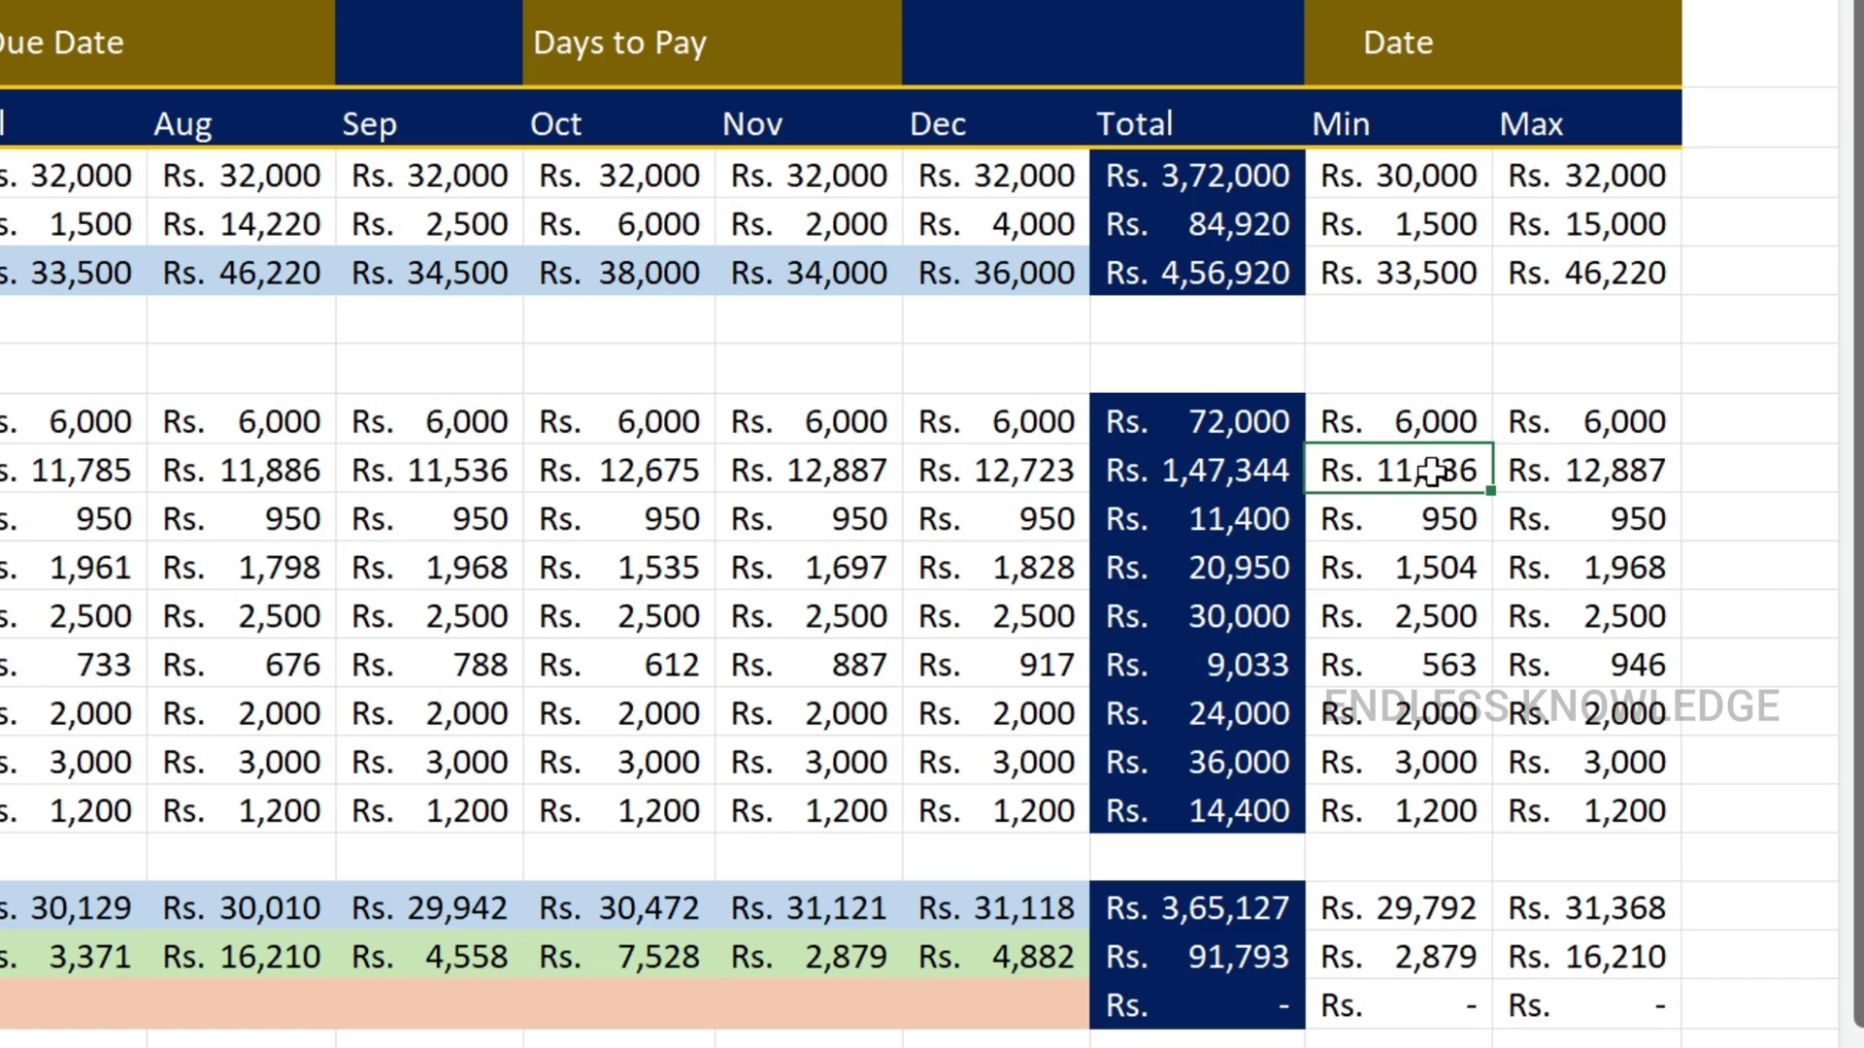
click(1565, 467)
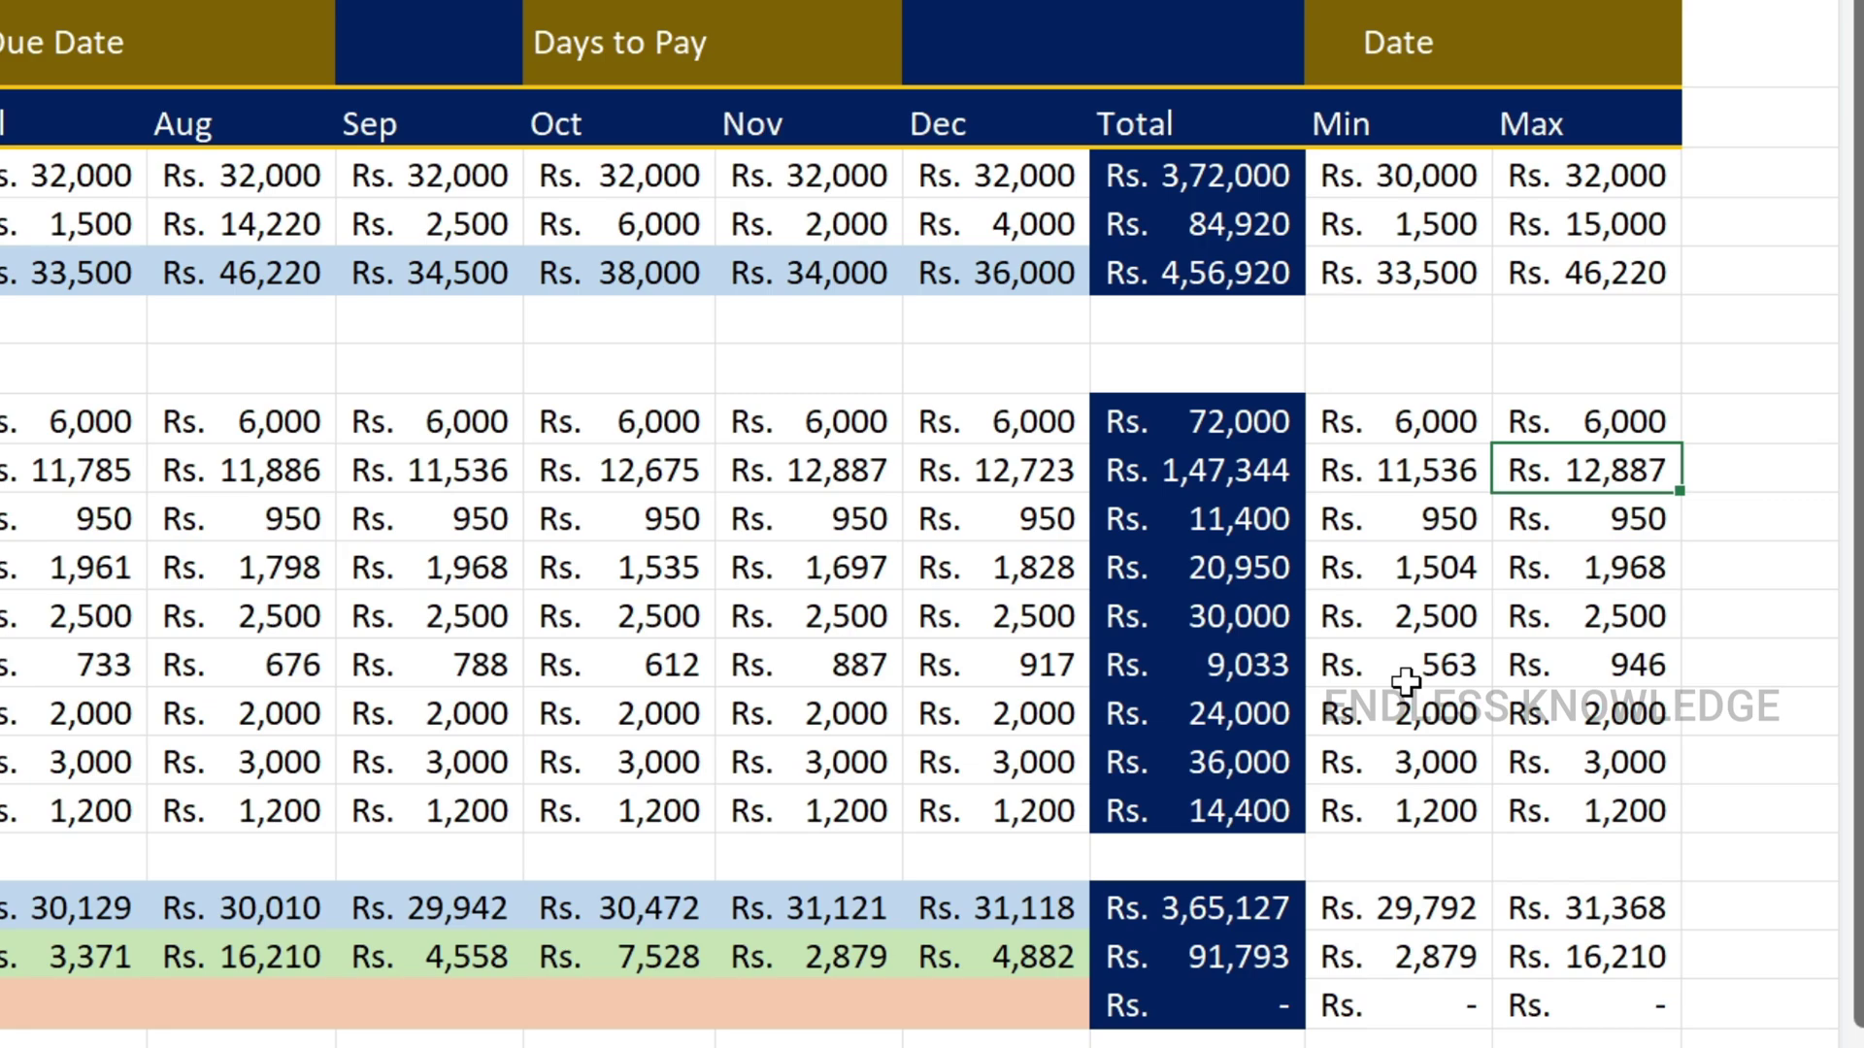
- Review the expense types in B8:B16 and identify which expenses are Fixed before calculating Total Loan
click(709, 913)
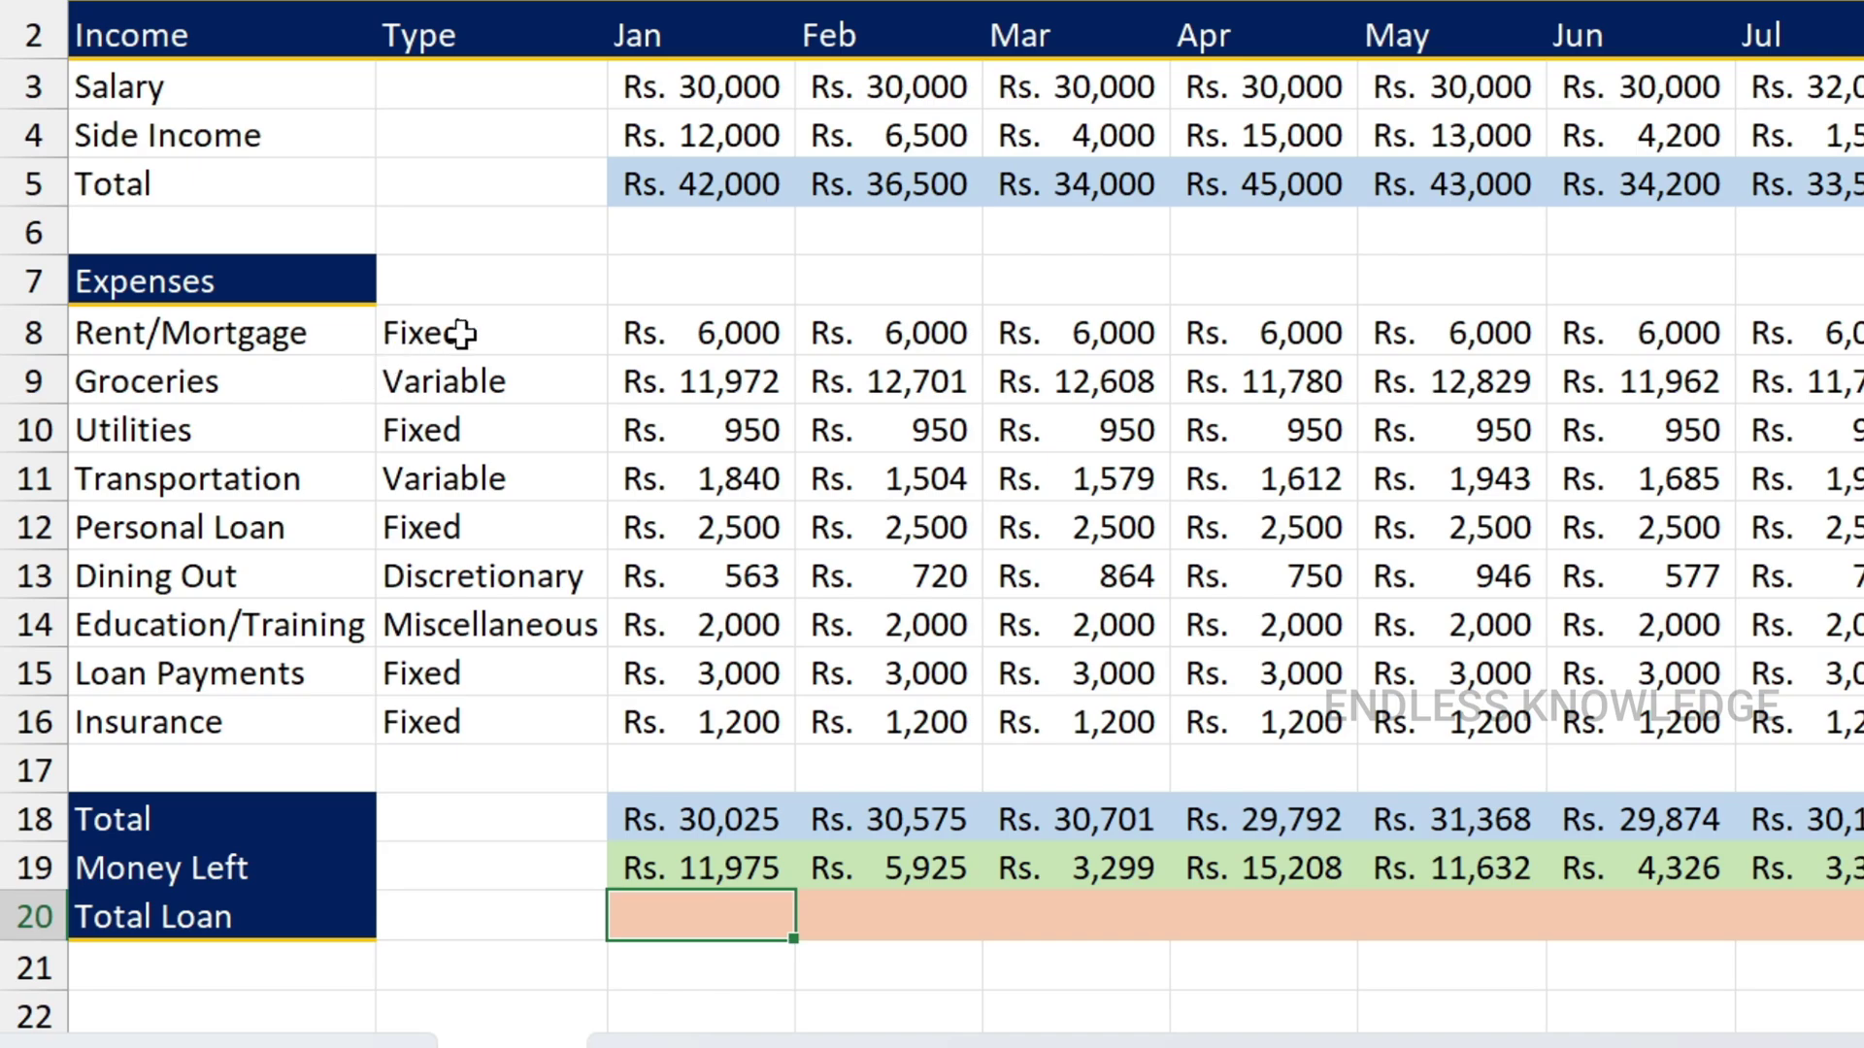
drag(541, 329, 512, 723)
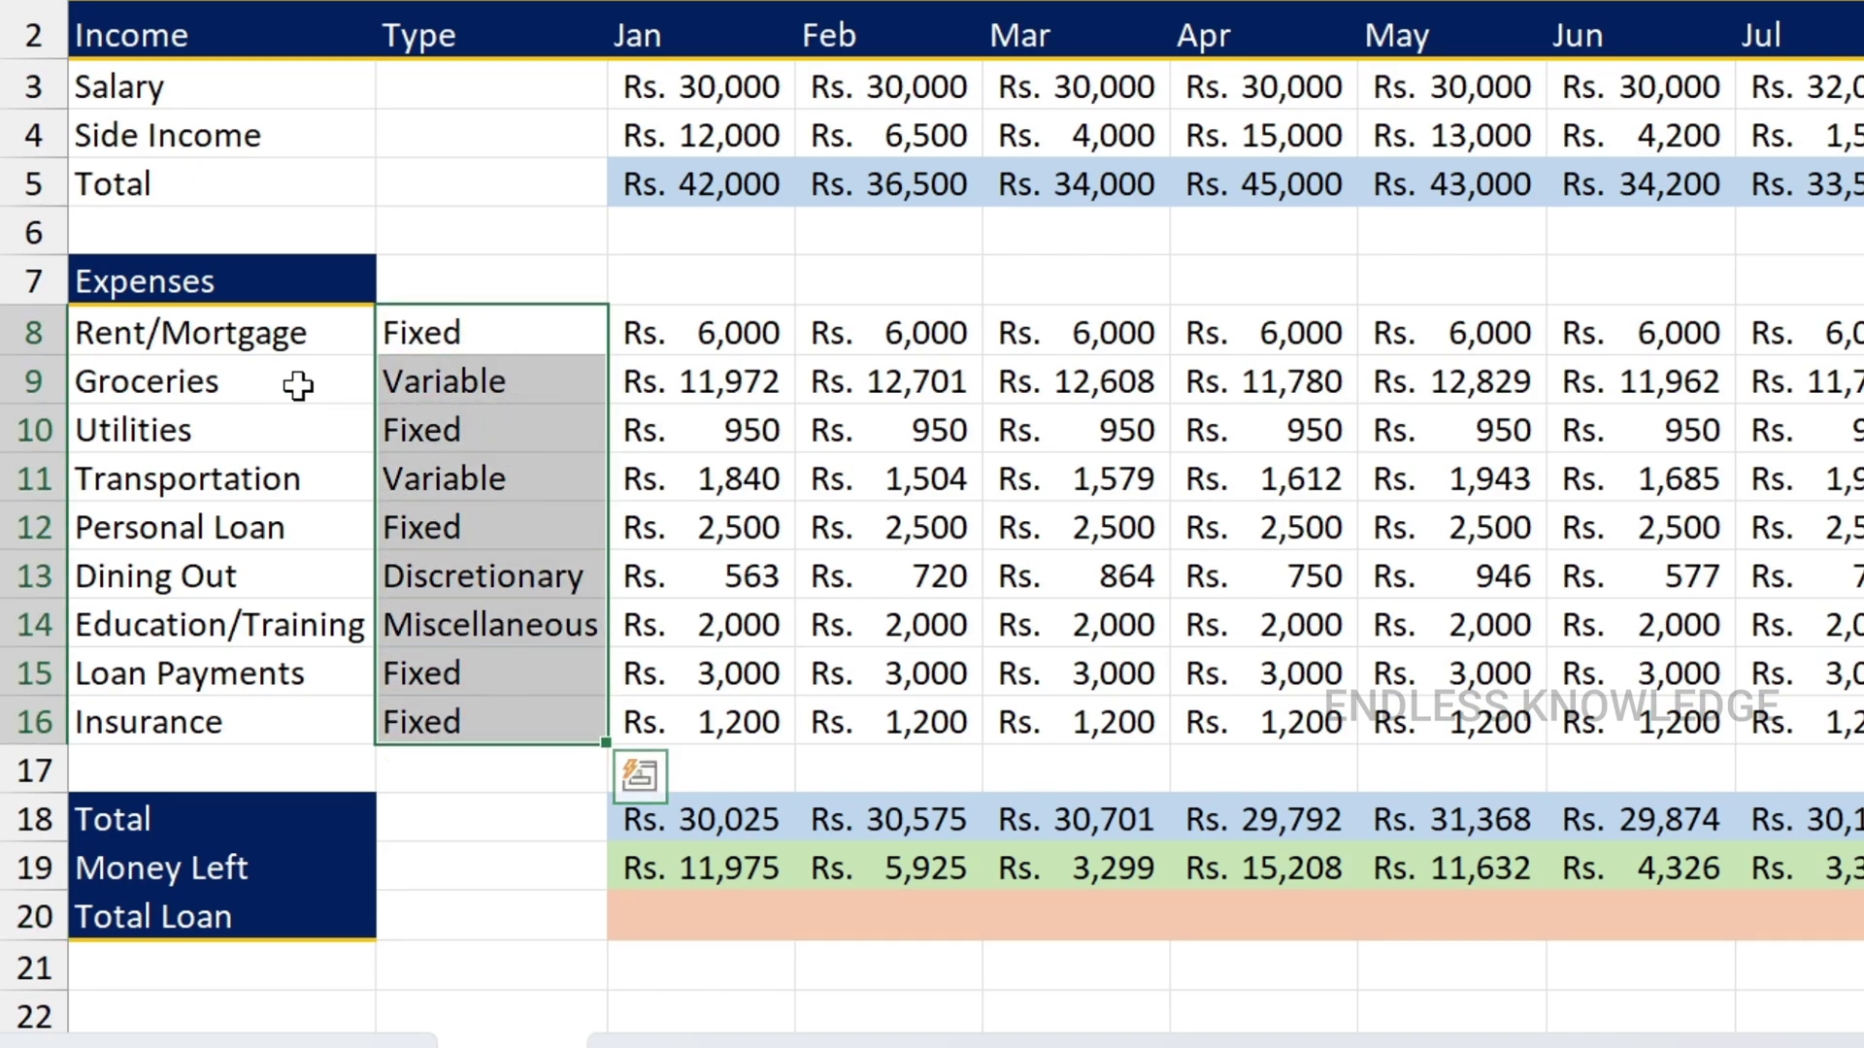
click(114, 331)
click(158, 427)
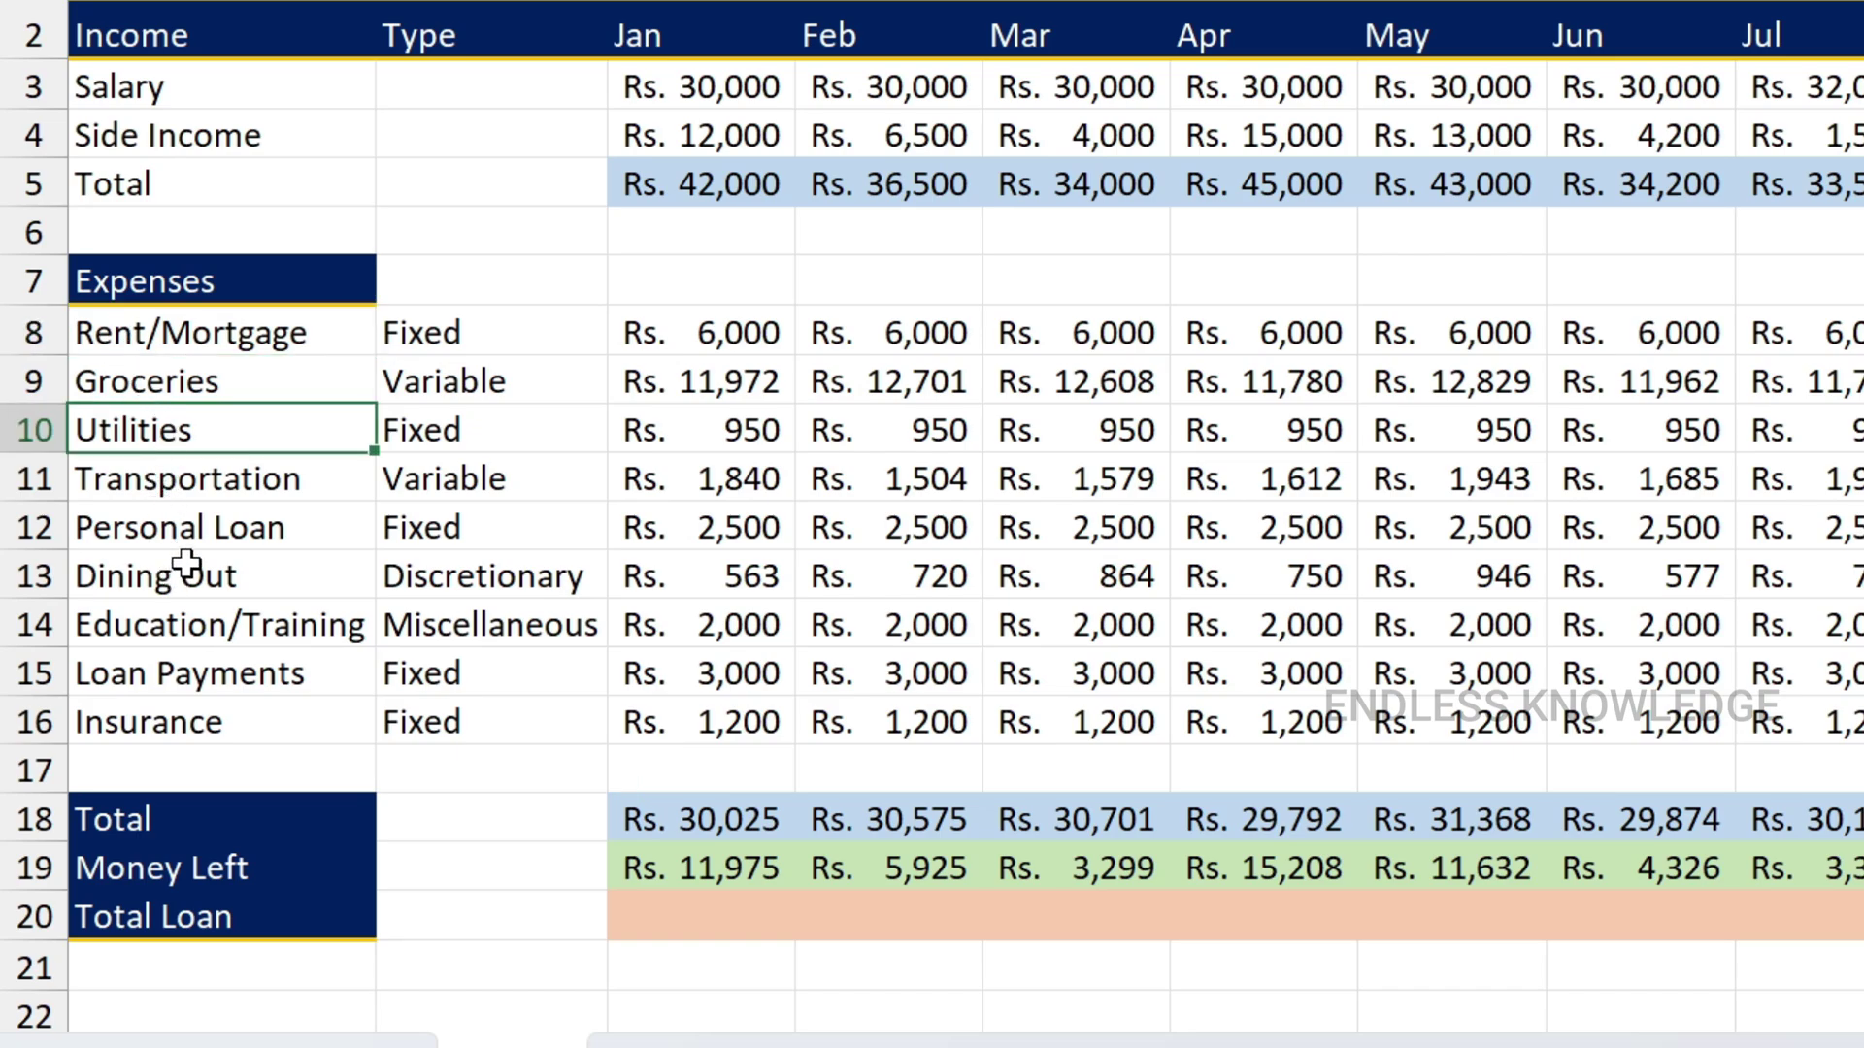
click(194, 528)
click(195, 676)
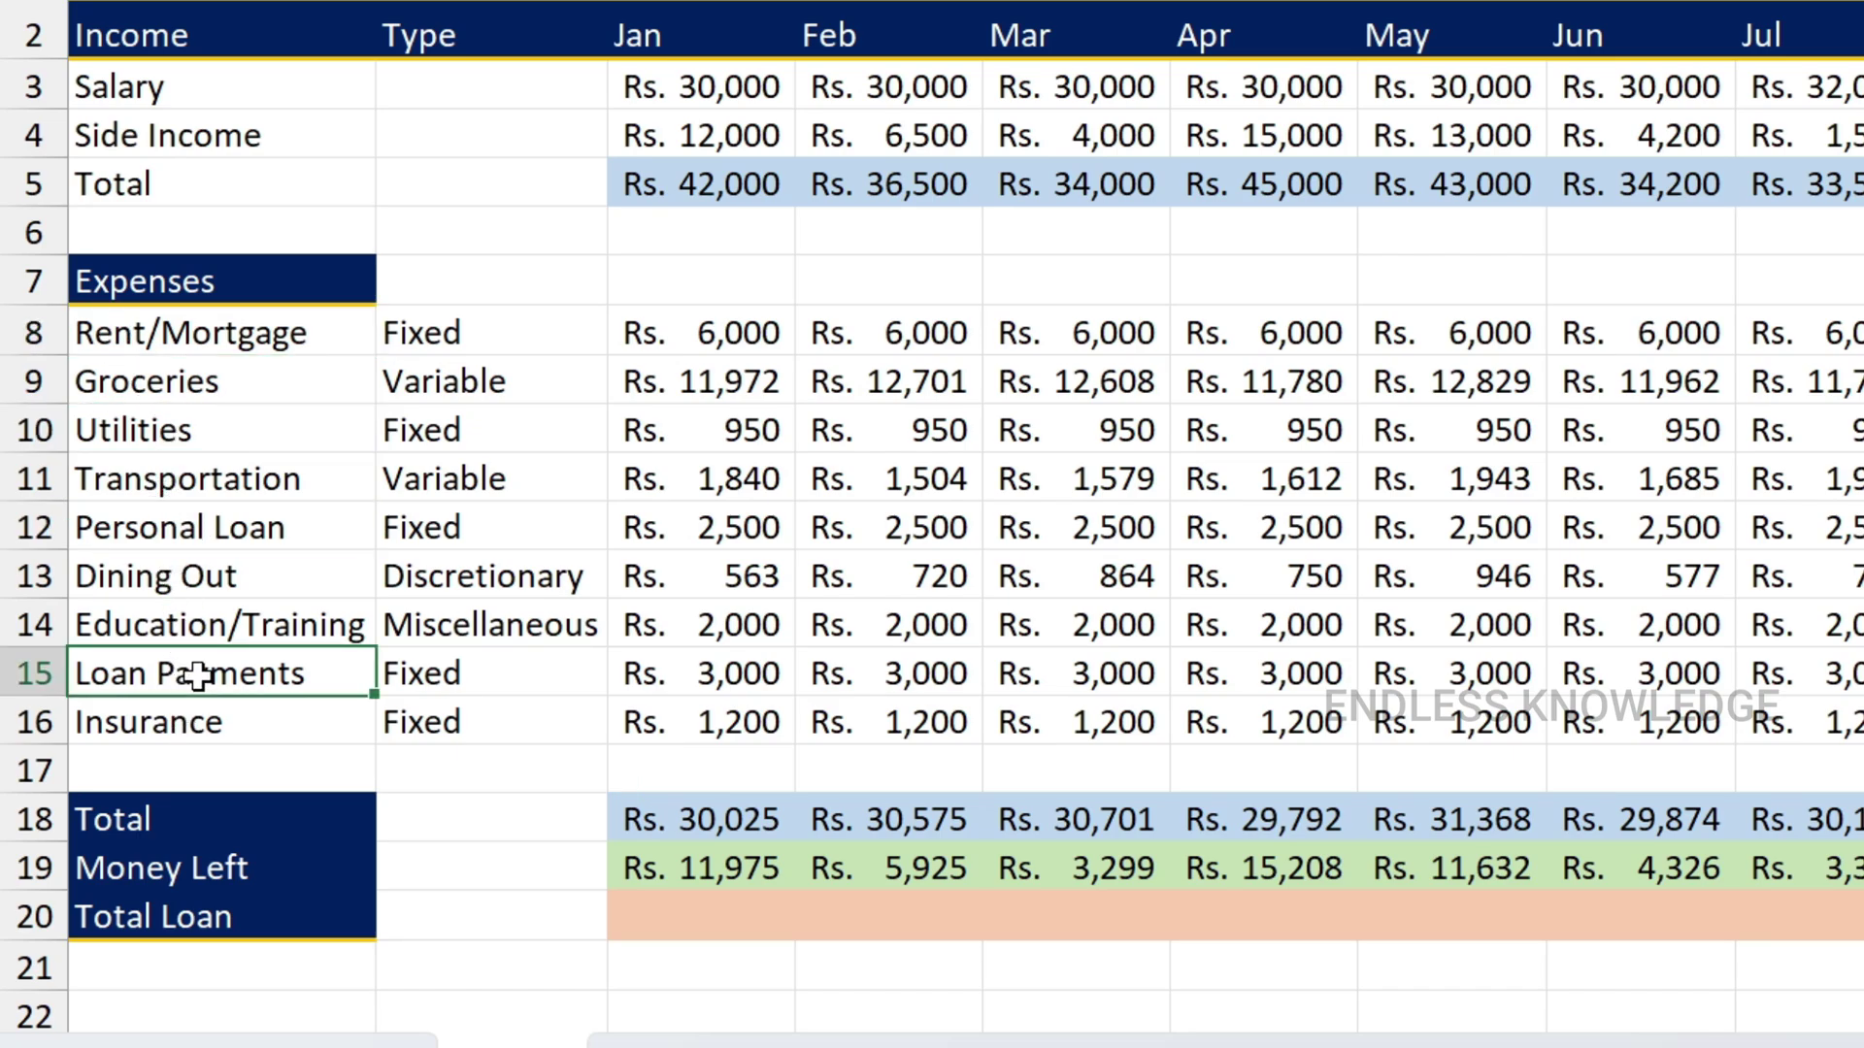
click(278, 726)
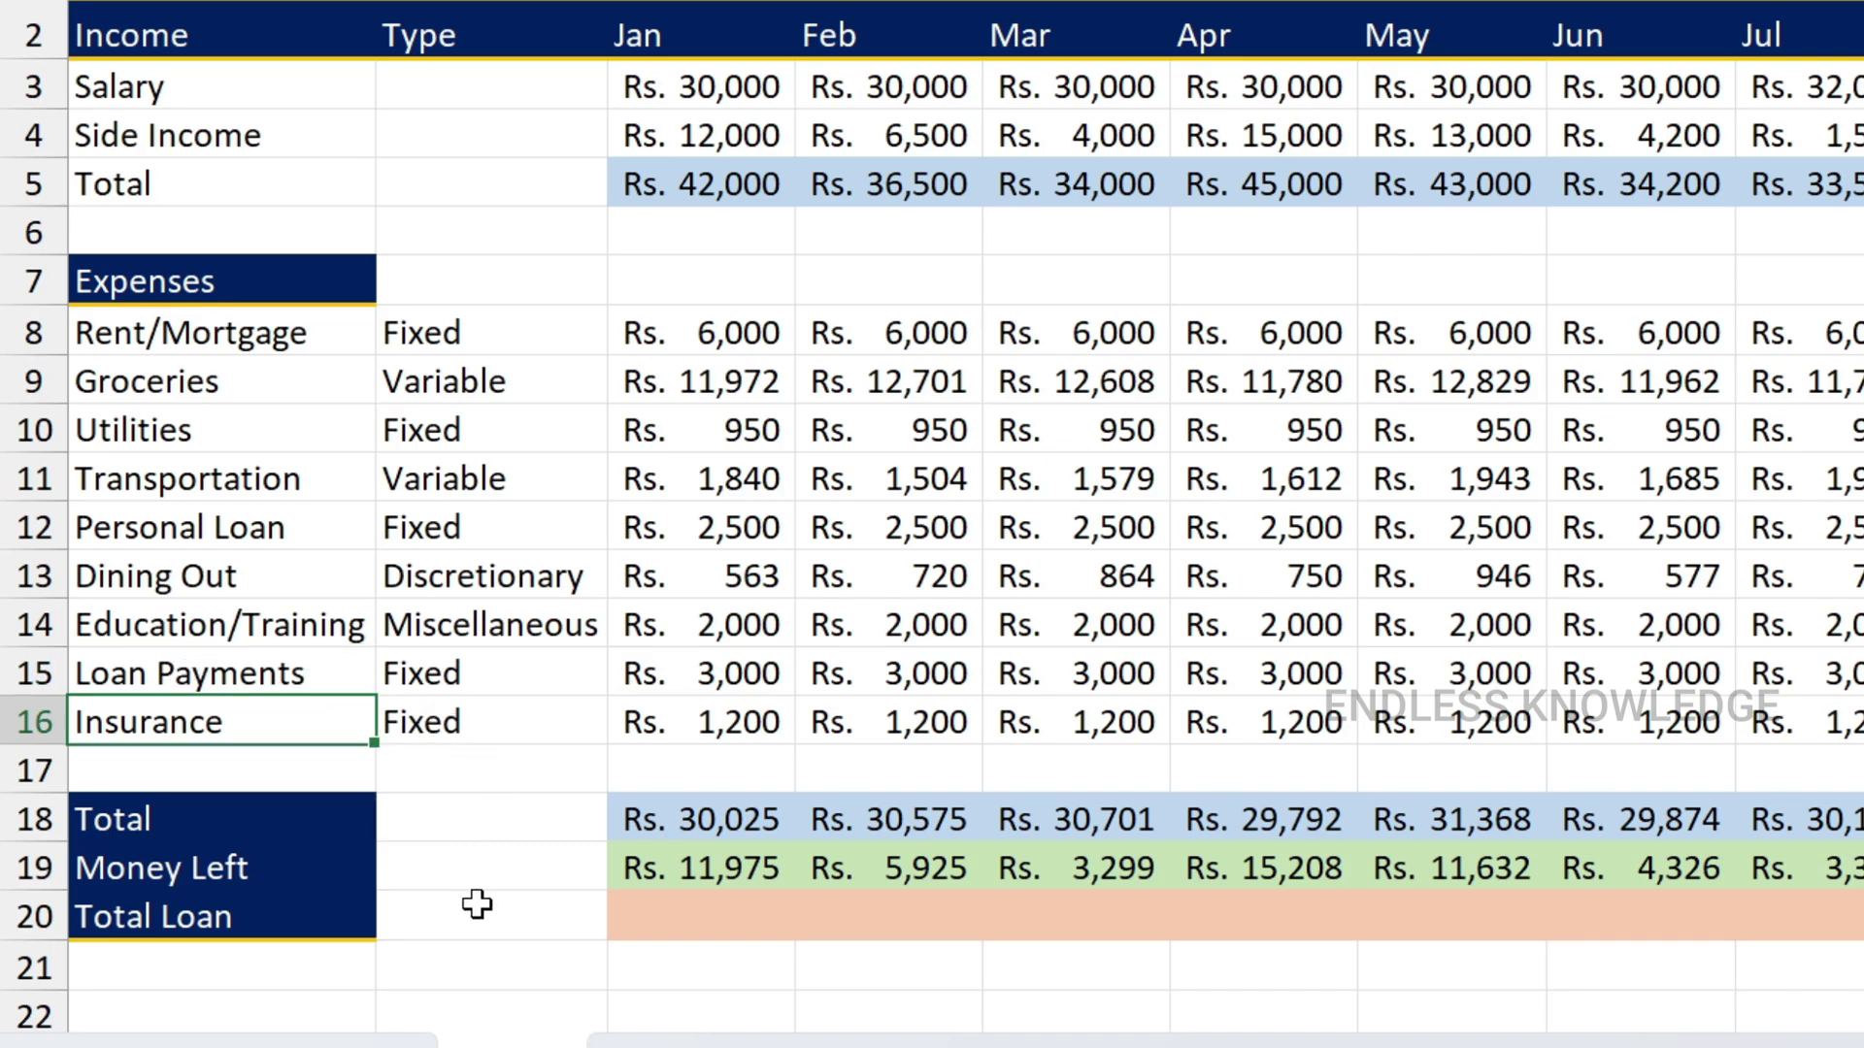
click(709, 934)
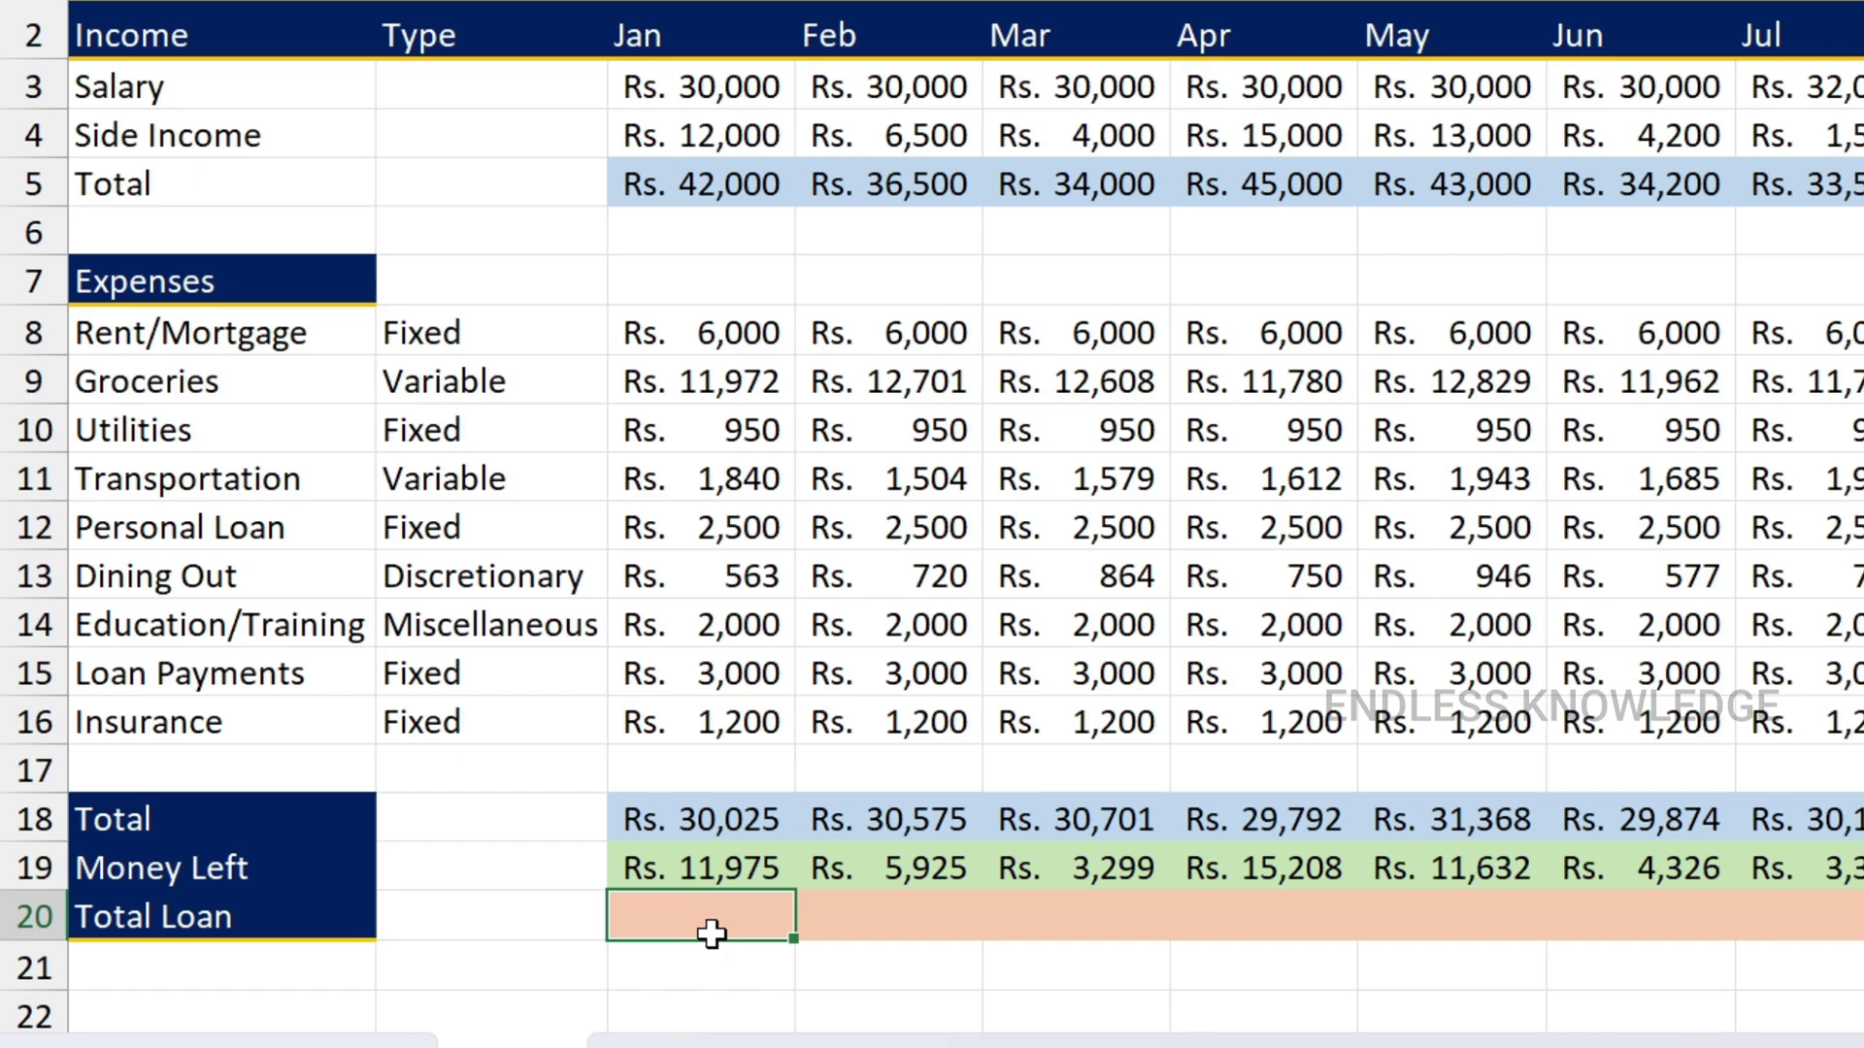
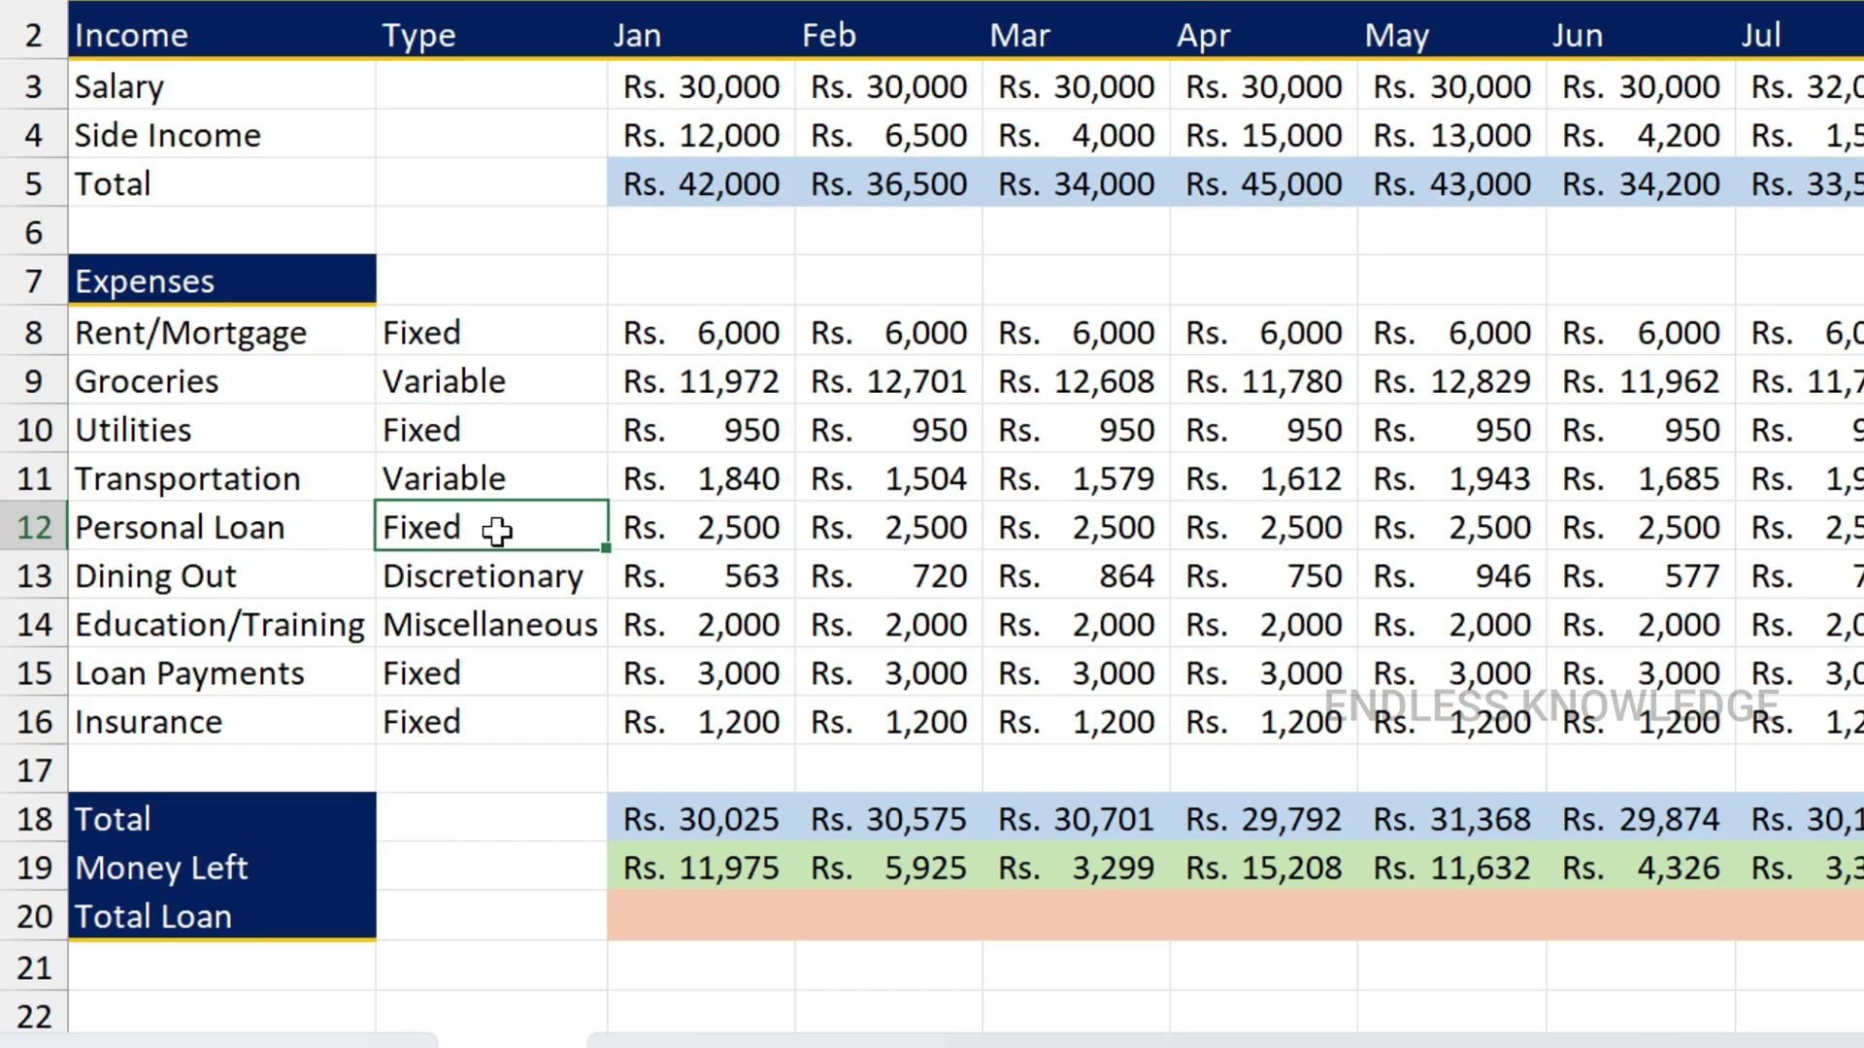
click(478, 719)
click(488, 671)
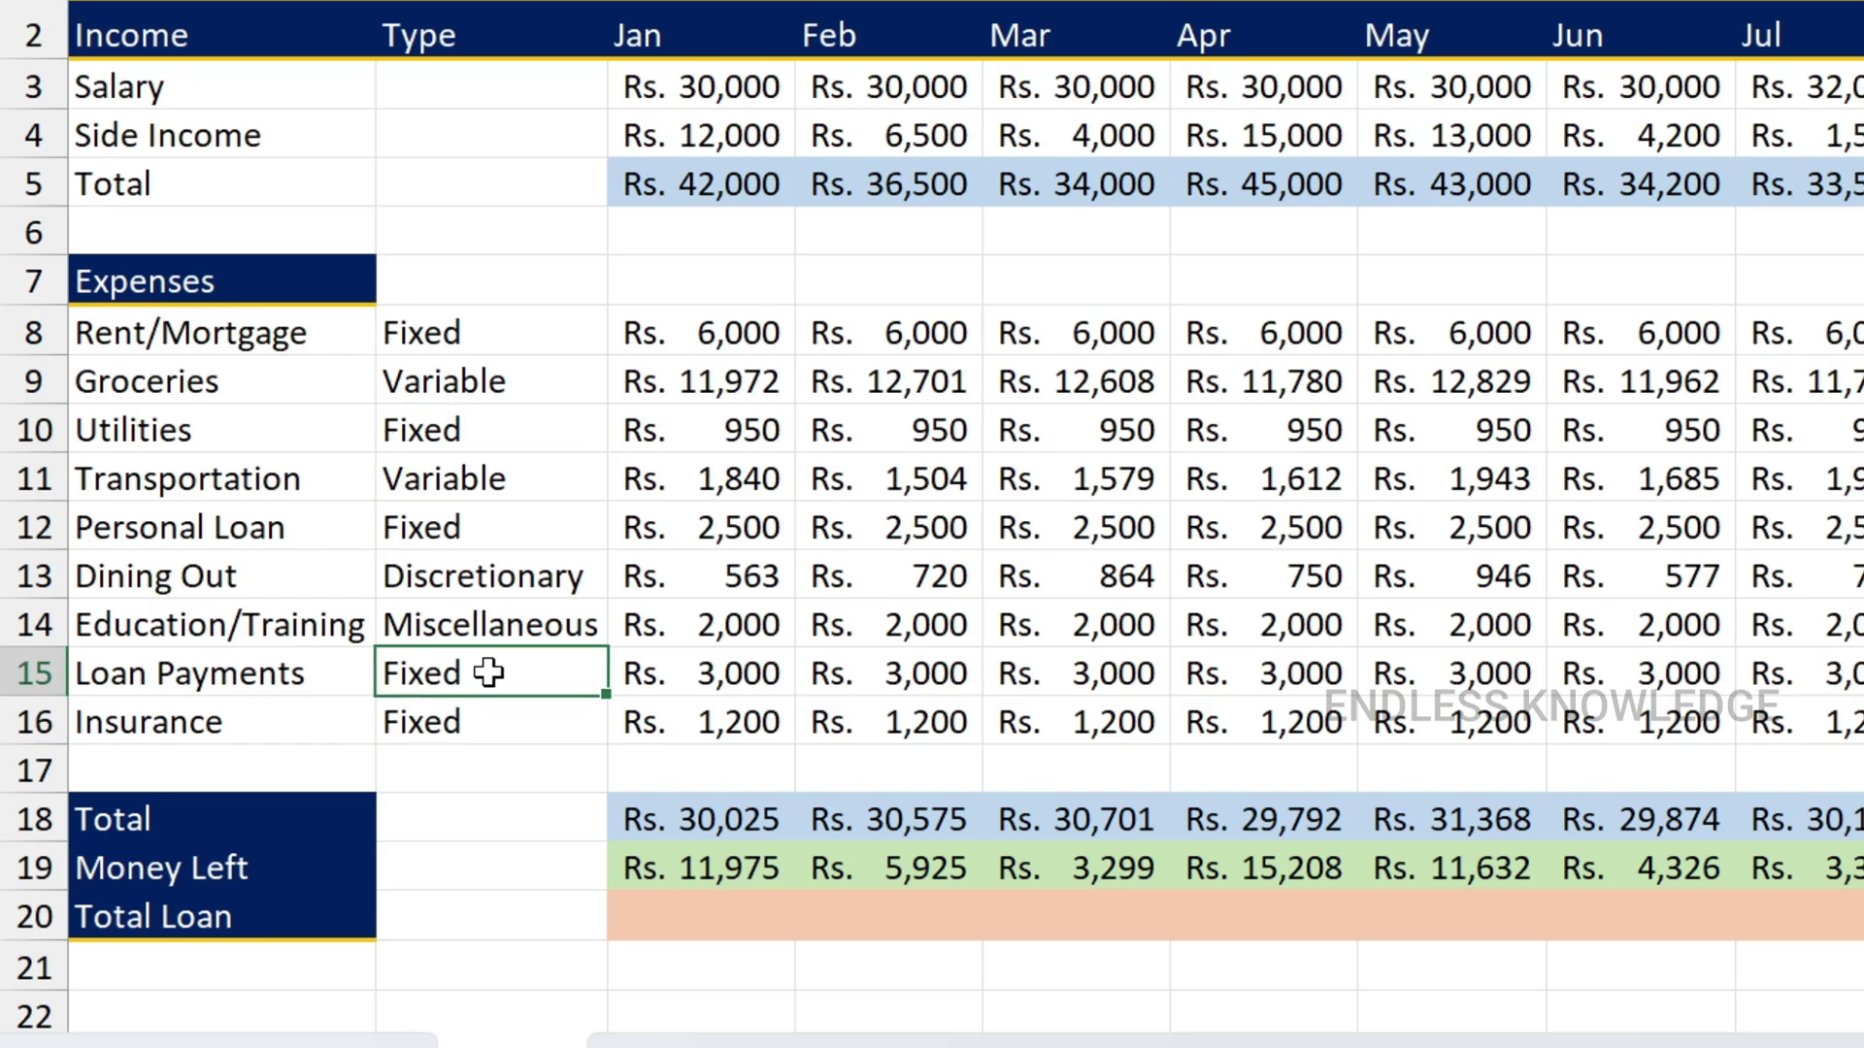
click(448, 341)
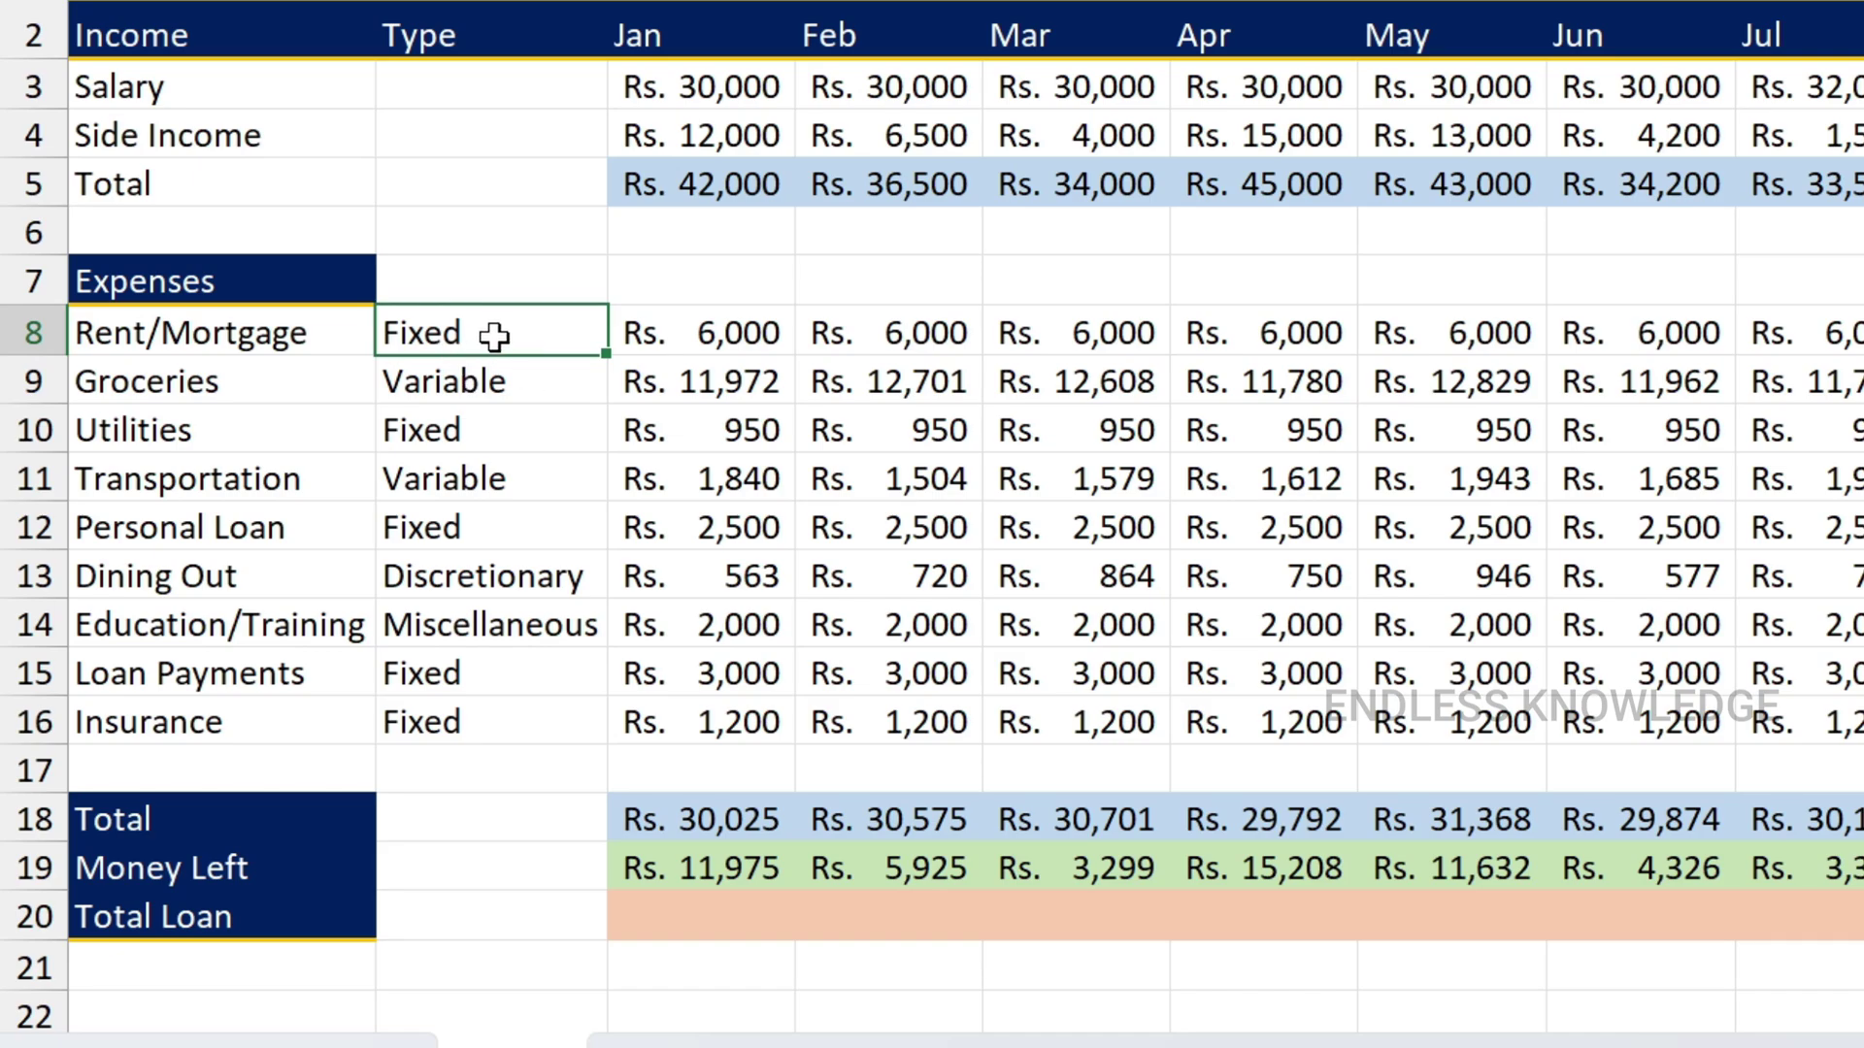
drag(259, 333, 902, 709)
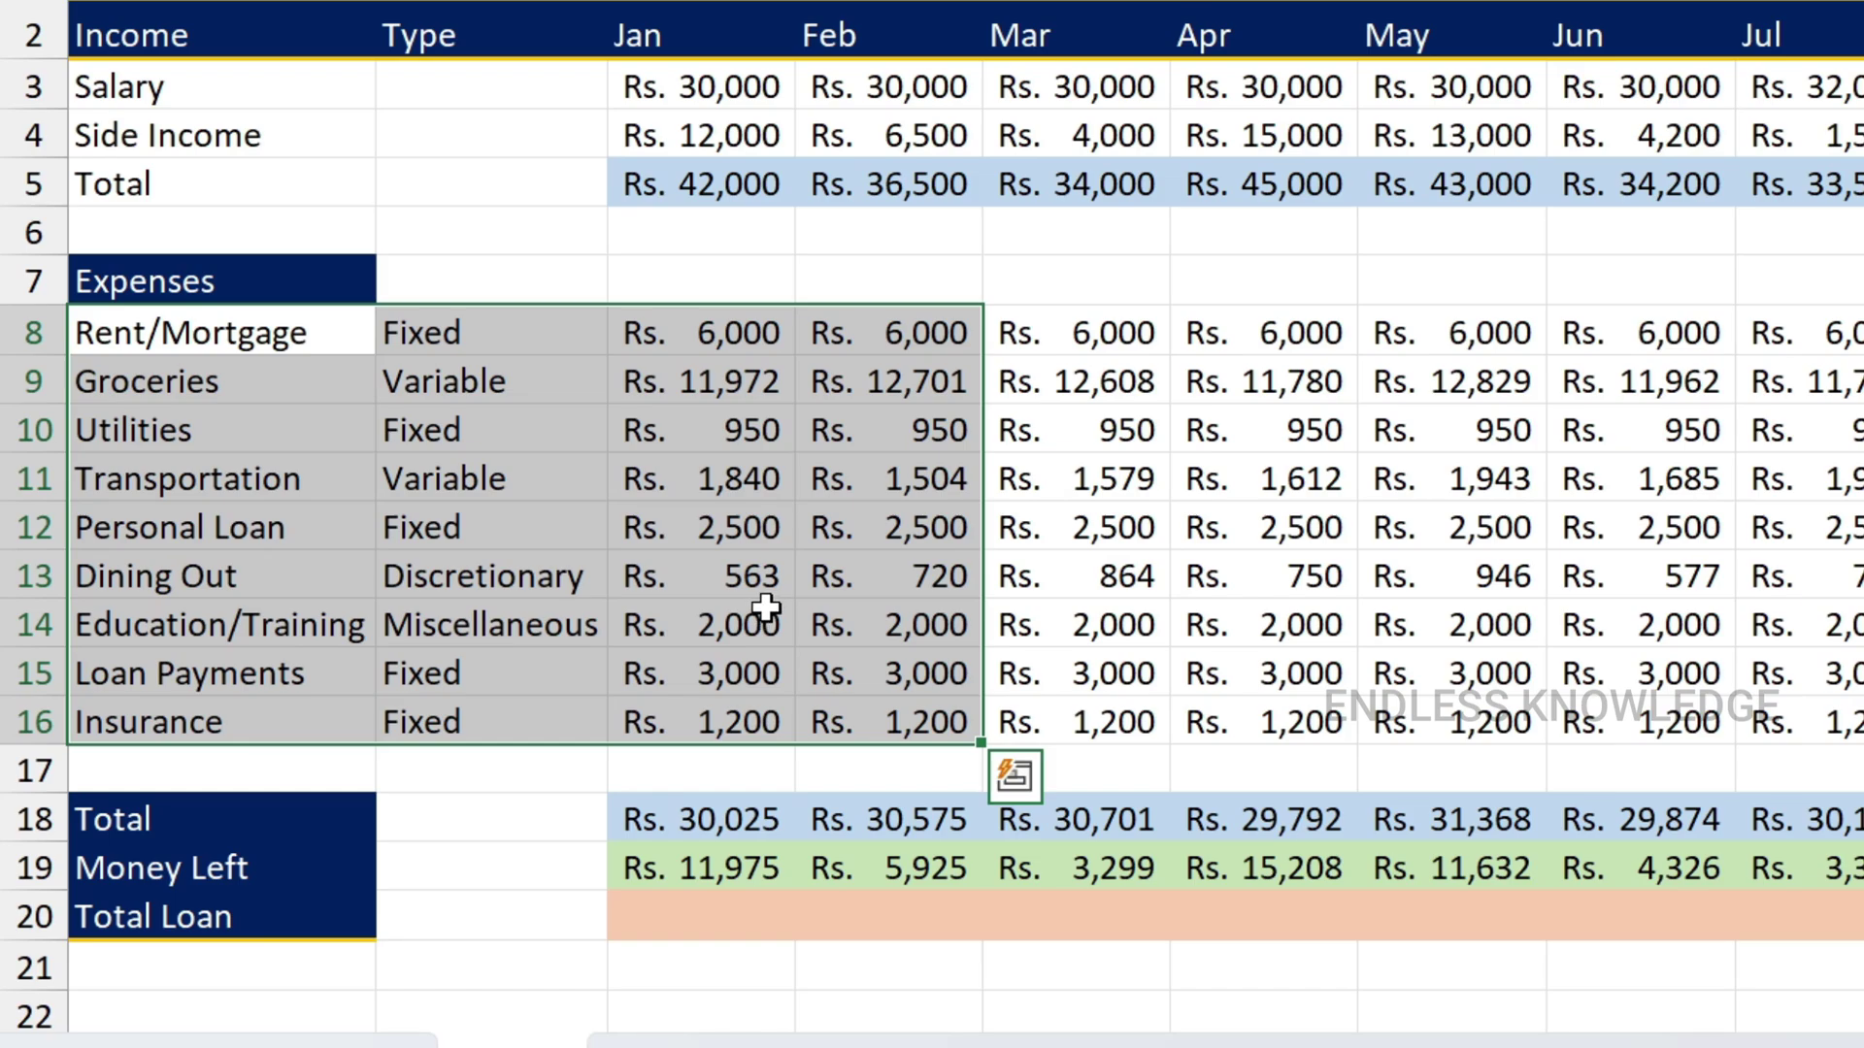
- Calculate January's Total Loan in C20 from the fixed expenses with the formula =SUMIF(B8:B16,"Fixed",C8:C16)
click(738, 921)
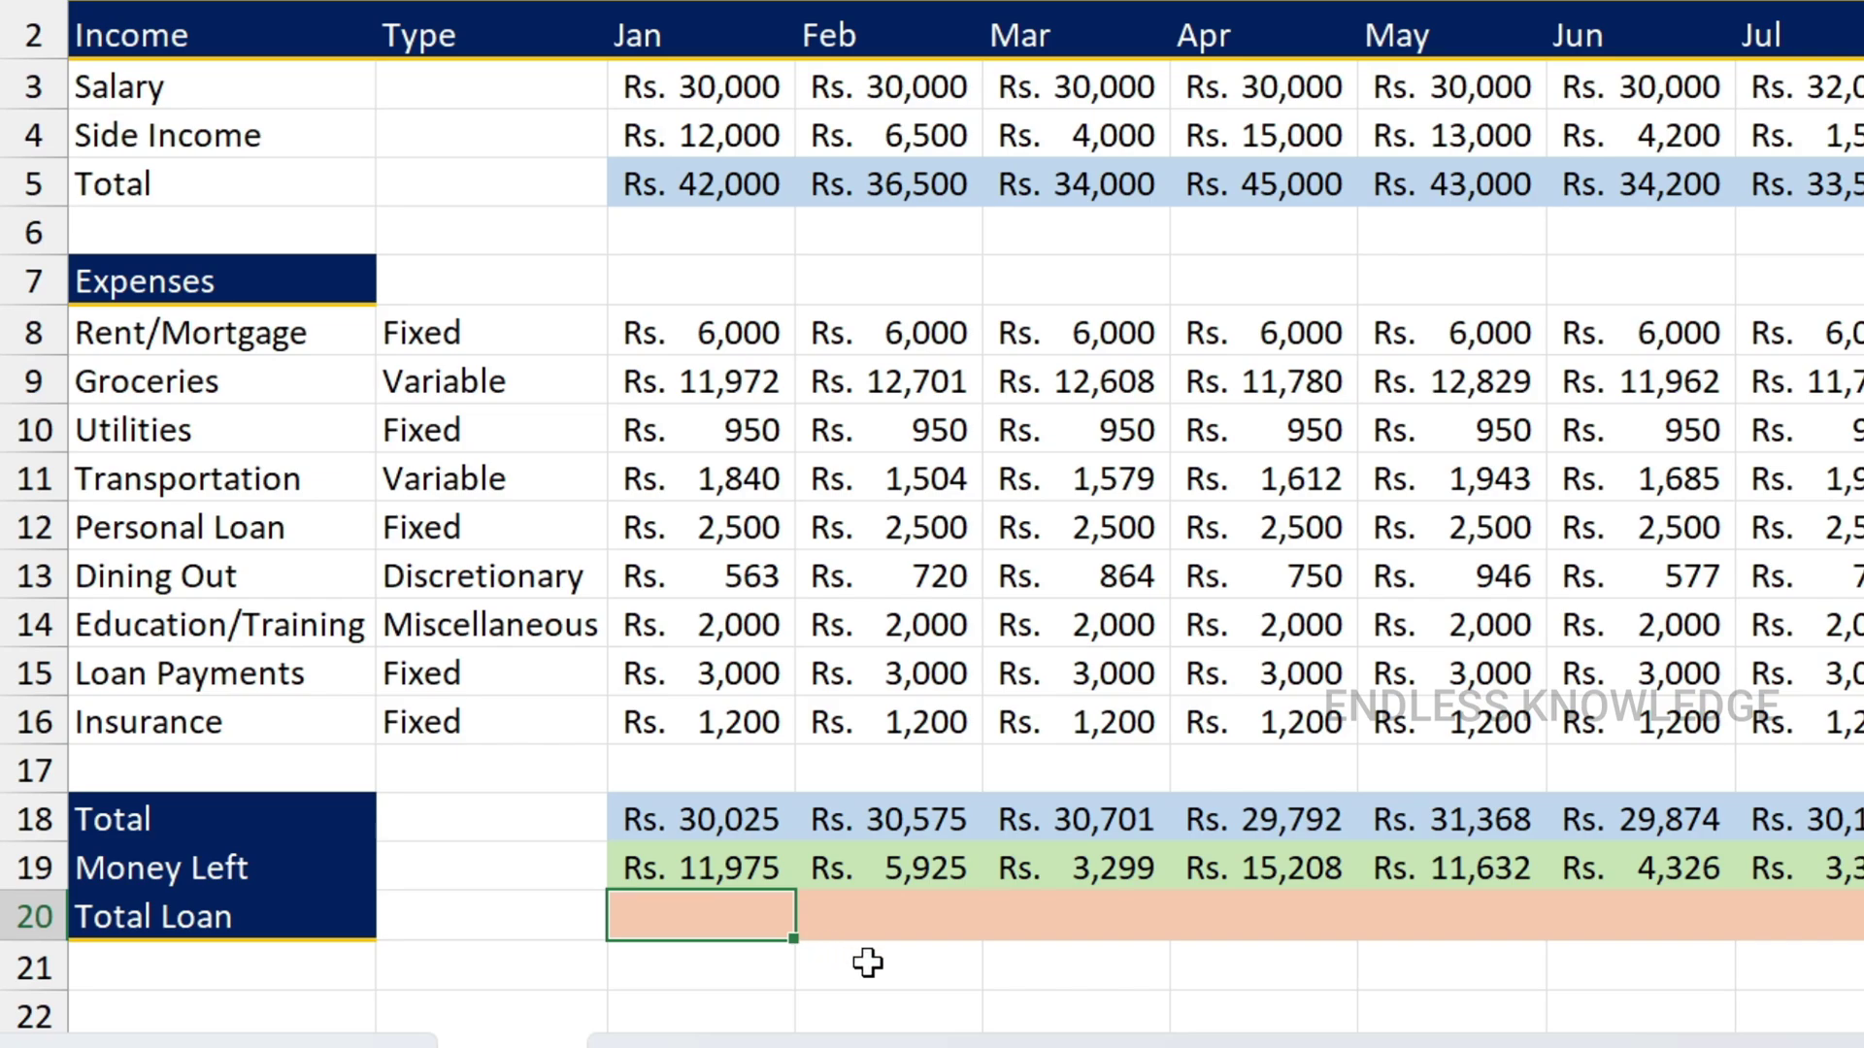
text(=sum)
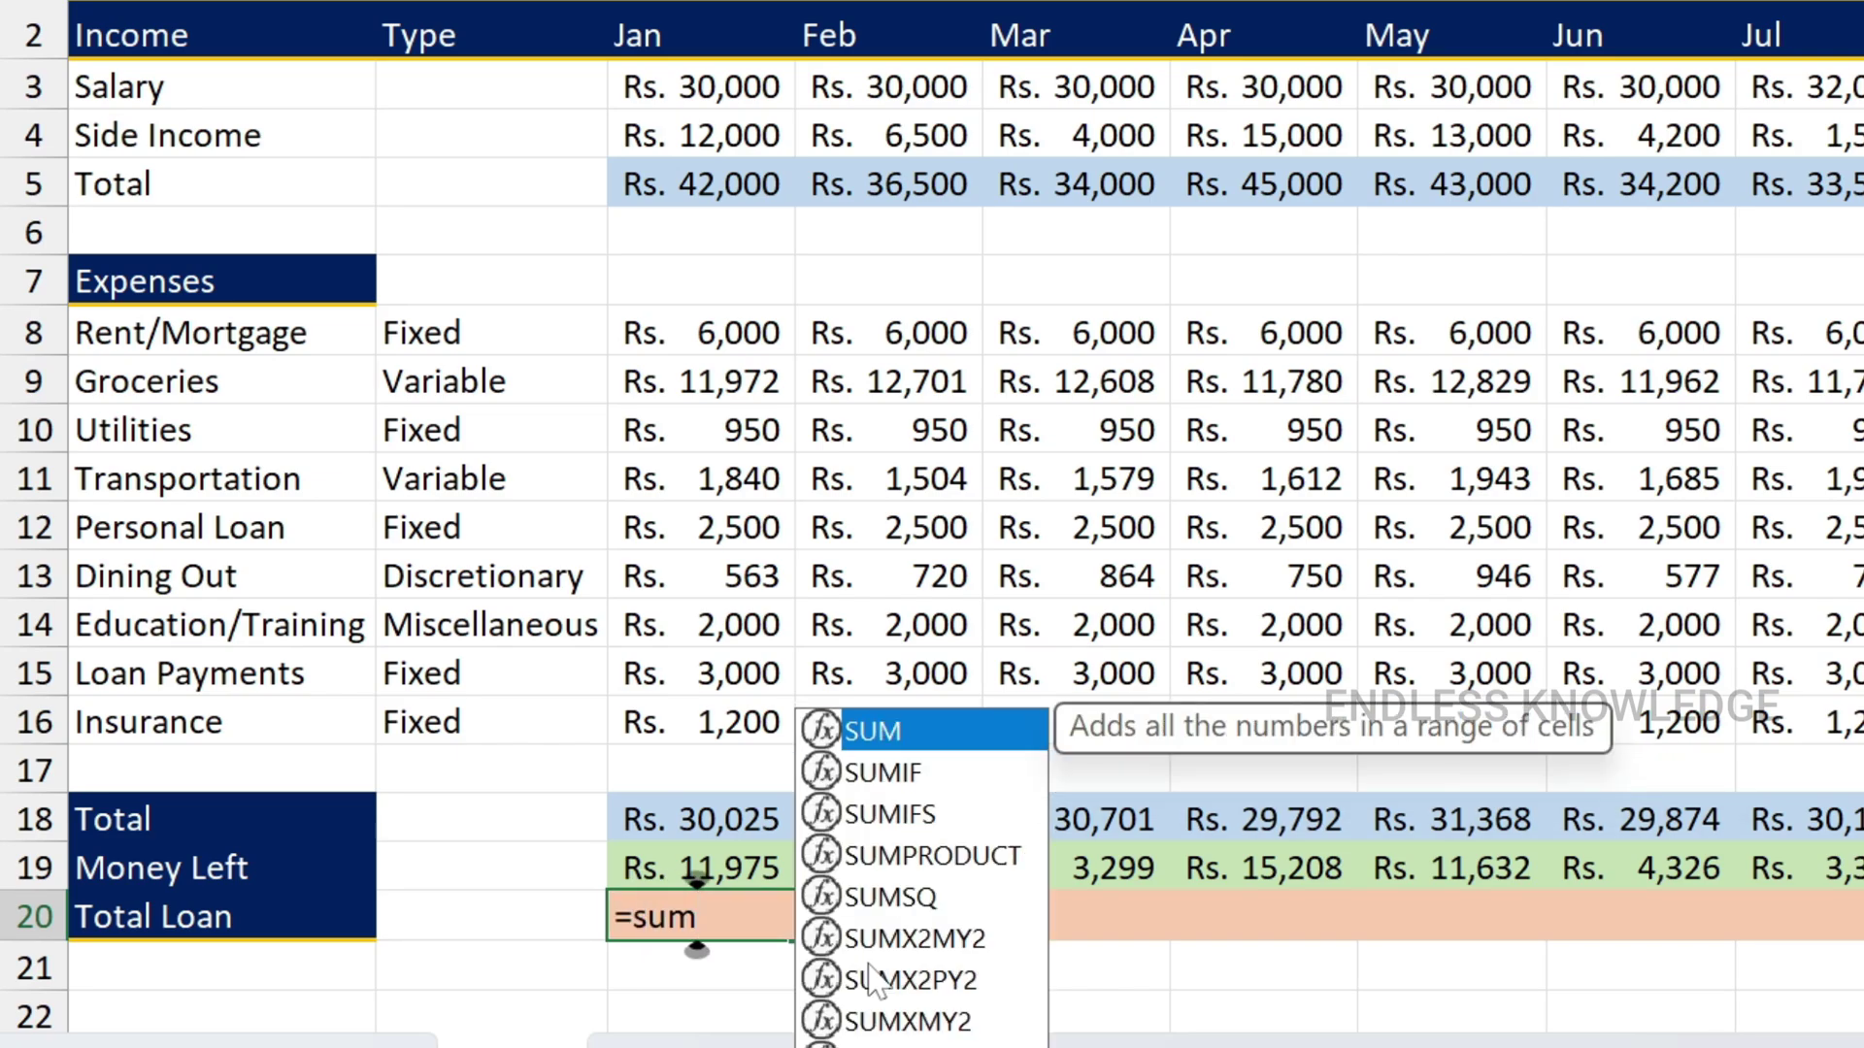
text(if)
key(Tab)
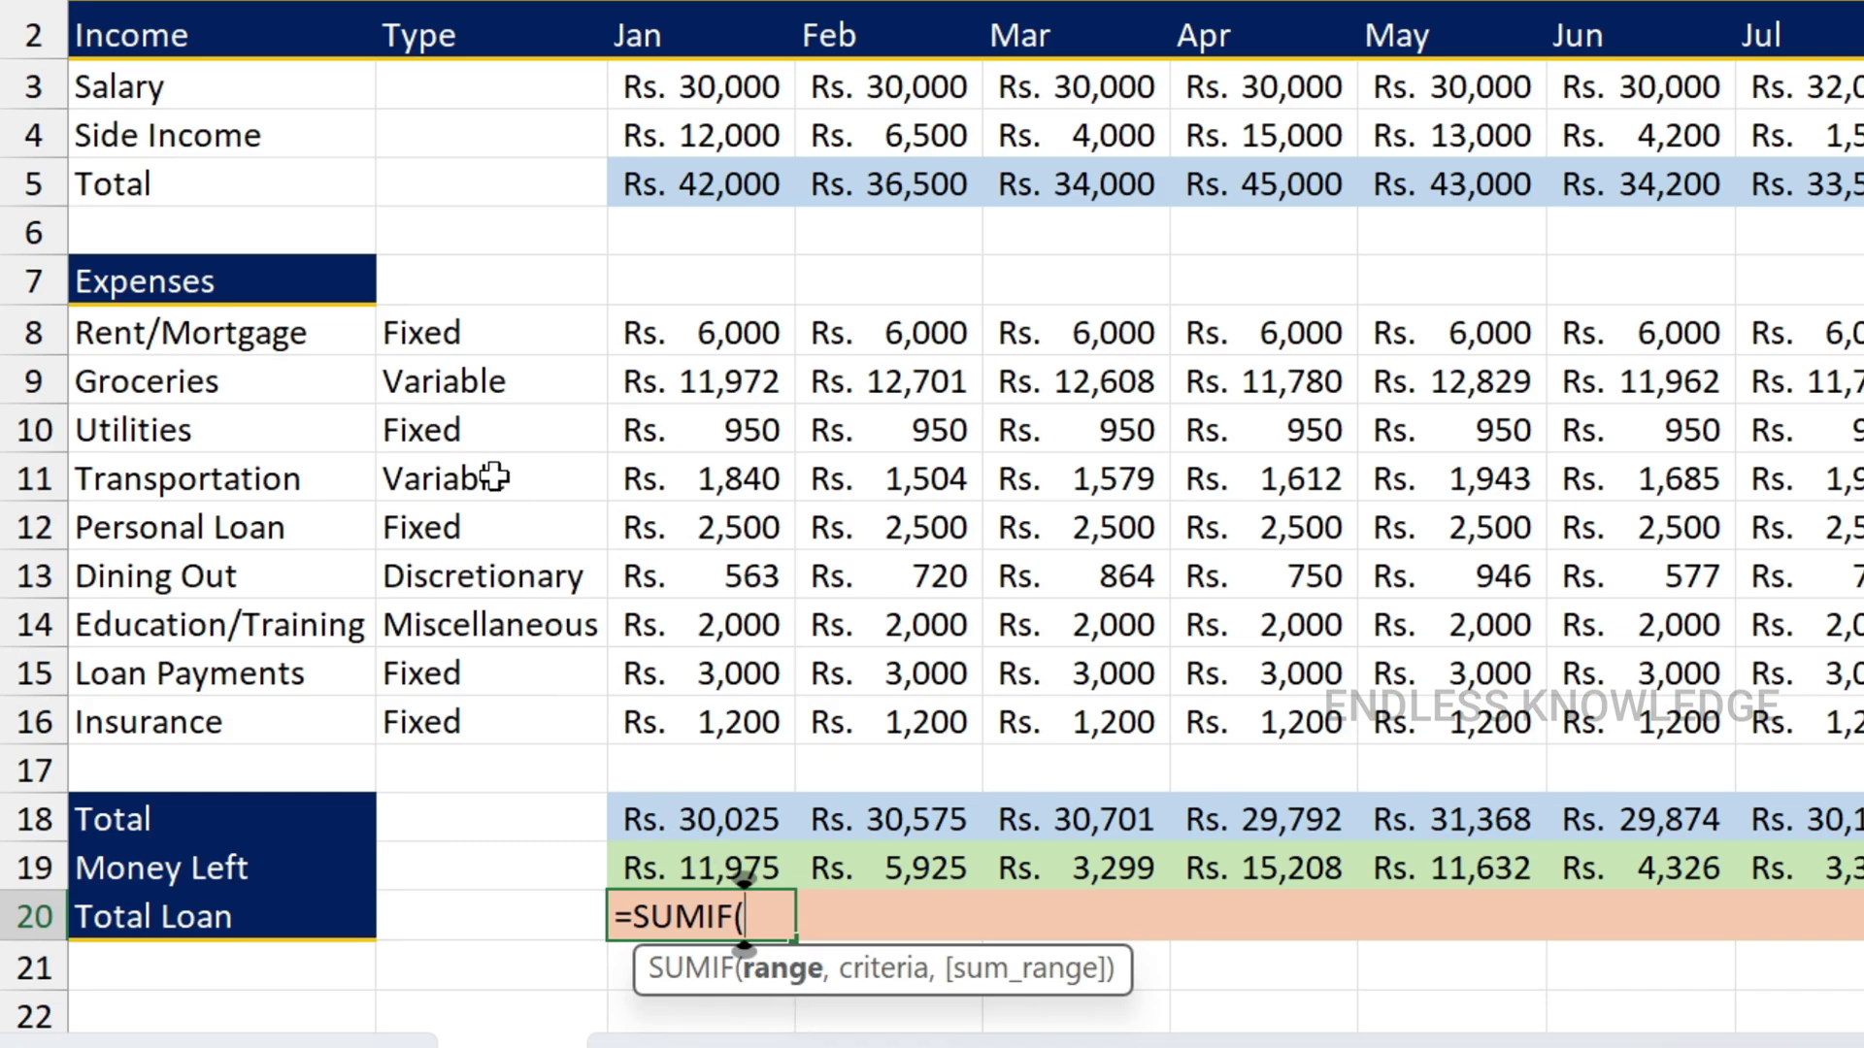
drag(515, 333, 509, 714)
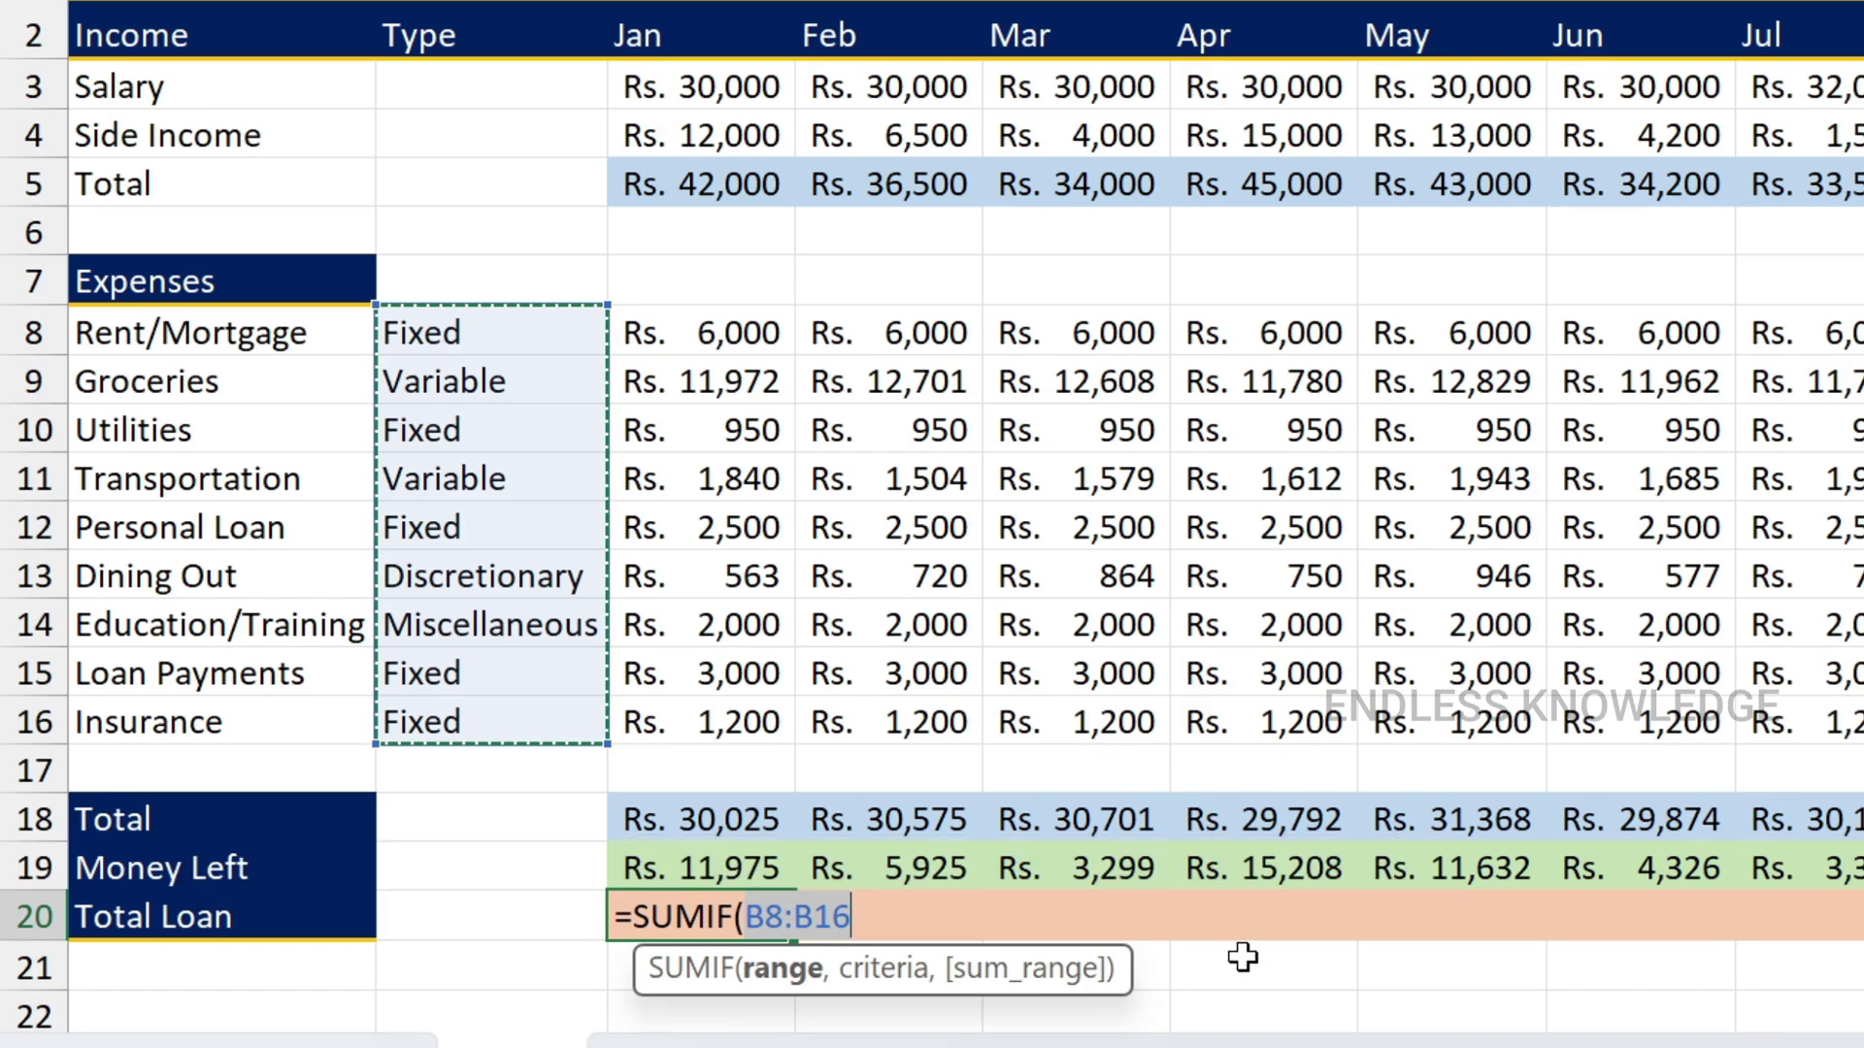
text(,)
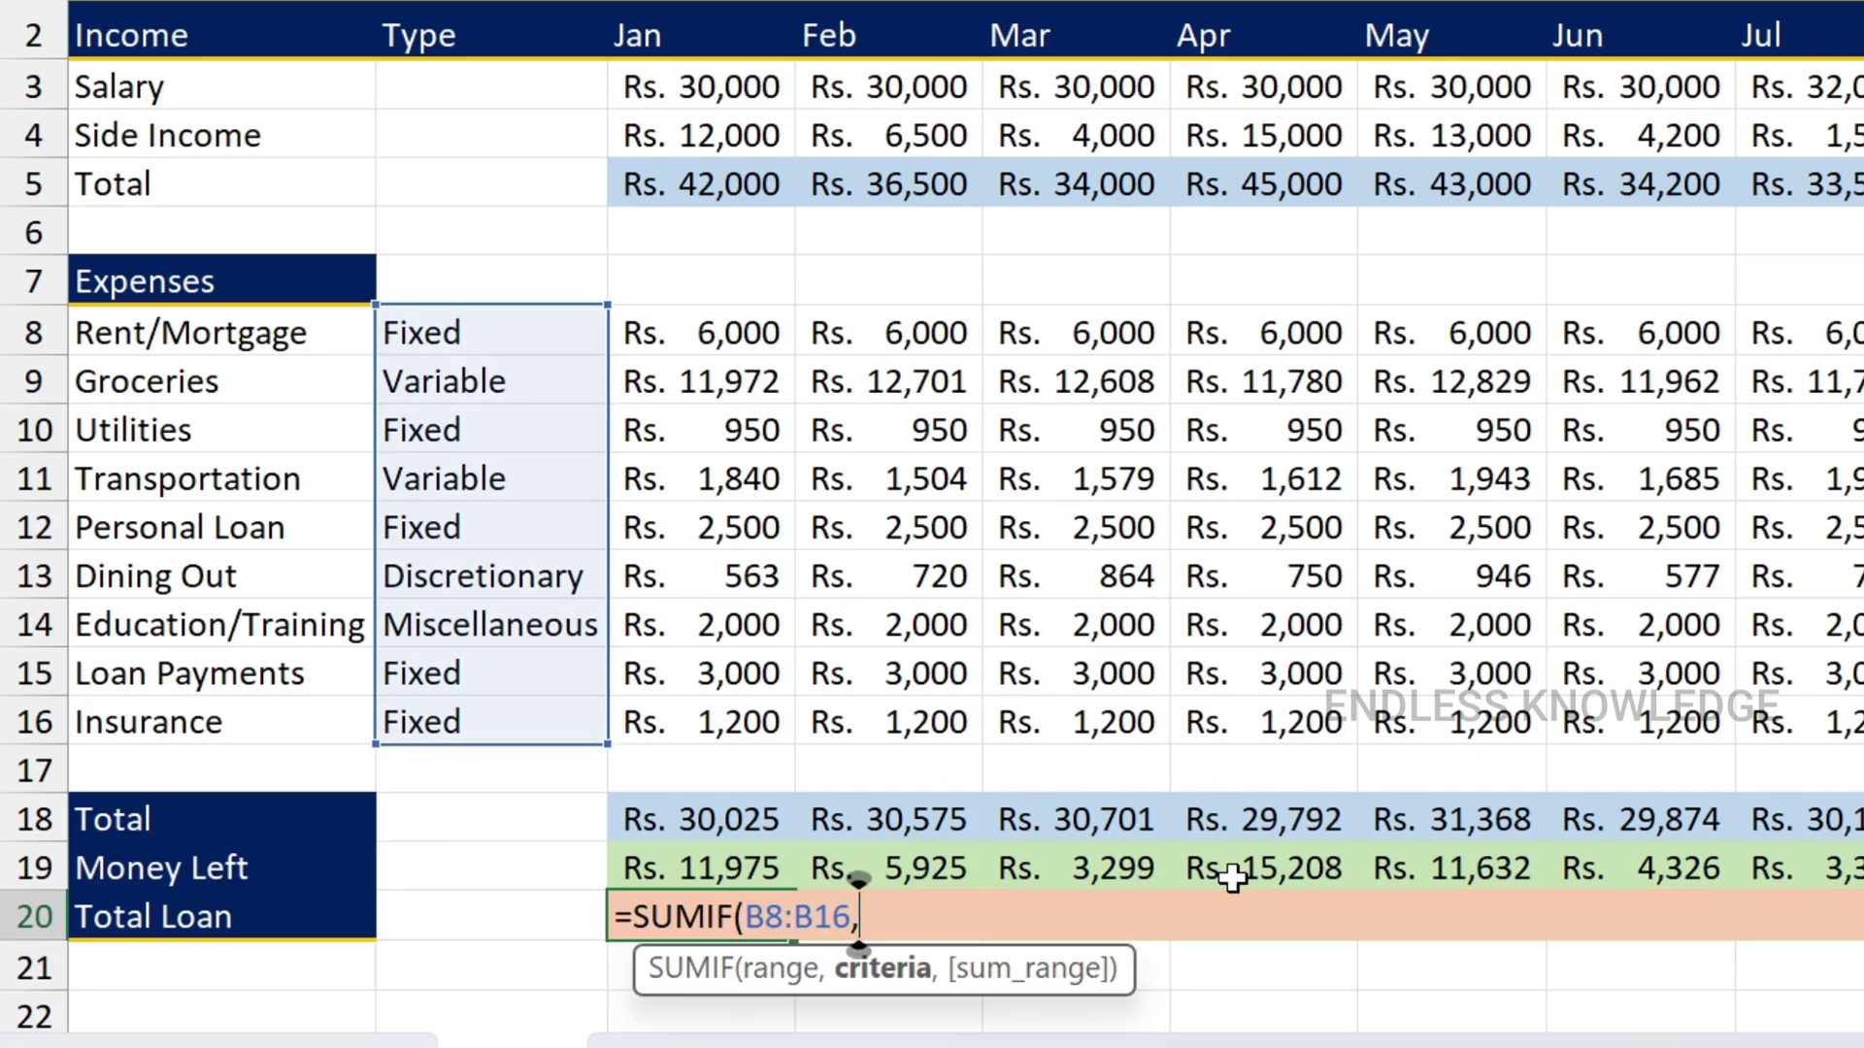
text("Fixed)
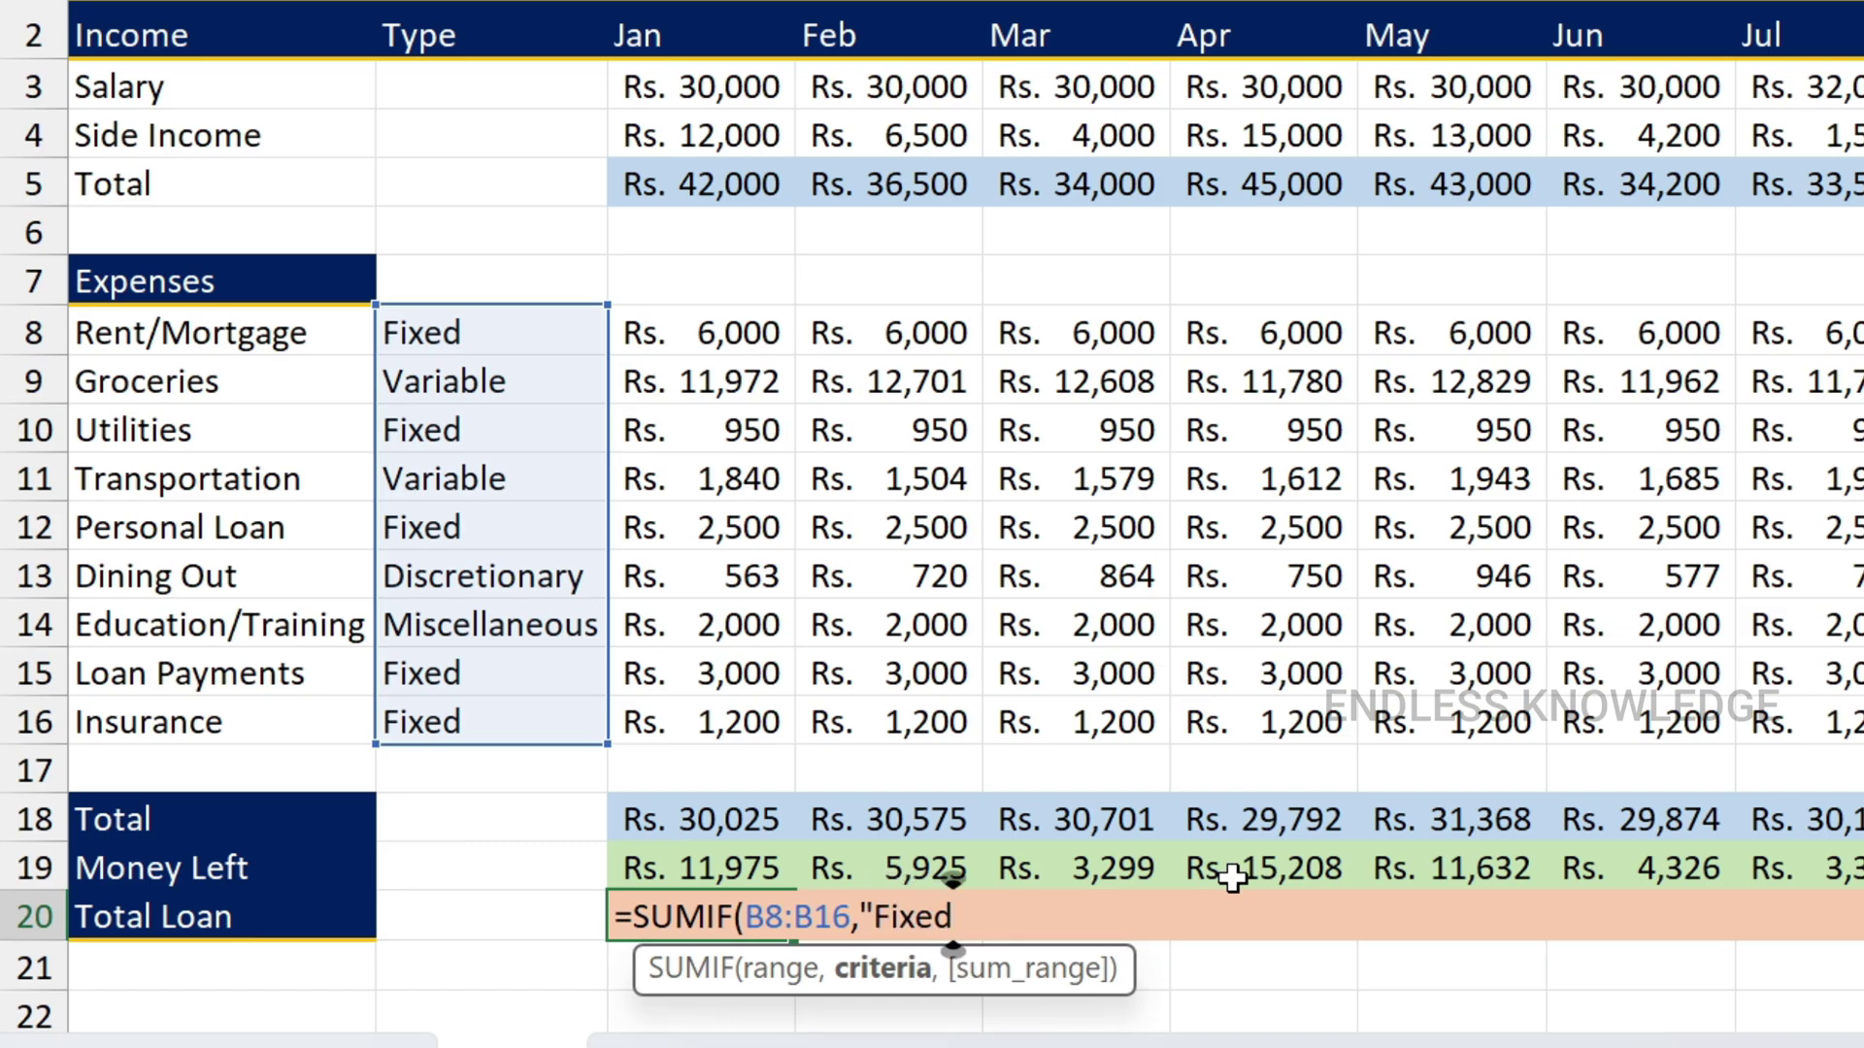
text(",)
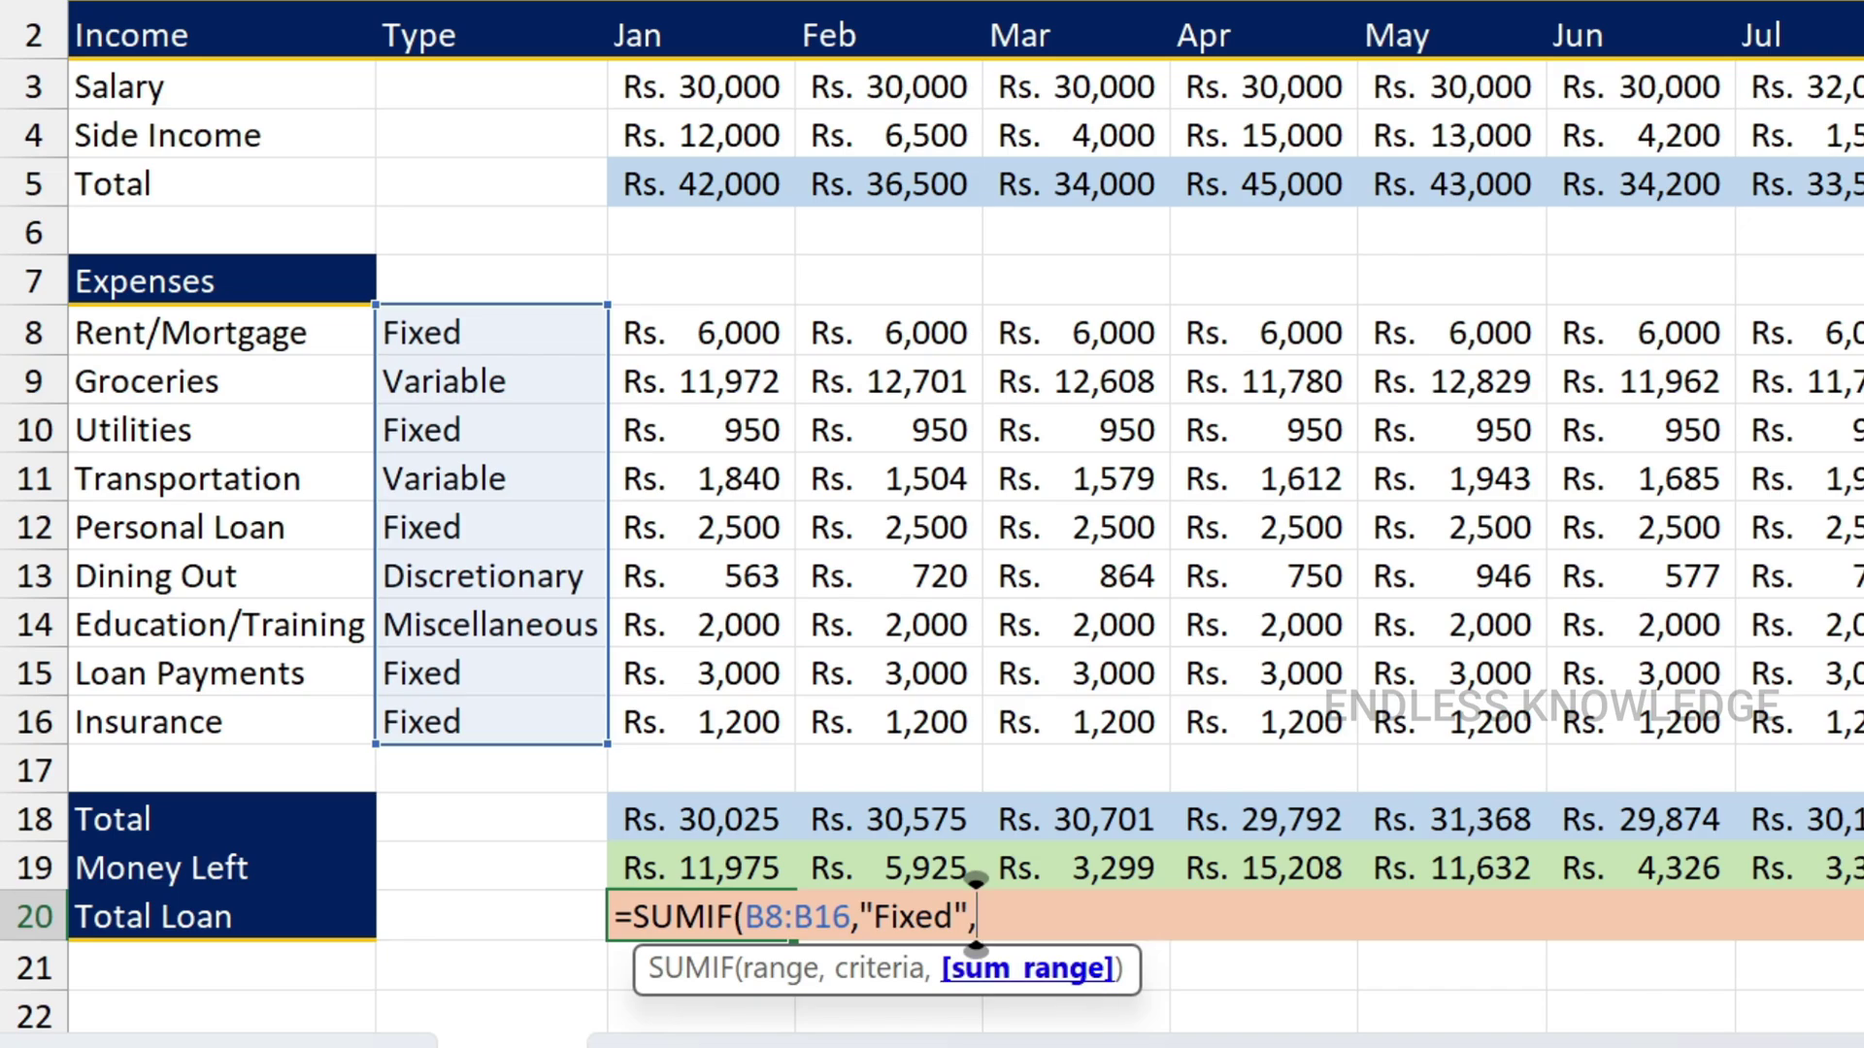
drag(755, 342, 740, 726)
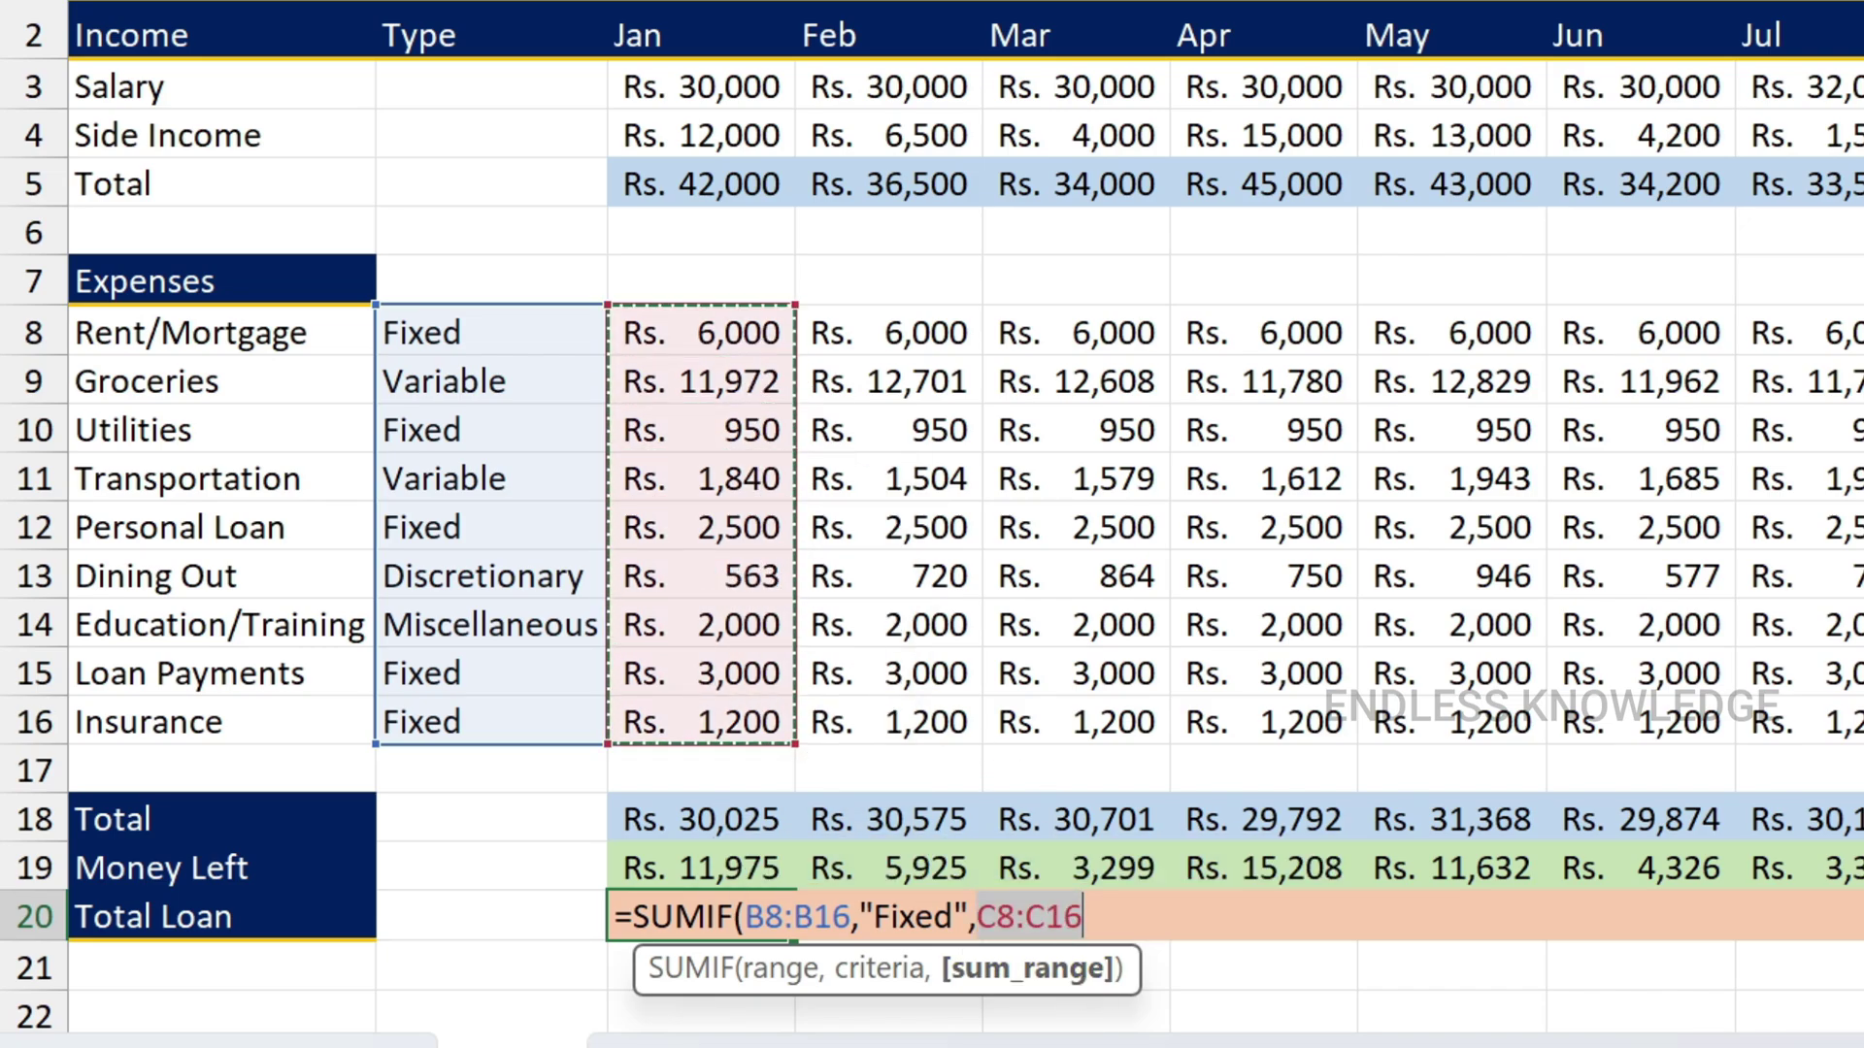
text())
key(Return)
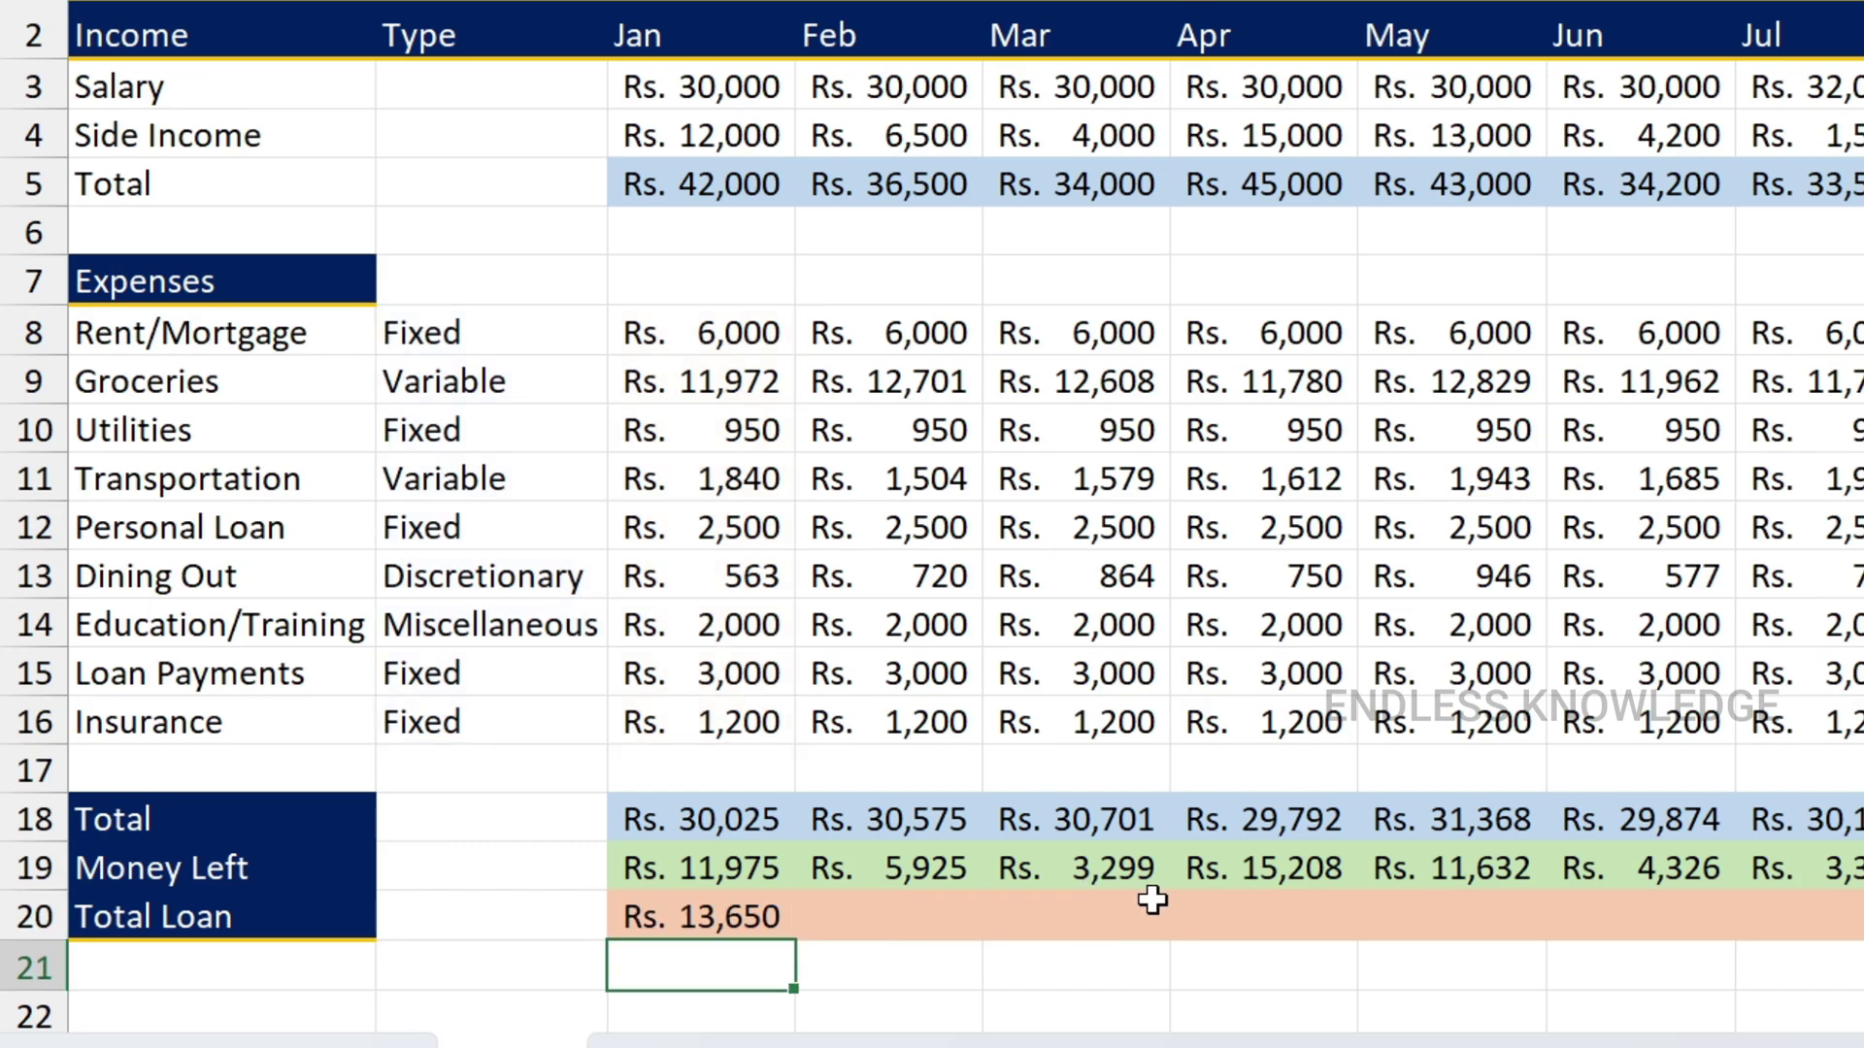
- Check January's Total Loan by selecting the five Fixed amounts C8, C10, C12, C15 and C16 to compare their sum
click(692, 899)
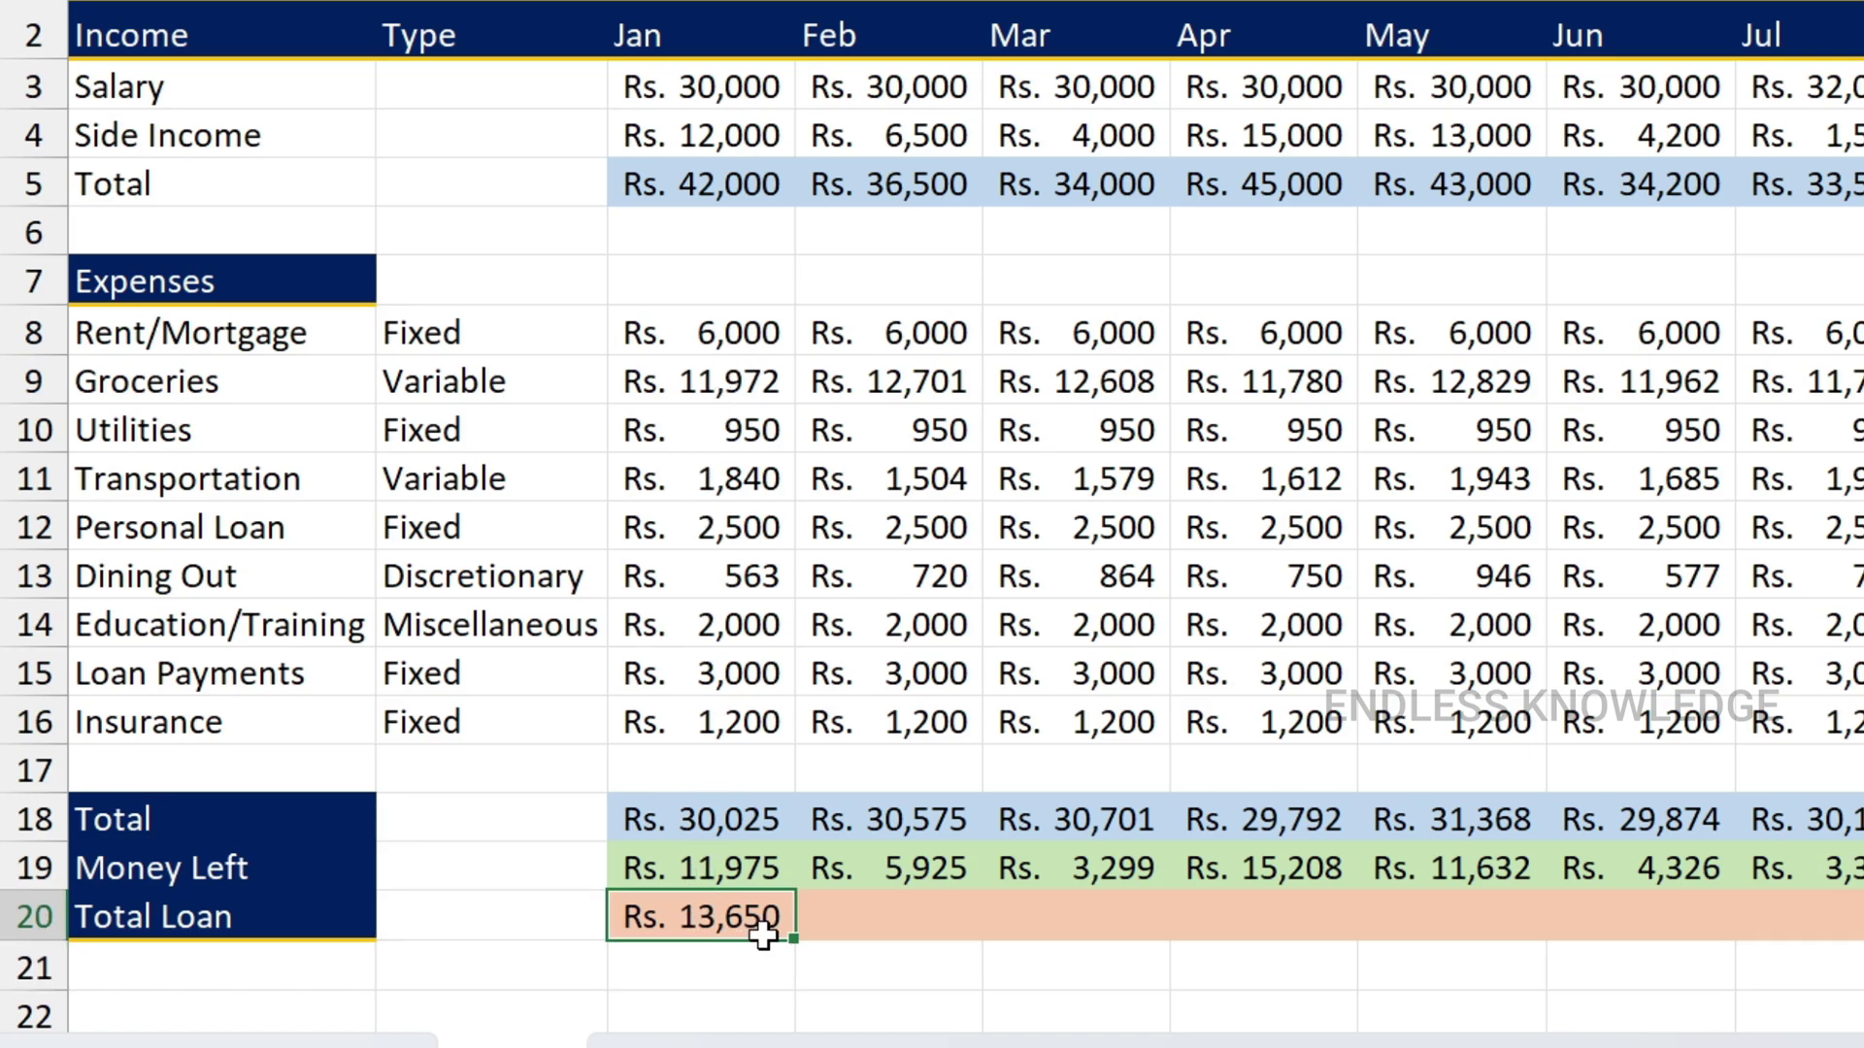
click(711, 333)
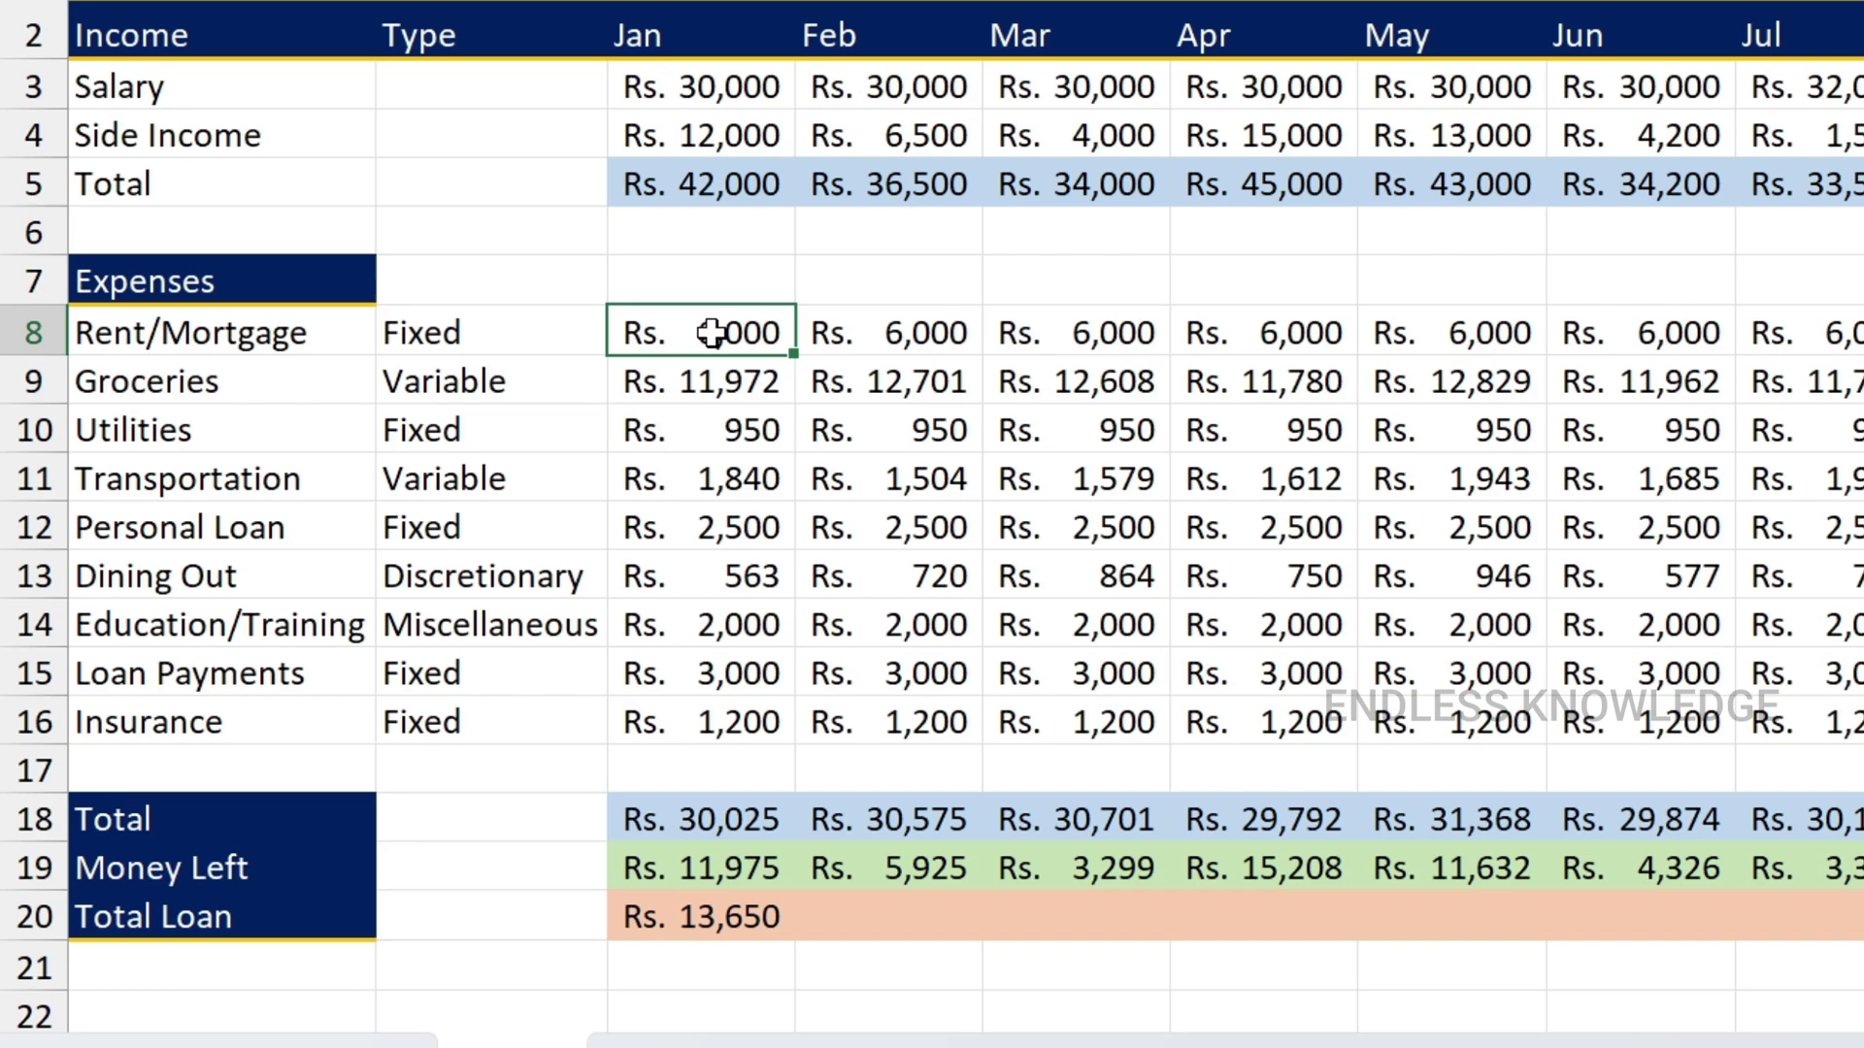
ctrl+click(690, 424)
ctrl+click(694, 523)
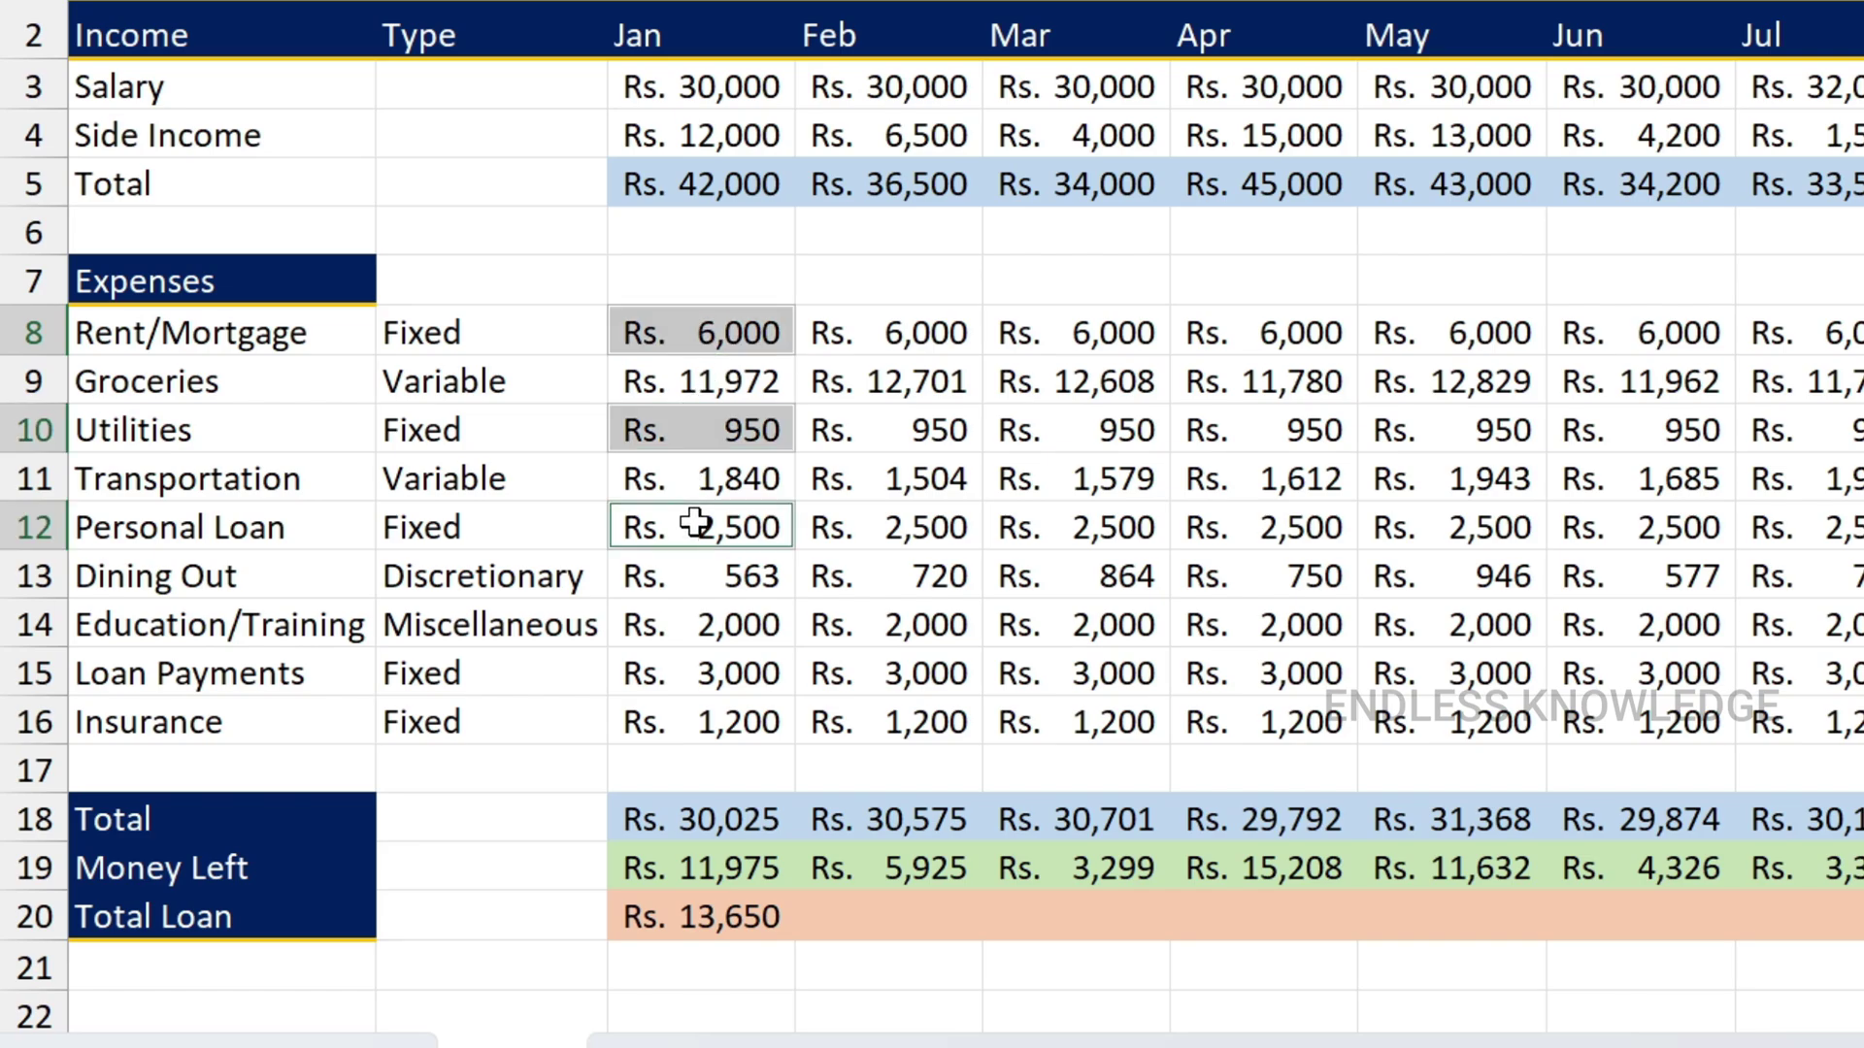
ctrl+click(683, 668)
ctrl+click(687, 721)
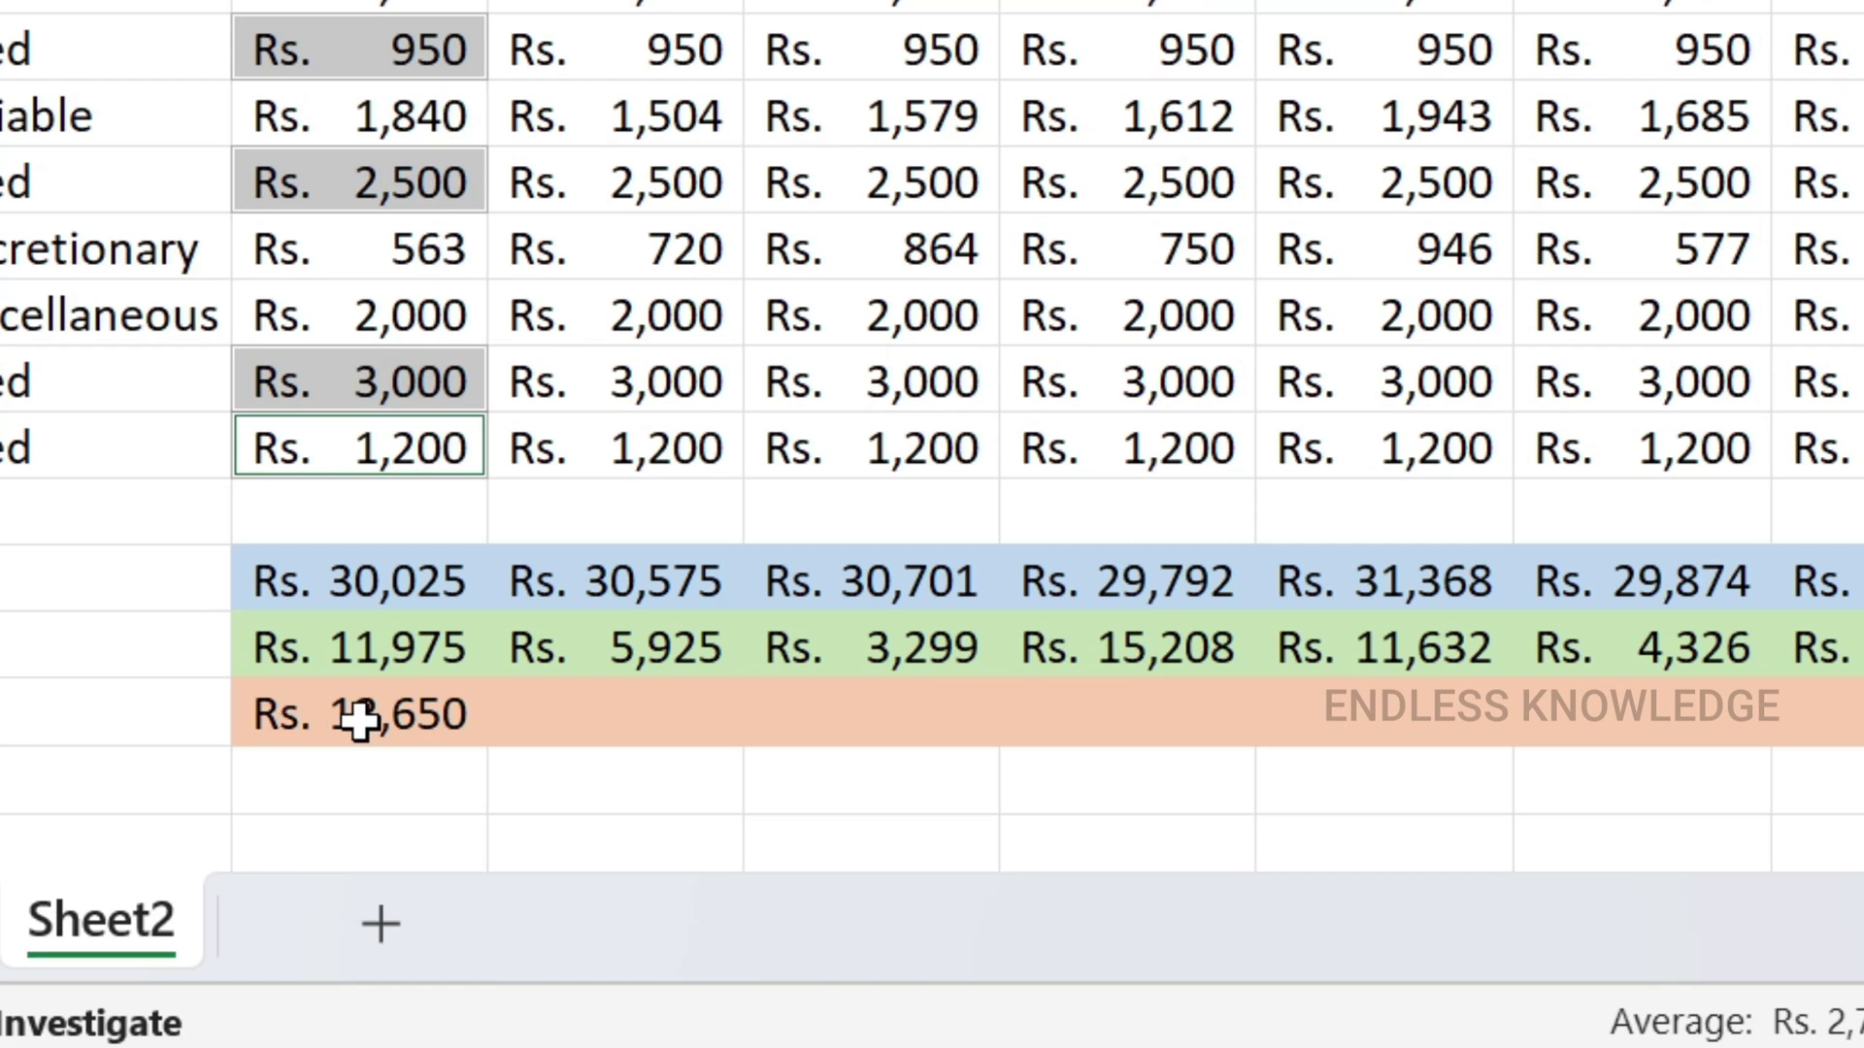
- Fill January's Total Loan formula across row 20 through December in N20 and inspect the copied formula in D20
click(388, 723)
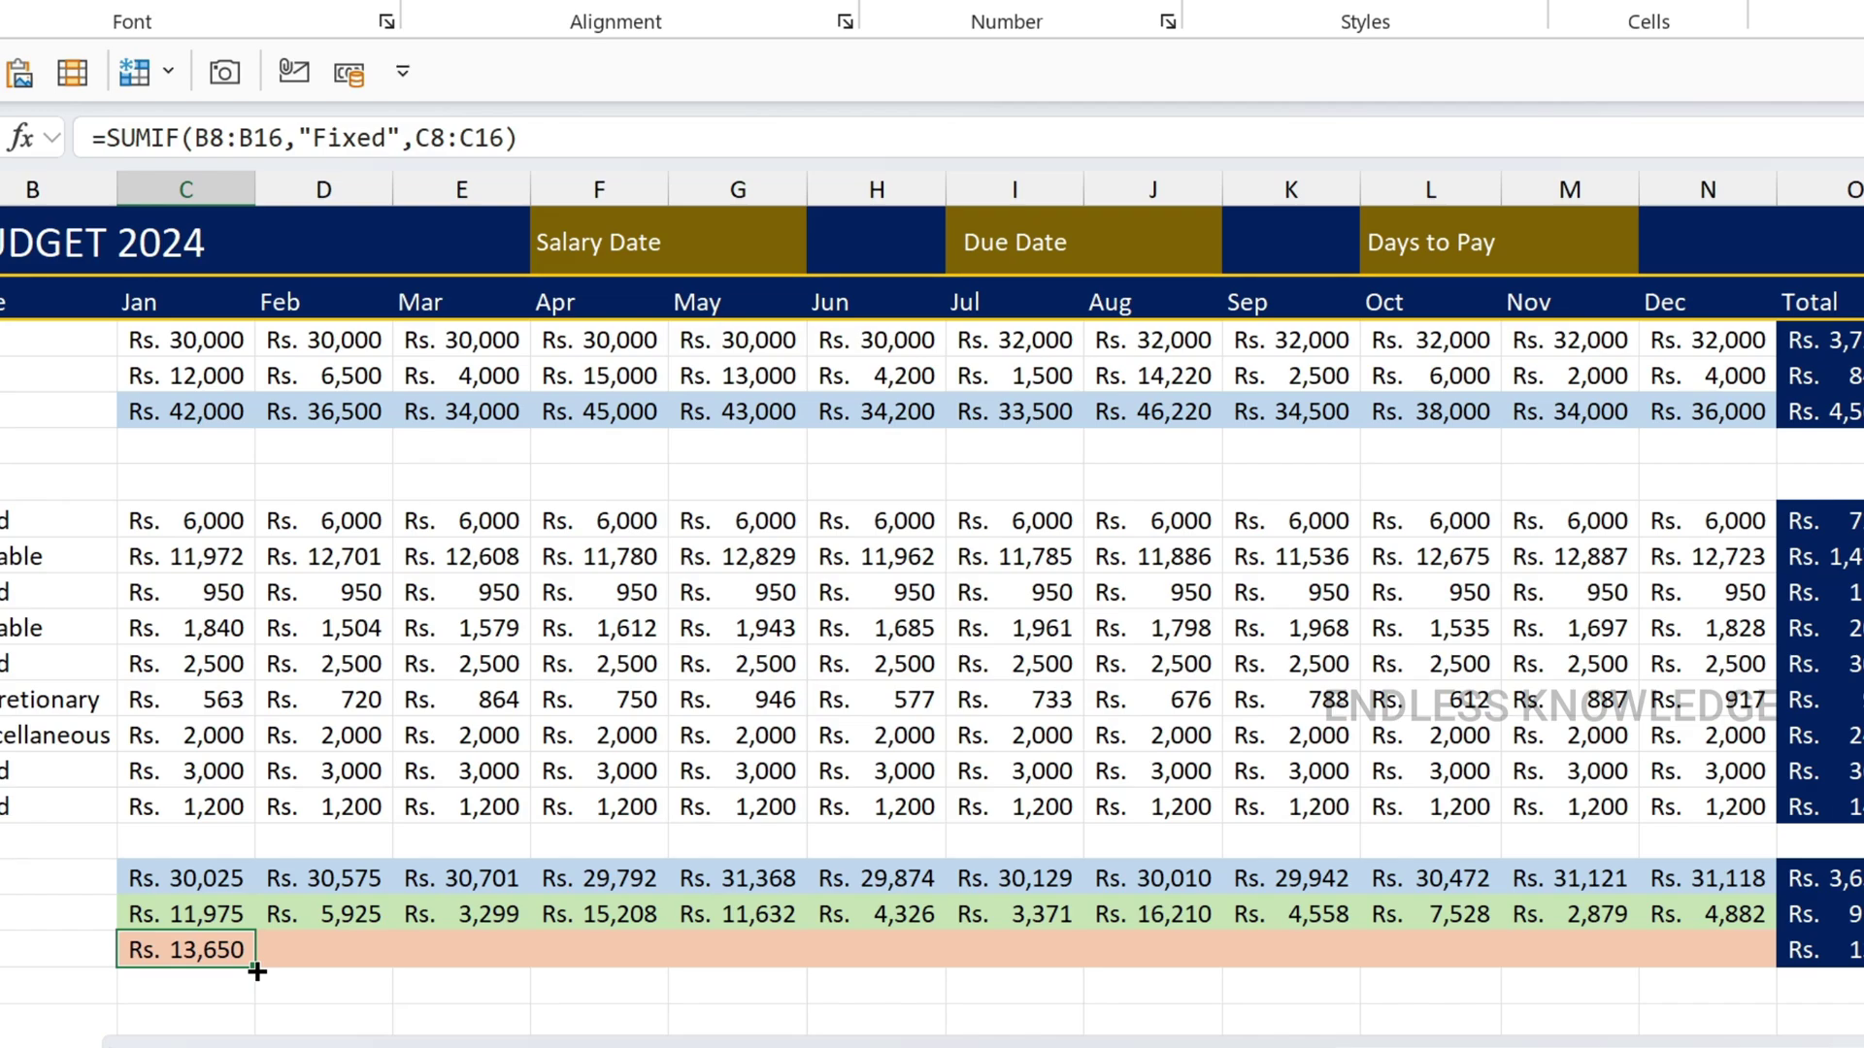
drag(256, 971, 1709, 965)
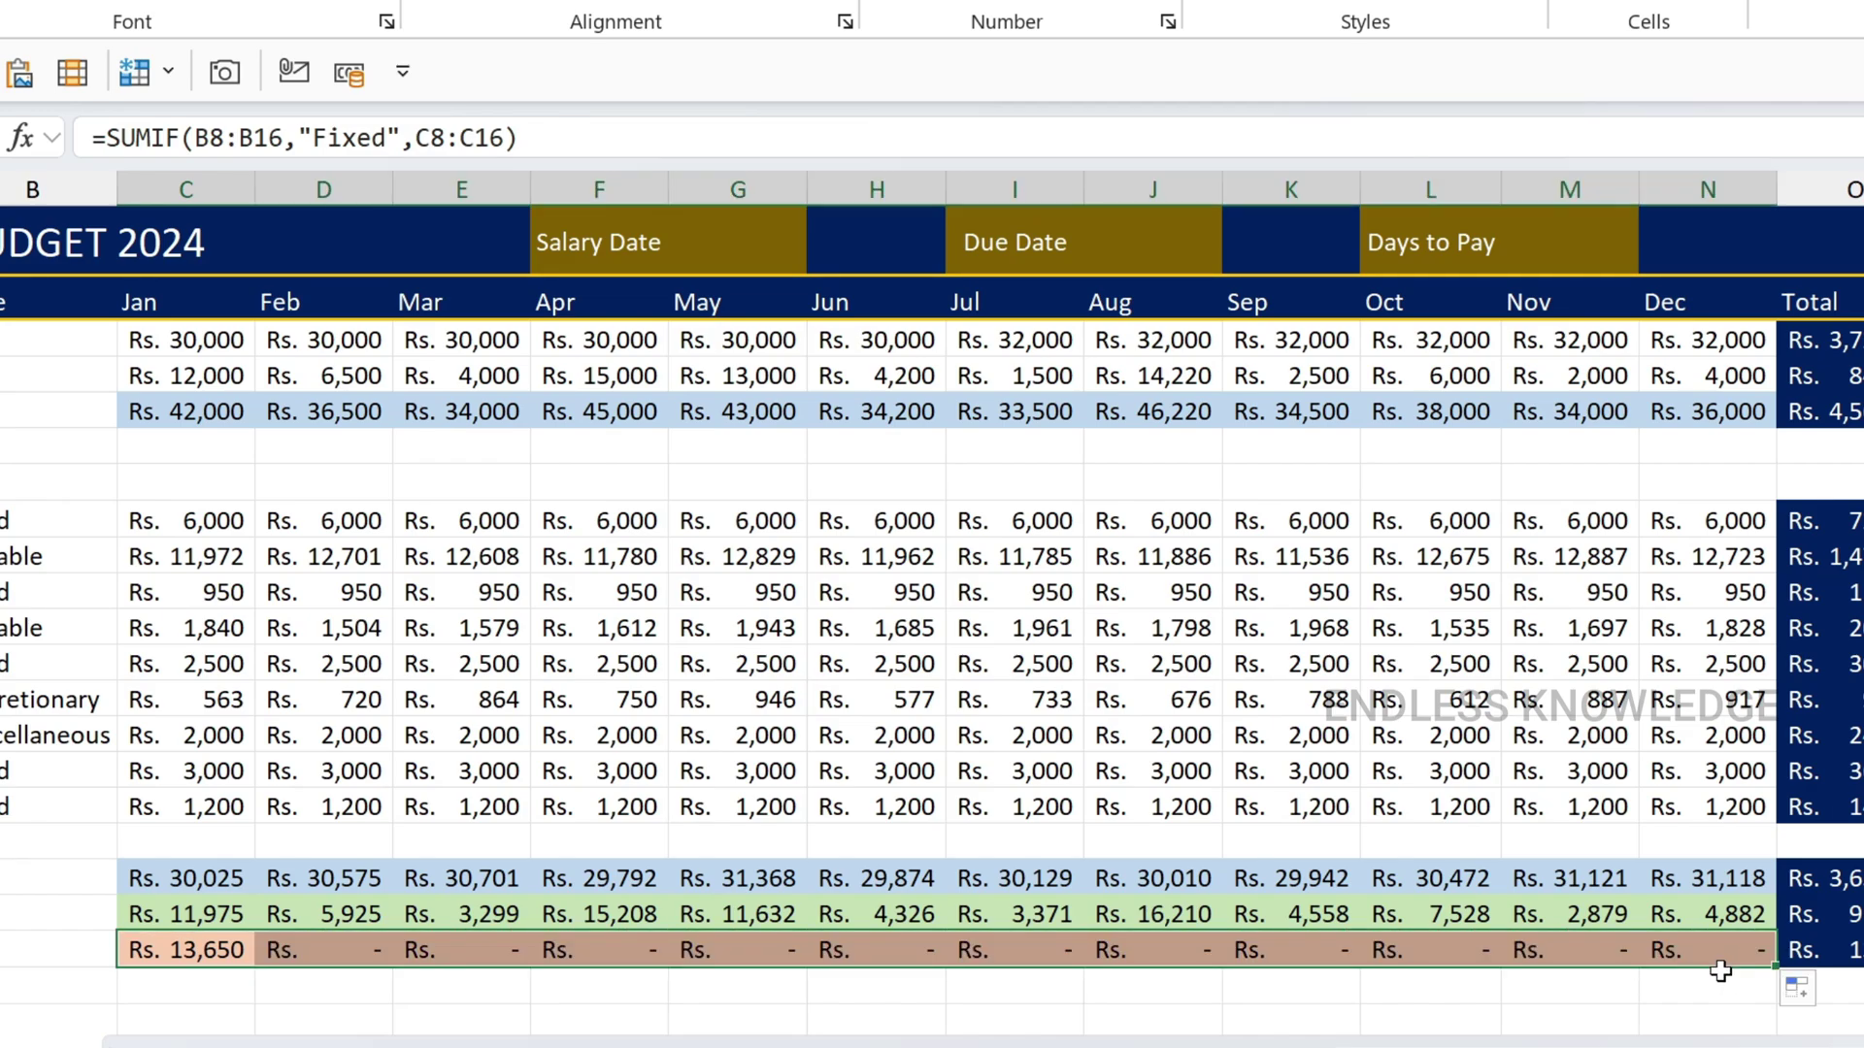
double_click(304, 952)
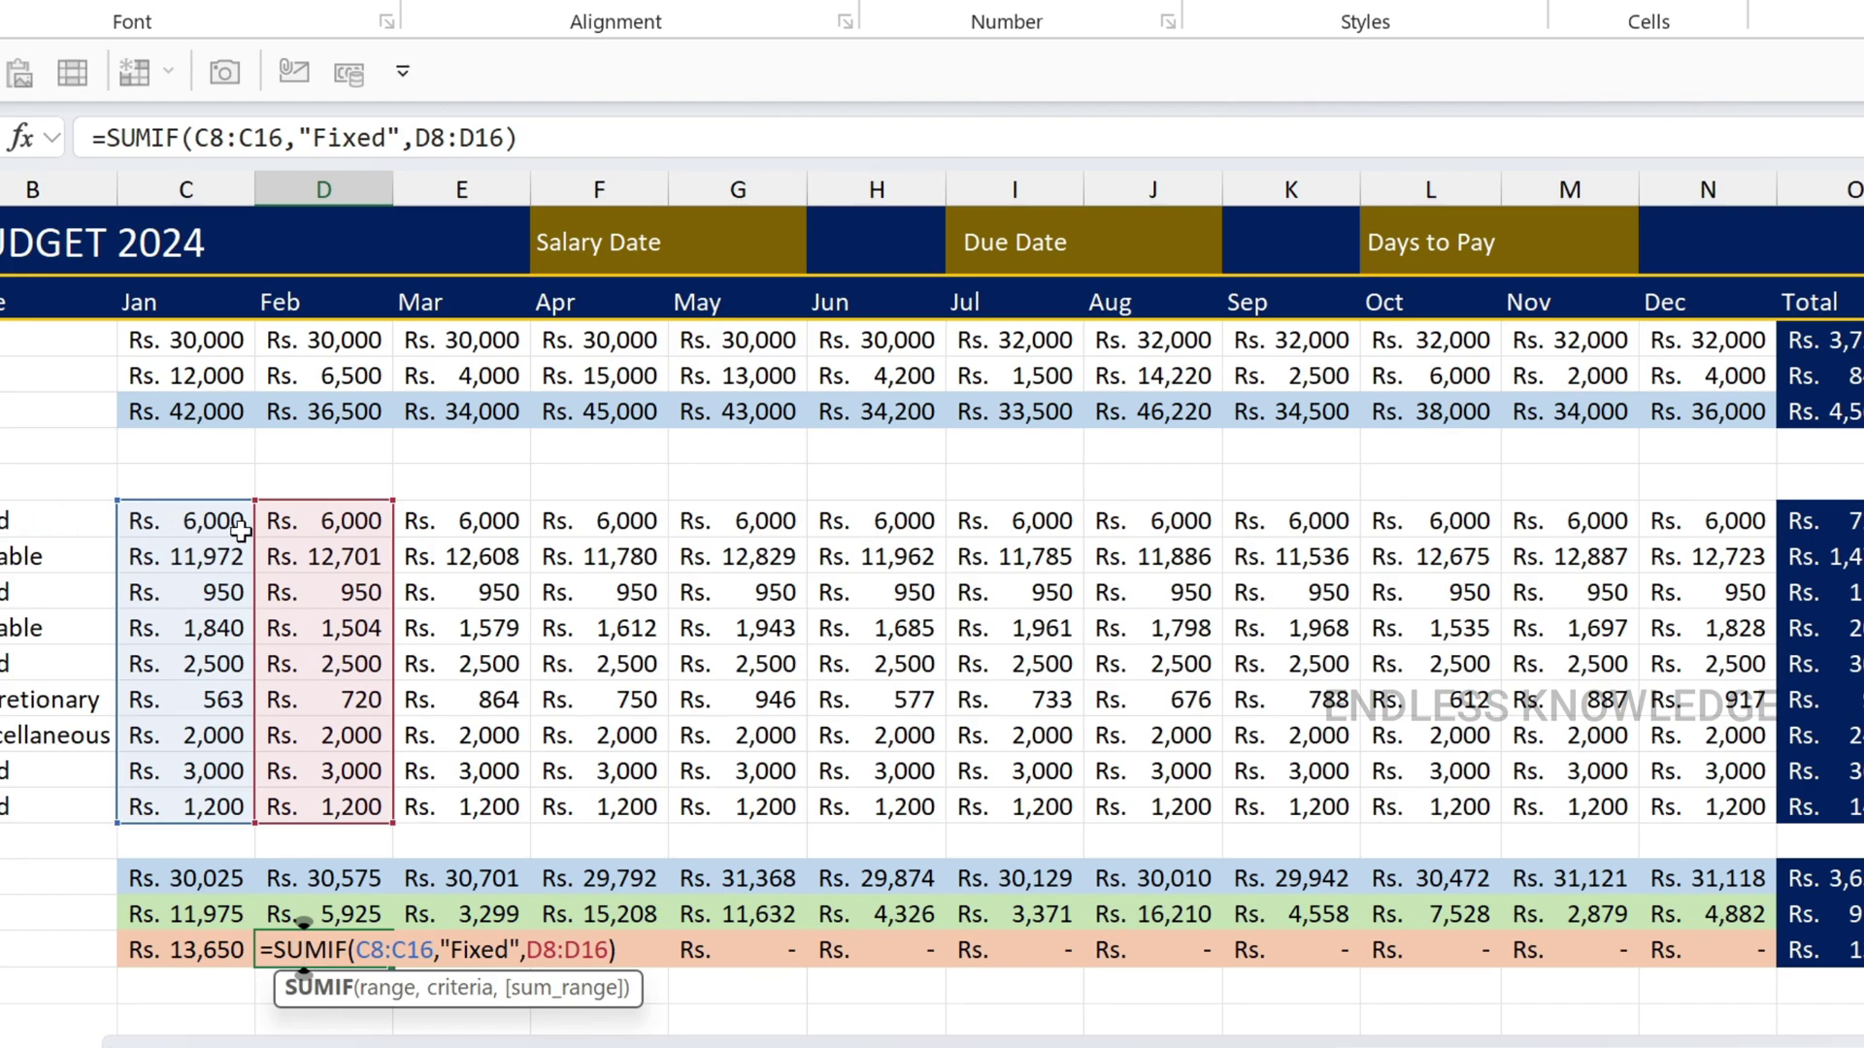
key(Escape)
- Make the expense-type range in January's Total Loan formula absolute, giving =SUMIF($B$8:$B$16,"Fixed",C8:C16) in C20
double_click(167, 949)
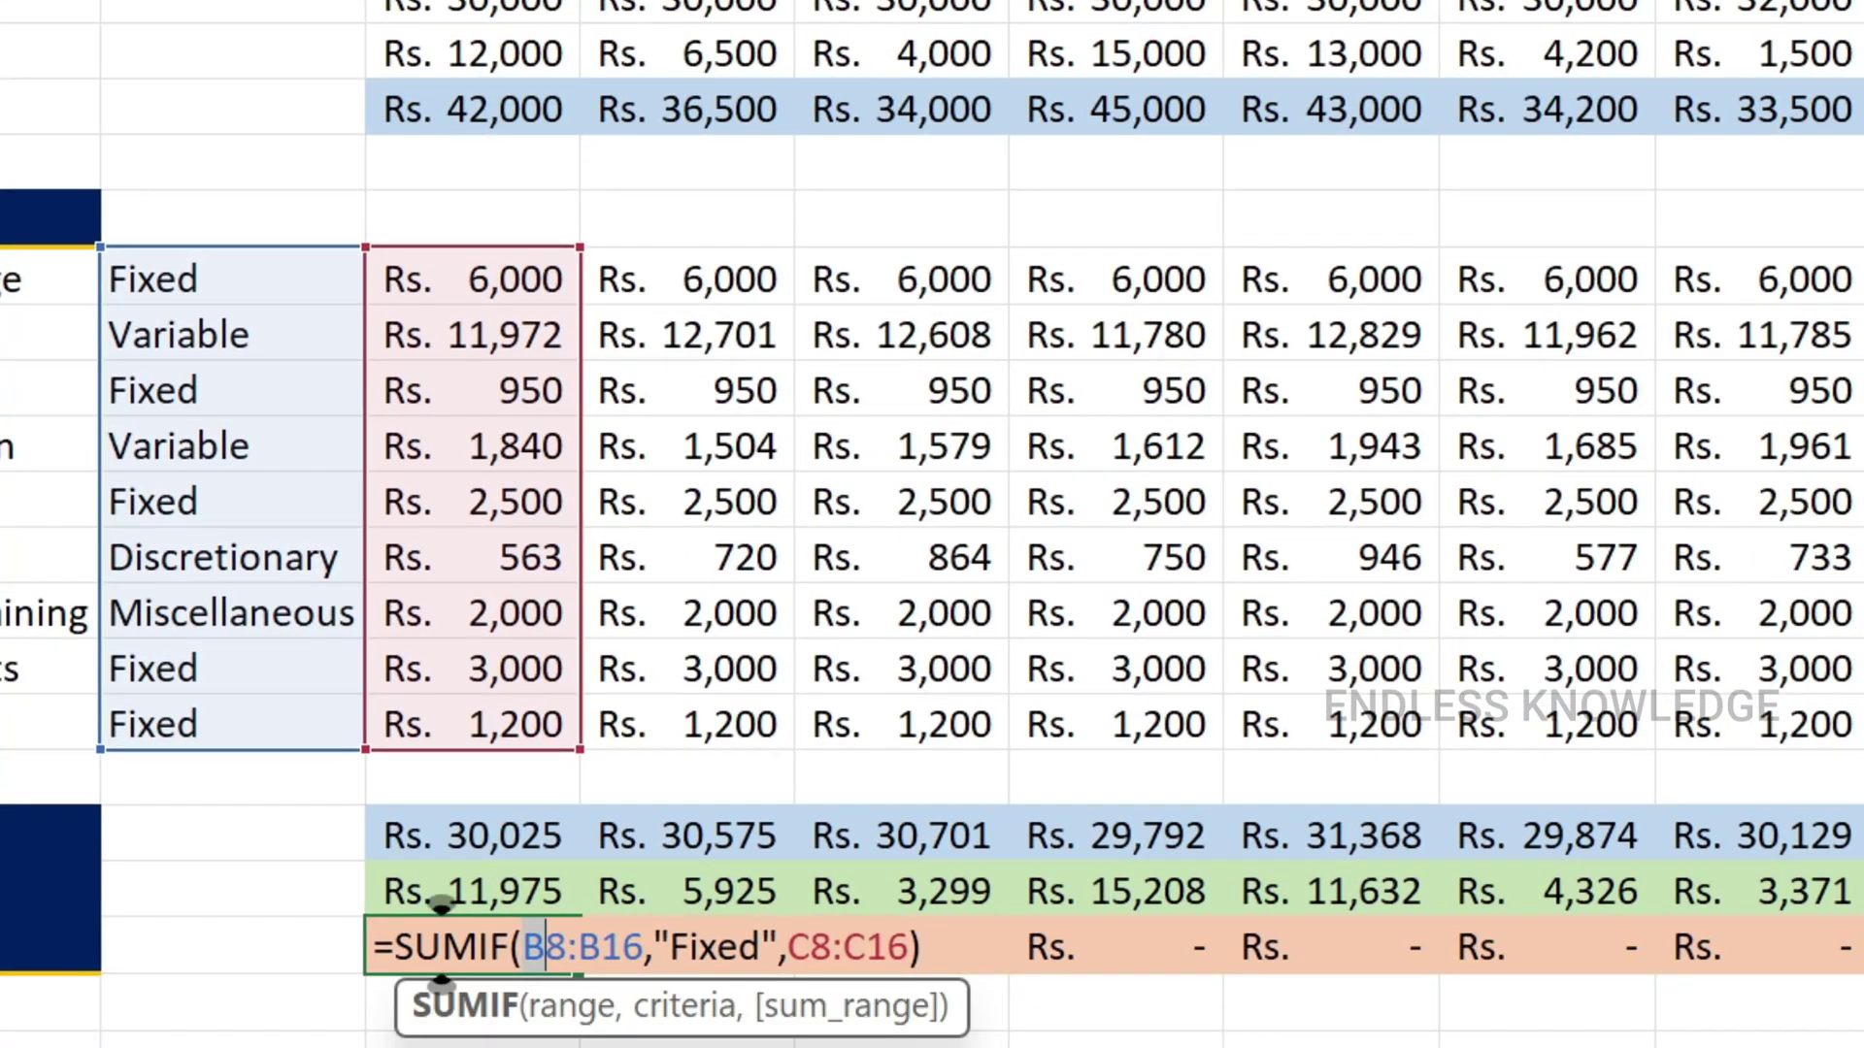
key(shift+Right)
key(shift+Right)
key(shift+Right)
key(shift+Right)
key(shift+Right)
key(F4)
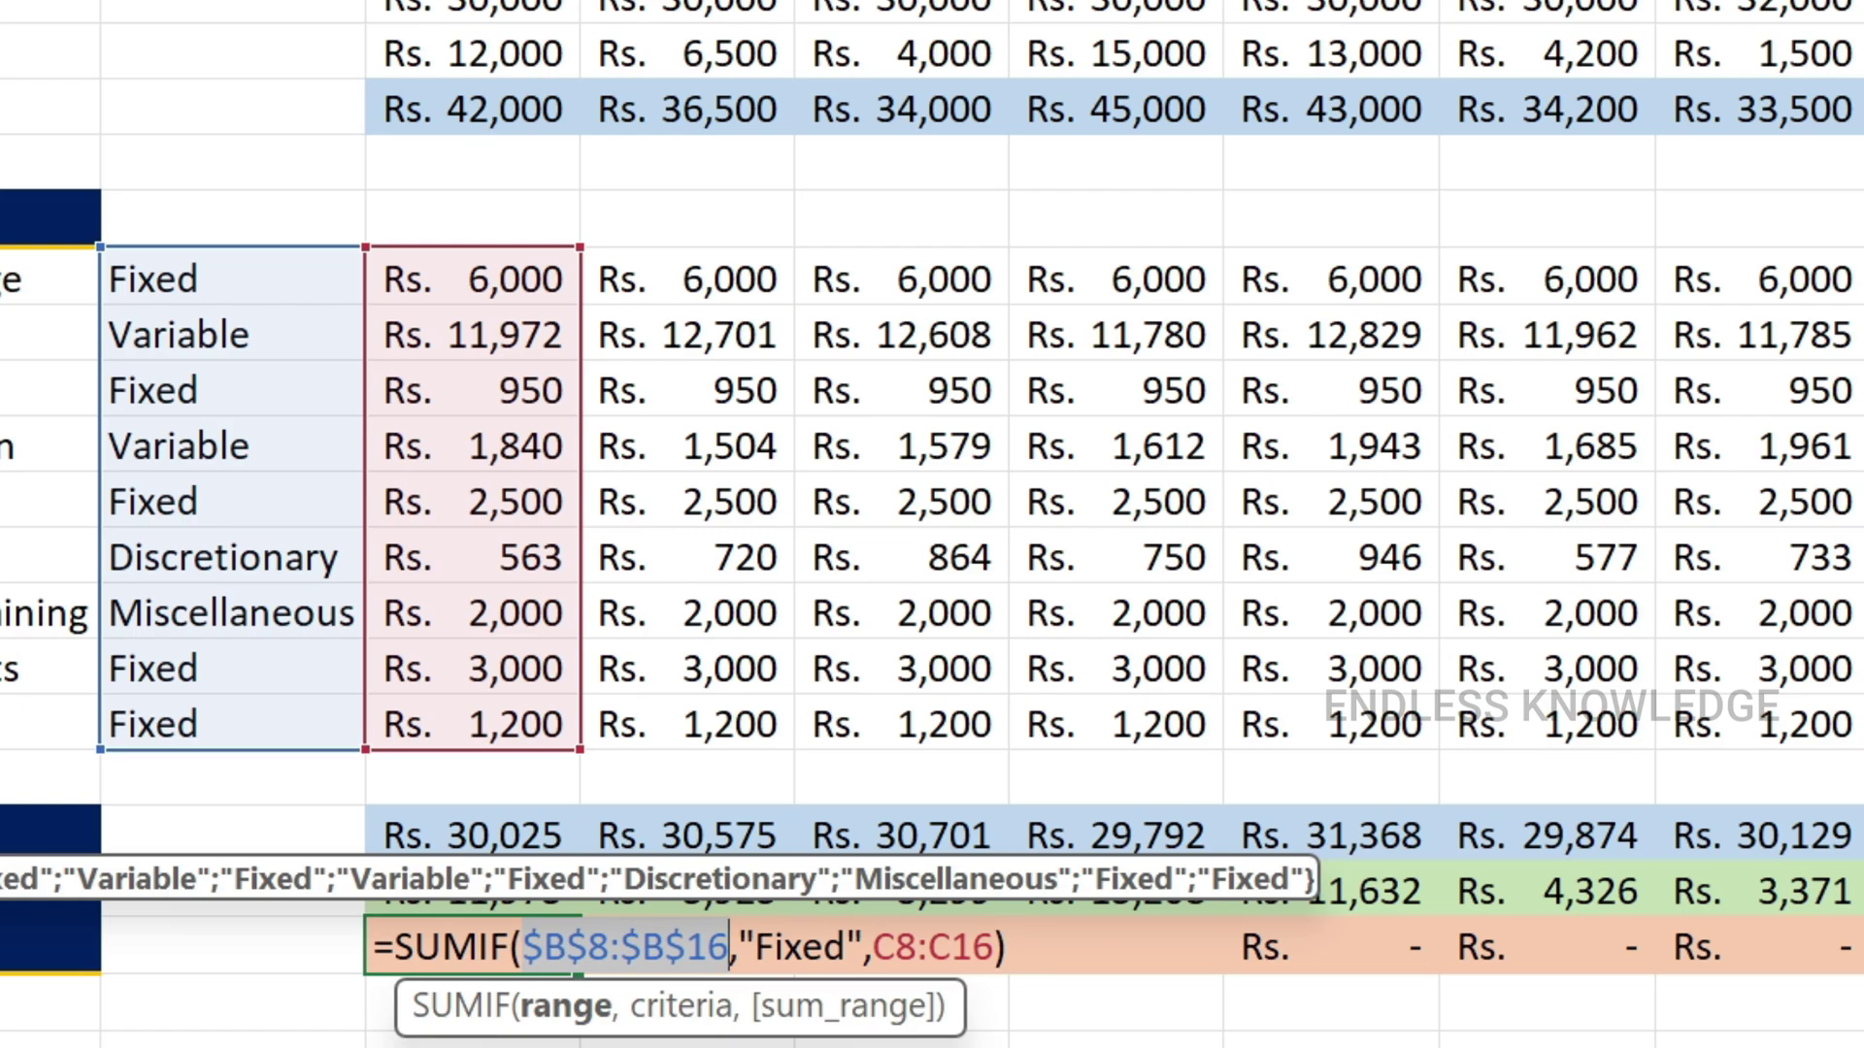
key(Return)
- Fill the corrected Total Loan formula from C20 across the remaining months in row 20
click(533, 949)
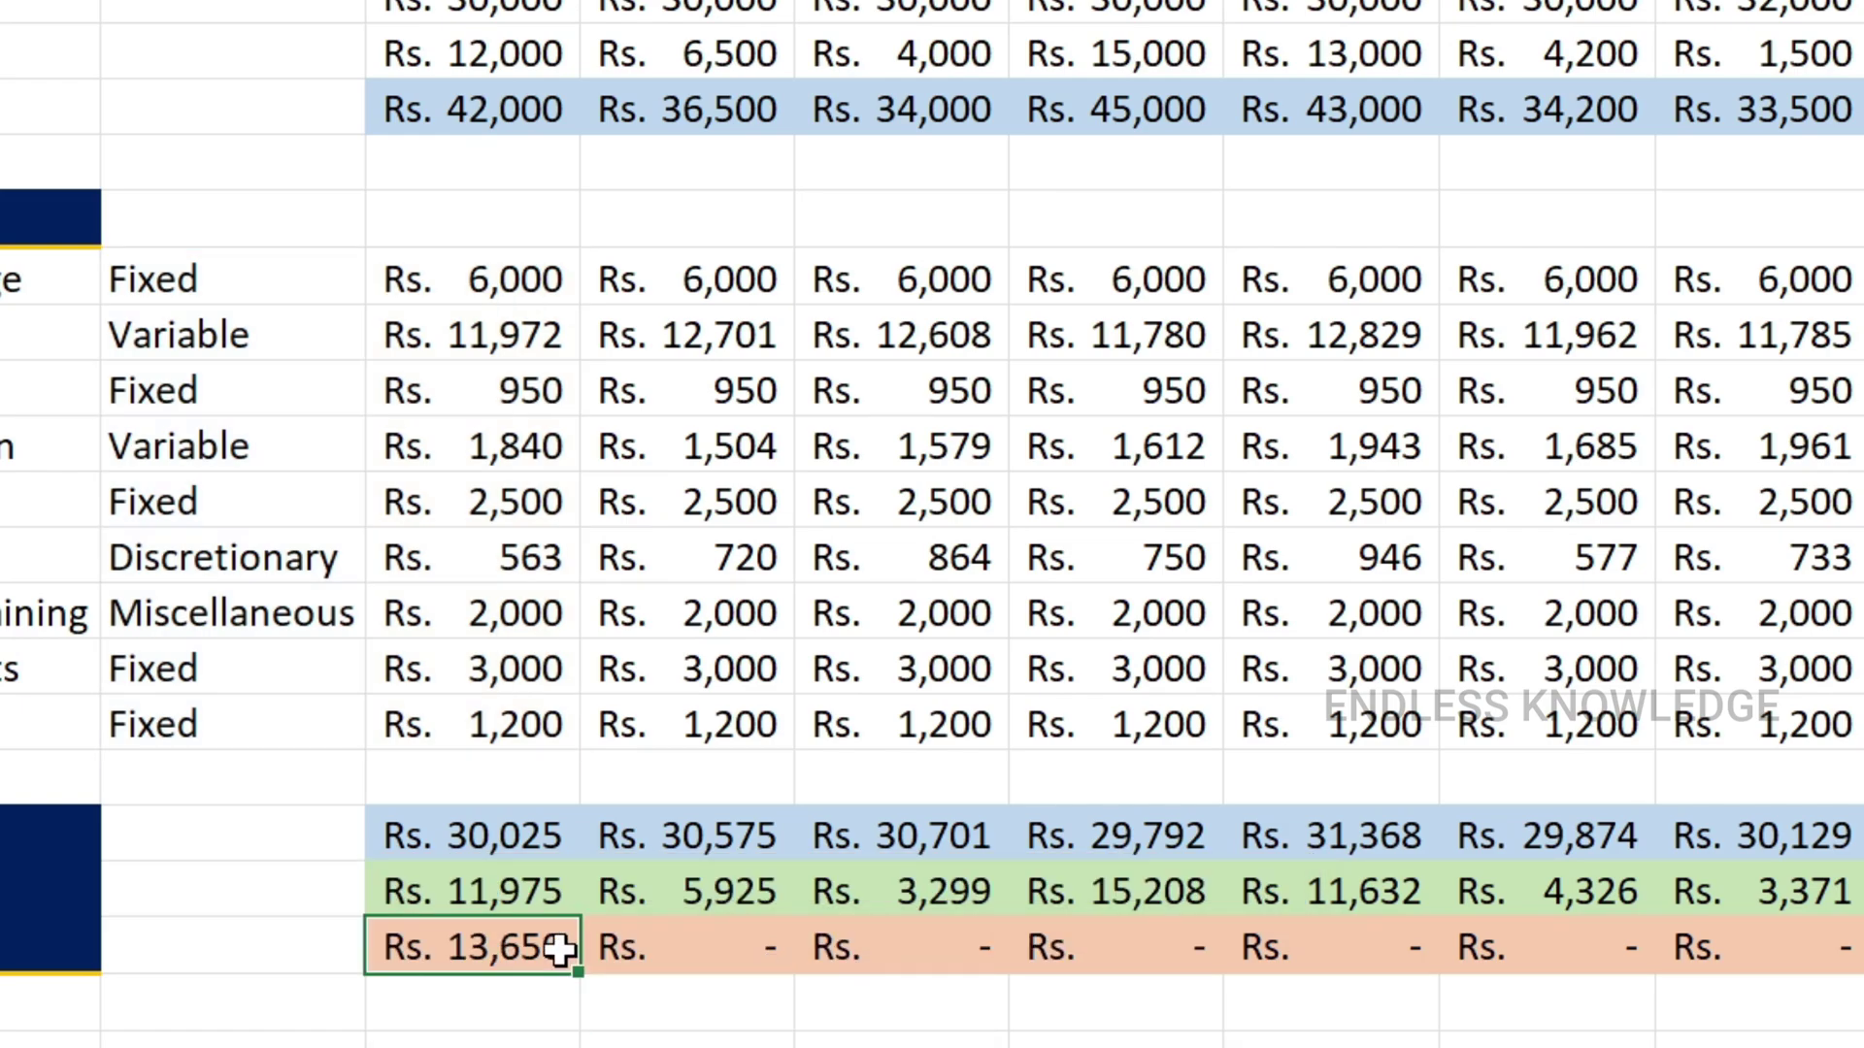
drag(579, 972, 1849, 956)
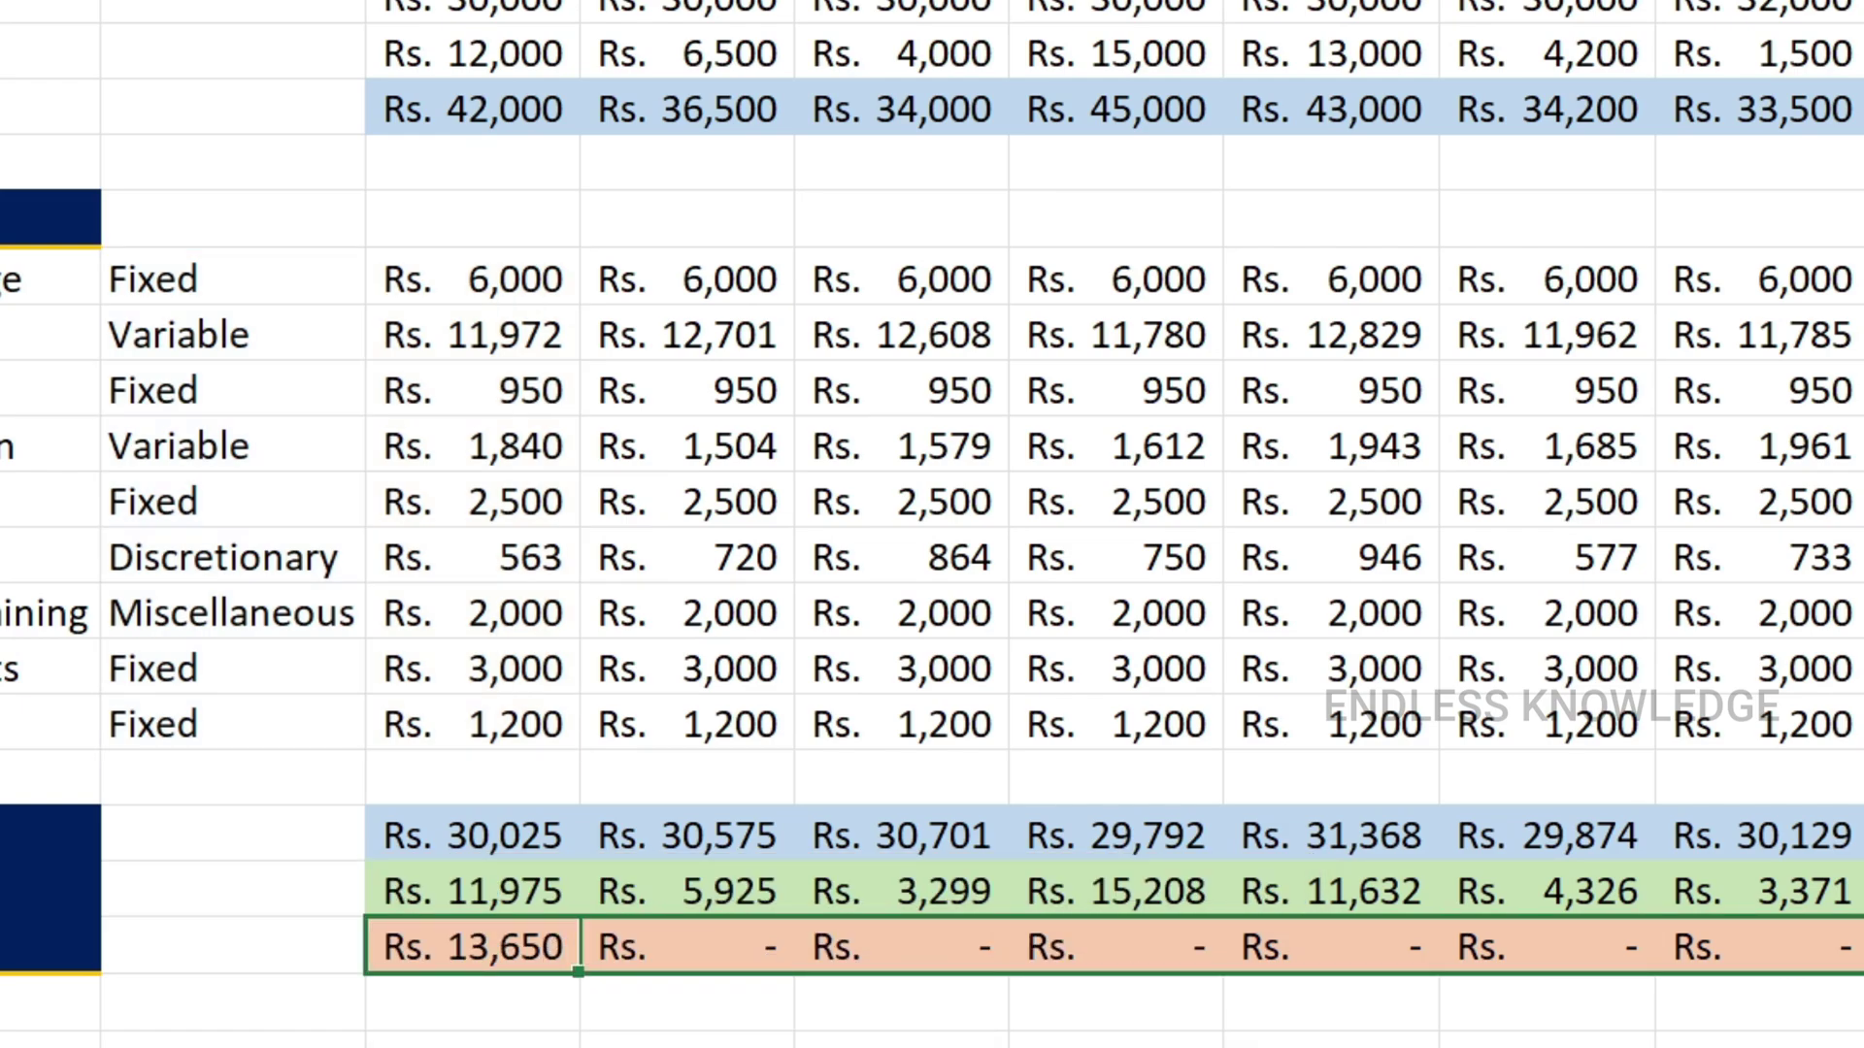
click(561, 940)
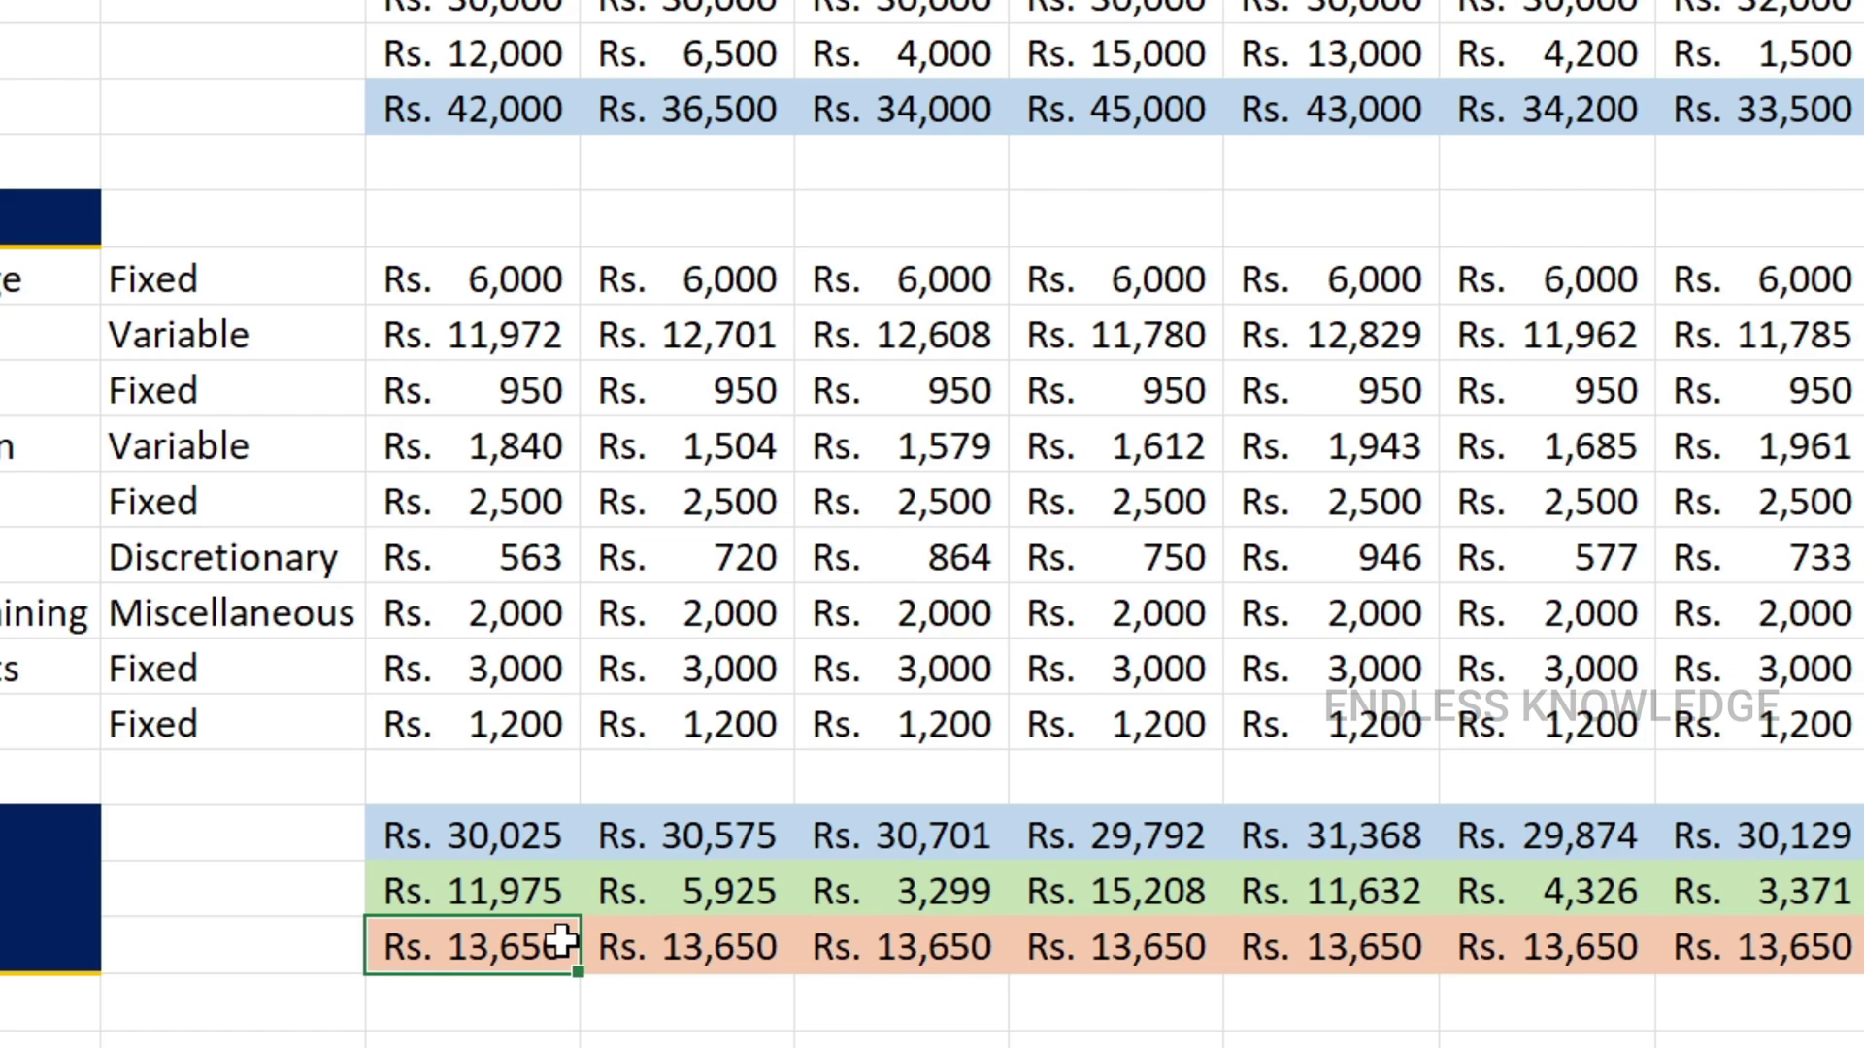
- Review the monthly Total Loan amounts in row 20 against the fixed Personal Loan amounts and the expense types in B8:B16
drag(517, 942, 1786, 946)
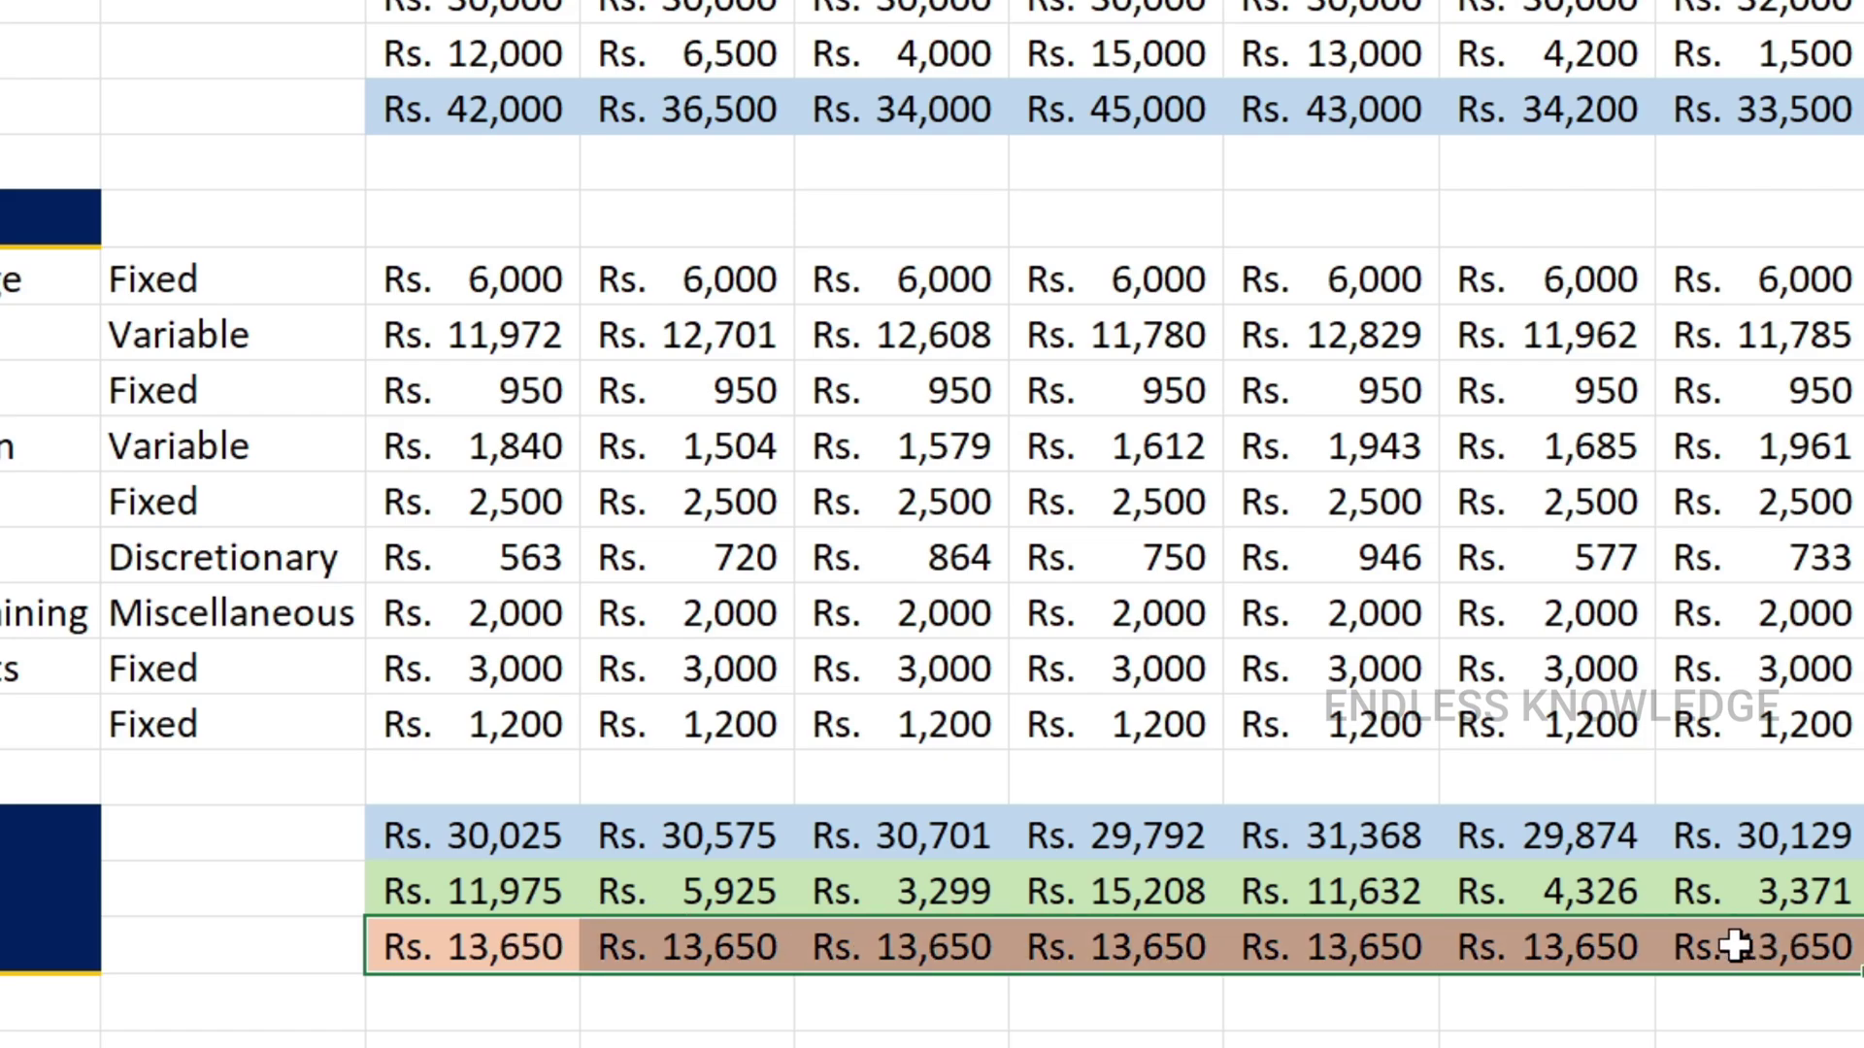
click(459, 947)
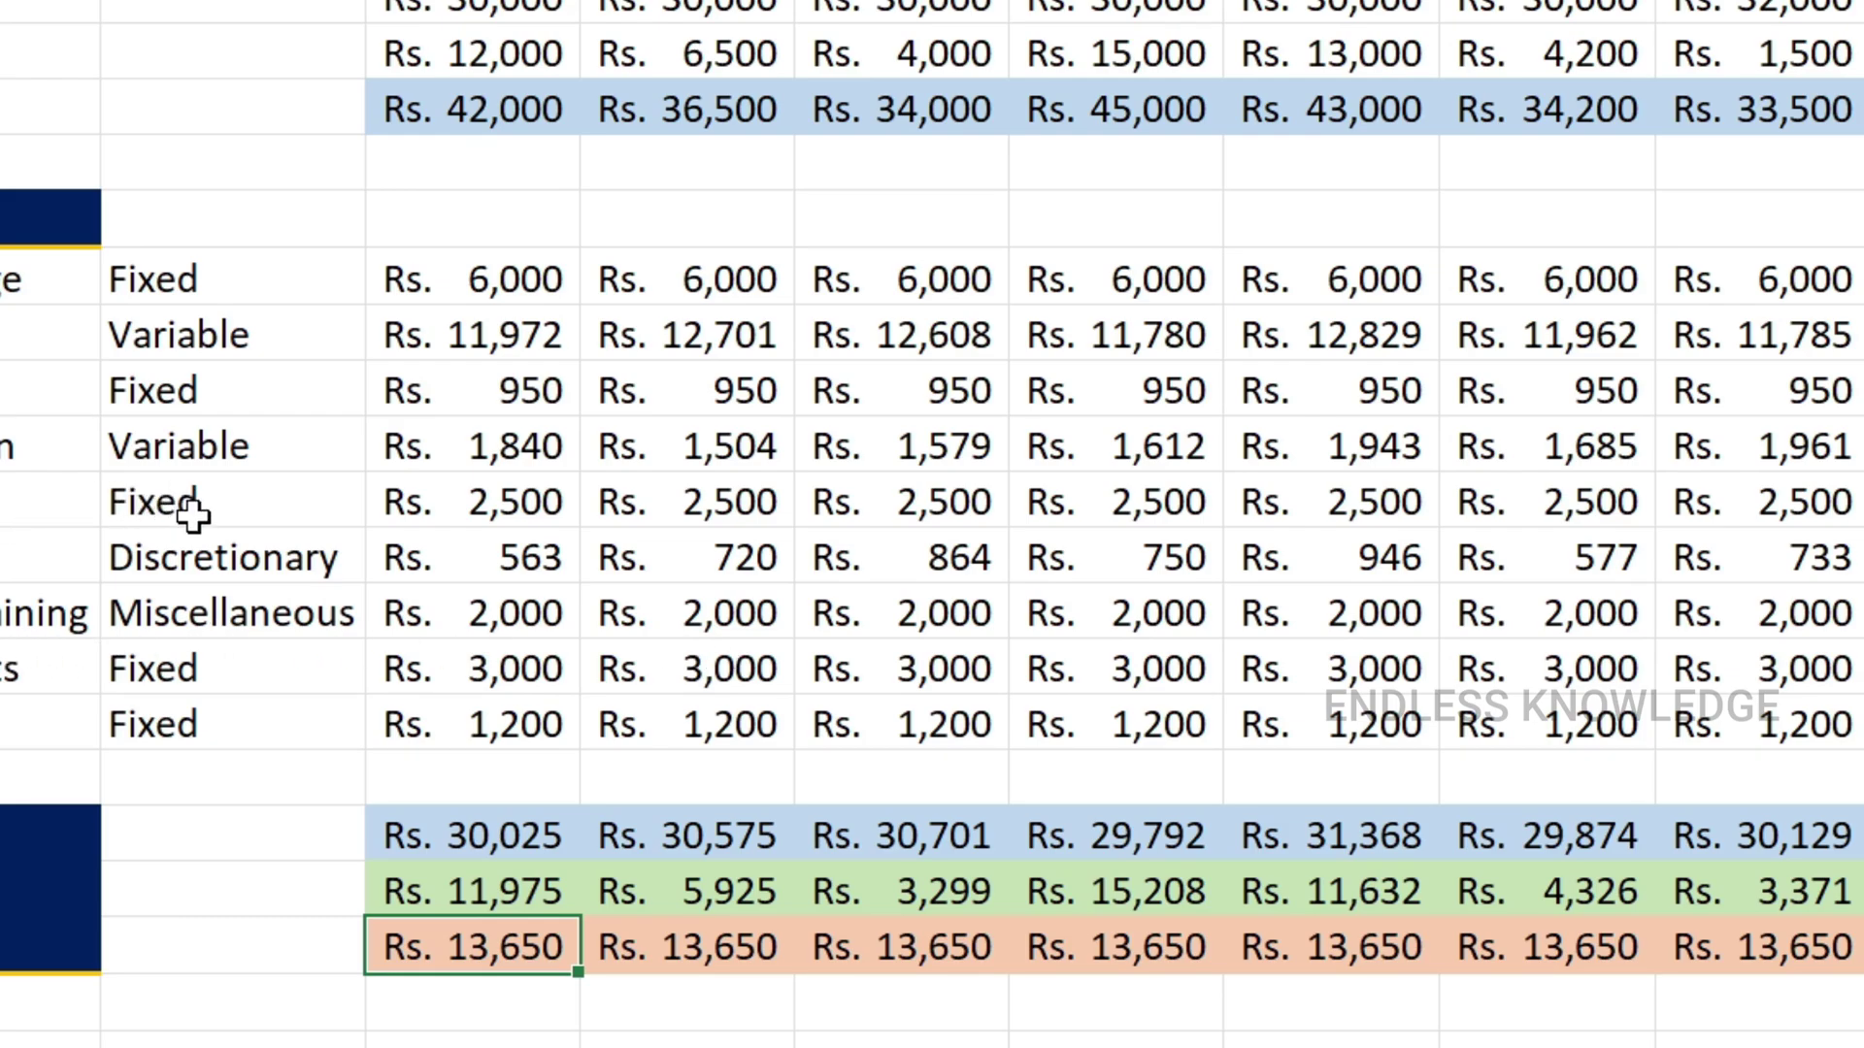
click(999, 502)
click(1487, 494)
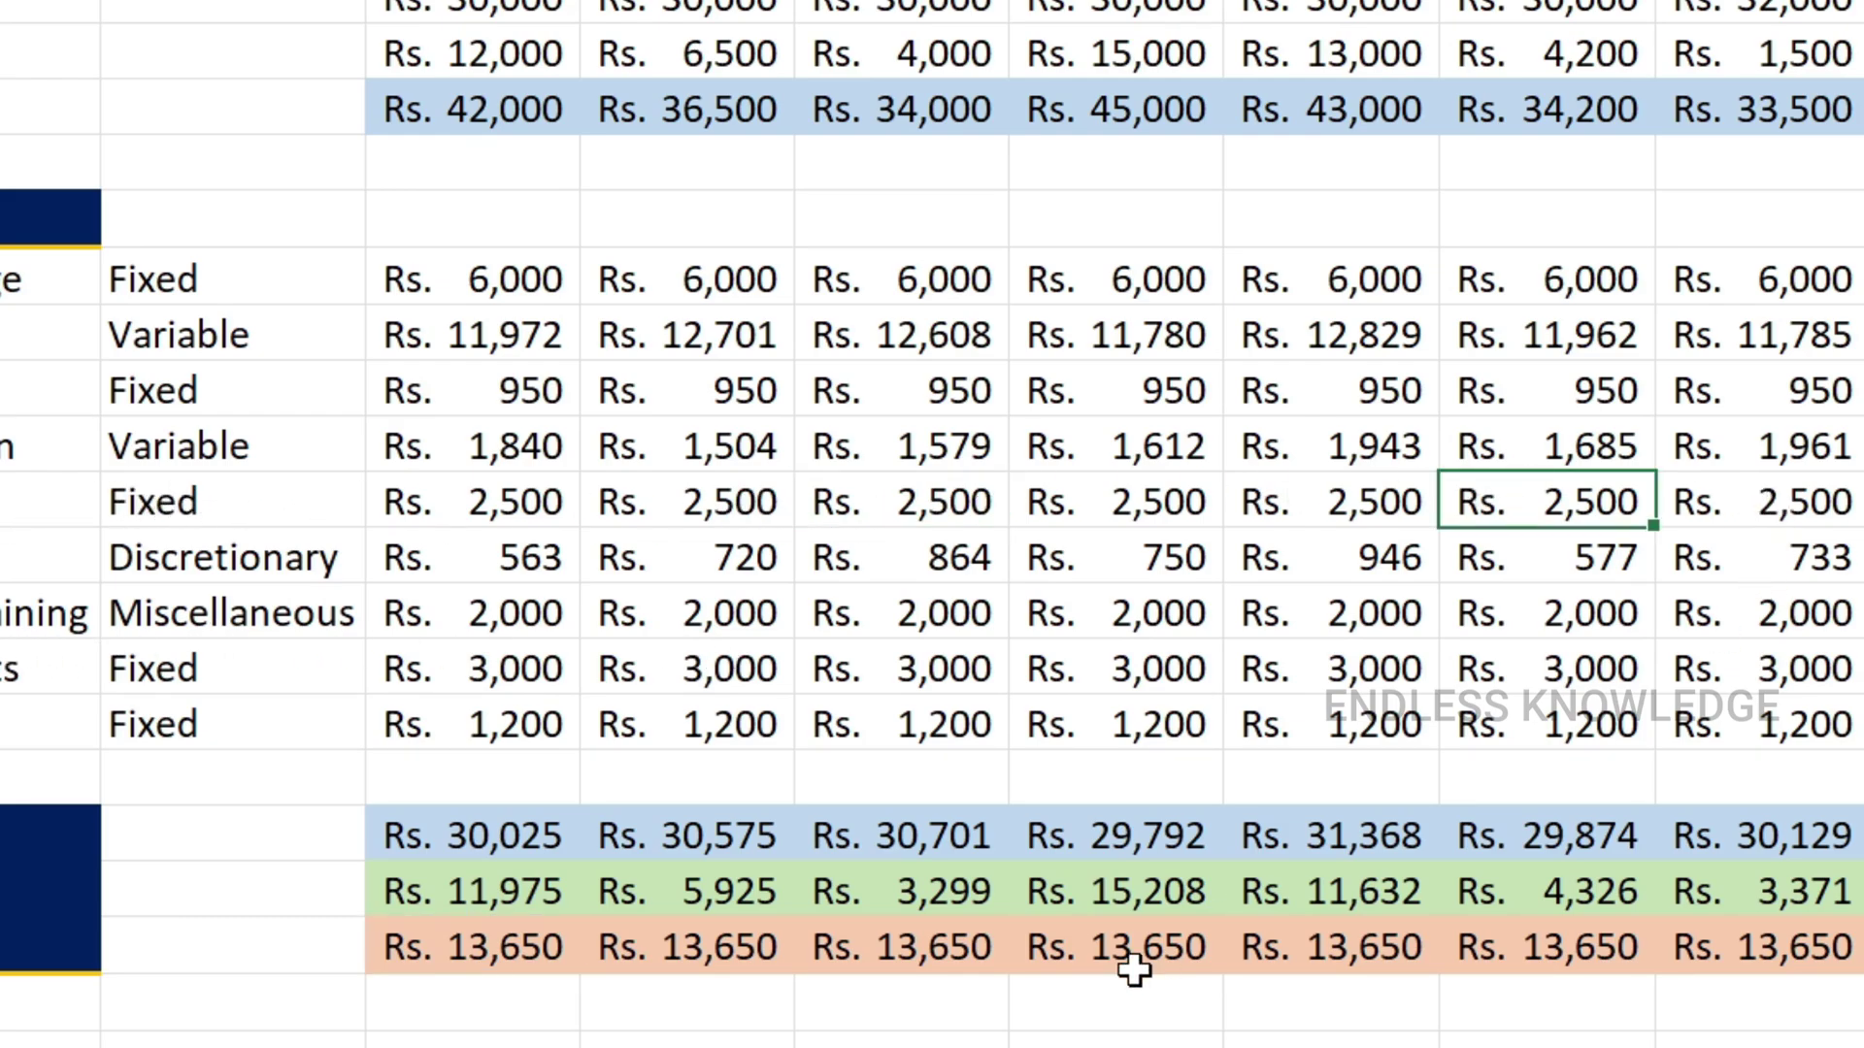
click(482, 954)
drag(482, 954, 1854, 954)
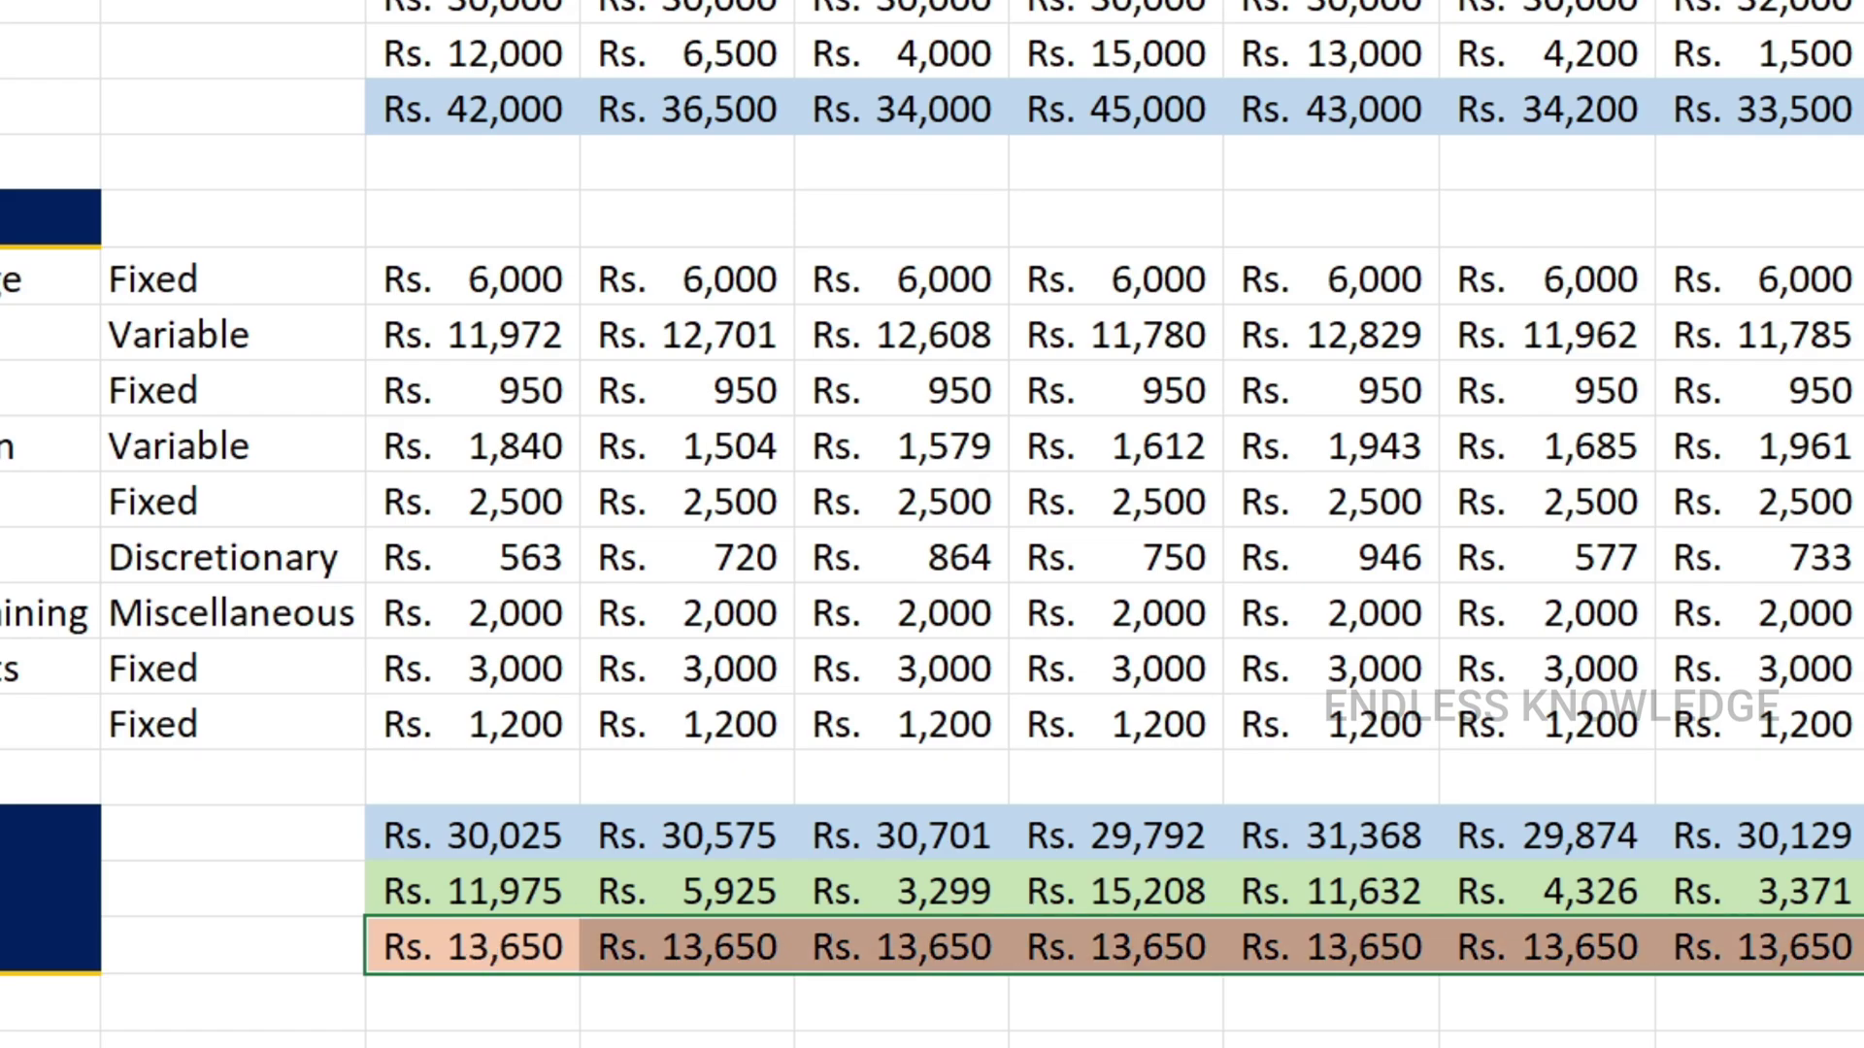
click(531, 950)
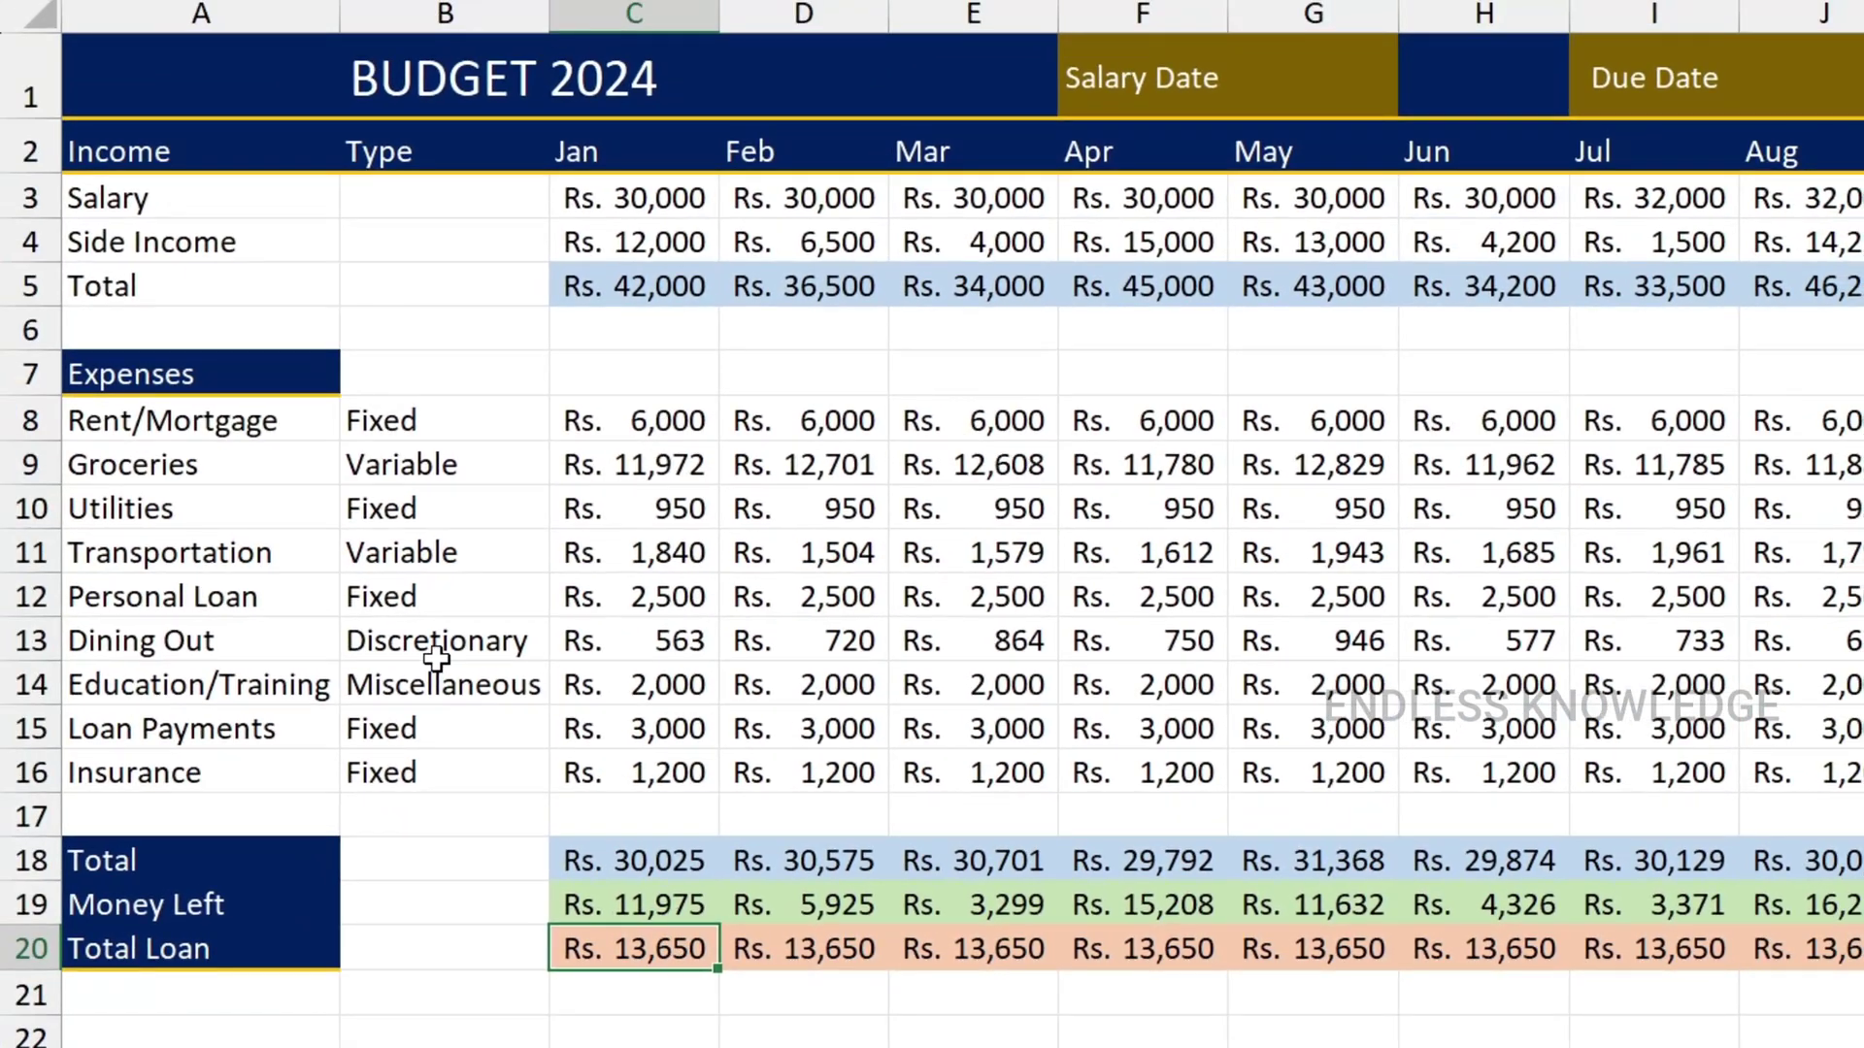
drag(430, 434, 445, 766)
click(690, 956)
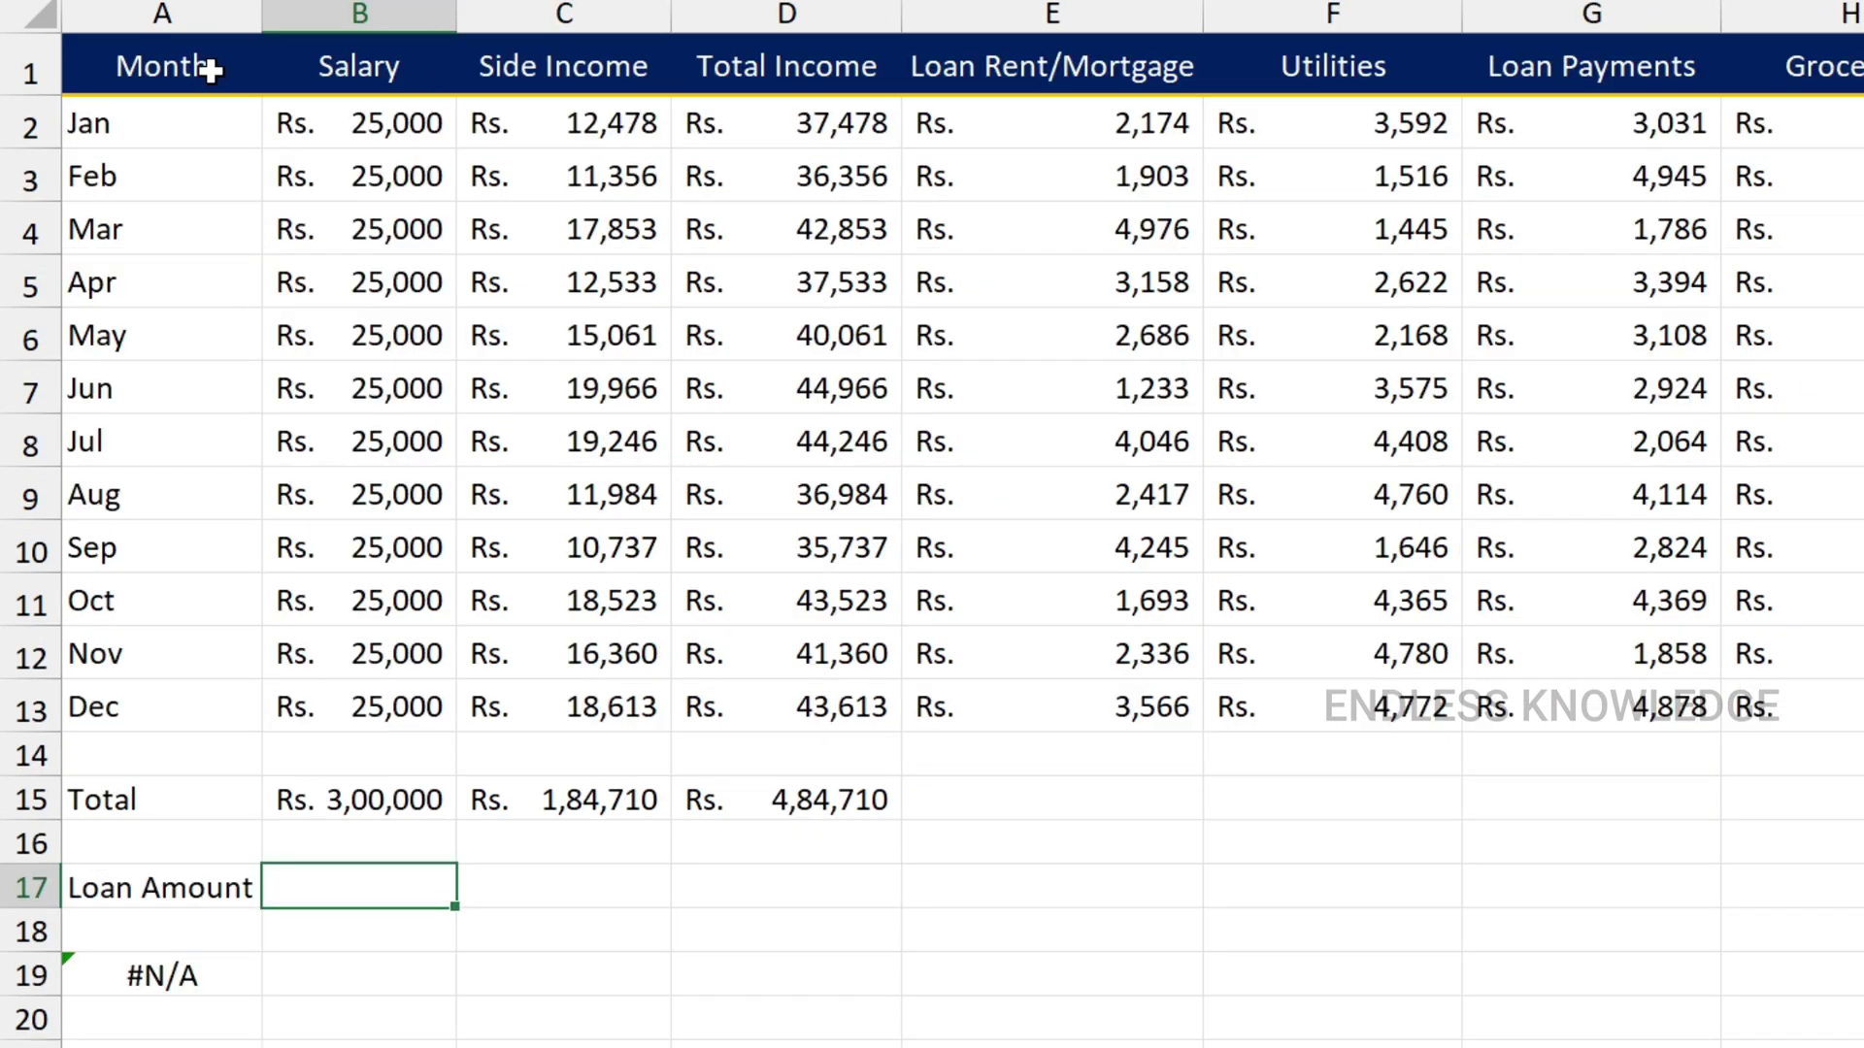
- Examine the monthly income and expense table on Sheet1, especially the Loan Rent/Mortgage and Loan Payments column headers
drag(166, 64, 1825, 707)
click(940, 337)
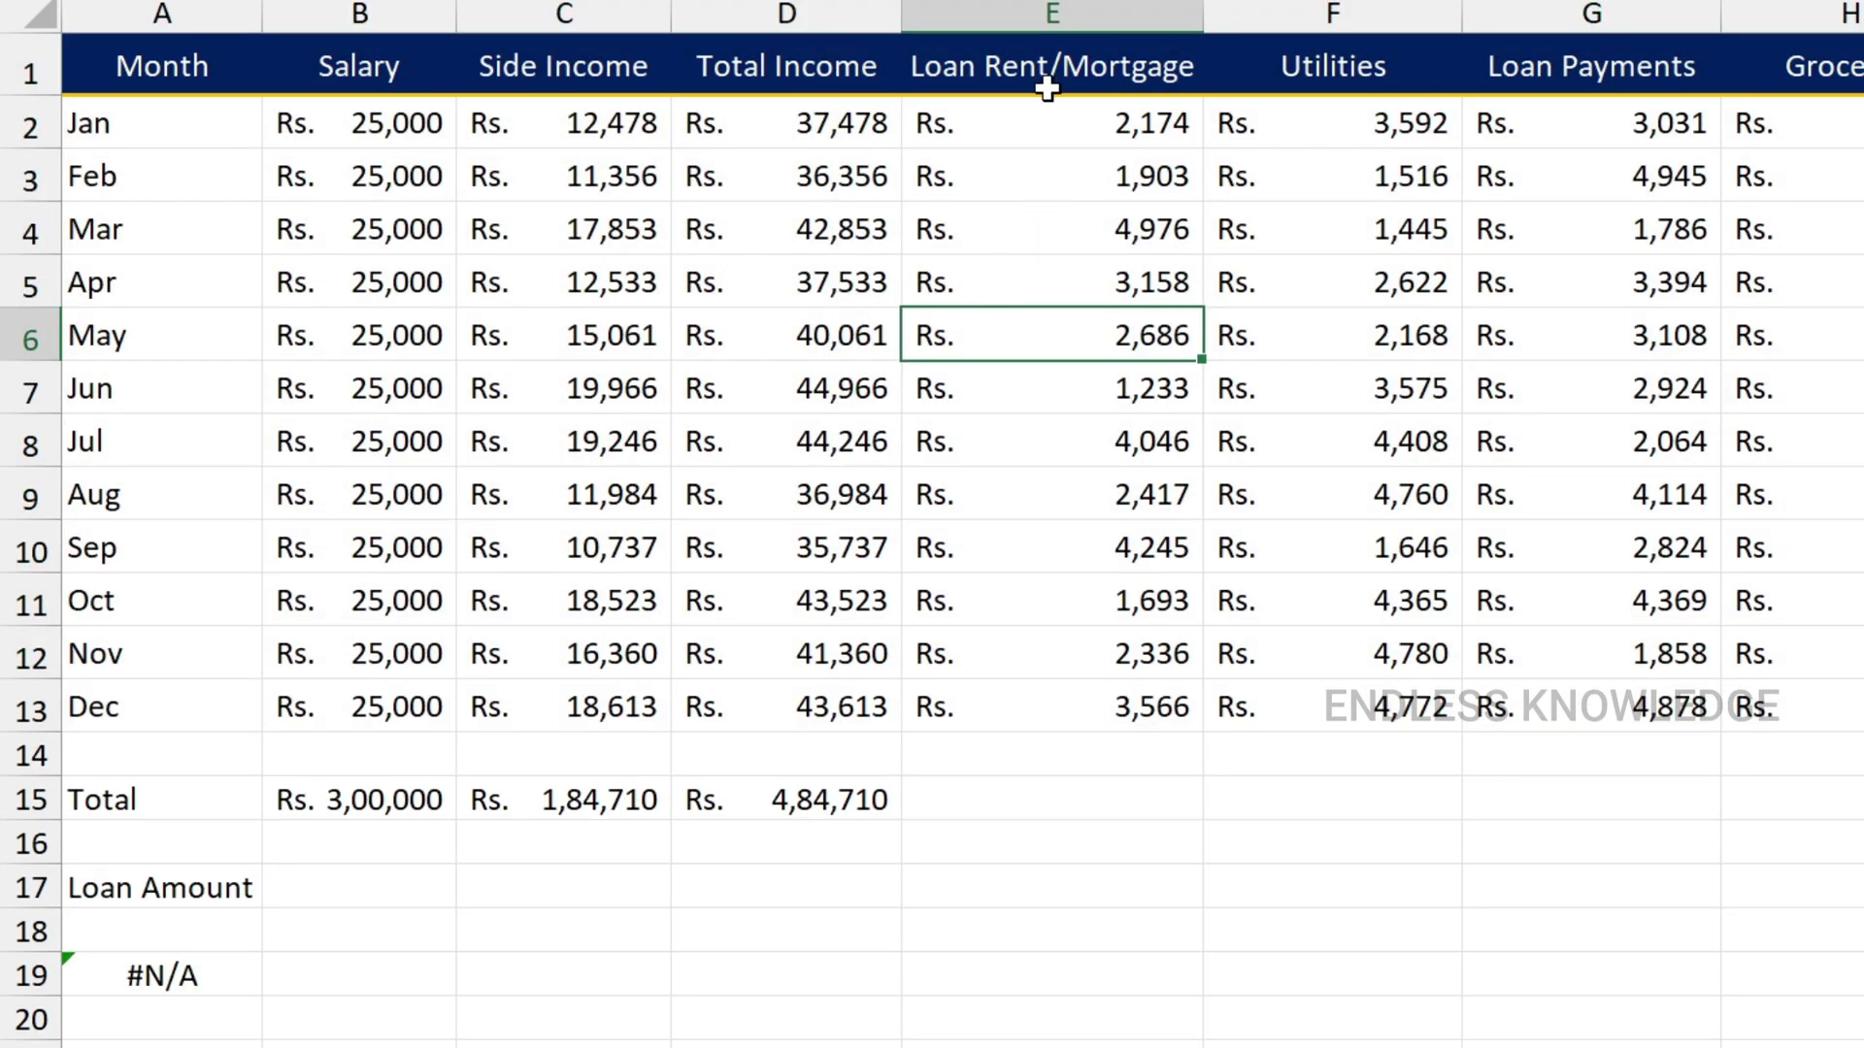
click(1044, 83)
click(1551, 83)
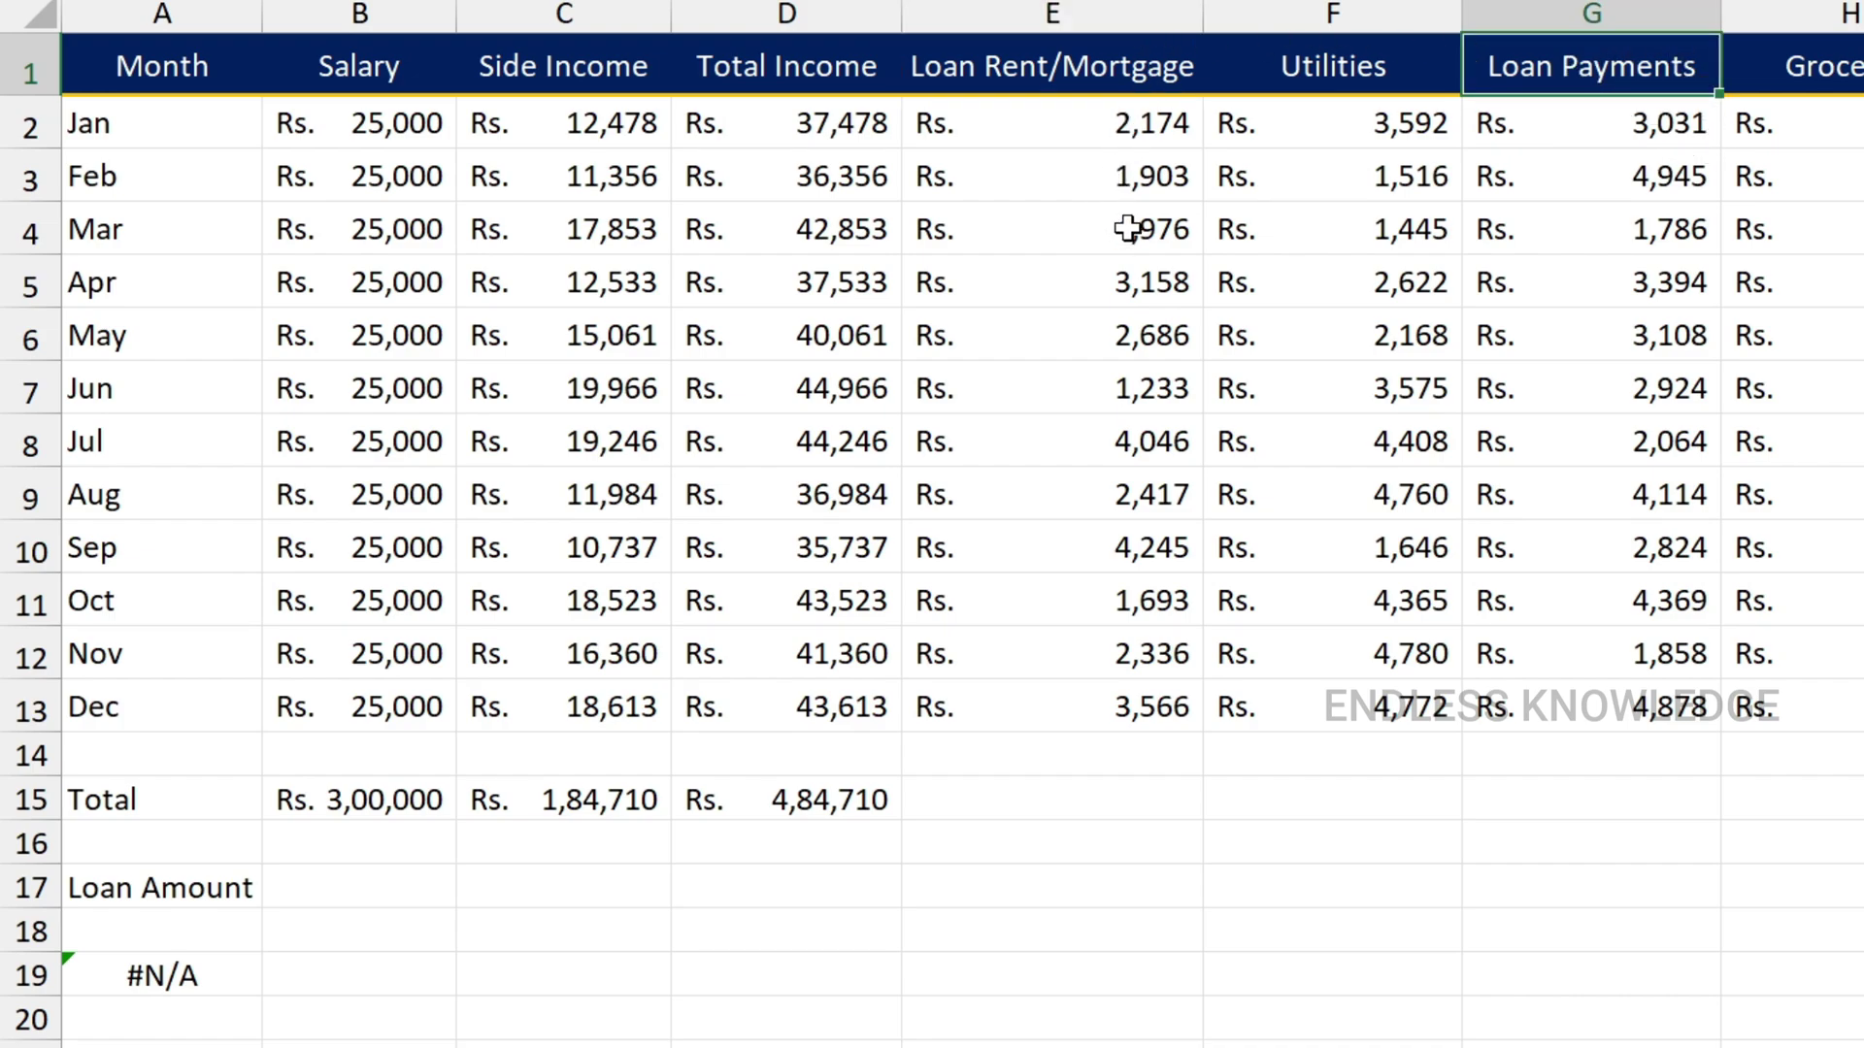
drag(208, 67, 1858, 708)
click(1564, 70)
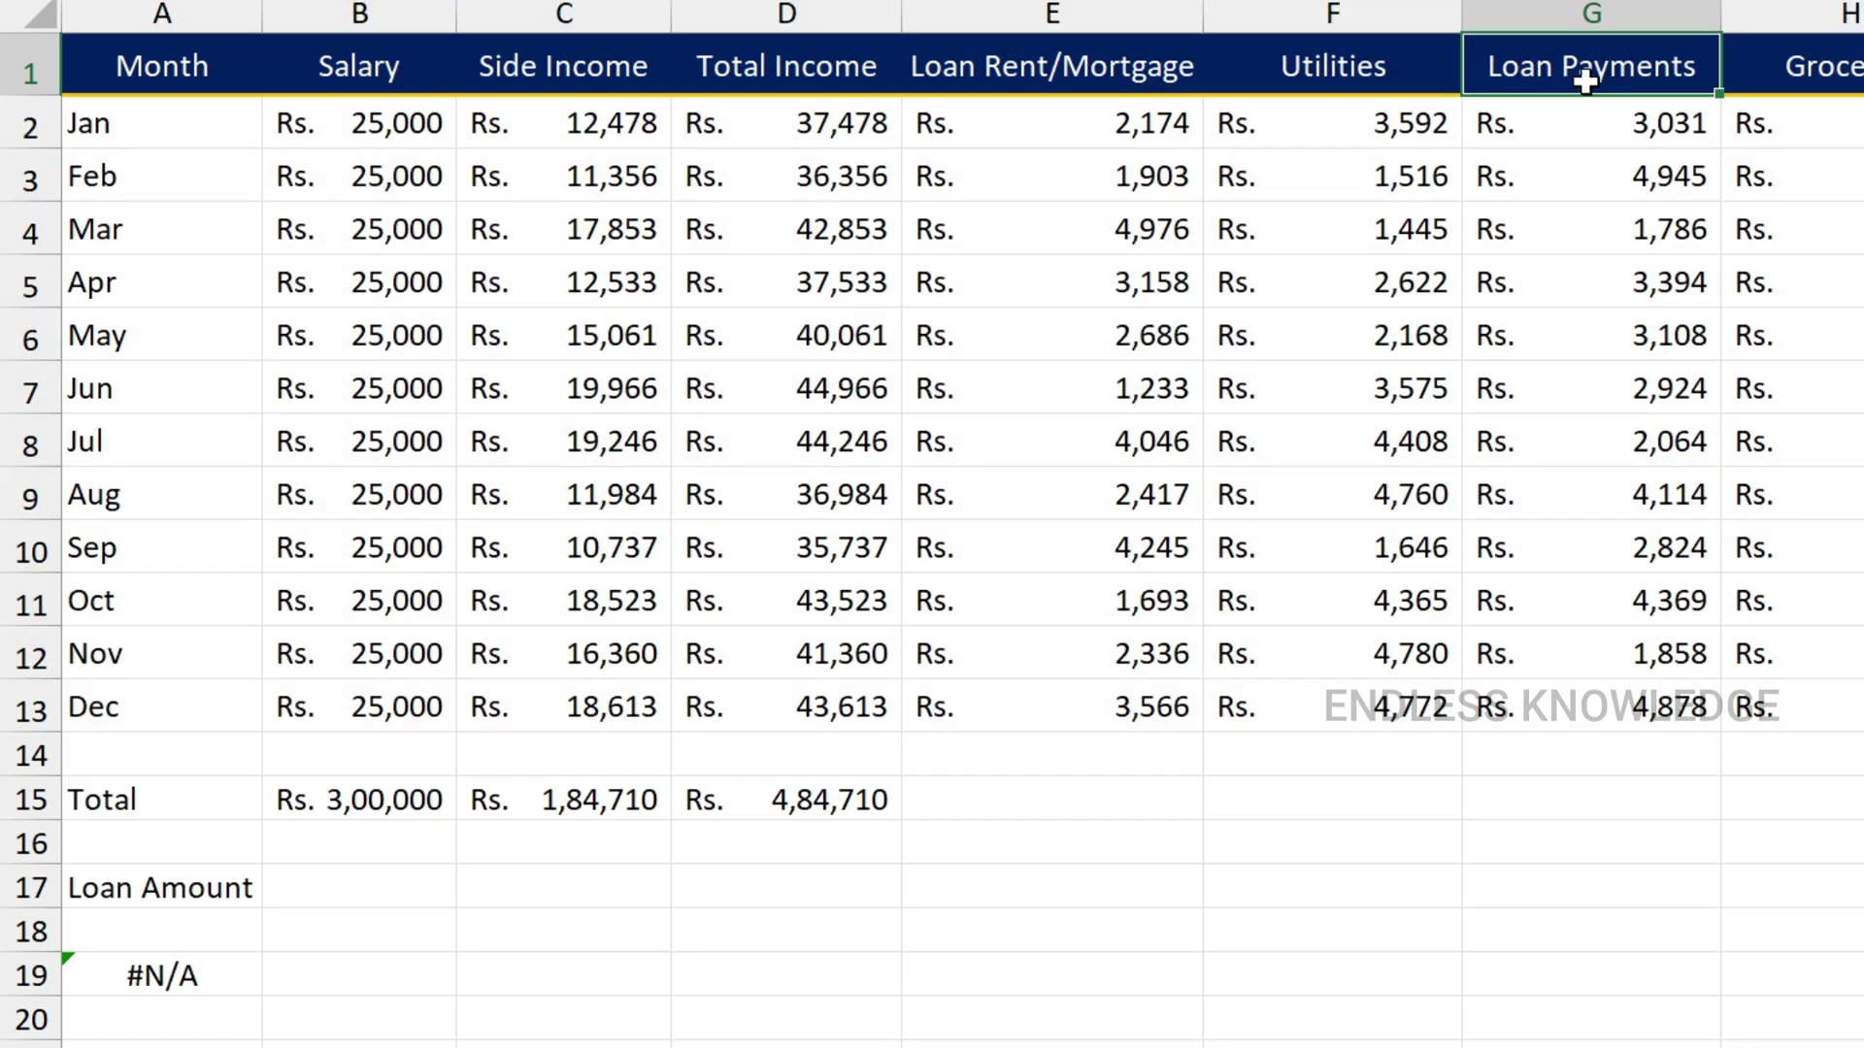
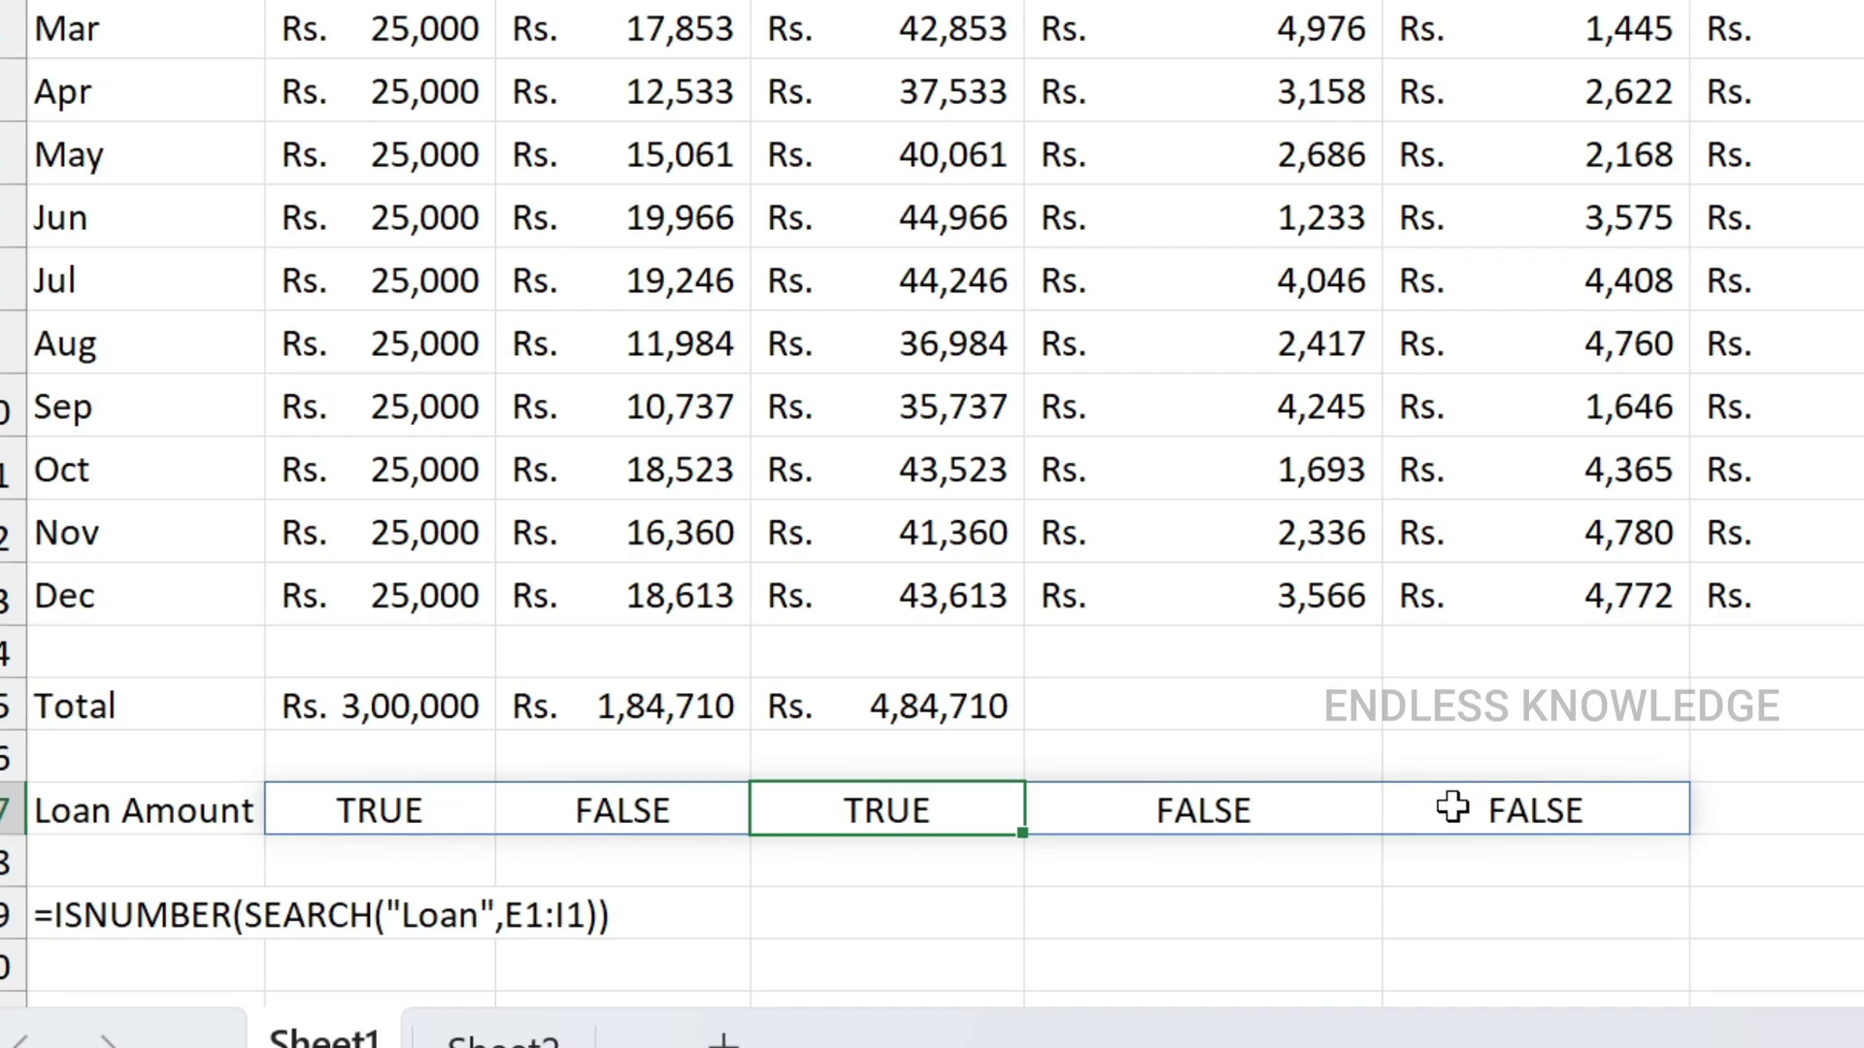
- Wrap the ISNUMBER(SEARCH("Loan",E1:I1)) test in the Loan Amount cell B17 in SUMPRODUCT, enclosing the test in its own parentheses
click(411, 812)
double_click(411, 812)
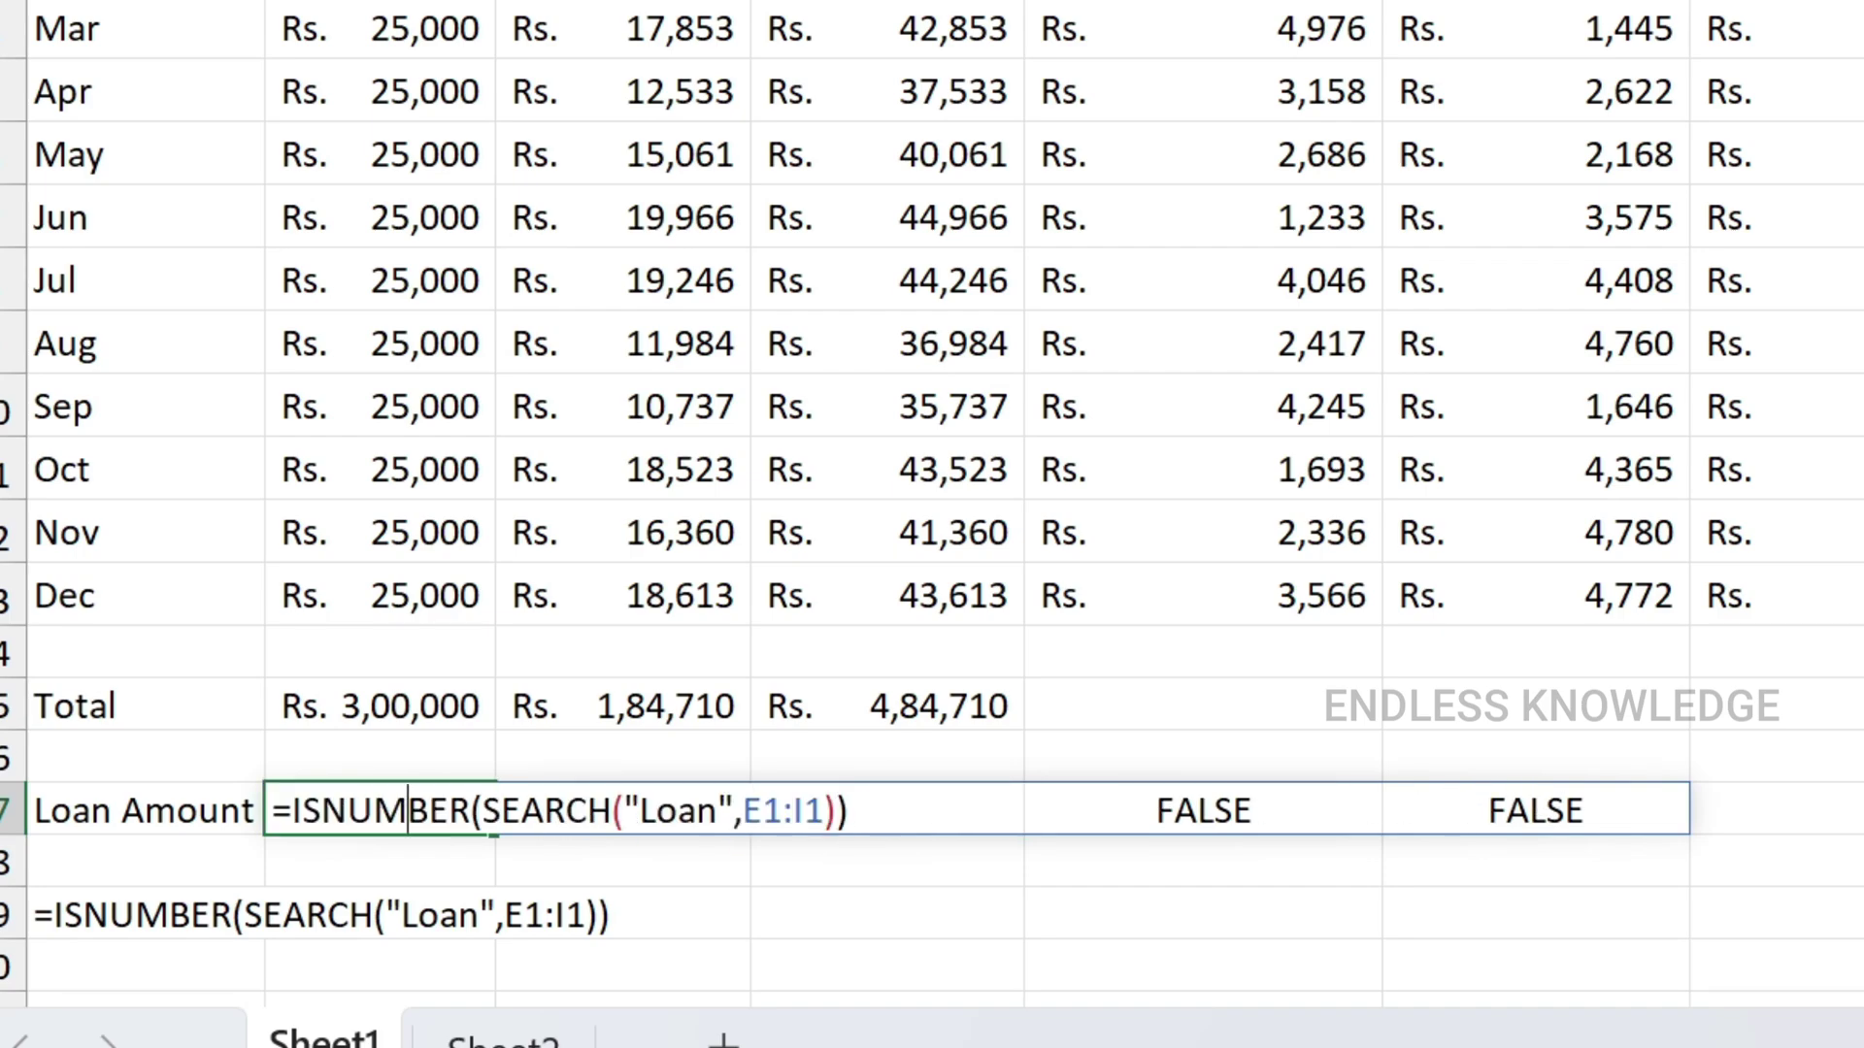
click(291, 812)
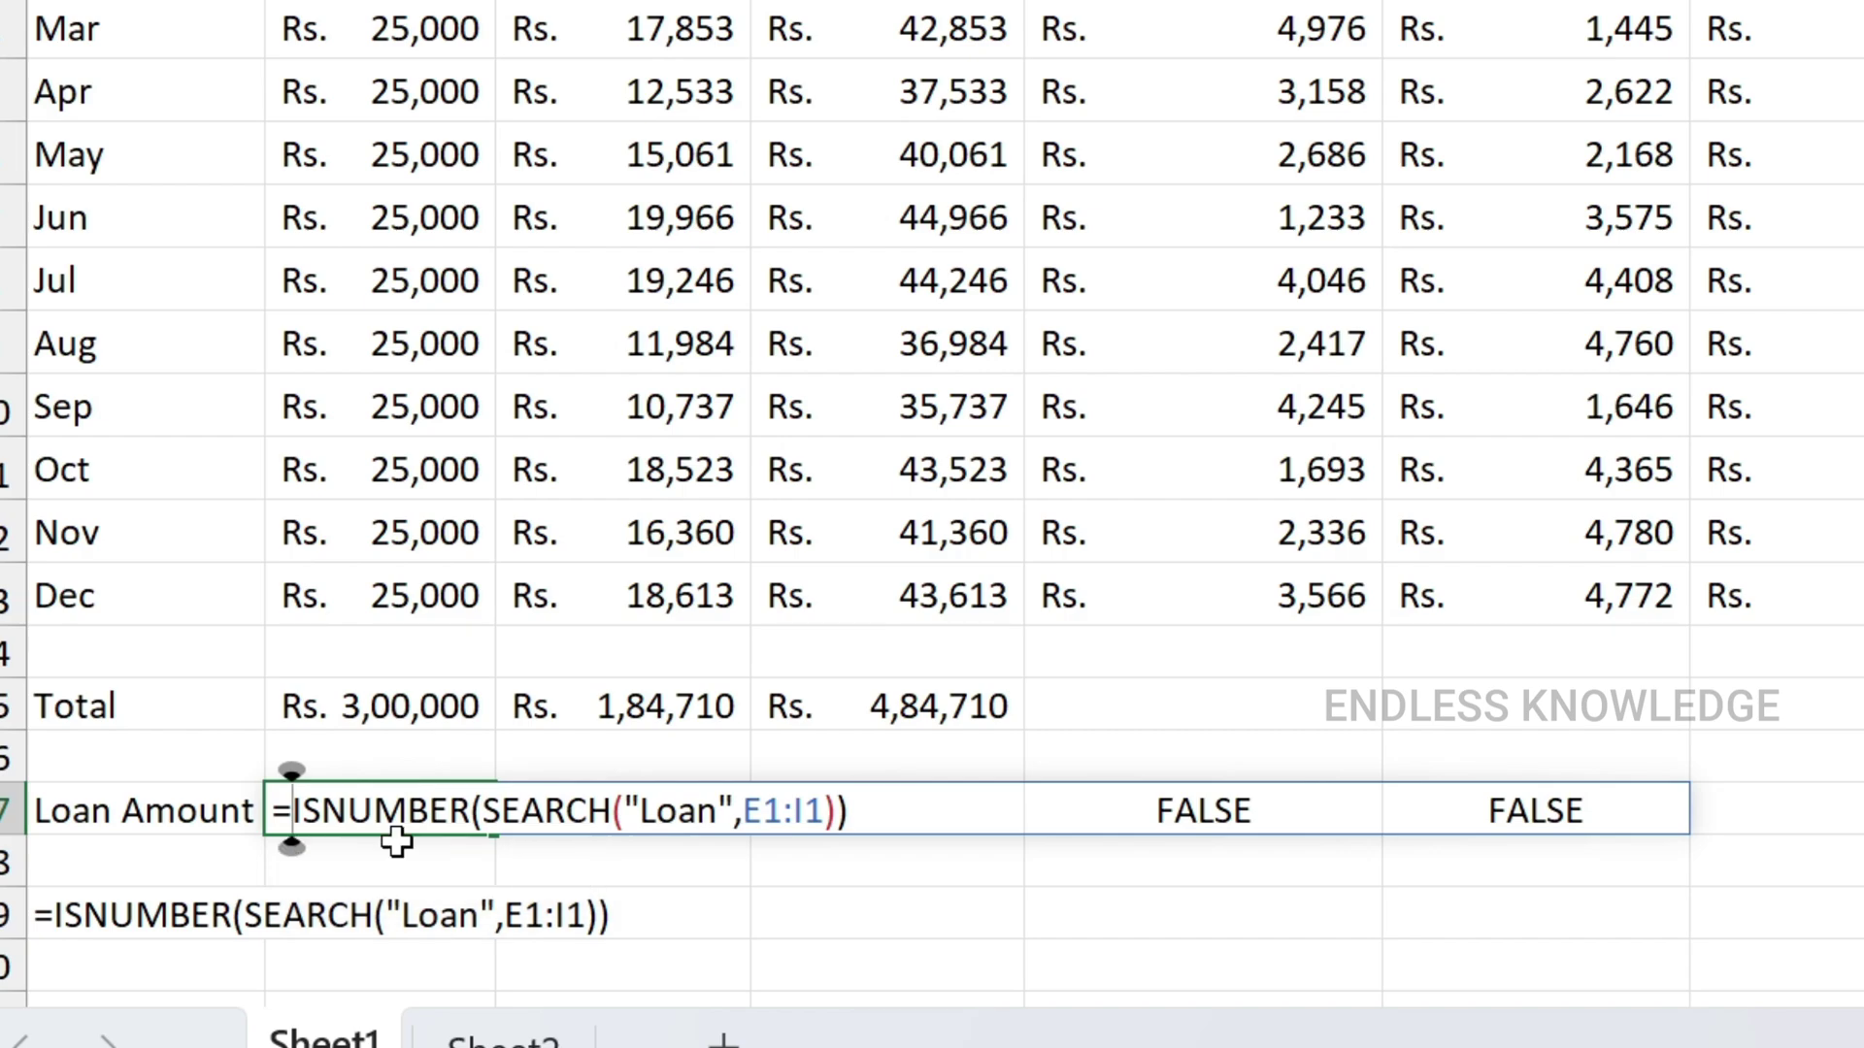
text(sum)
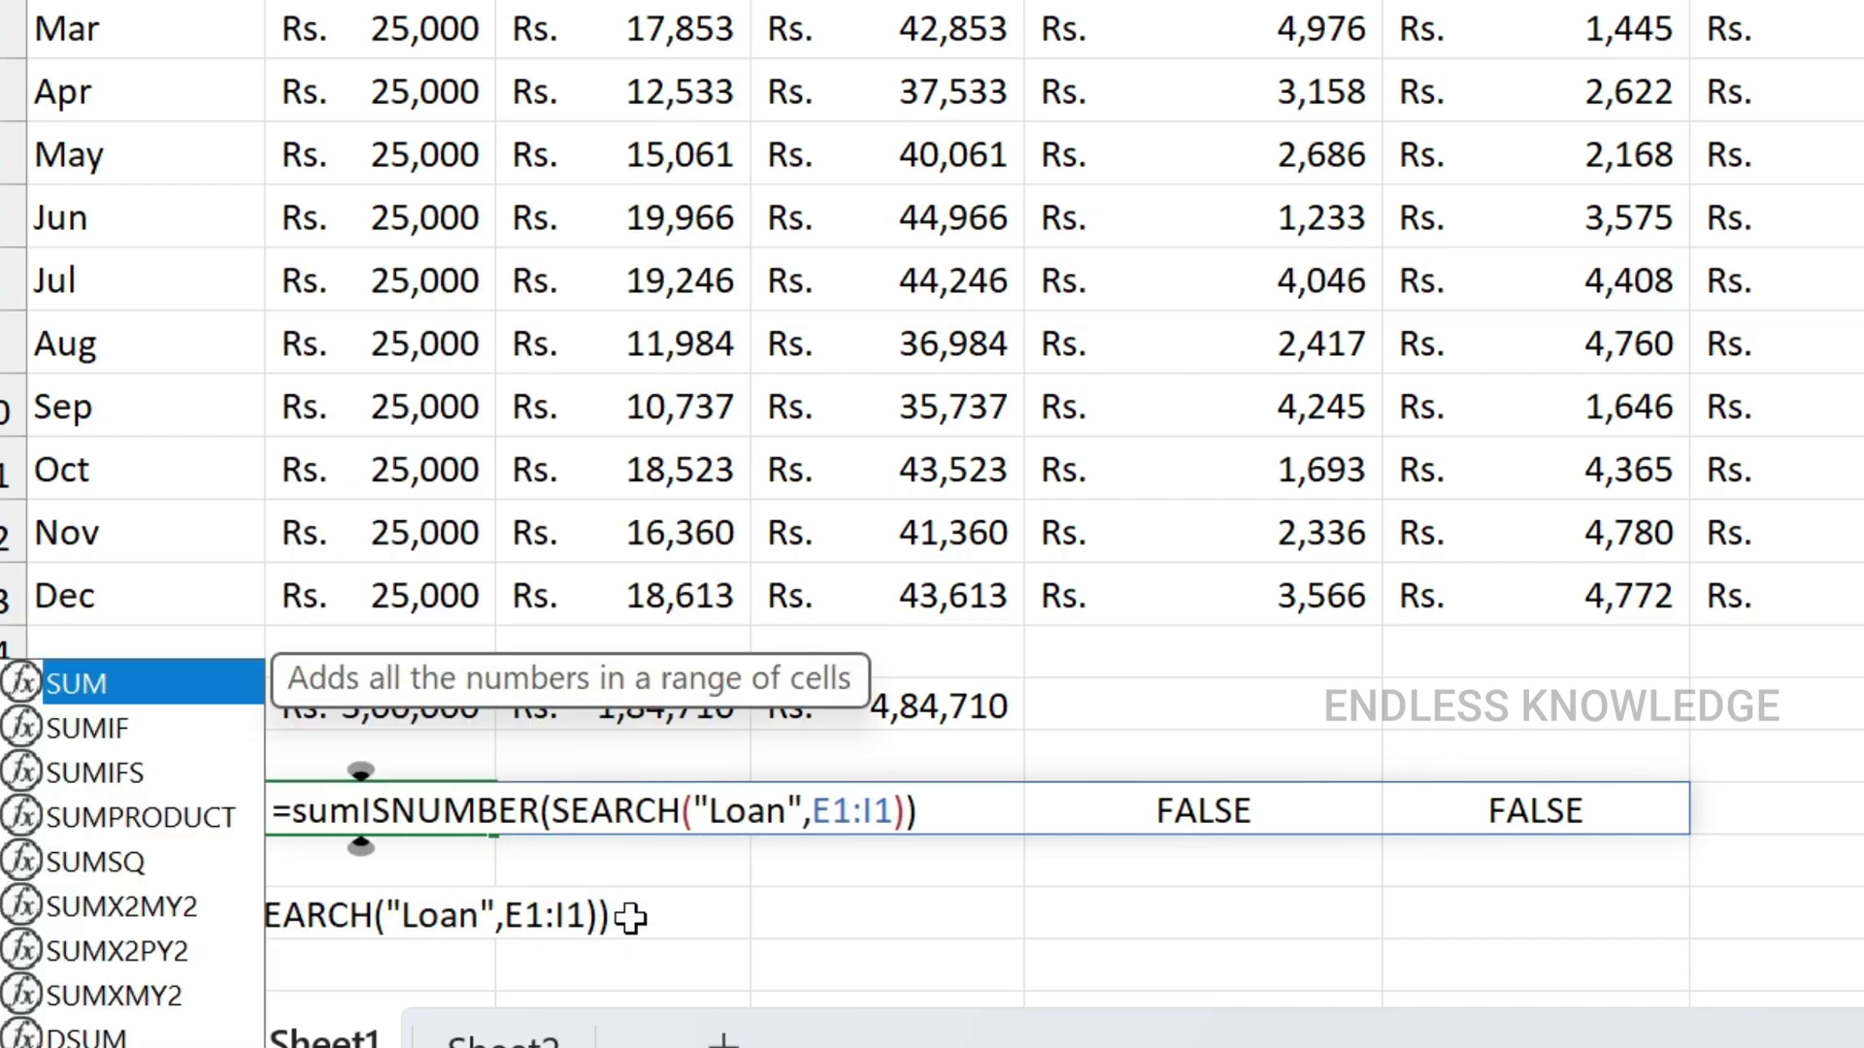
text(pro)
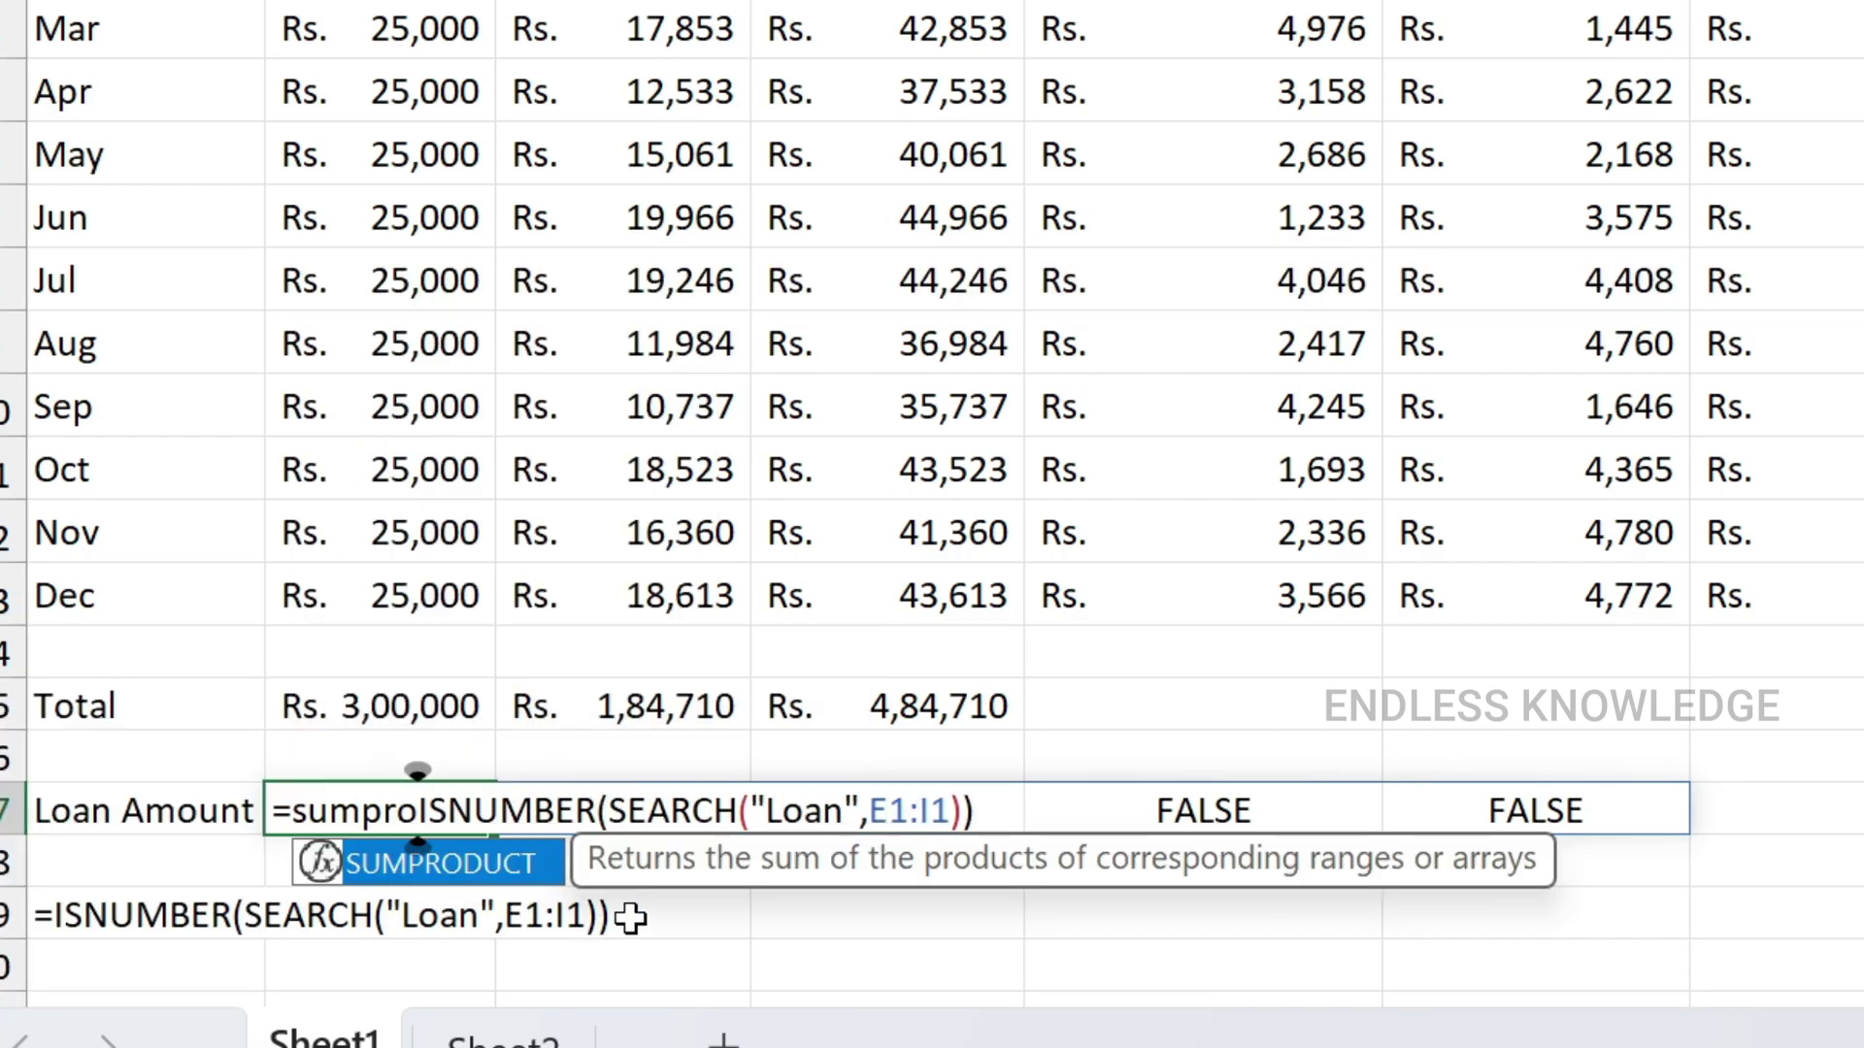
key(Tab)
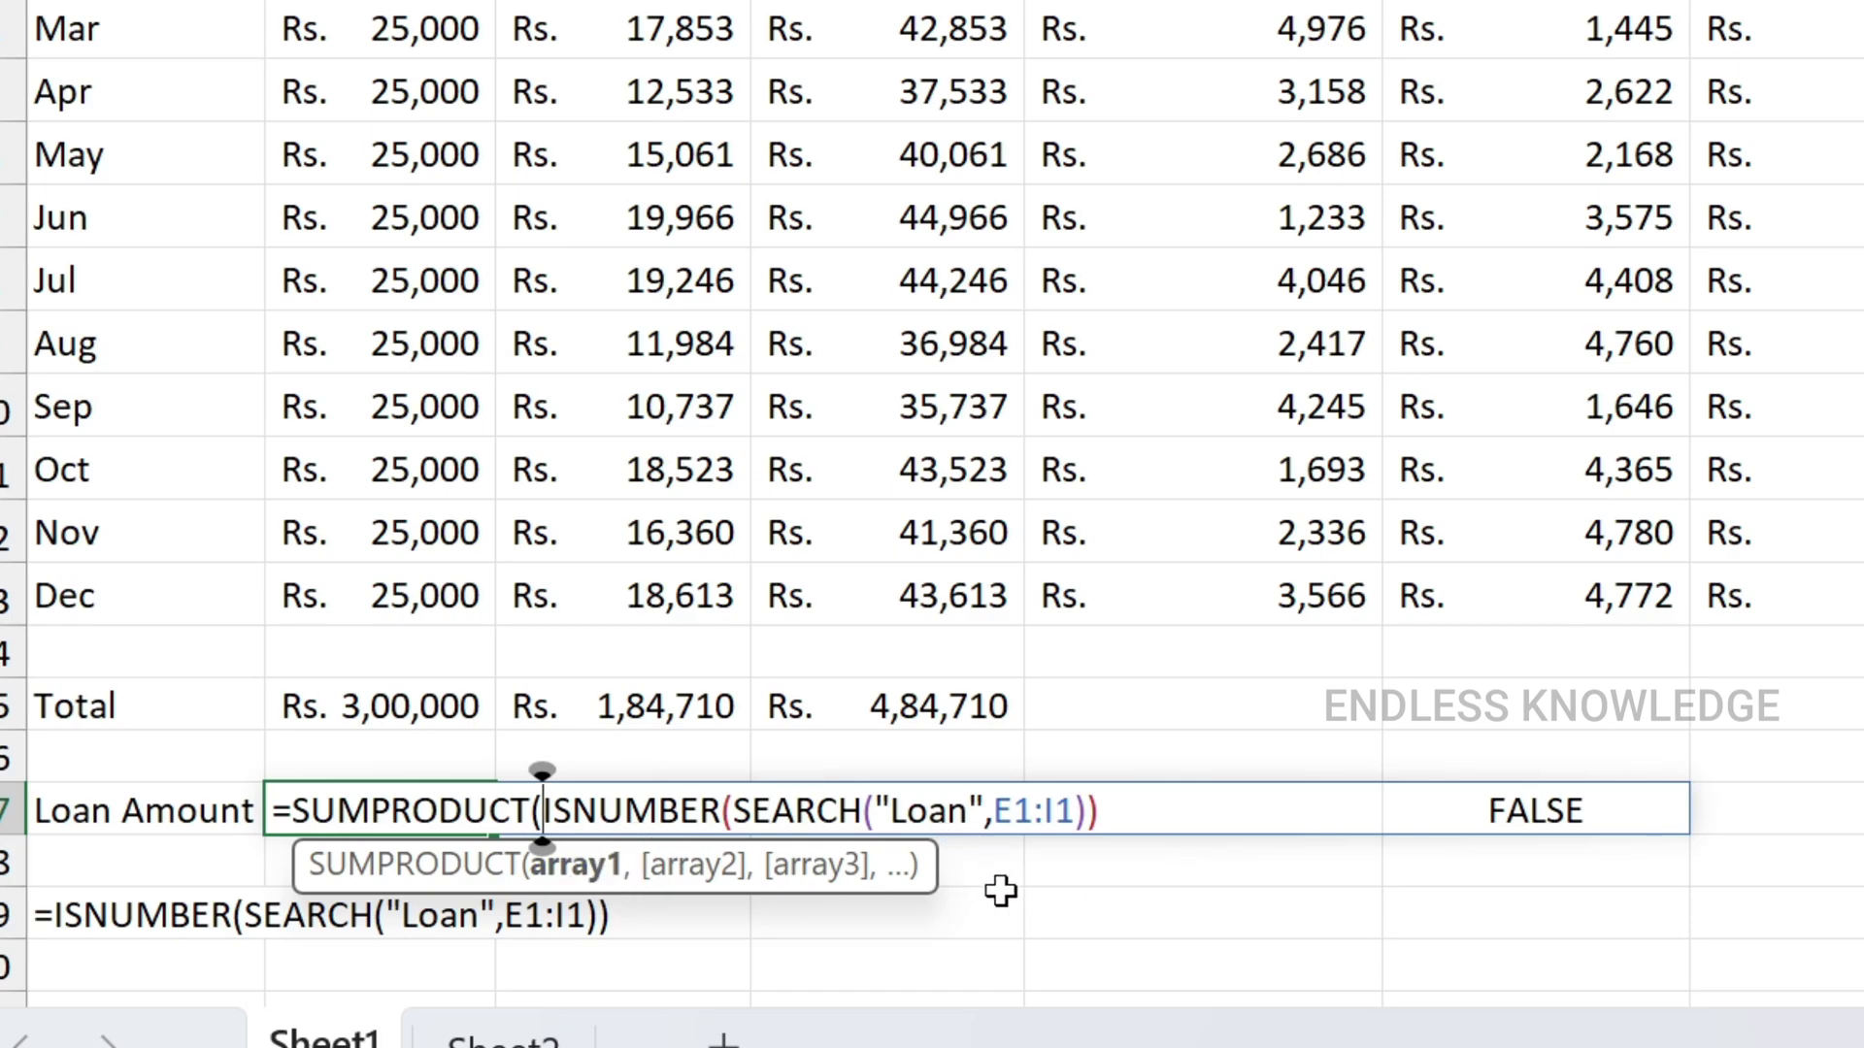
text(()
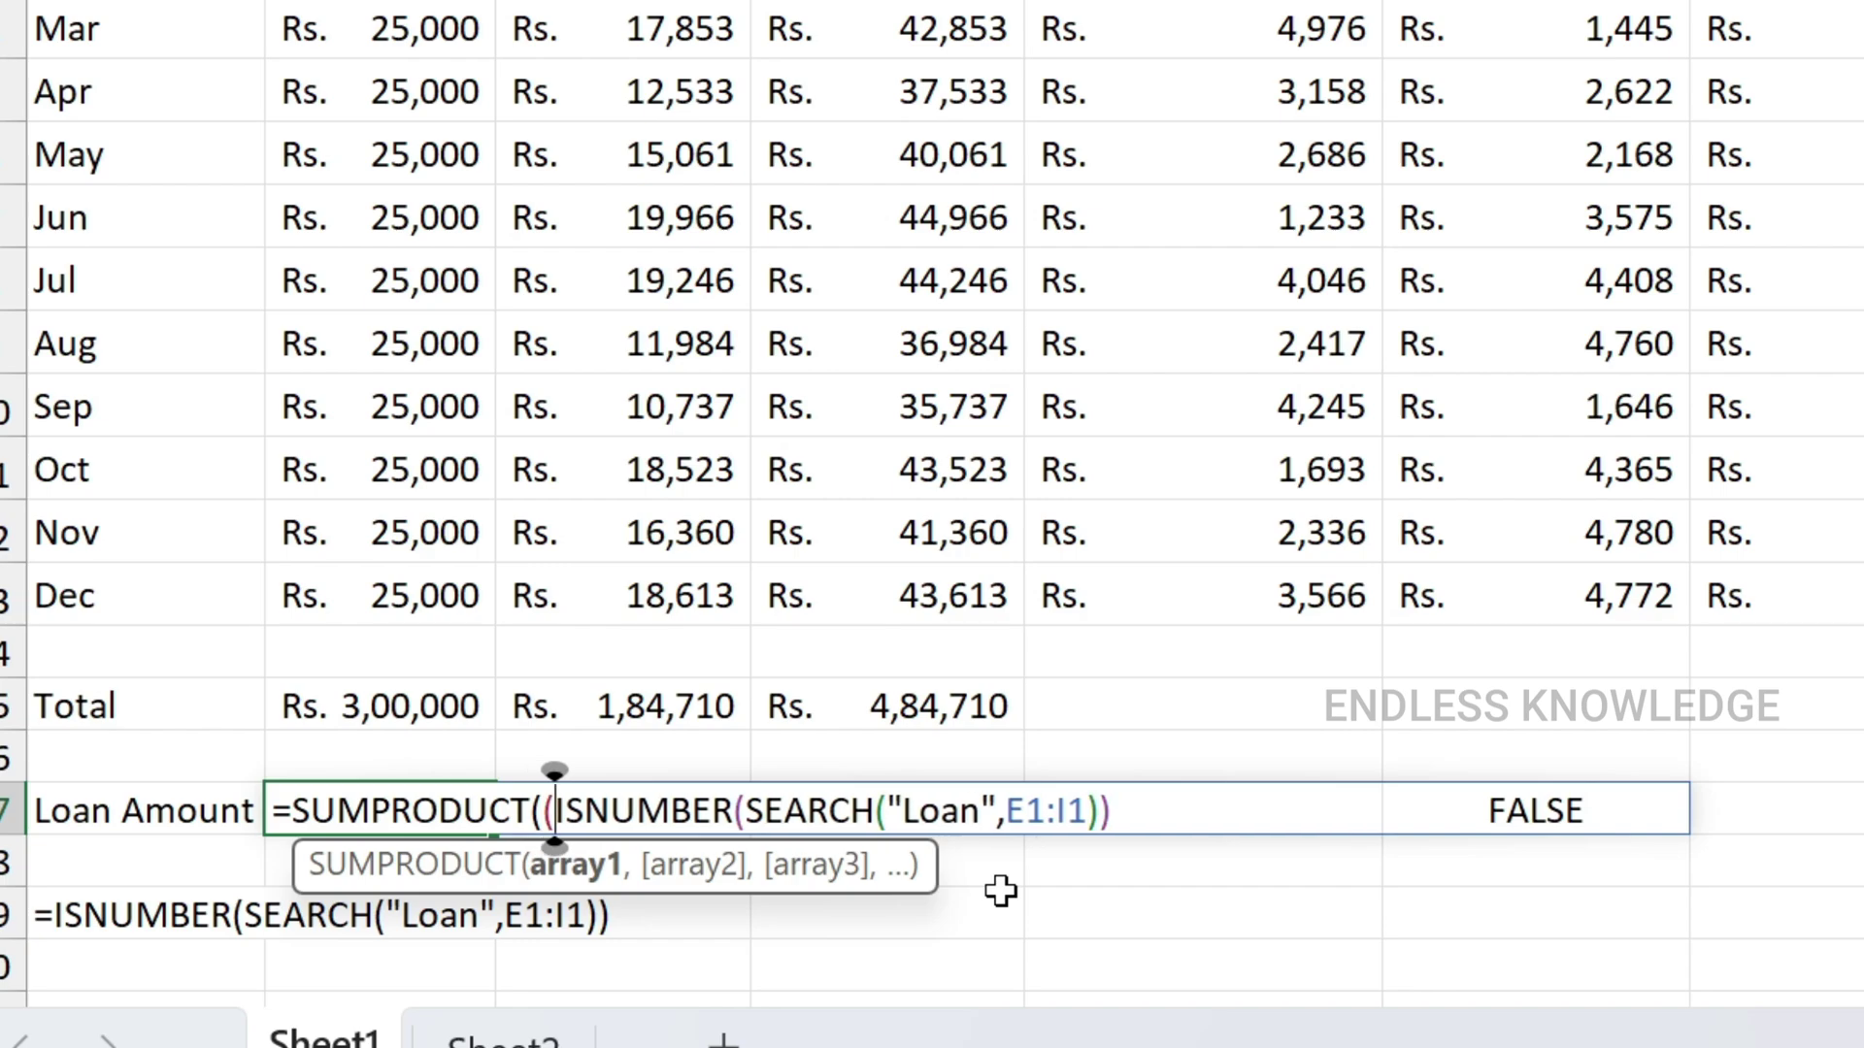
key(End)
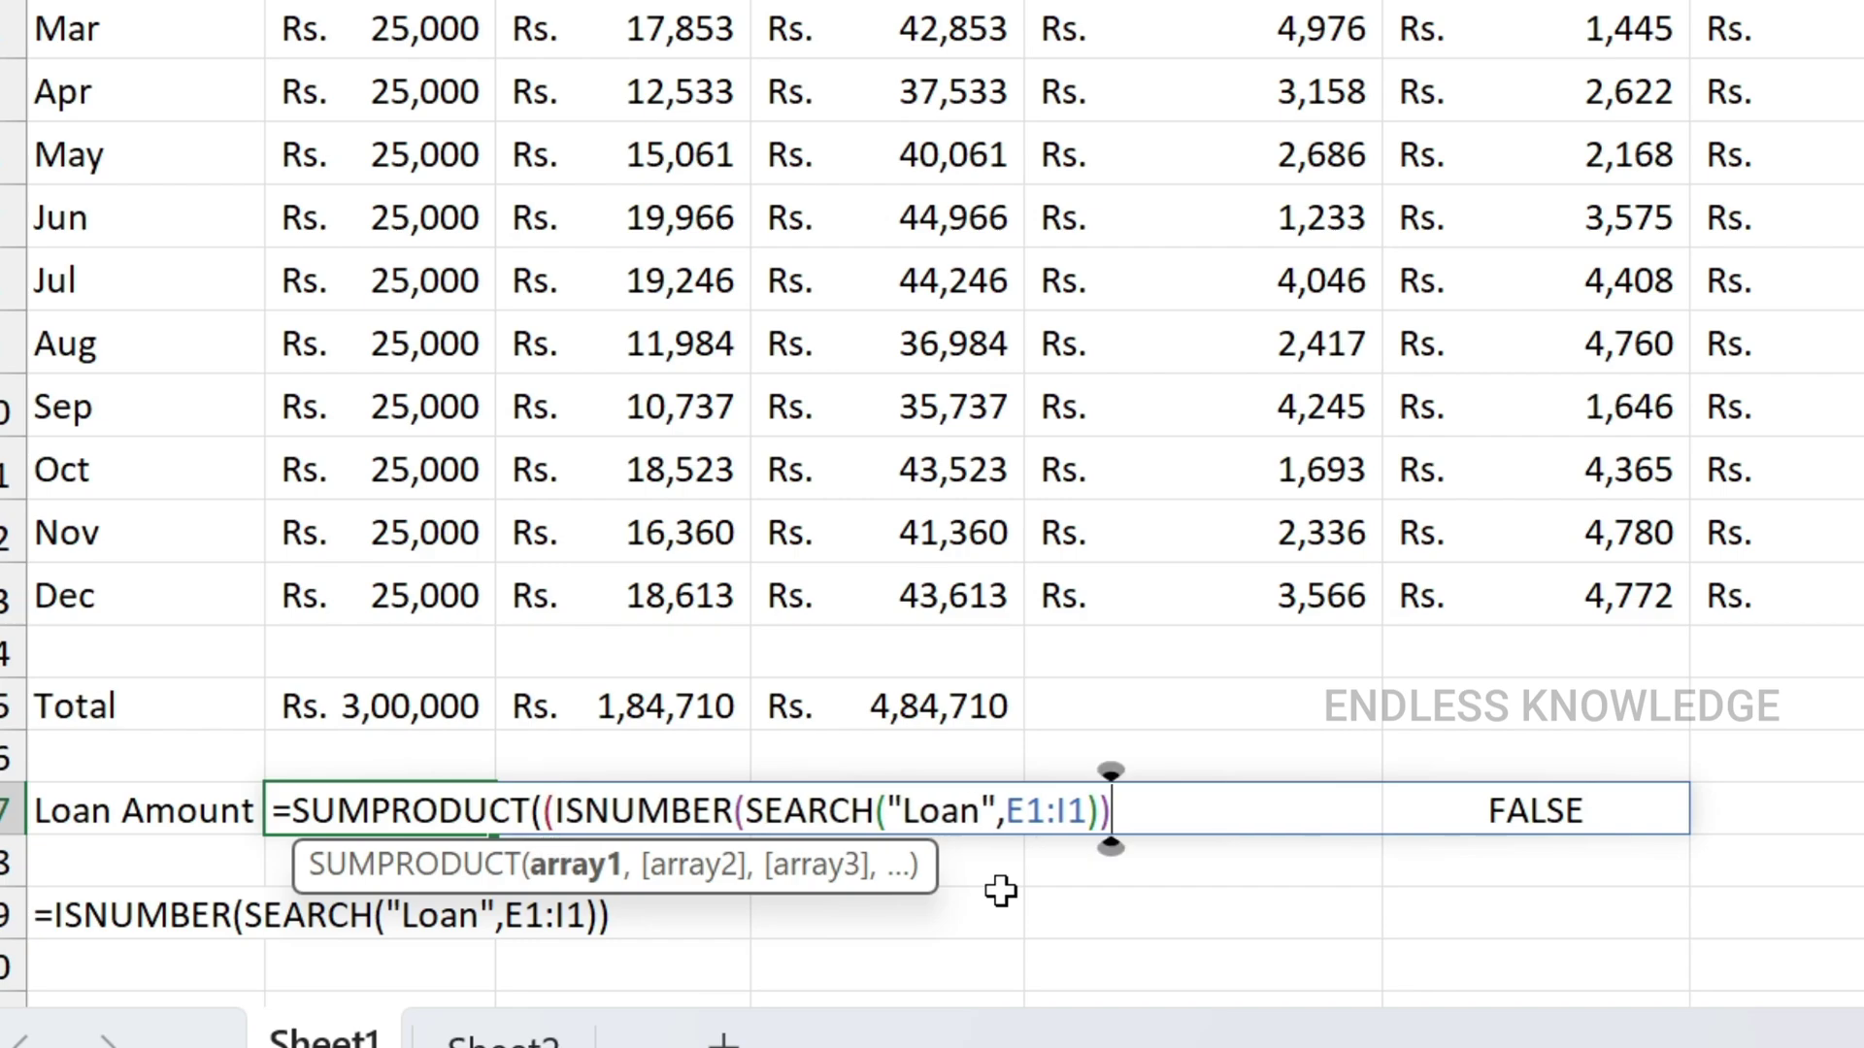
text())
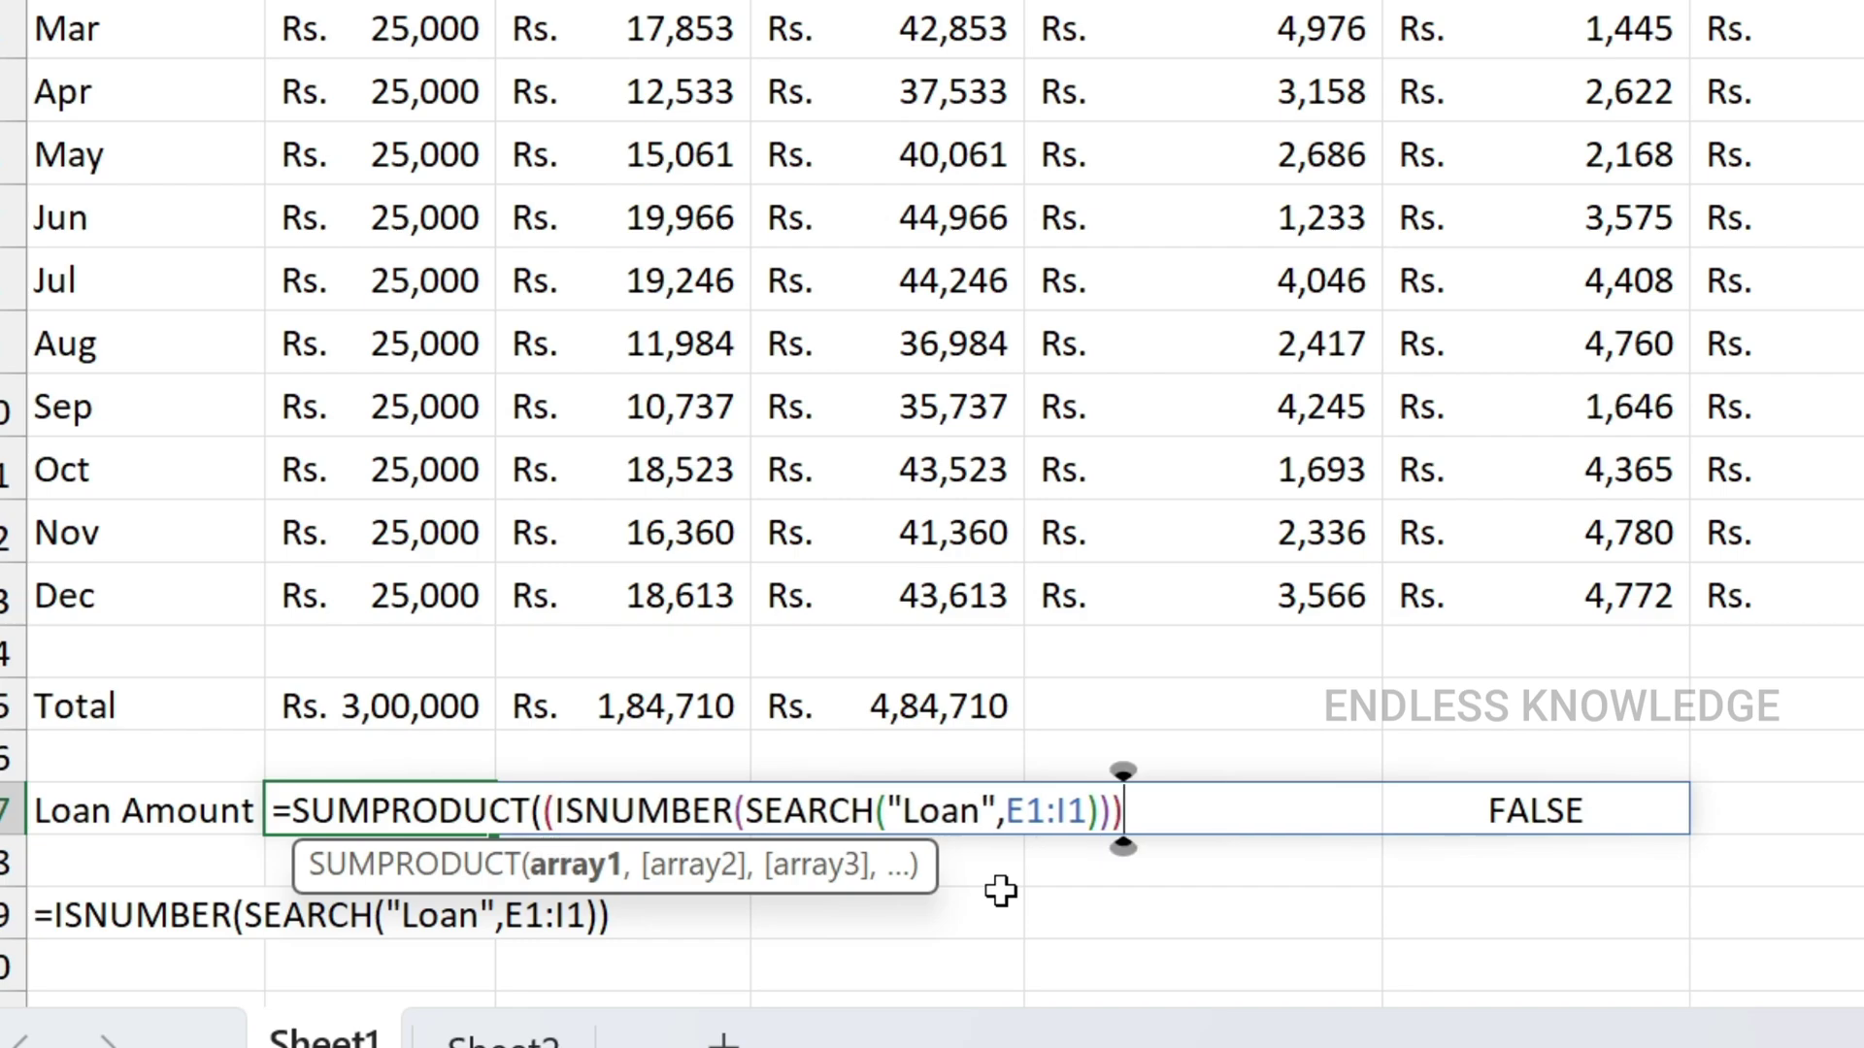
- Multiply the loan test by January's expenses (E2:I2), completing B17 as =SUMPRODUCT((ISNUMBER(SEARCH("Loan",E1:I1)))*(E2:I2))
text(*)
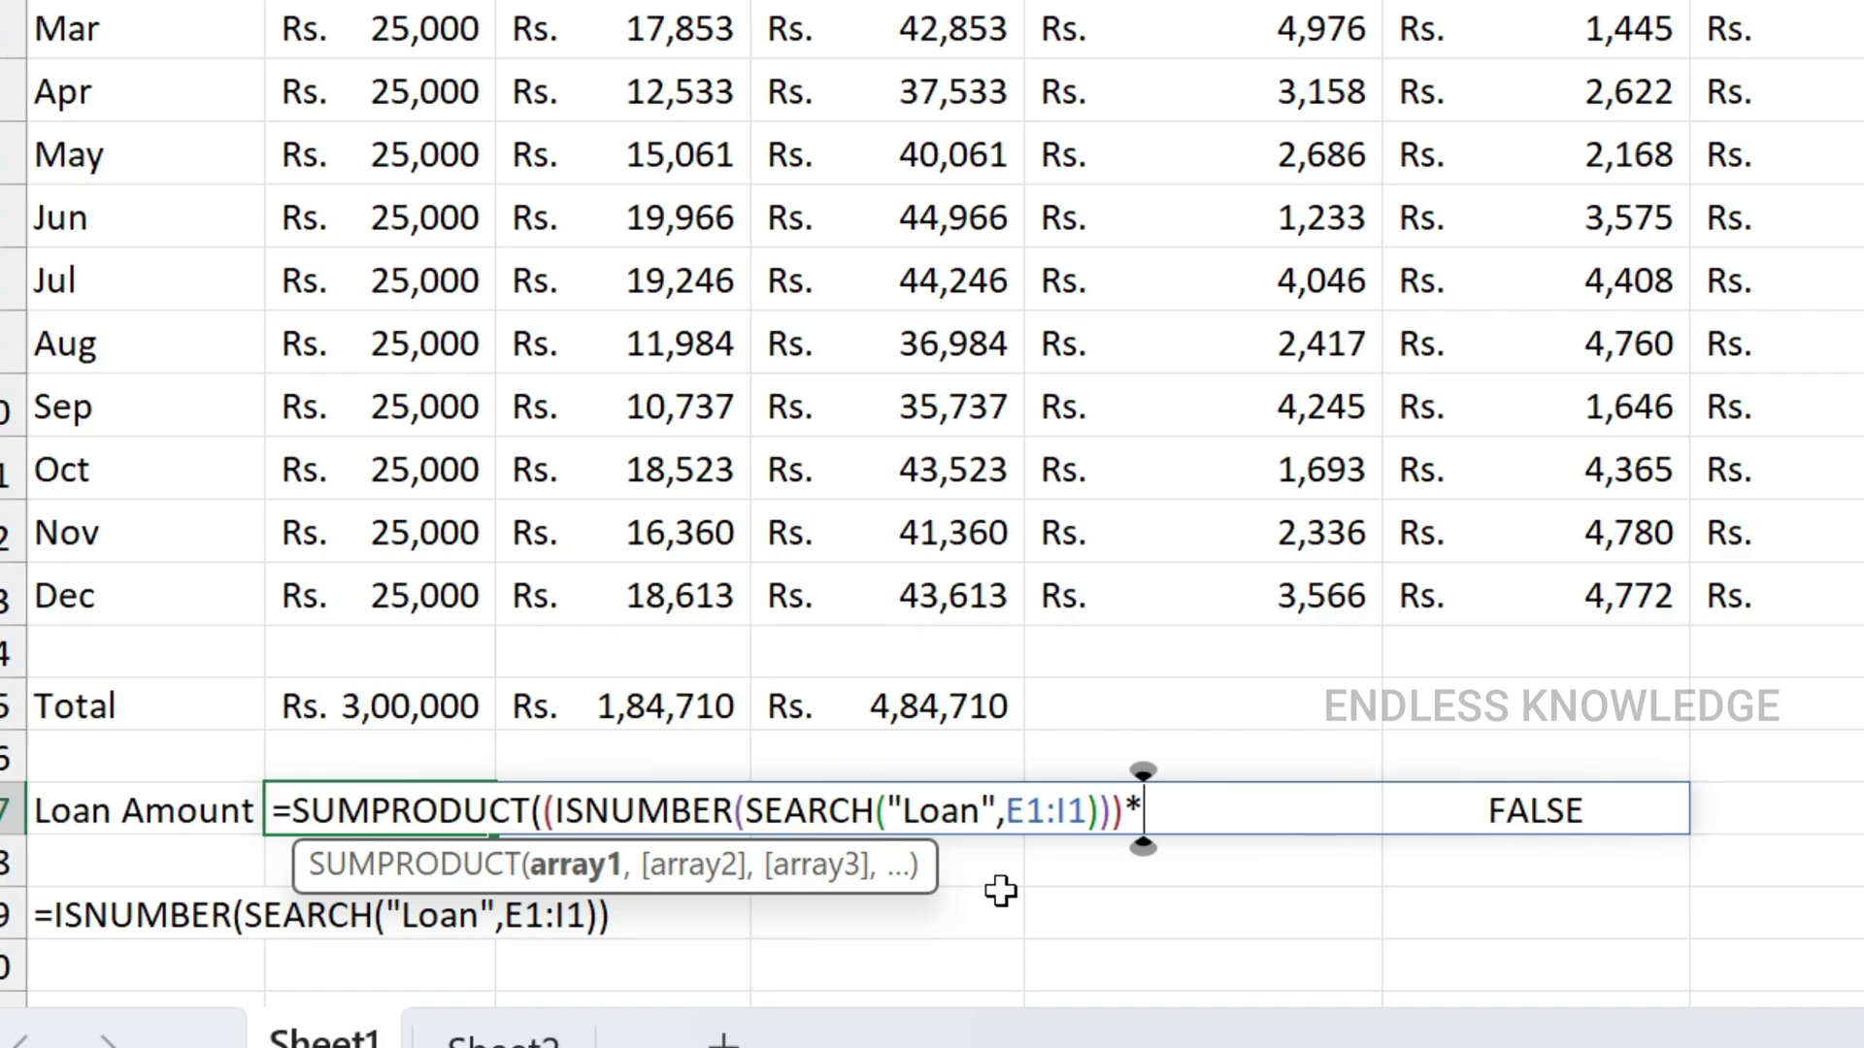
text(()
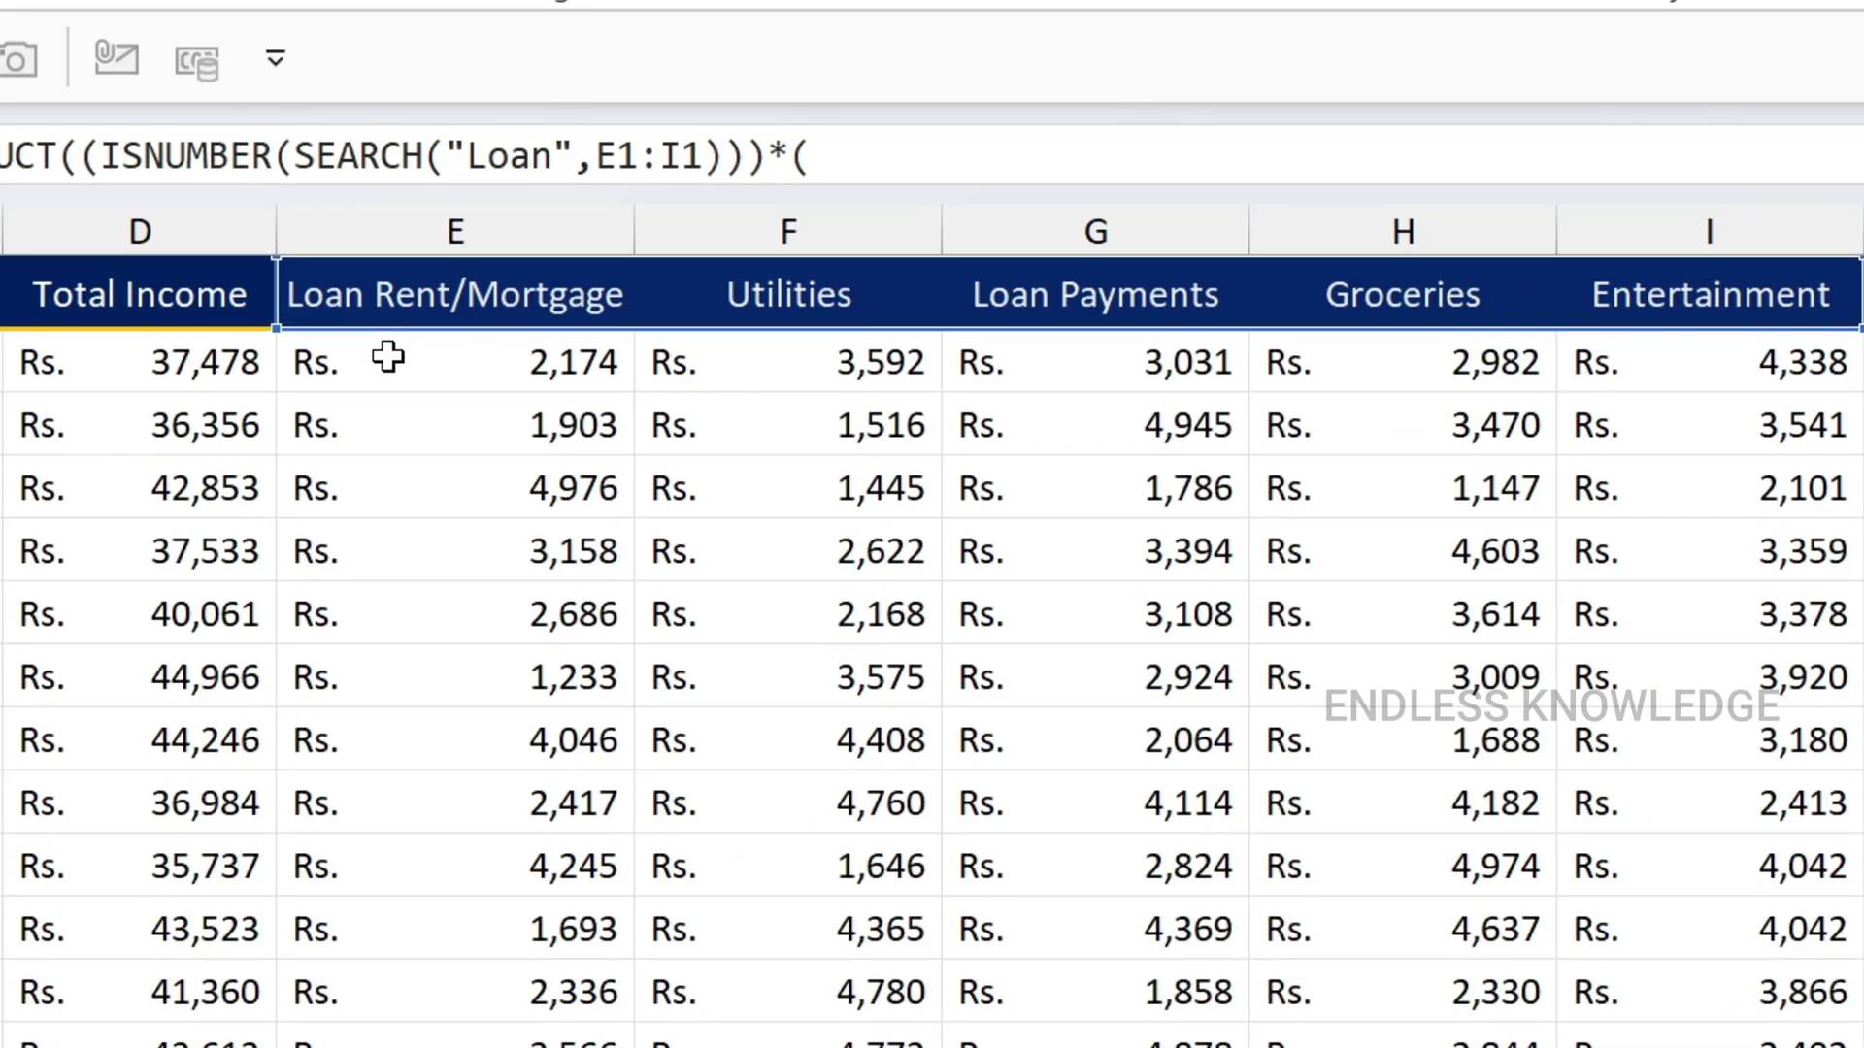
drag(386, 357, 1623, 361)
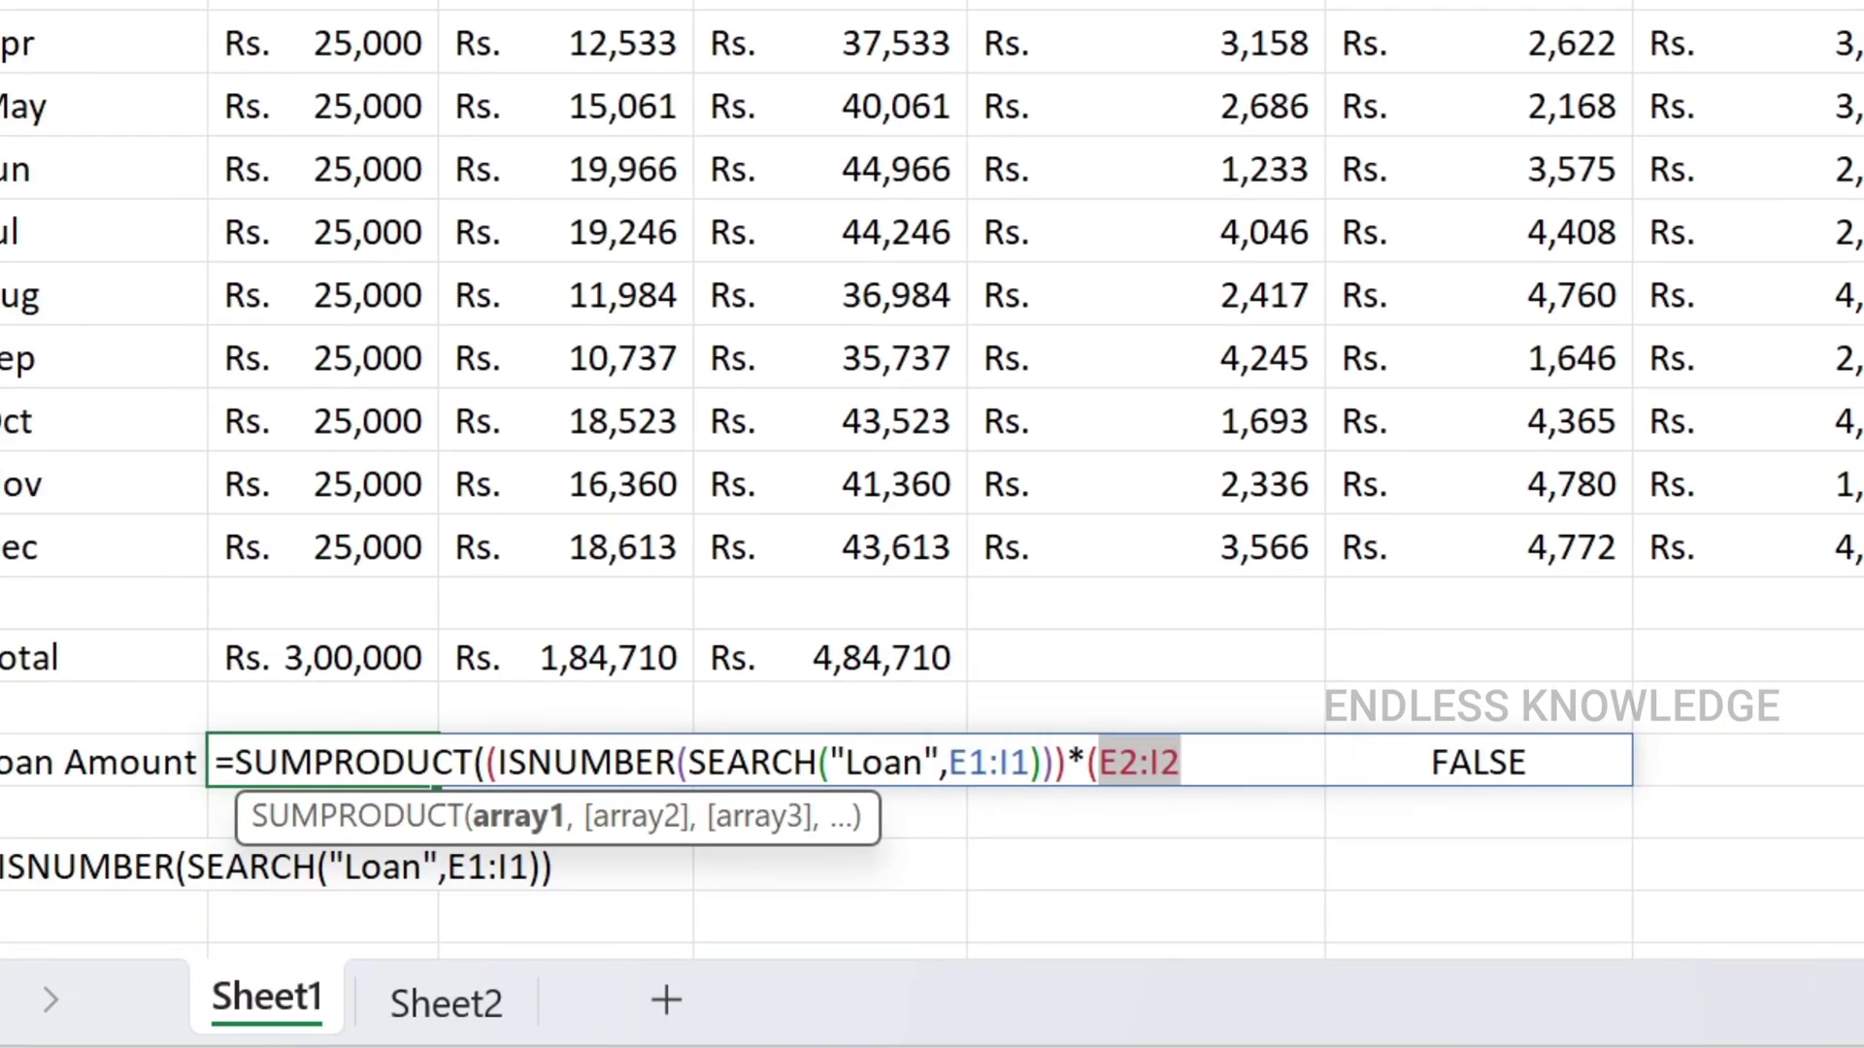
text())
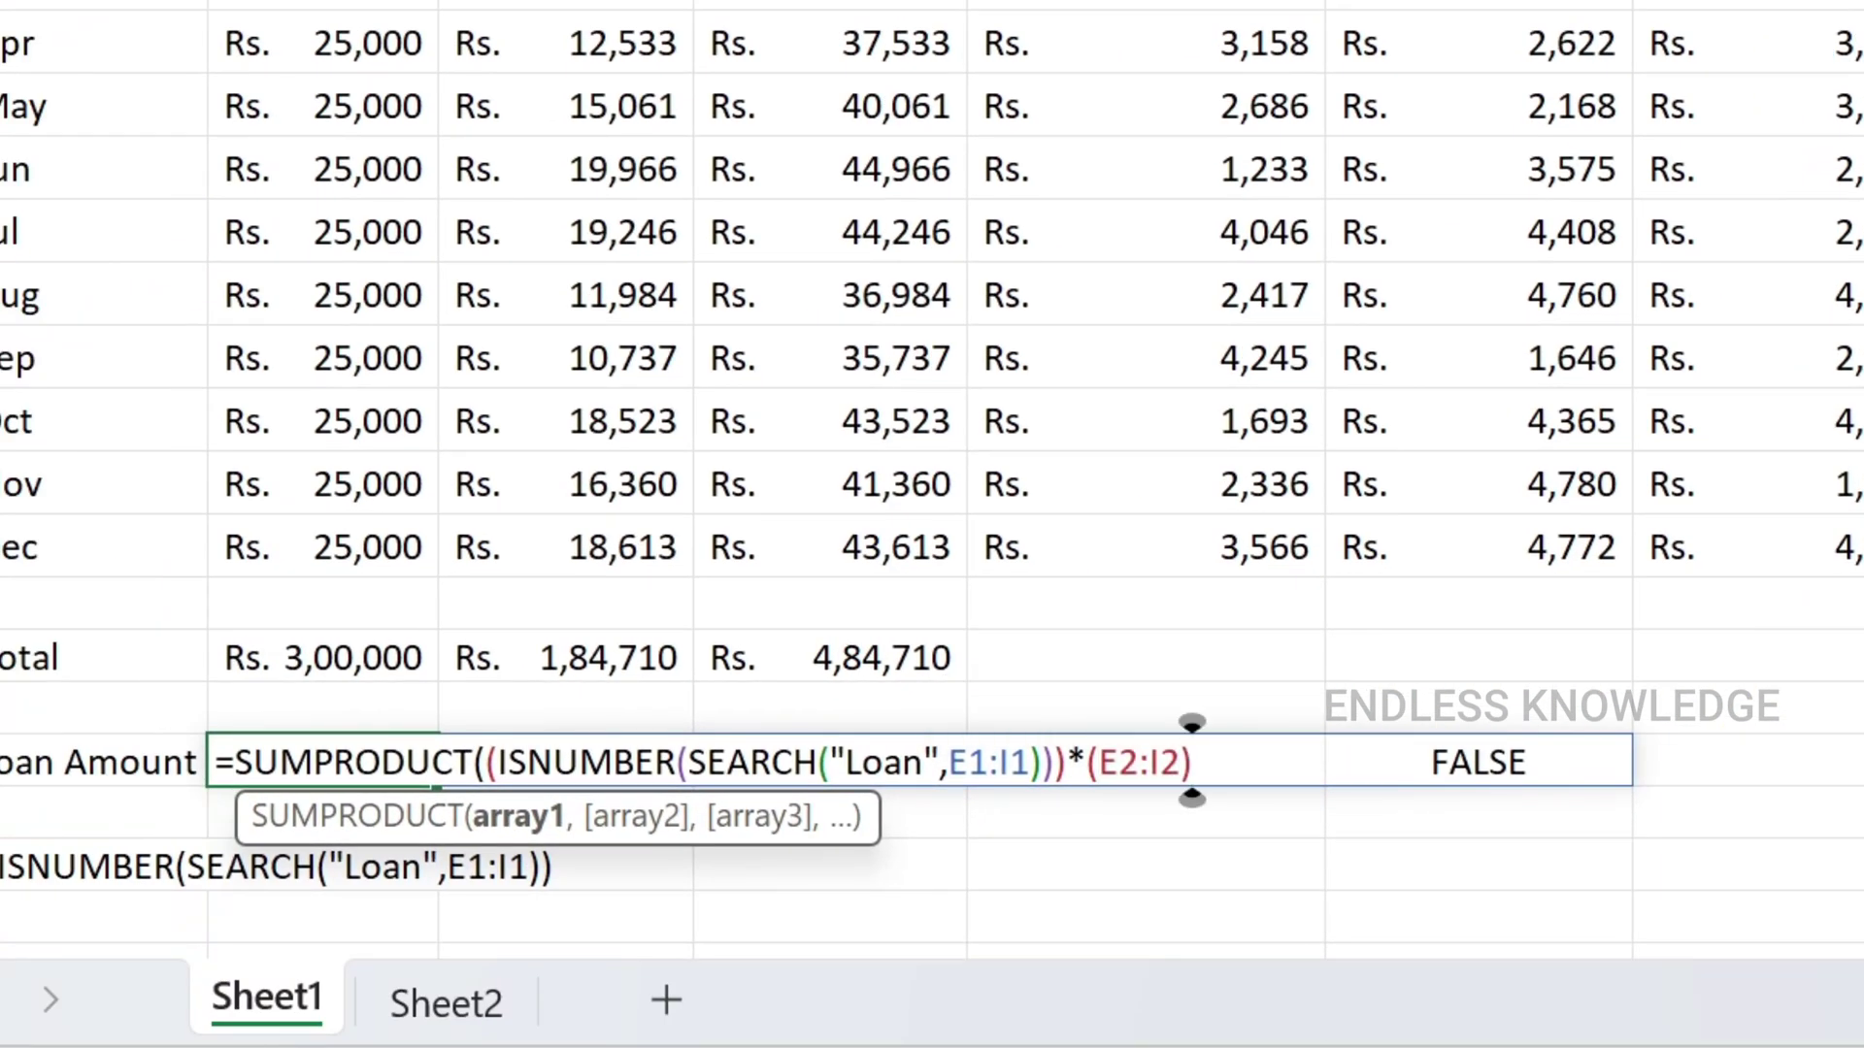
text())
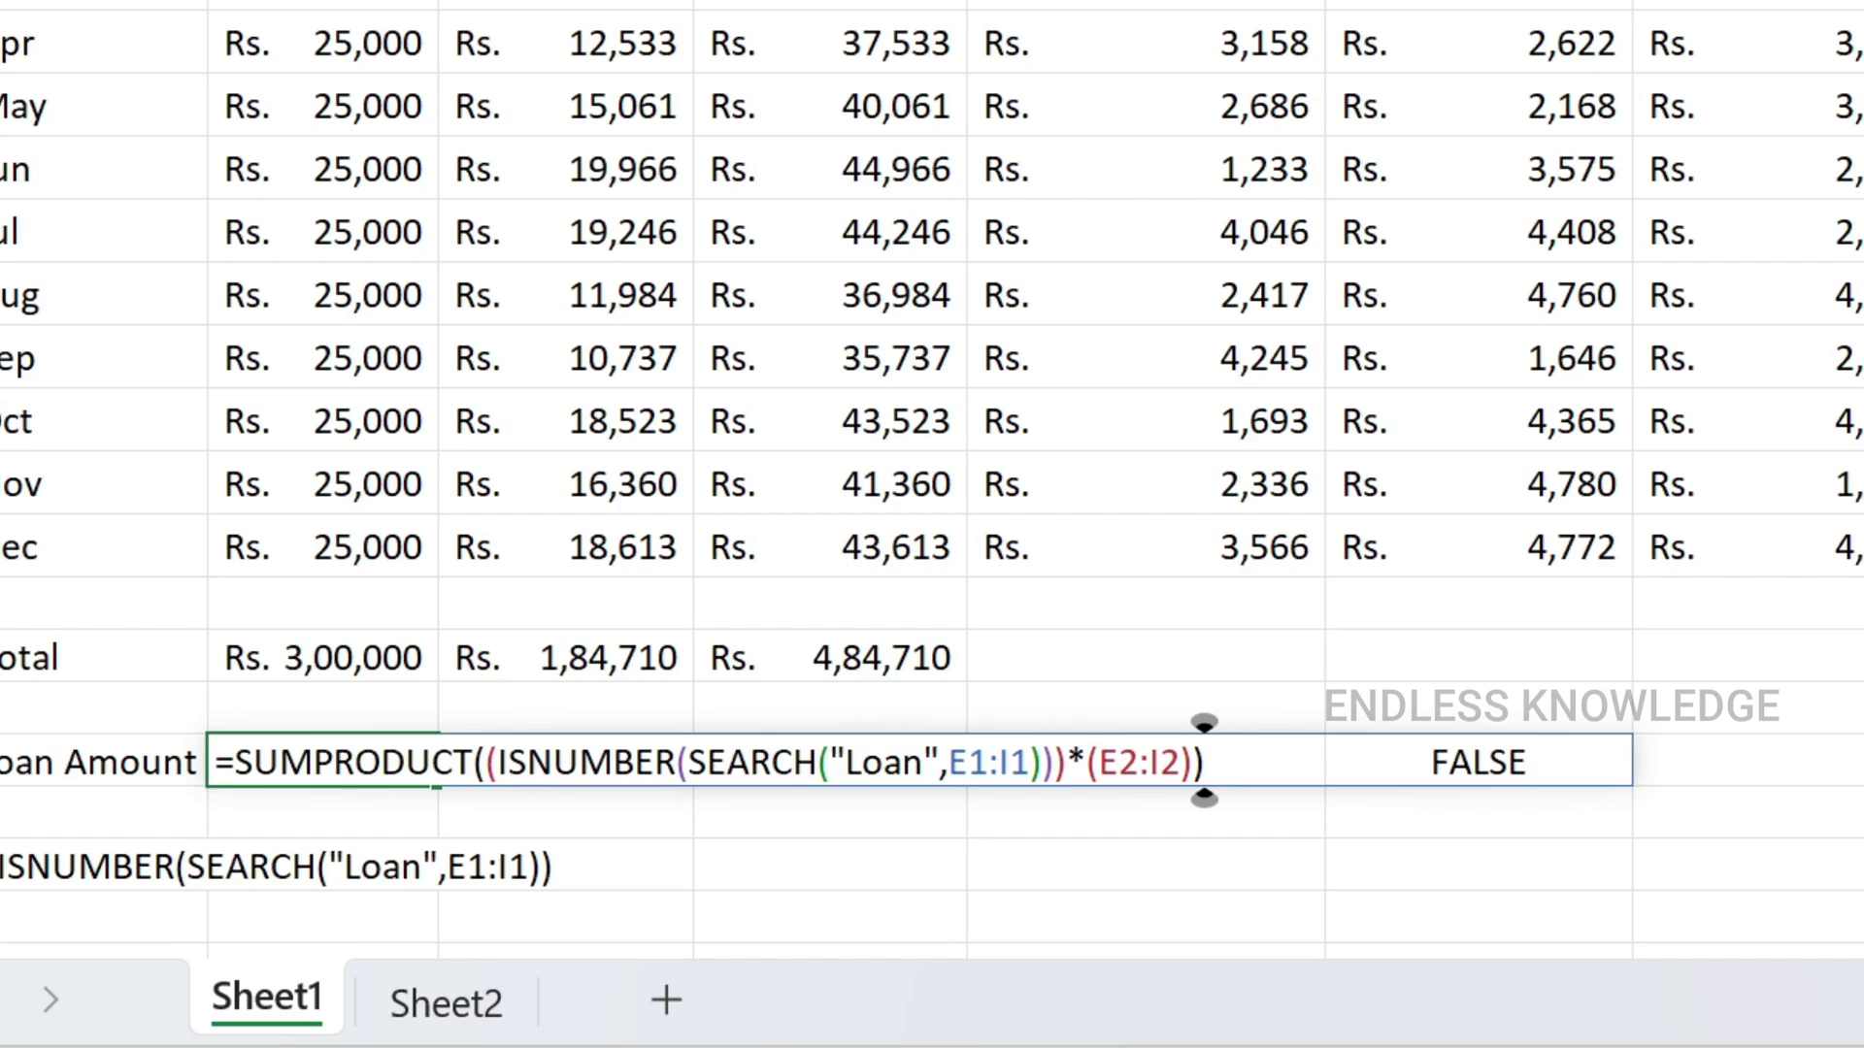
key(Return)
- Check January's Loan Amount by selecting the Loan Rent/Mortgage and Loan Payments values in E2 and G2 to compare their sum
click(308, 777)
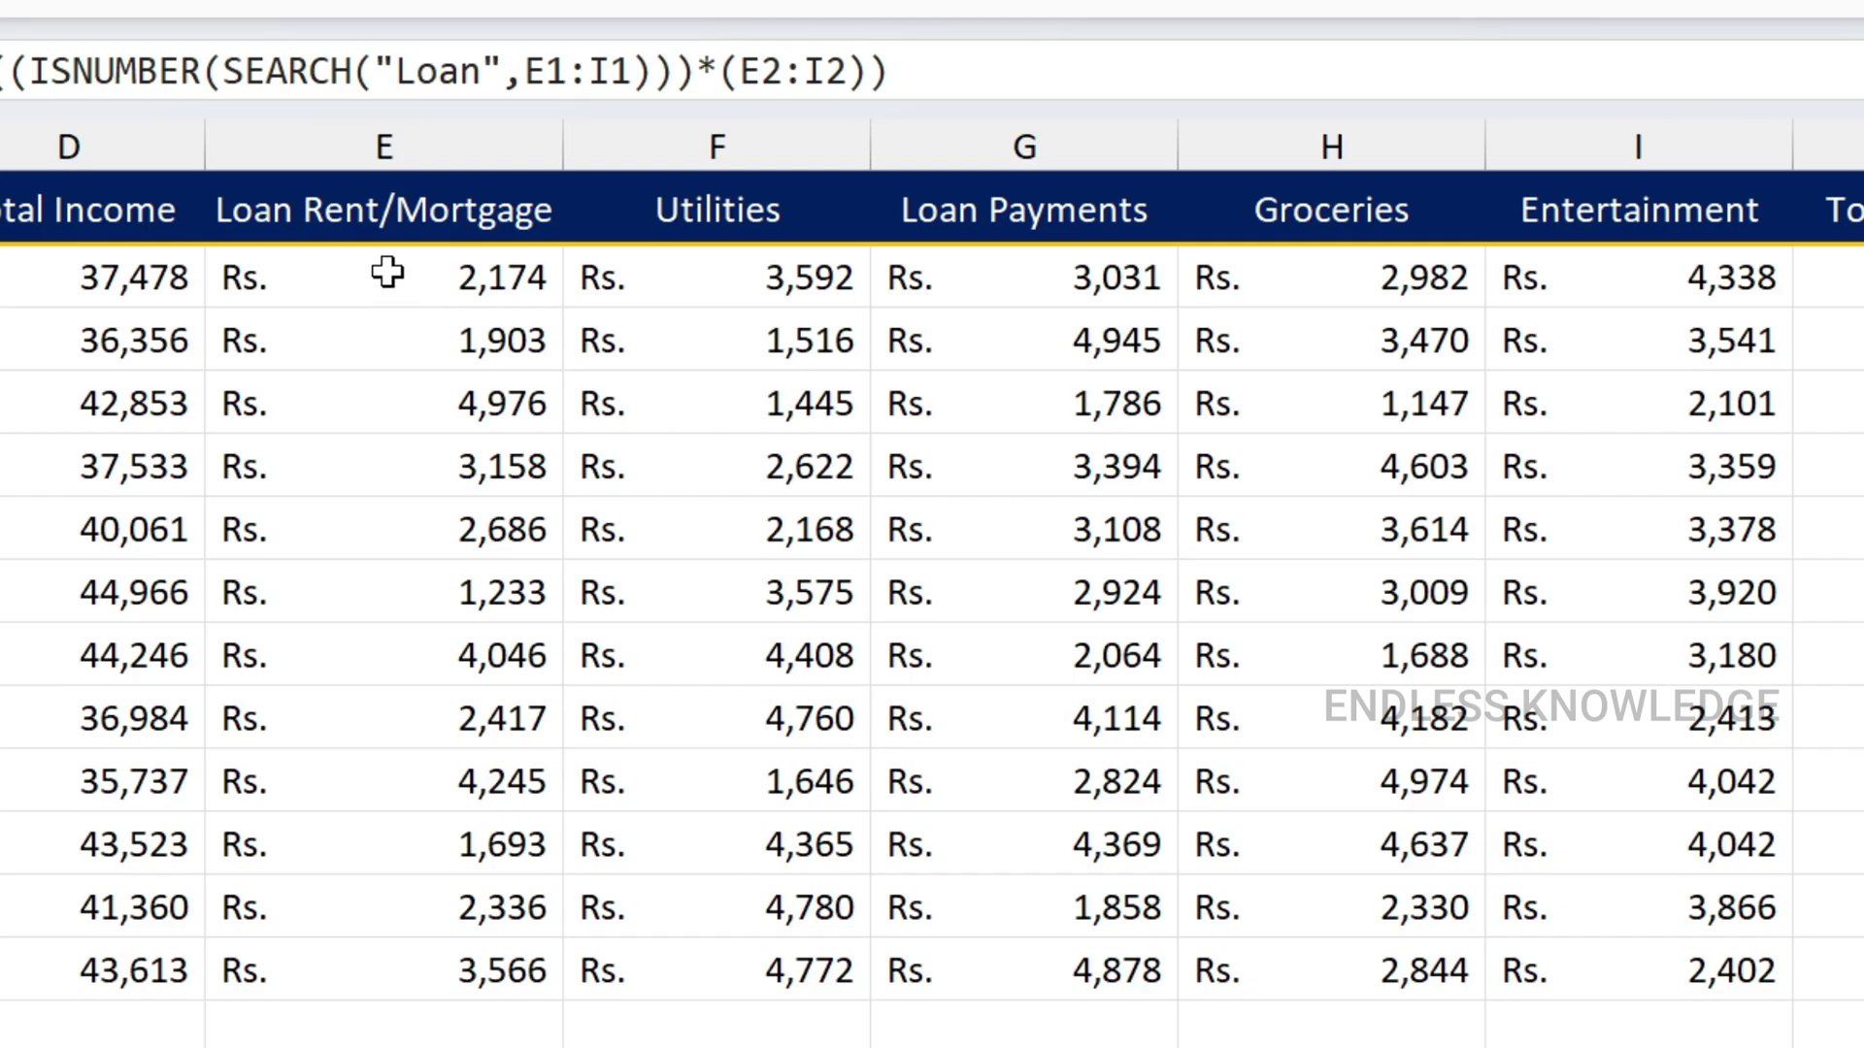
click(382, 274)
ctrl+click(1122, 281)
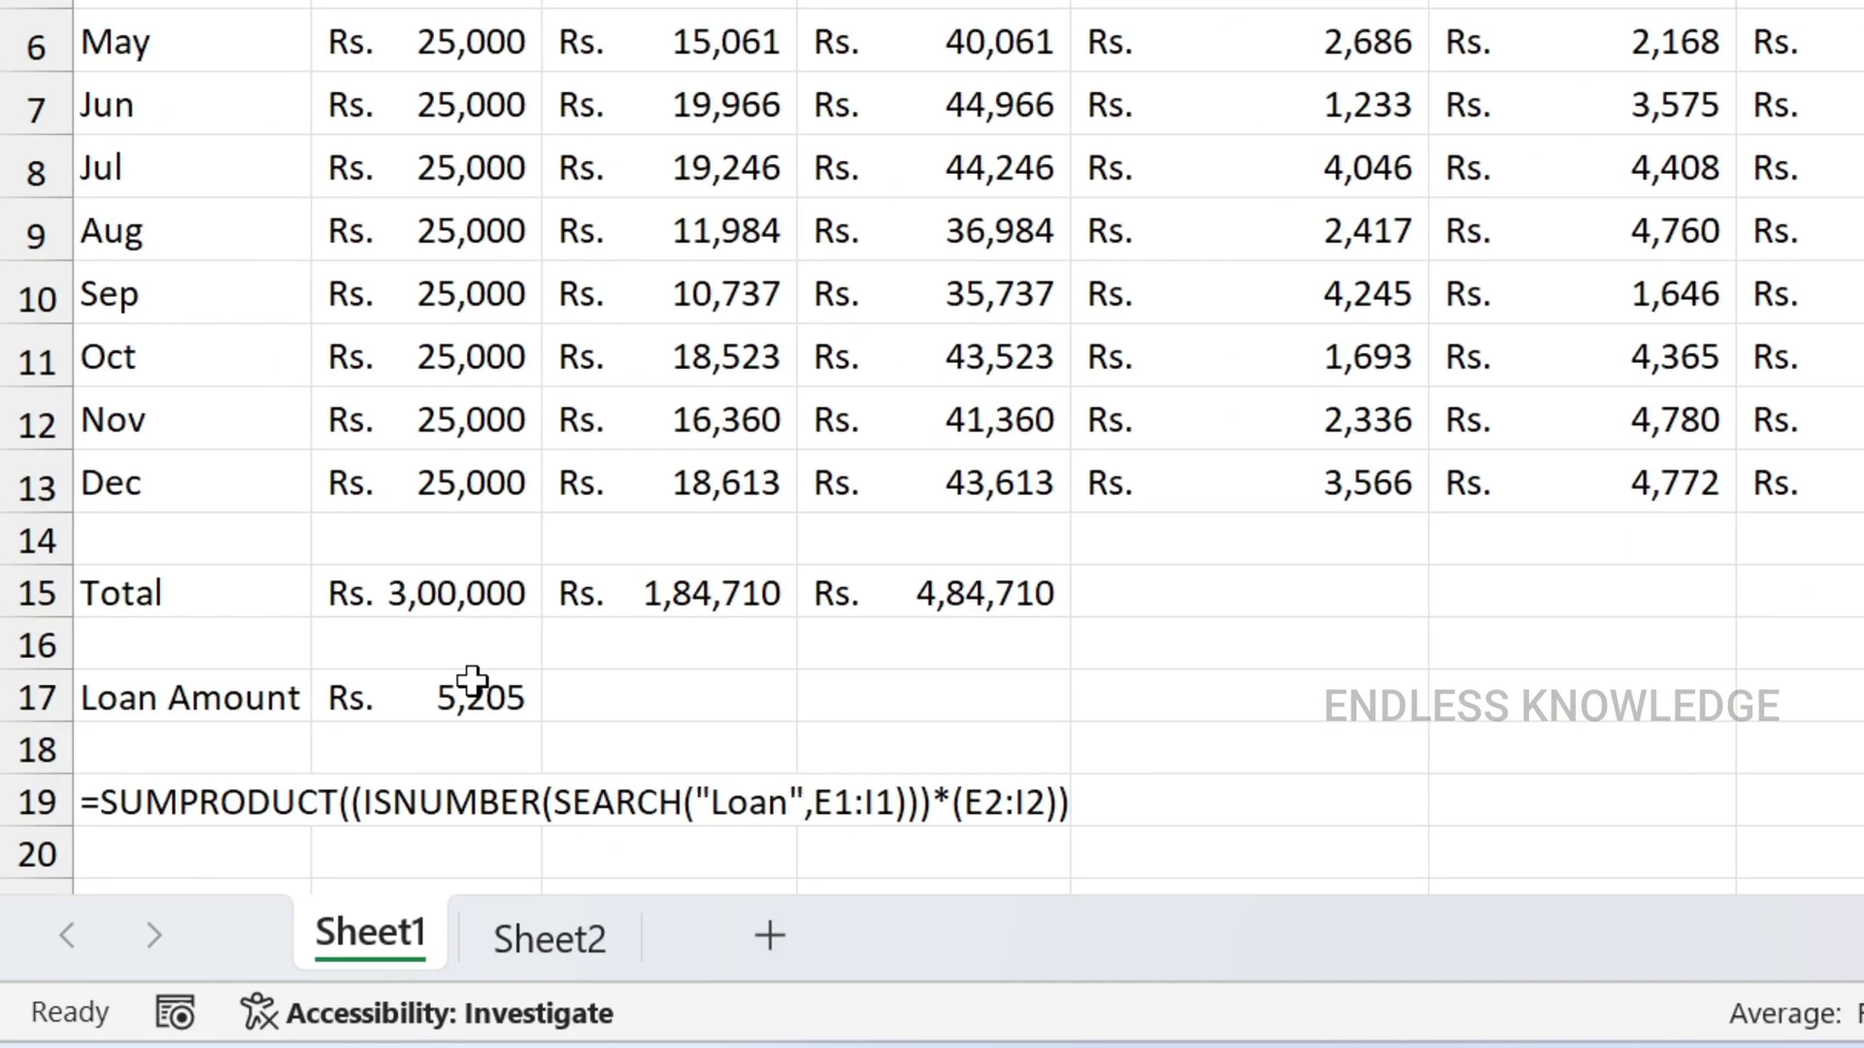
- Extend the Loan Amount formula in B17 to all twelve months by changing the summed range to E2:I13
click(525, 695)
double_click(458, 695)
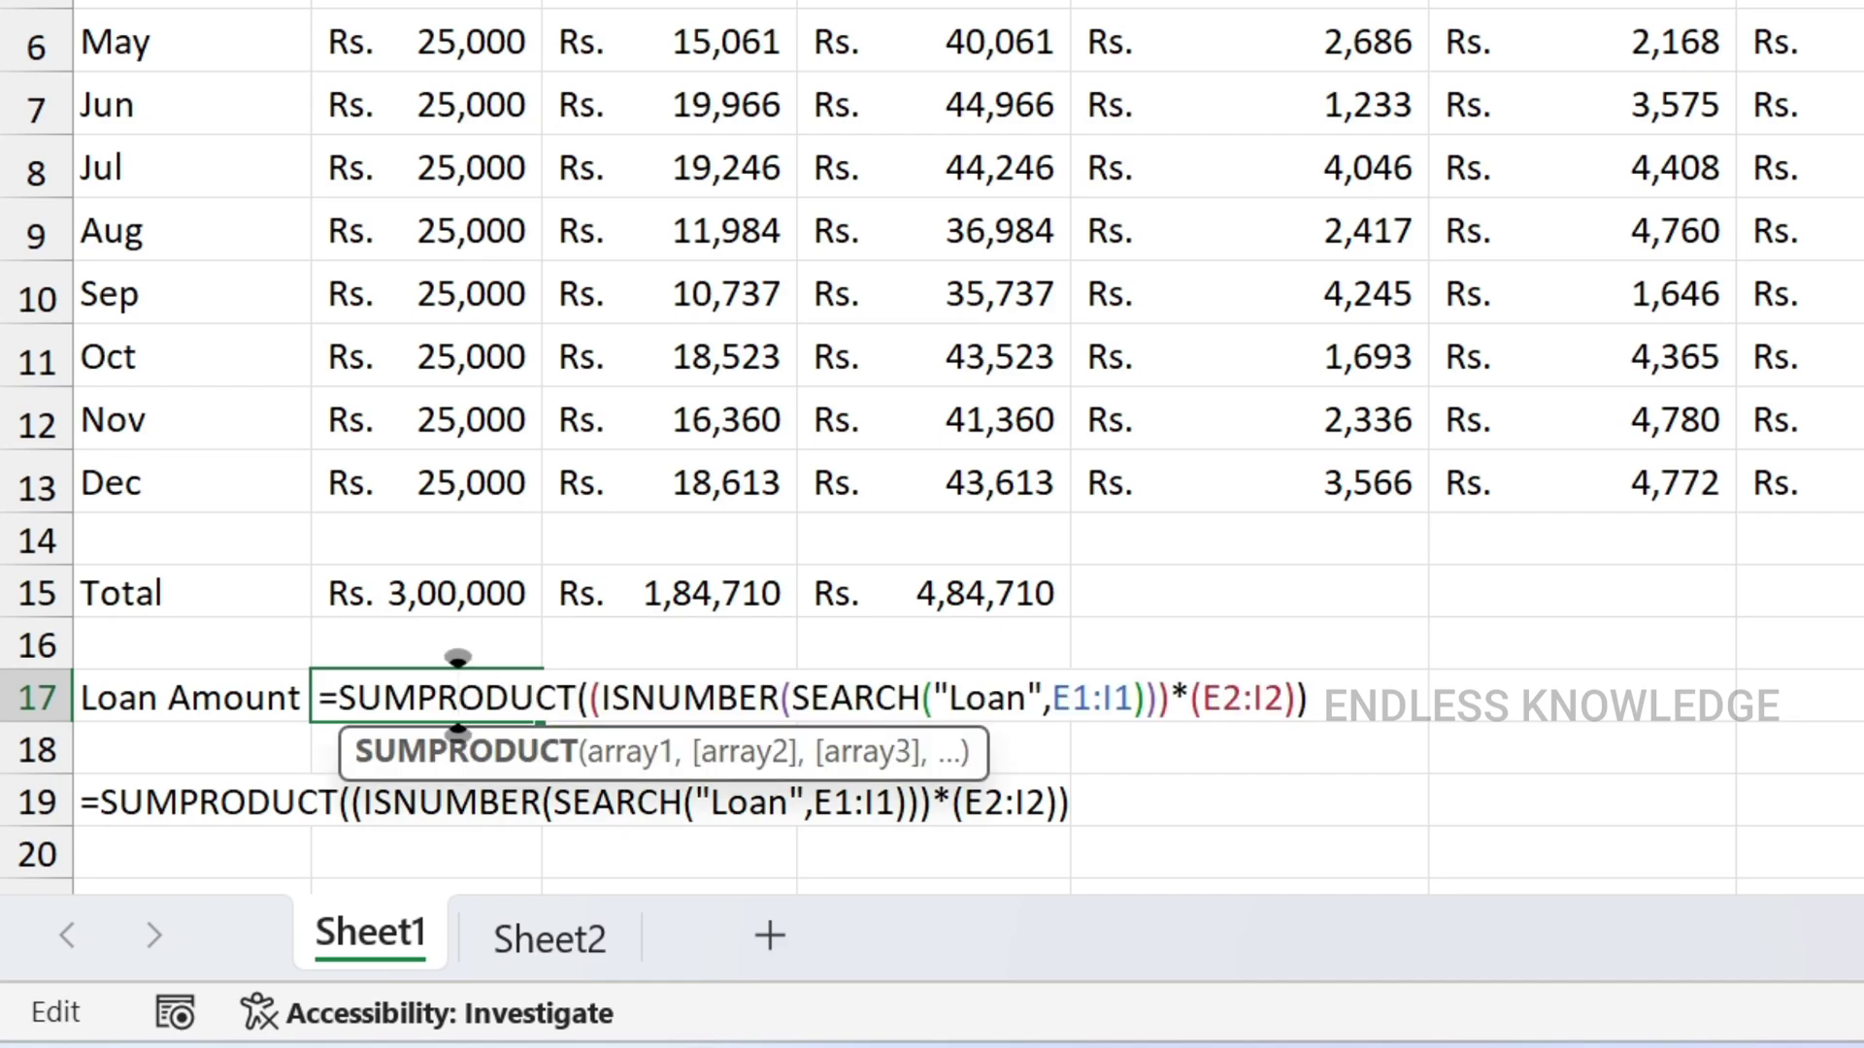
drag(1202, 697, 1284, 697)
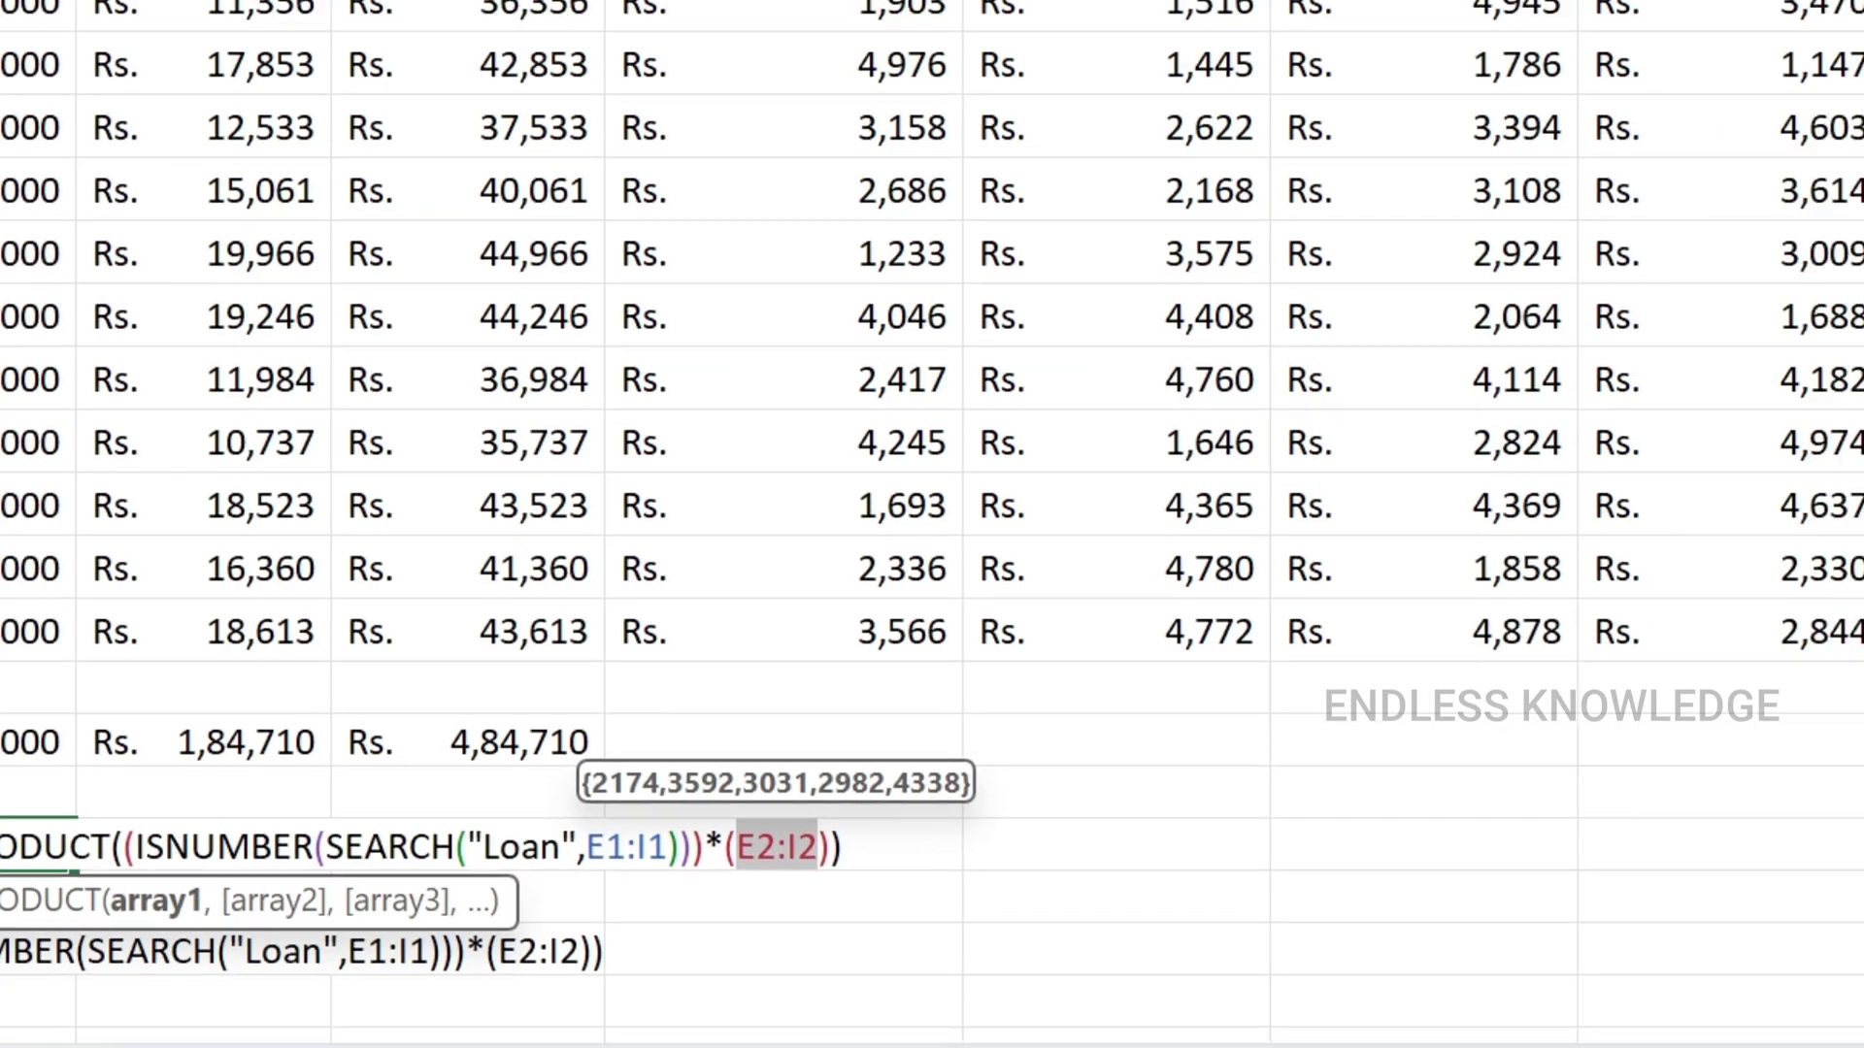
drag(1183, 0, 1863, 66)
drag(1451, 797, 1467, 833)
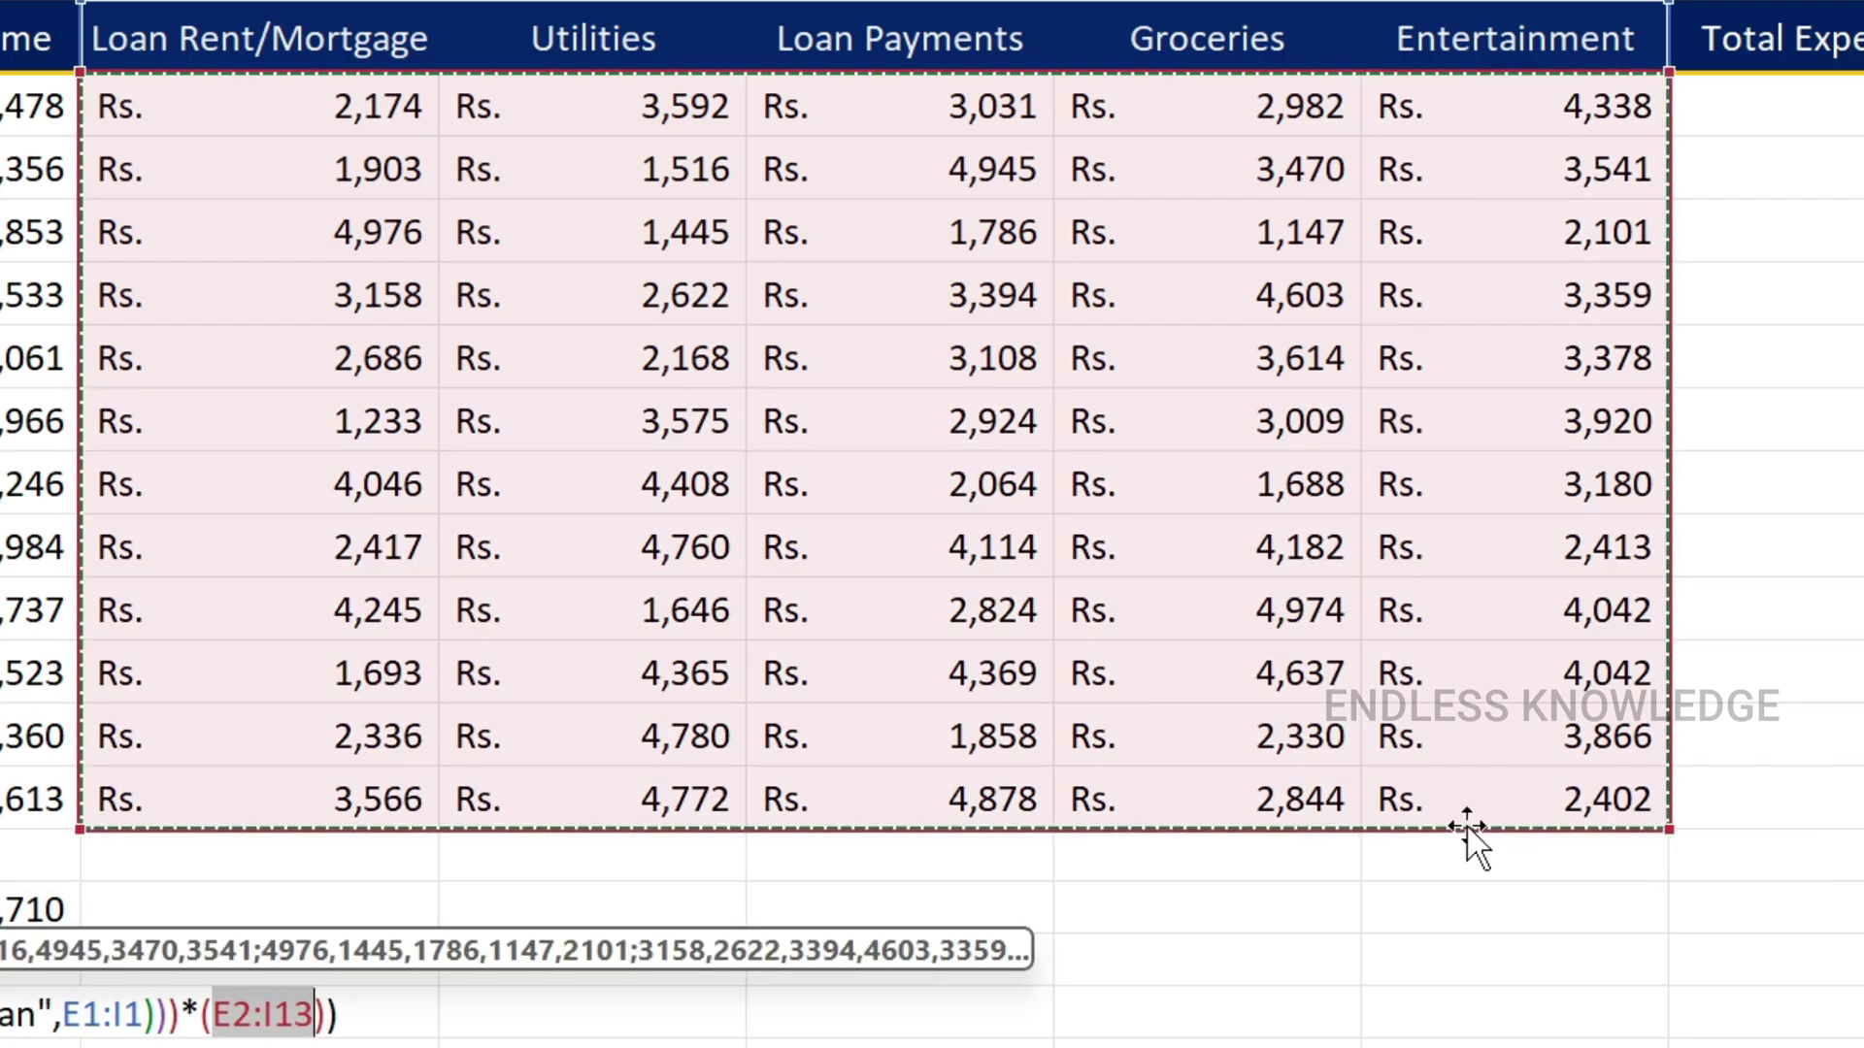
key(Return)
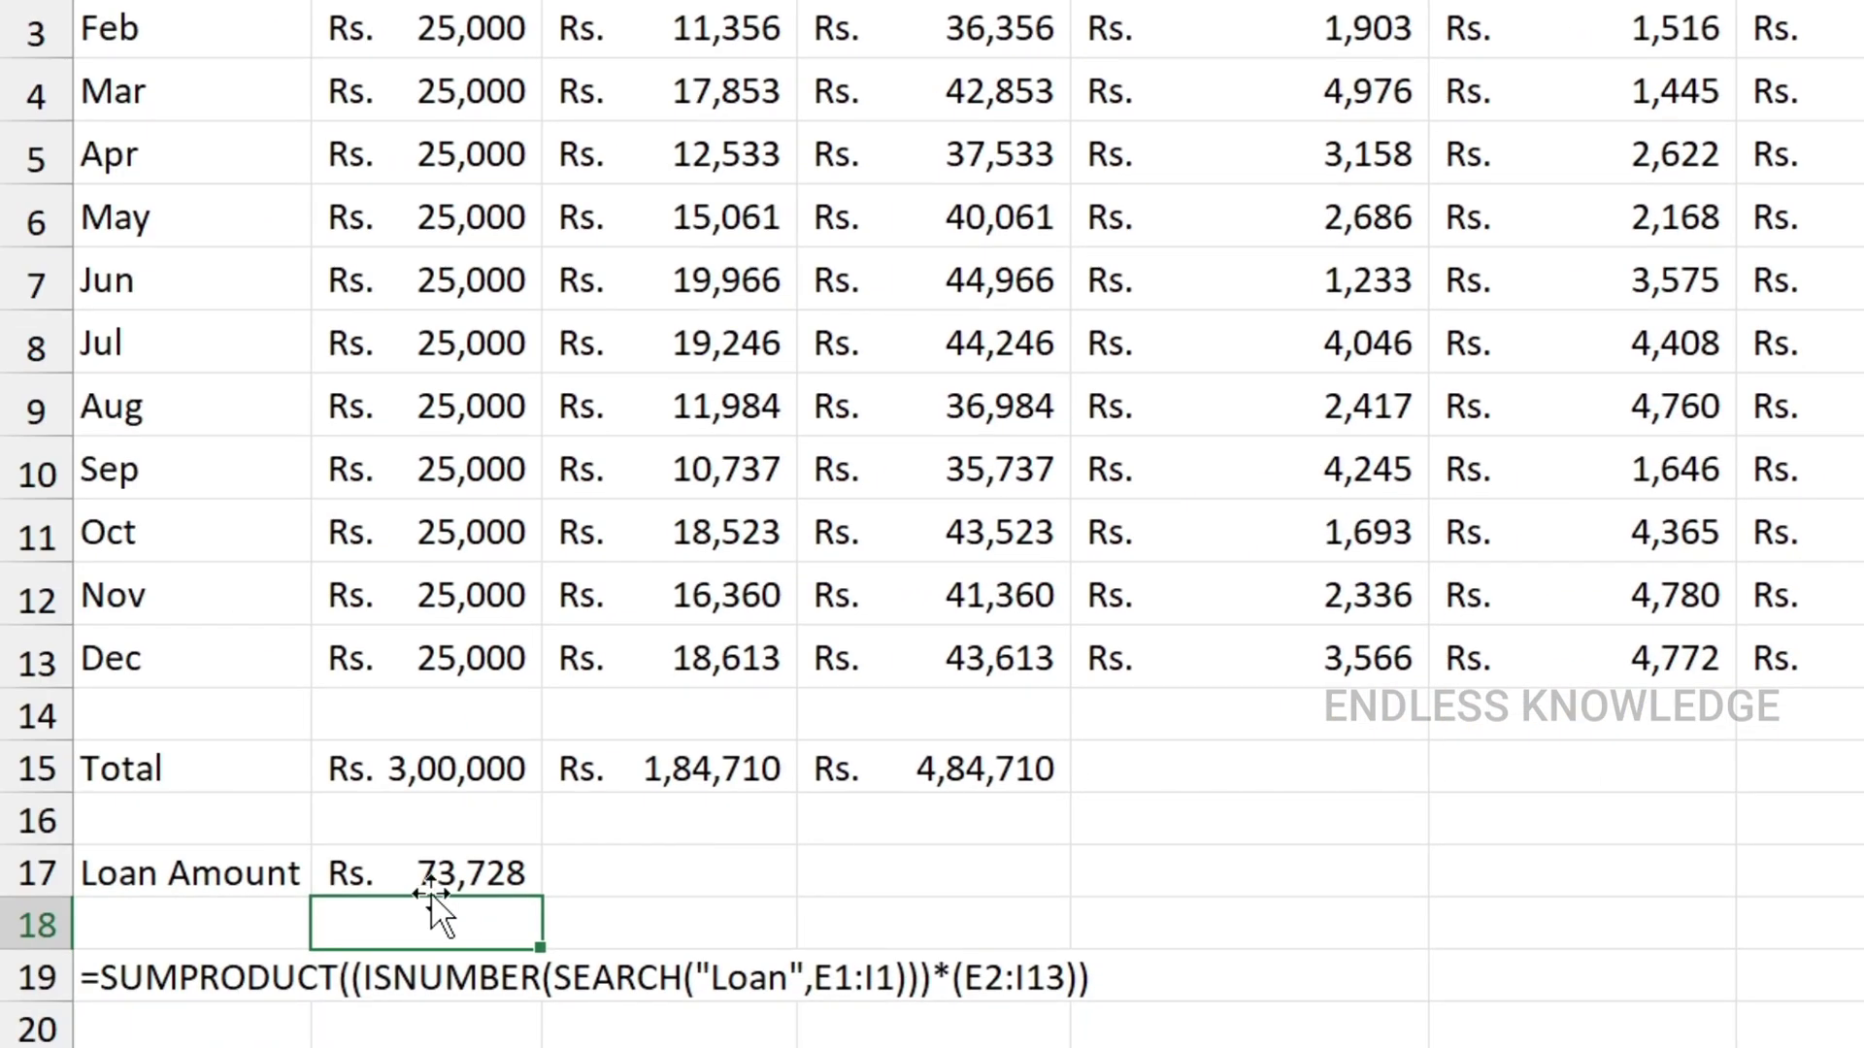
click(466, 874)
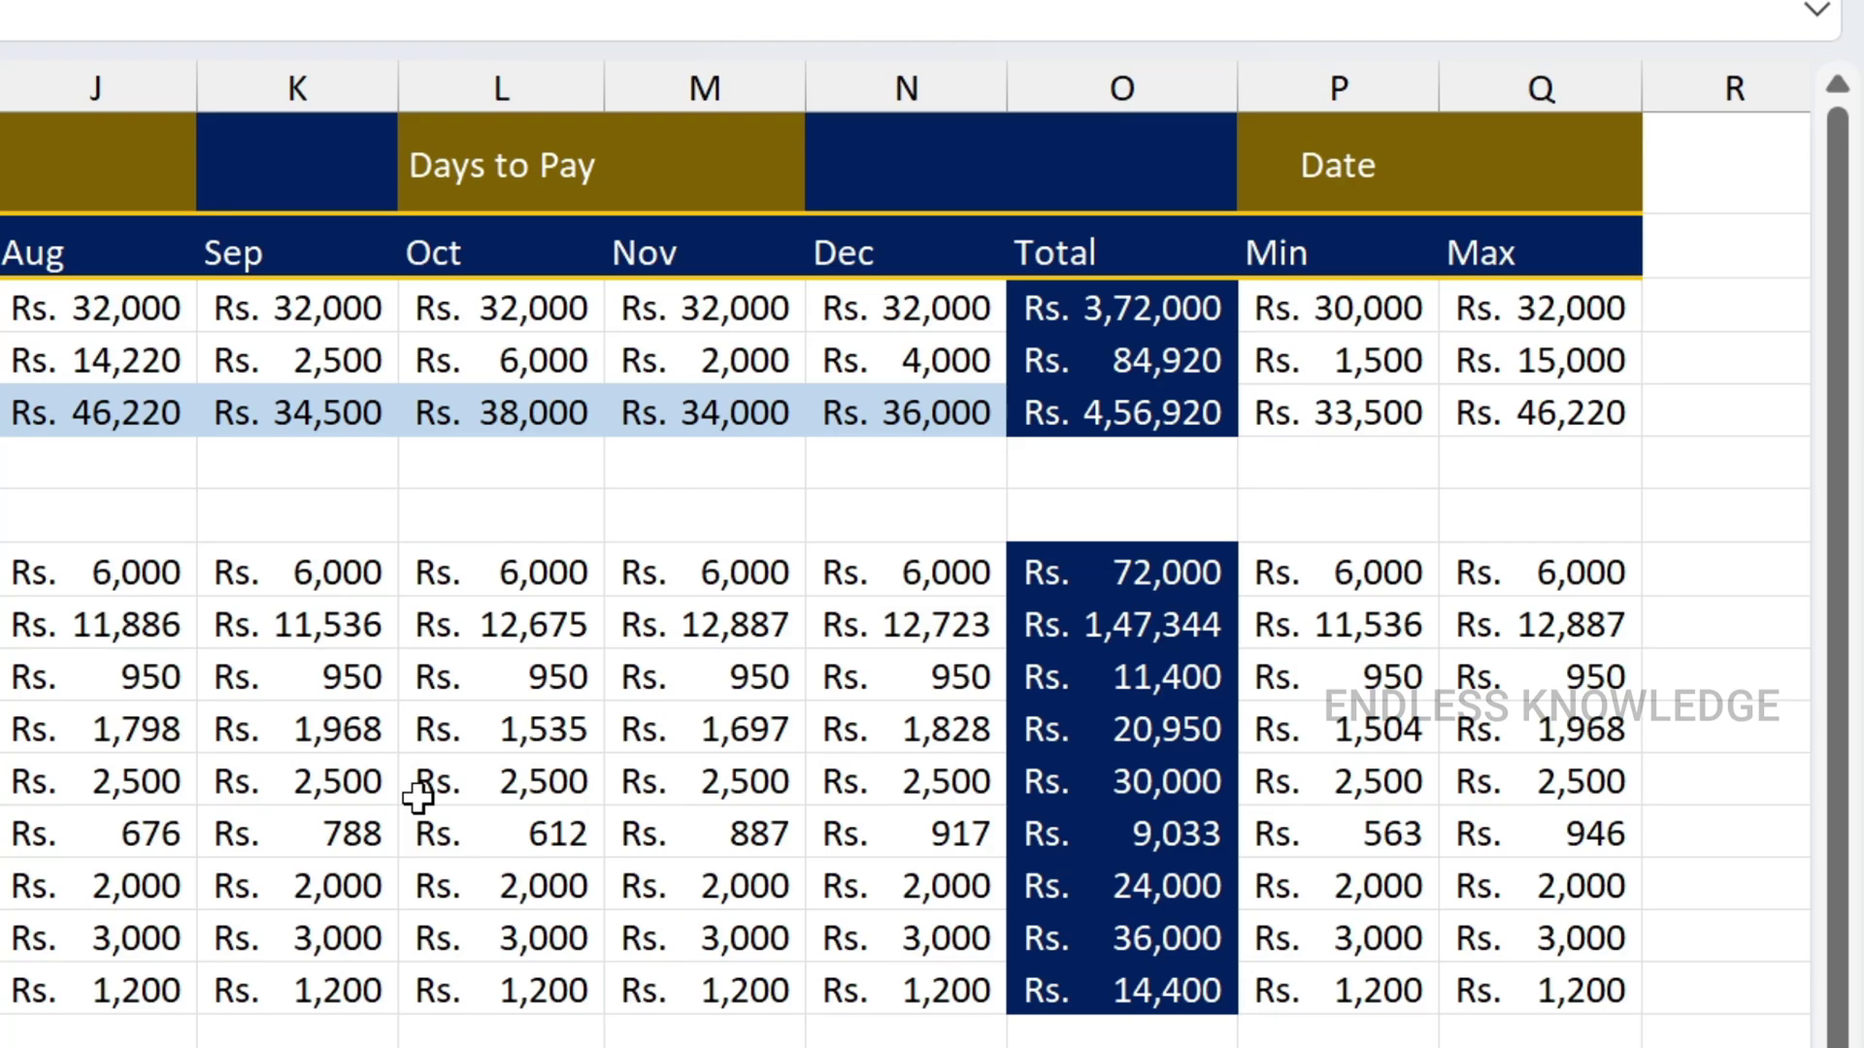
- Enter =TODAY() in the column Q cell beside the Date label of the budget header
click(1514, 166)
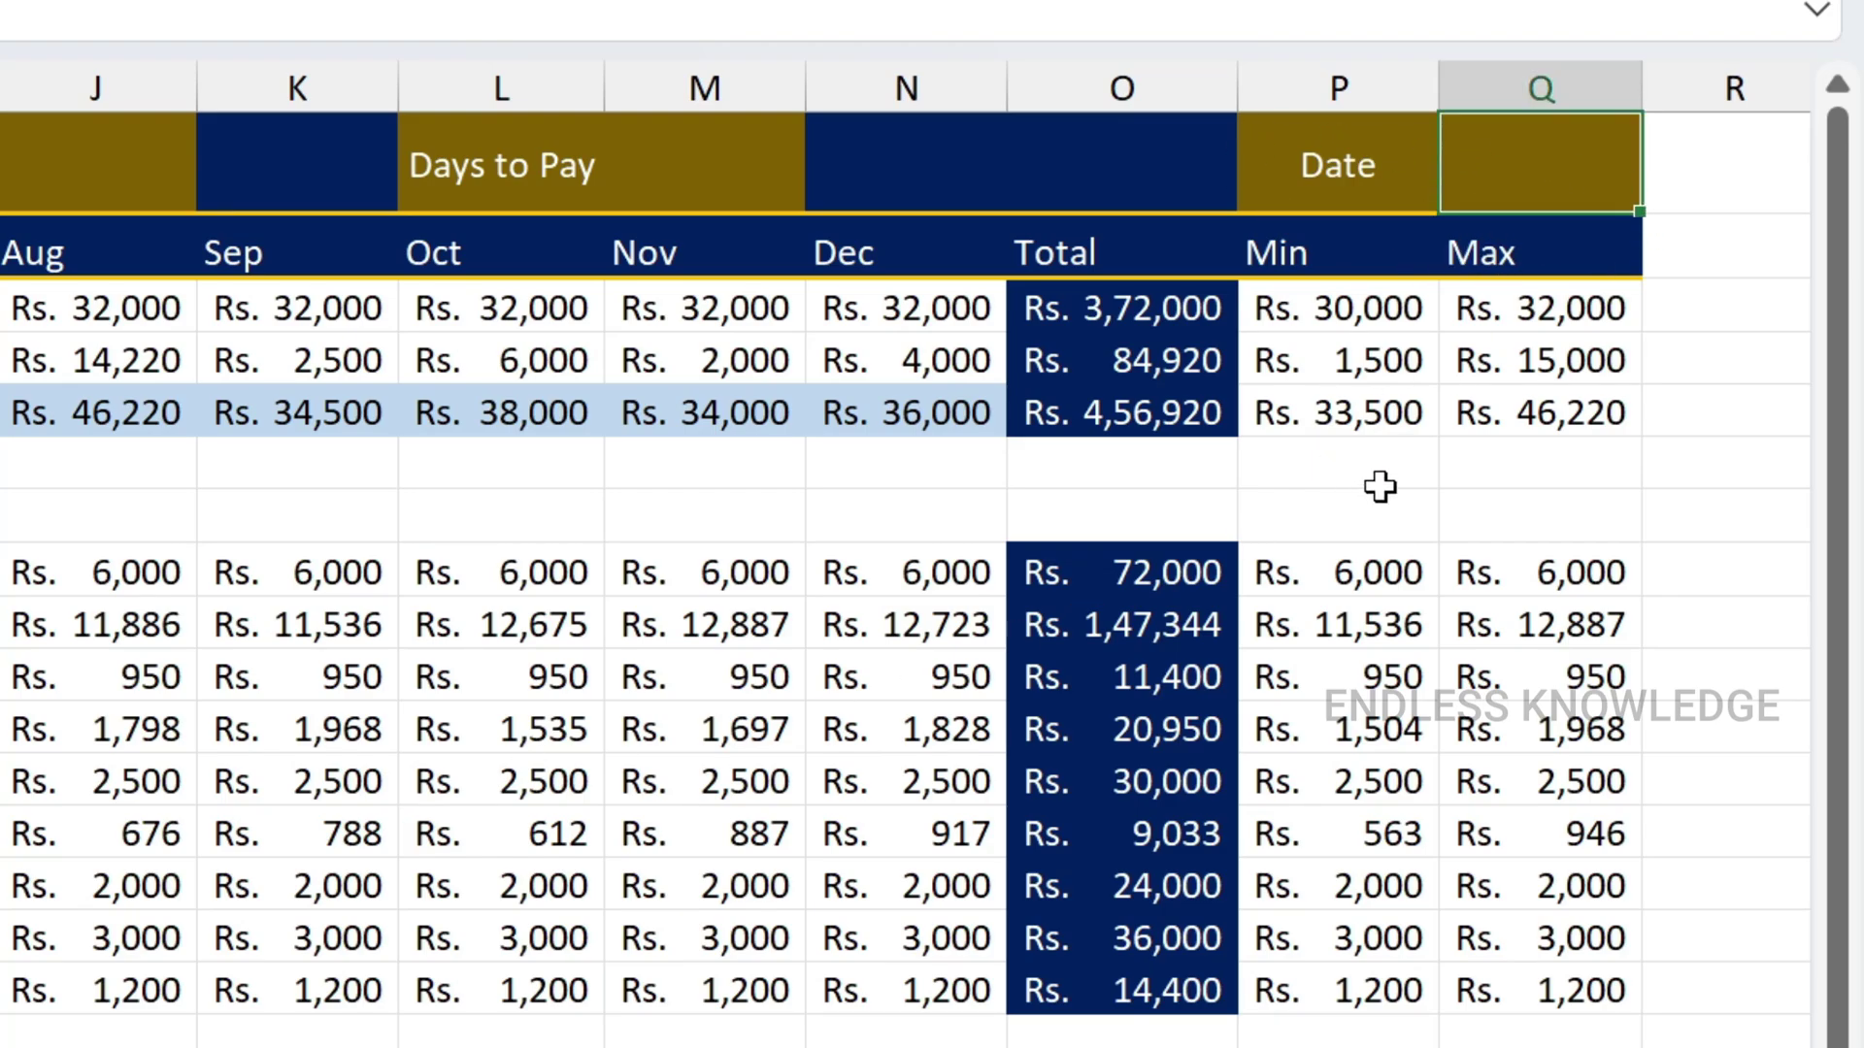
text(=)
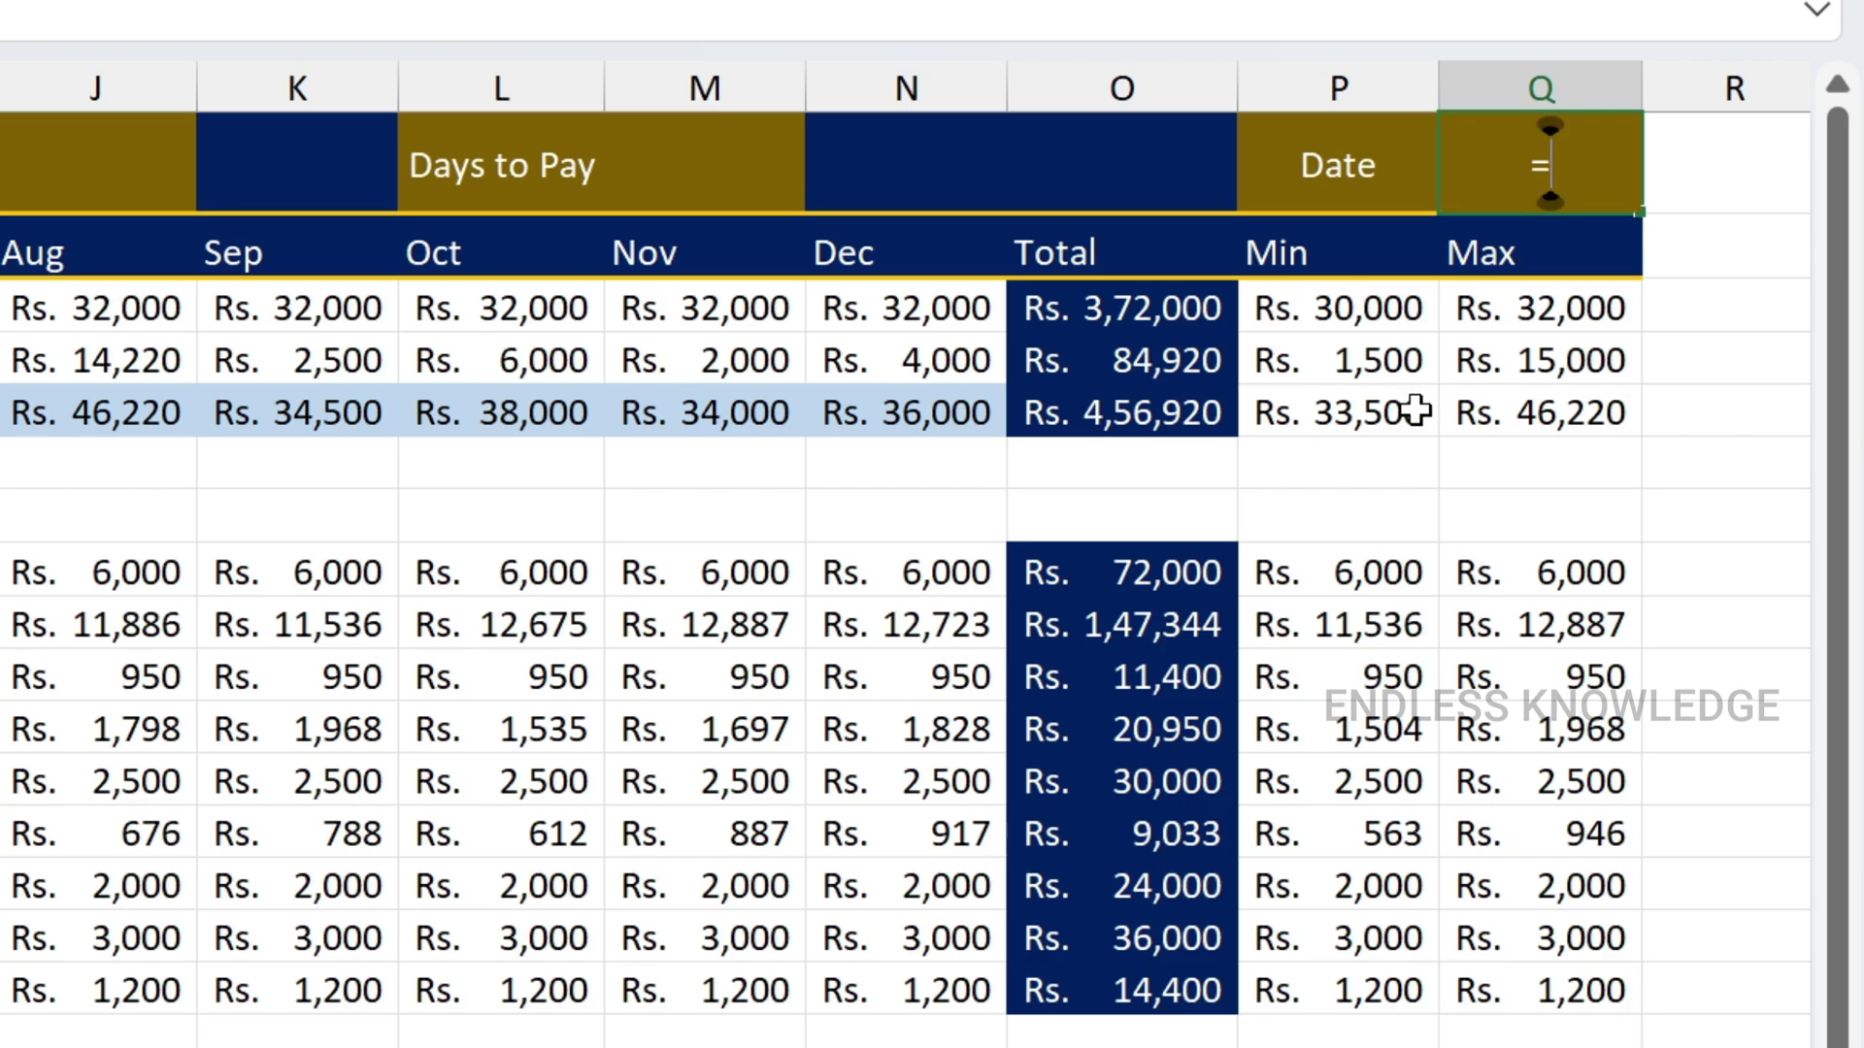
text(to)
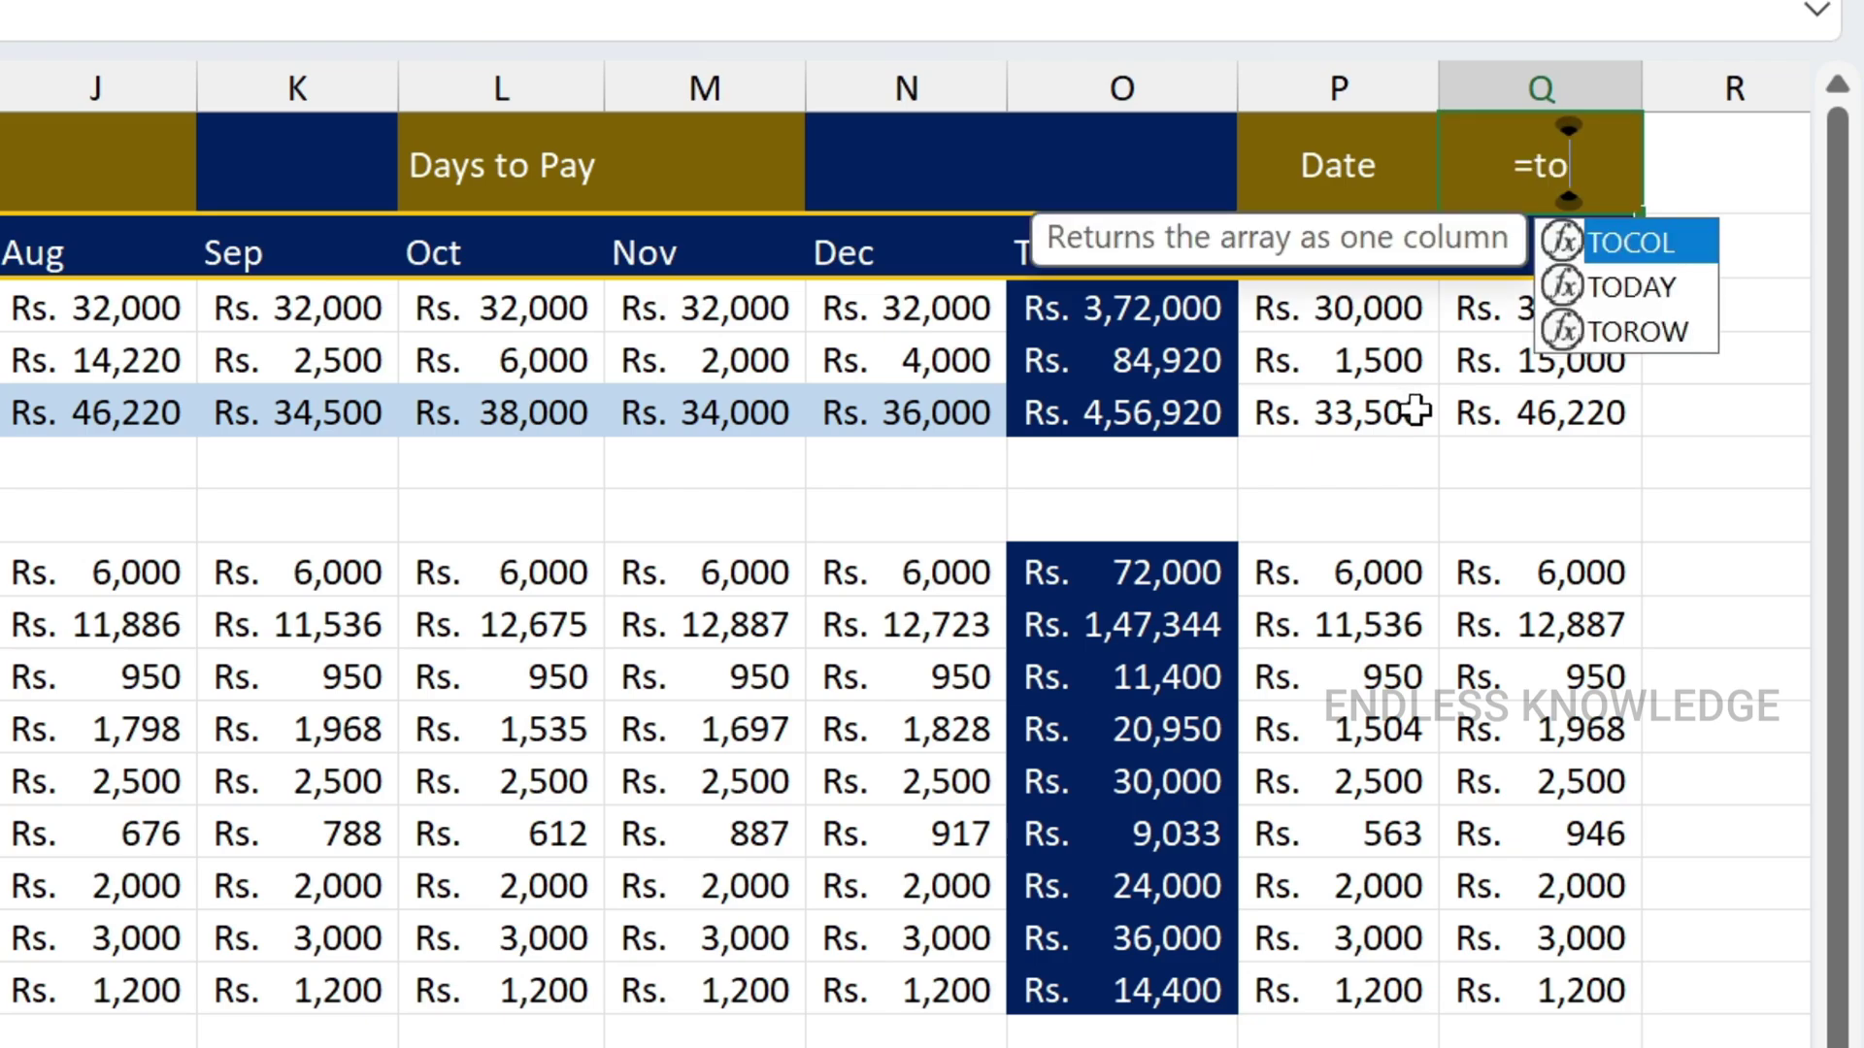
key(Down)
key(Tab)
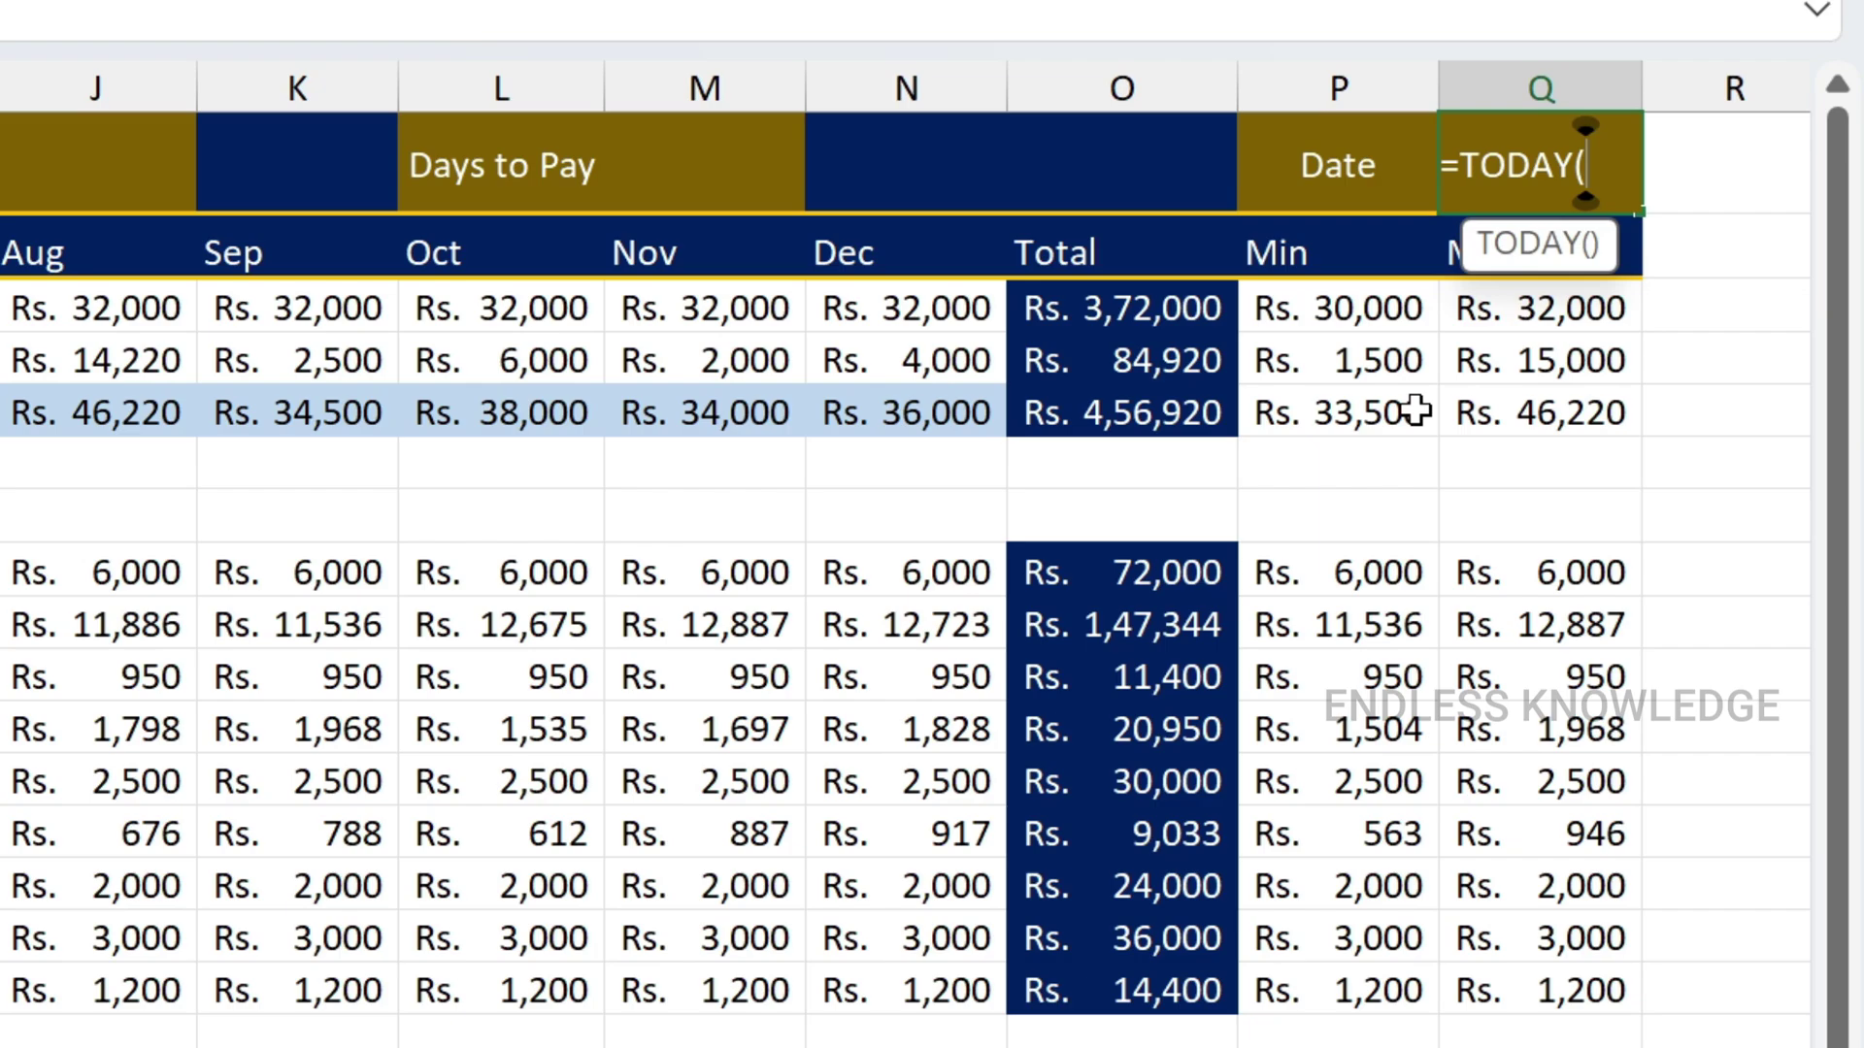
text())
key(Return)
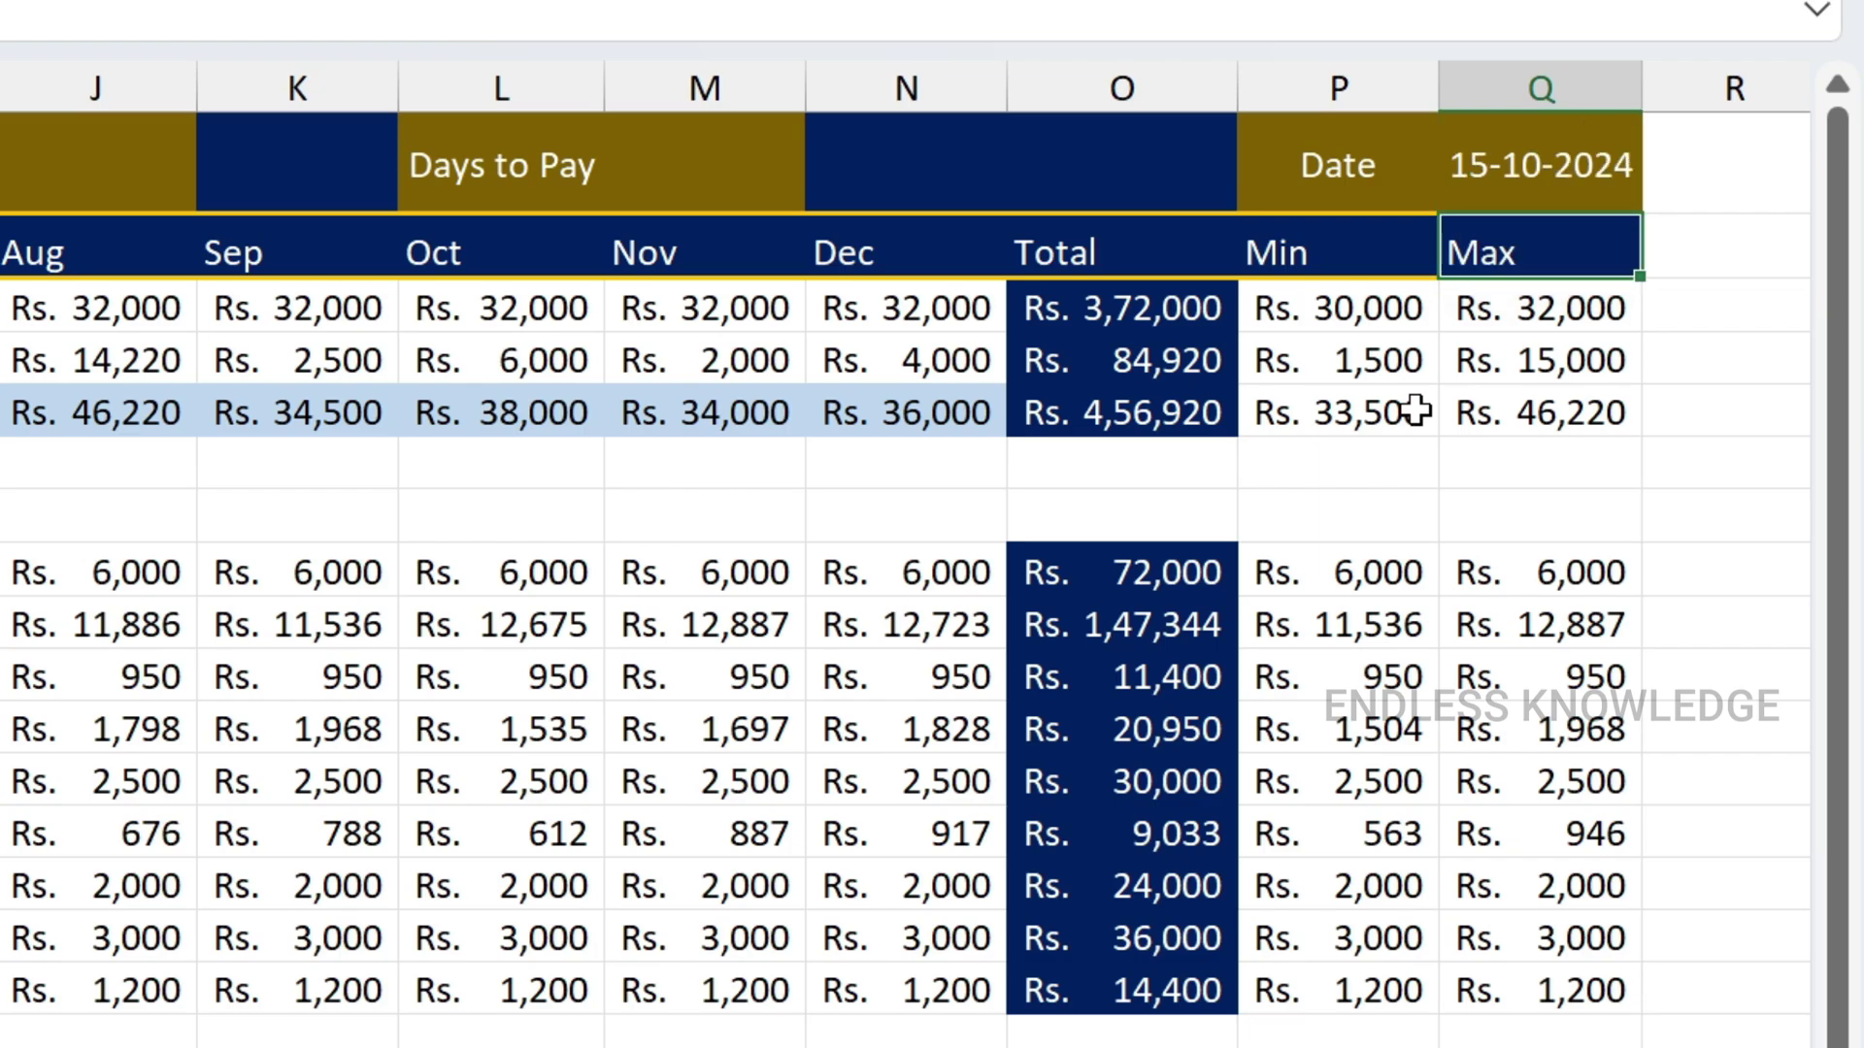
click(1585, 163)
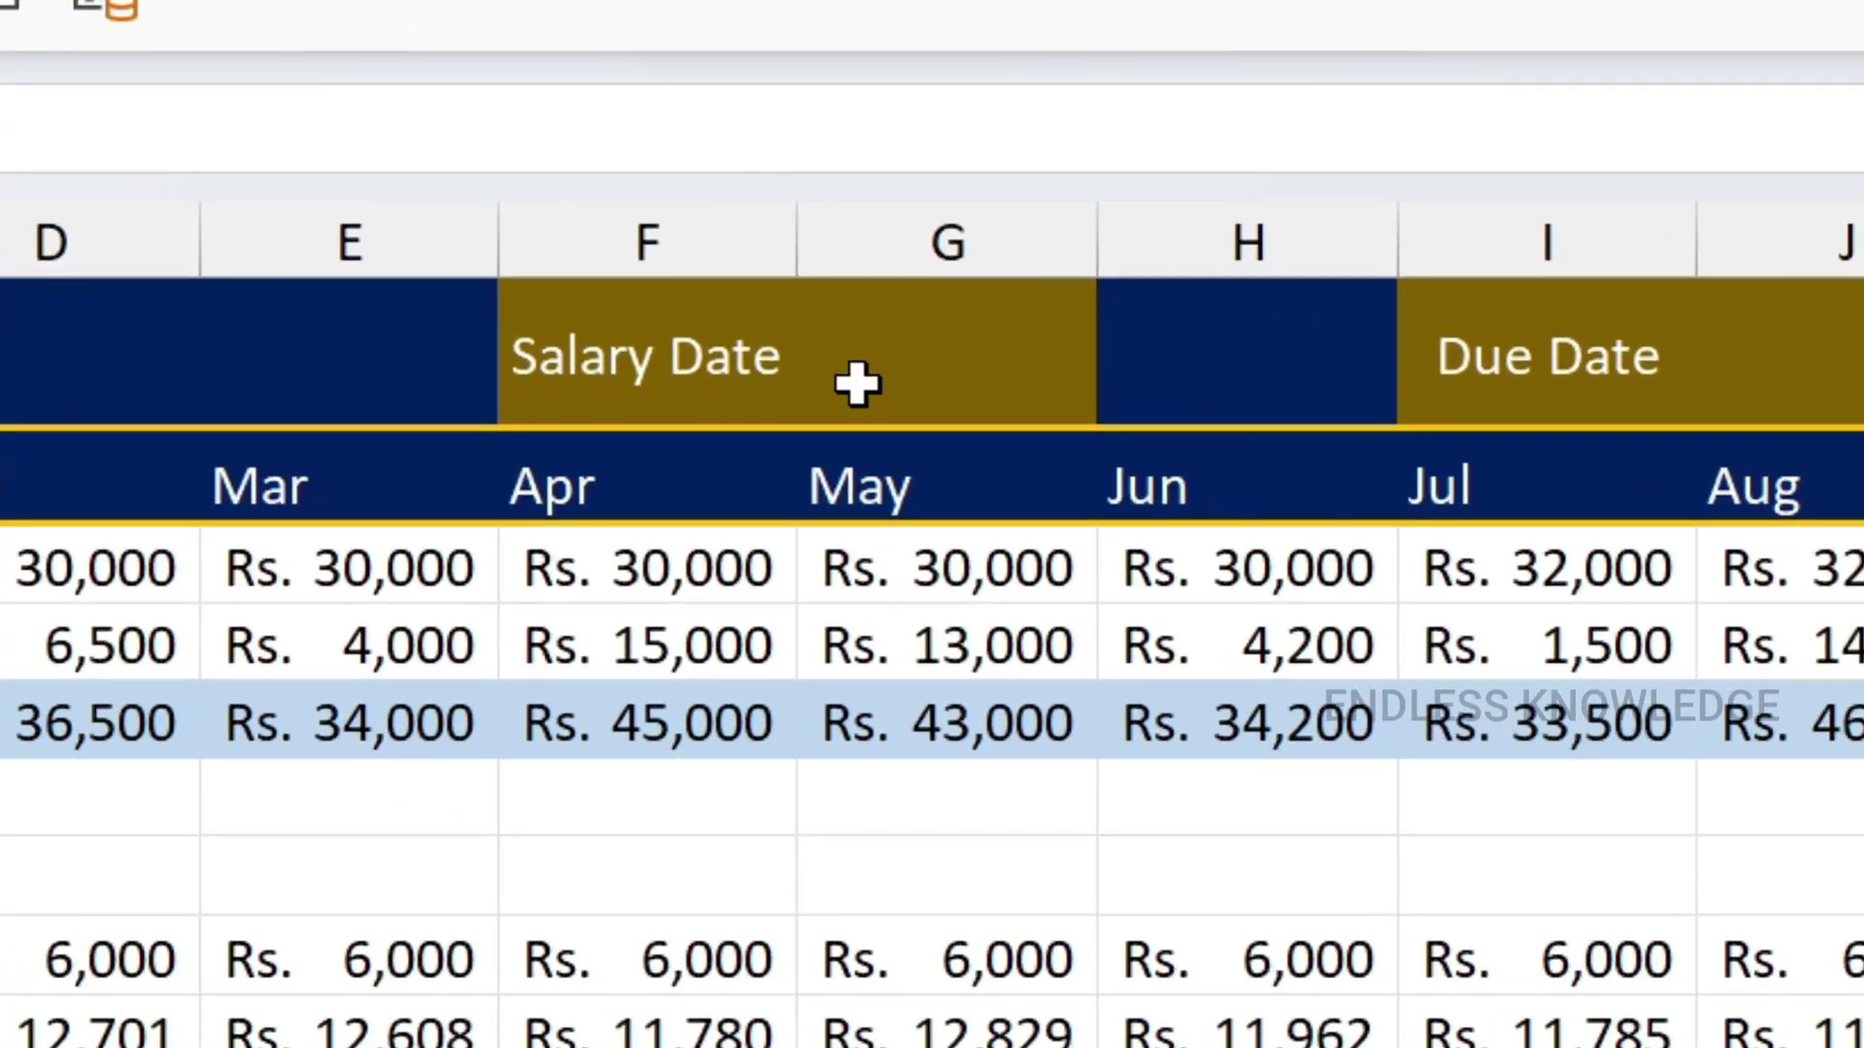
- Start an EOMONTH formula in the column G cell beside Salary Date, using TODAY() as its start date
click(944, 366)
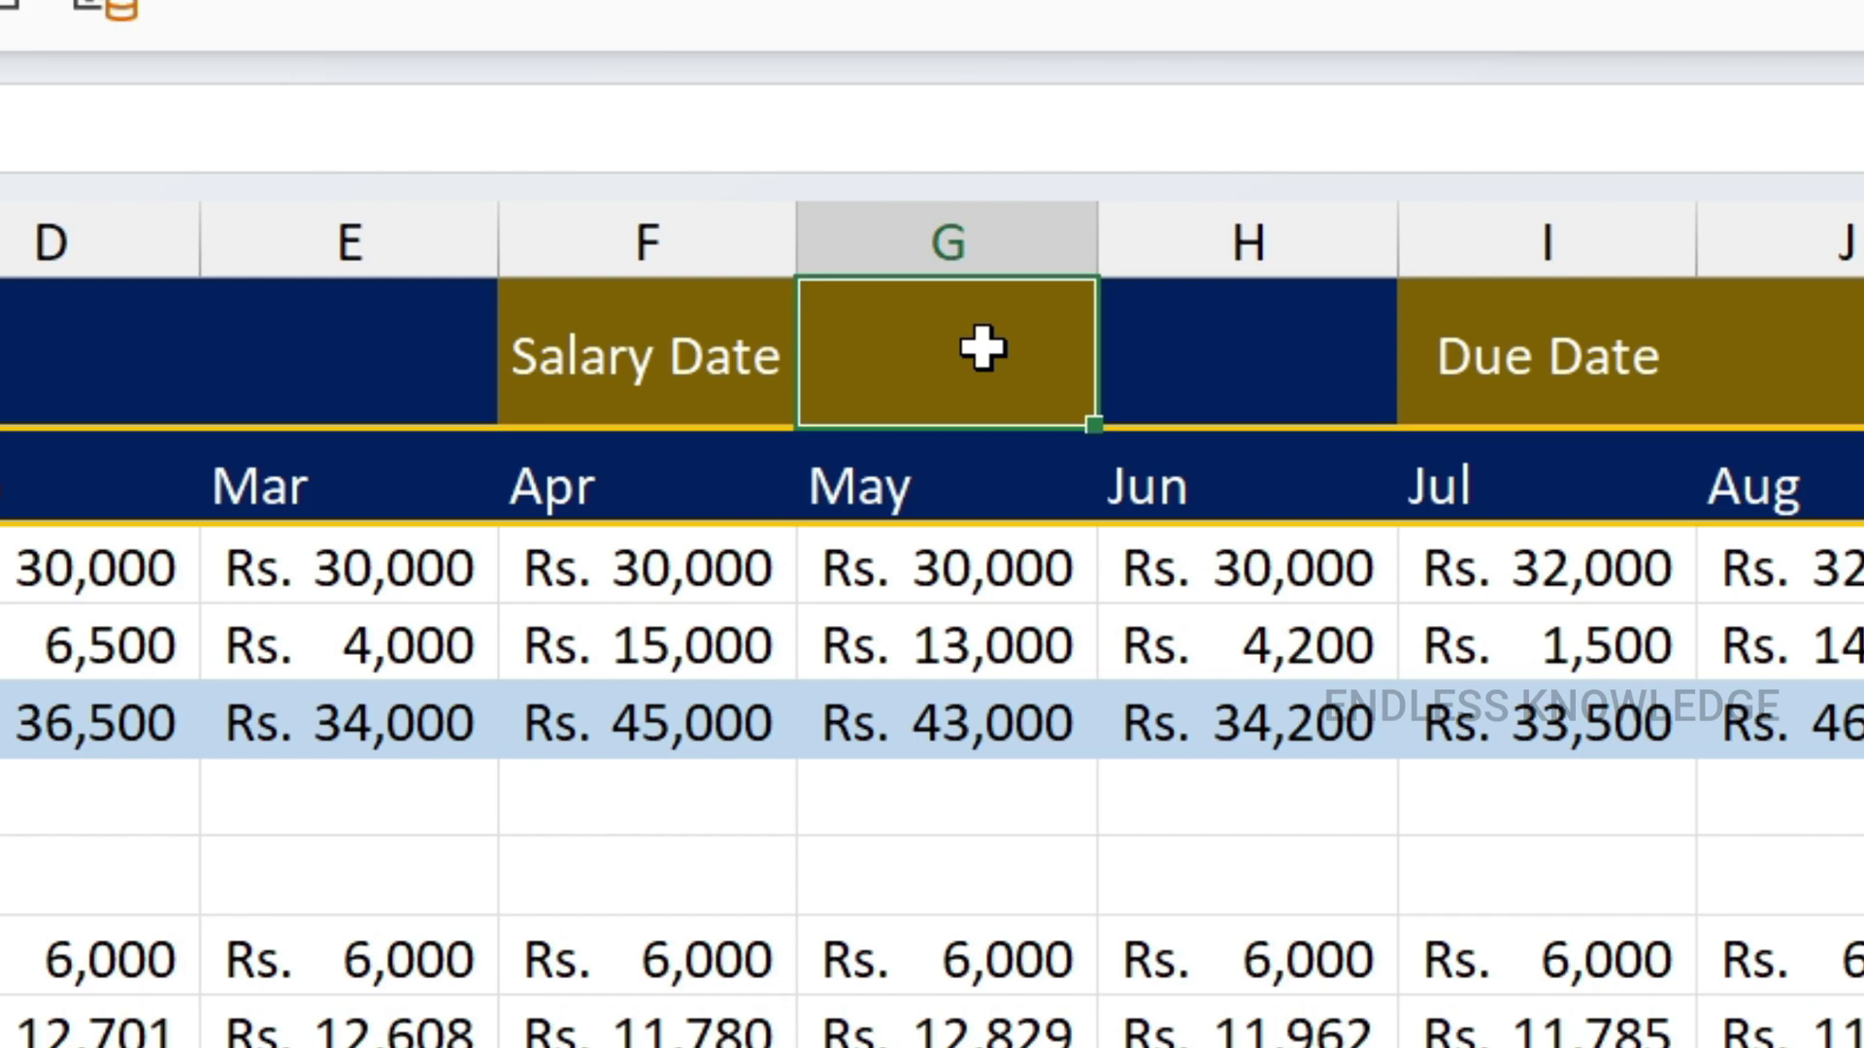
text(=)
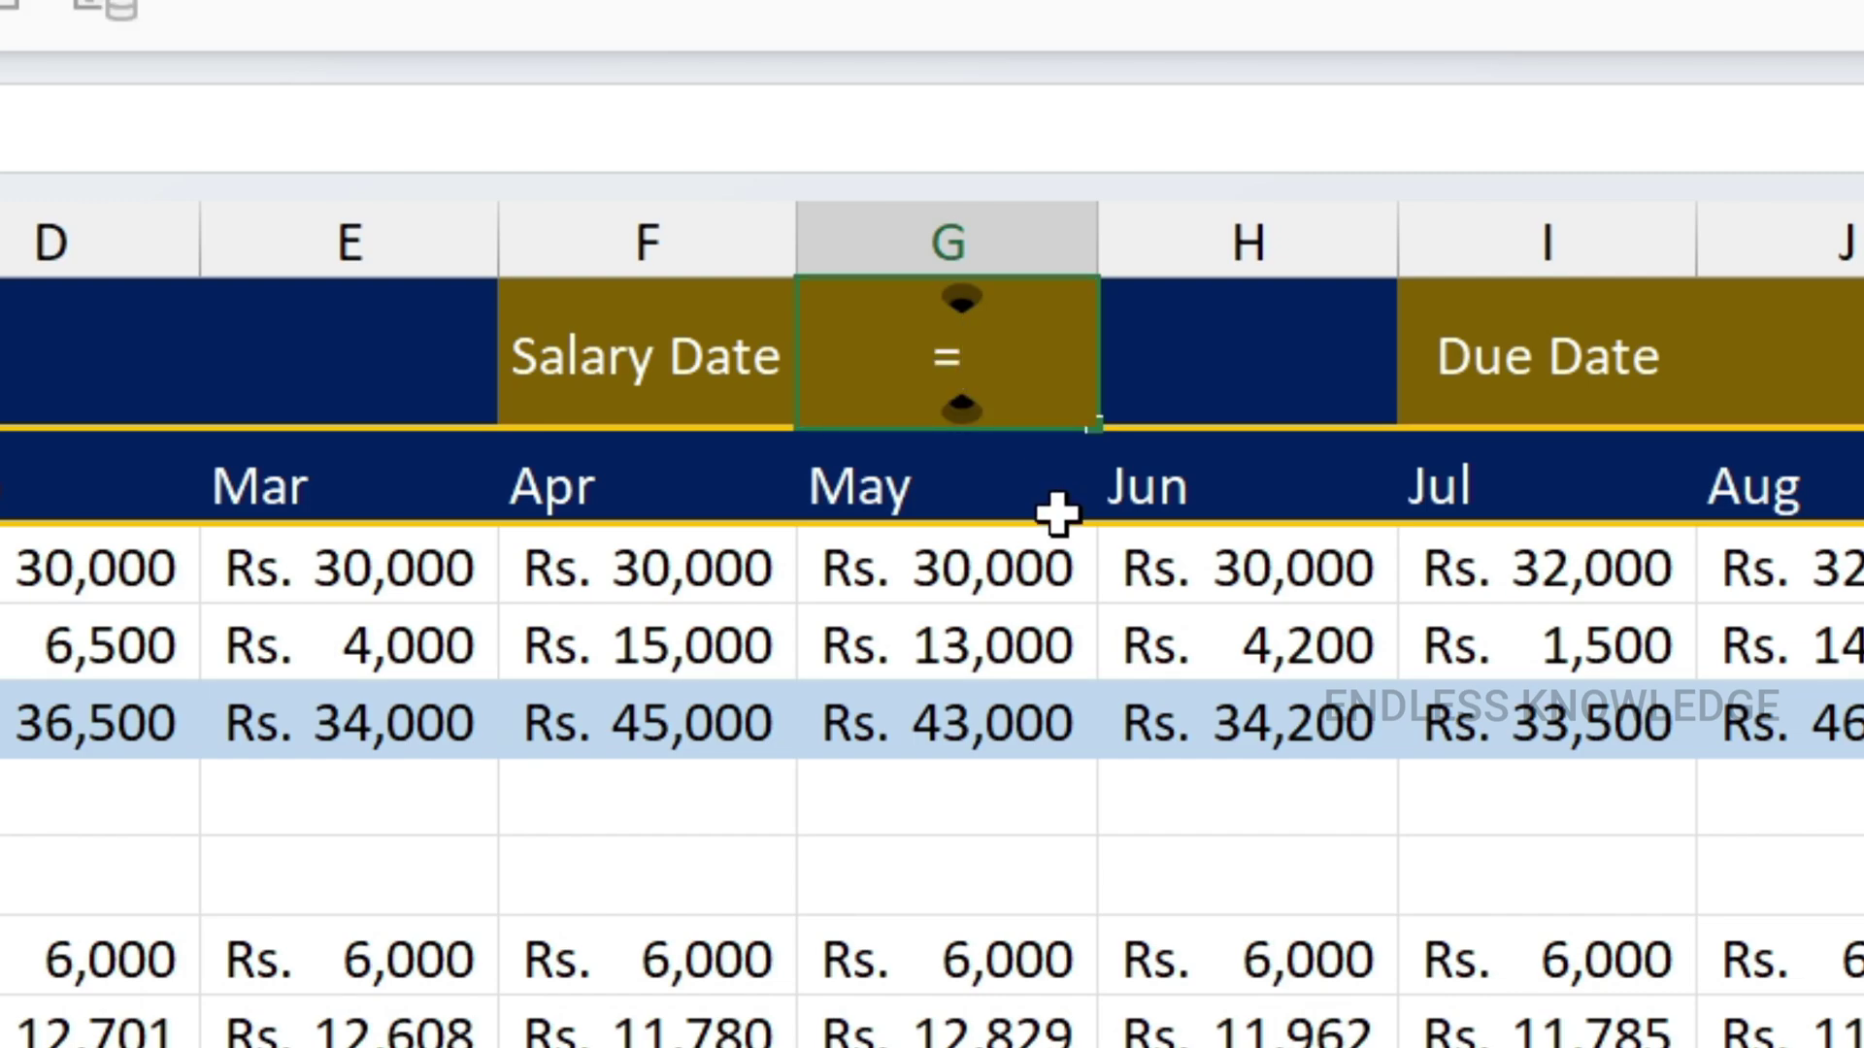
text(eo)
key(Tab)
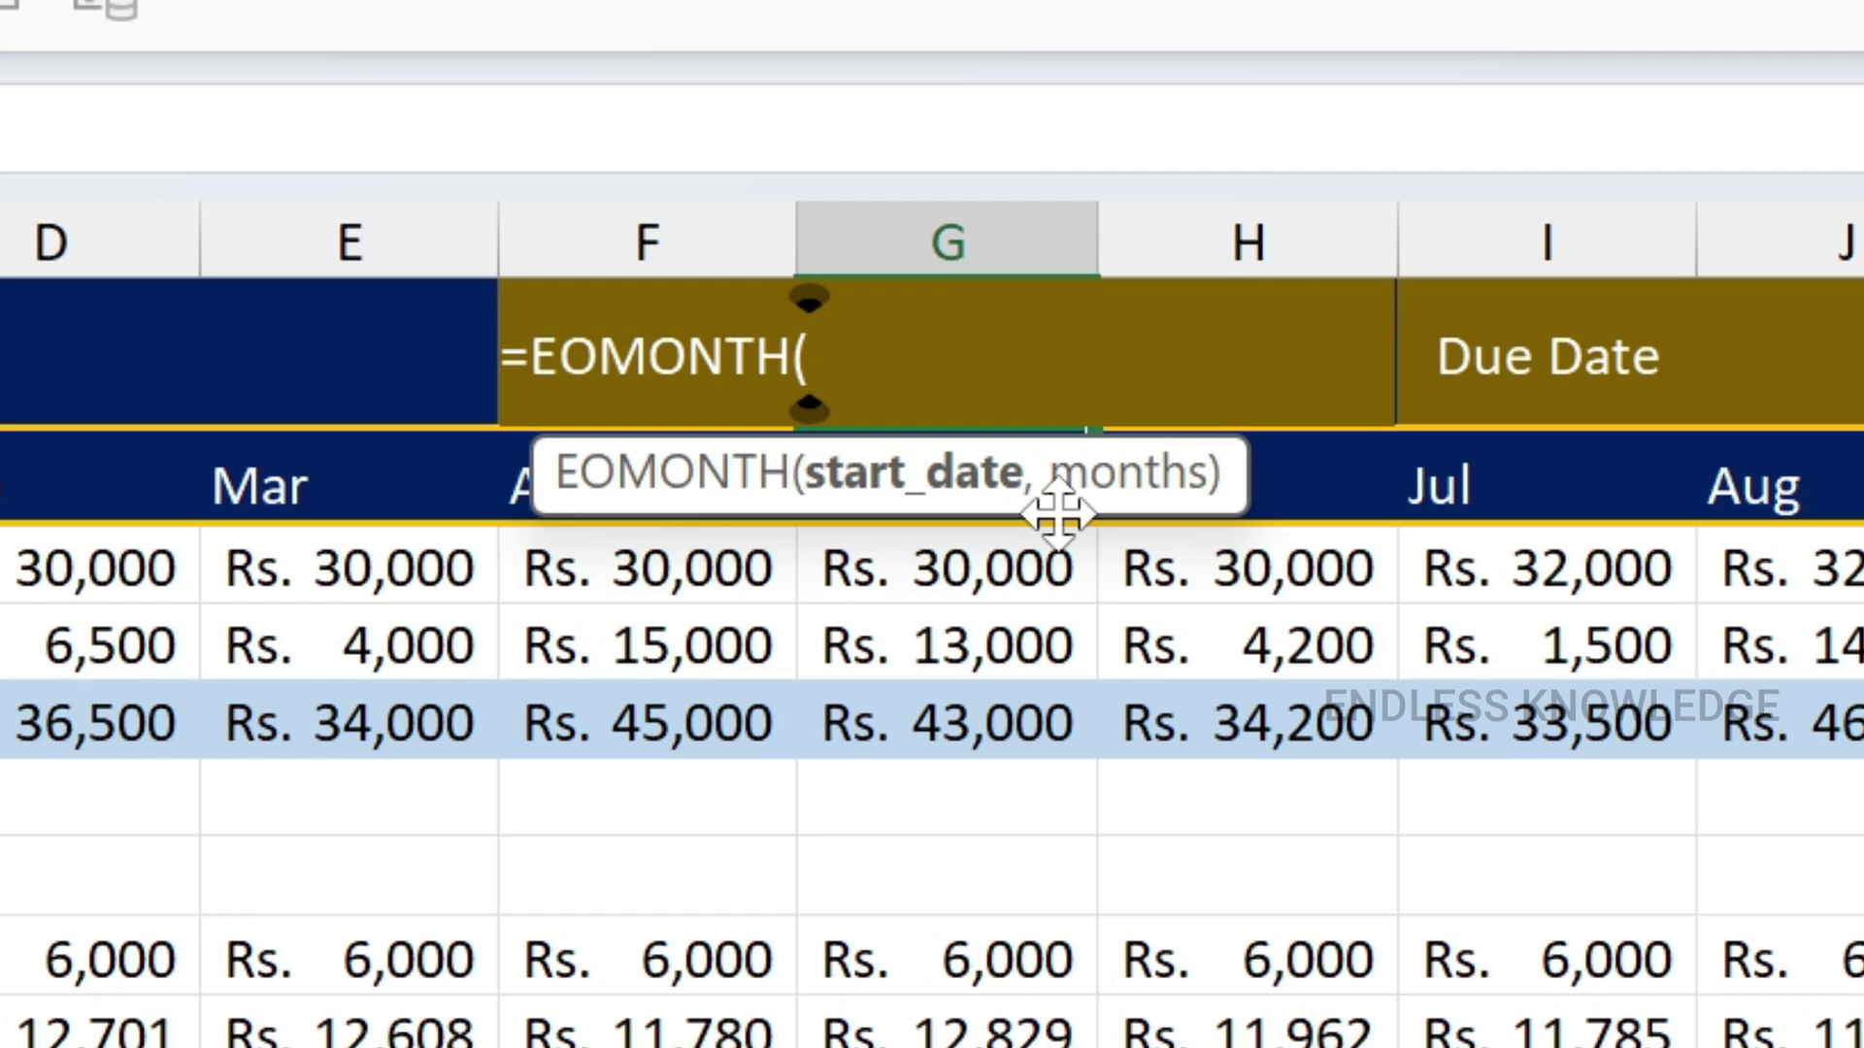
text(t)
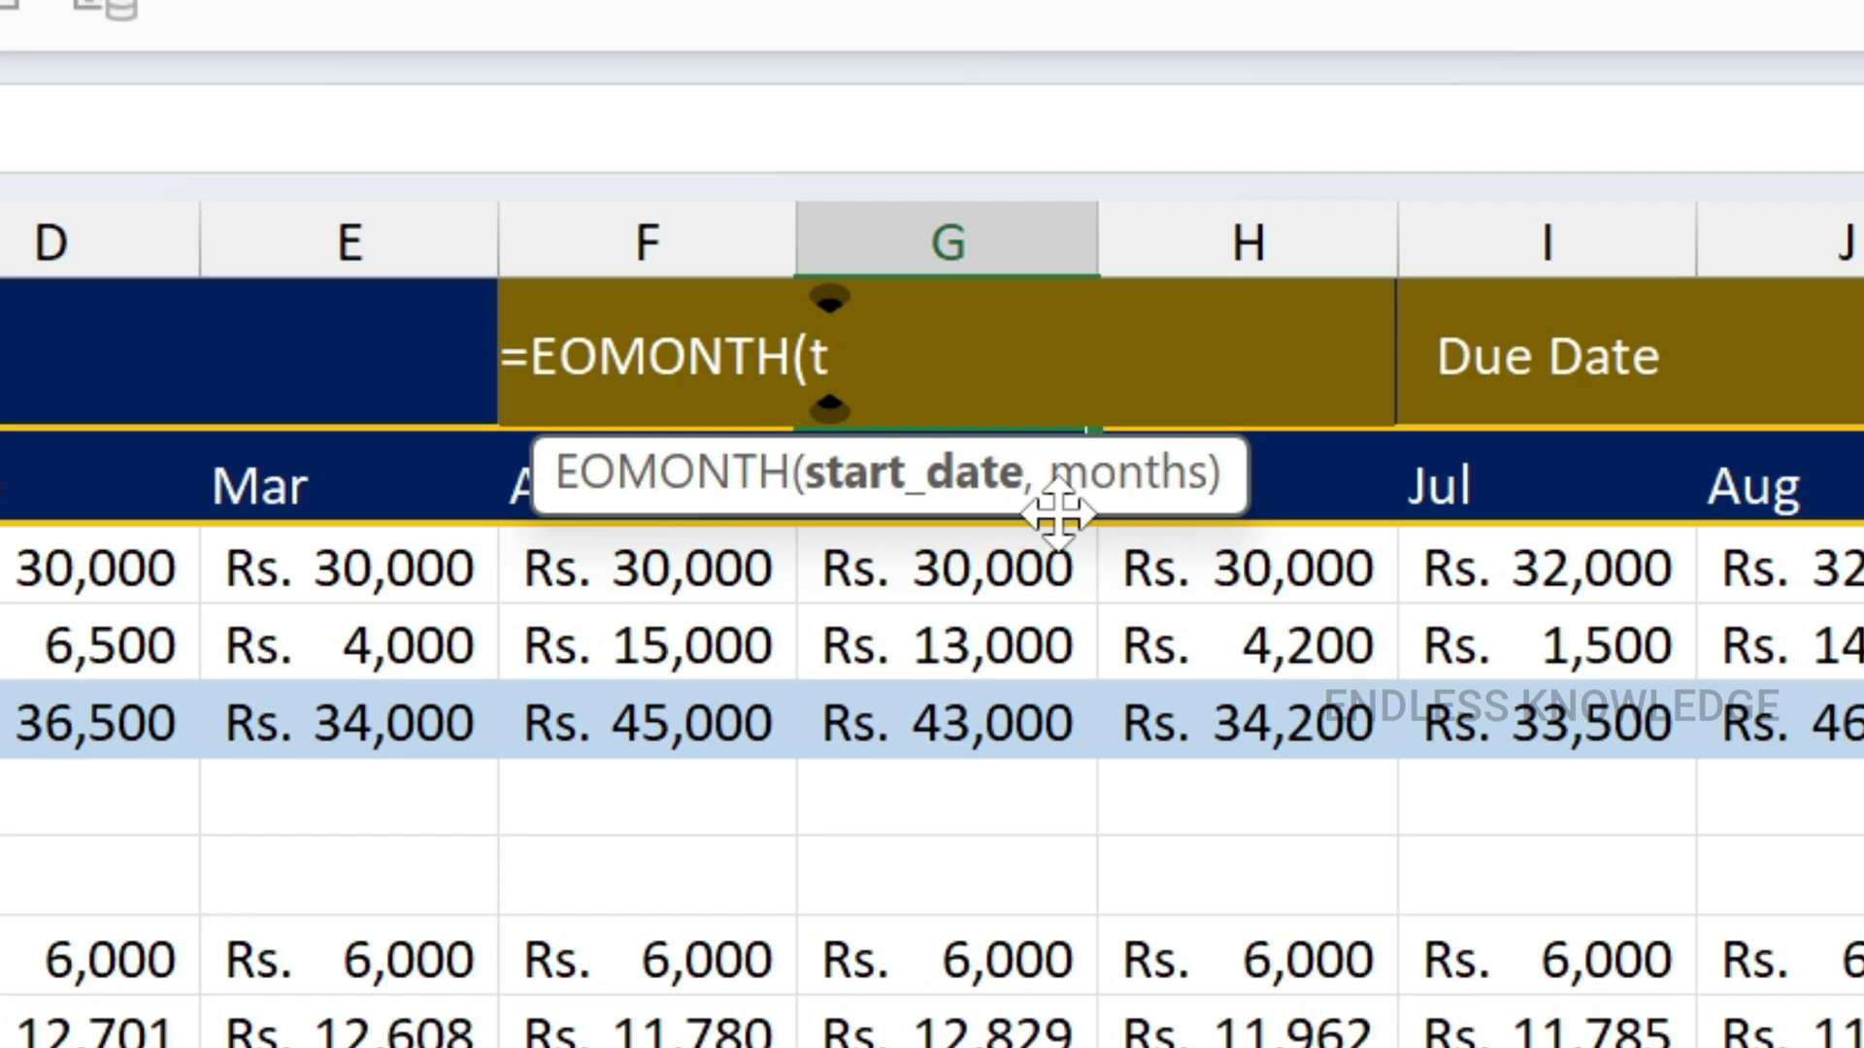
text(od)
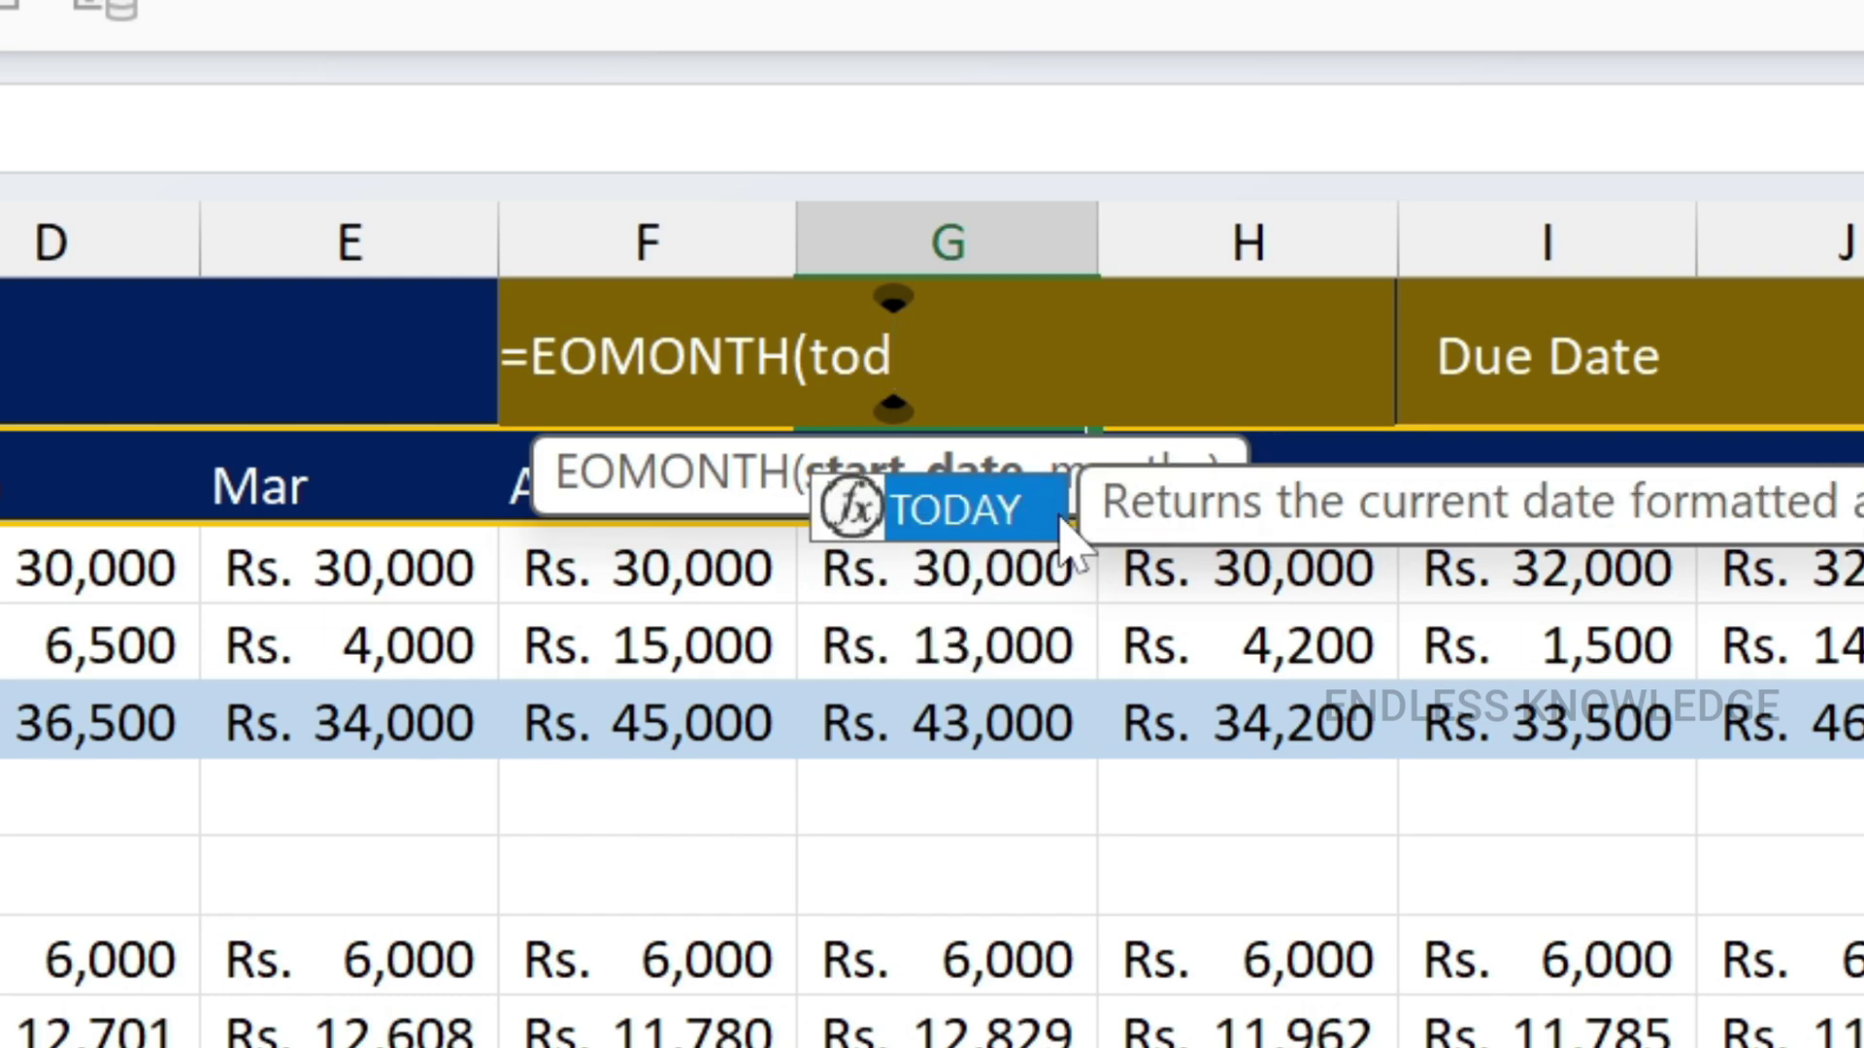
key(Tab)
text())
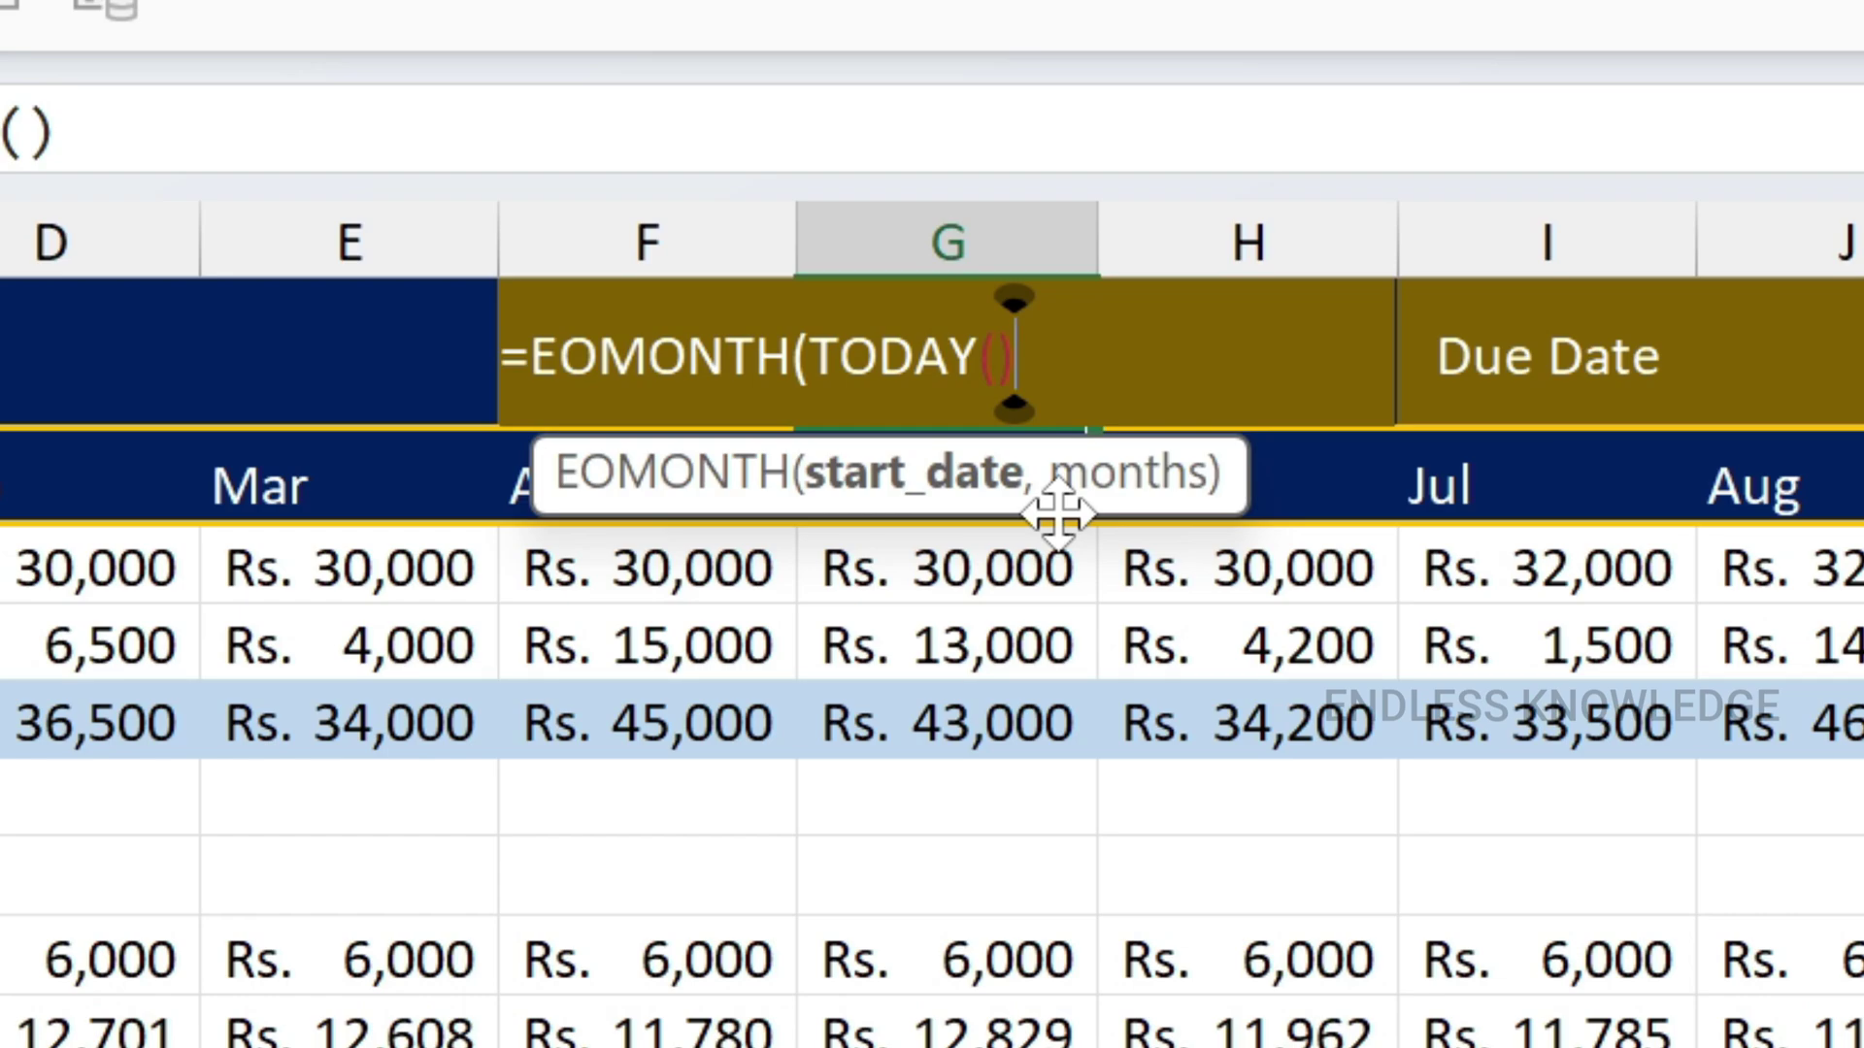
- Complete the Salary Date formula with -1 as the months argument, giving =EOMONTH(TODAY(),-1)
text(,)
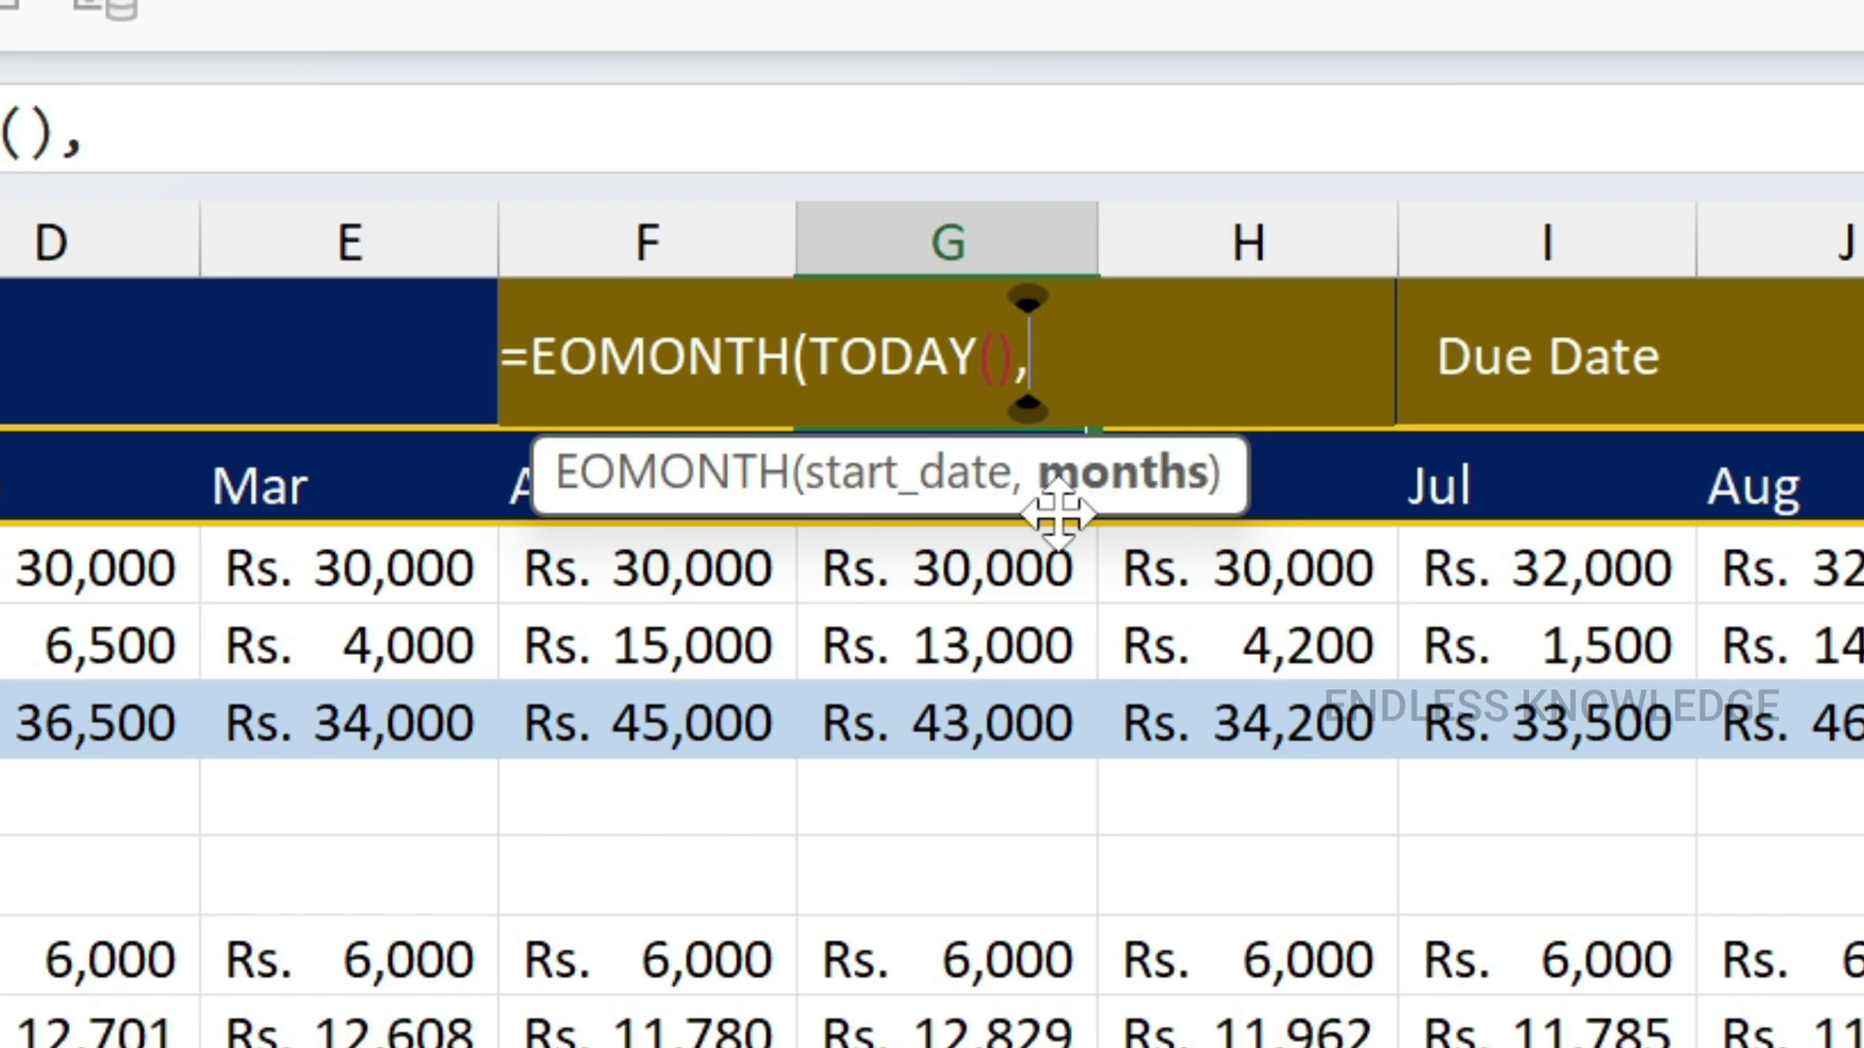
text(=)
key(BackSpace)
text(-1)
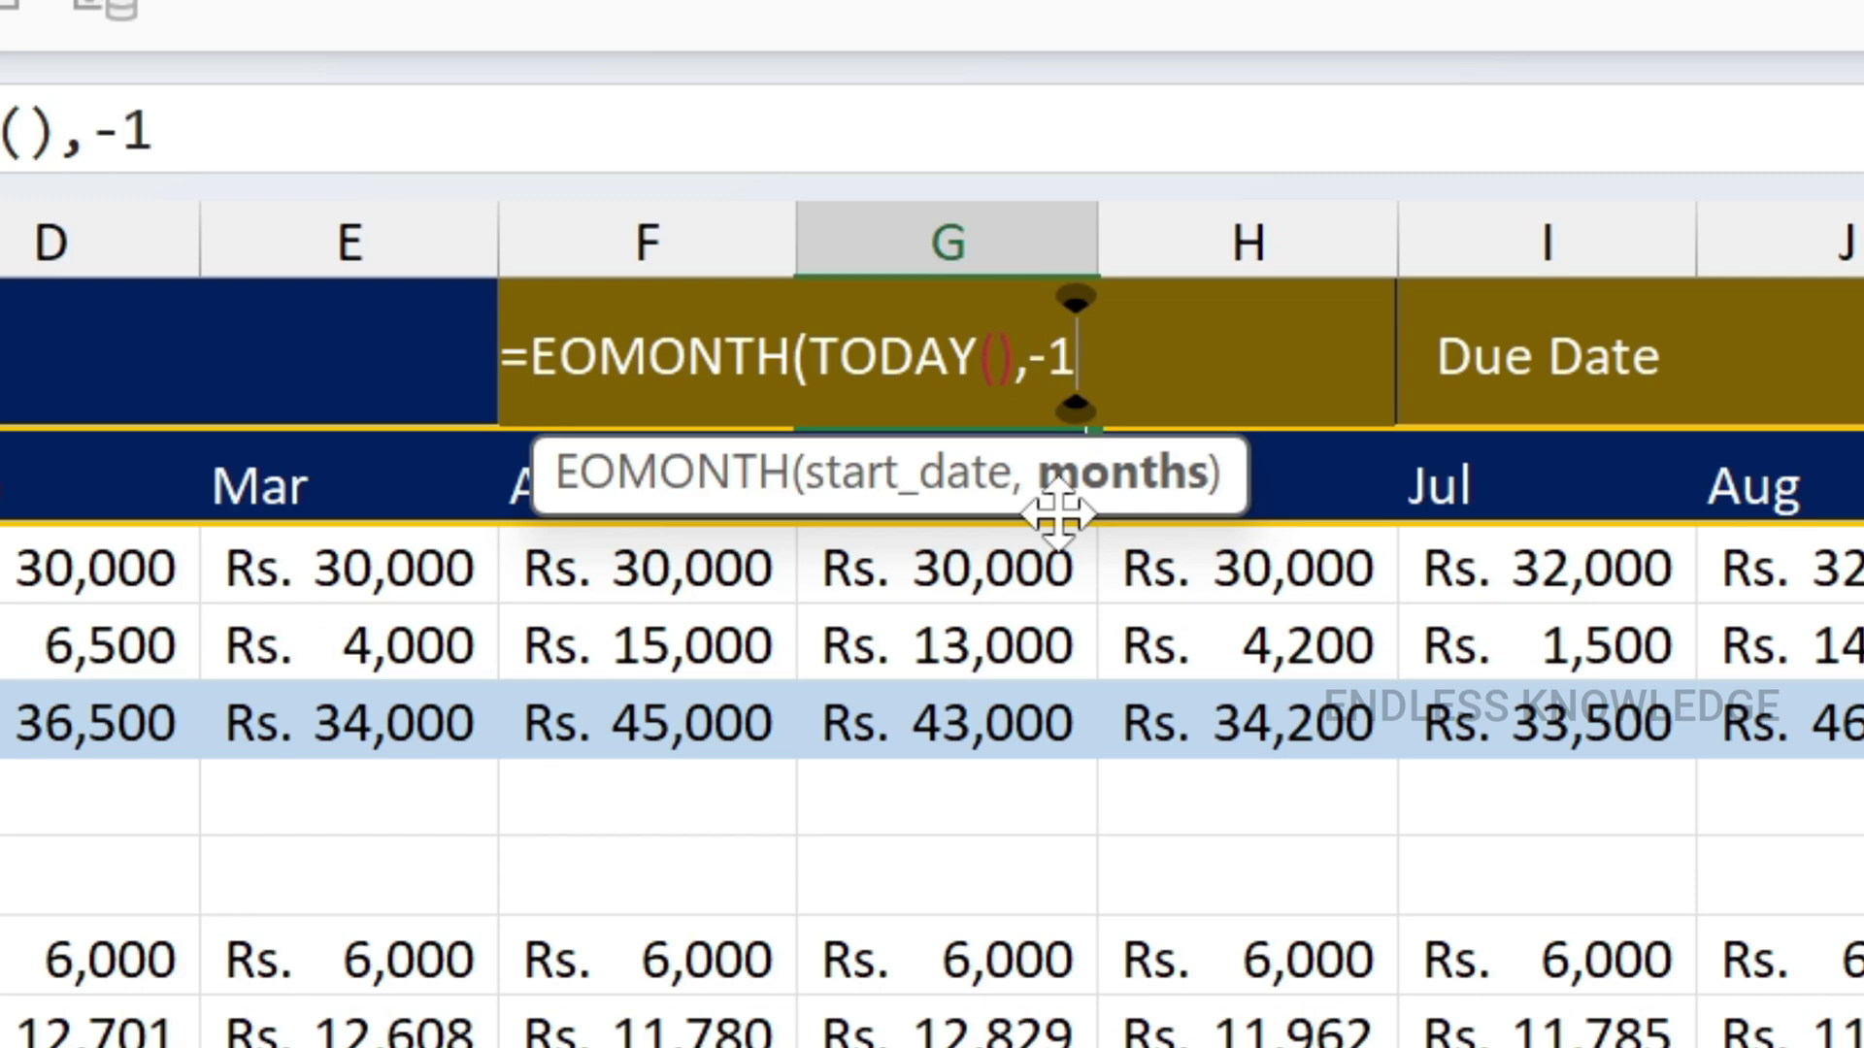
text())
key(Return)
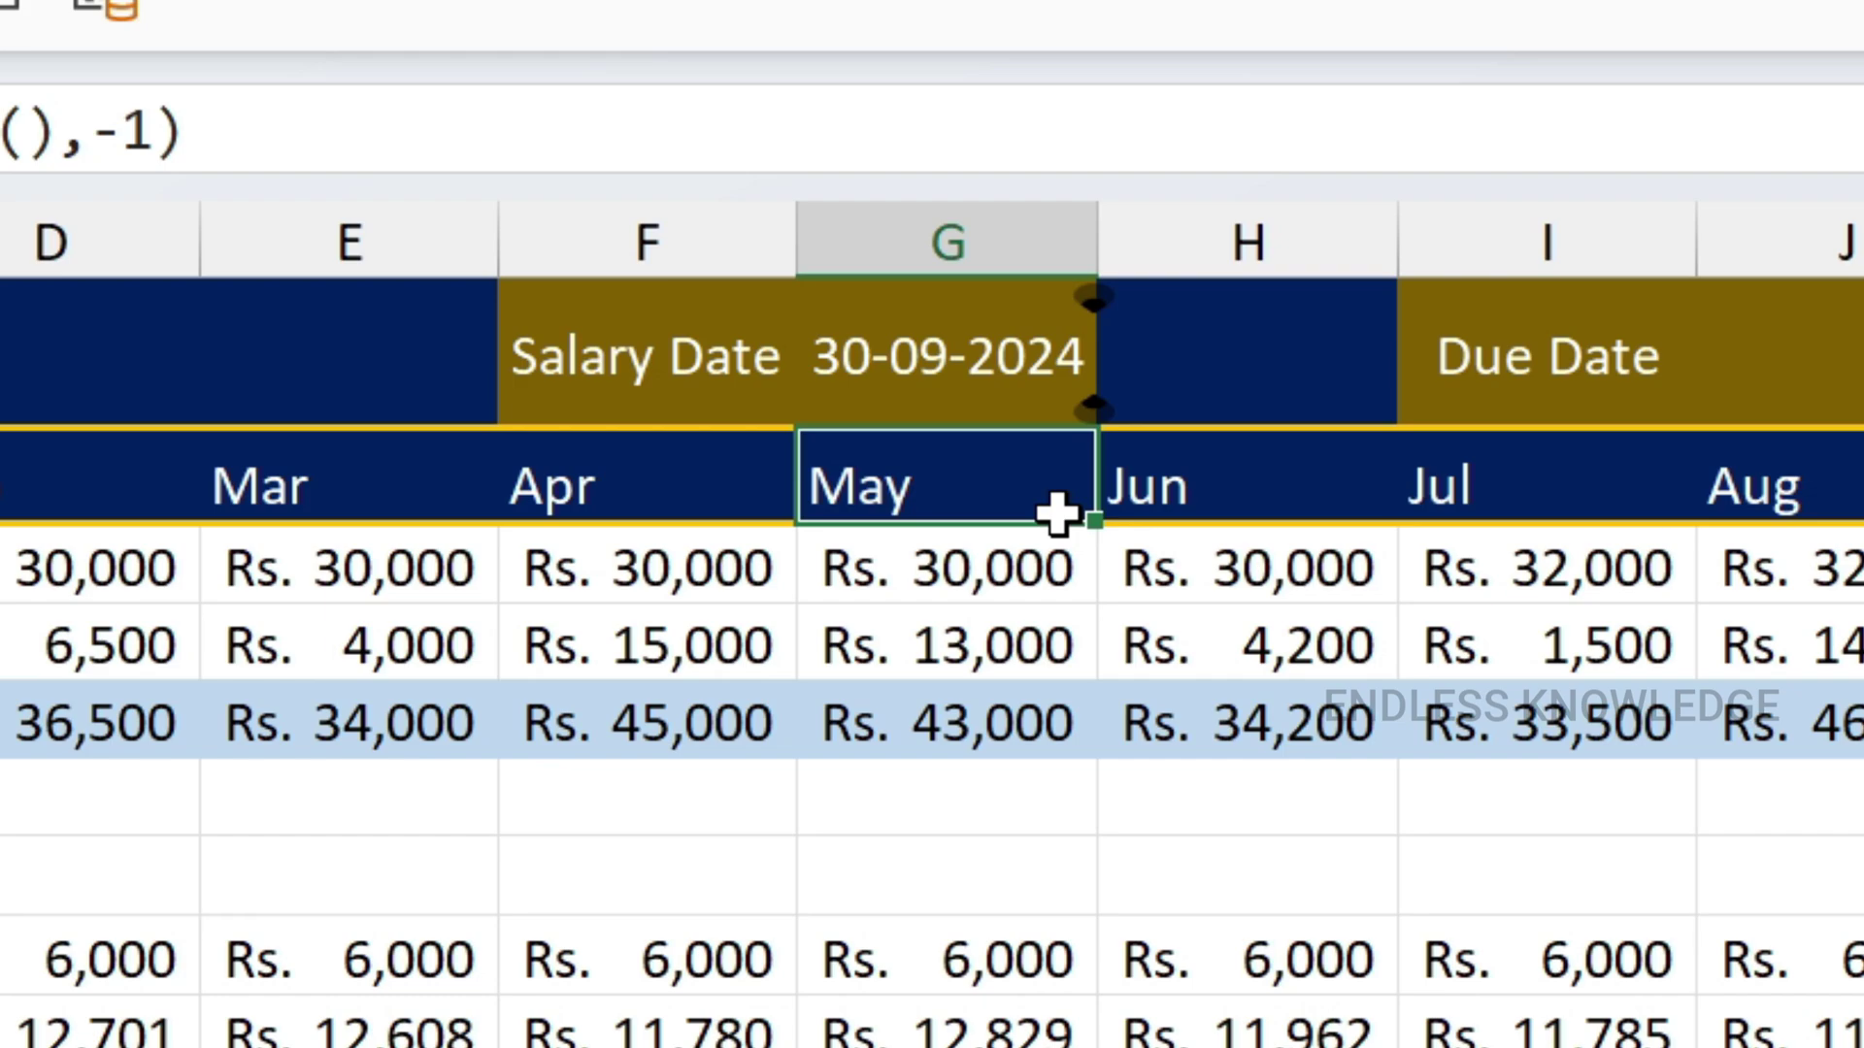
- Add one day to the Salary Date formula so it reads =EOMONTH(TODAY(),-1)+1
click(912, 396)
double_click(978, 375)
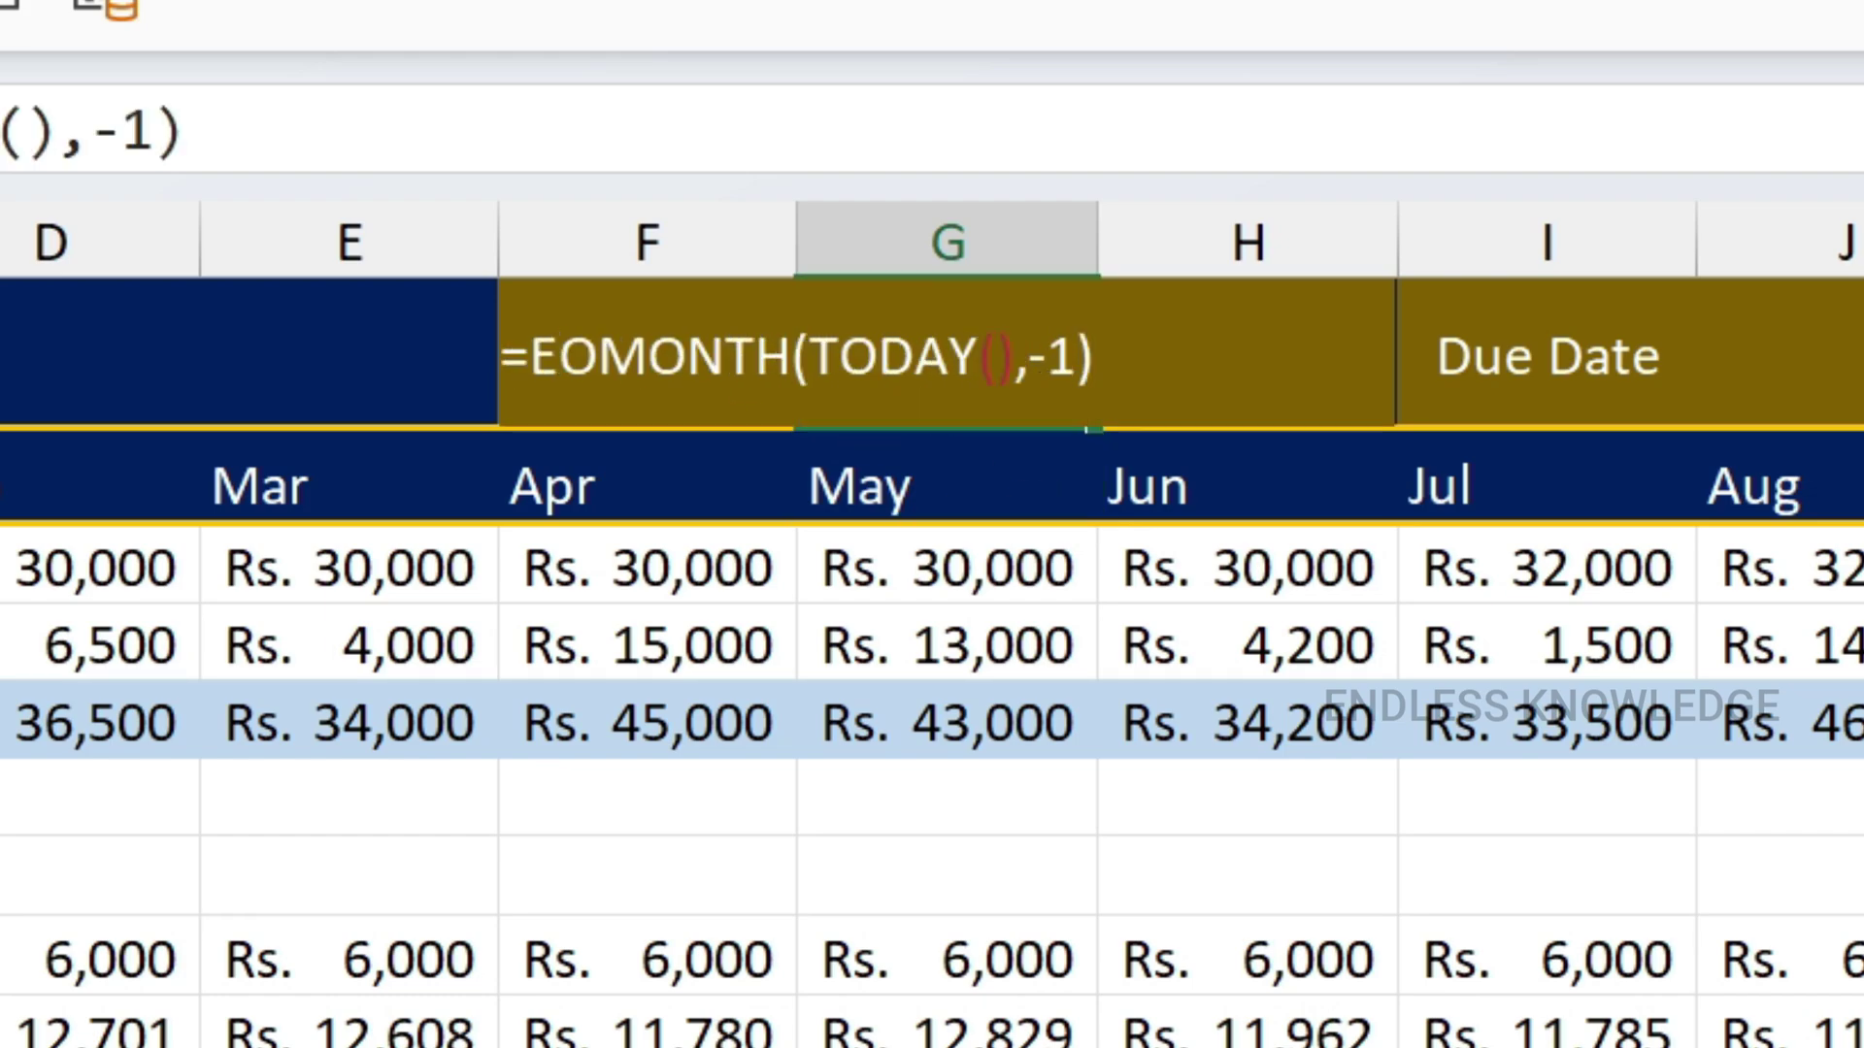
text(+1)
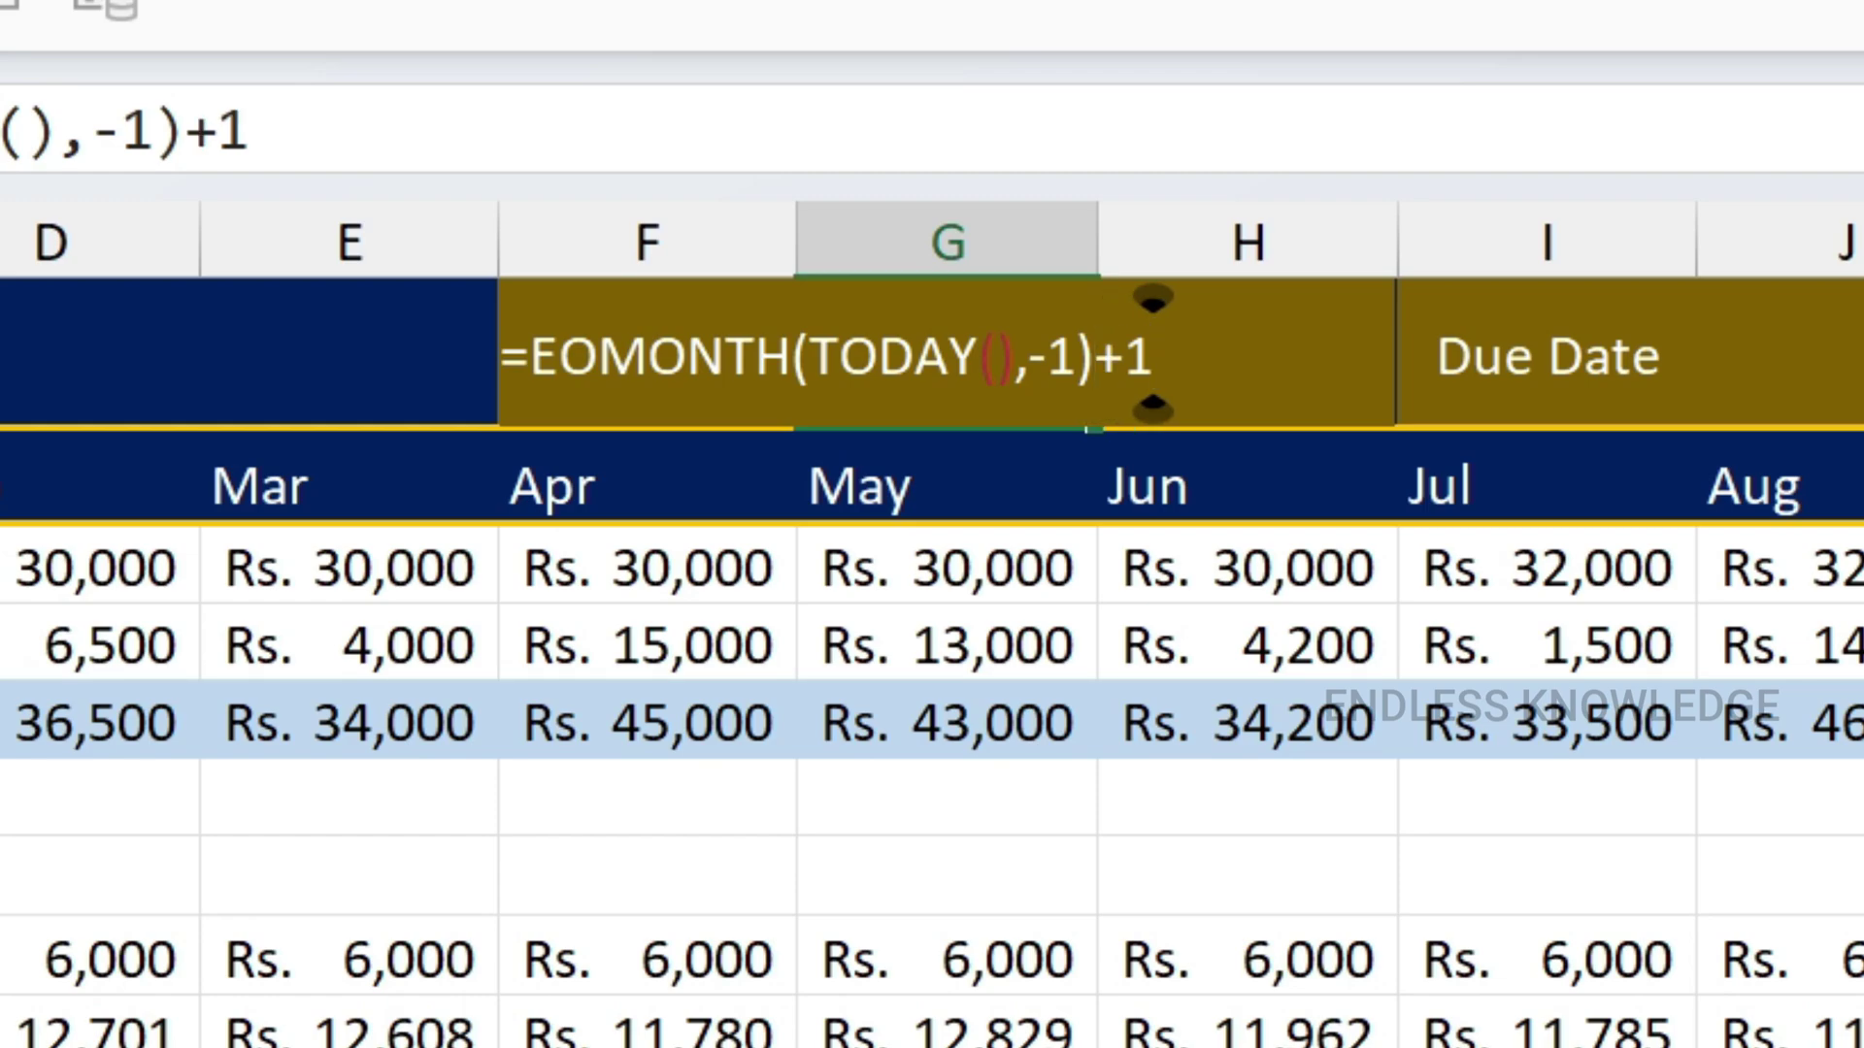
key(Return)
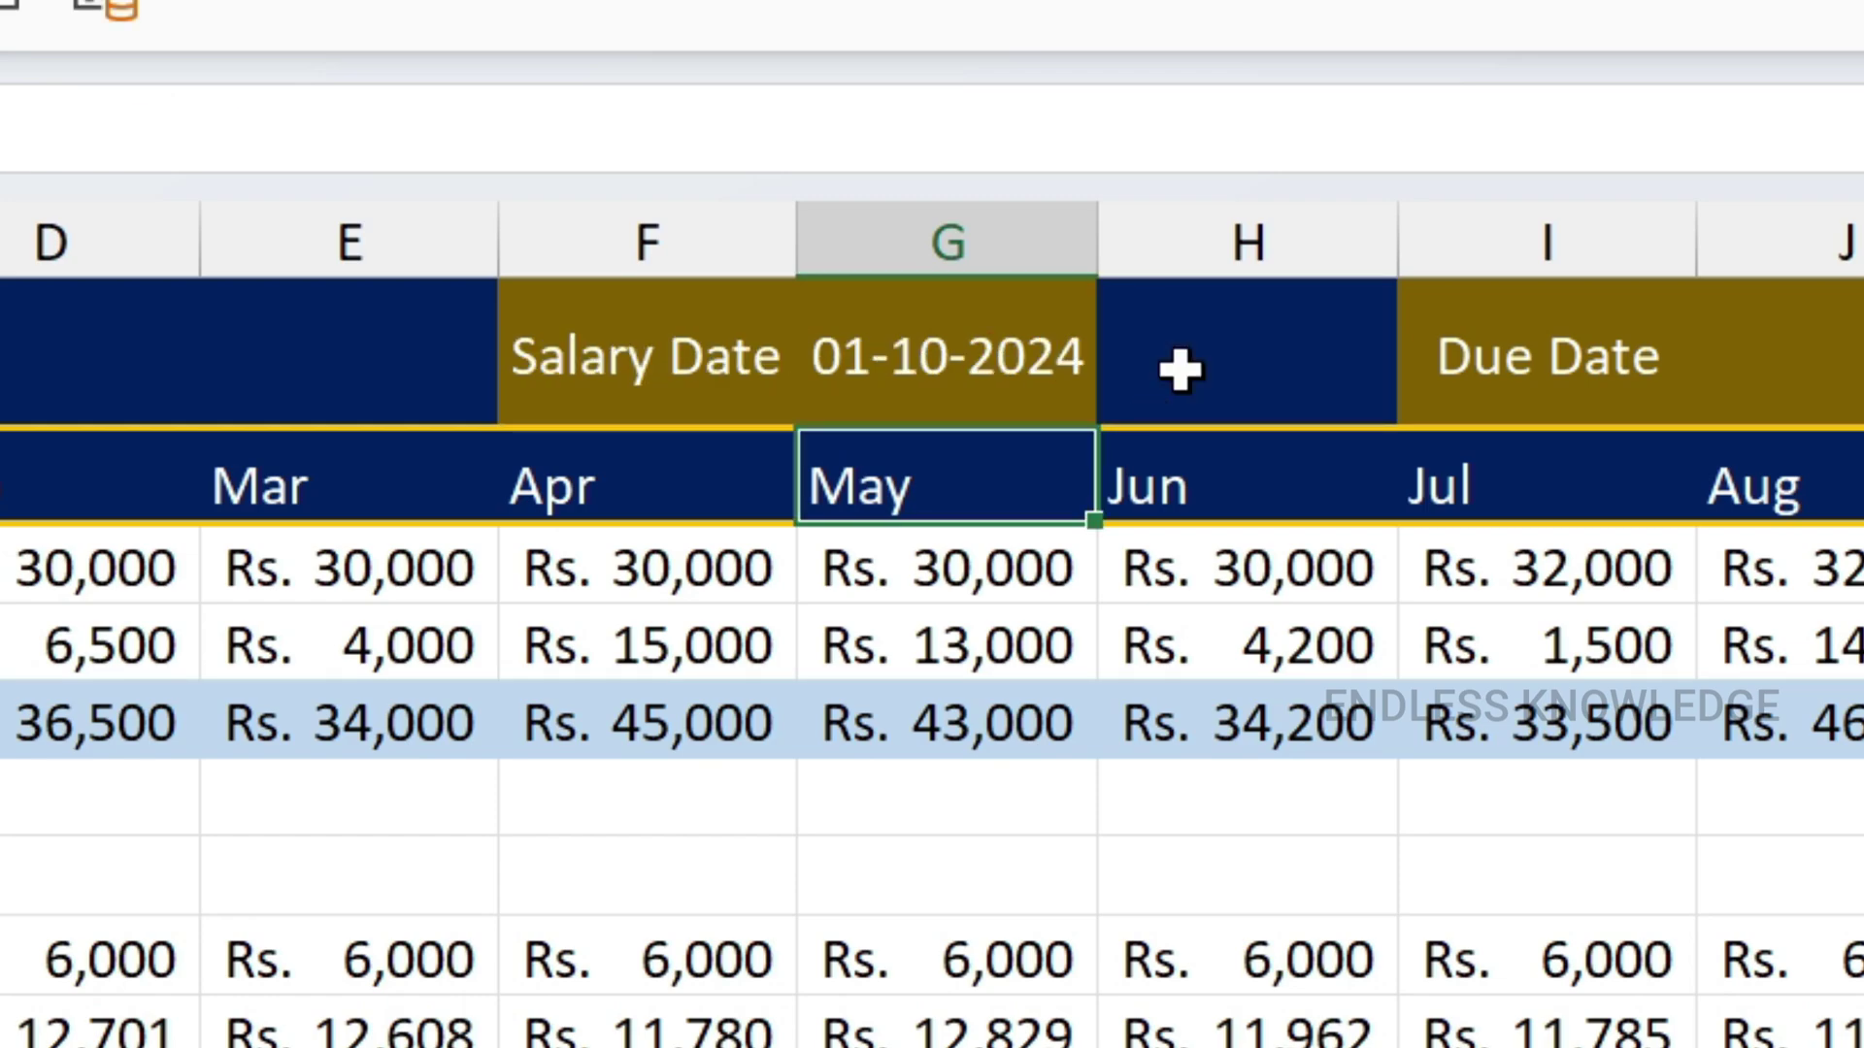
click(912, 407)
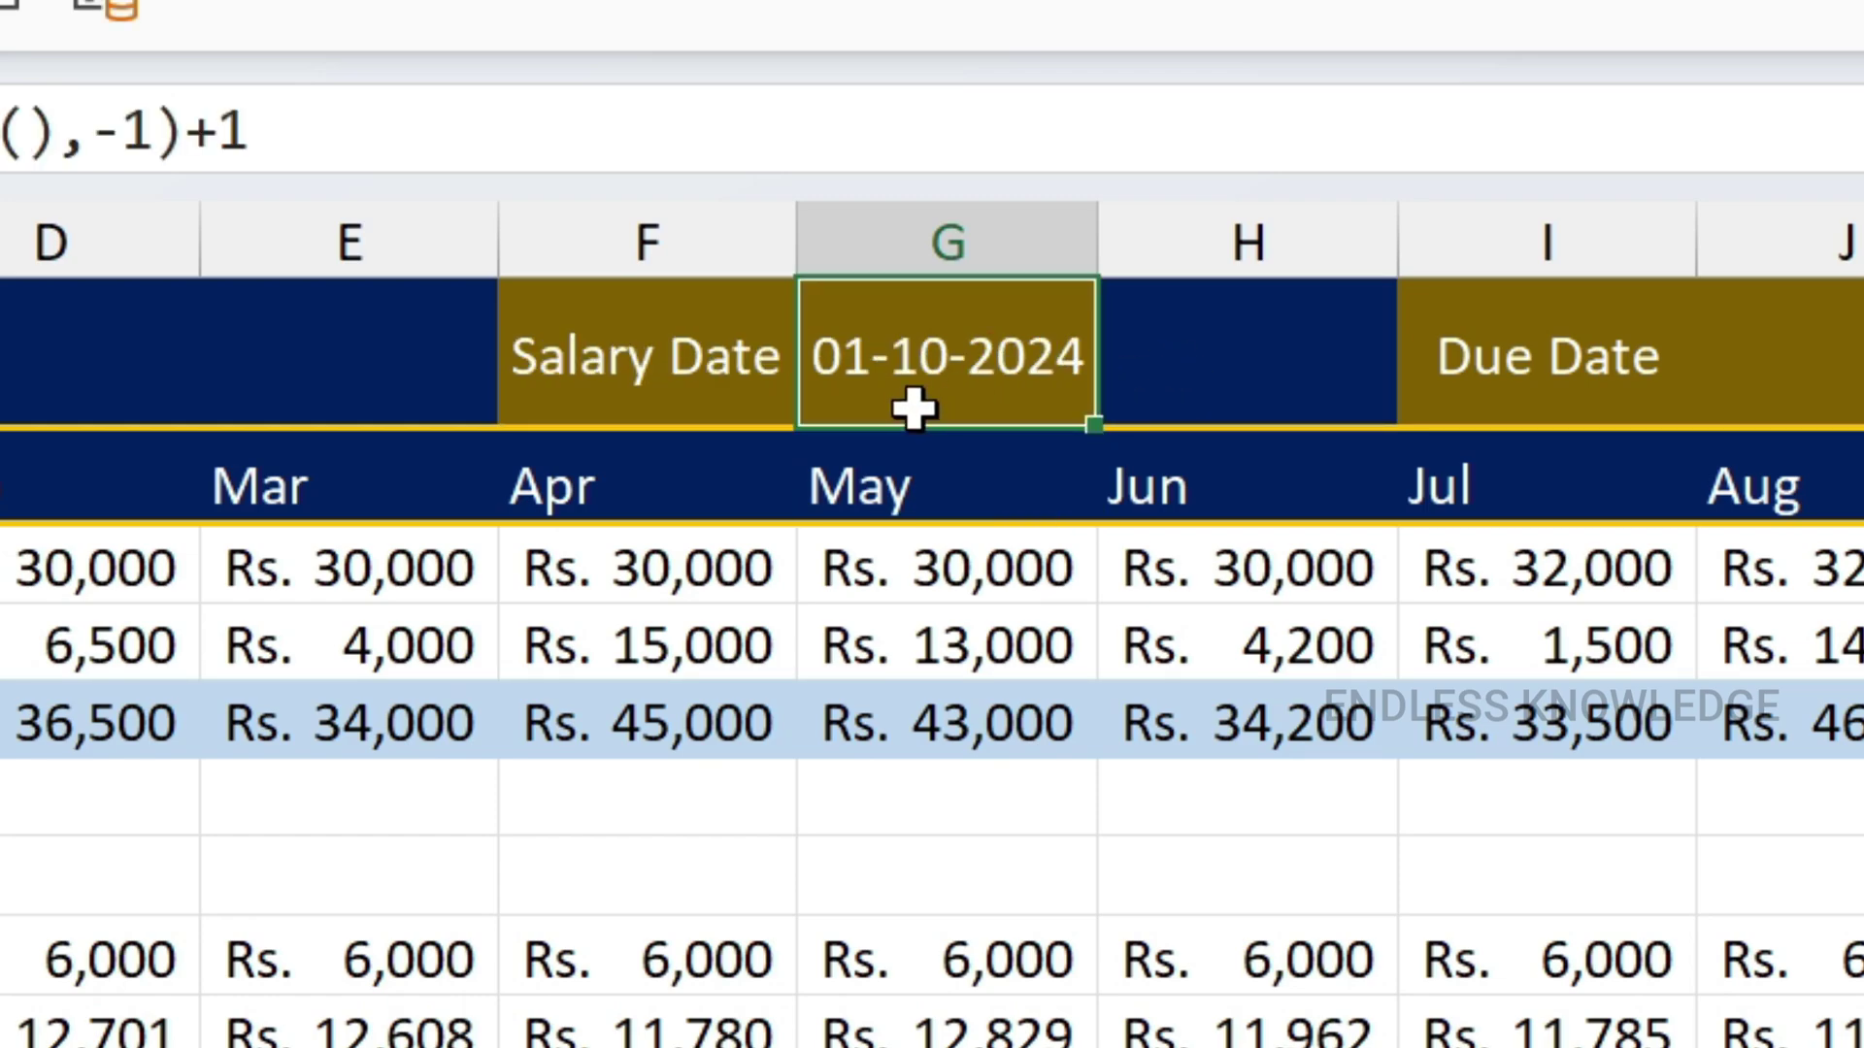
double_click(913, 408)
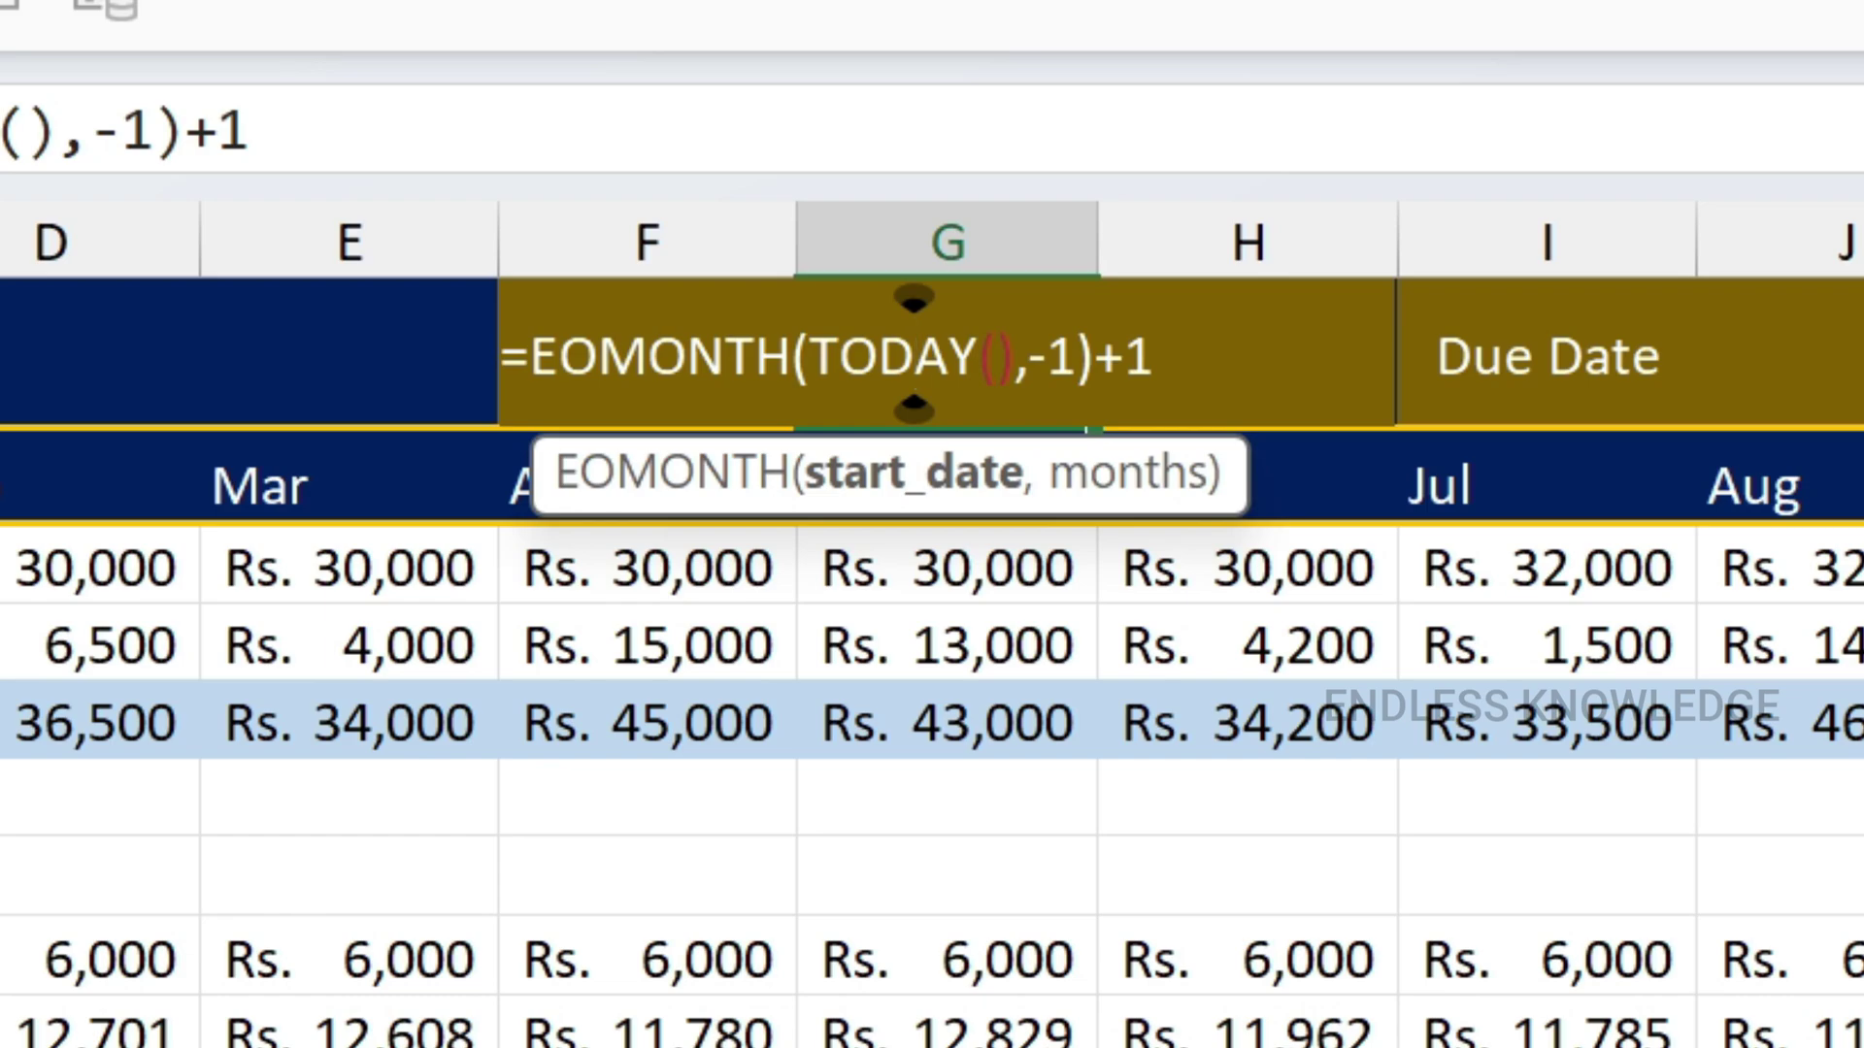
key(Escape)
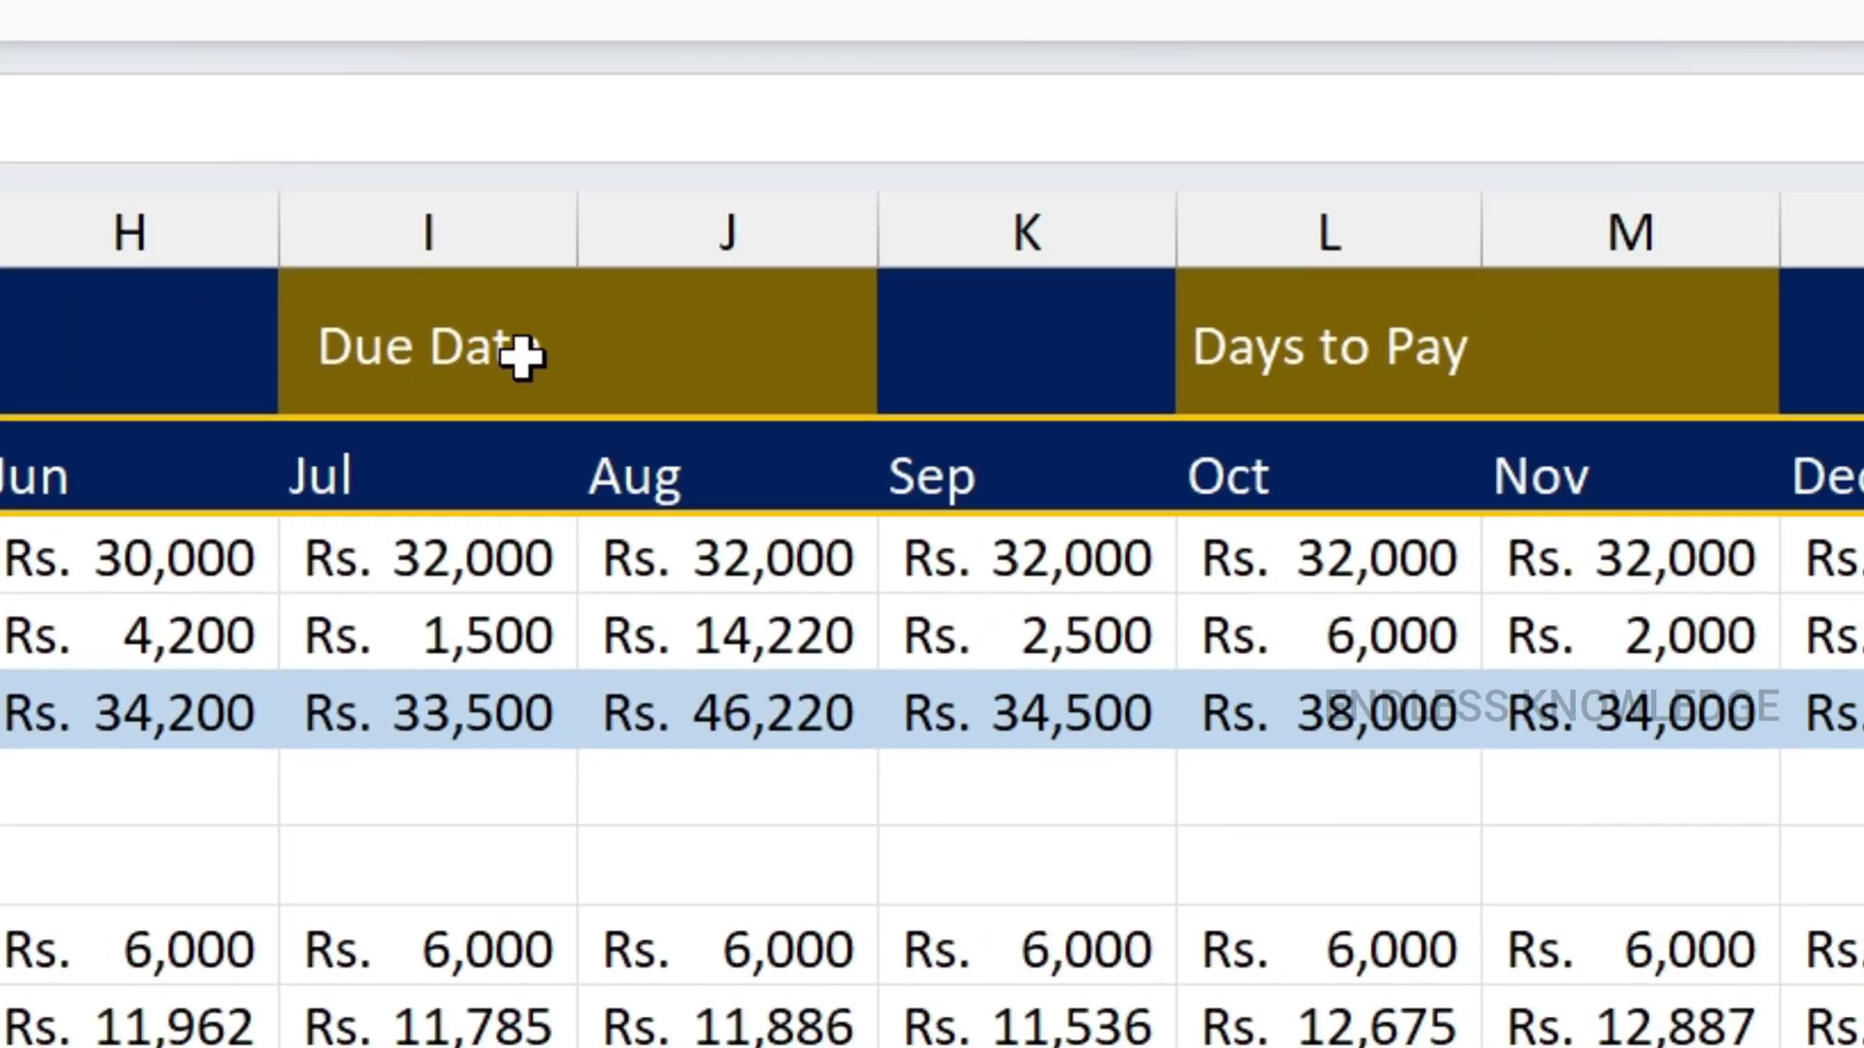
- Start a DATE formula in the column J cell beside Due Date, with YEAR(TODAY()) as its year argument
click(801, 358)
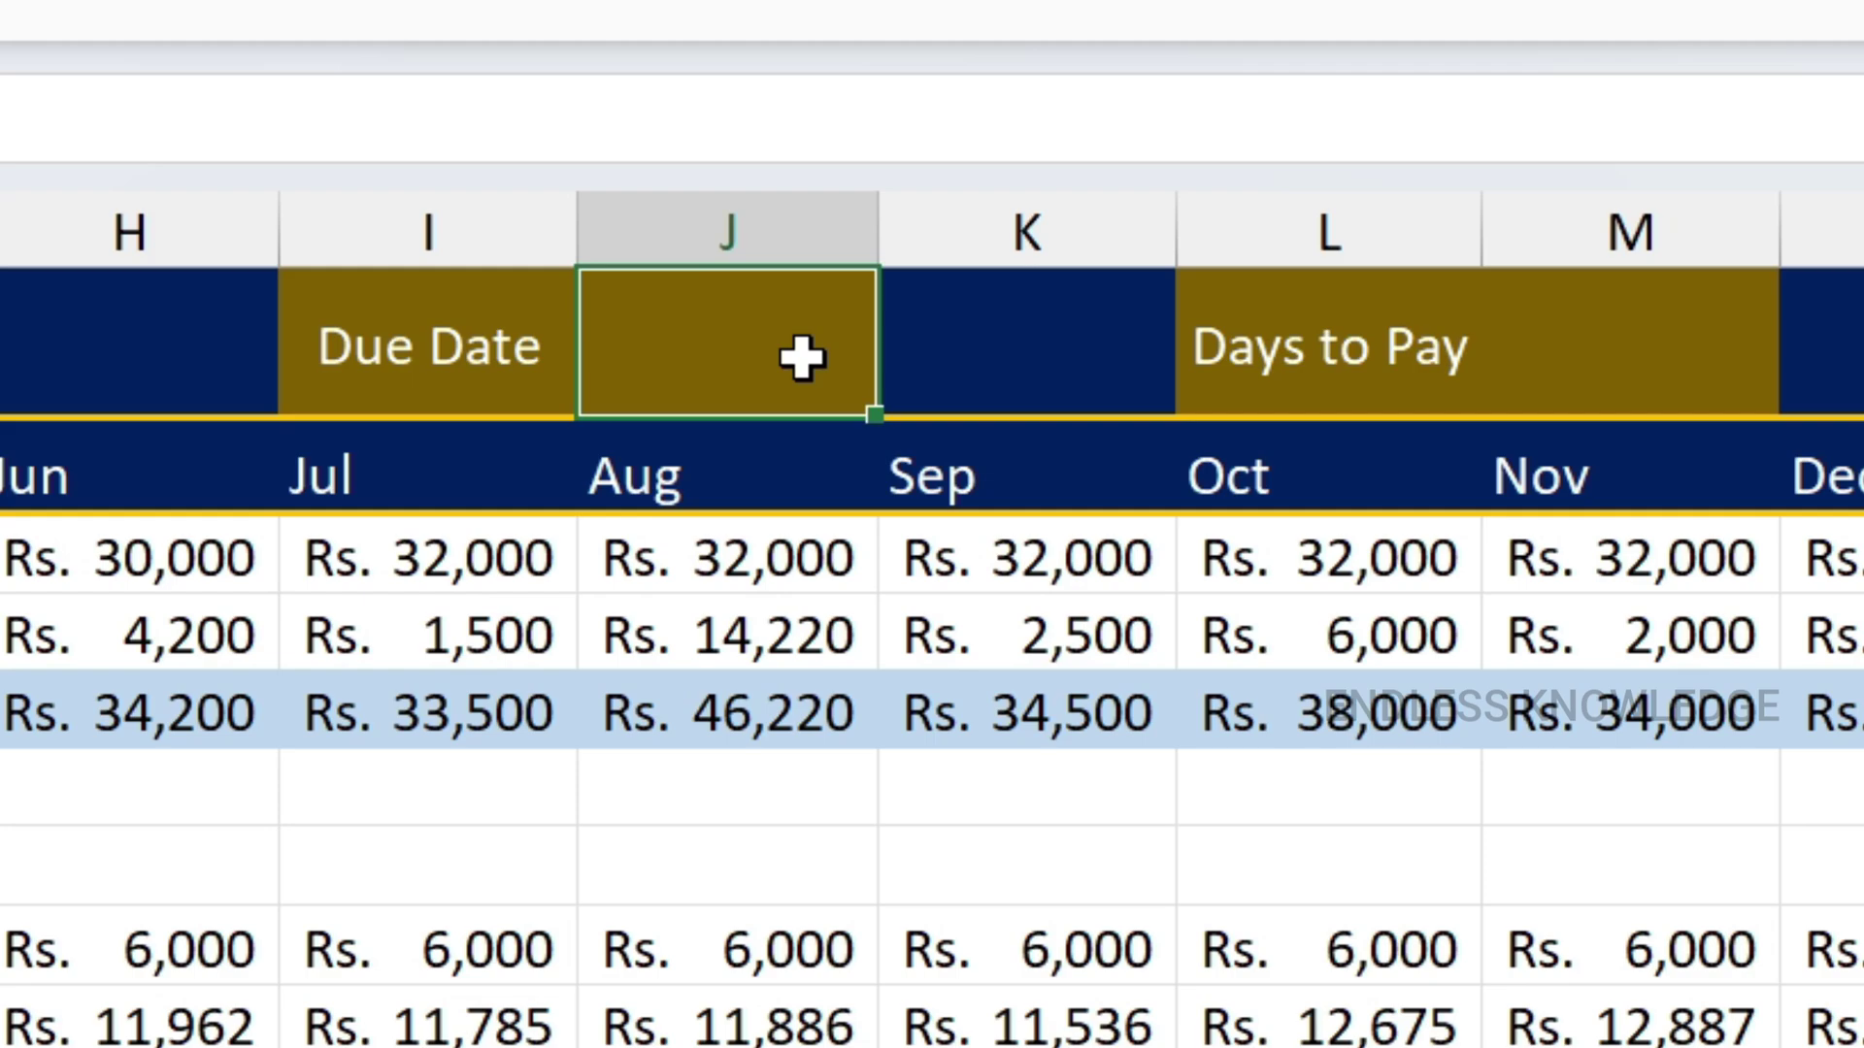
text(=da)
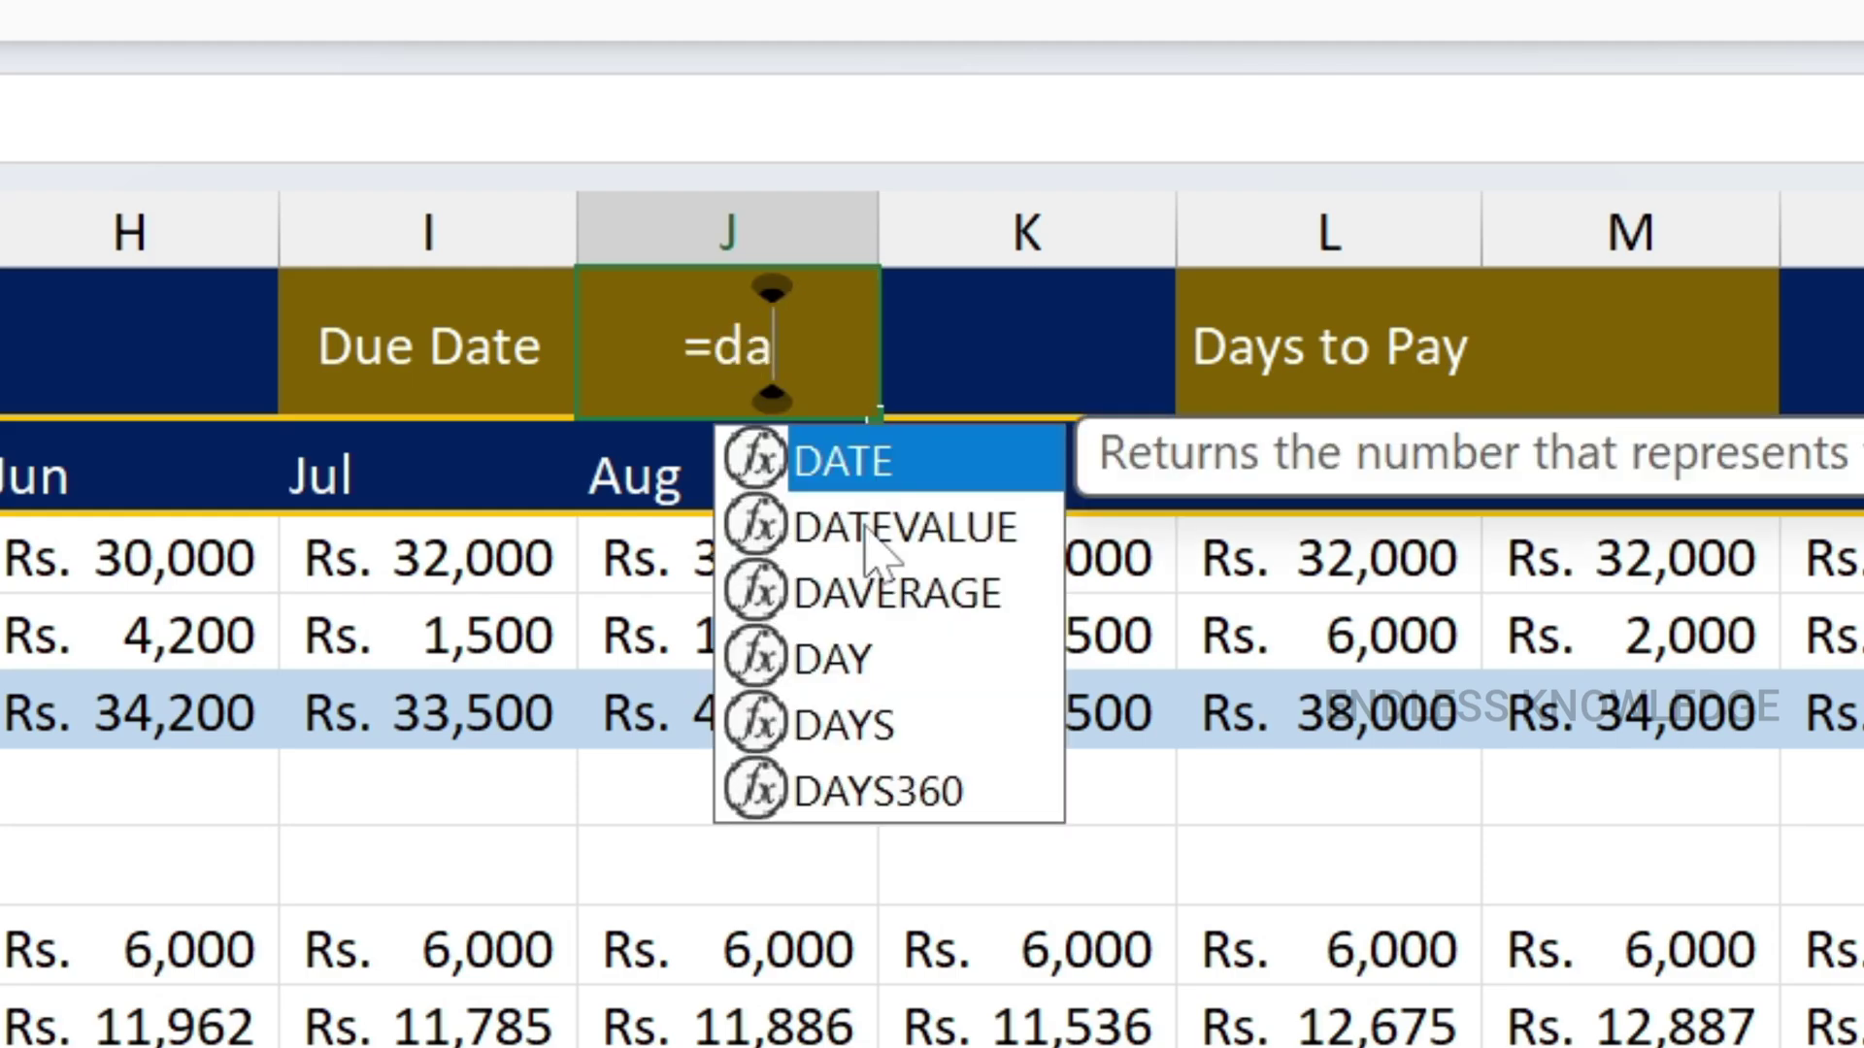
key(Tab)
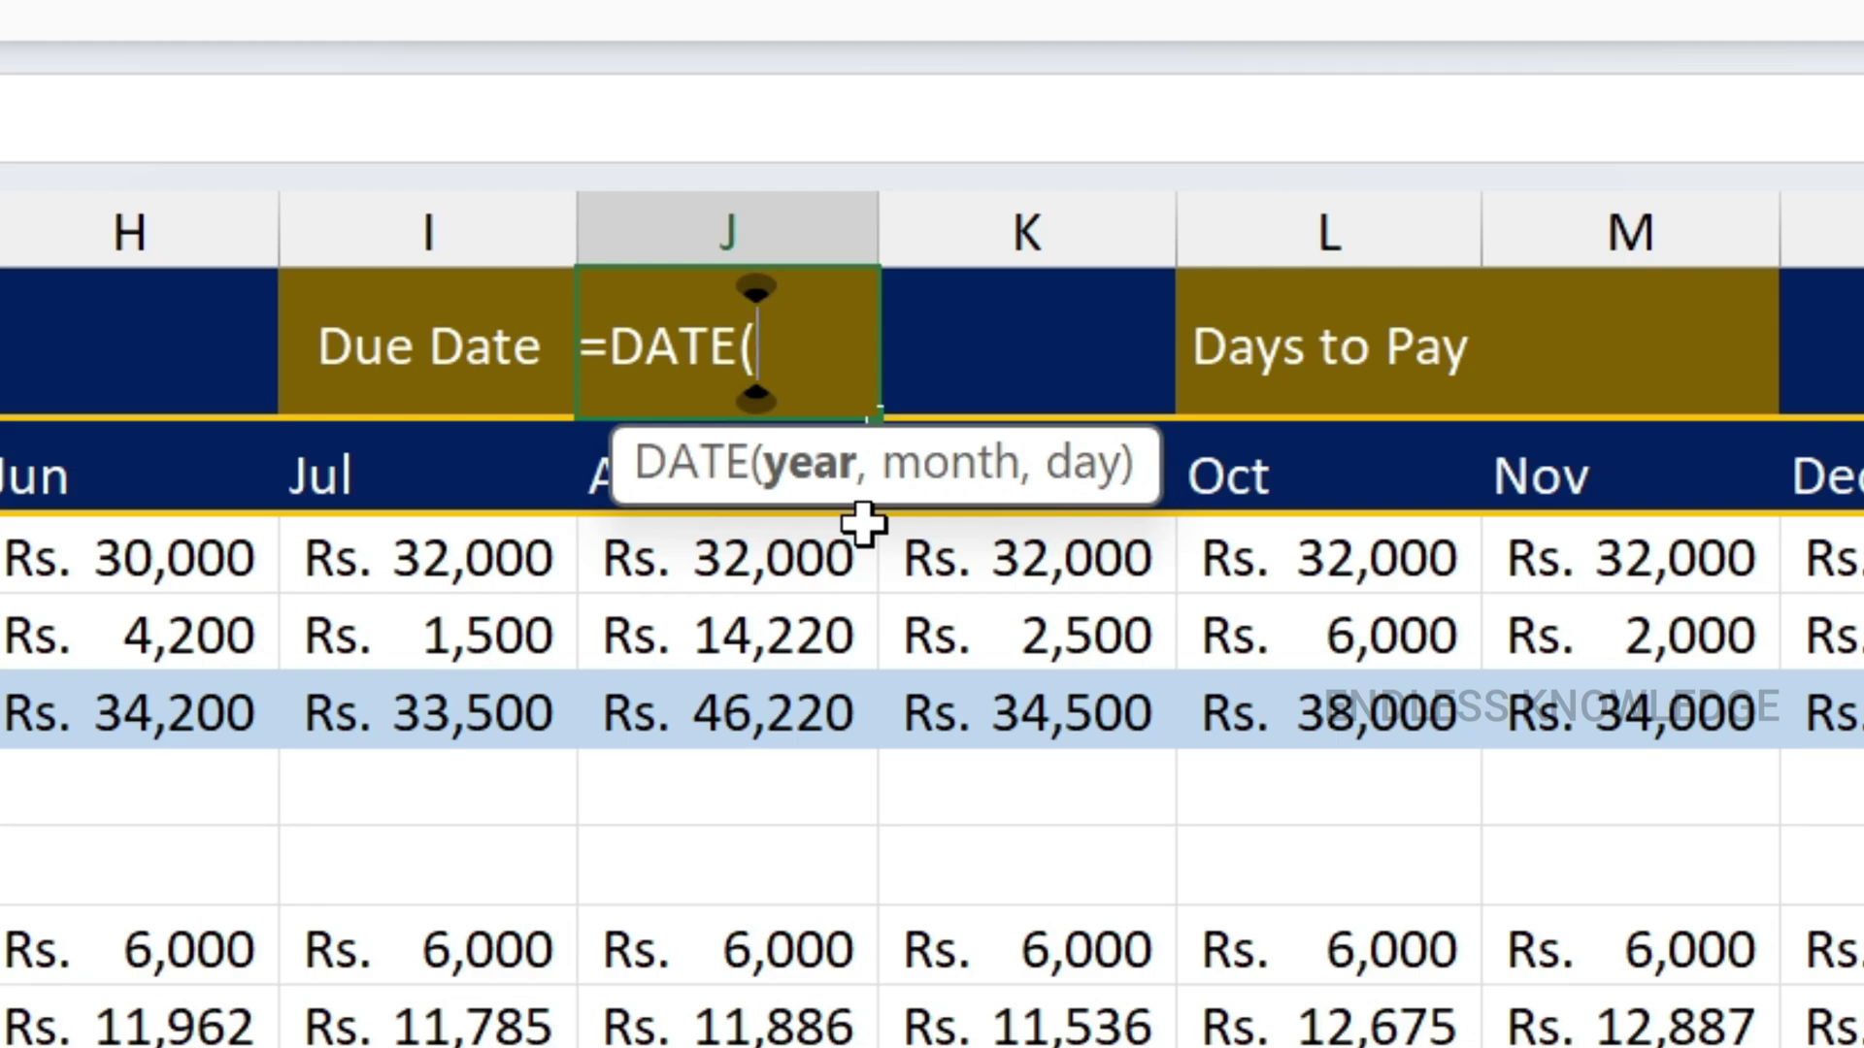
text(year)
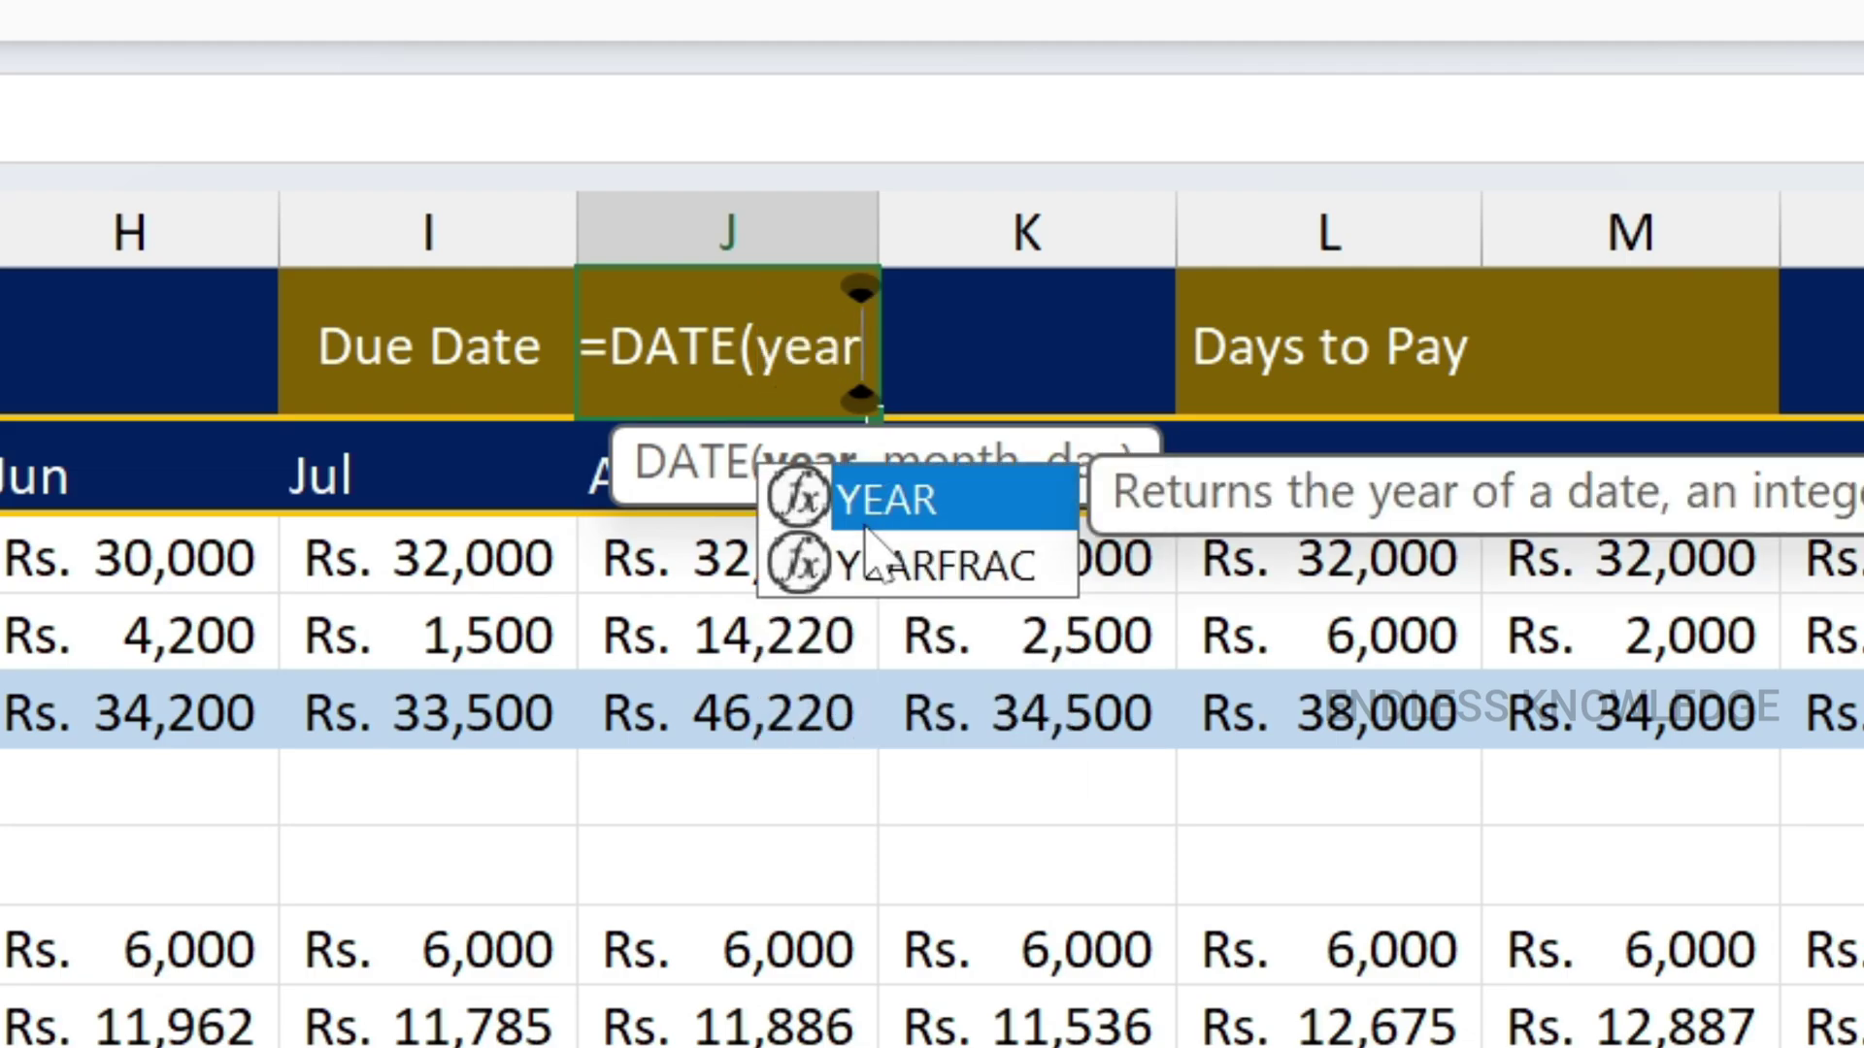
key(Tab)
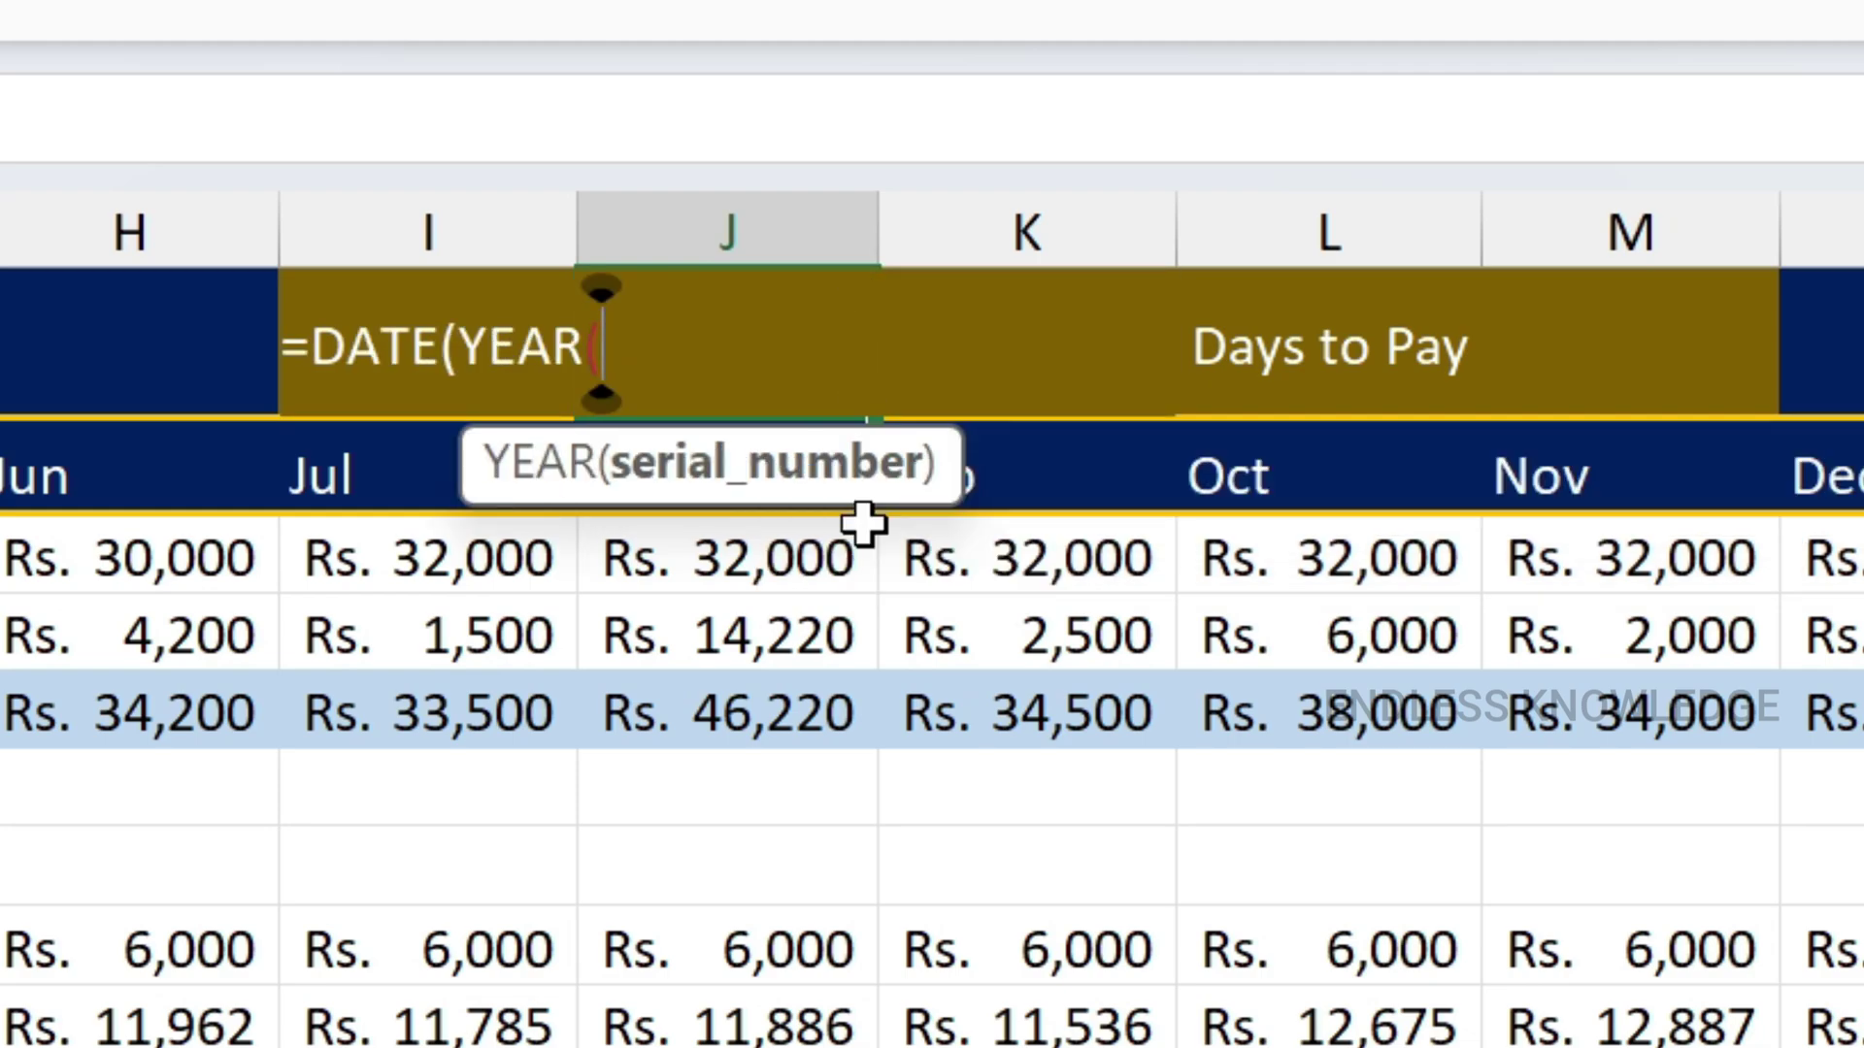
text(to)
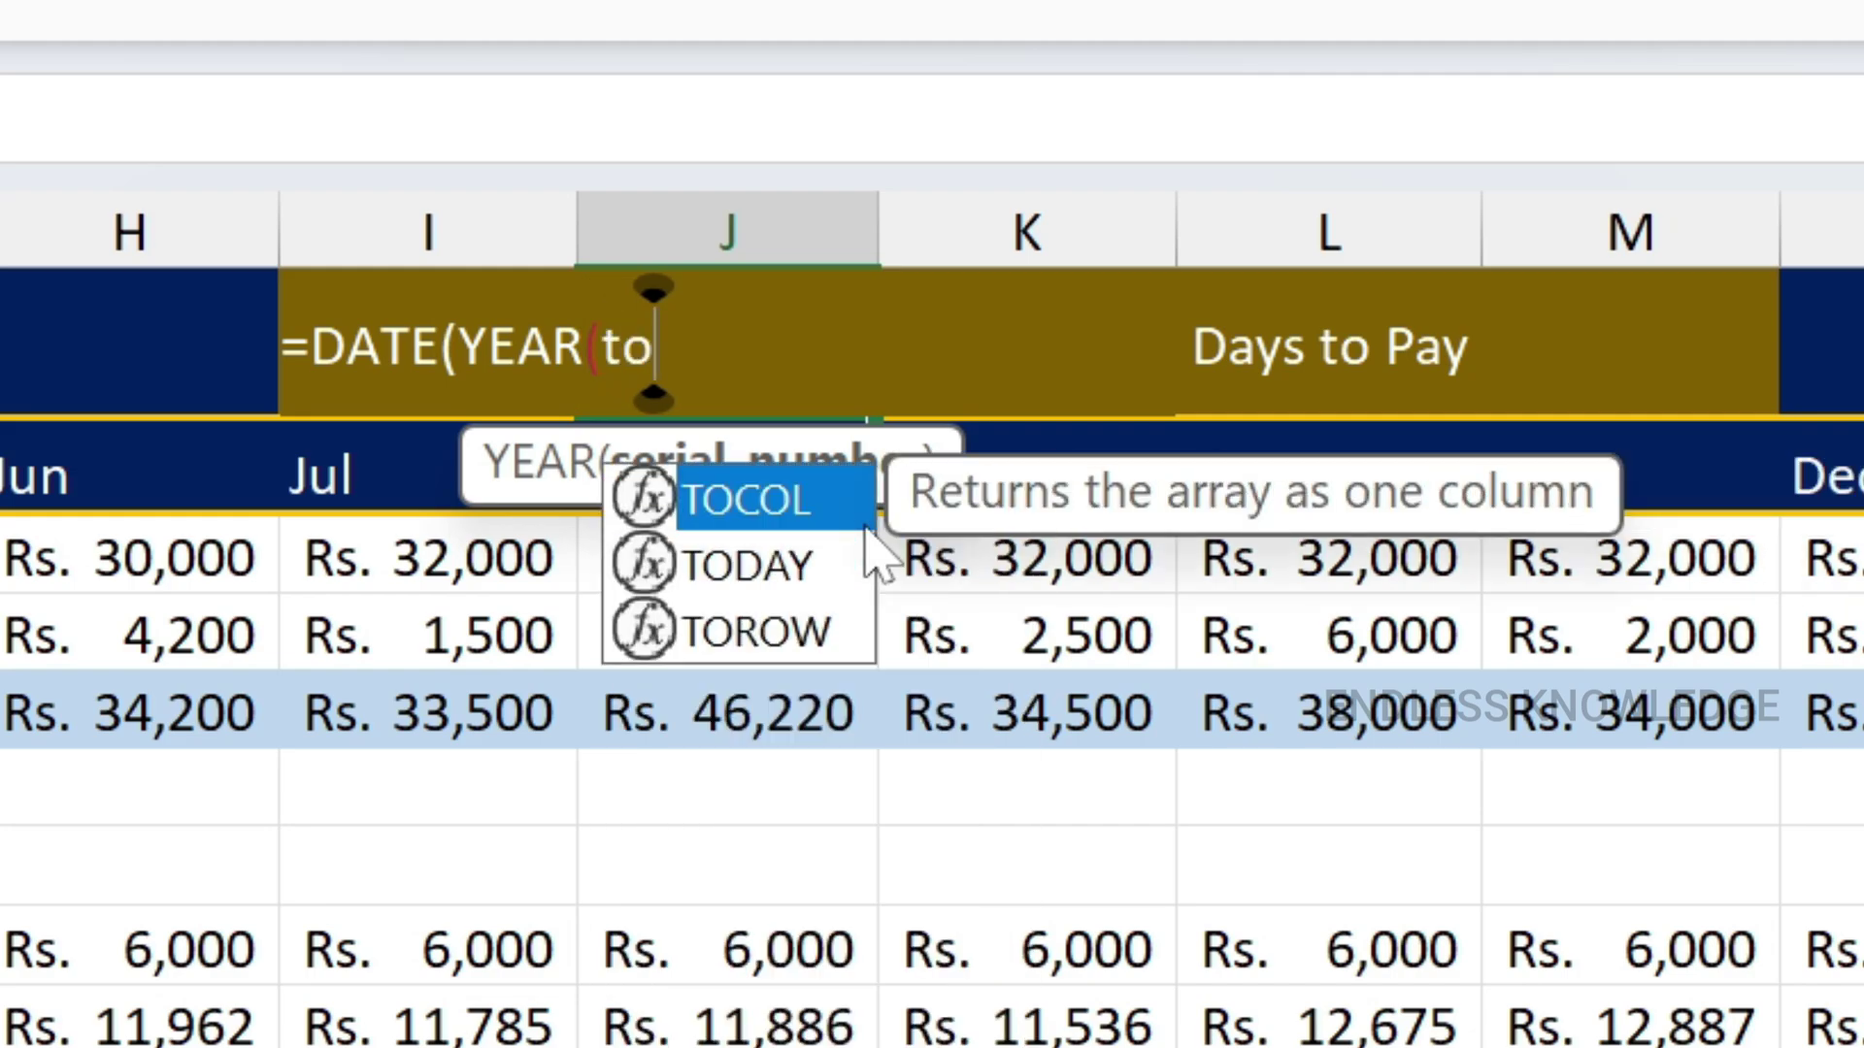
double_click(866, 544)
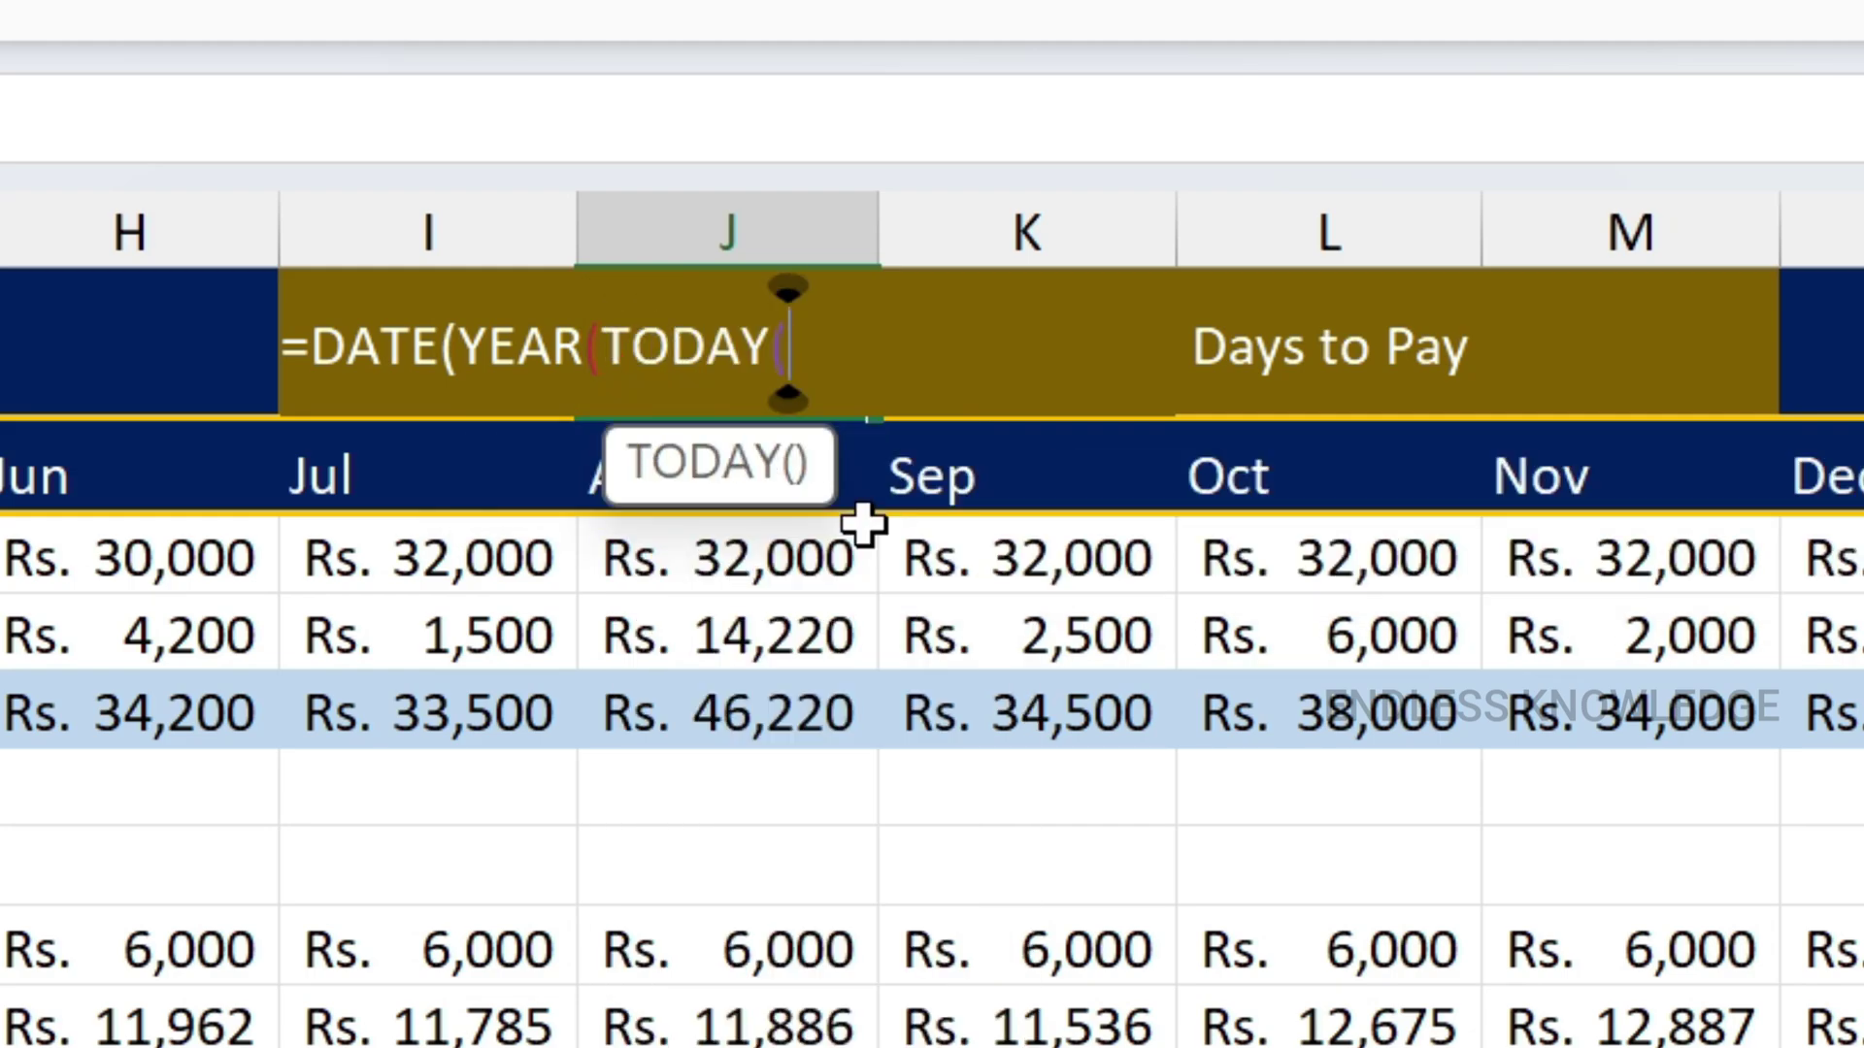
text())
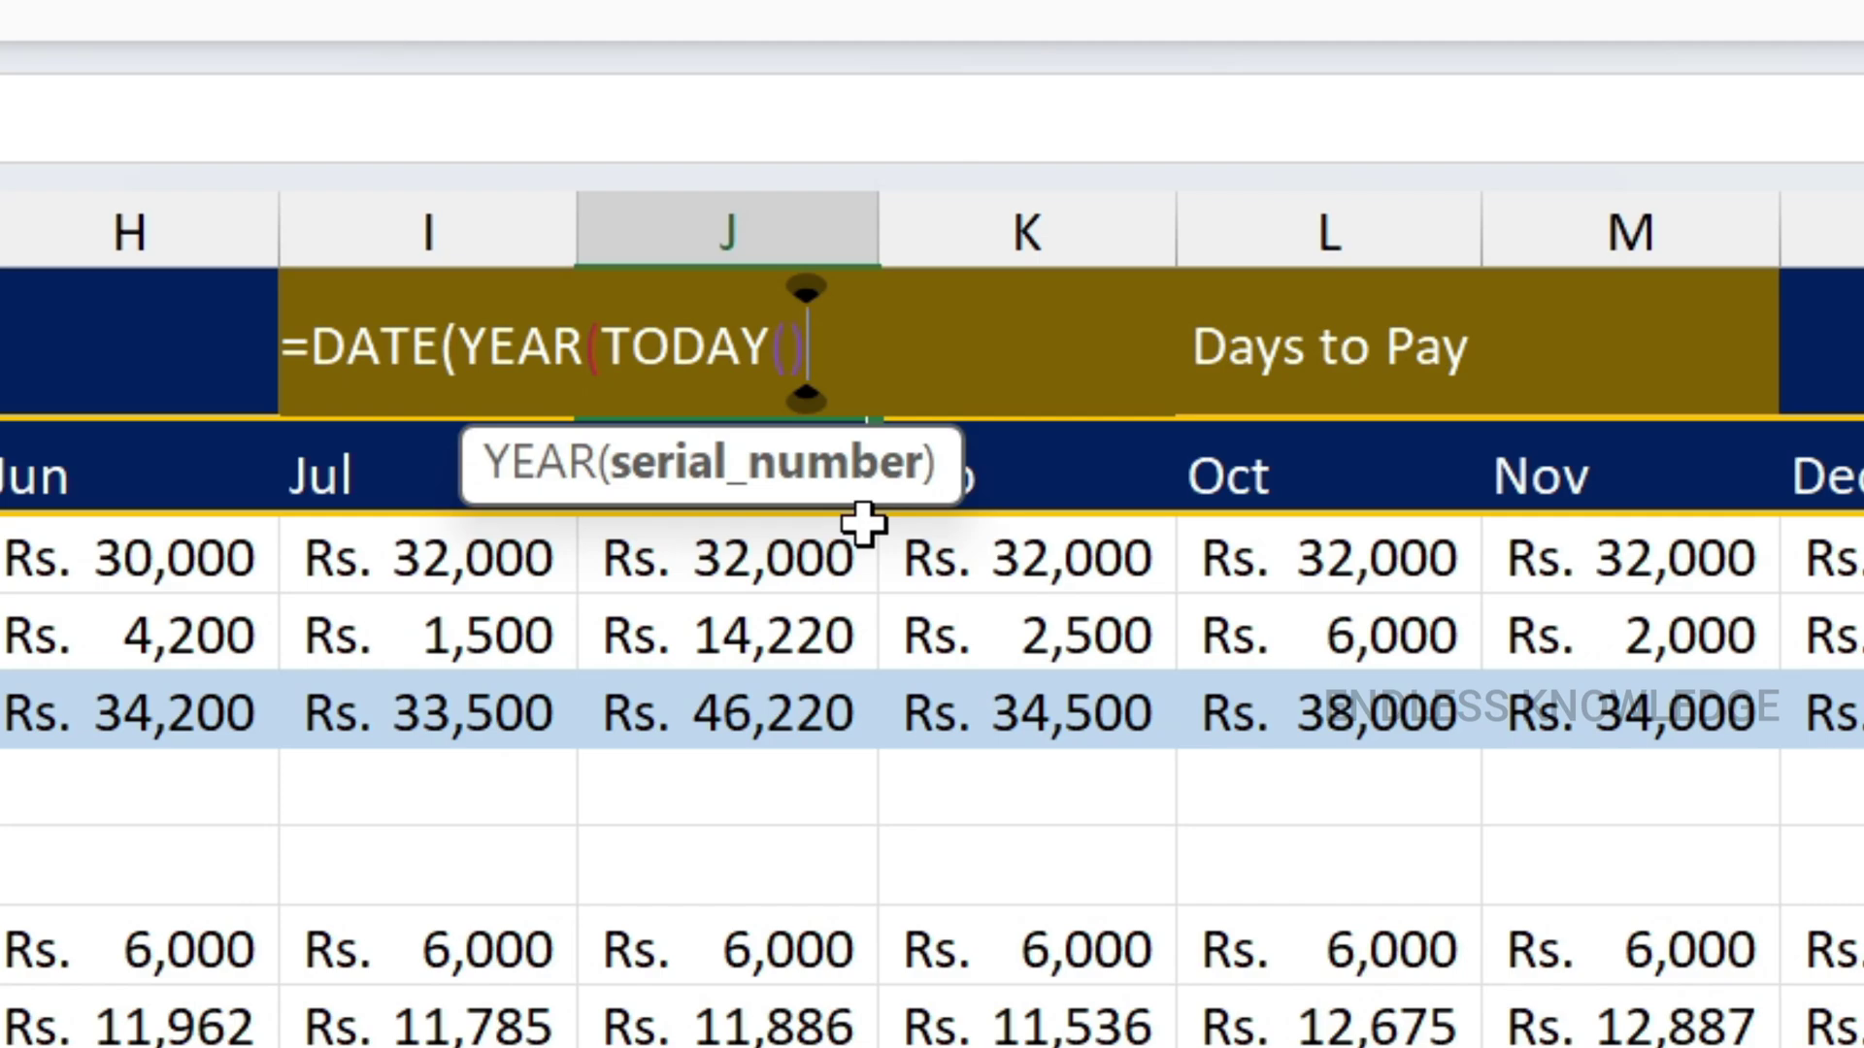
text())
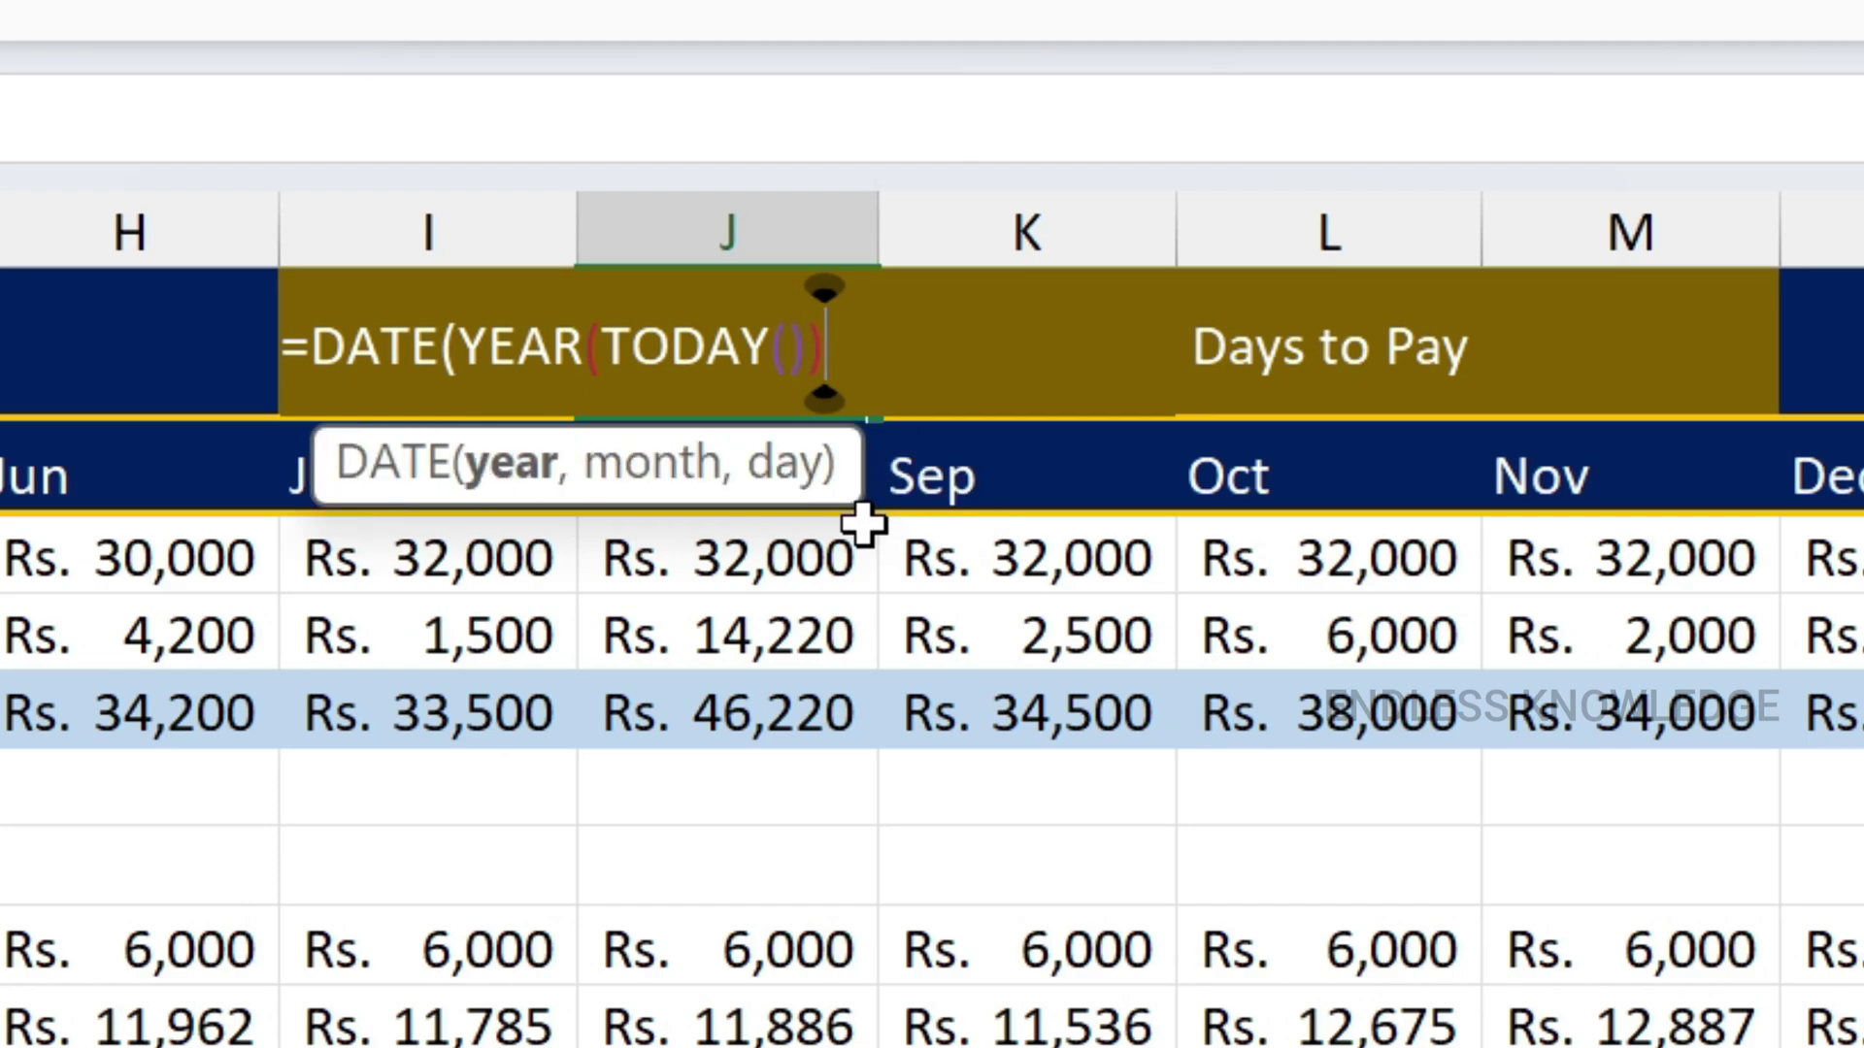
- Add MONTH(TODAY()) as the month argument of the Due Date formula
text(,)
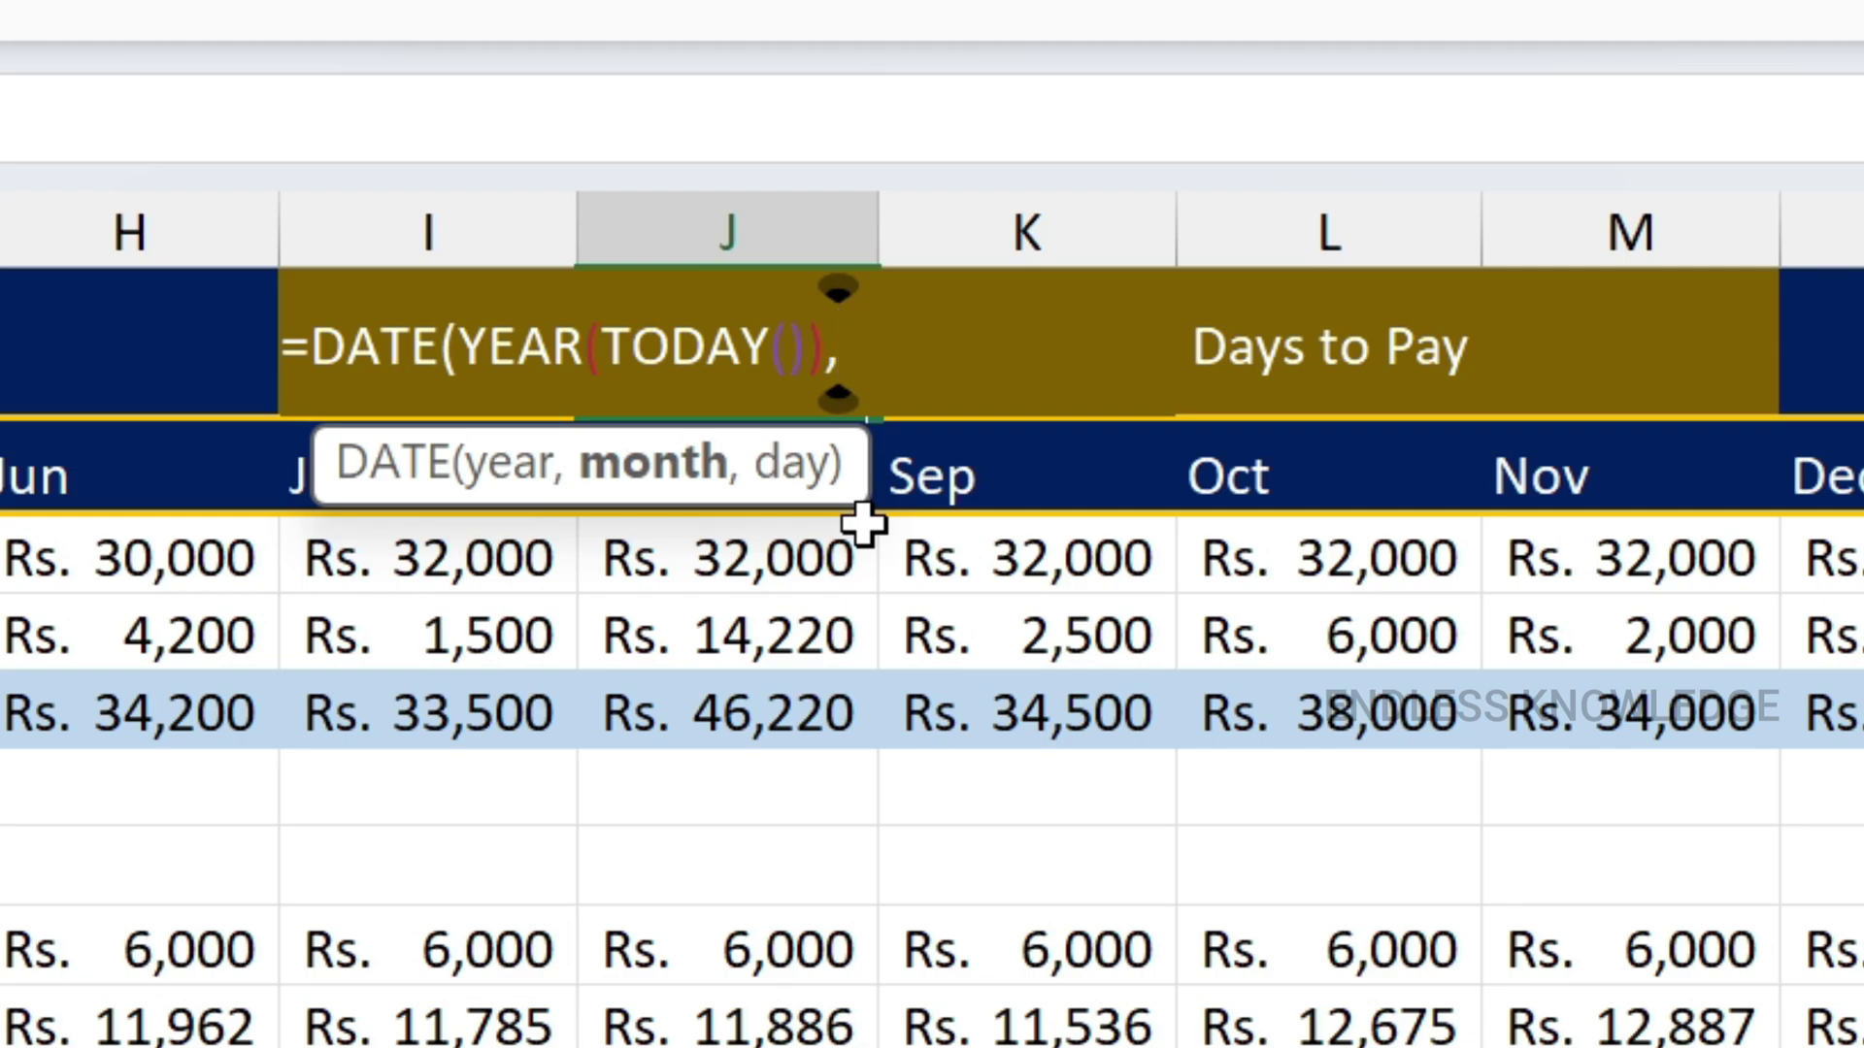
text(mon)
key(Tab)
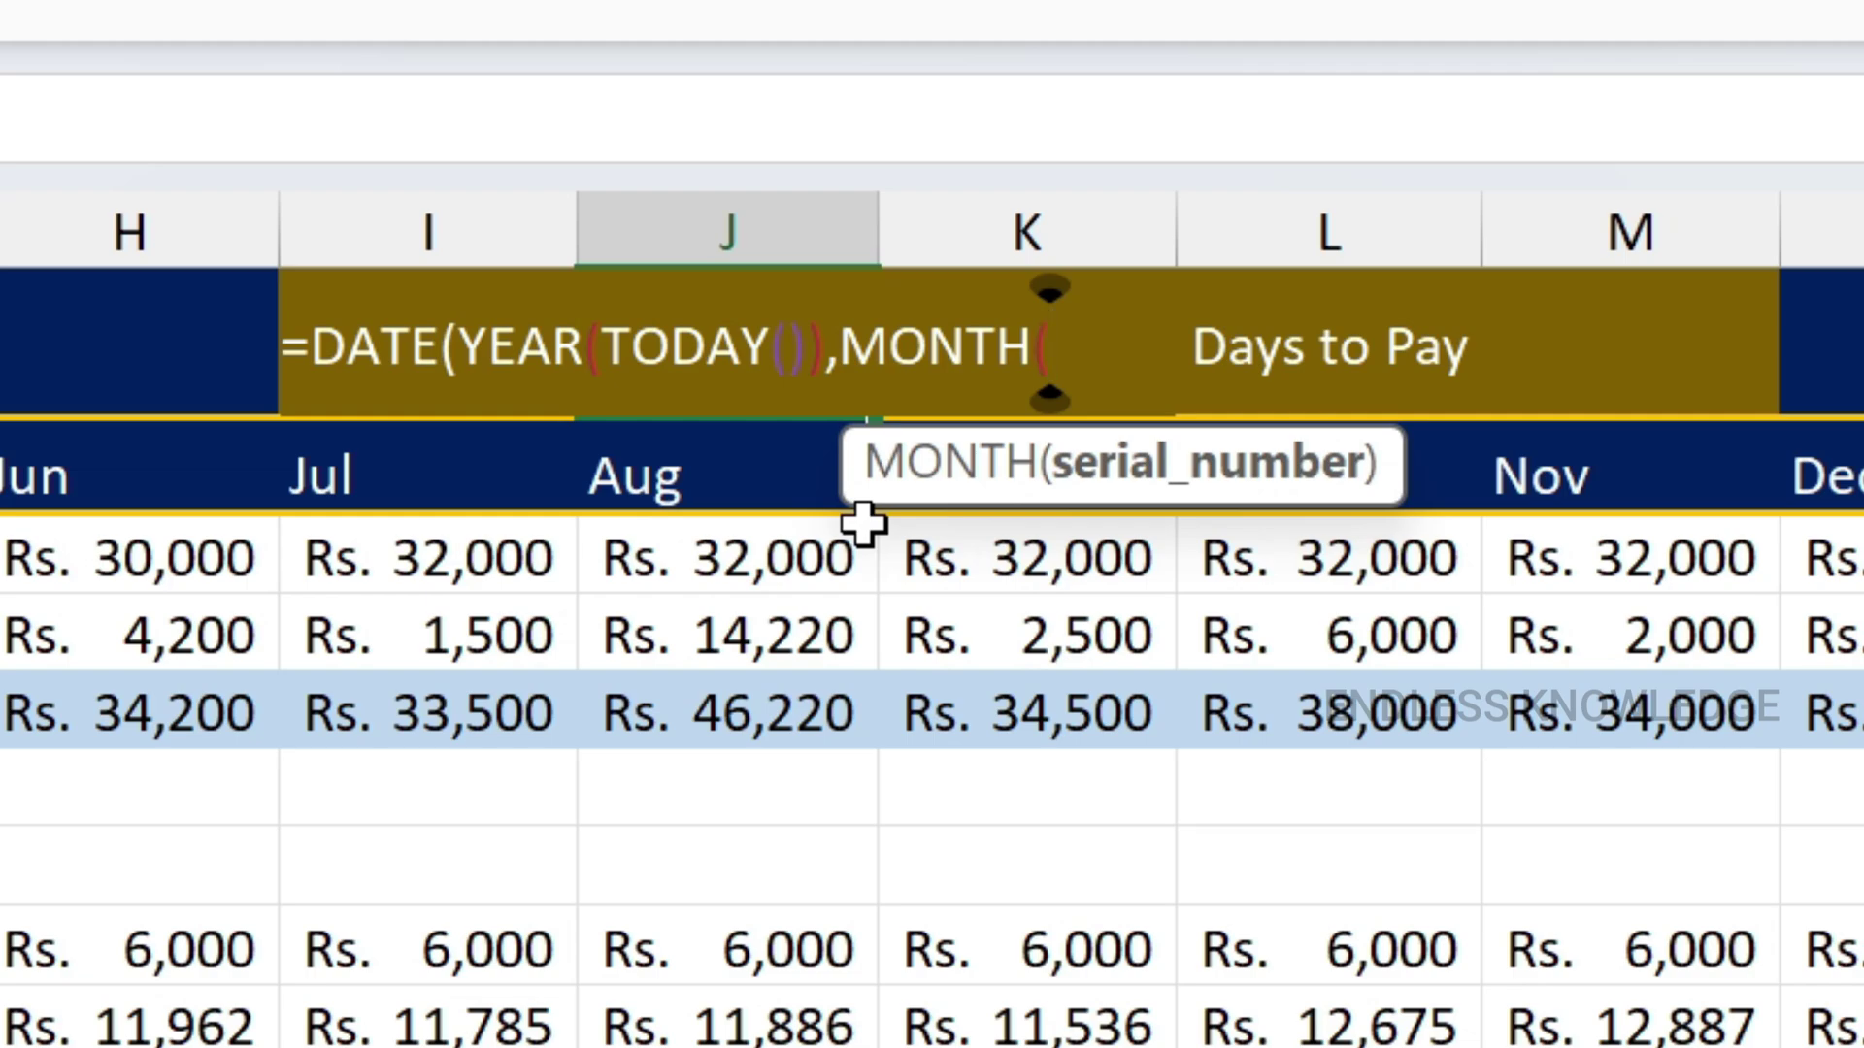
text(tod)
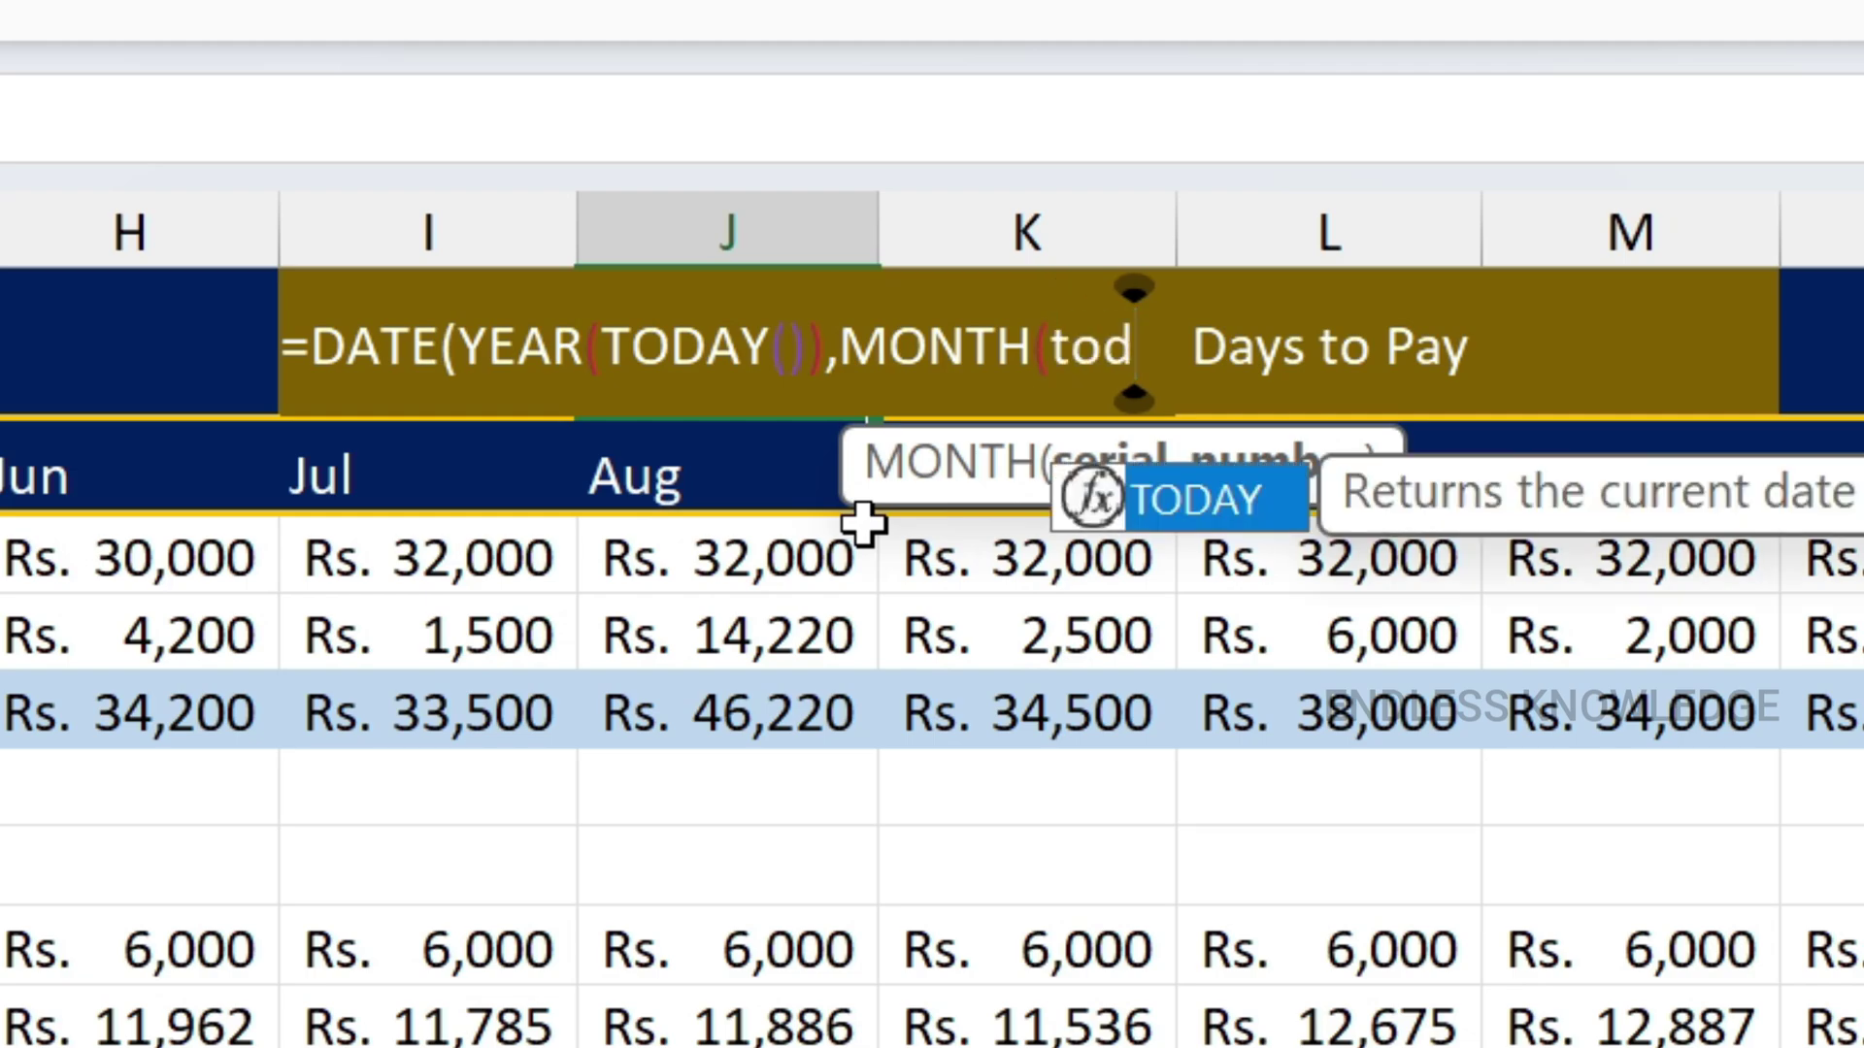
key(Tab)
text())
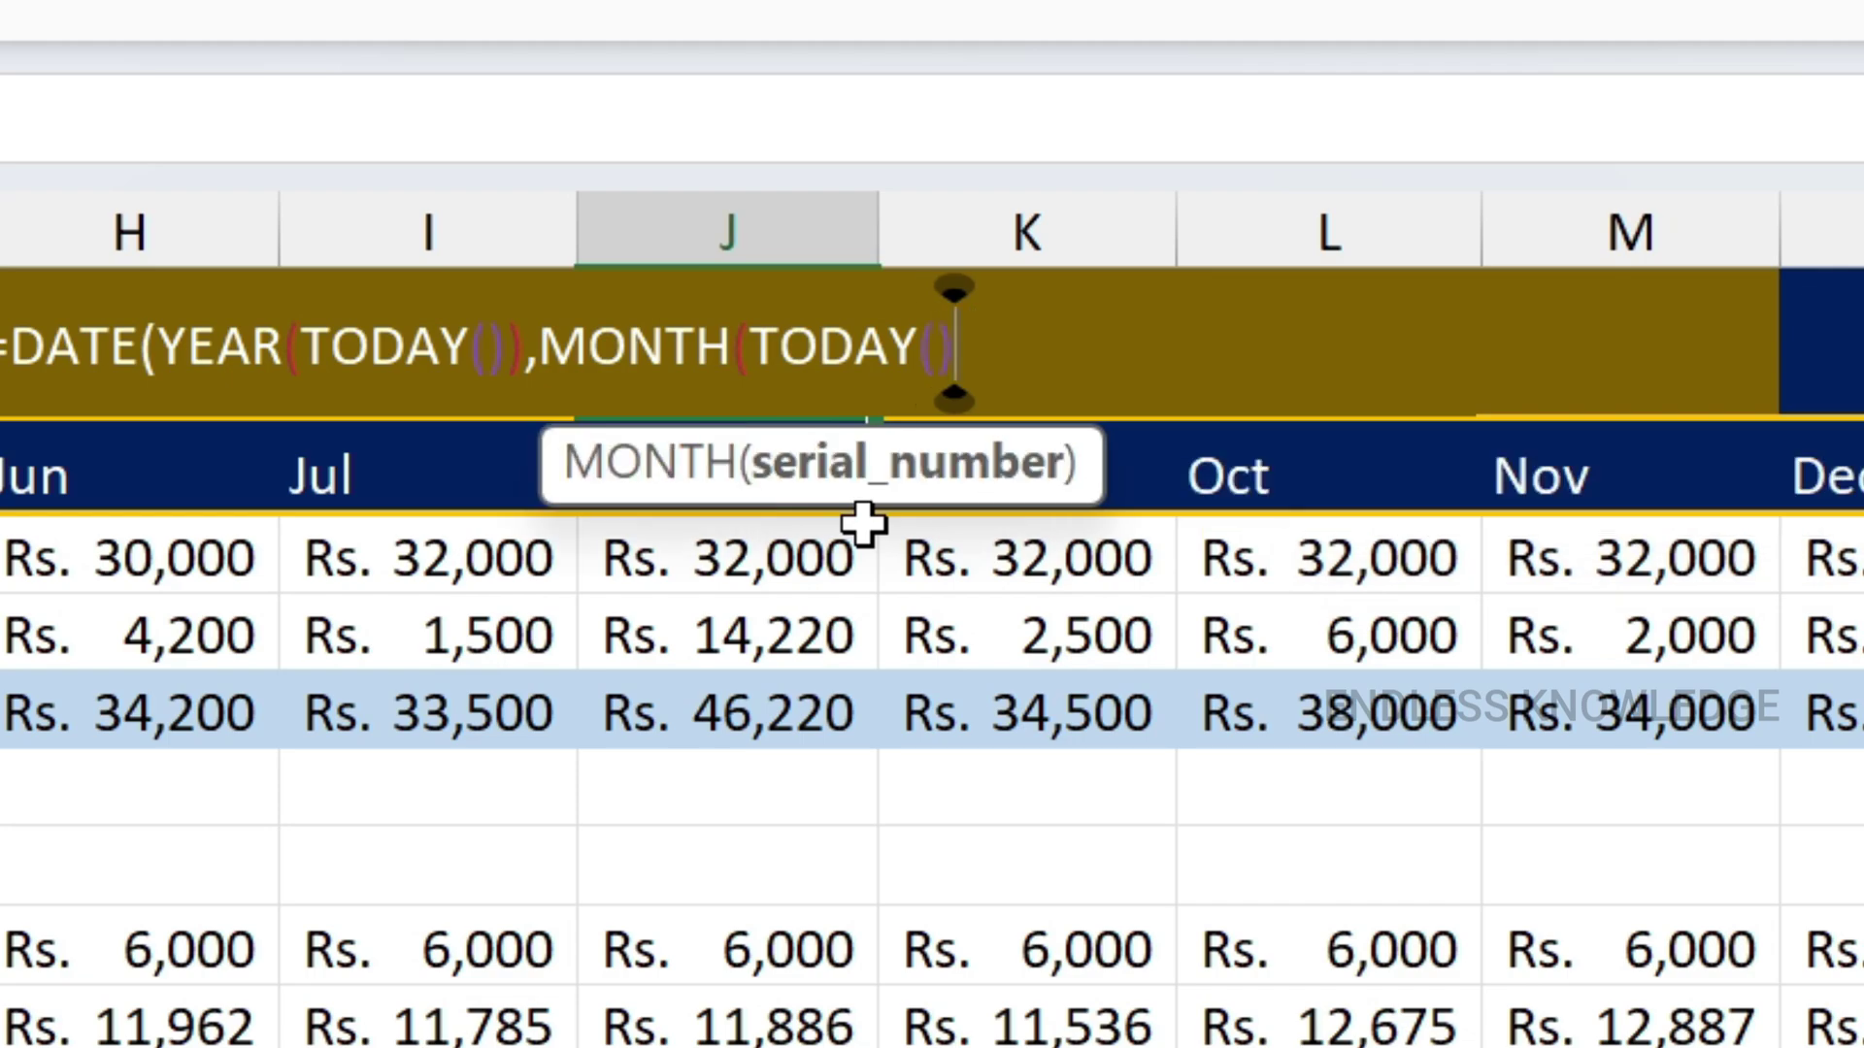
text())
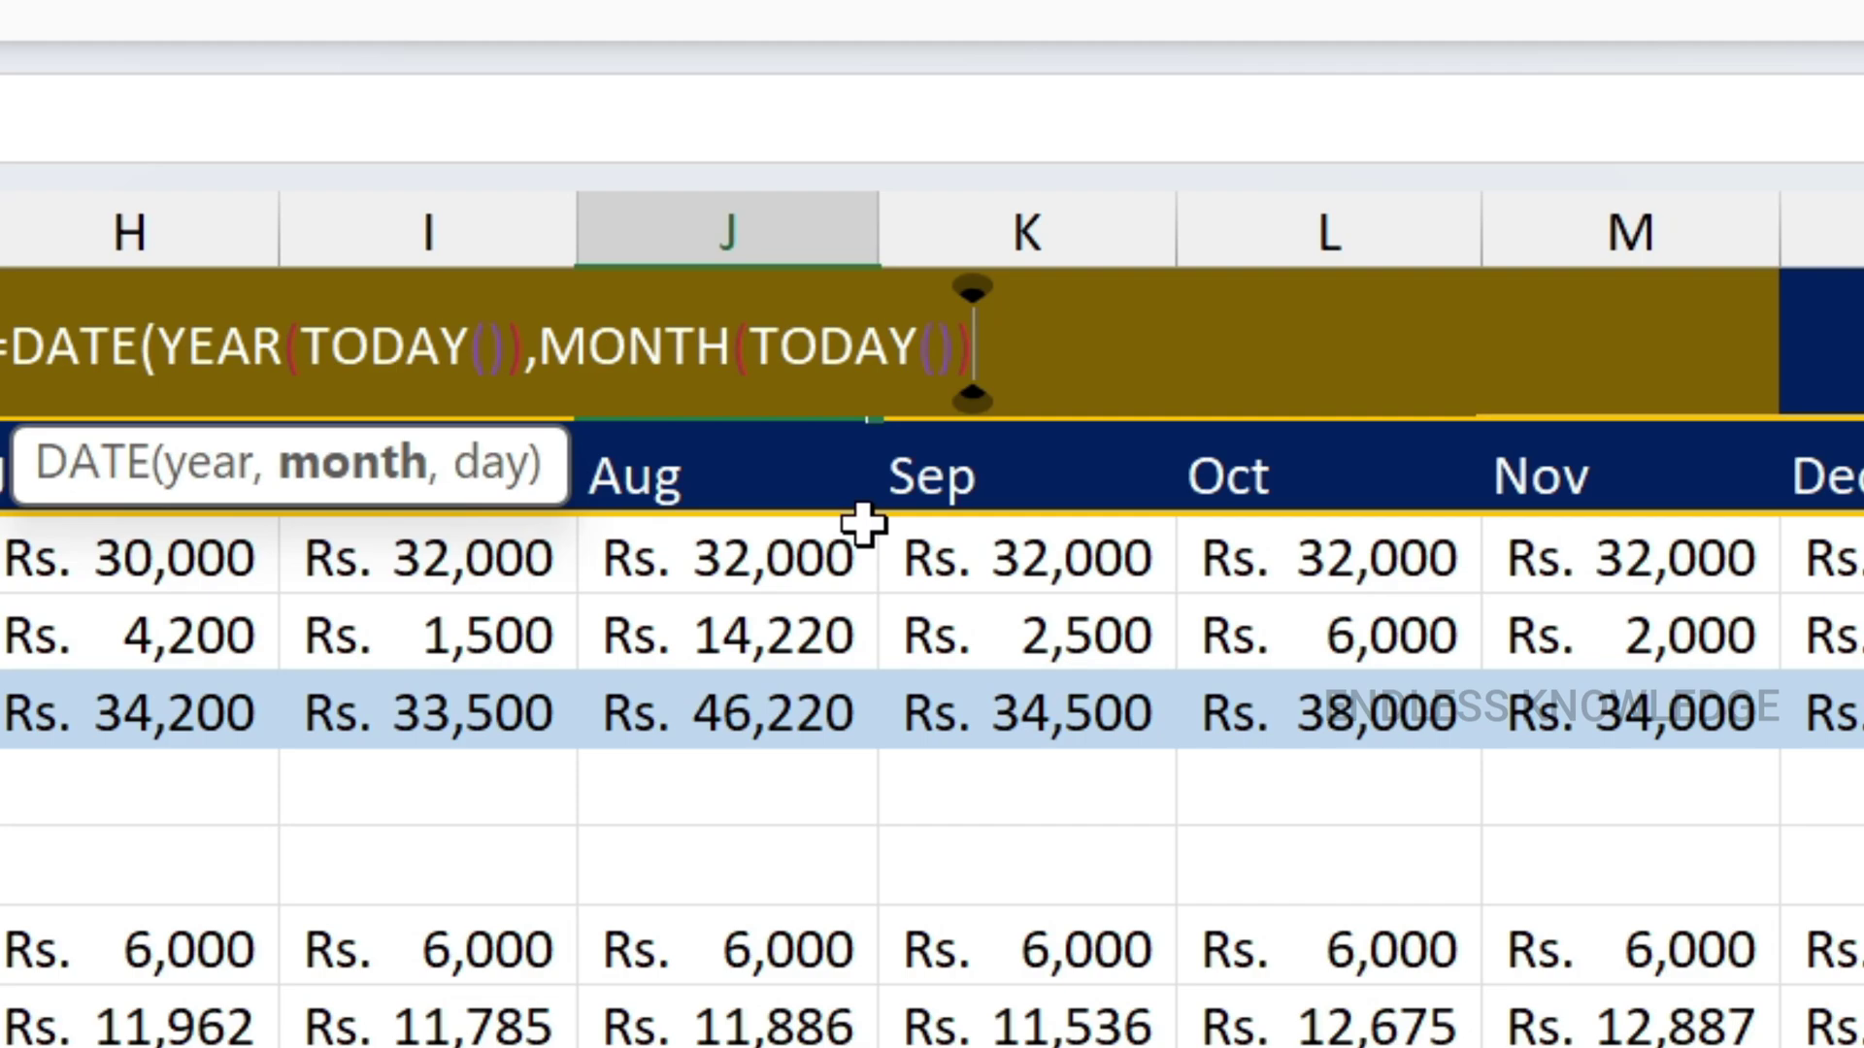
- Complete the Due Date formula with 10 as the day argument, giving =DATE(YEAR(TODAY()),MONTH(TODAY()),10)
text(,)
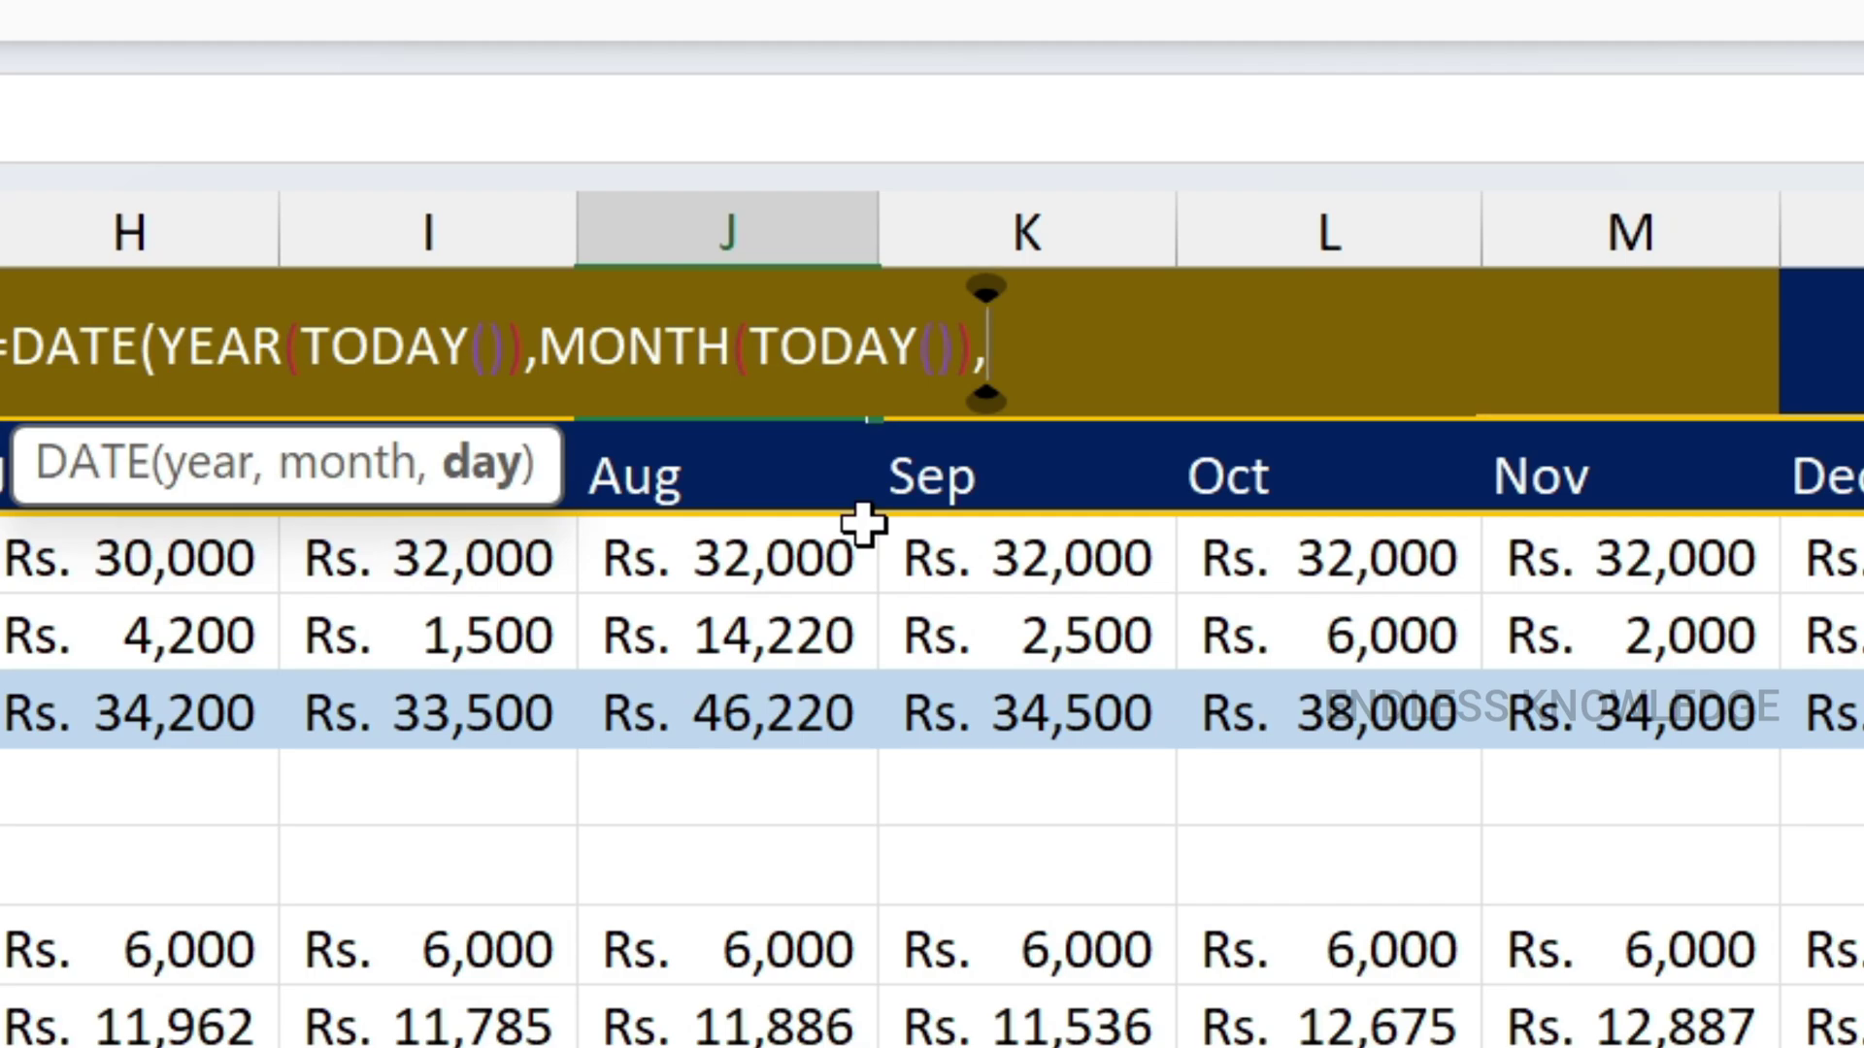
text(15)
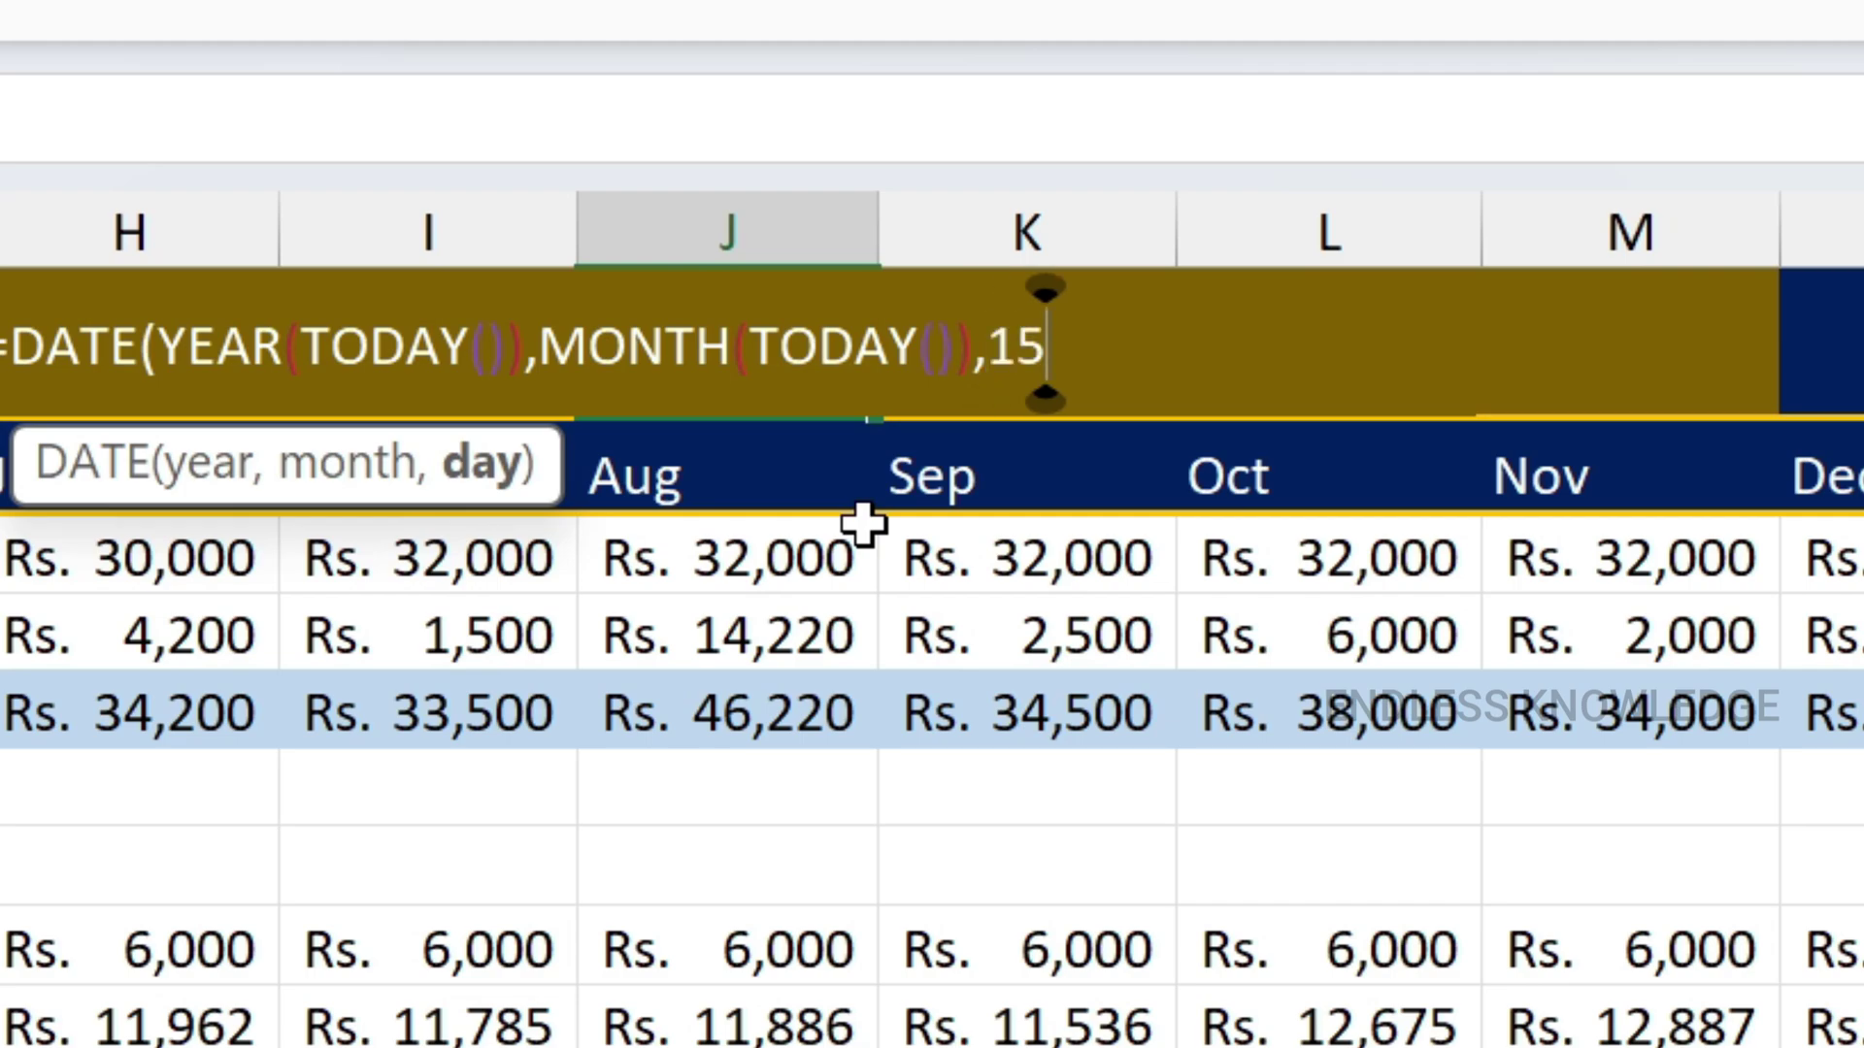
key(BackSpace)
key(BackSpace)
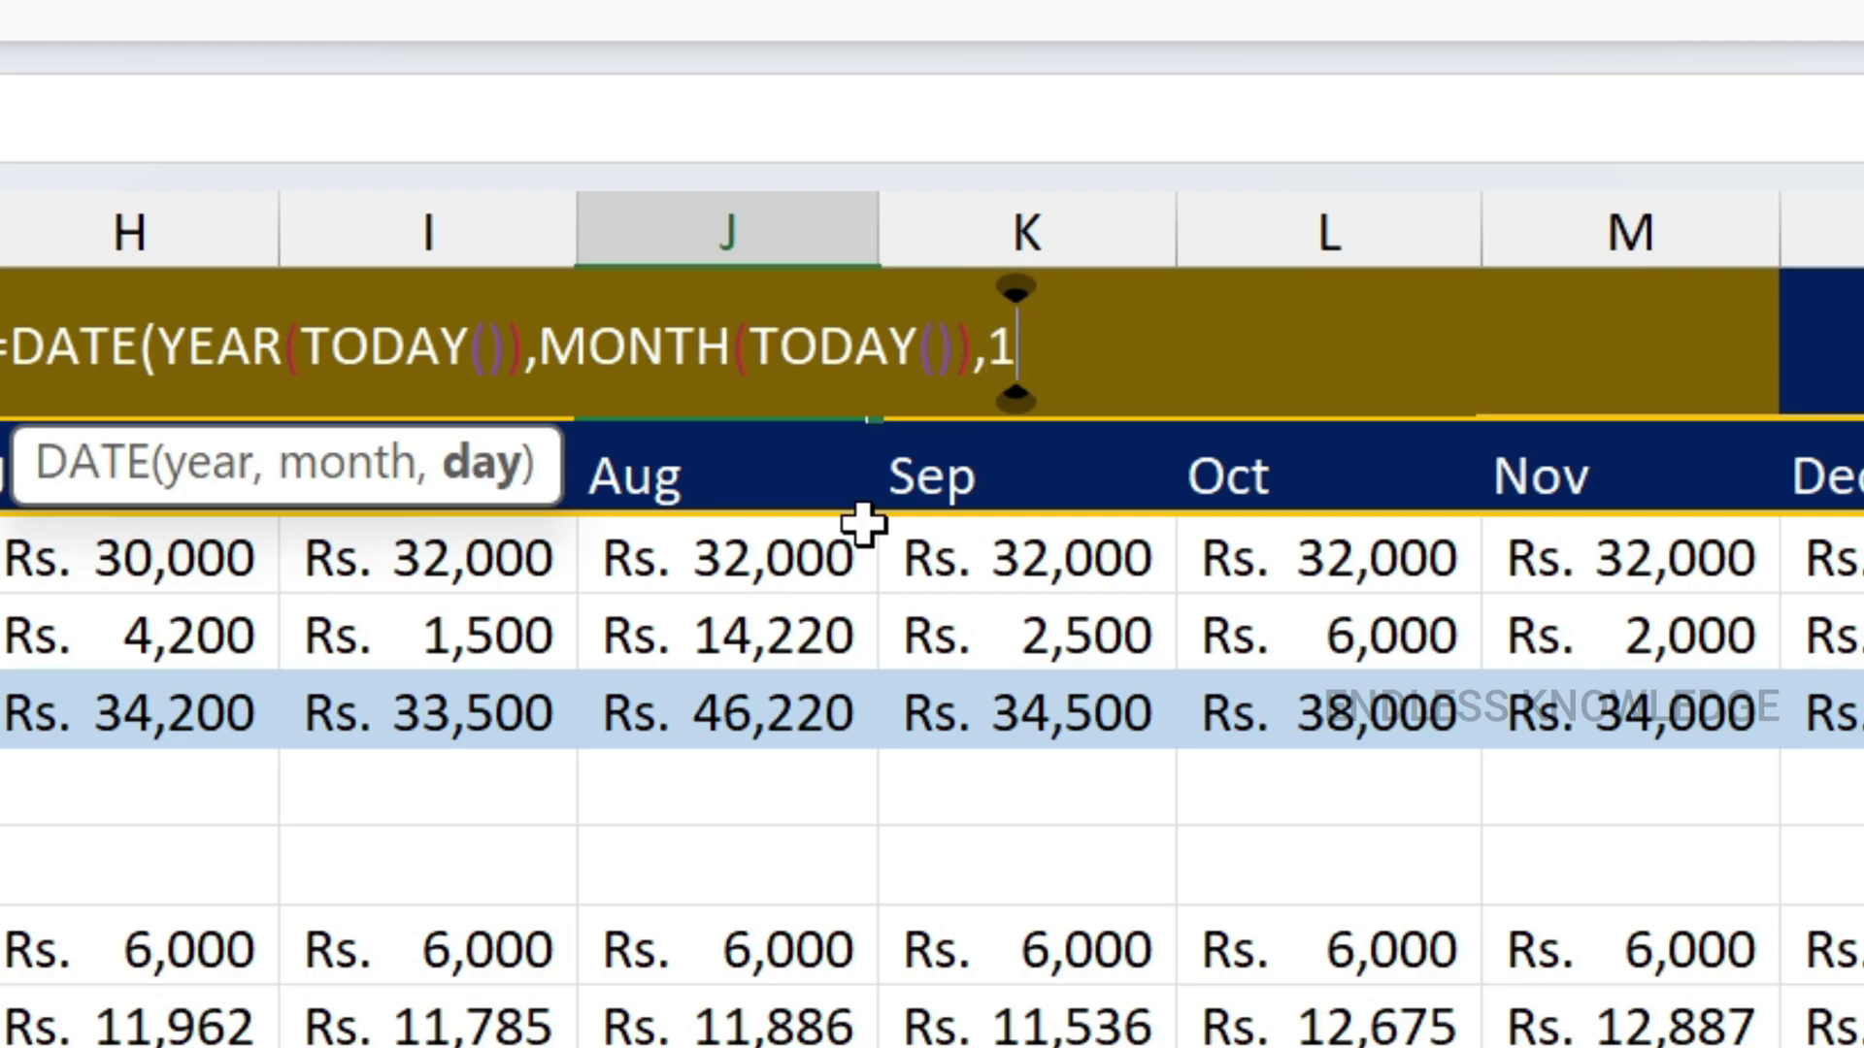
text(10)
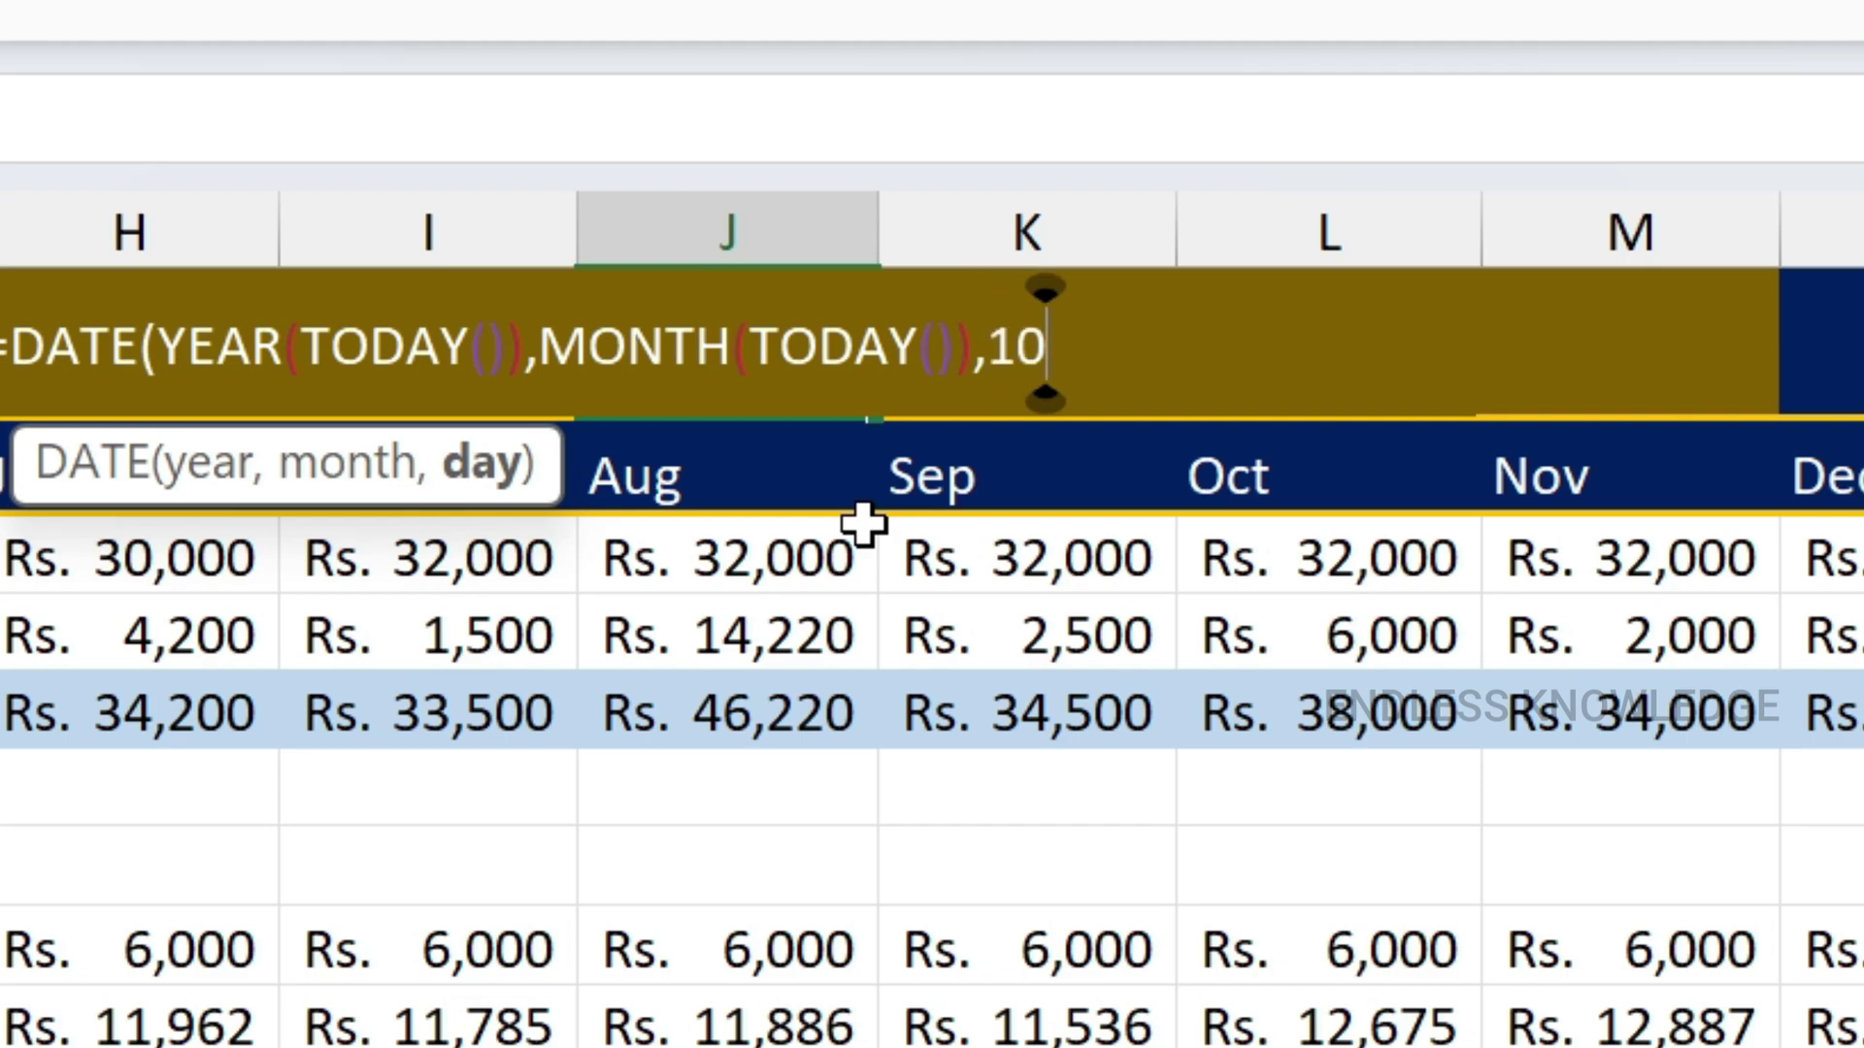
text())
key(Return)
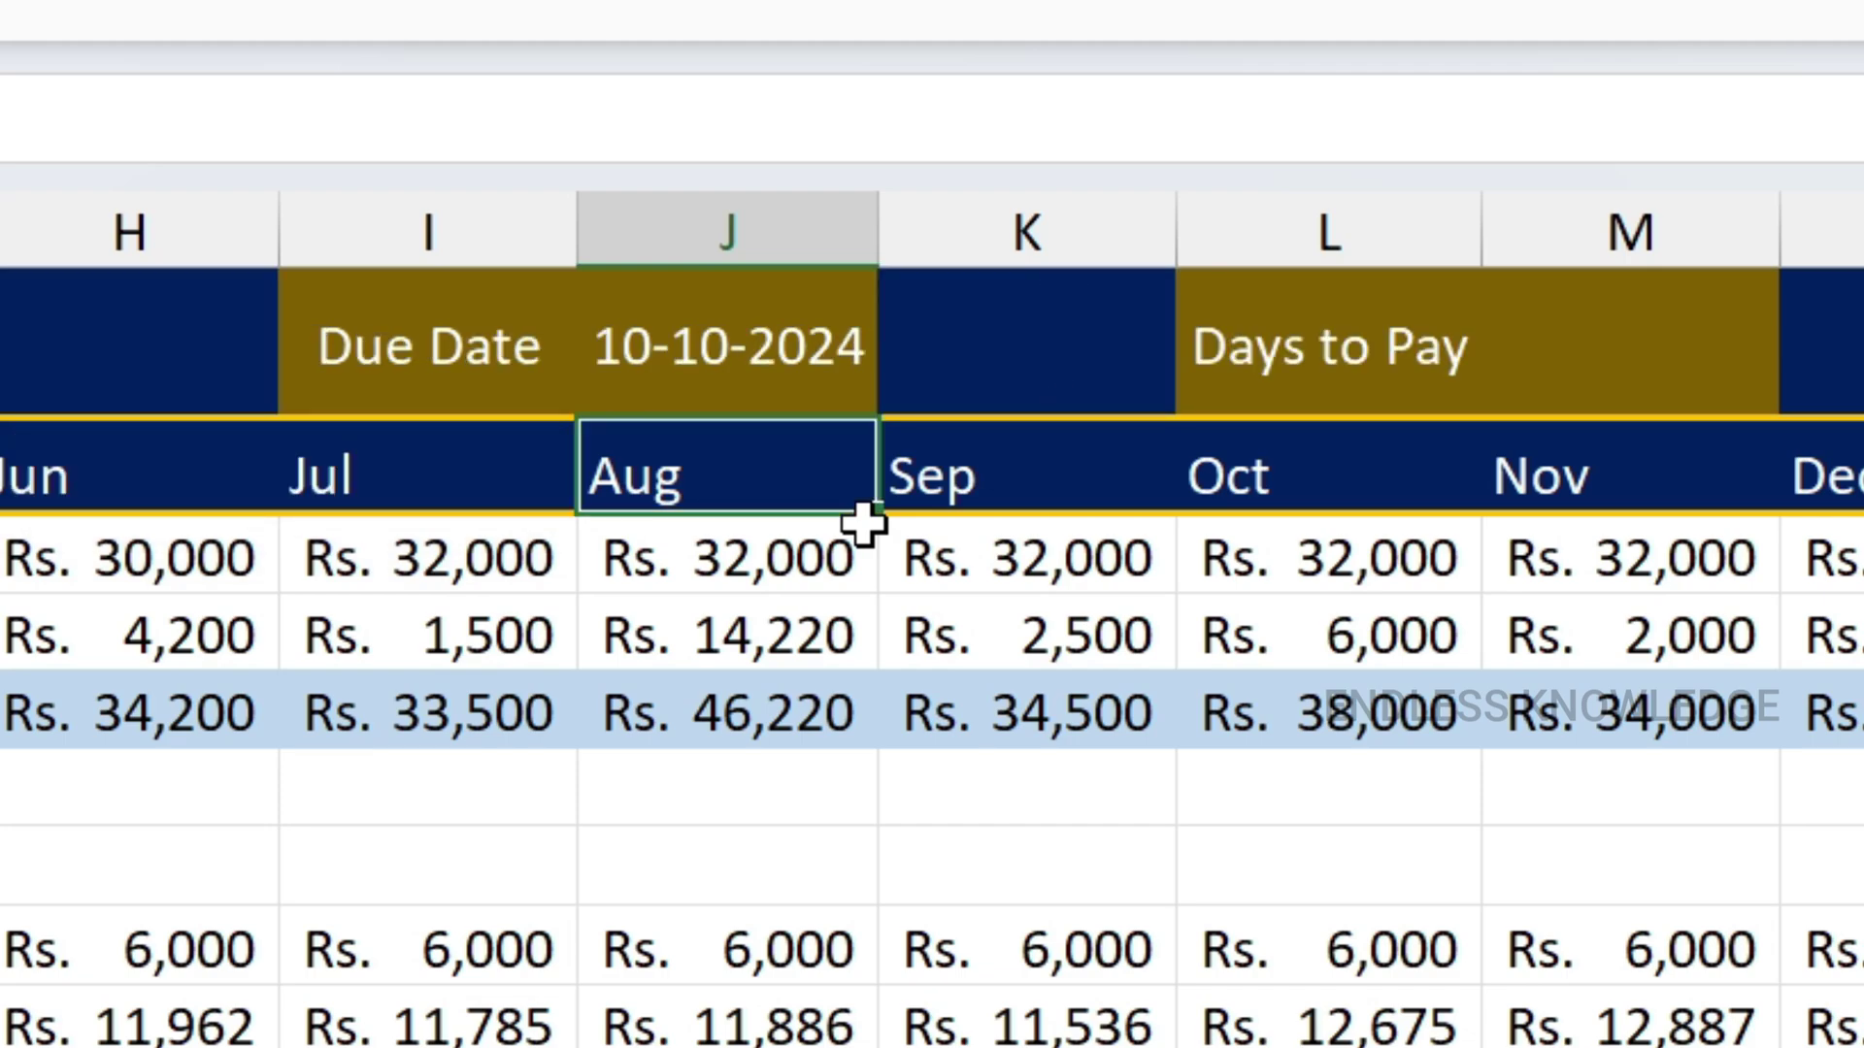
- Change the day argument of the Due Date formula to 15
double_click(678, 358)
key(End)
key(Left)
key(shift+Left)
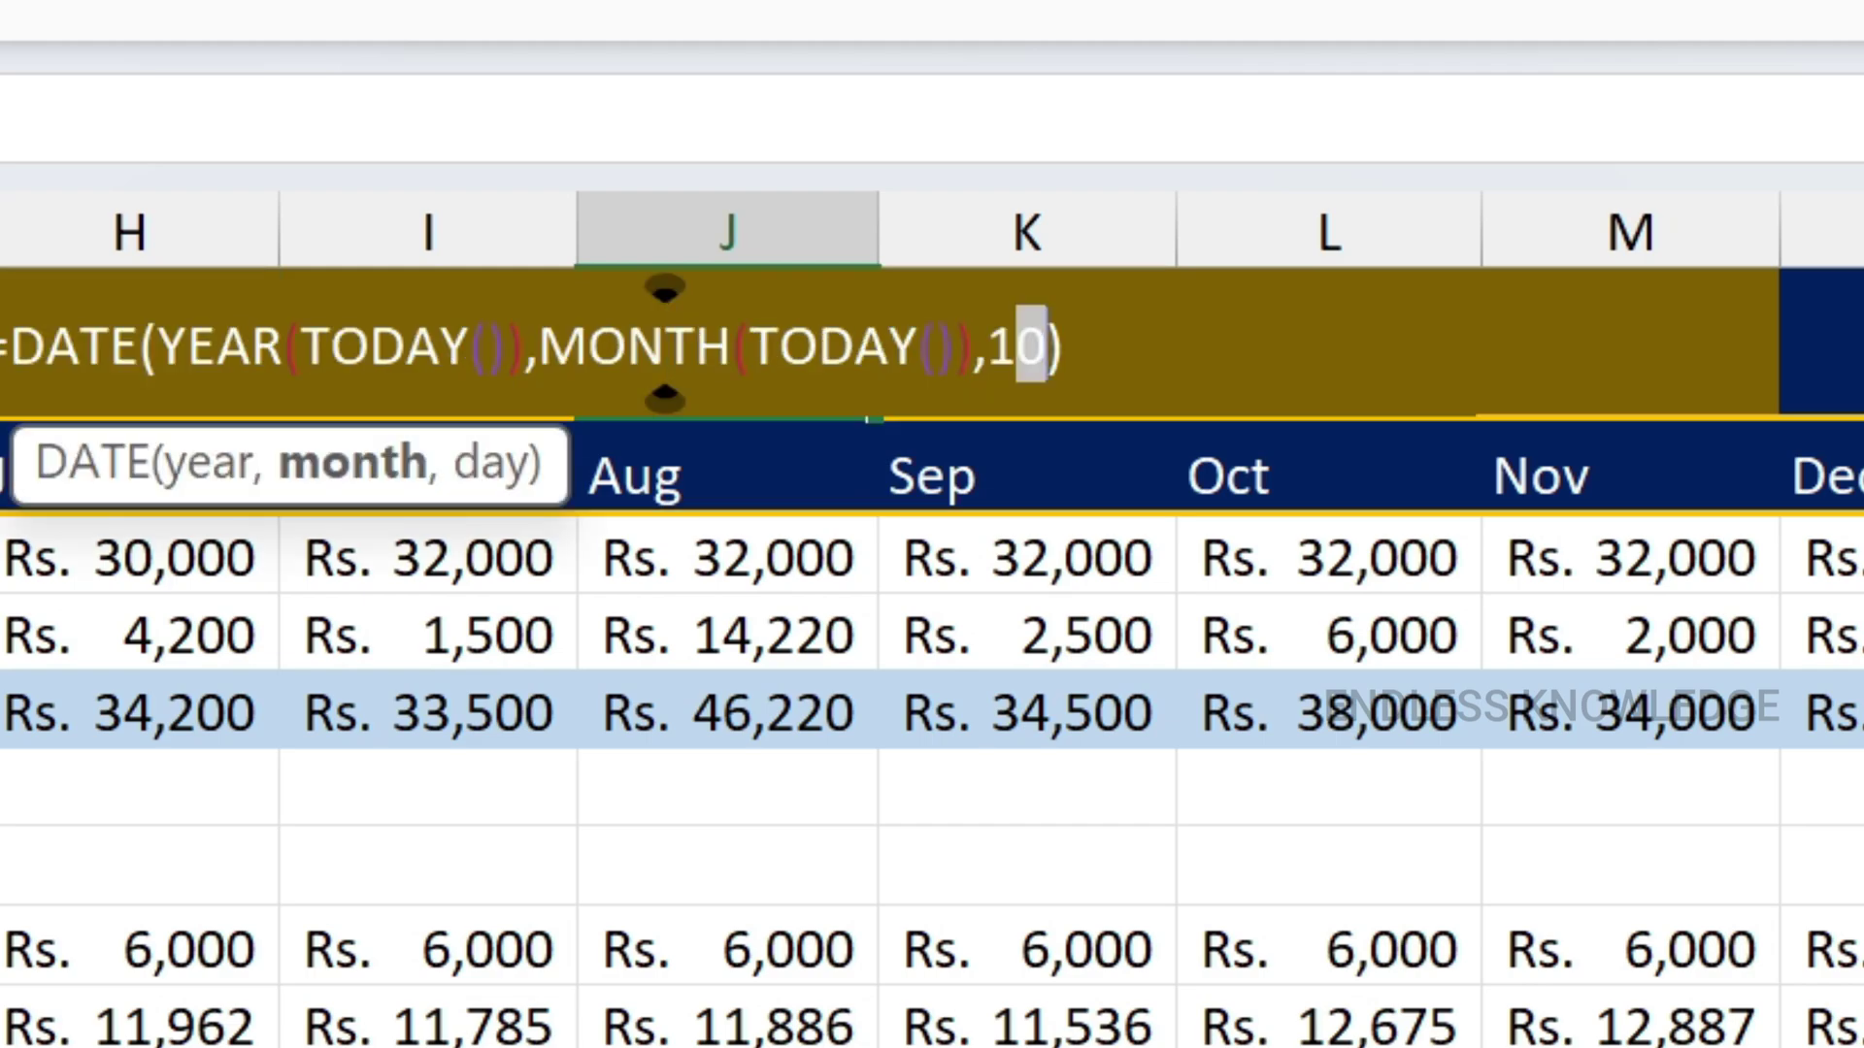
text(5)
key(Return)
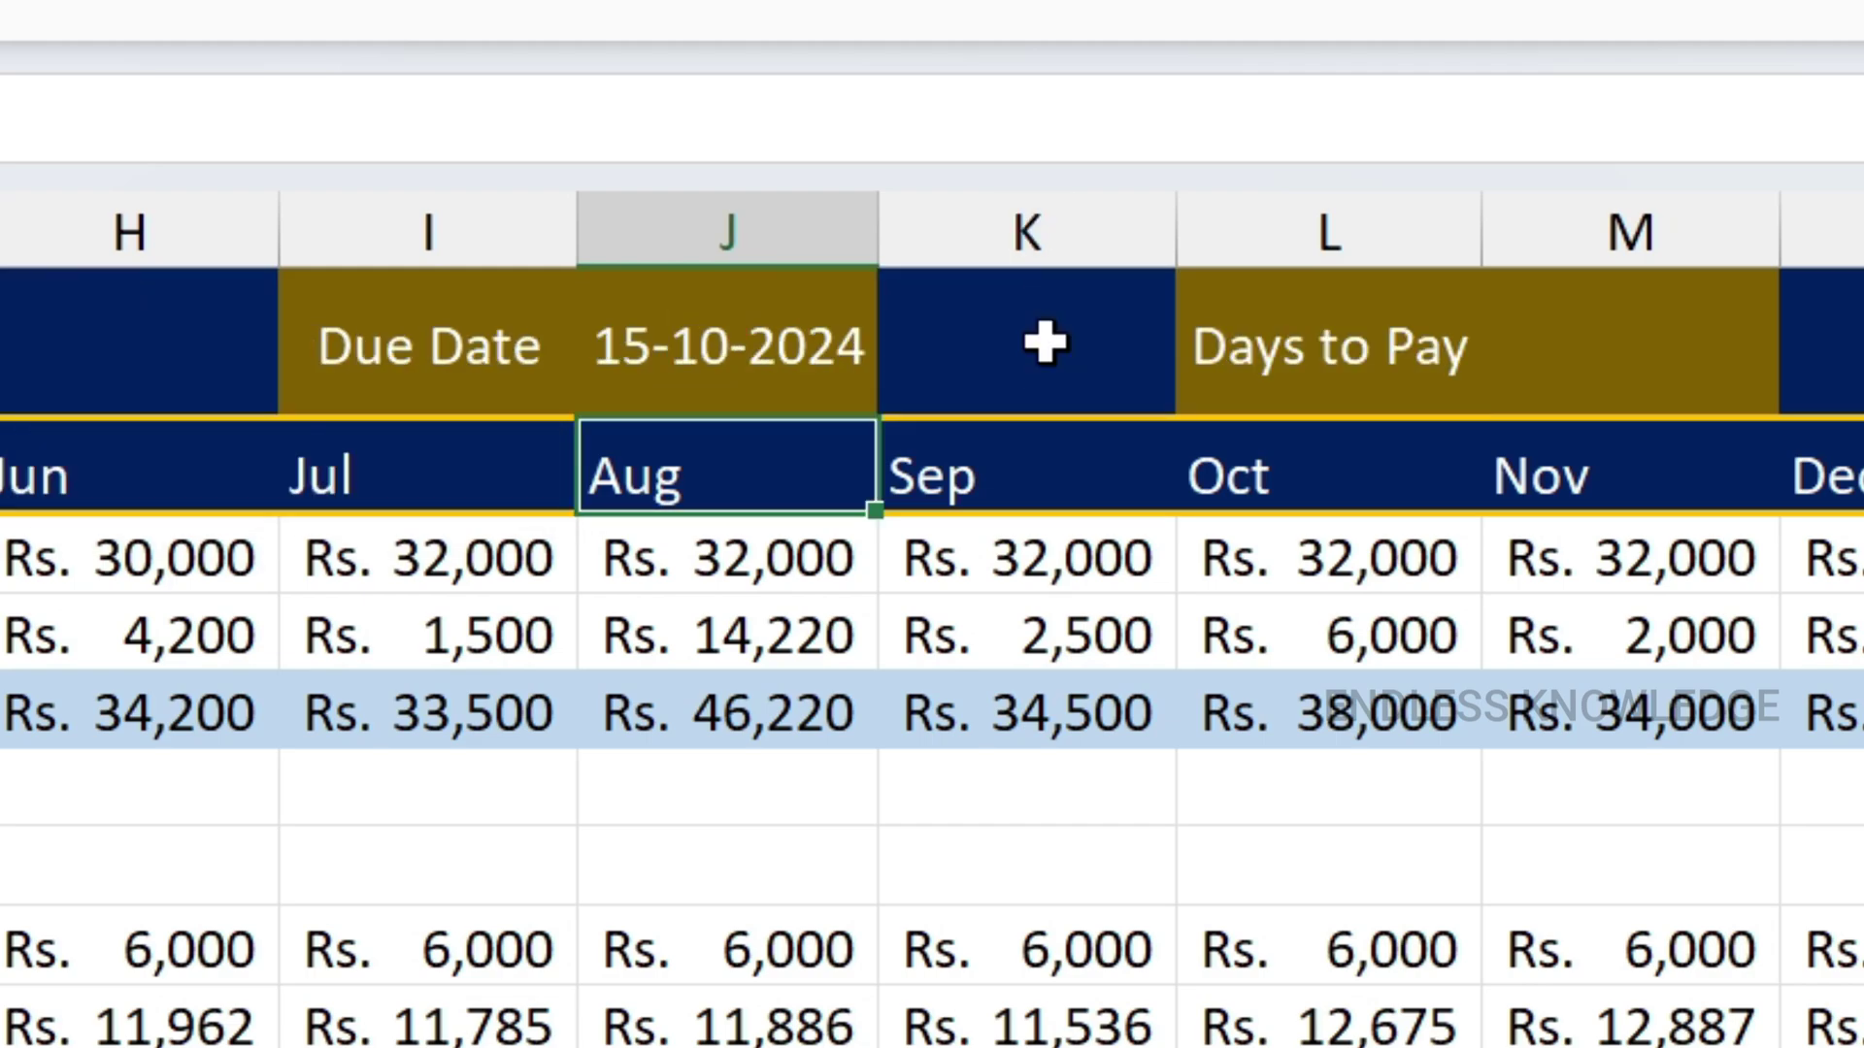
- Examine the Due Date, Salary Date, Date and Days to Pay cells in the header row
click(741, 335)
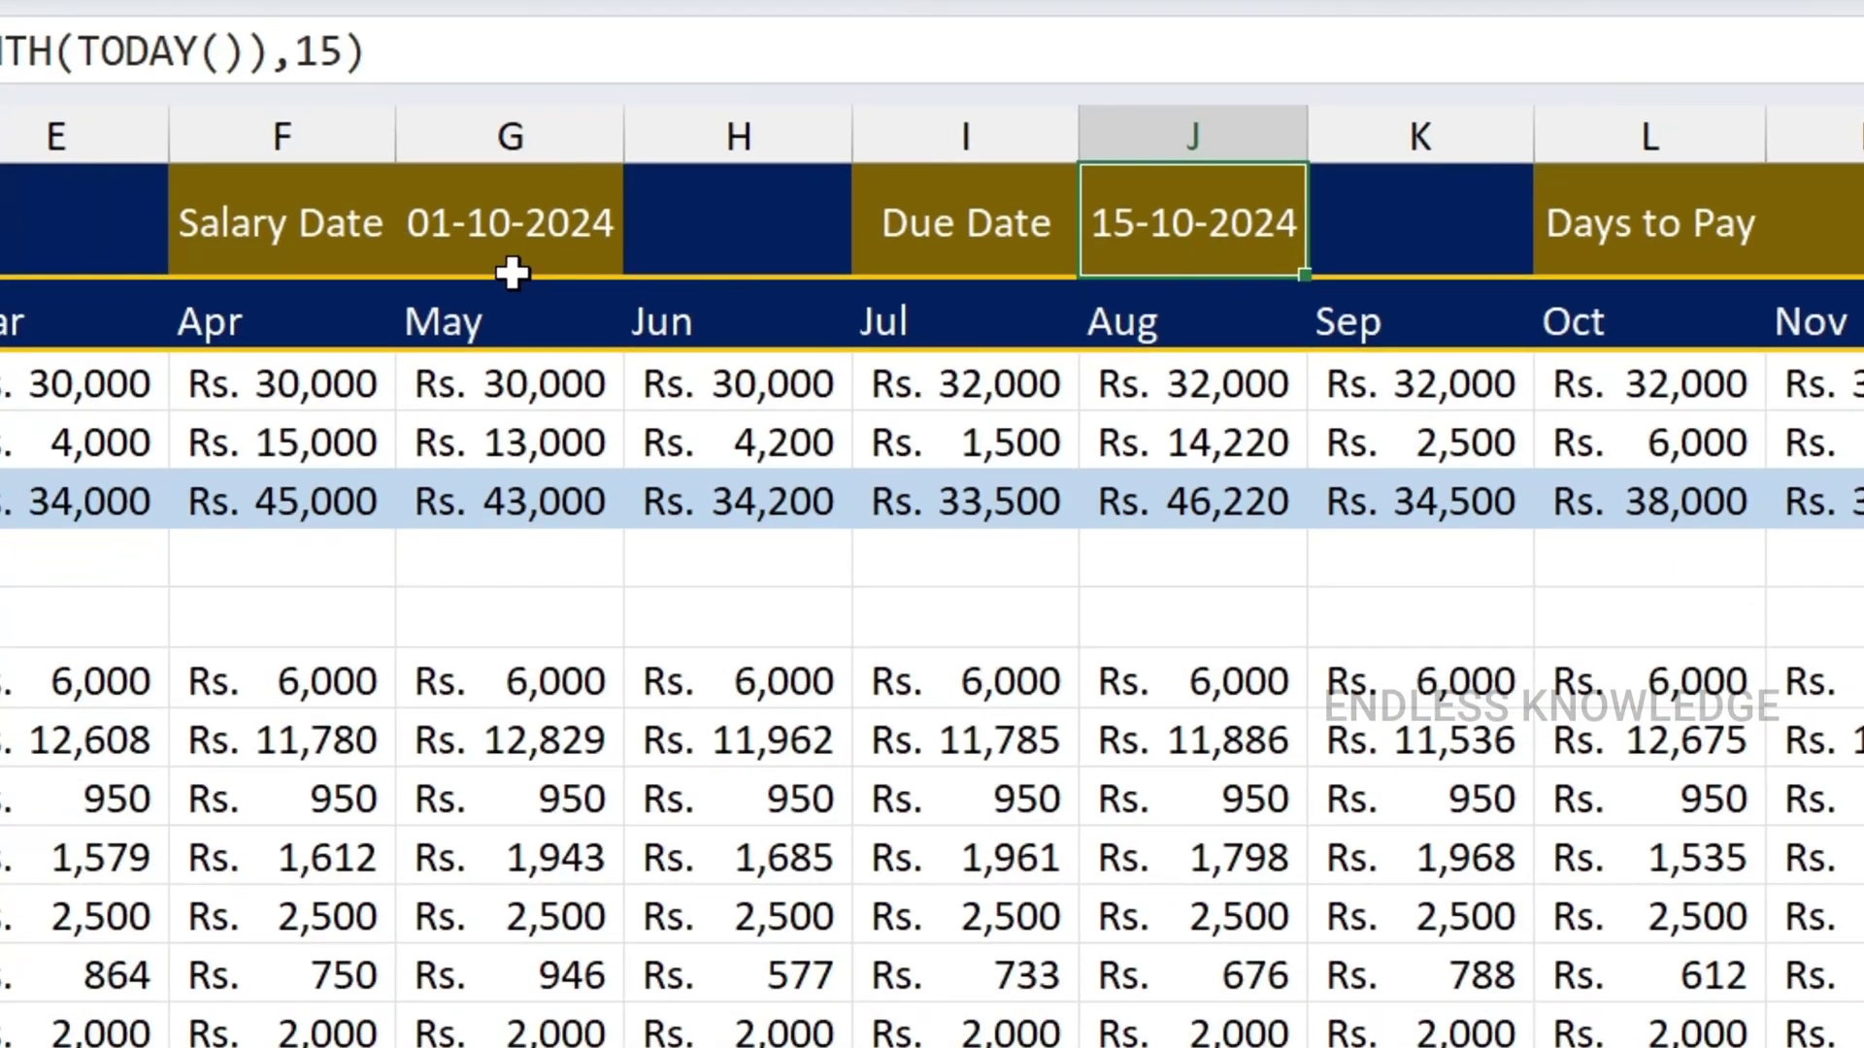
click(513, 246)
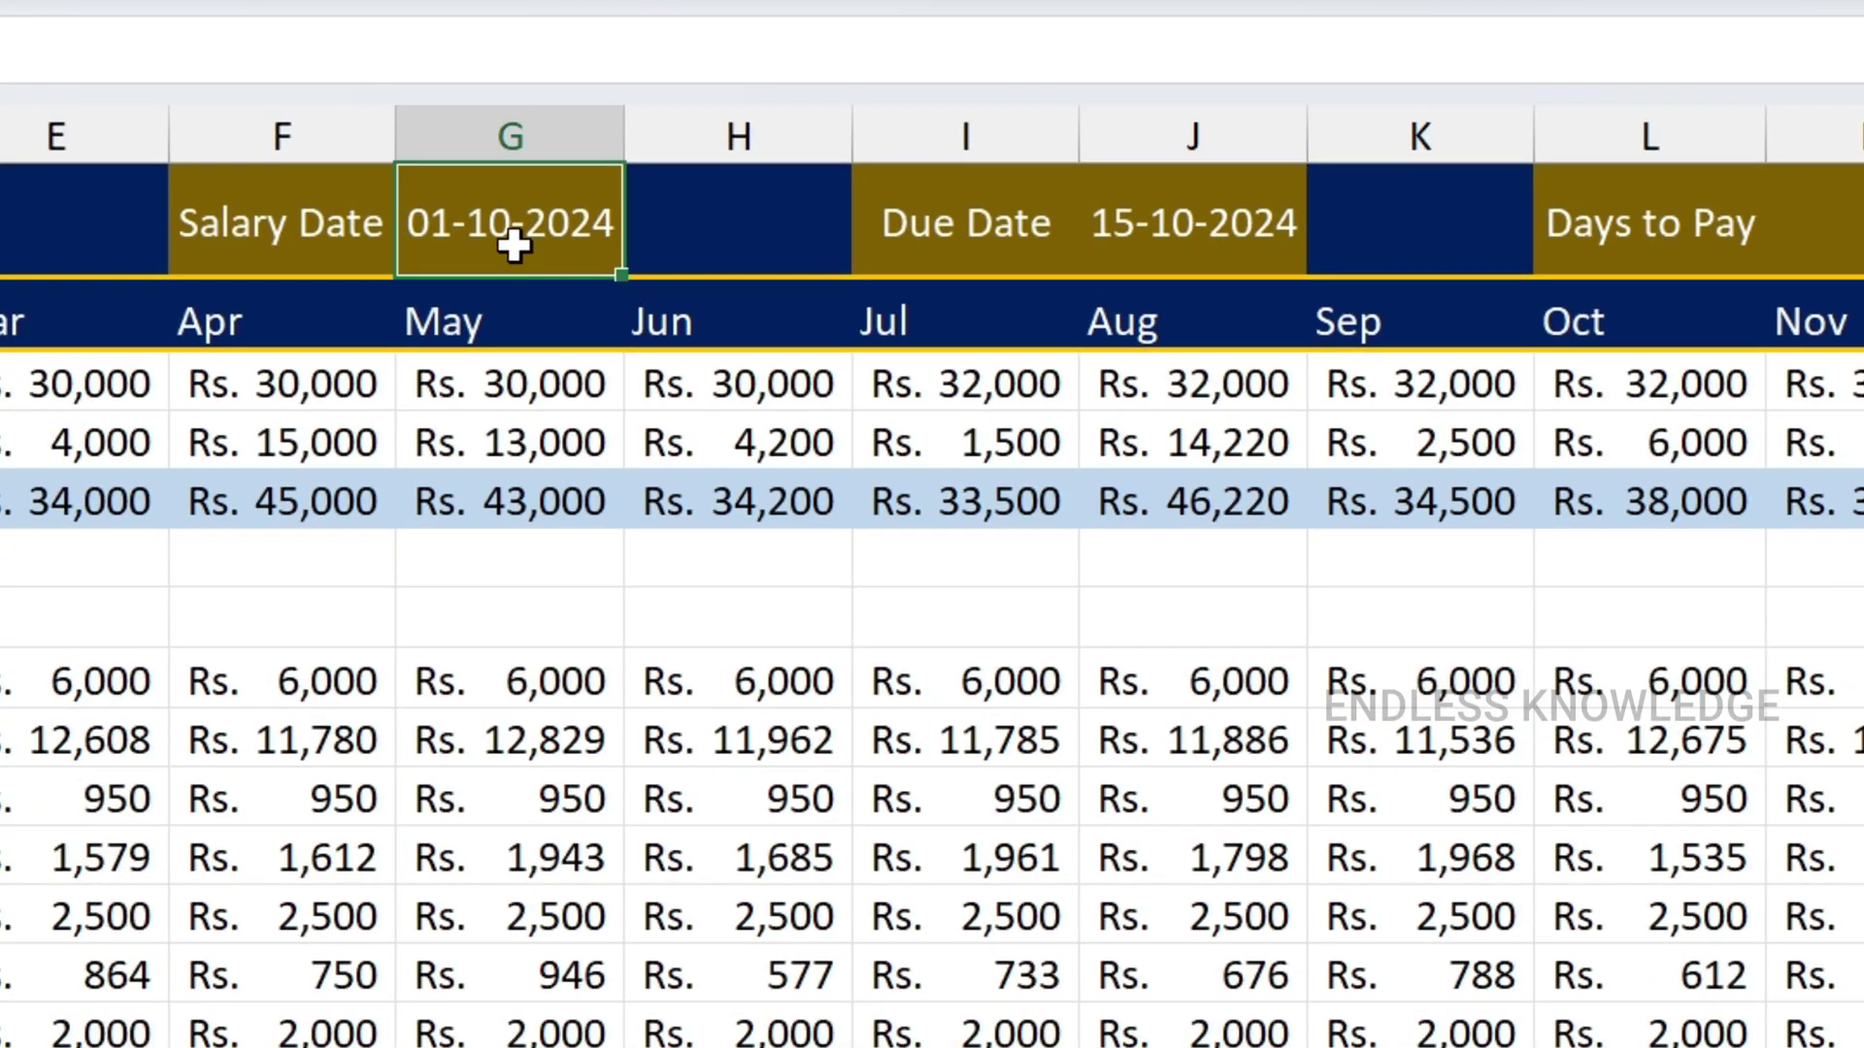
click(1212, 253)
scroll(1256, 283, right, 3)
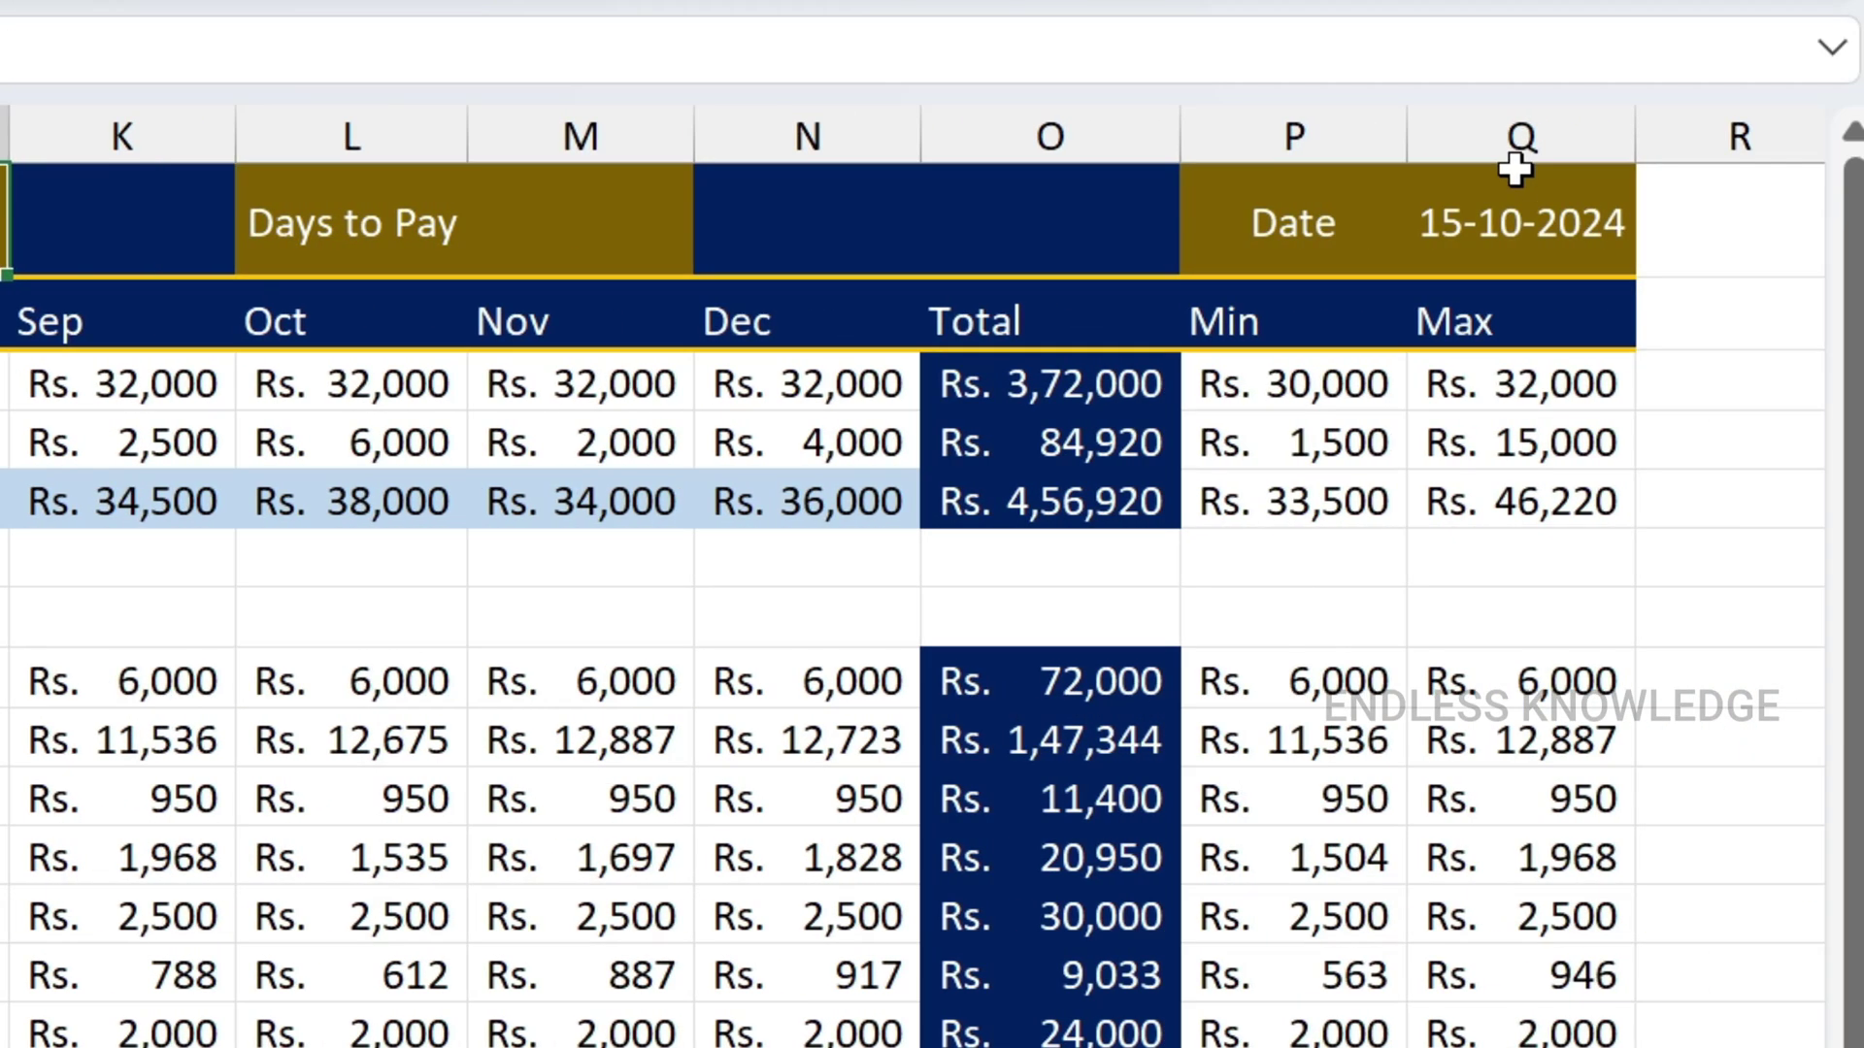
click(1514, 215)
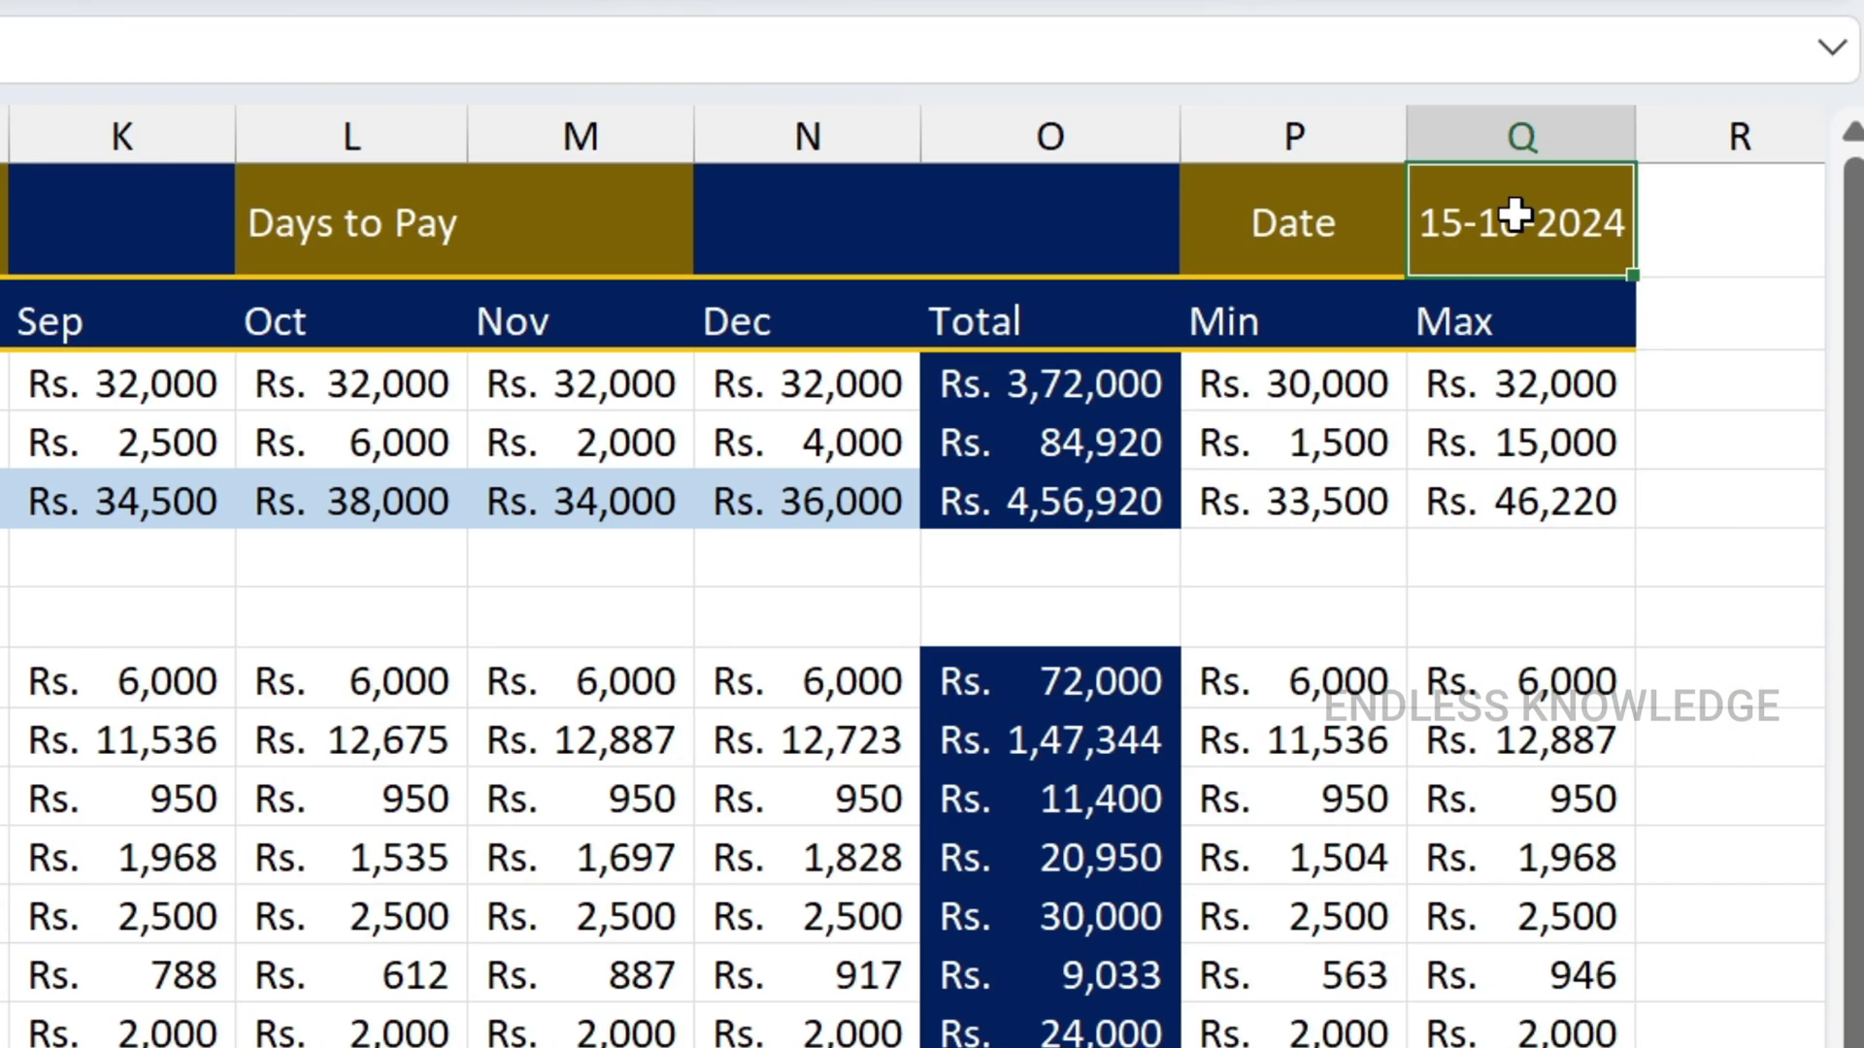
click(574, 221)
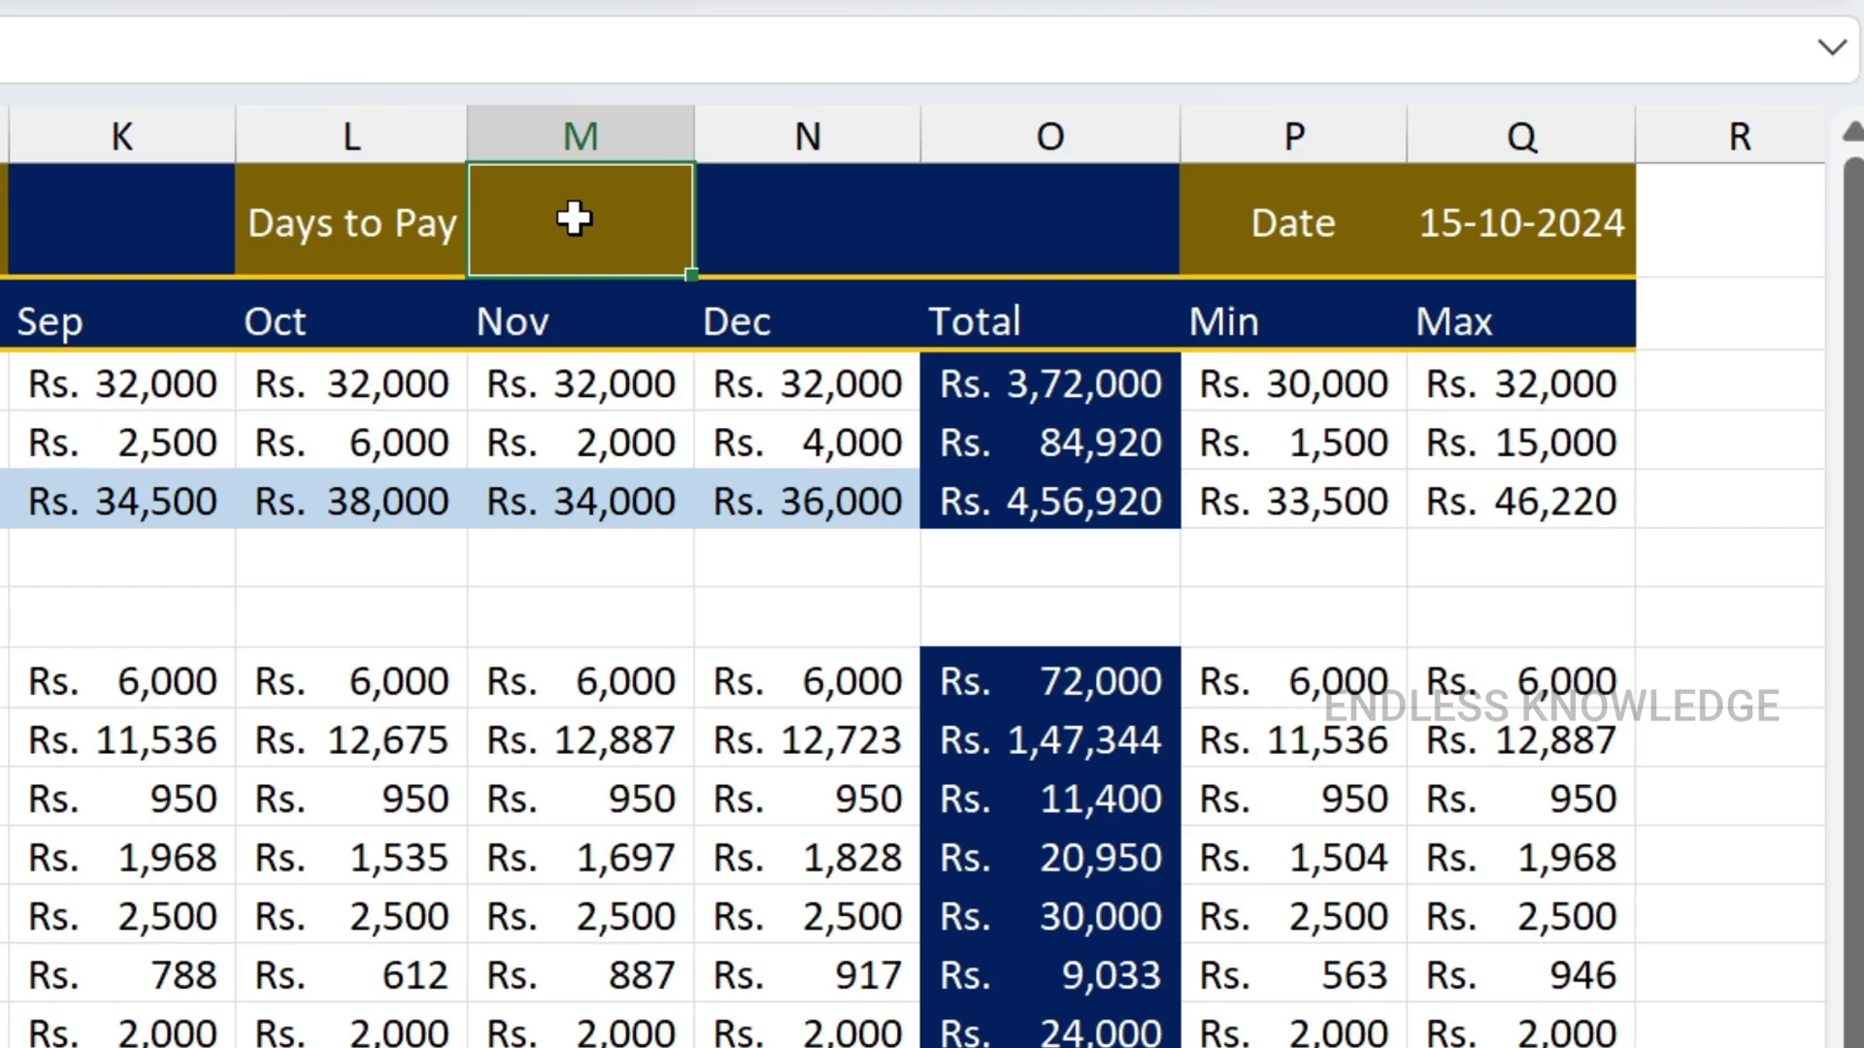
click(1522, 226)
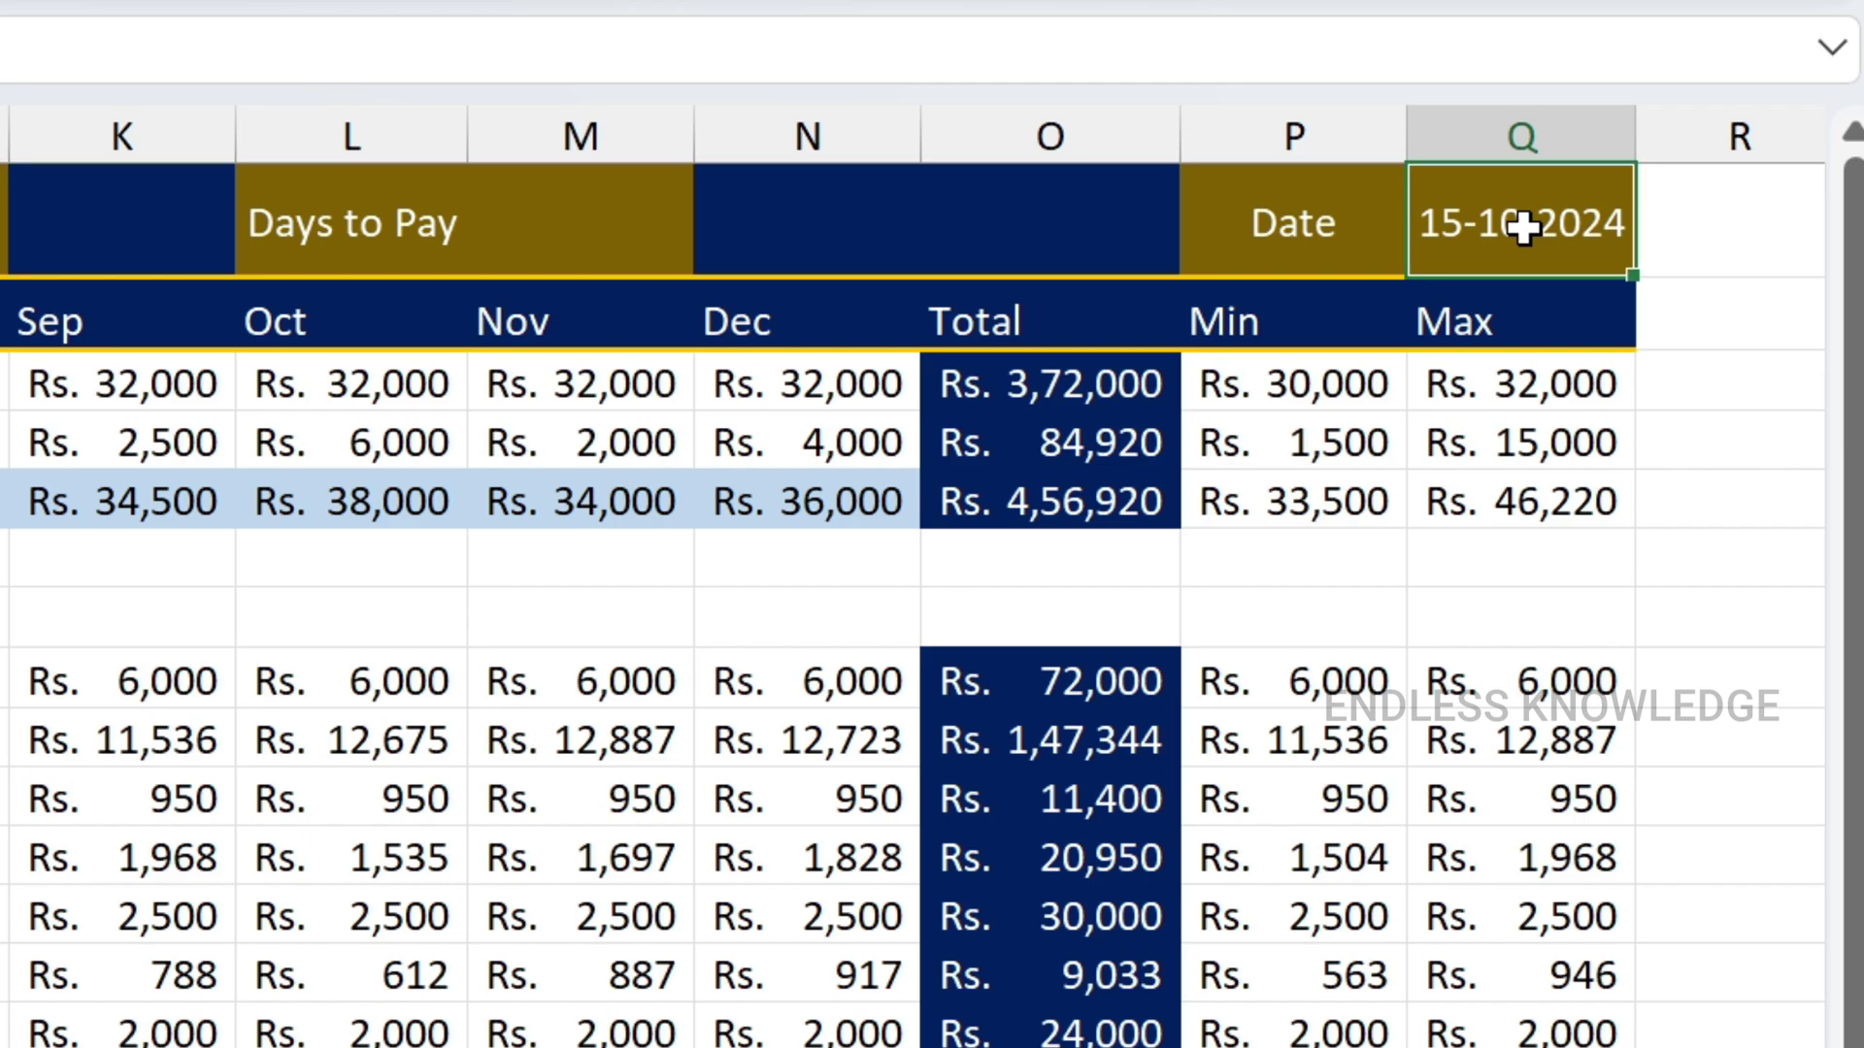
click(5, 221)
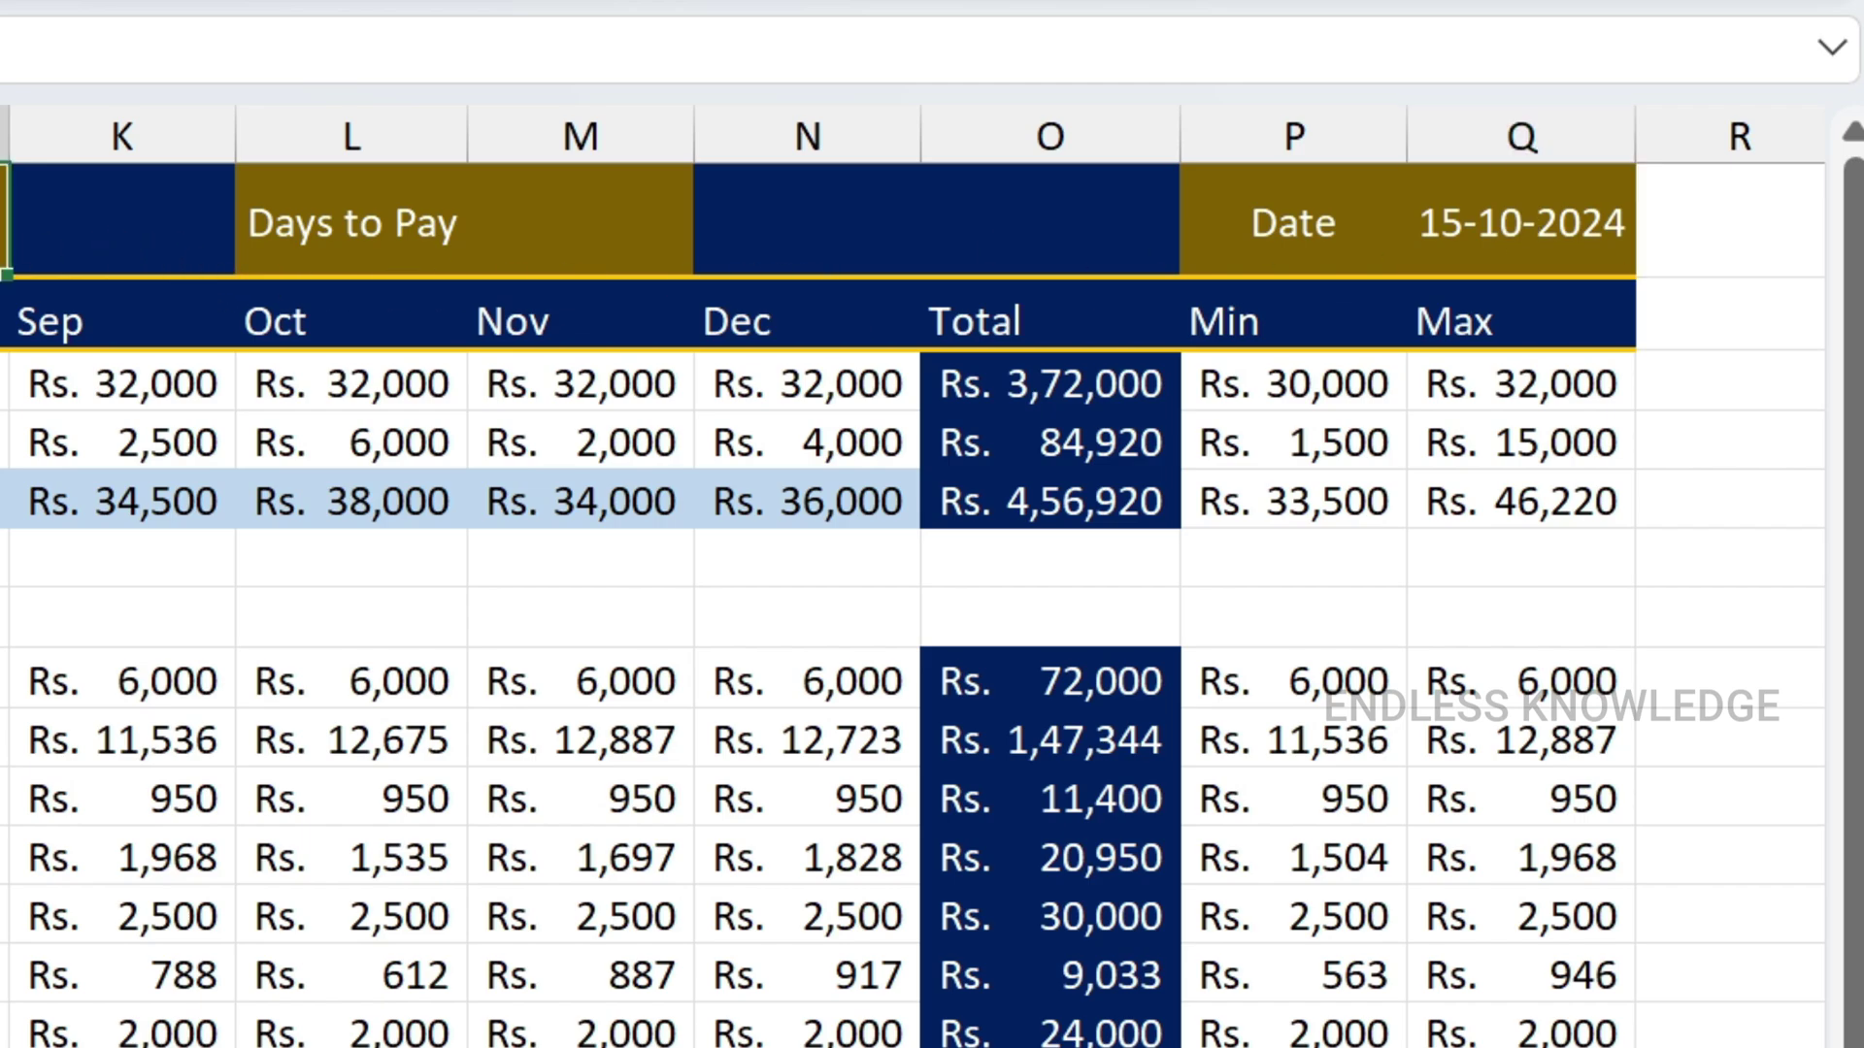
- Replace the header Date value in Q1 with the fixed date 10-10-2024
click(1503, 233)
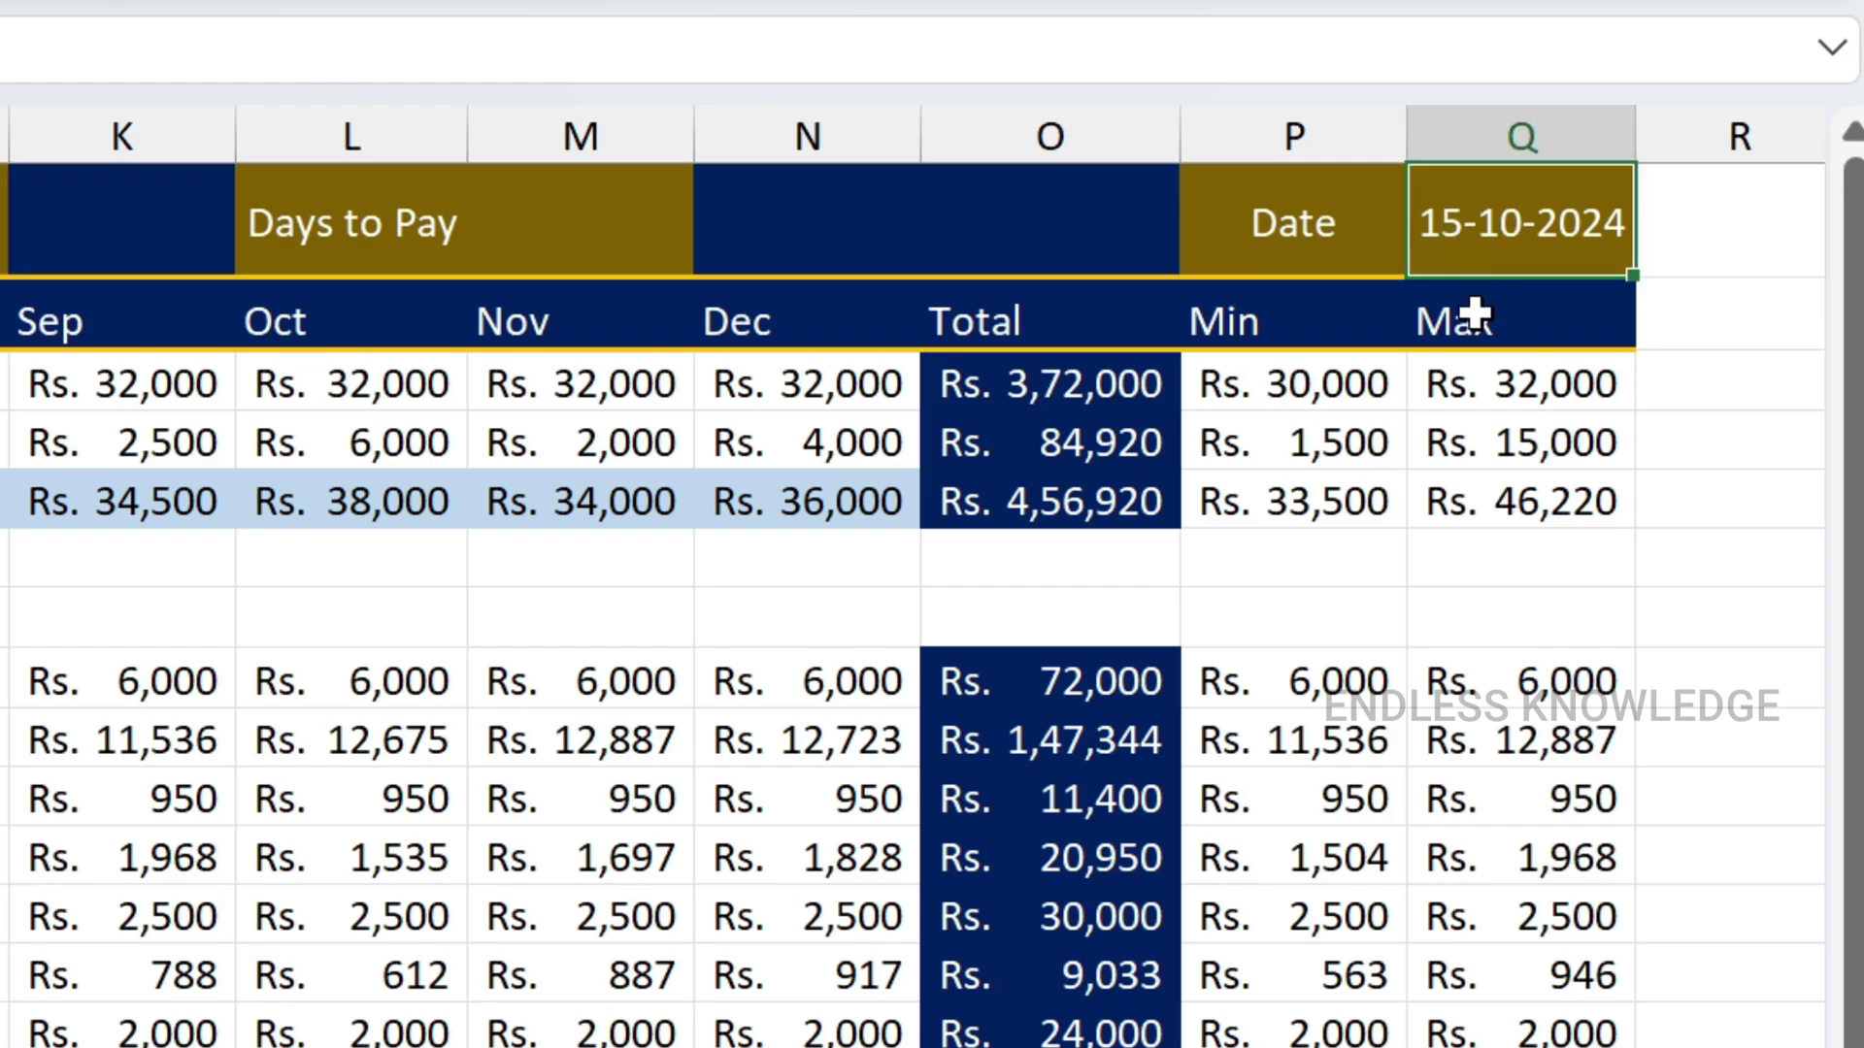
text(10-)
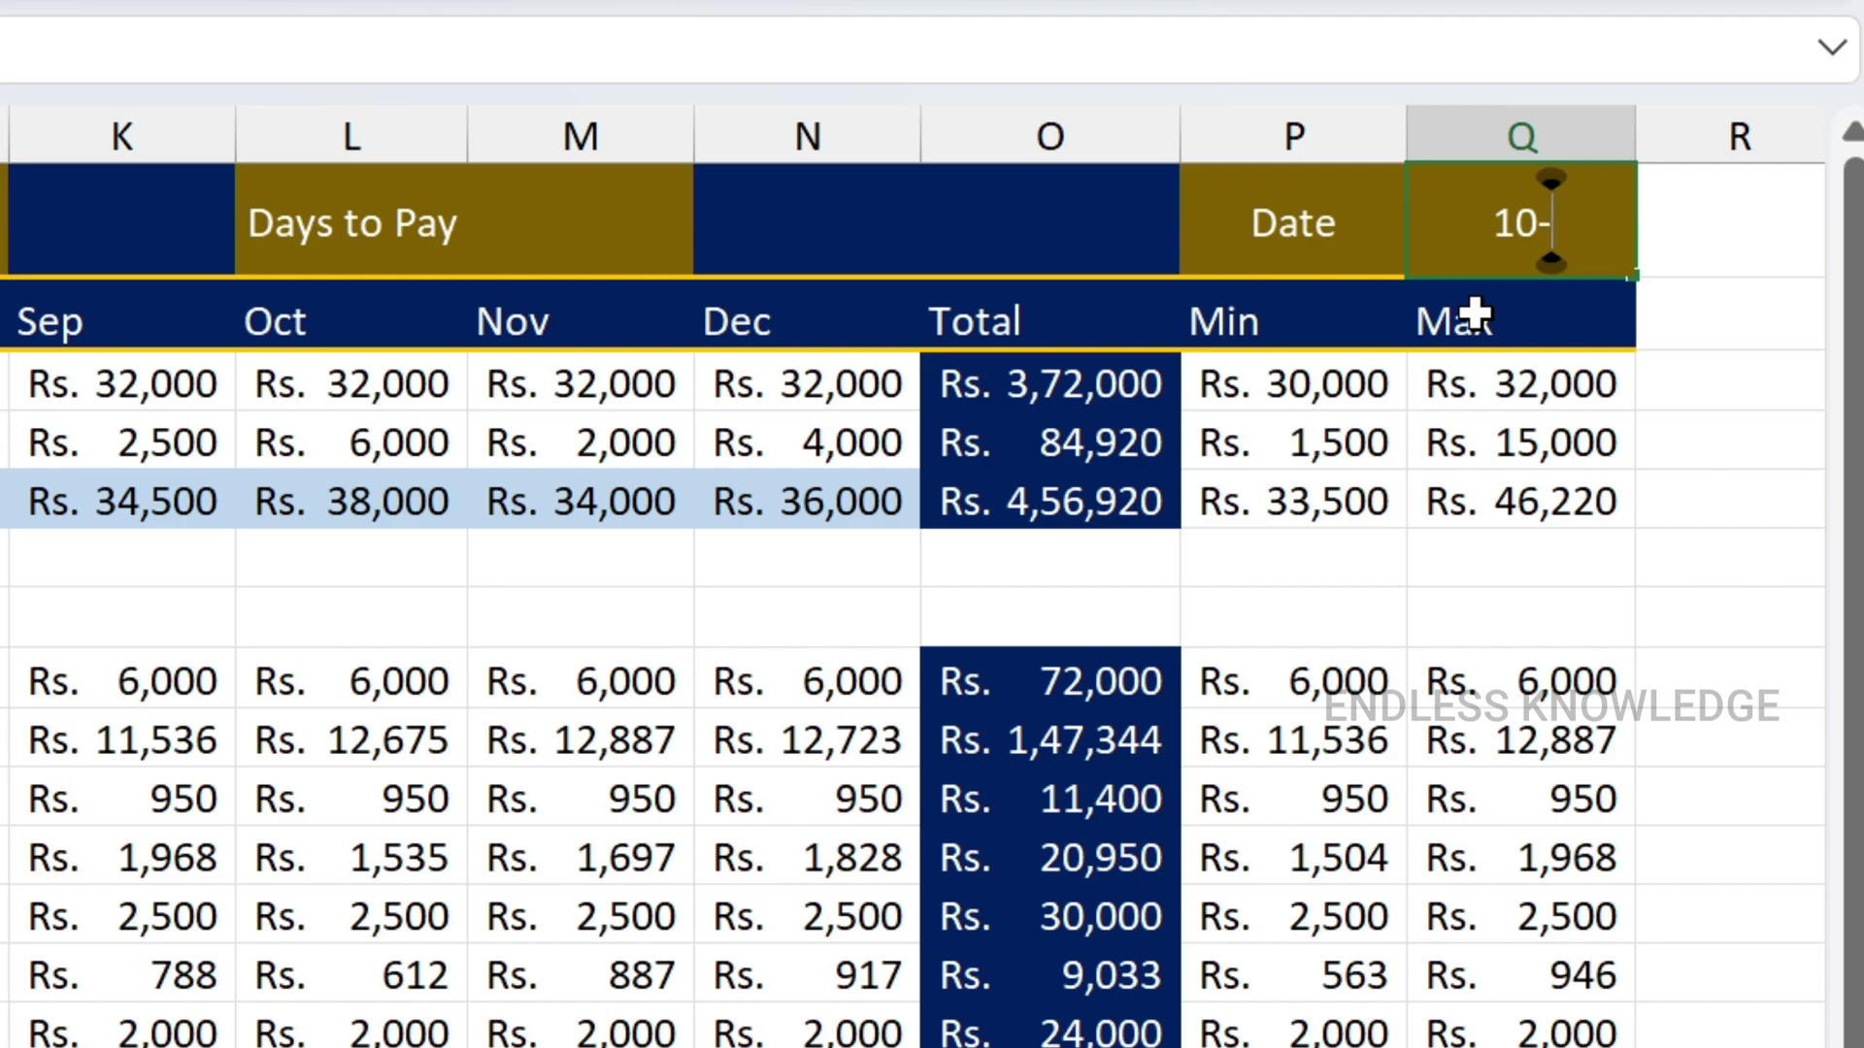
text(10-2024)
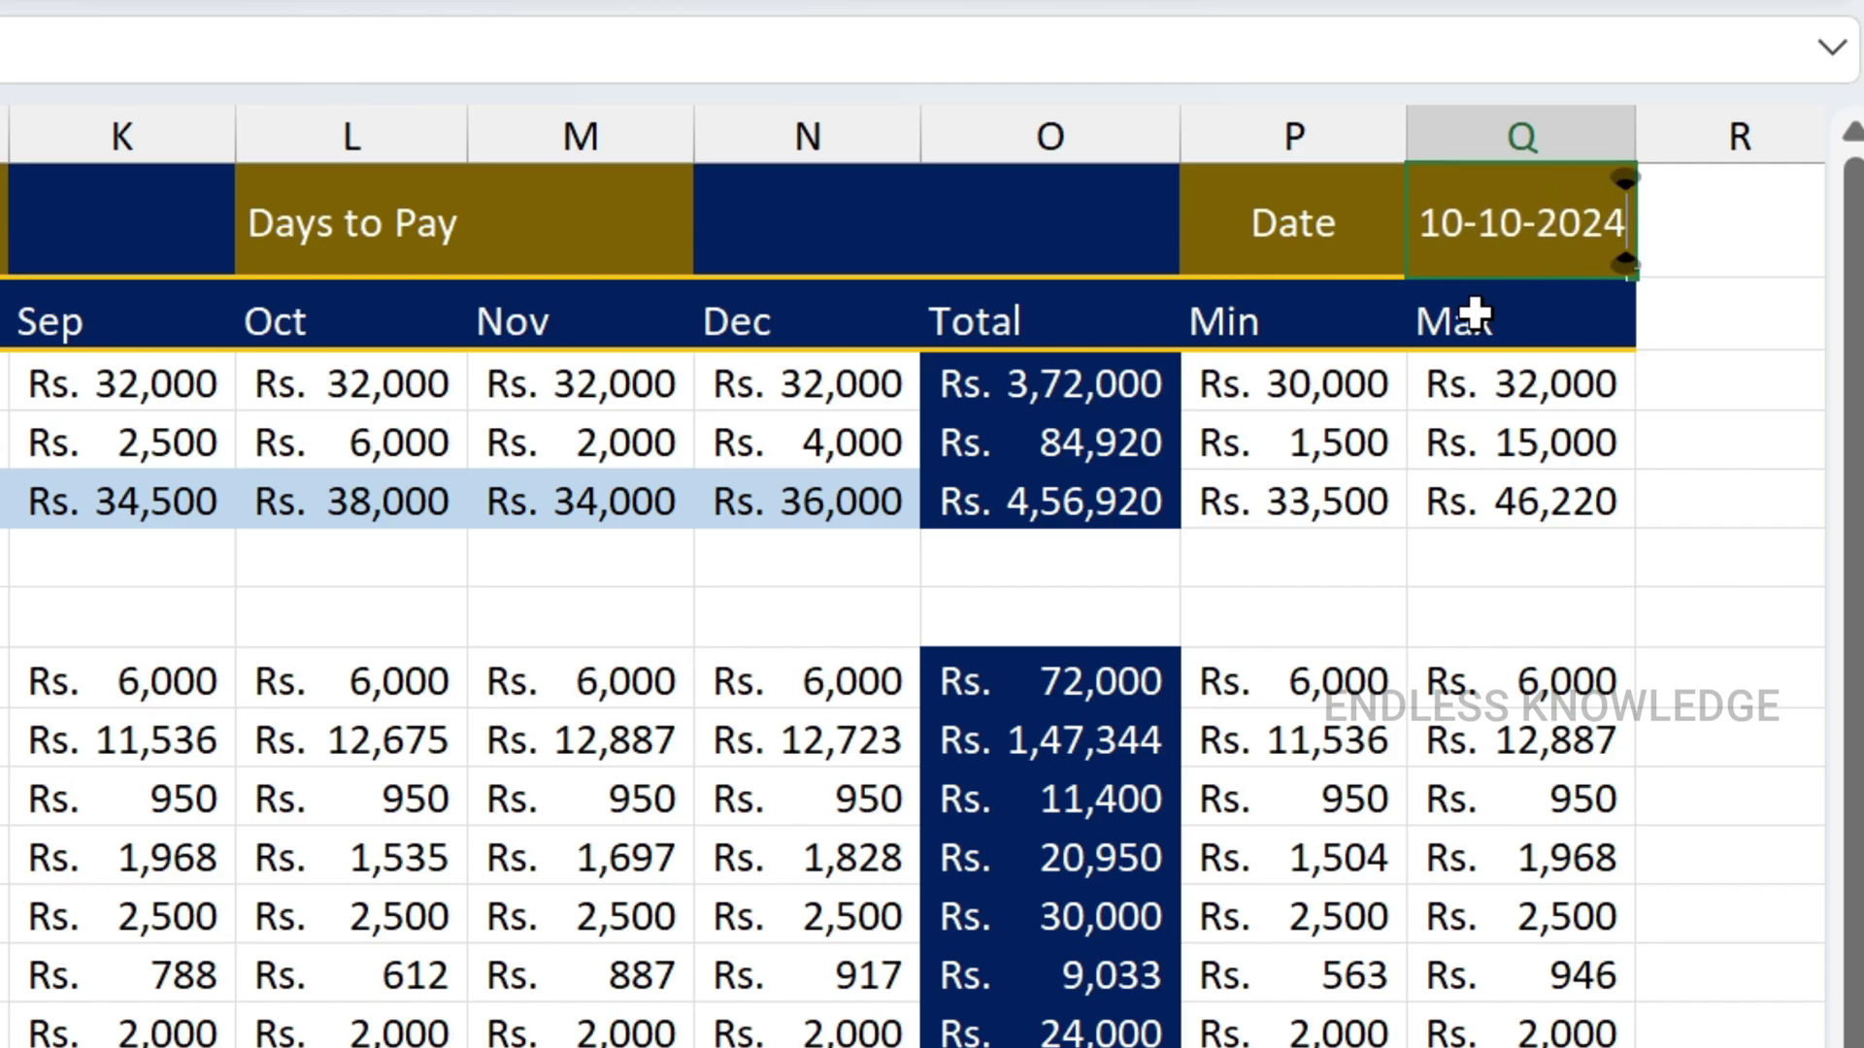
key(Return)
click(1543, 237)
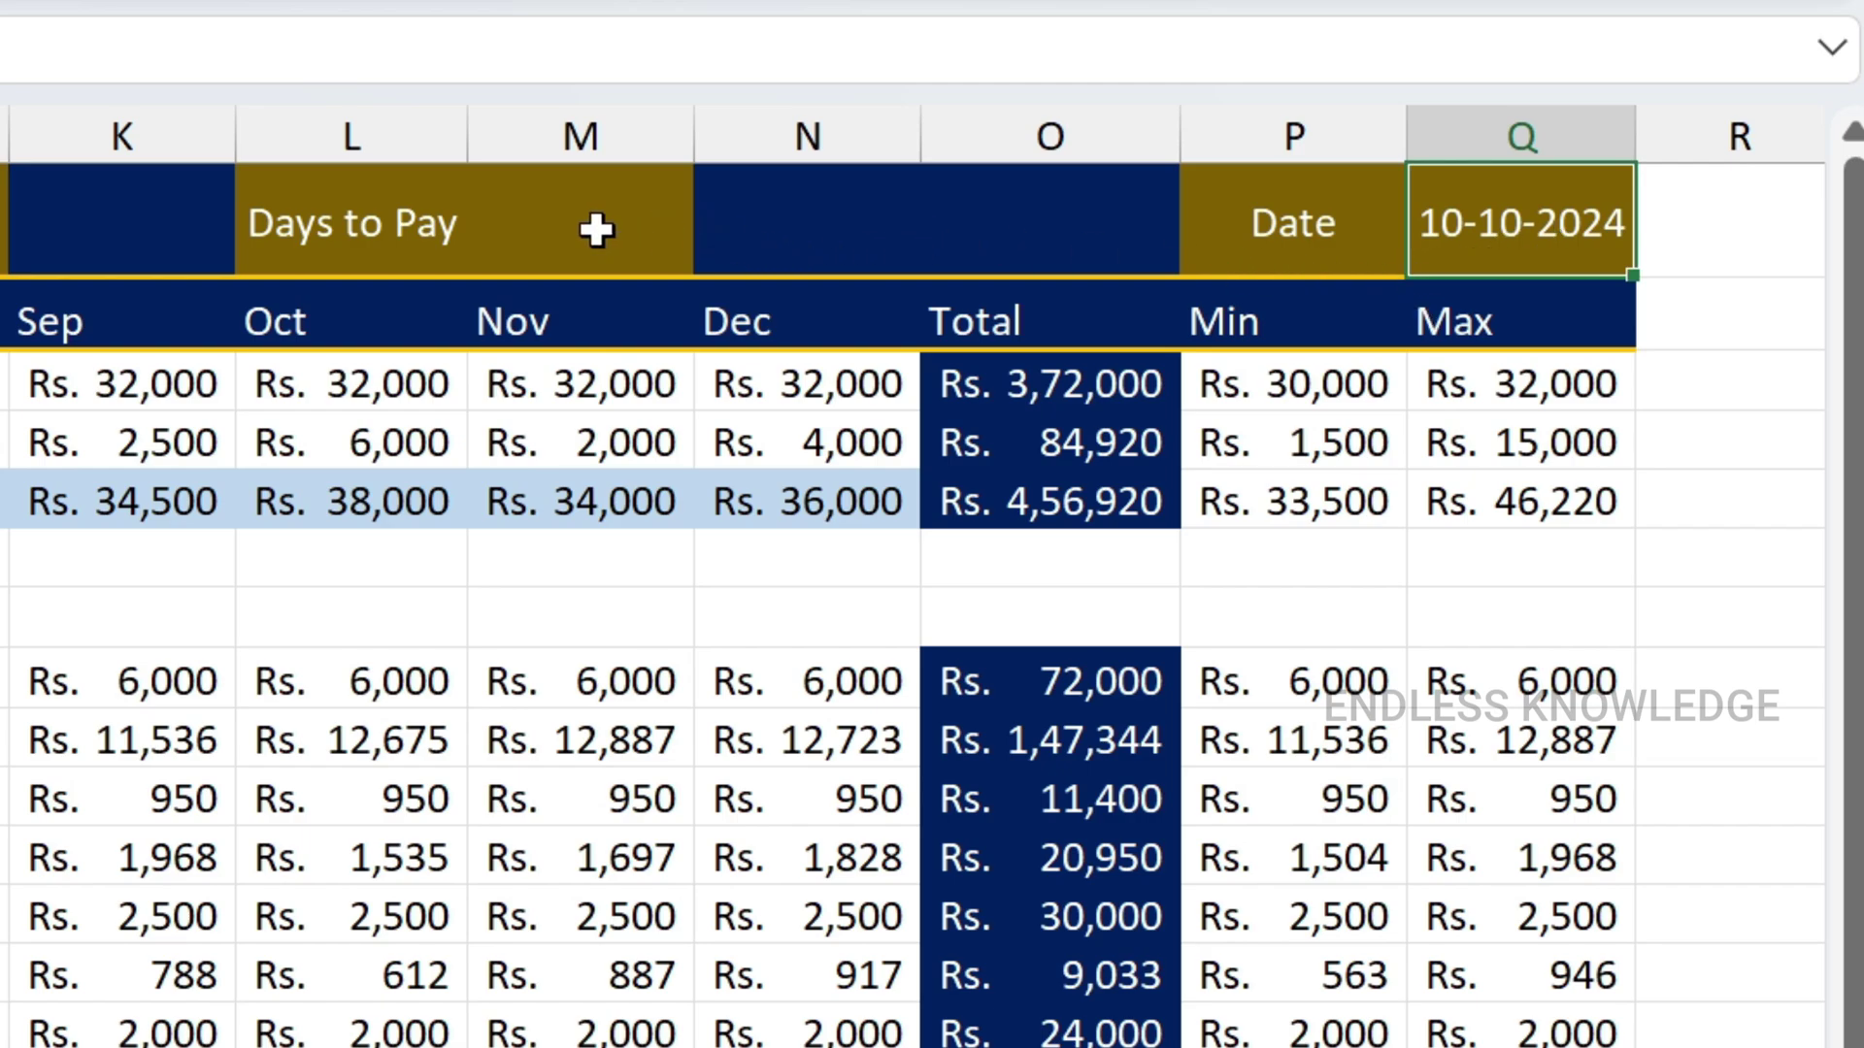
- Enter =DAYS(J1,Q1) in M1 beside Days to Pay, with the Due Date as end date and the header Date as start date
click(596, 229)
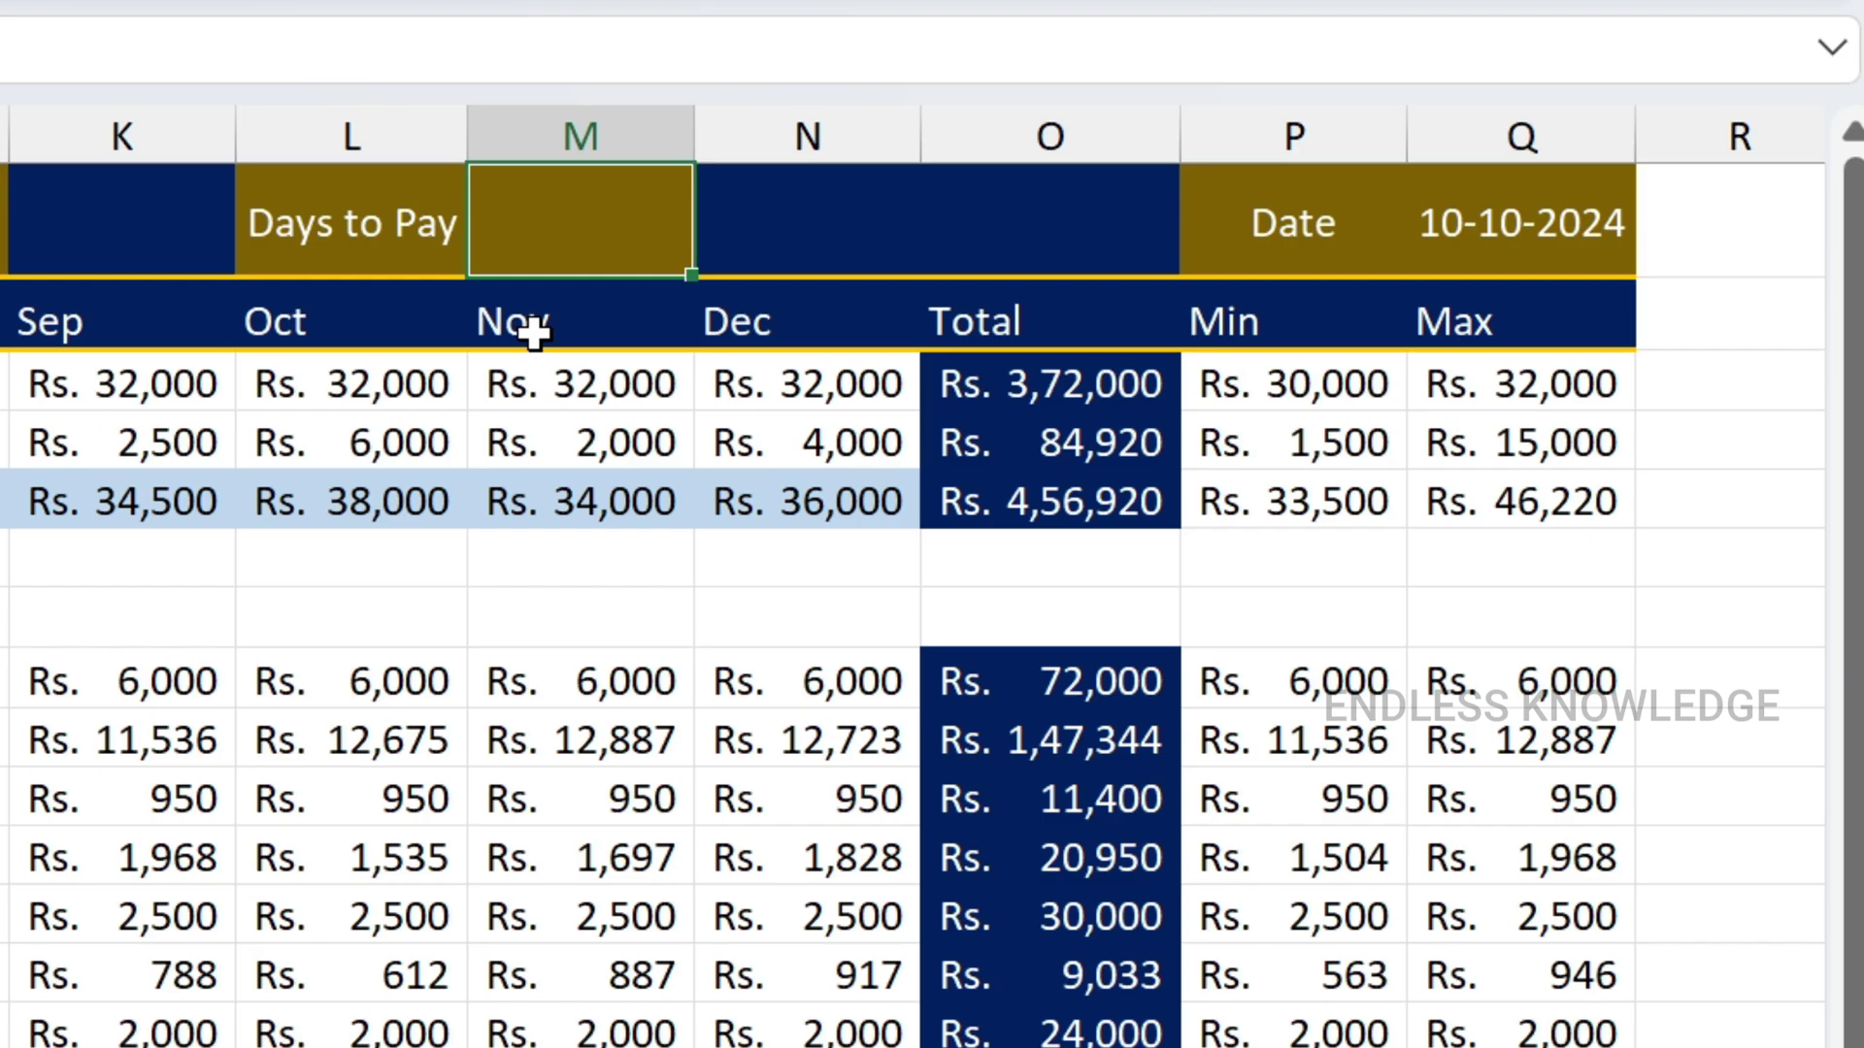
text(=day)
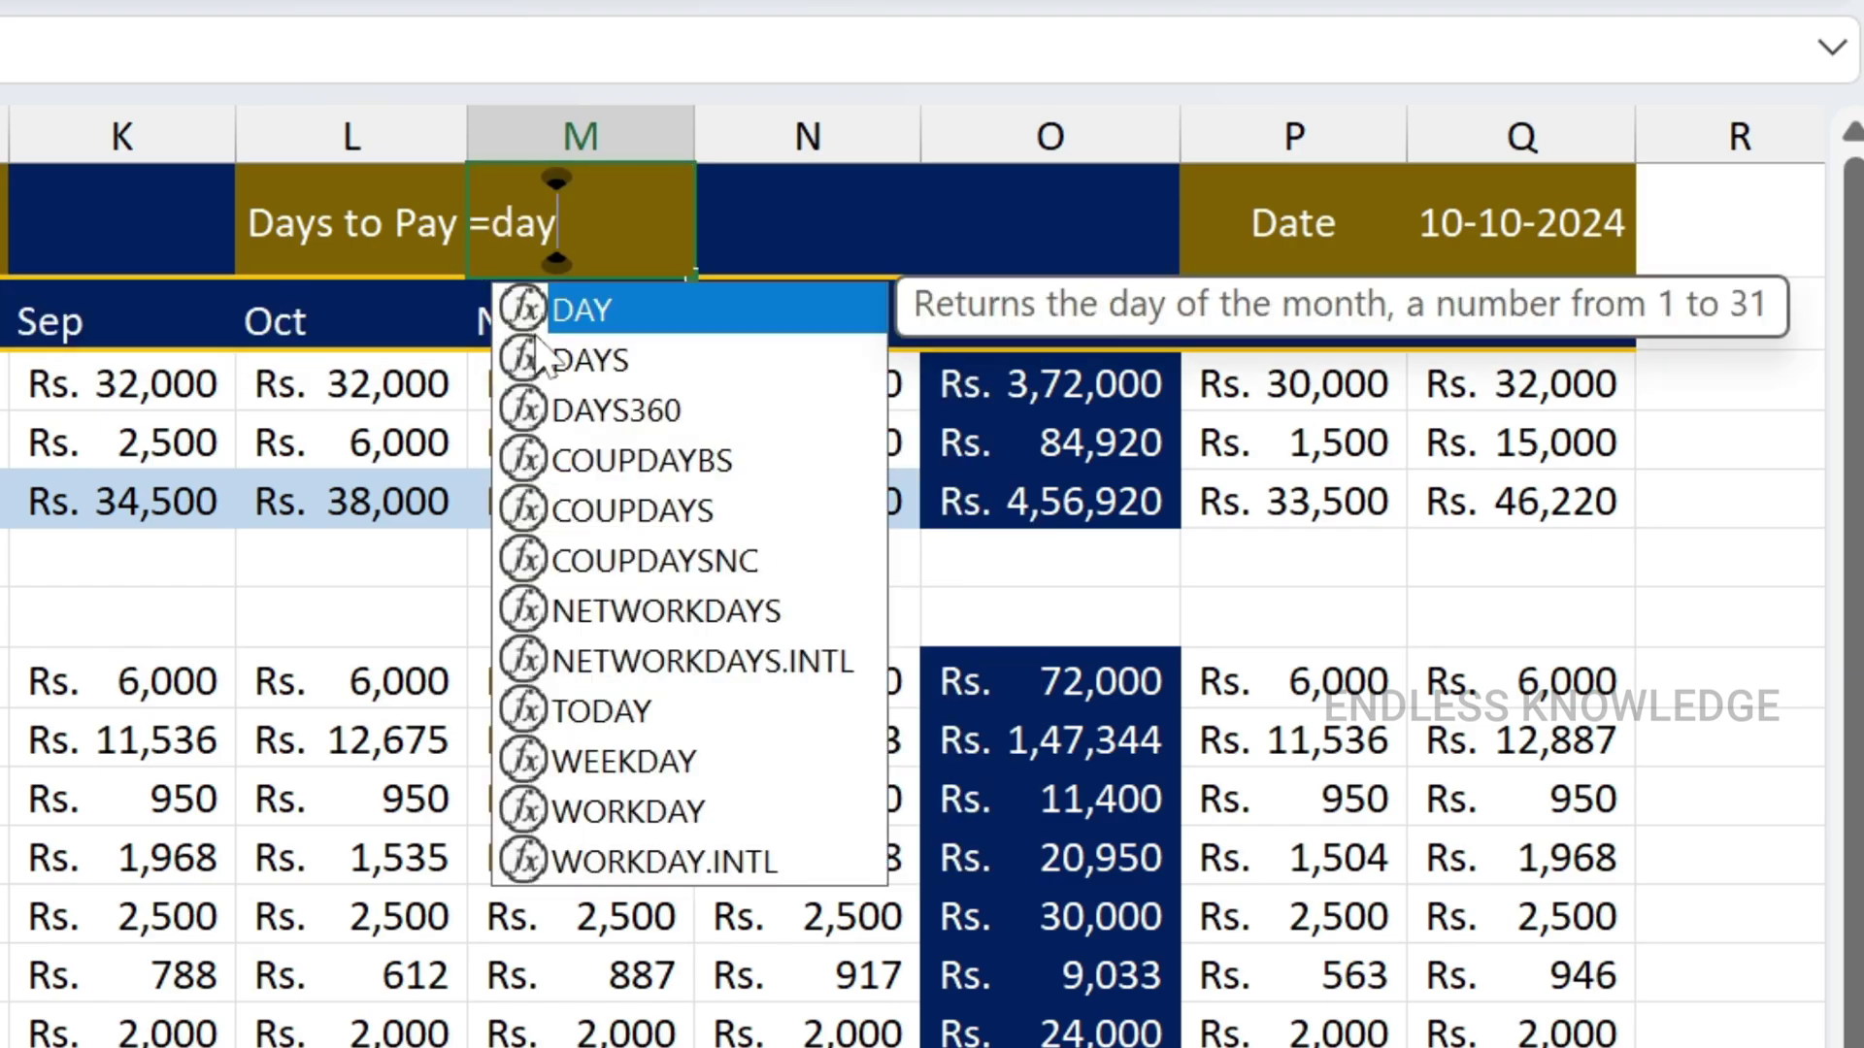
text(s)
key(Tab)
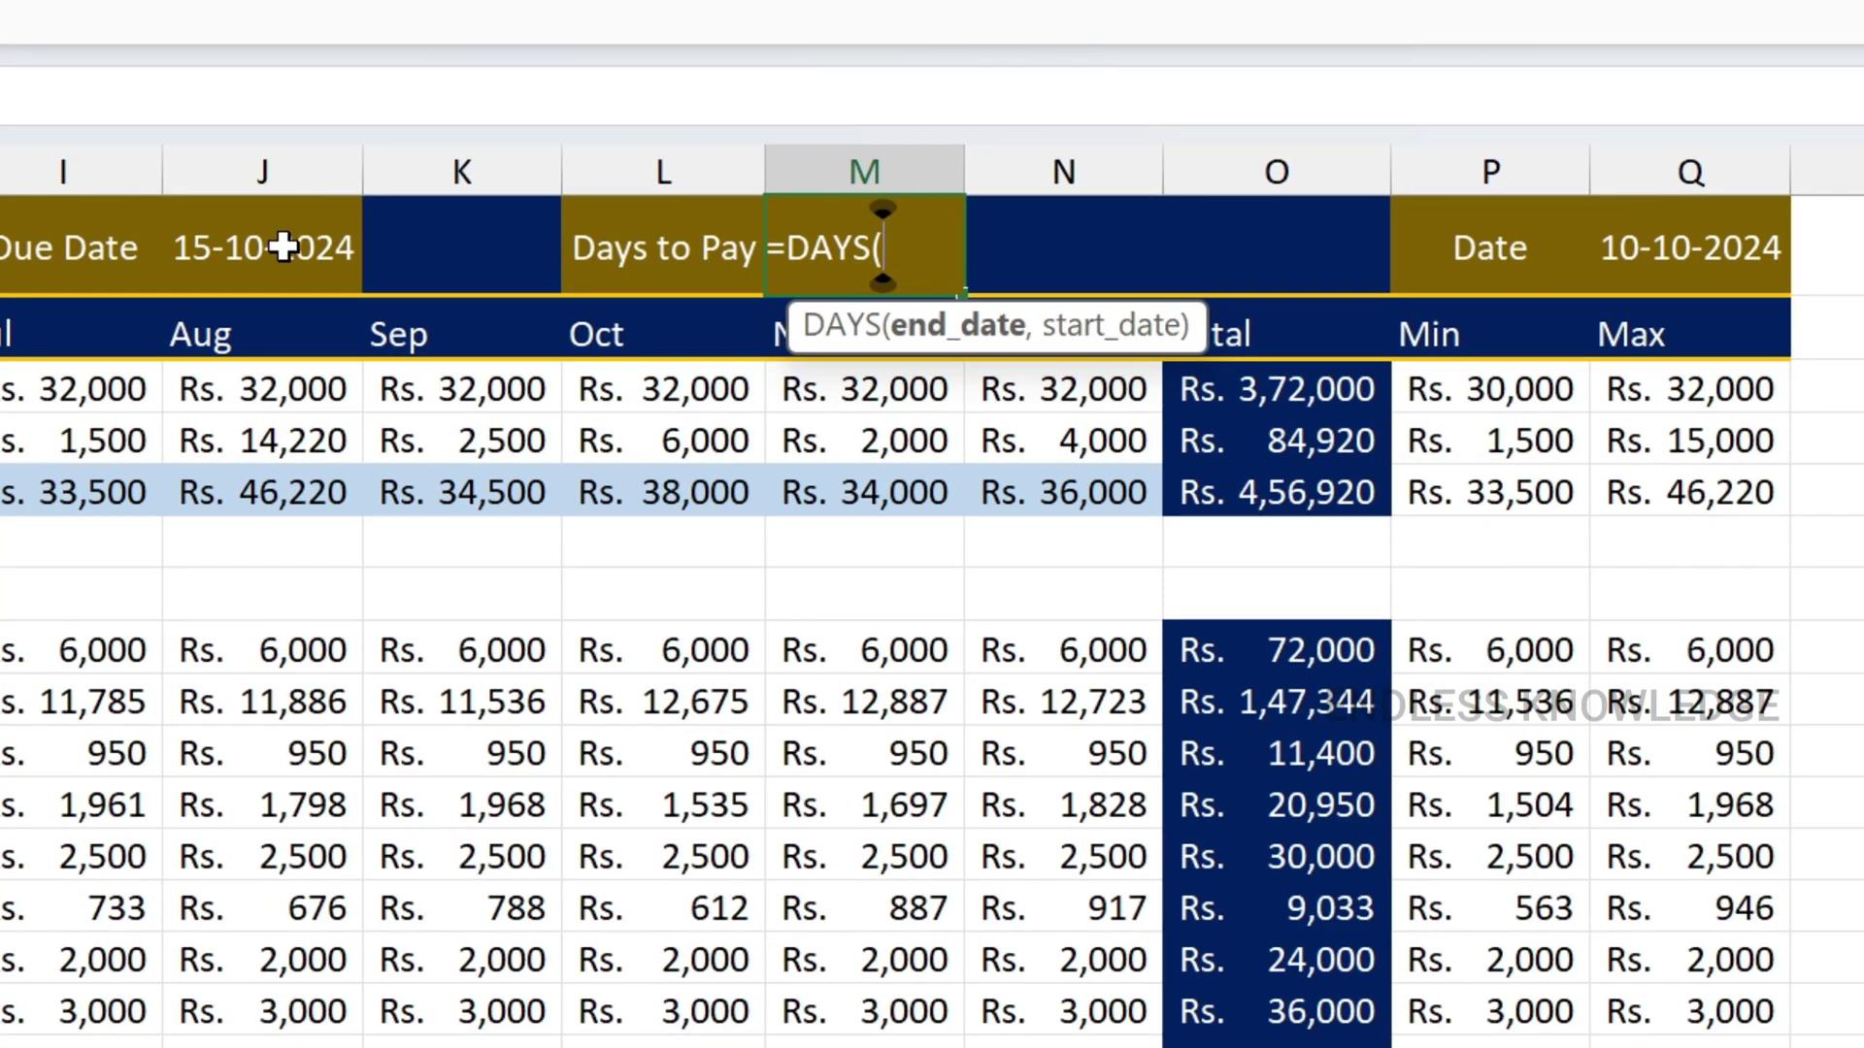
click(282, 247)
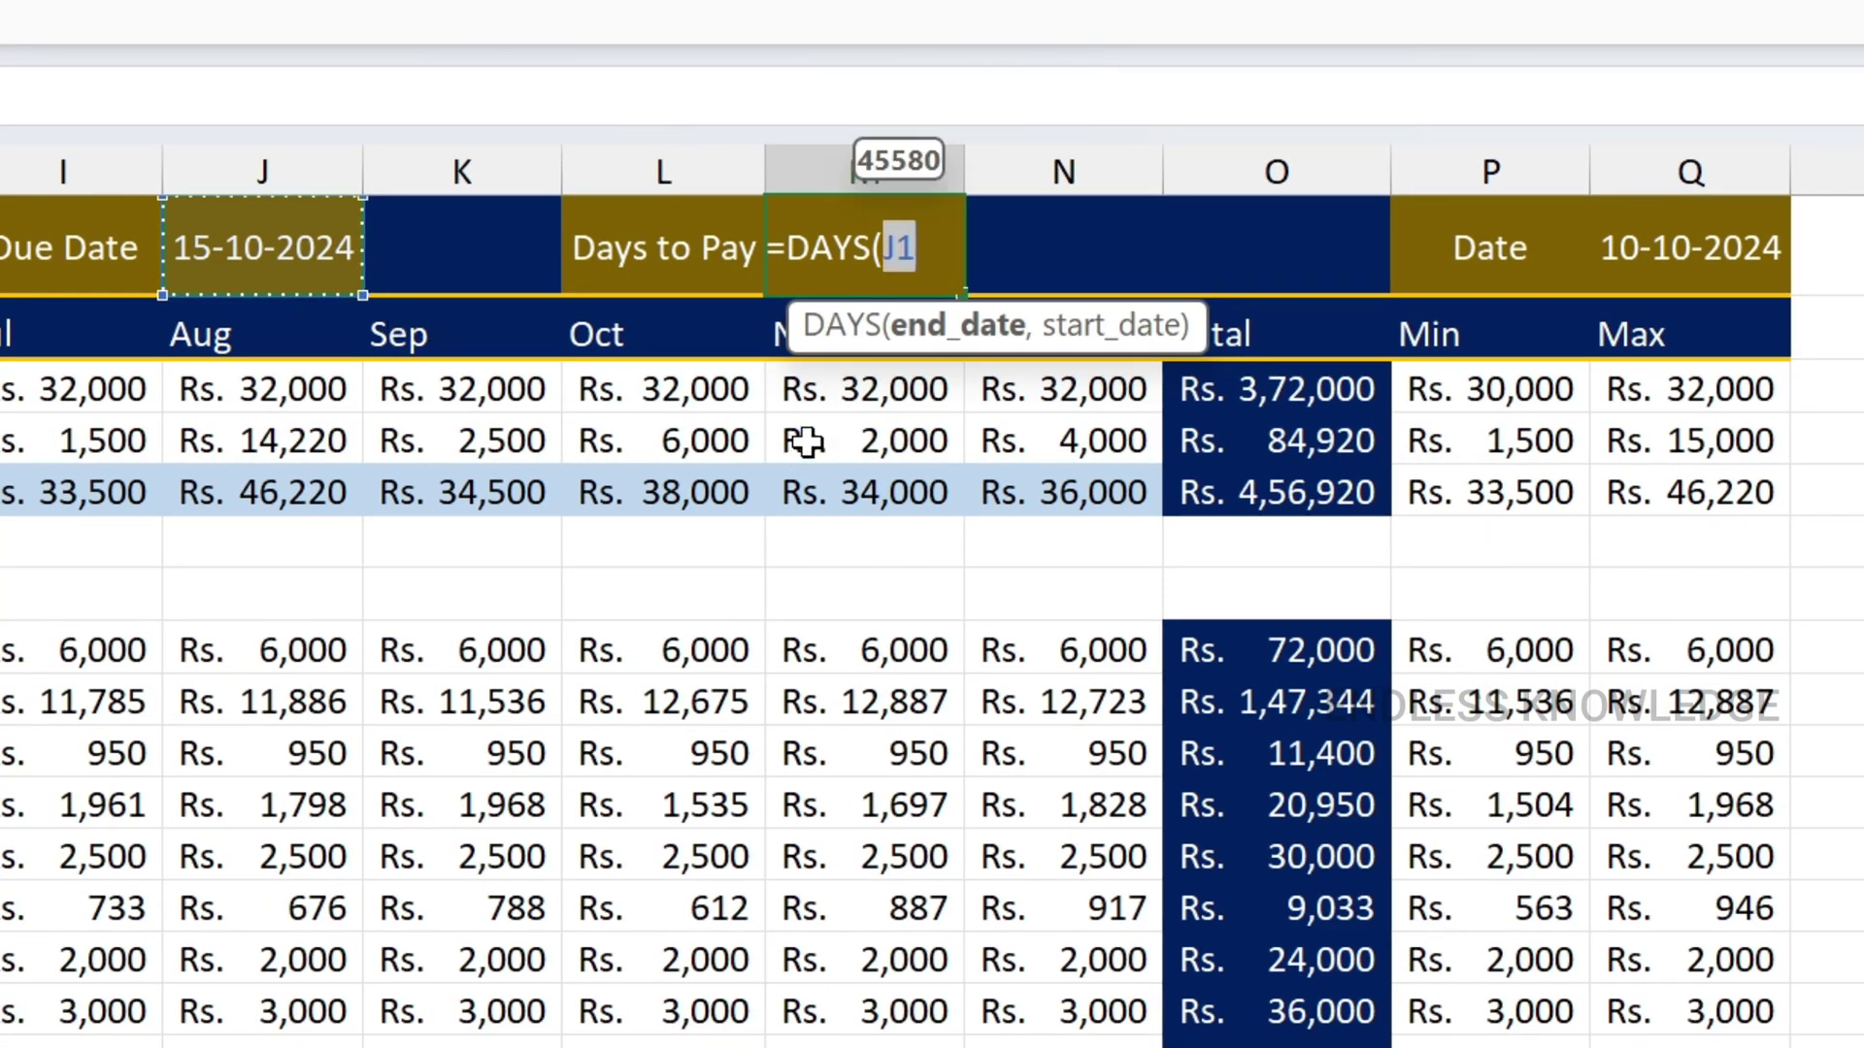
text(,)
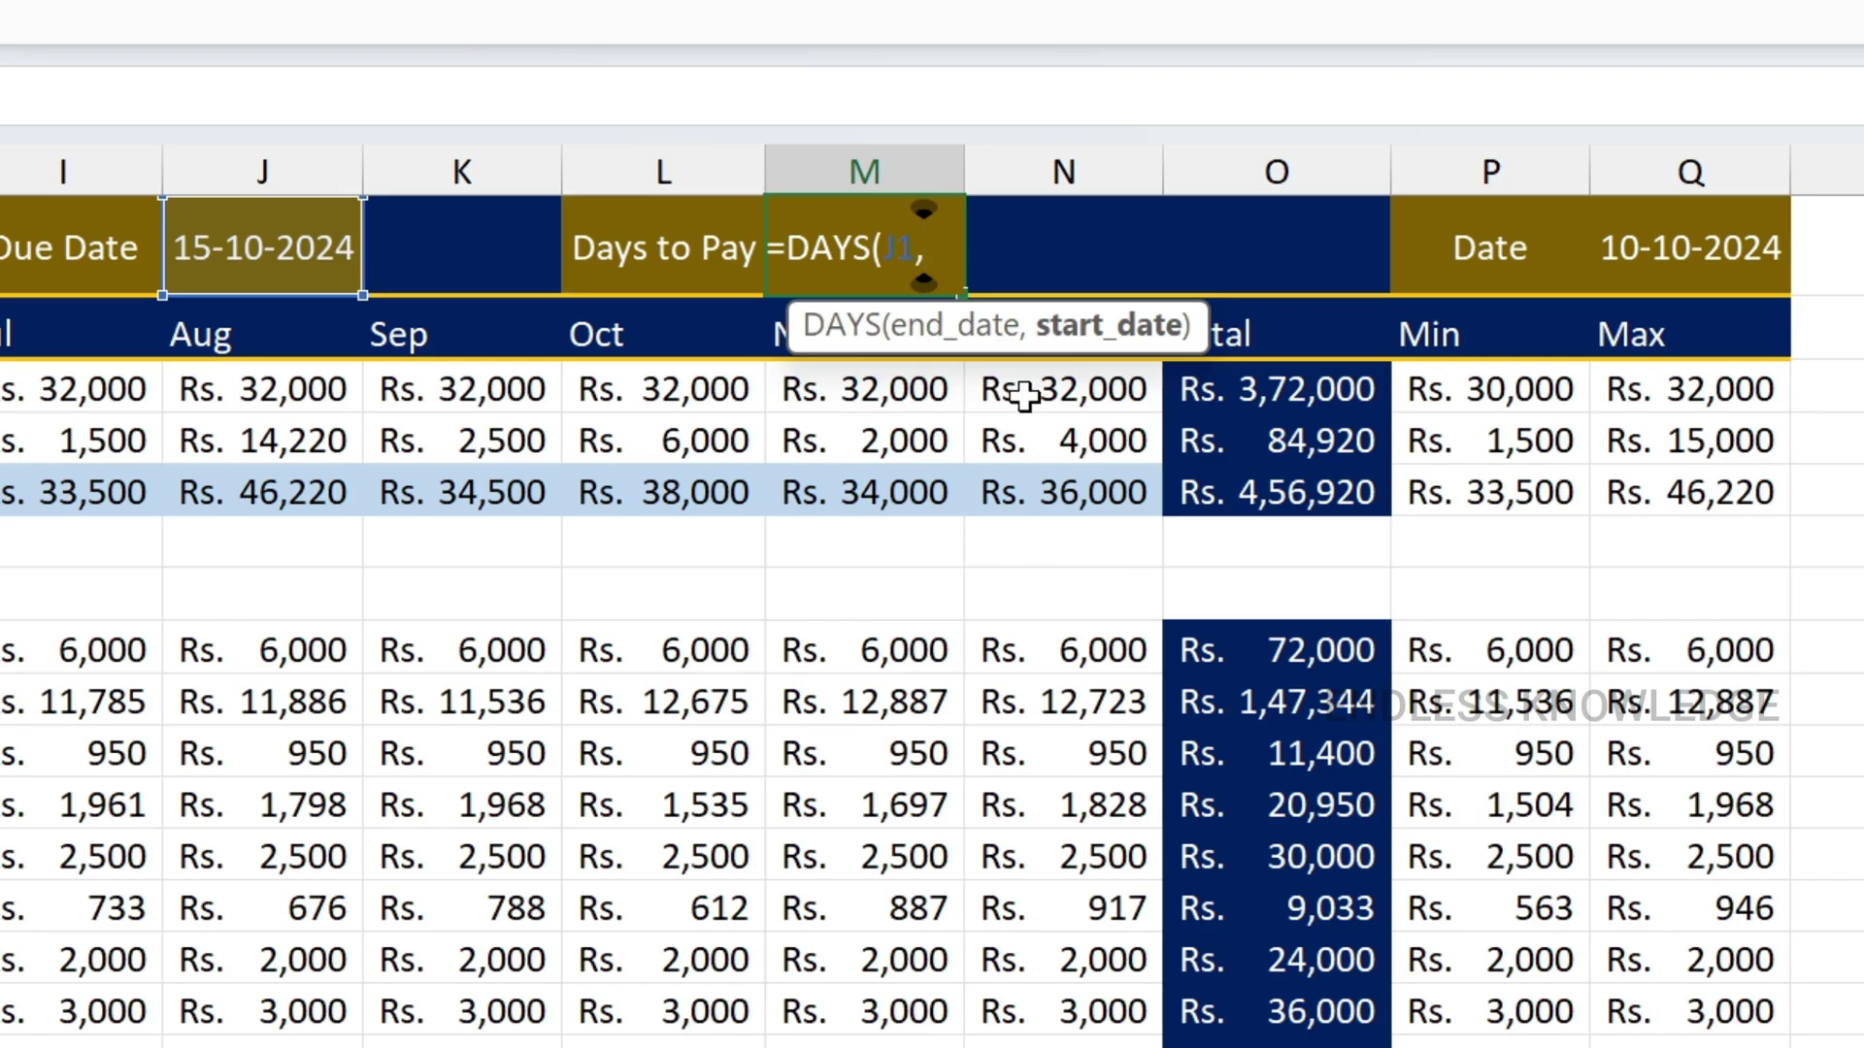
click(1664, 257)
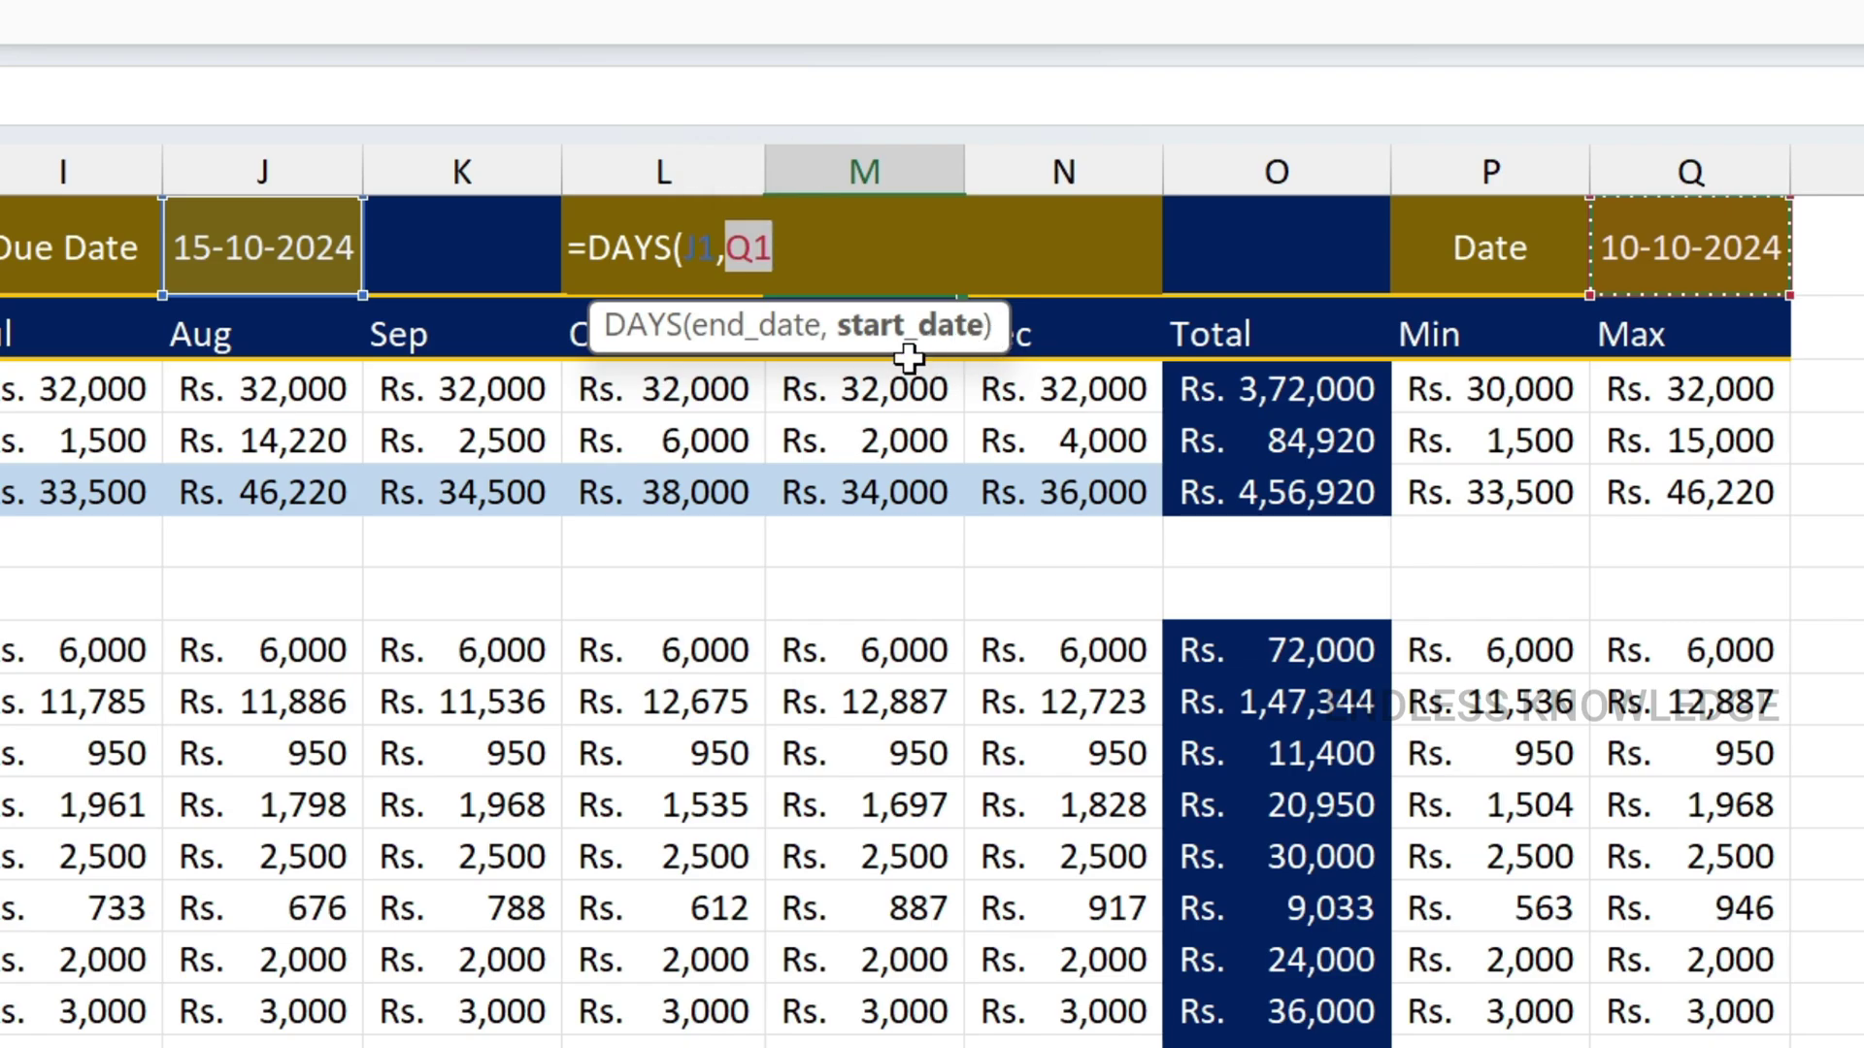
text())
key(Return)
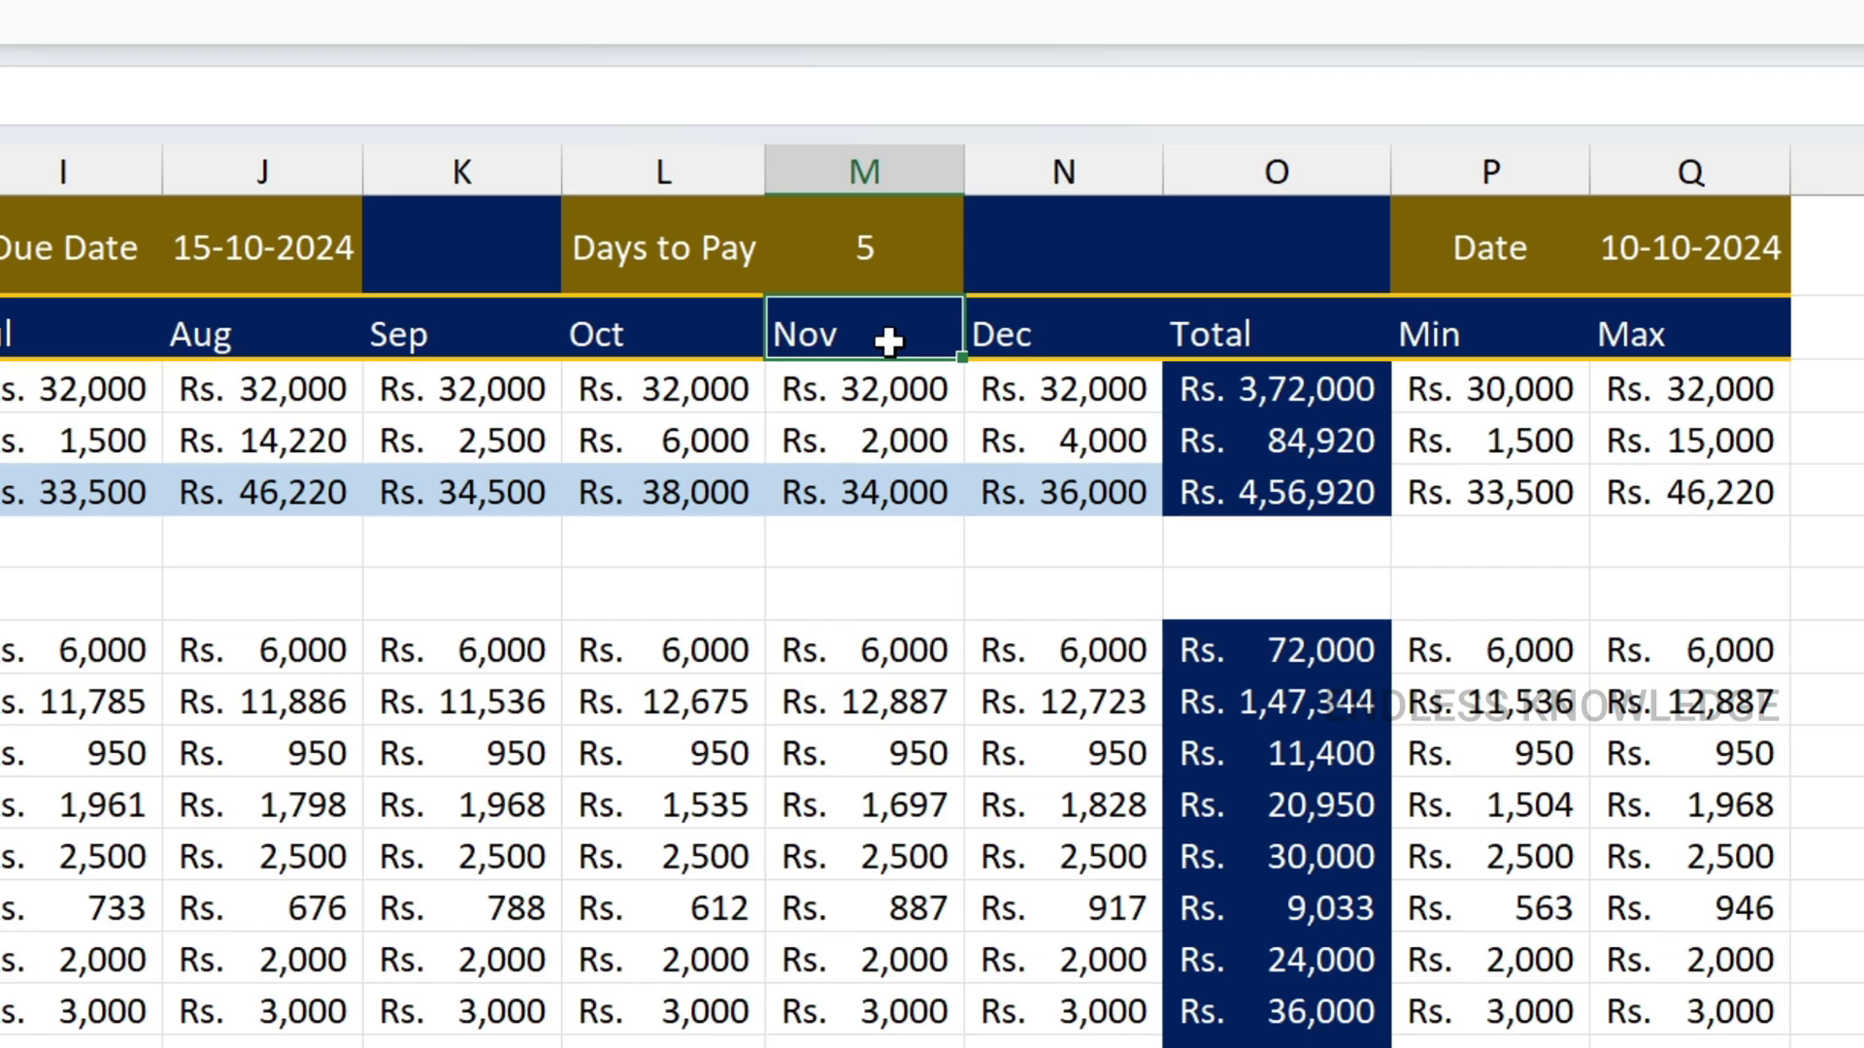
- Set the Days to Pay formula in M1 to =NETWORKDAYS(Q1,J1), without a holidays argument
click(894, 270)
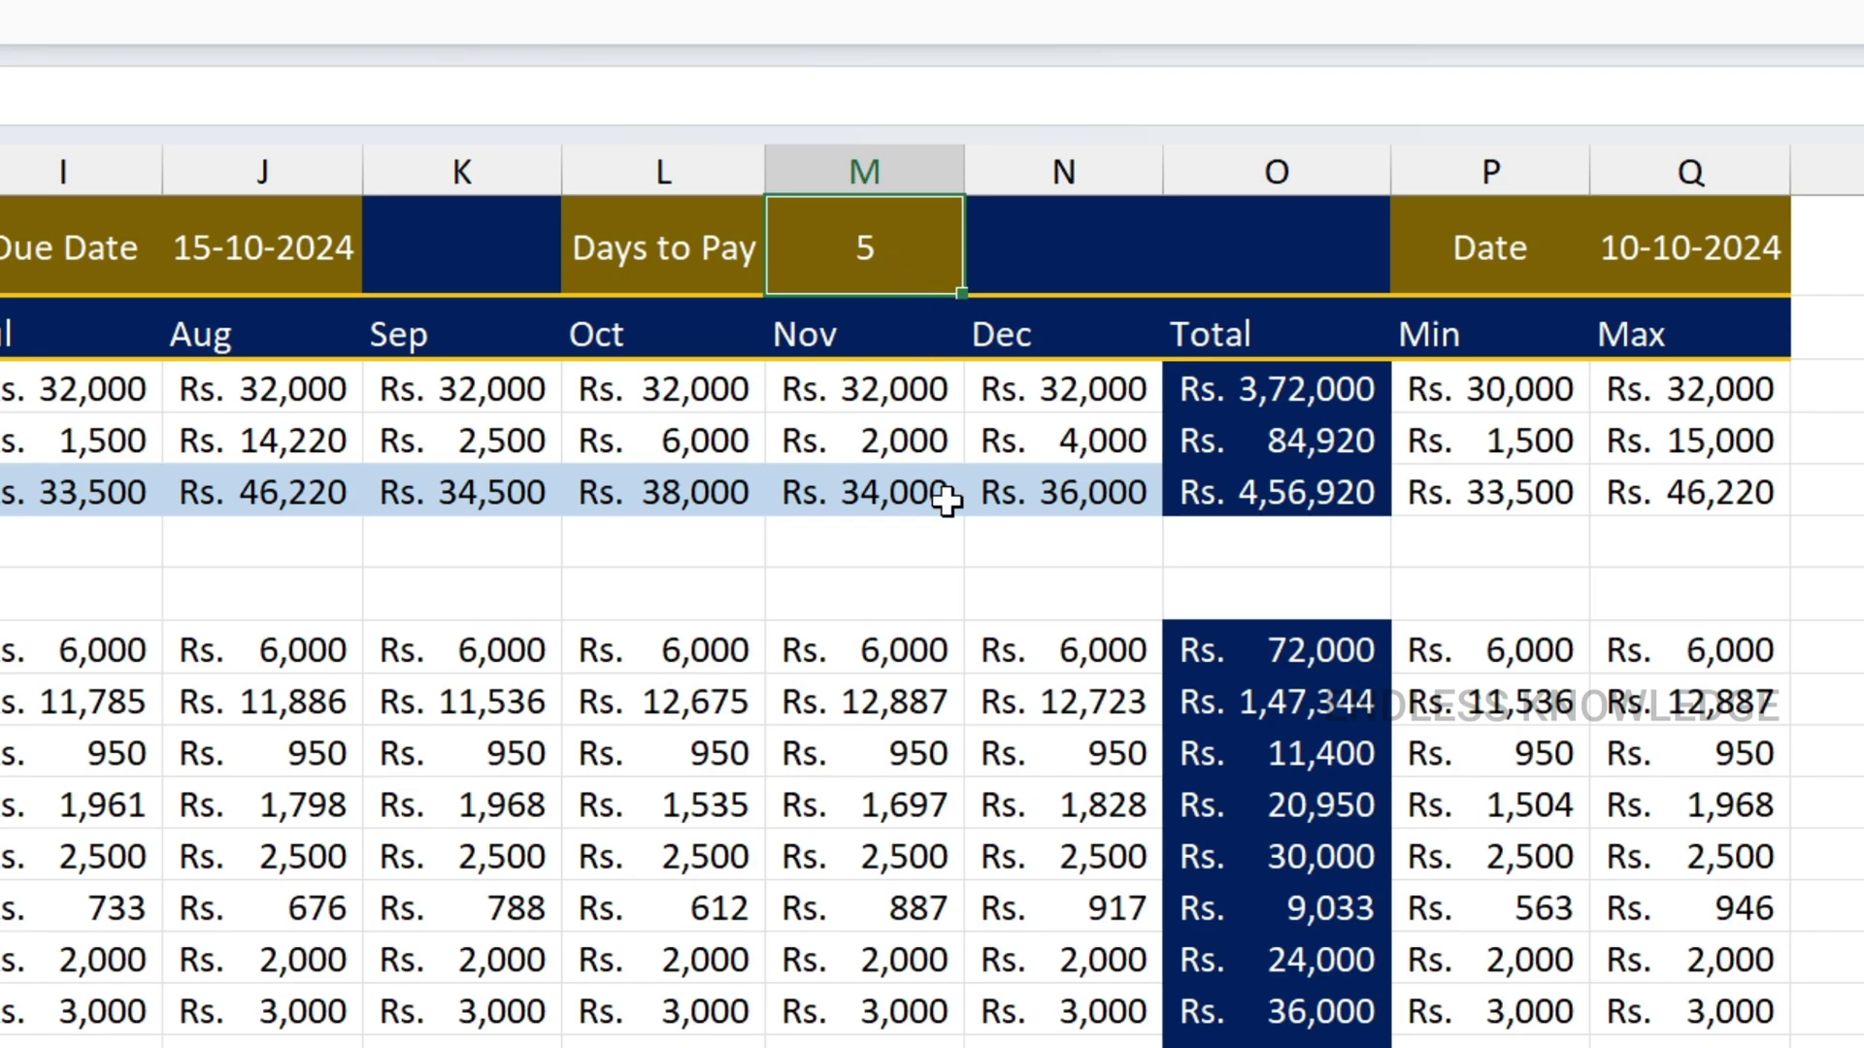
text(=)
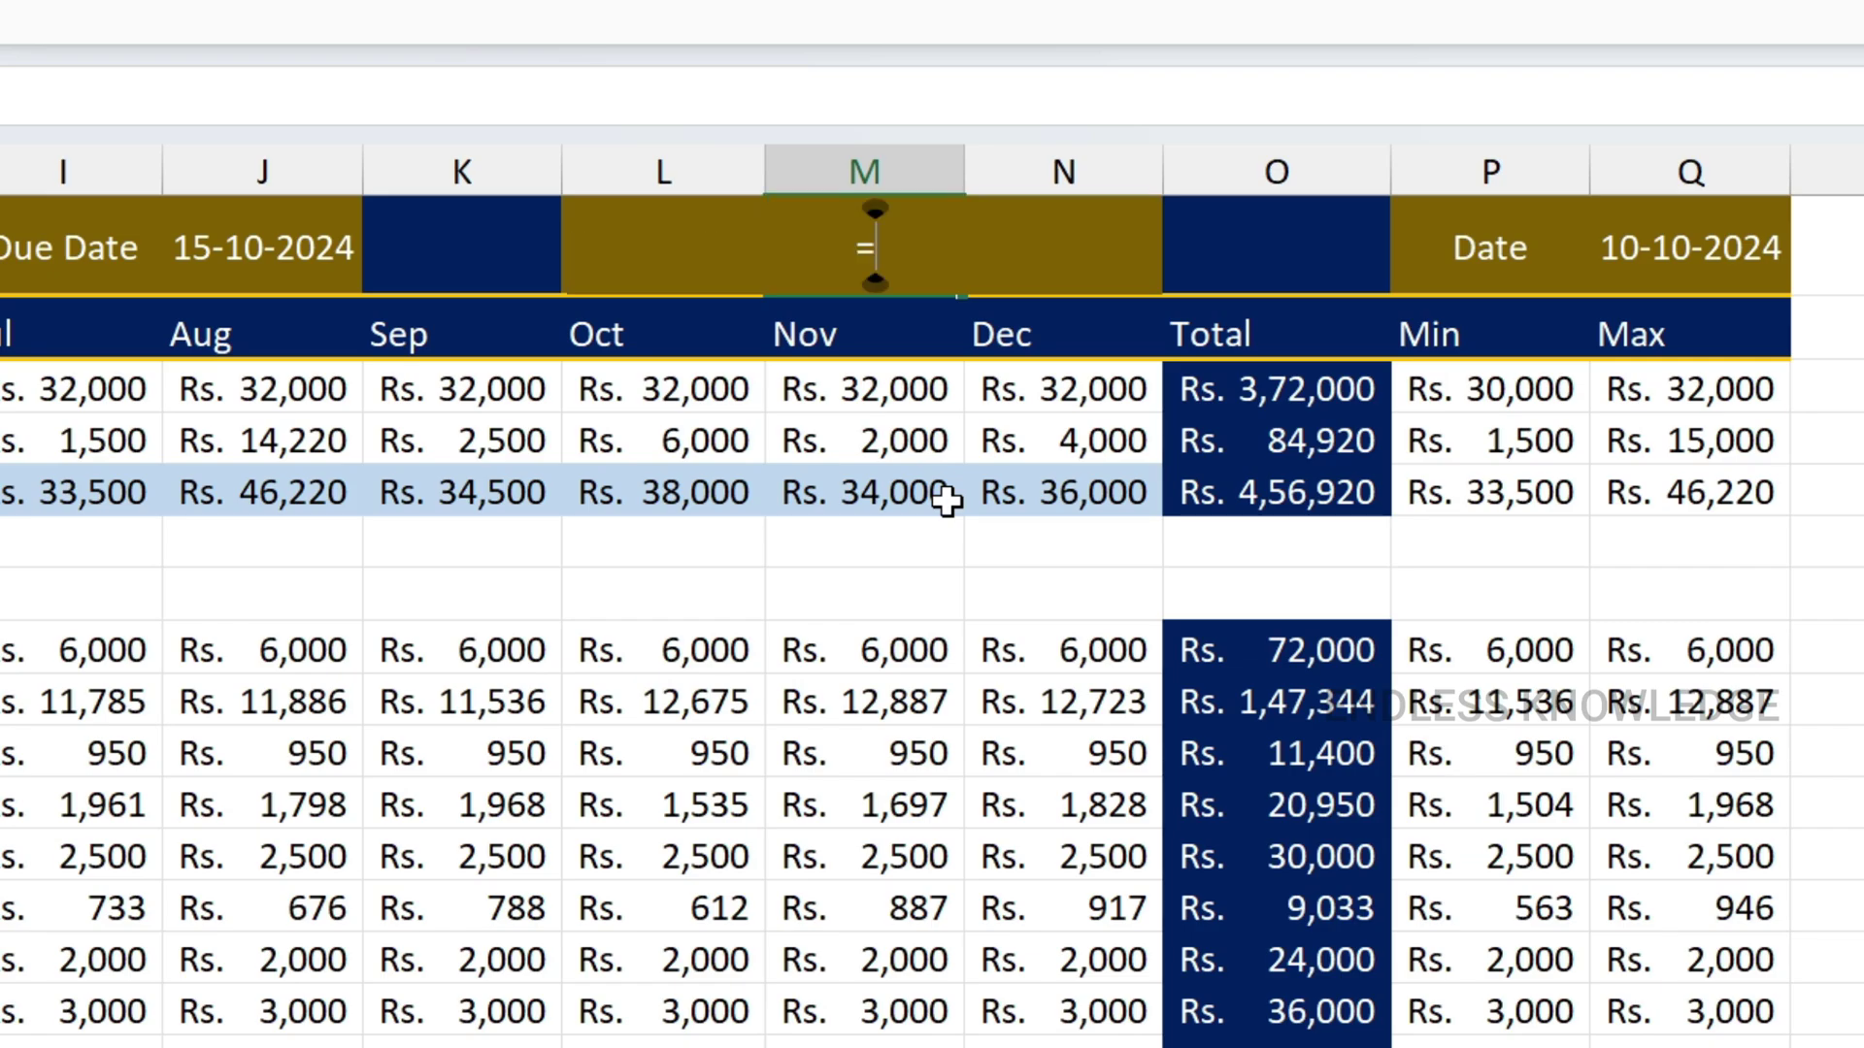
text(ne)
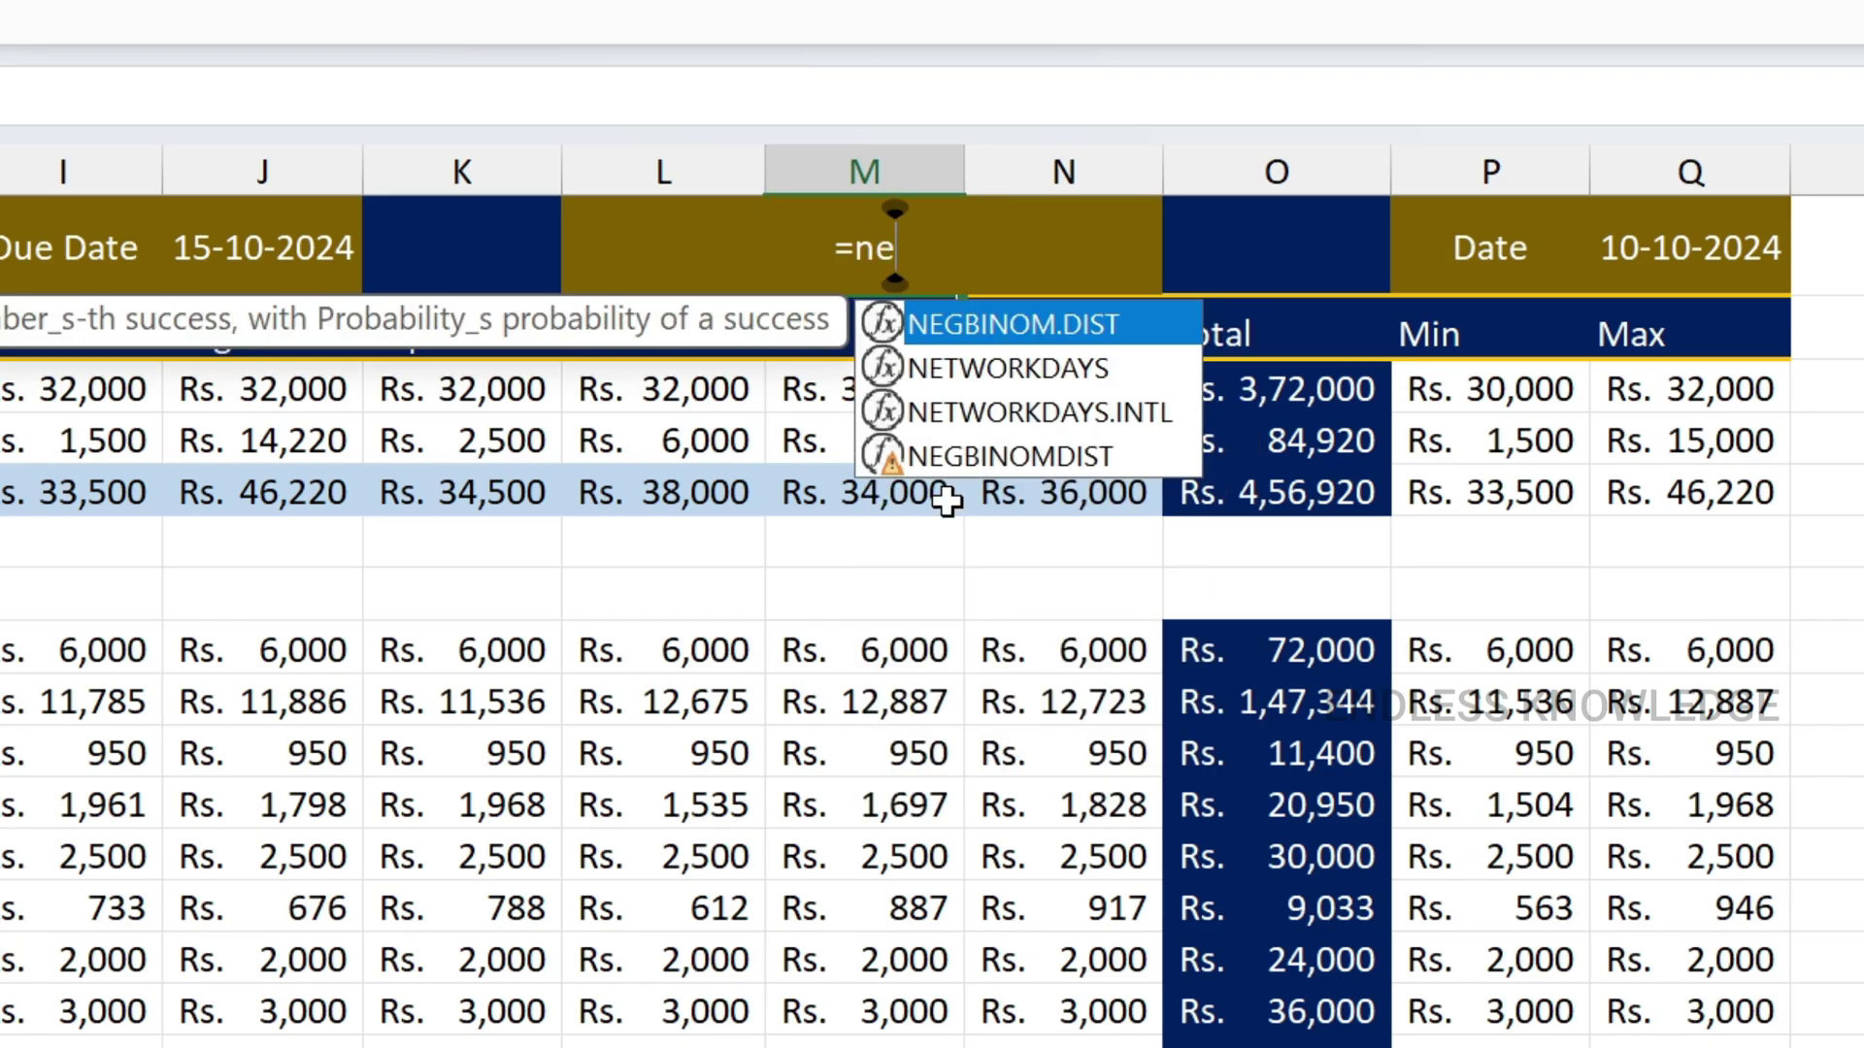
key(Down)
key(Tab)
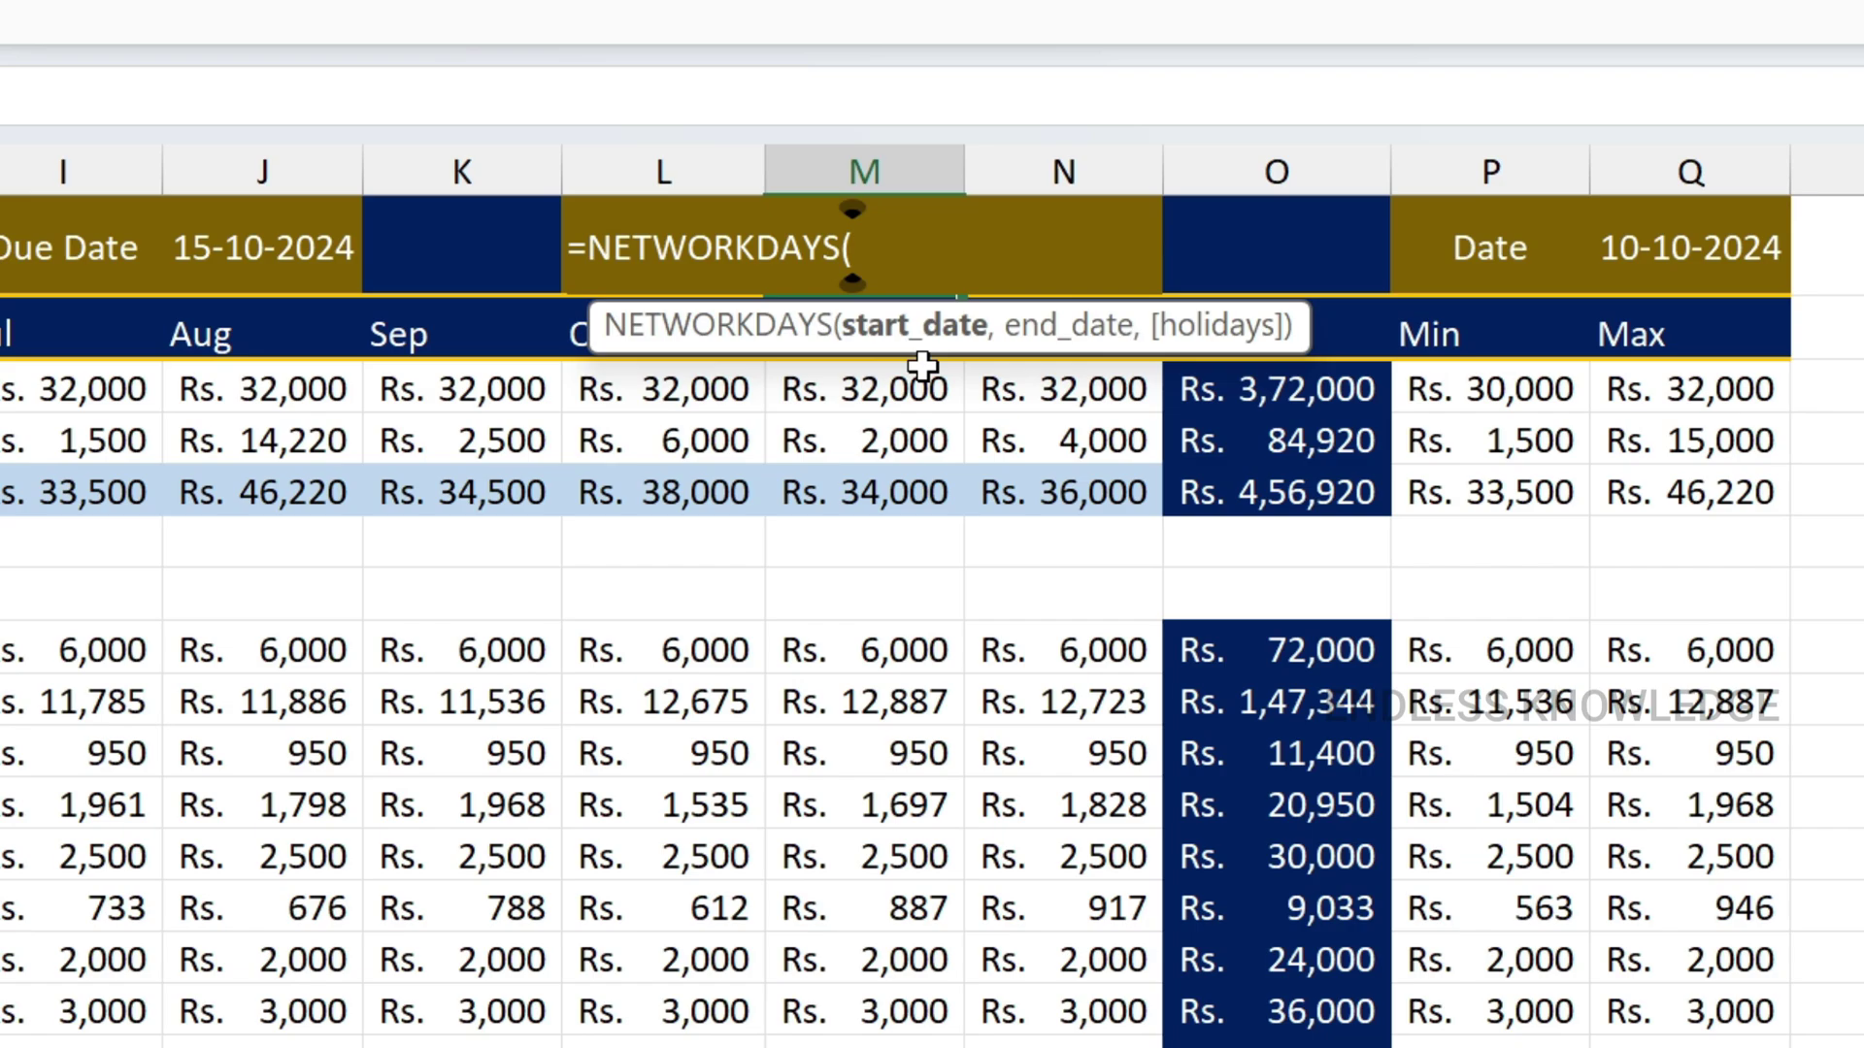
click(1723, 250)
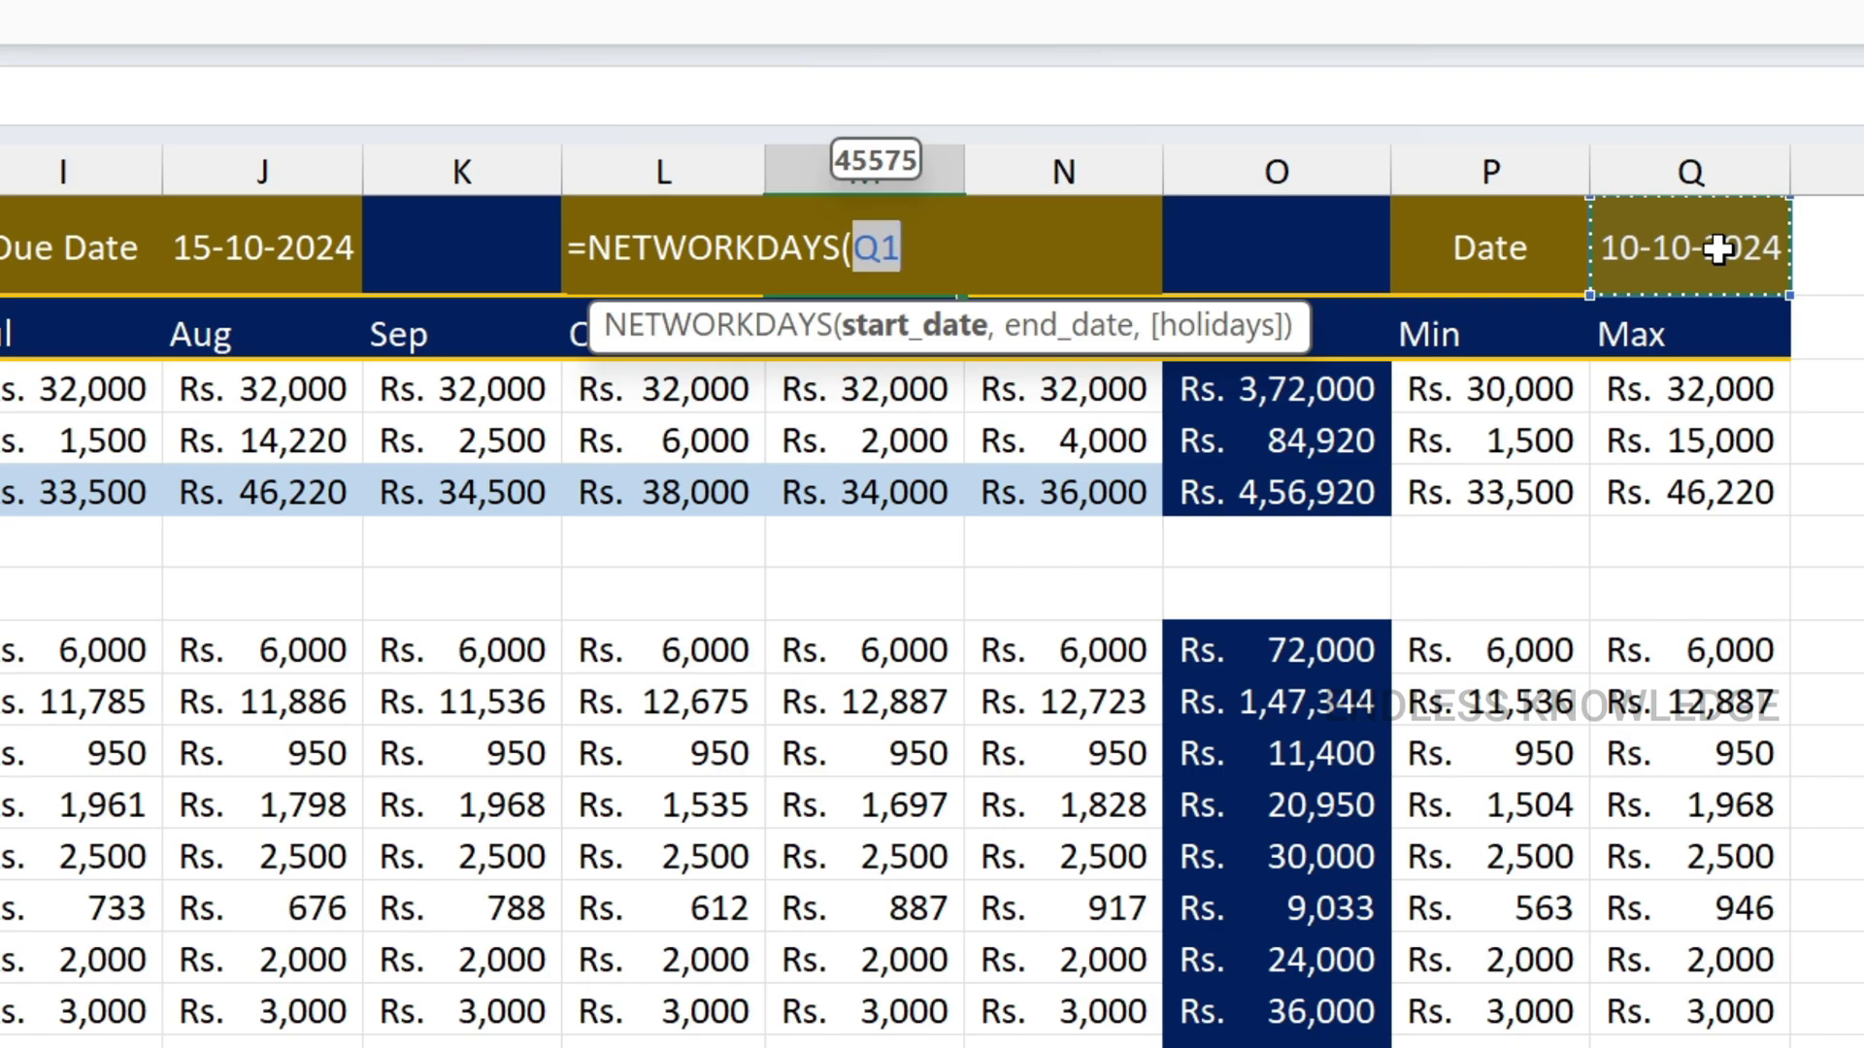
text(,)
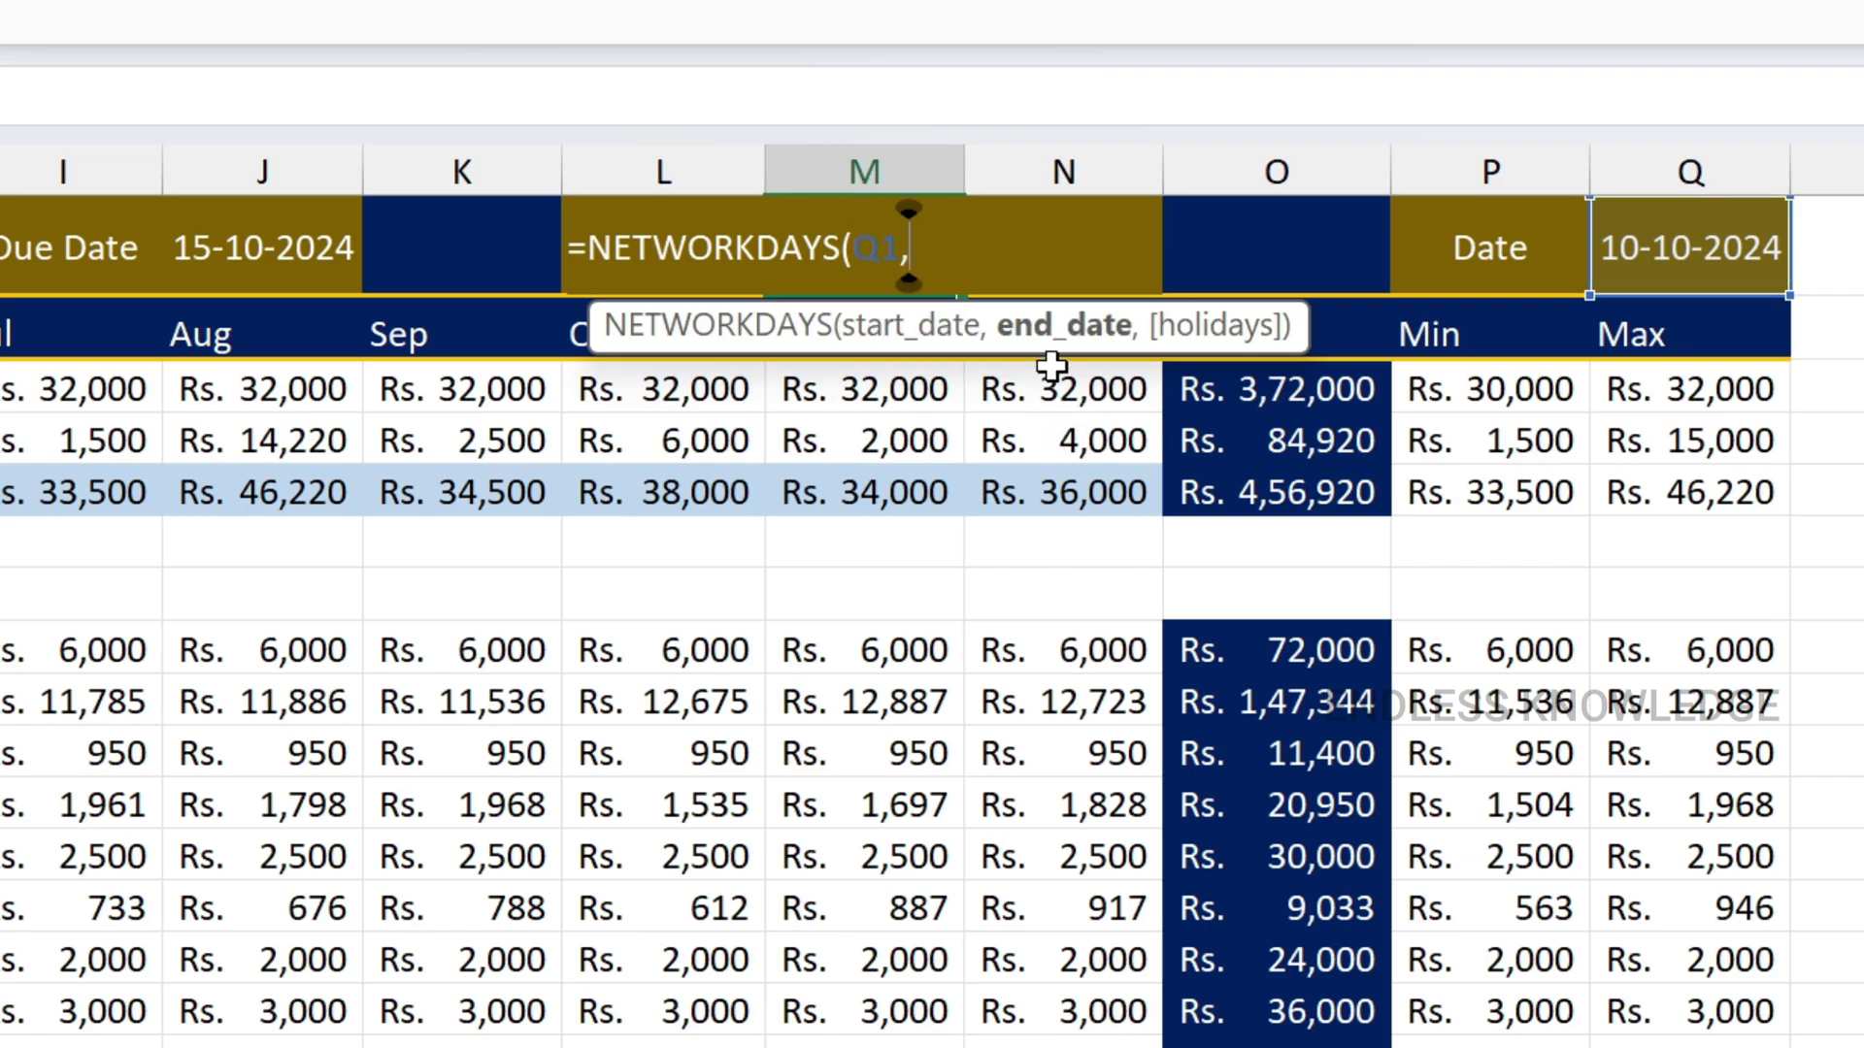
click(286, 277)
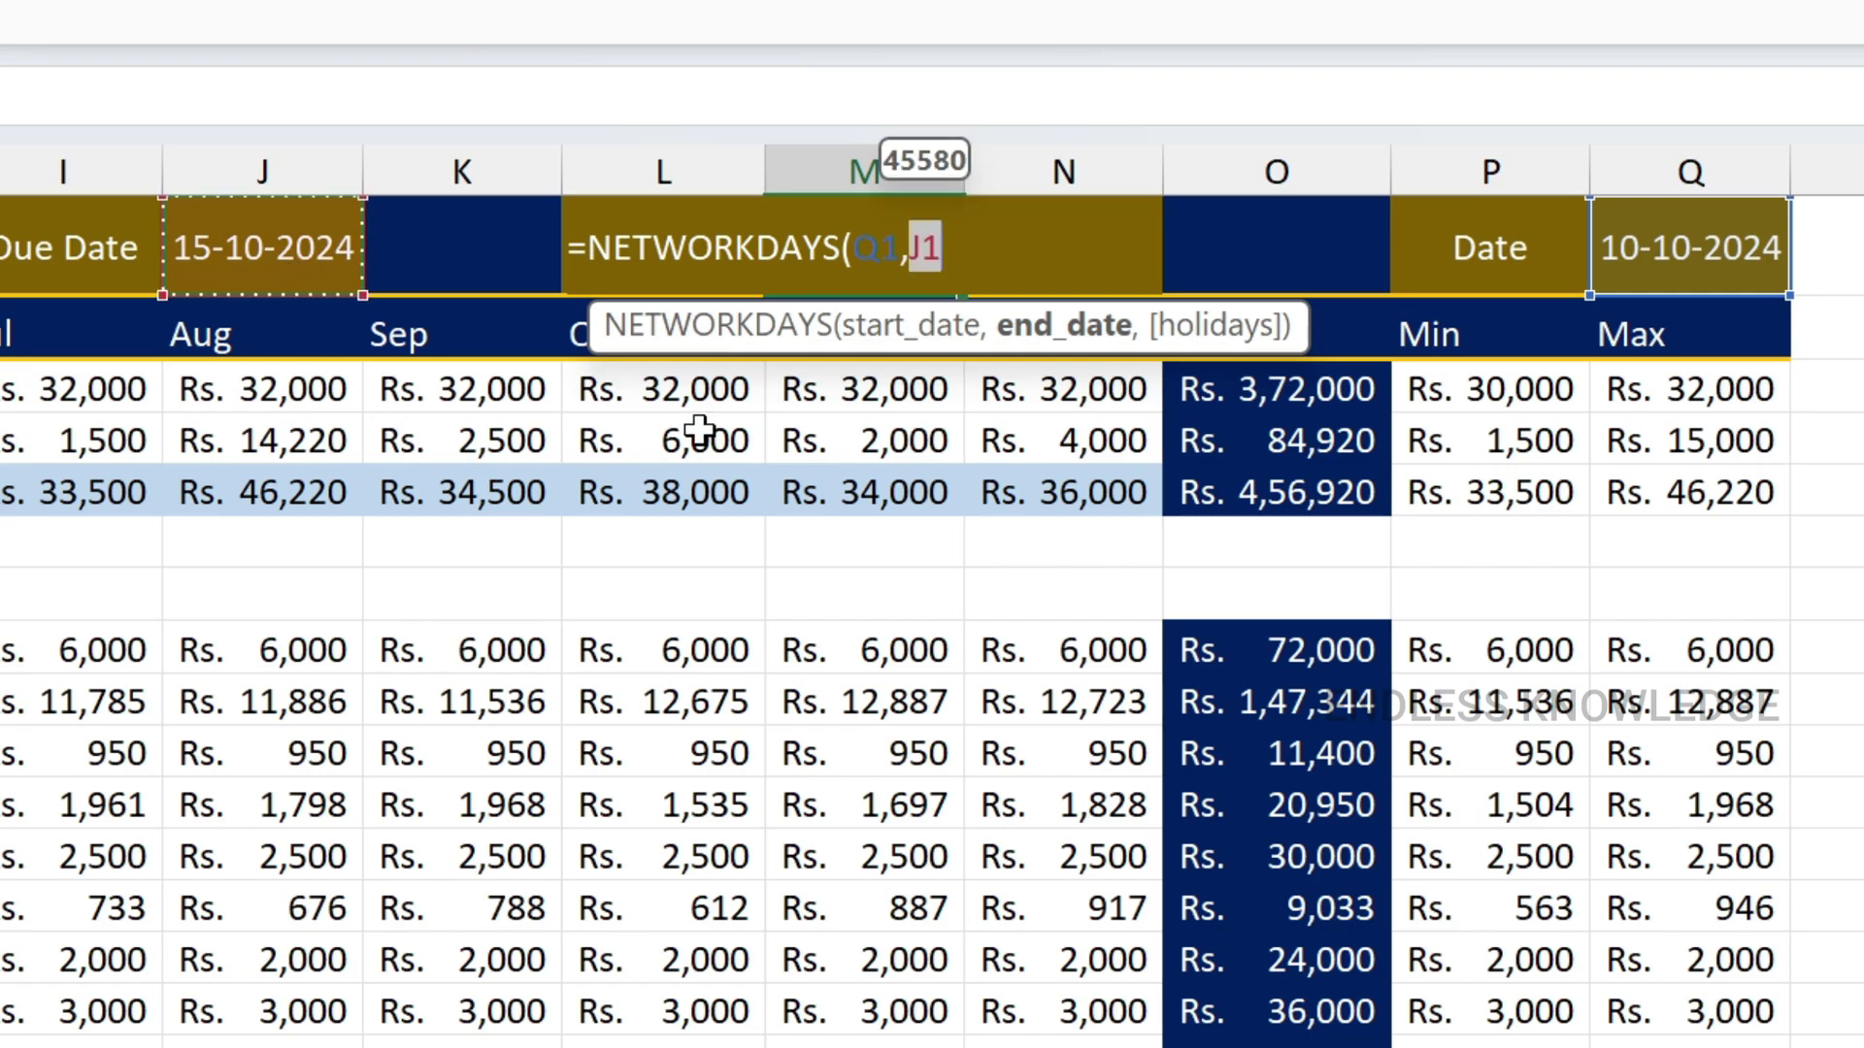
text(,)
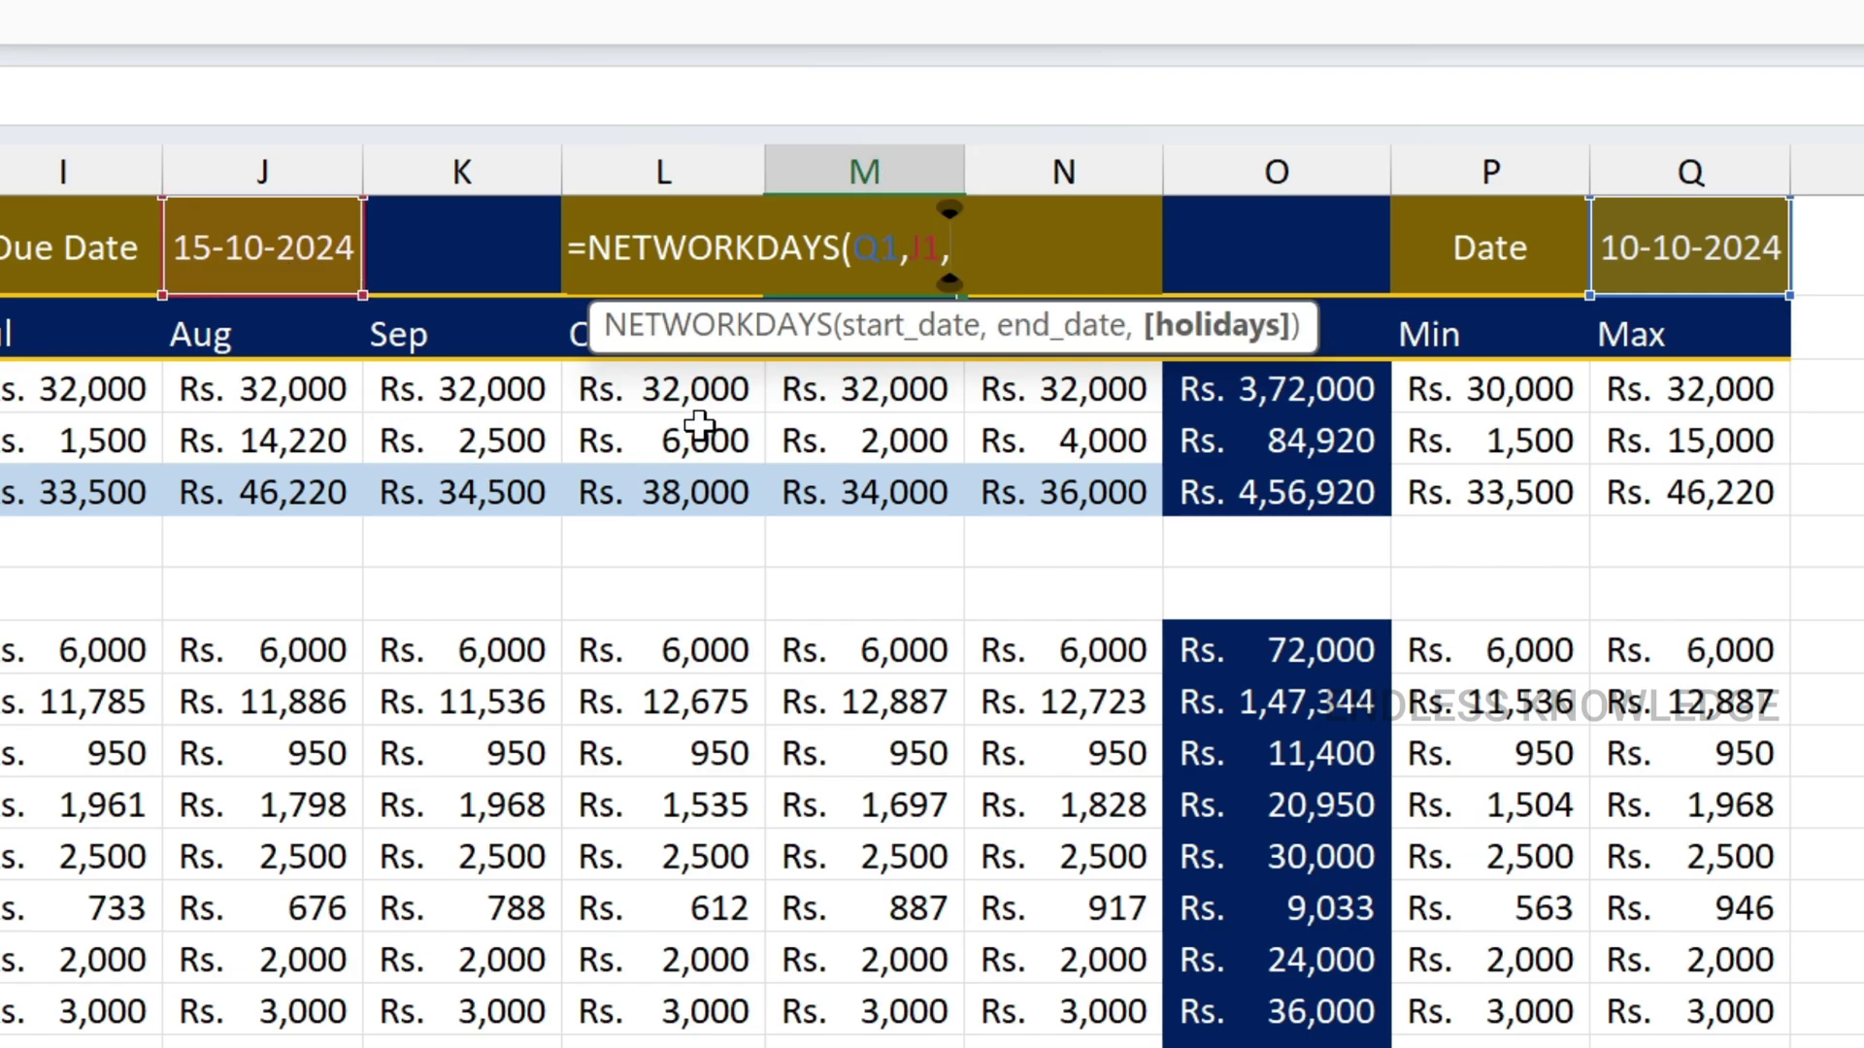
key(BackSpace)
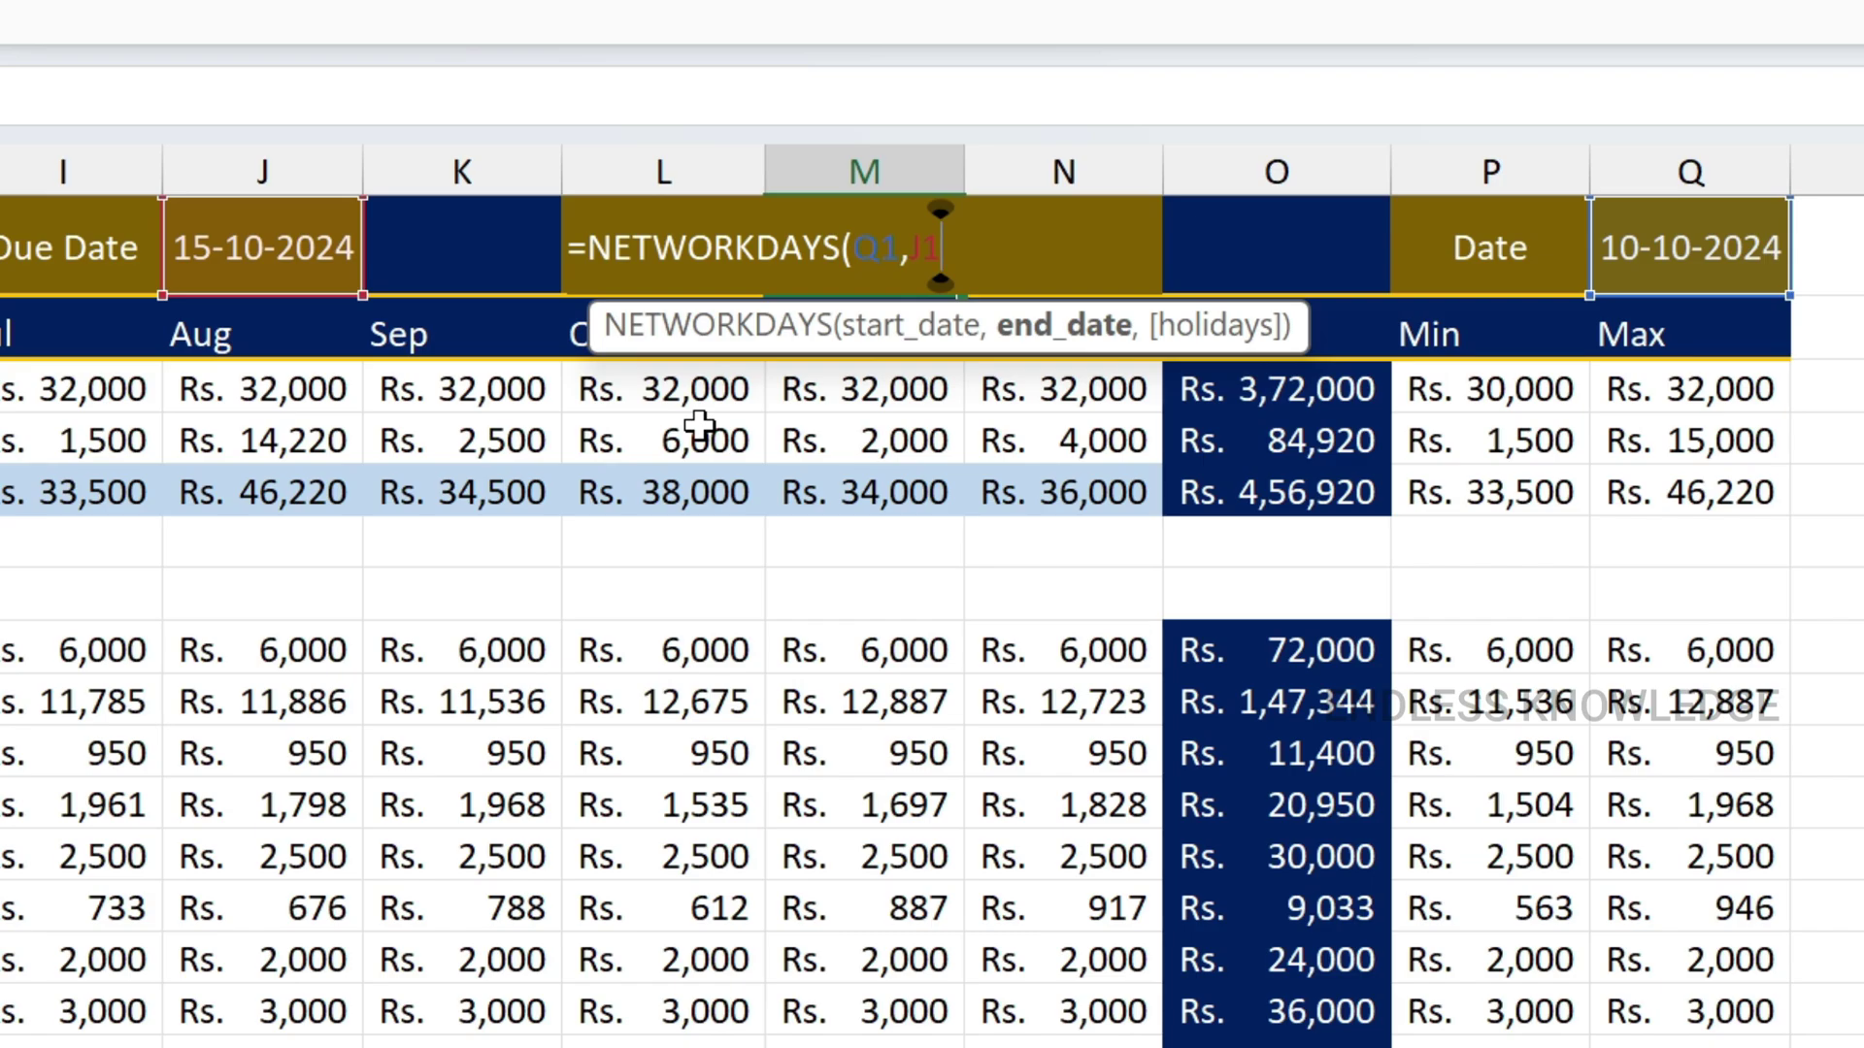
text())
key(Return)
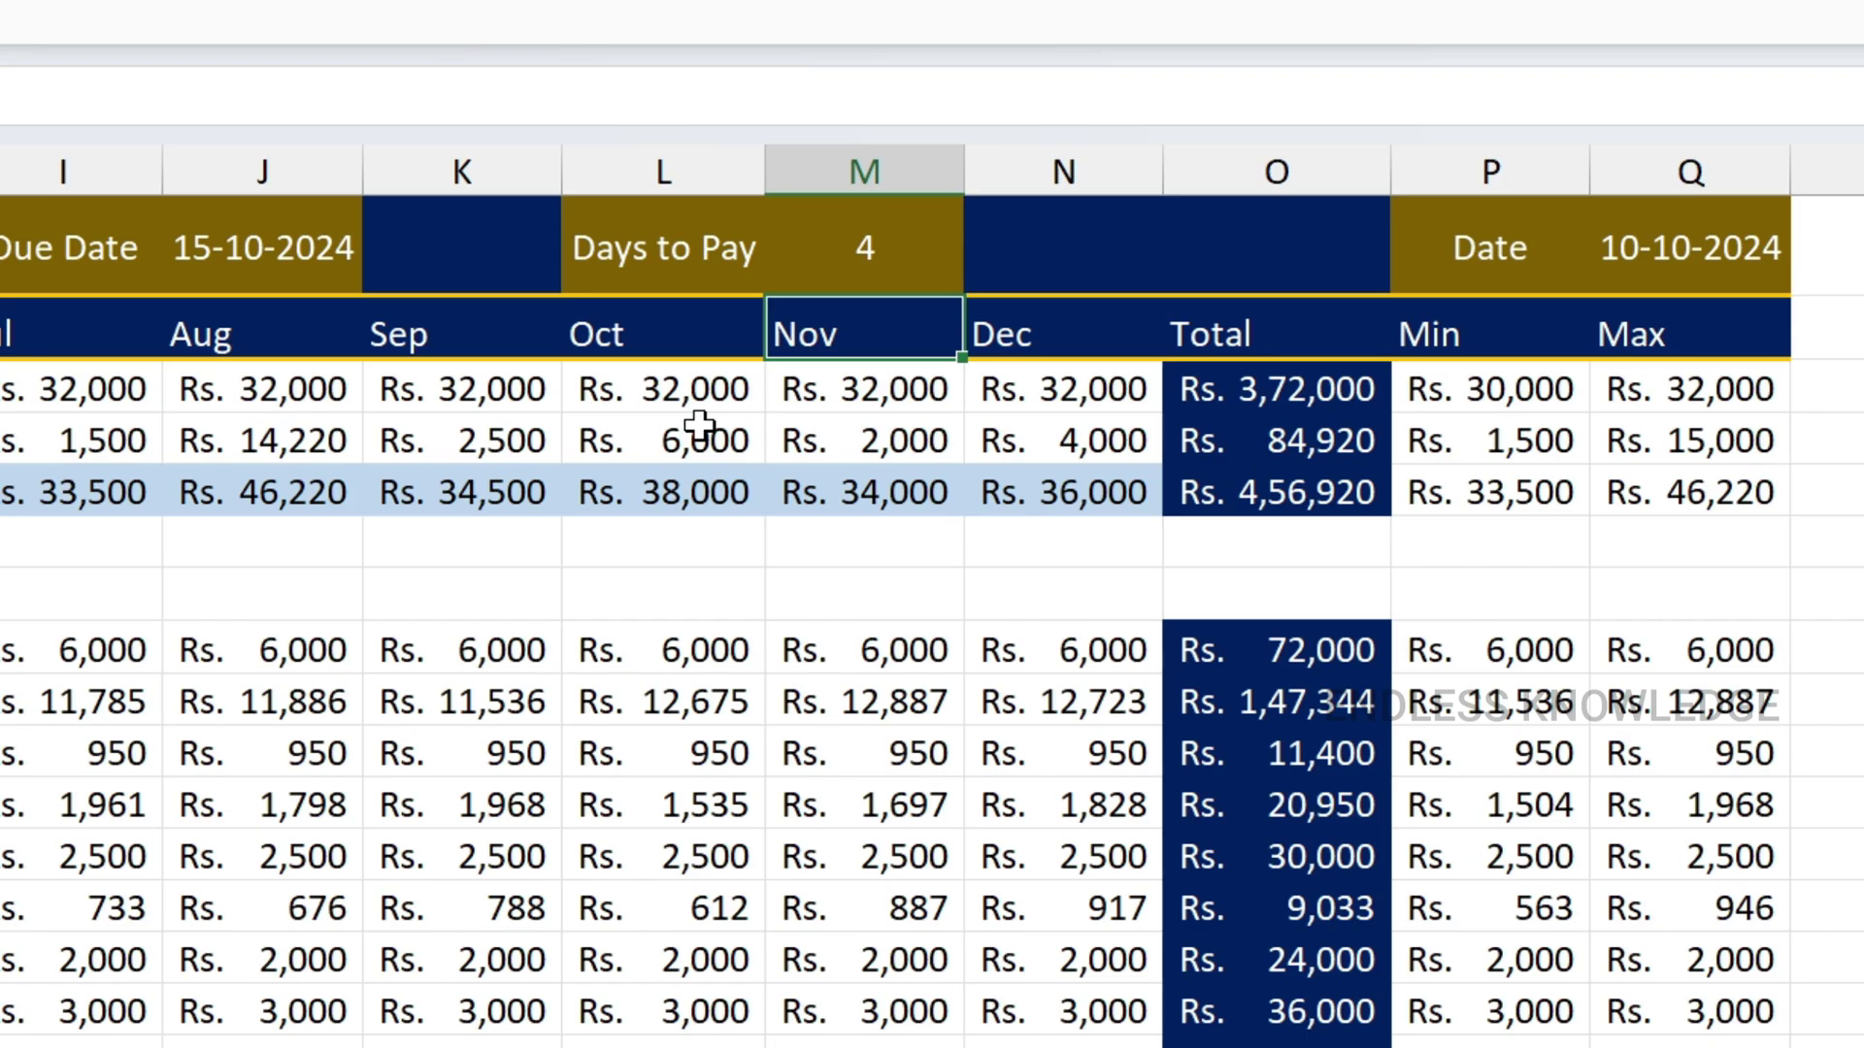
- Change the header Date in Q1 to 07-10-2024 and check the Days to Pay value in M1
click(1640, 267)
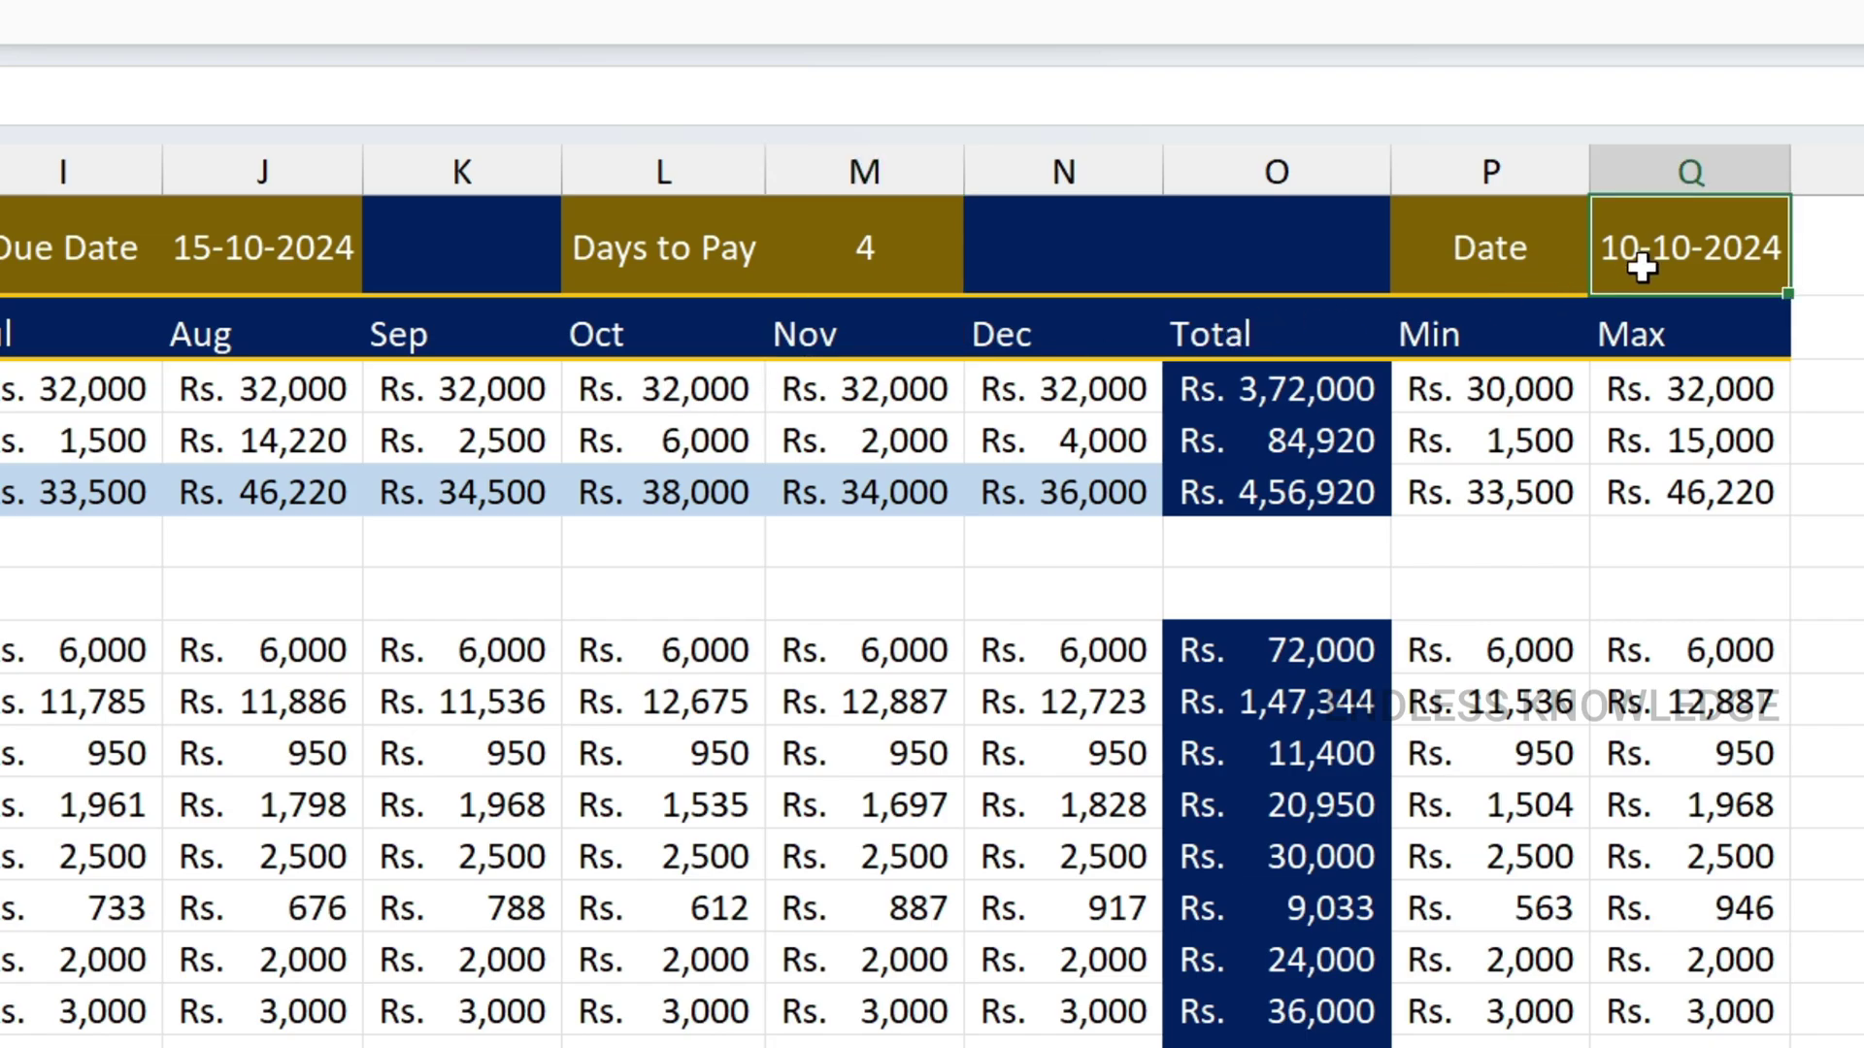
double_click(1640, 267)
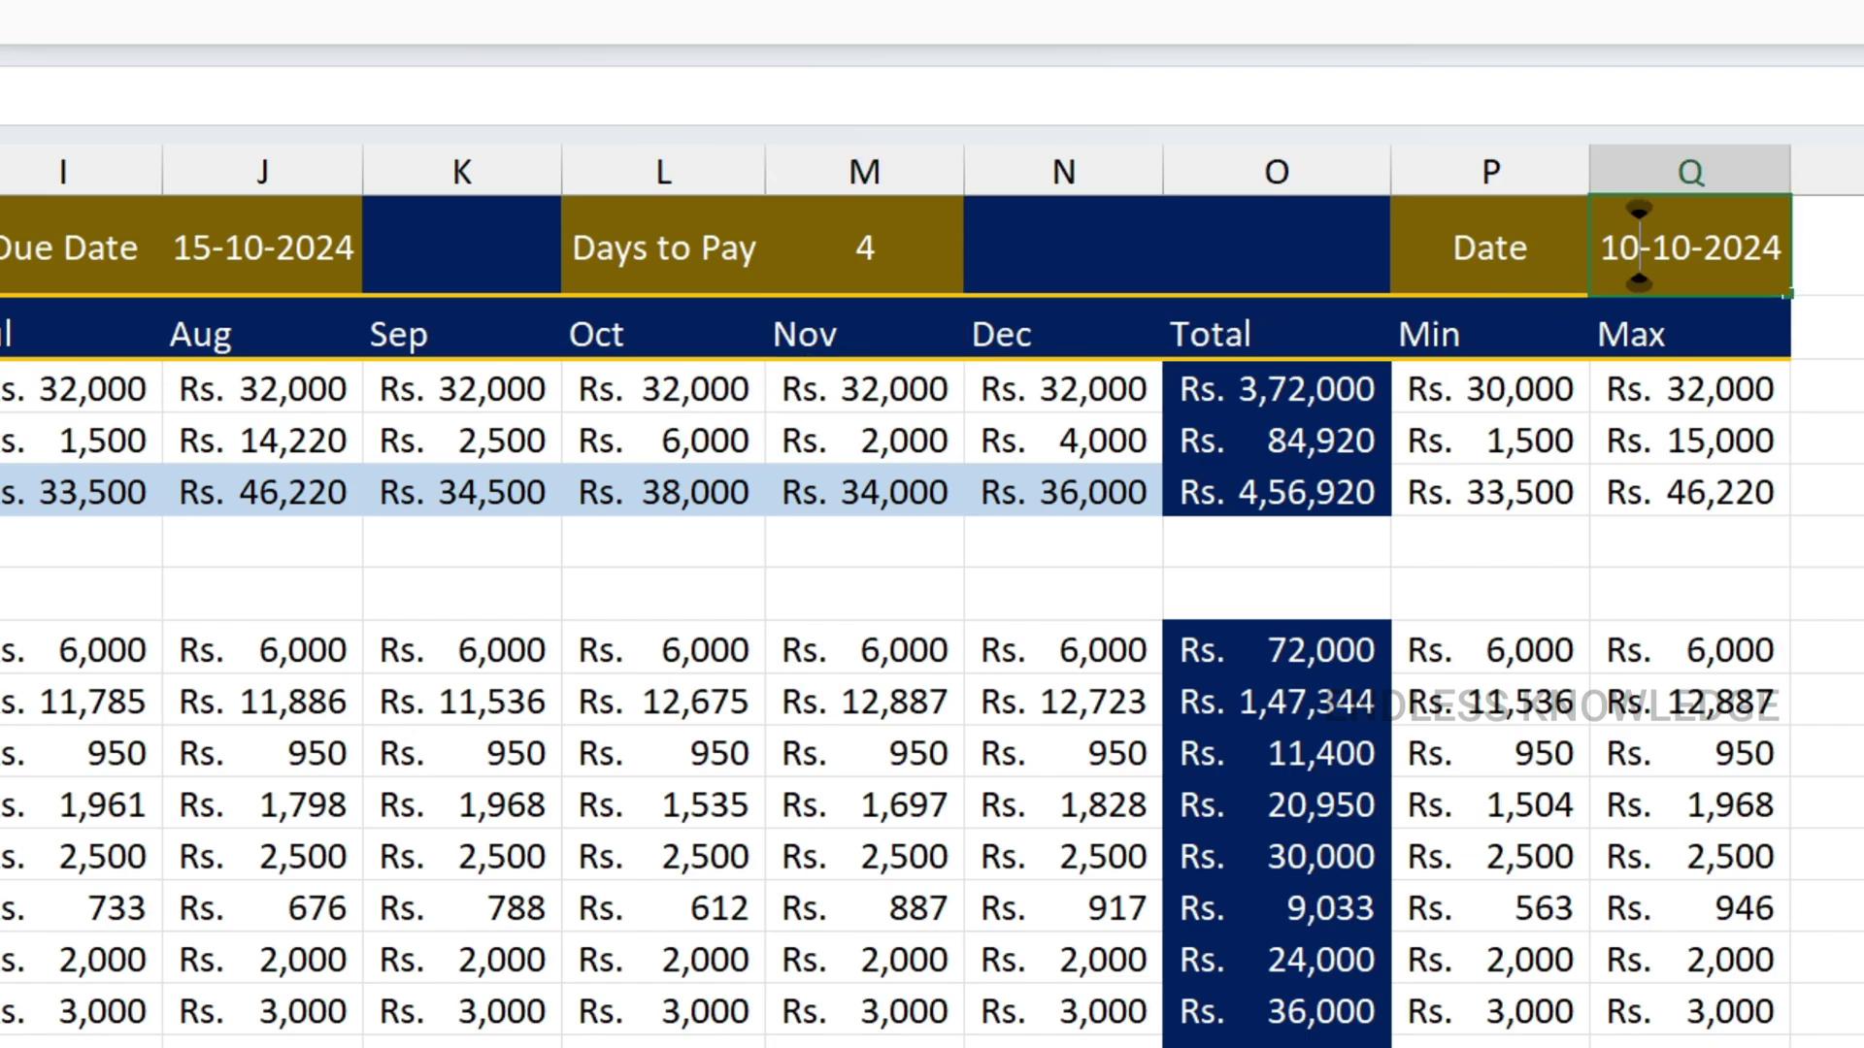
double_click(1638, 248)
text(07)
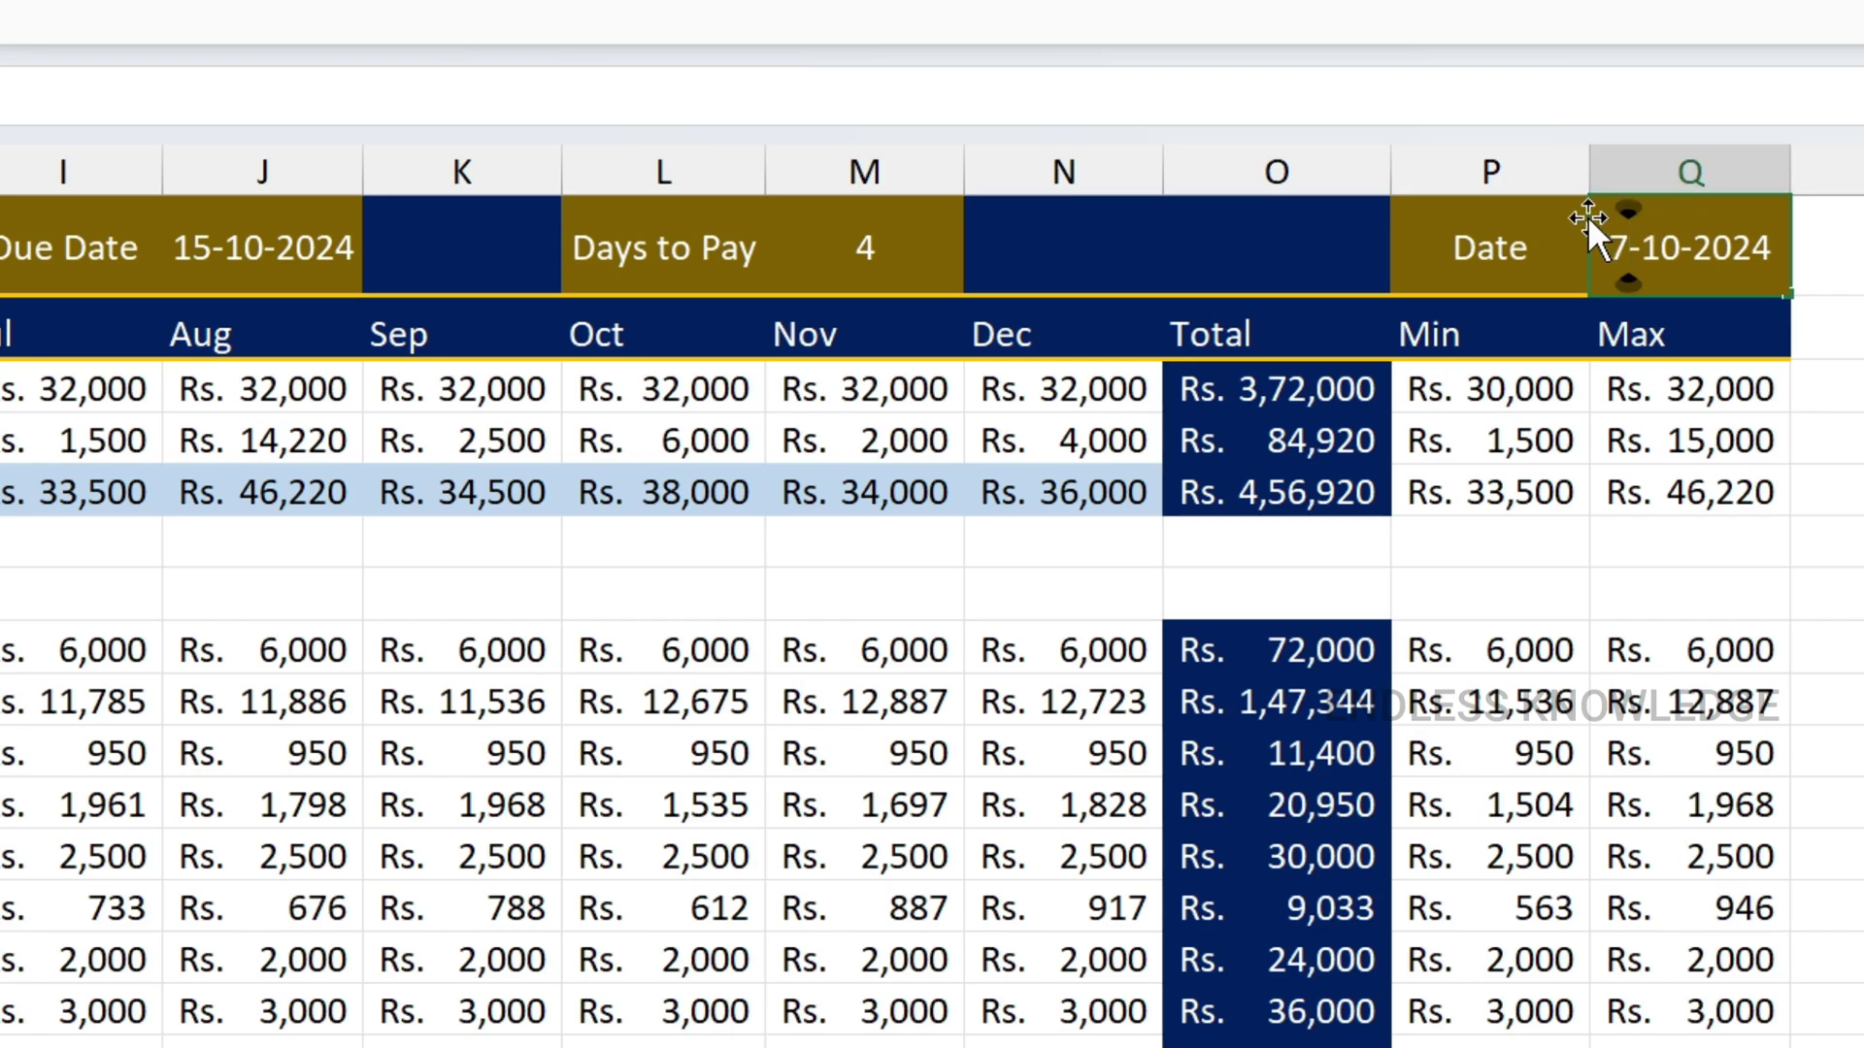
key(Return)
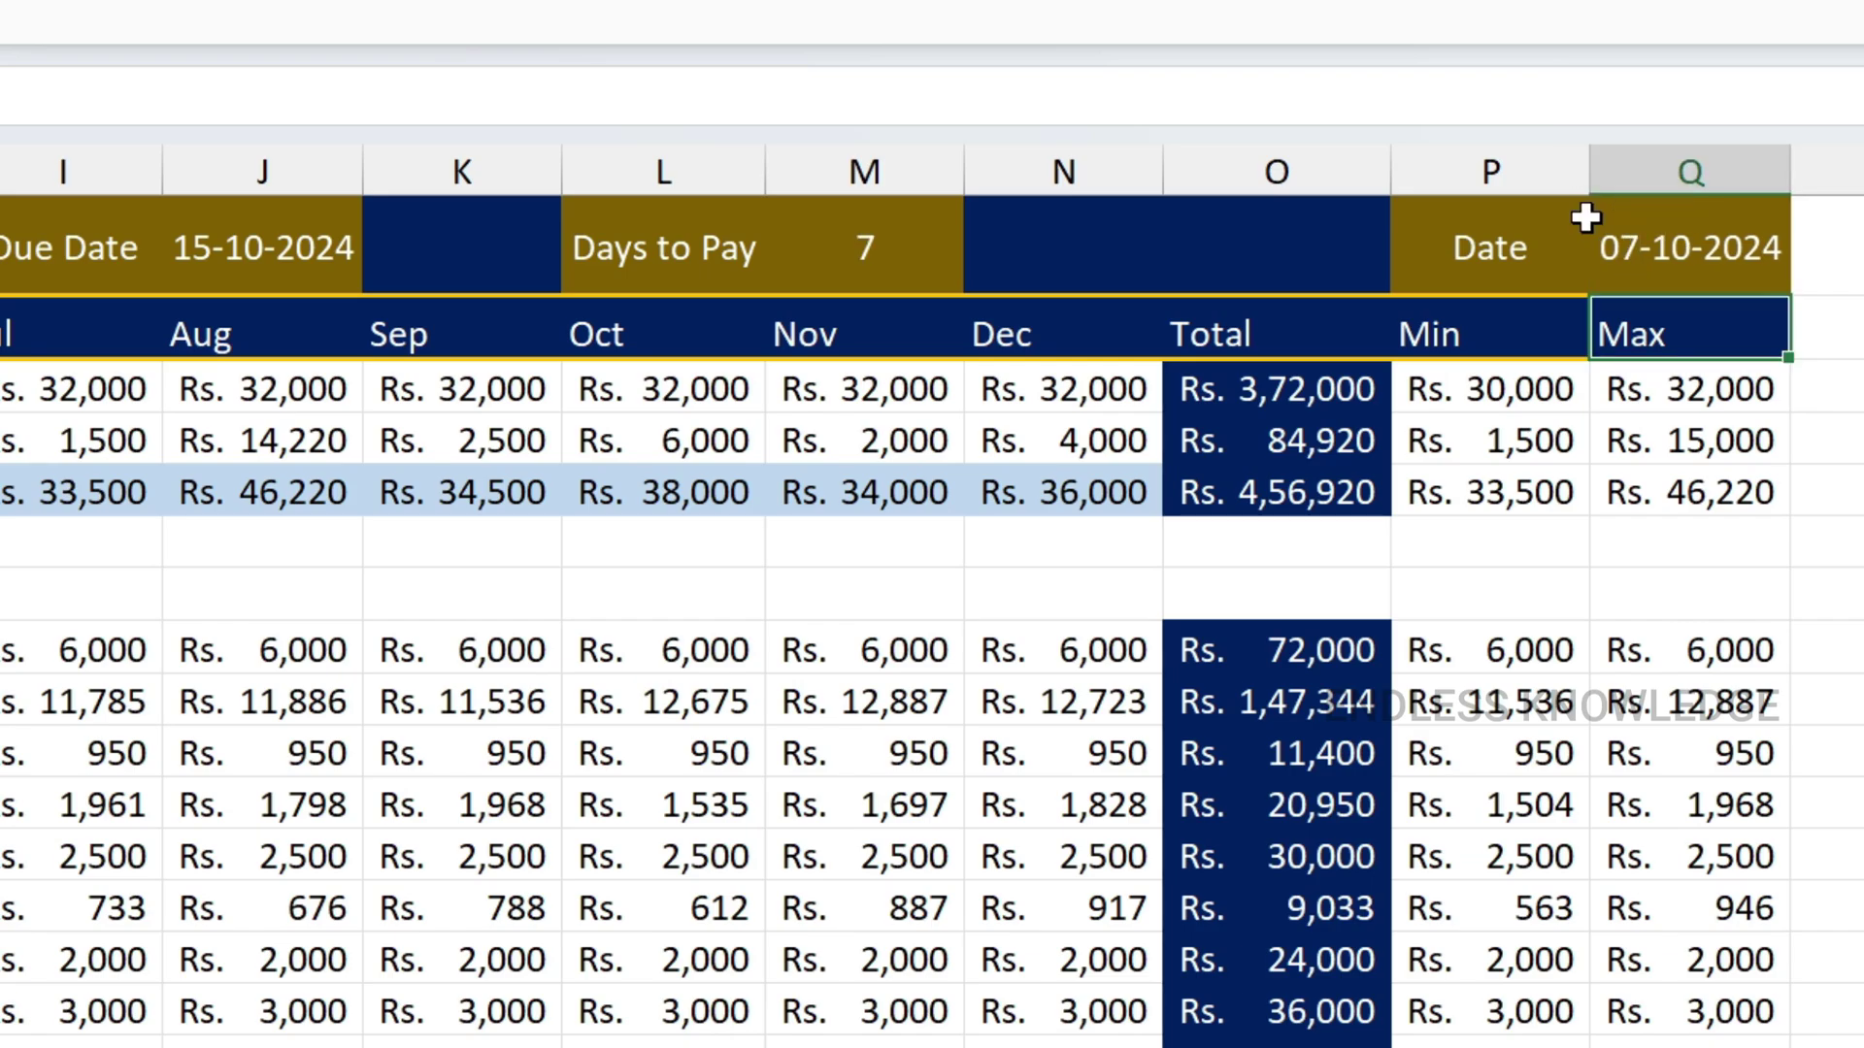
click(866, 255)
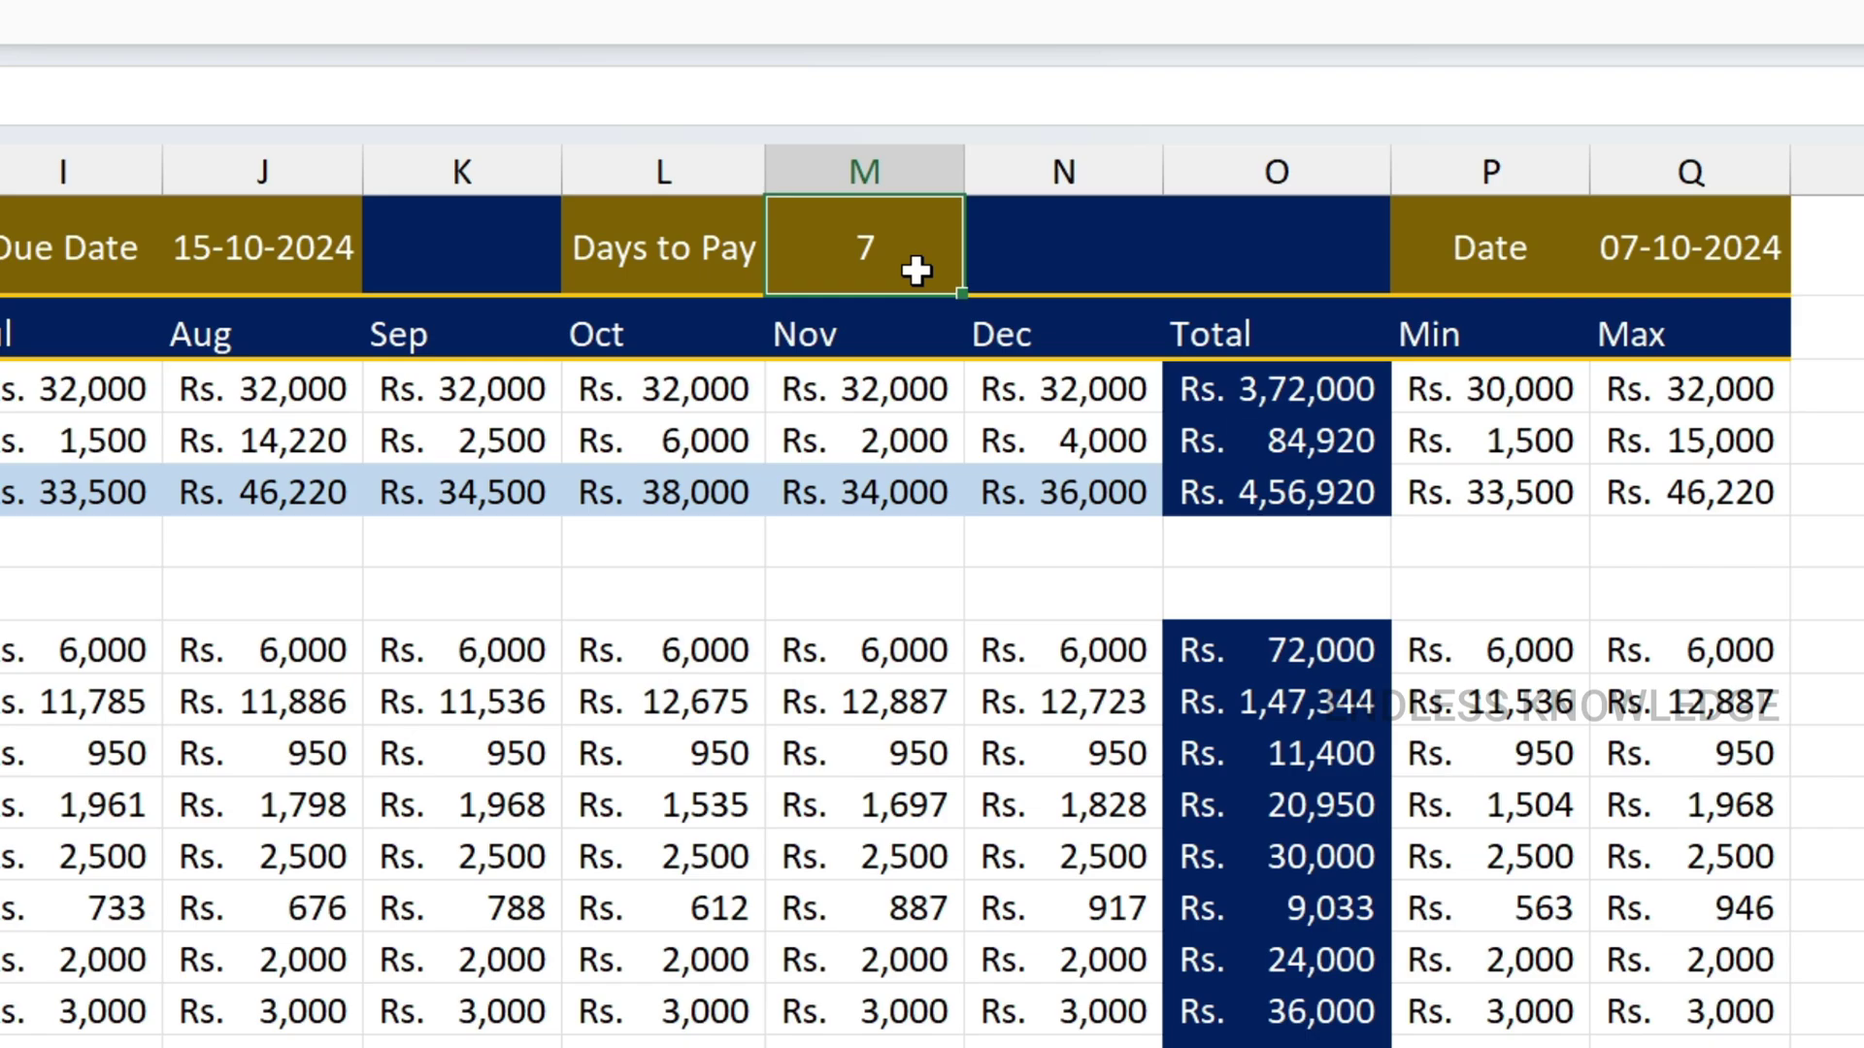
- Change the header Date in Q1 to 05-10-2024 and check the Days to Pay value in M1 again
click(1660, 250)
double_click(1640, 246)
key(shift+Home)
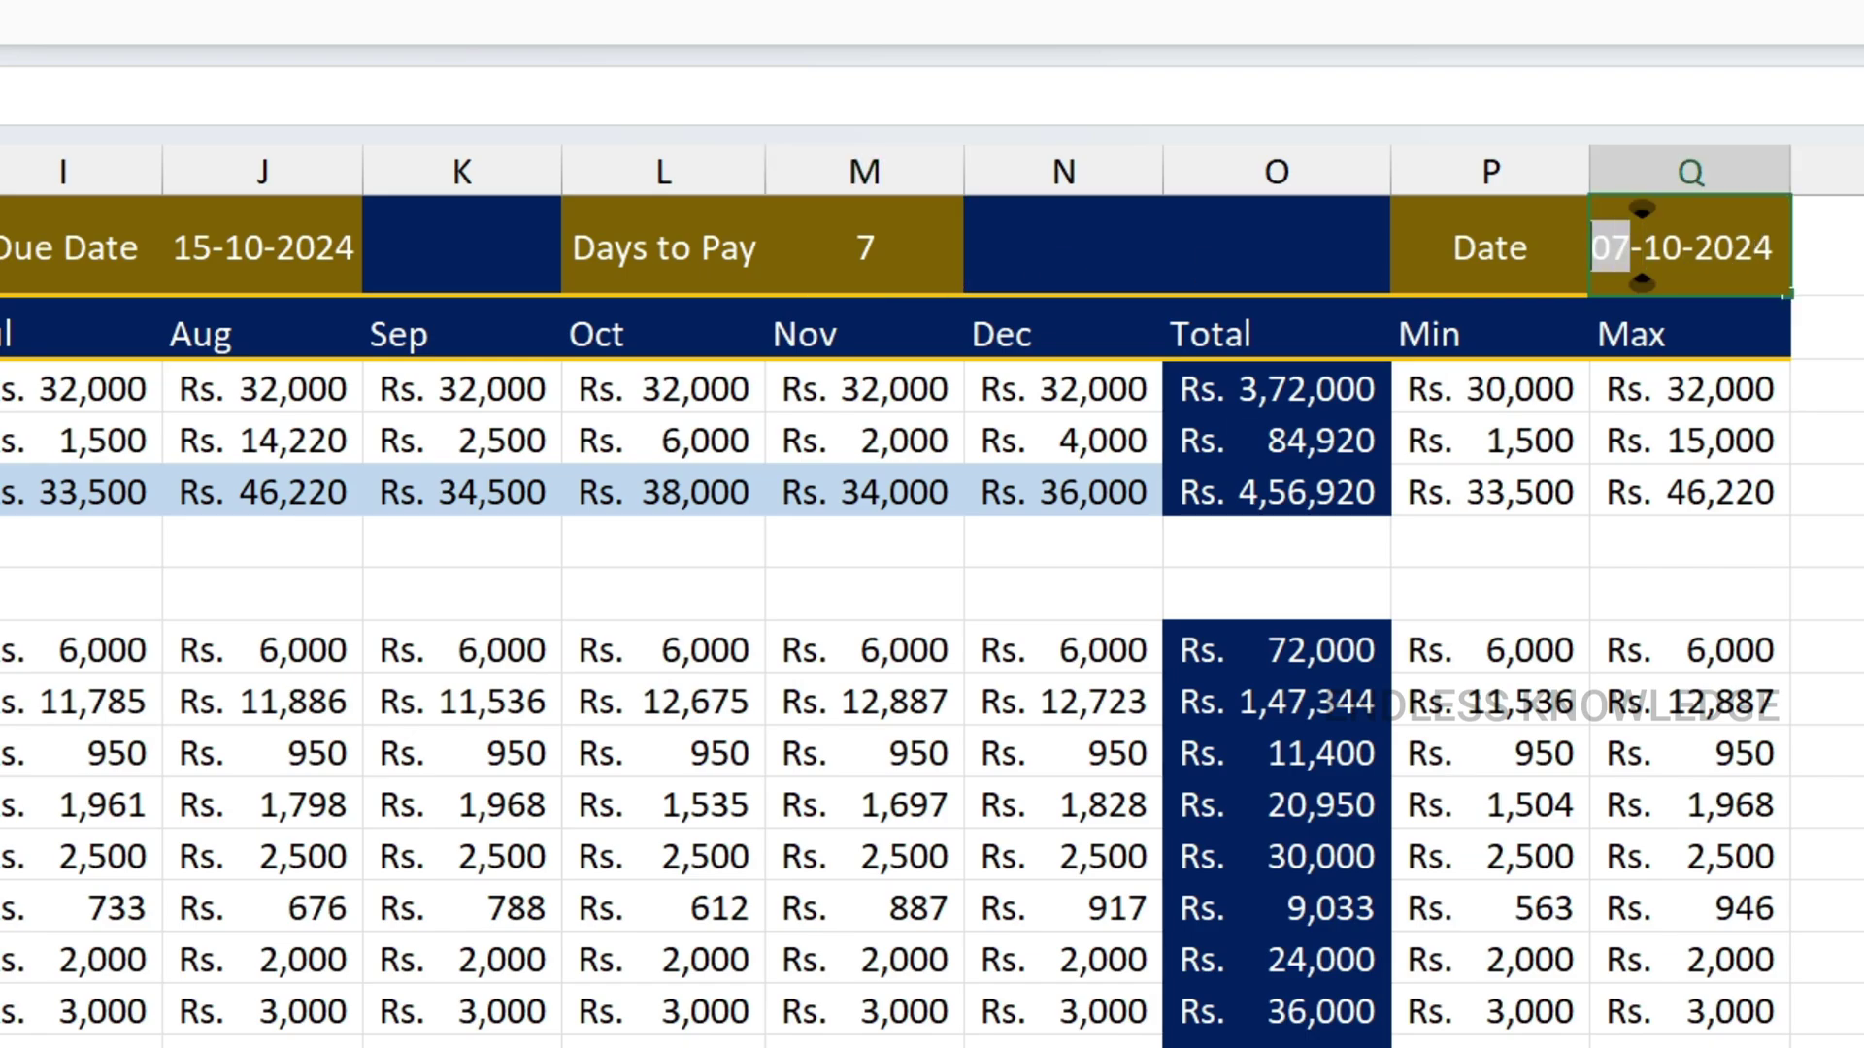
text(05)
key(Return)
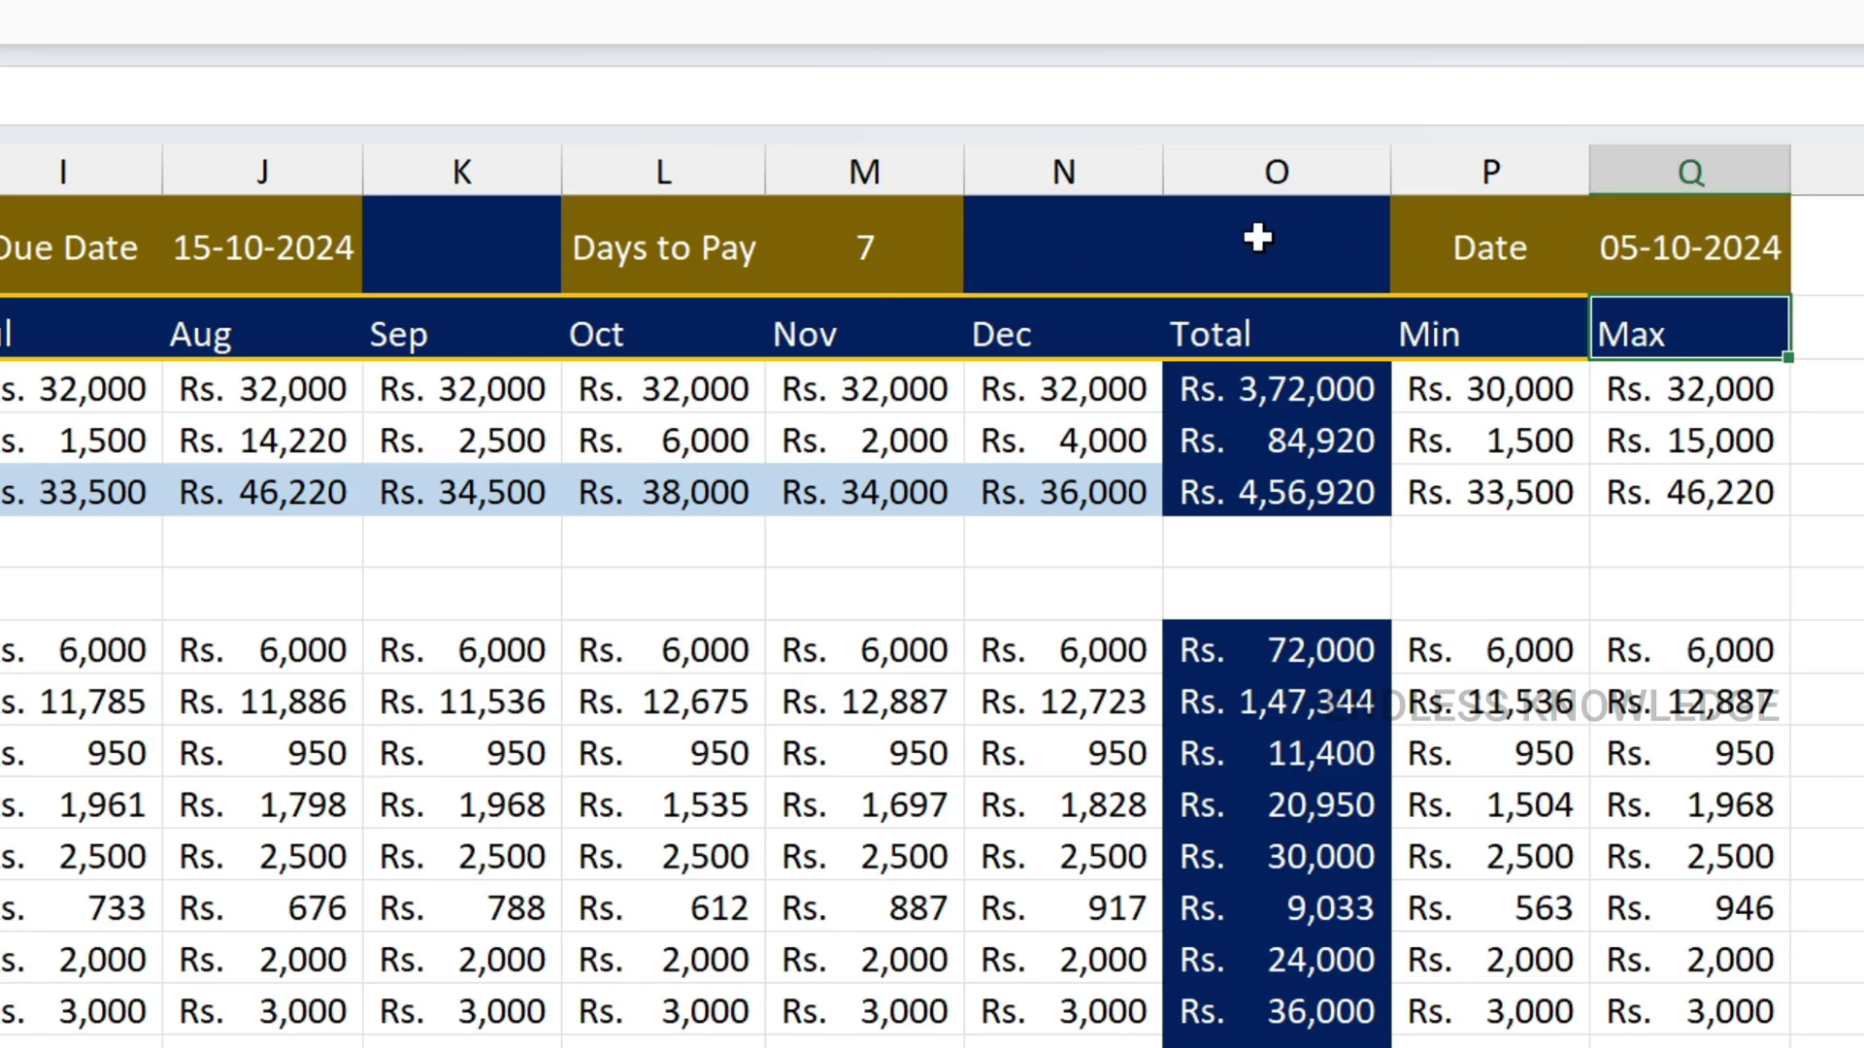
click(837, 251)
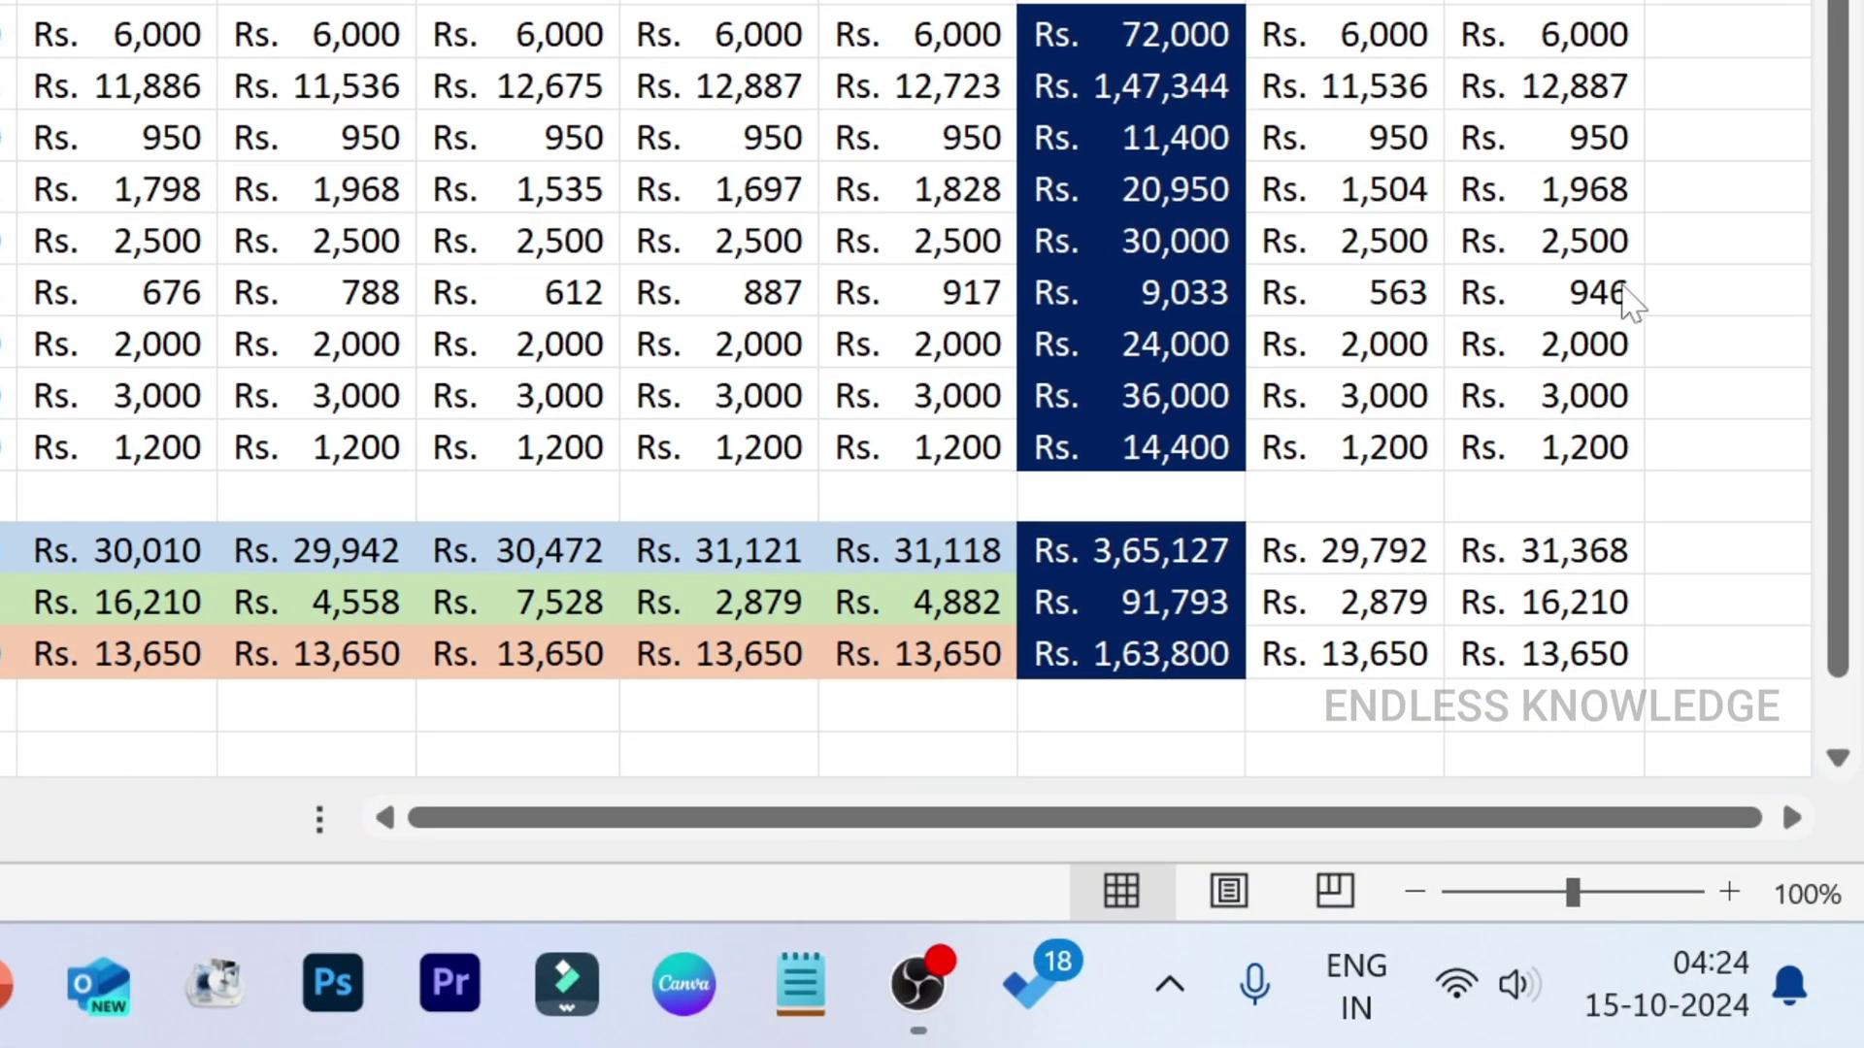
- Check the weekend dates in the system calendar and set the header Date in Q1 to 04-10-2024
key(super+n)
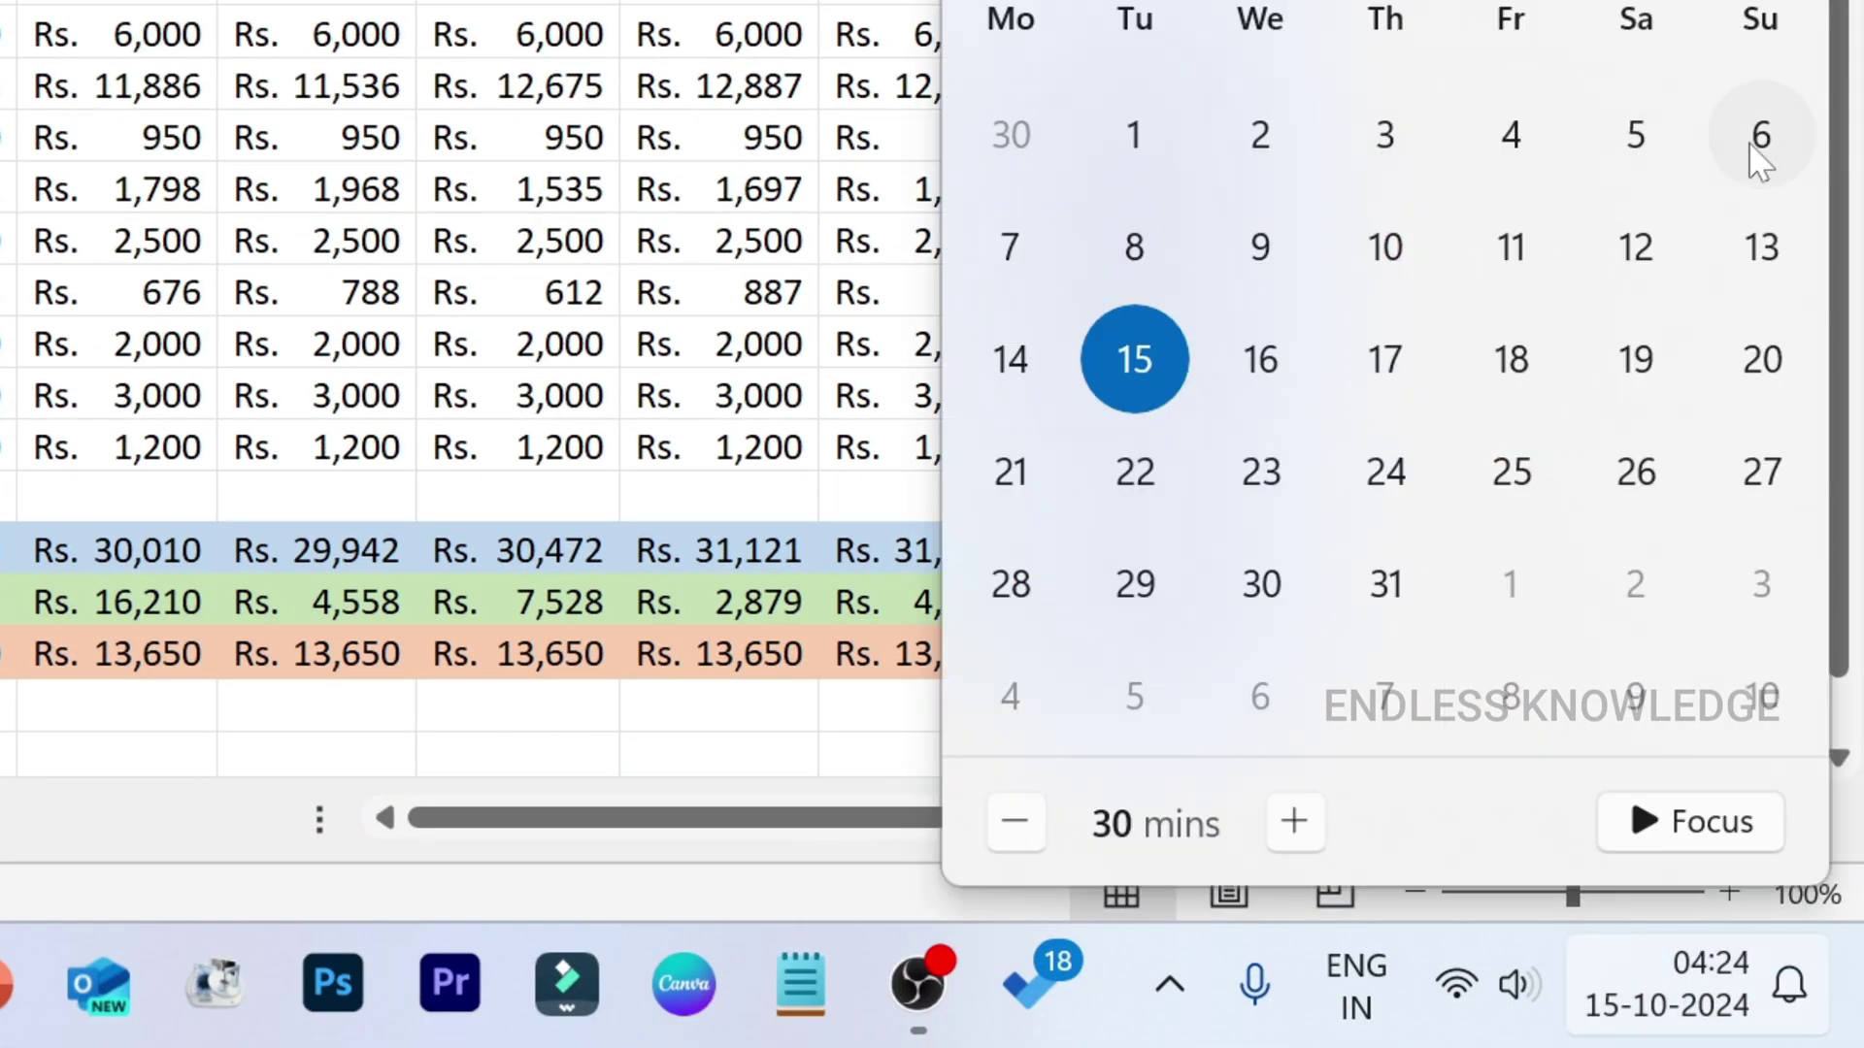
key(Escape)
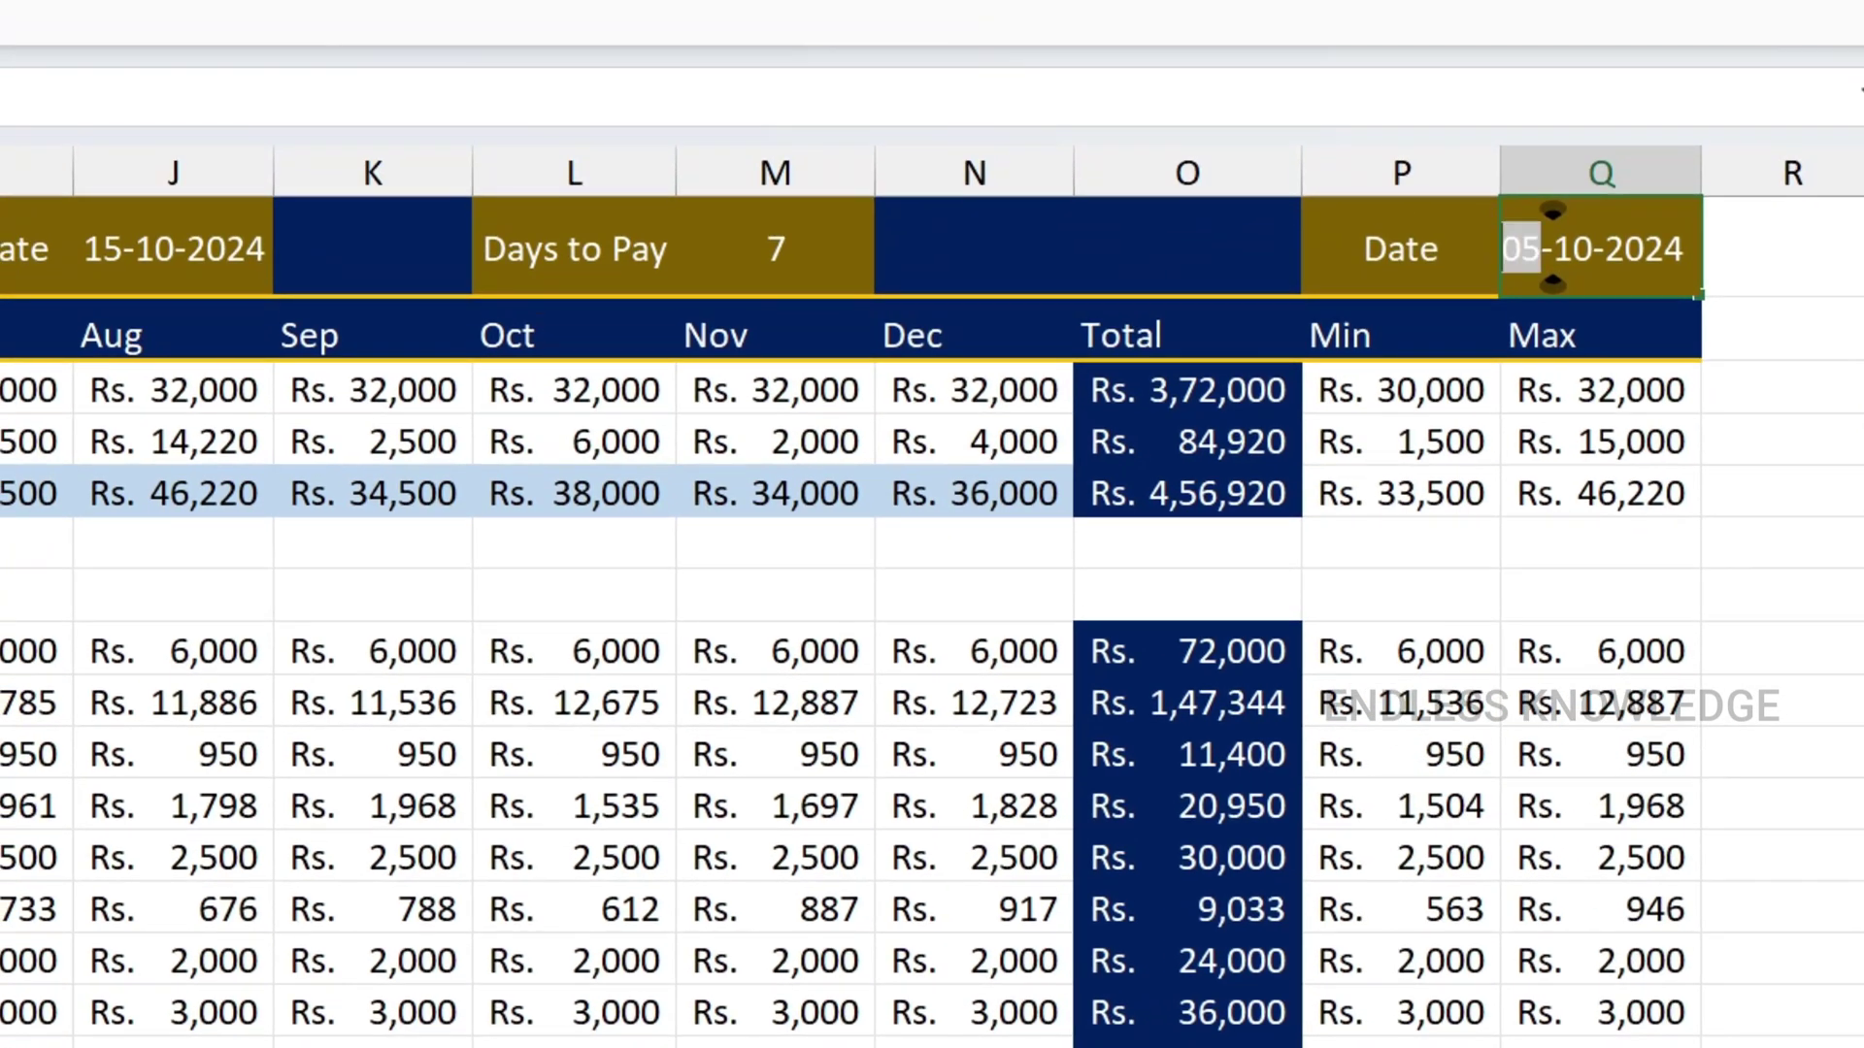
text(04)
key(Return)
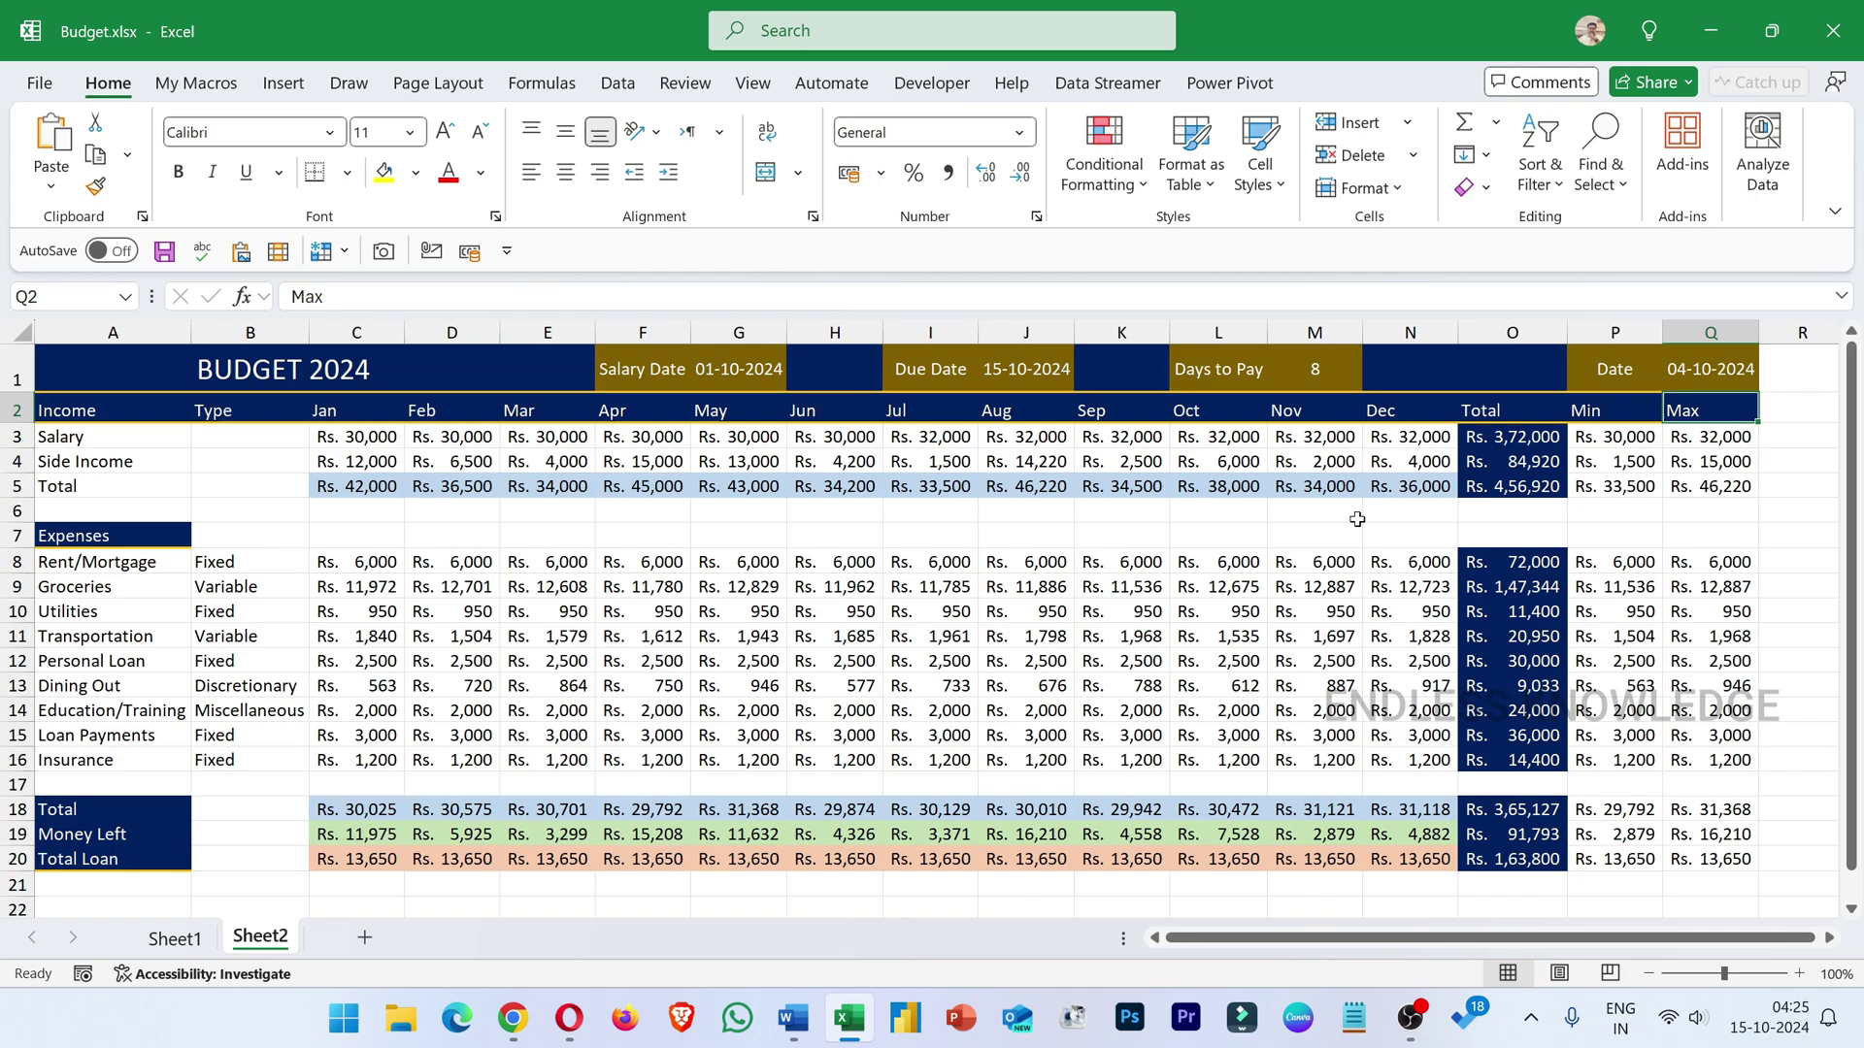
- Select the Salary Date, Due Date, Days to Pay and Date cell pairs together: F1:G1, I1:J1, L1:M1 and P1:Q1
click(680, 369)
ctrl+click(930, 369)
ctrl+click(1196, 376)
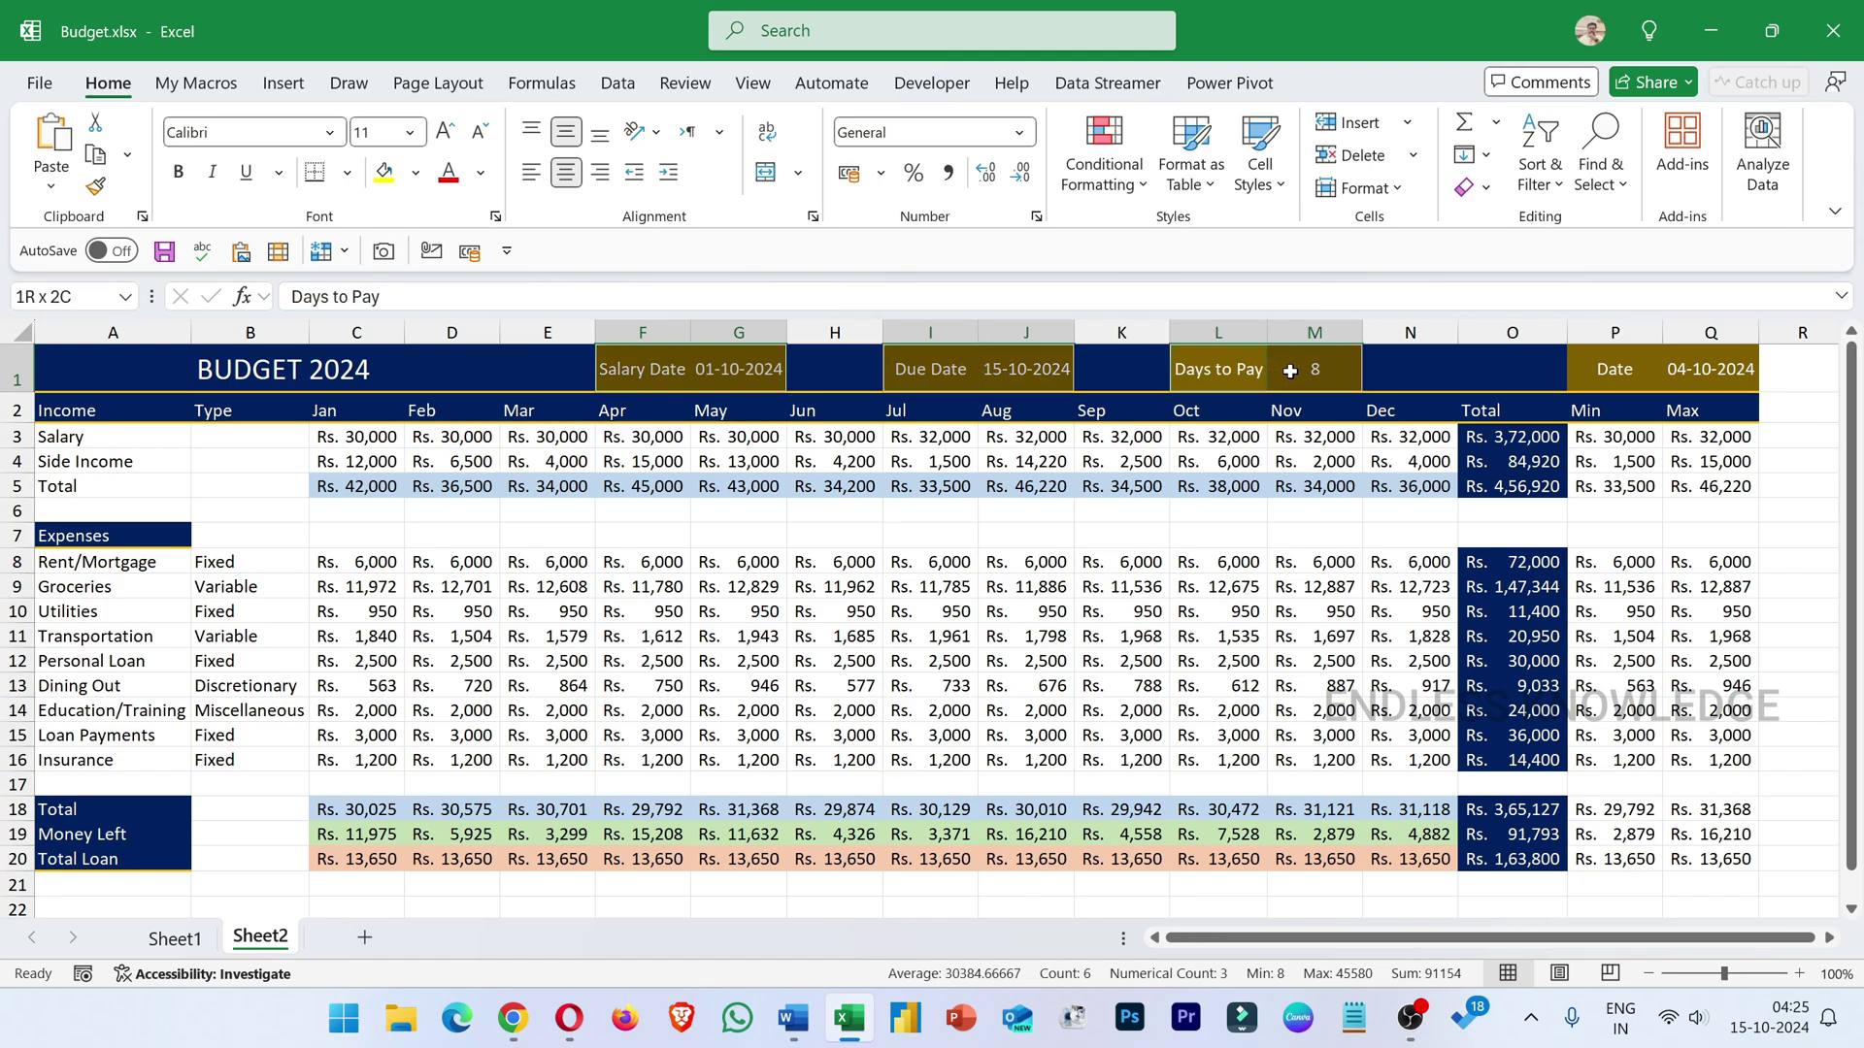
ctrl+click(1619, 368)
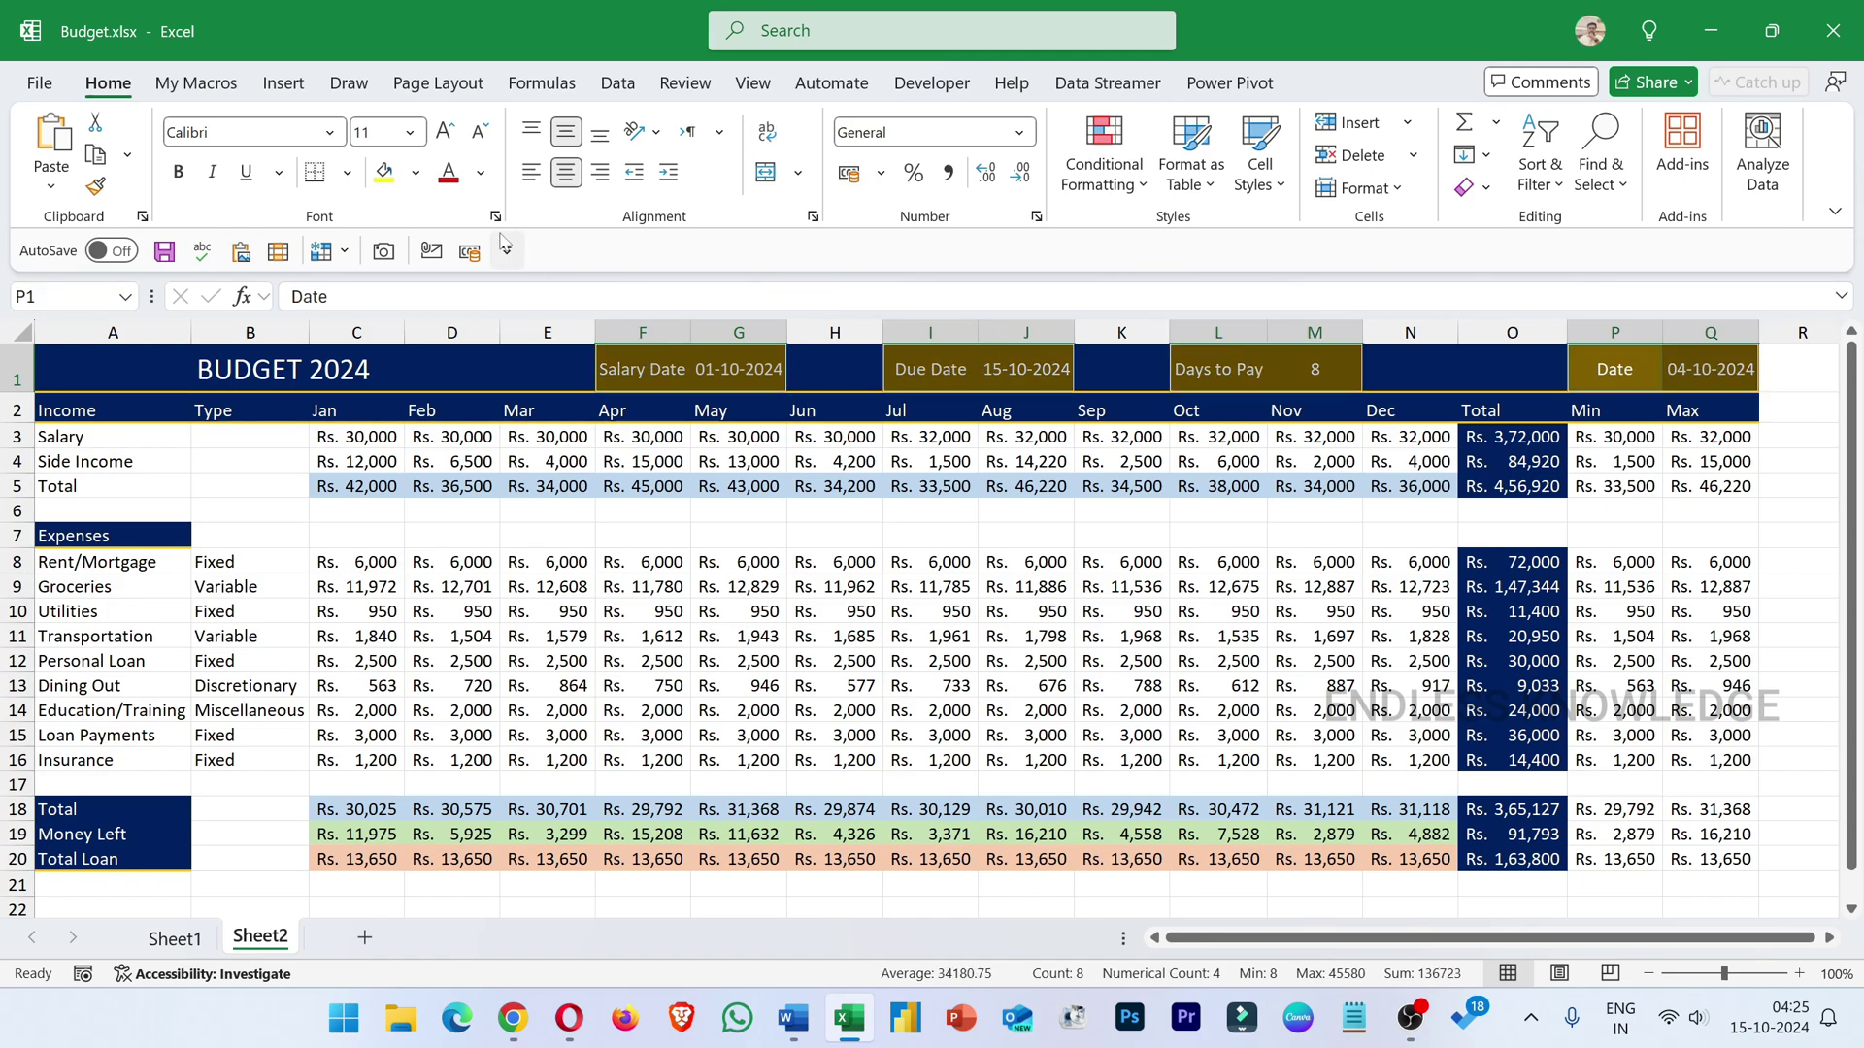